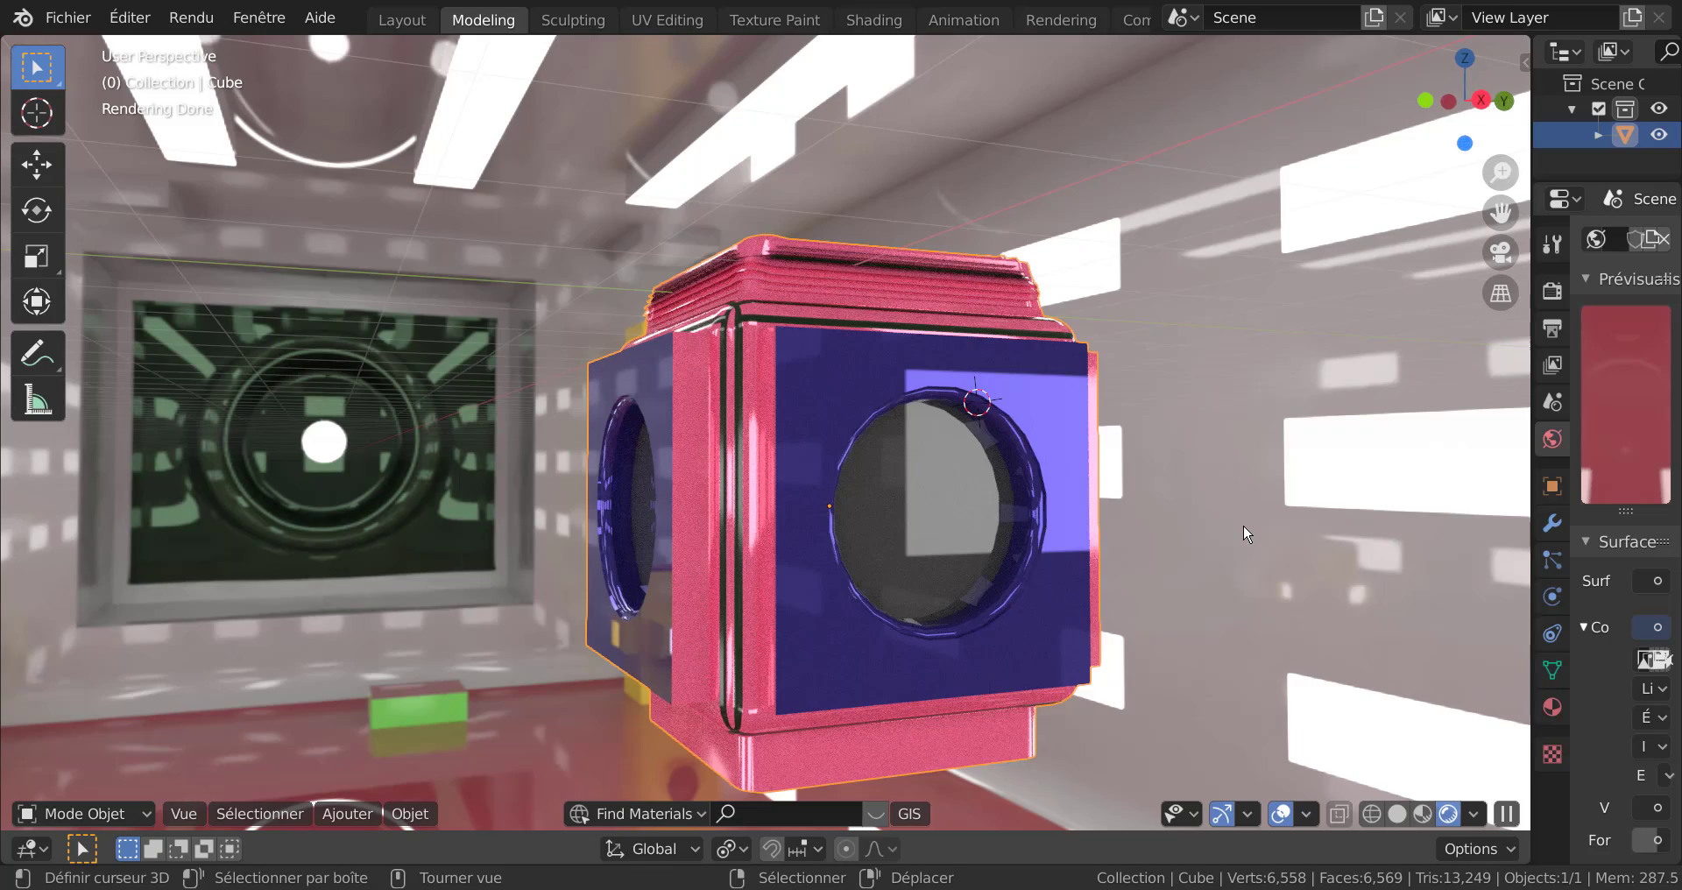
# Examine the finished cube-shaped object and its studio environment reflections from several sides.
pyautogui.moveTo(1243, 523); pyautogui.dragTo(1139, 511, button='middle')
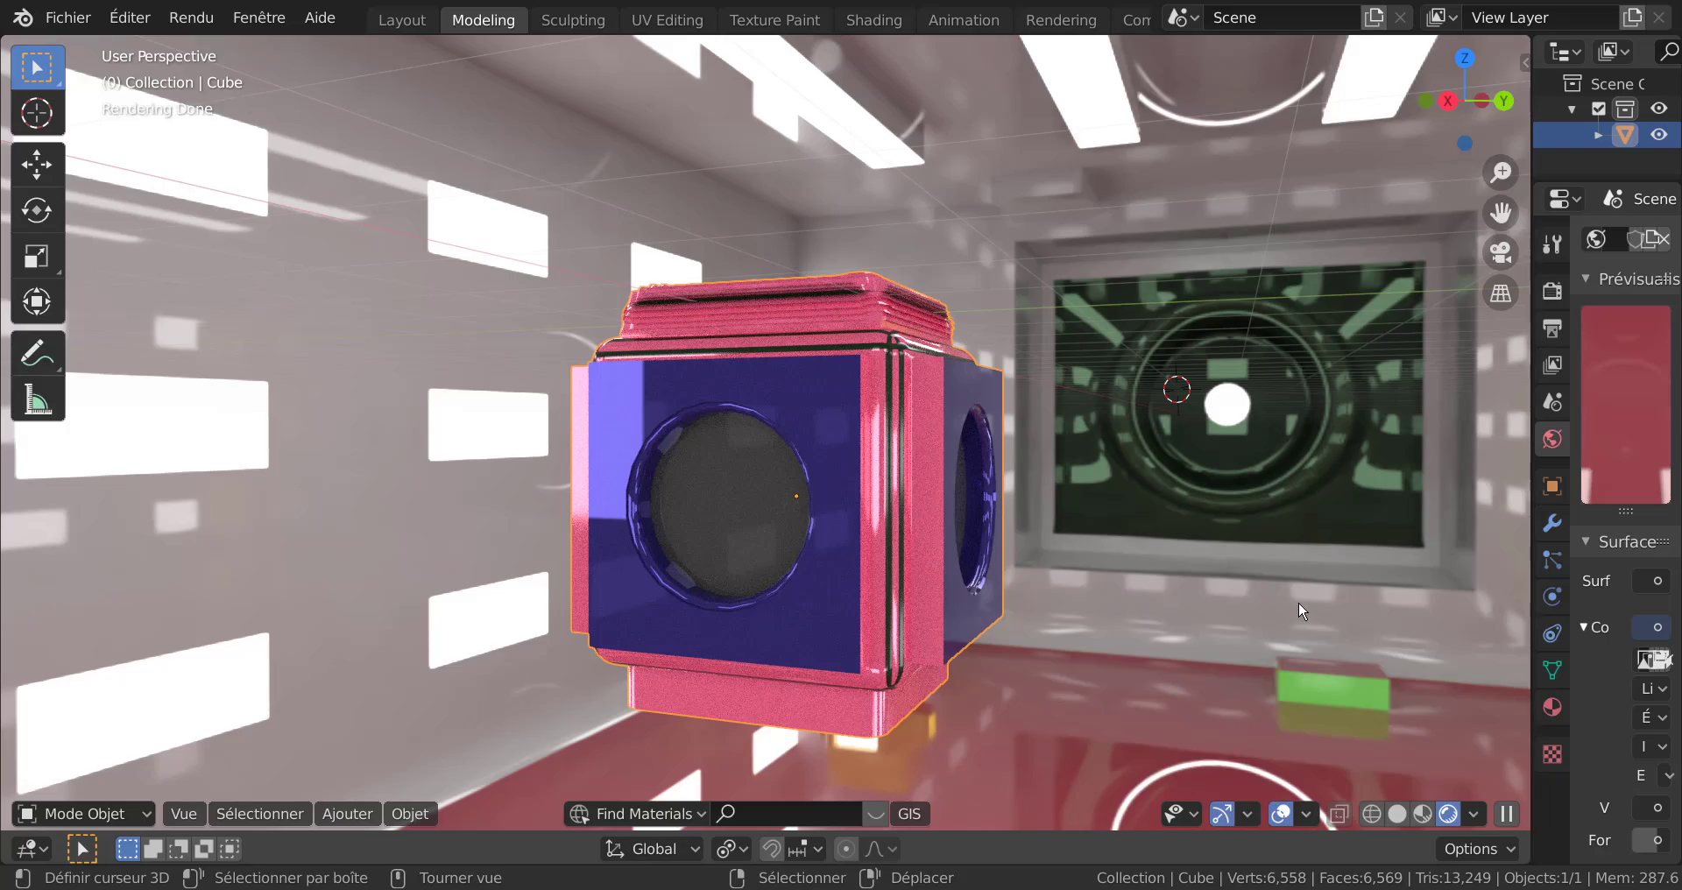
pyautogui.moveTo(1291, 581); pyautogui.dragTo(1421, 581, button='middle')
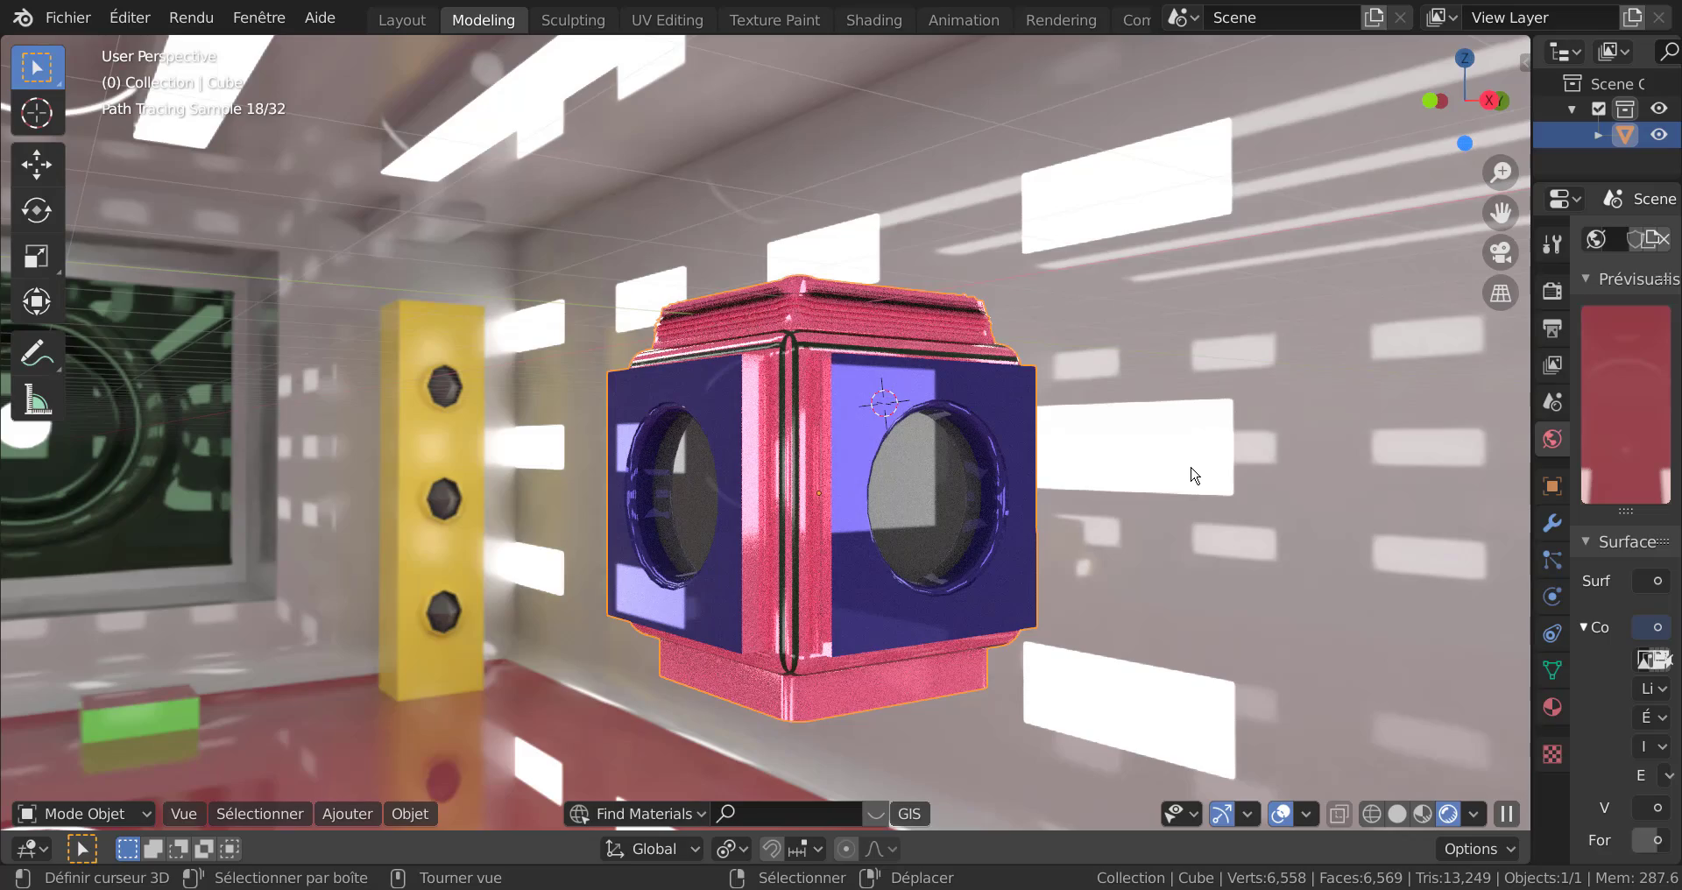
pyautogui.moveTo(307, 550); pyautogui.dragTo(270, 554, button='middle')
pyautogui.moveTo(548, 496)
pyautogui.mouseDown(button='middle')
pyautogui.moveTo(510, 544)
pyautogui.moveTo(532, 517)
pyautogui.mouseUp(button='middle')
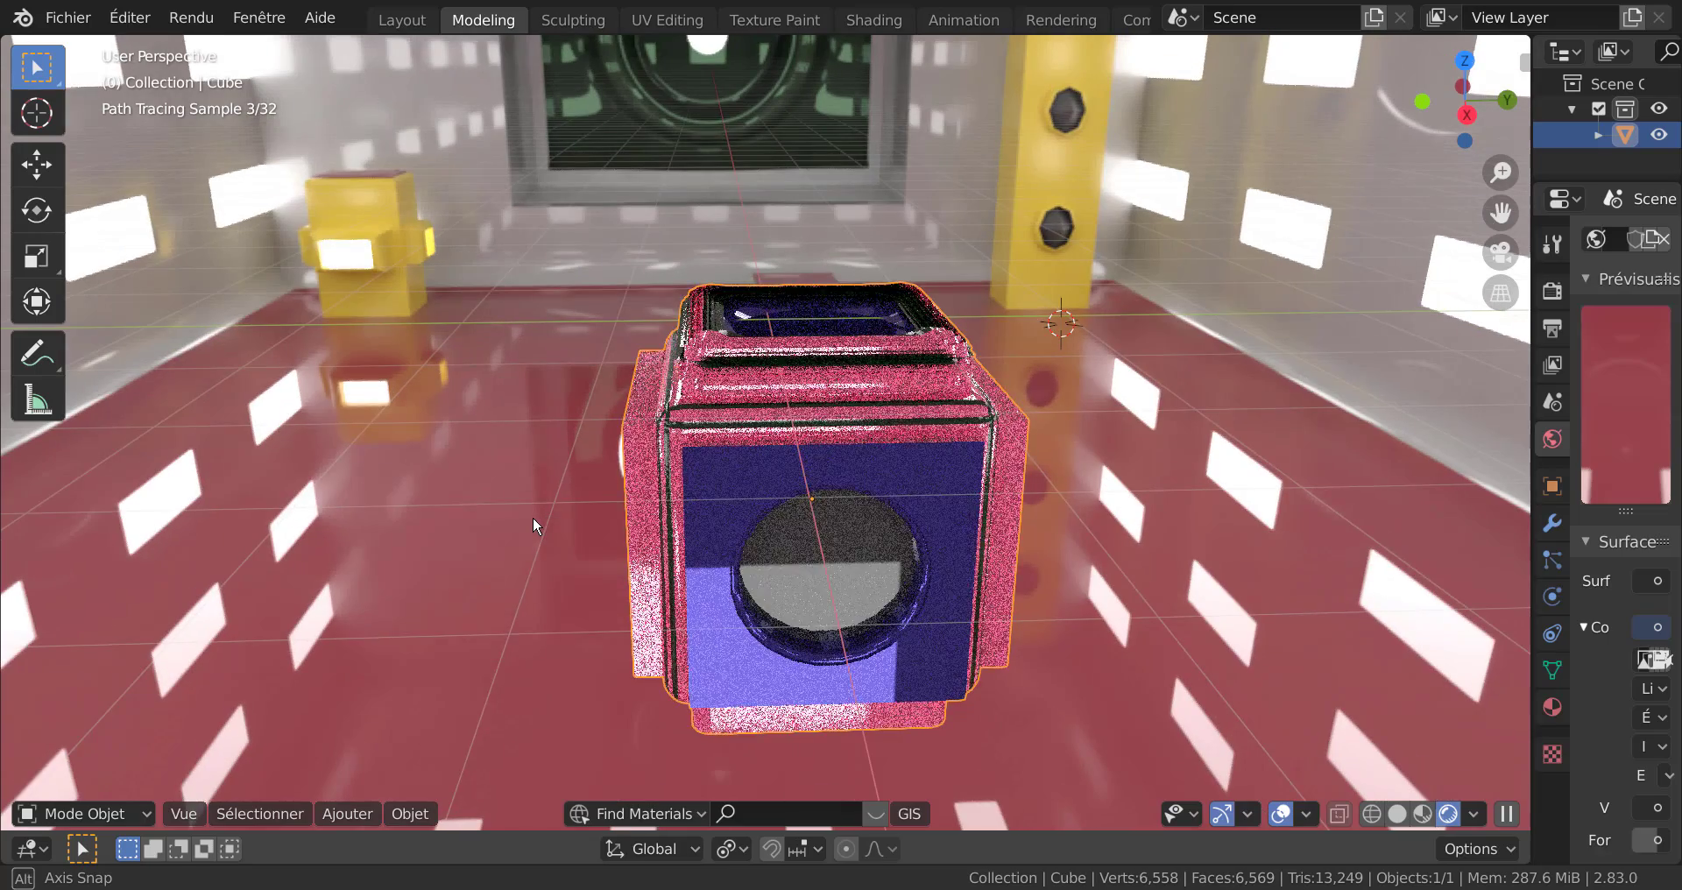
pyautogui.press('g')
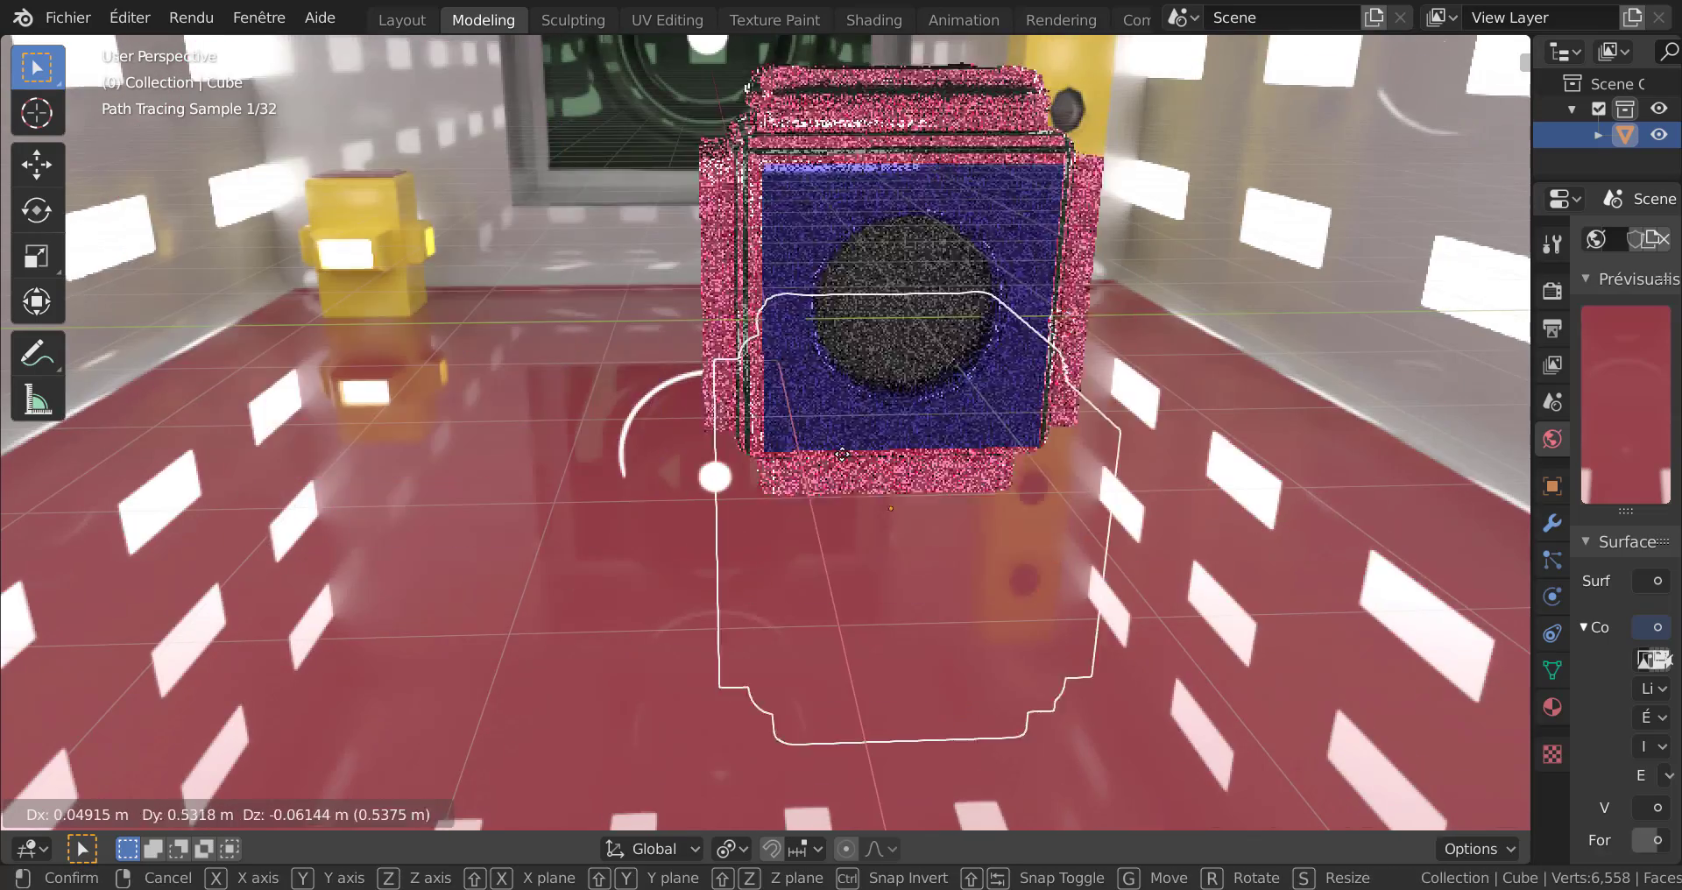
pyautogui.press('Escape')
pyautogui.moveTo(700, 508); pyautogui.dragTo(738, 533, button='middle')
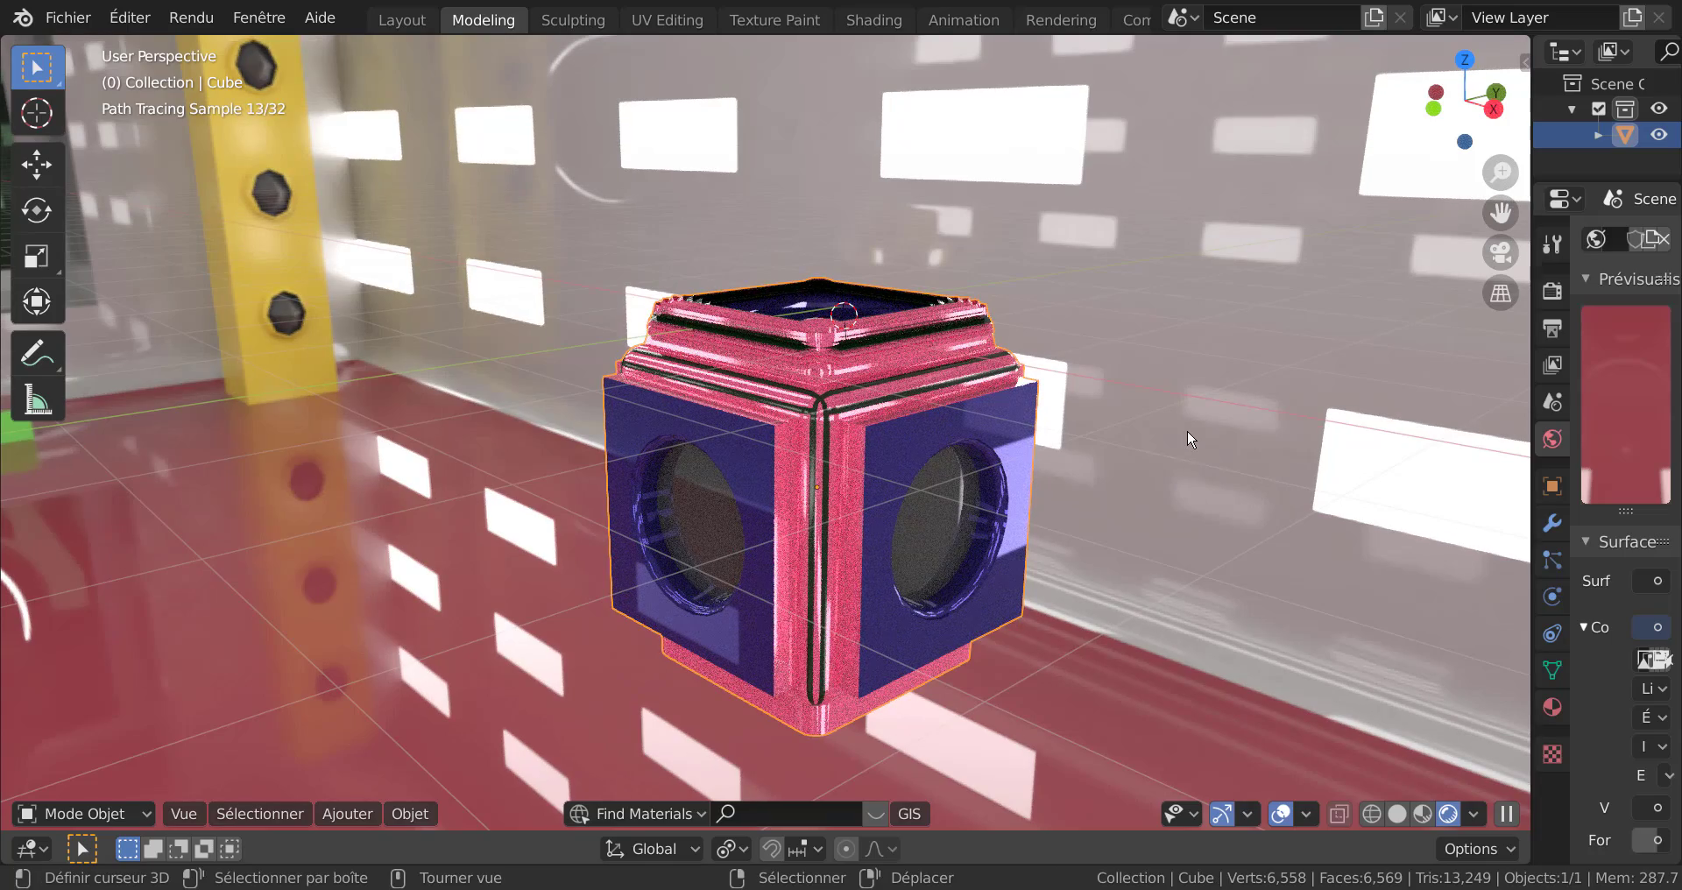
pyautogui.moveTo(1211, 518)
pyautogui.mouseDown(button='middle')
pyautogui.moveTo(1175, 445)
pyautogui.moveTo(1186, 485)
pyautogui.mouseUp(button='middle')
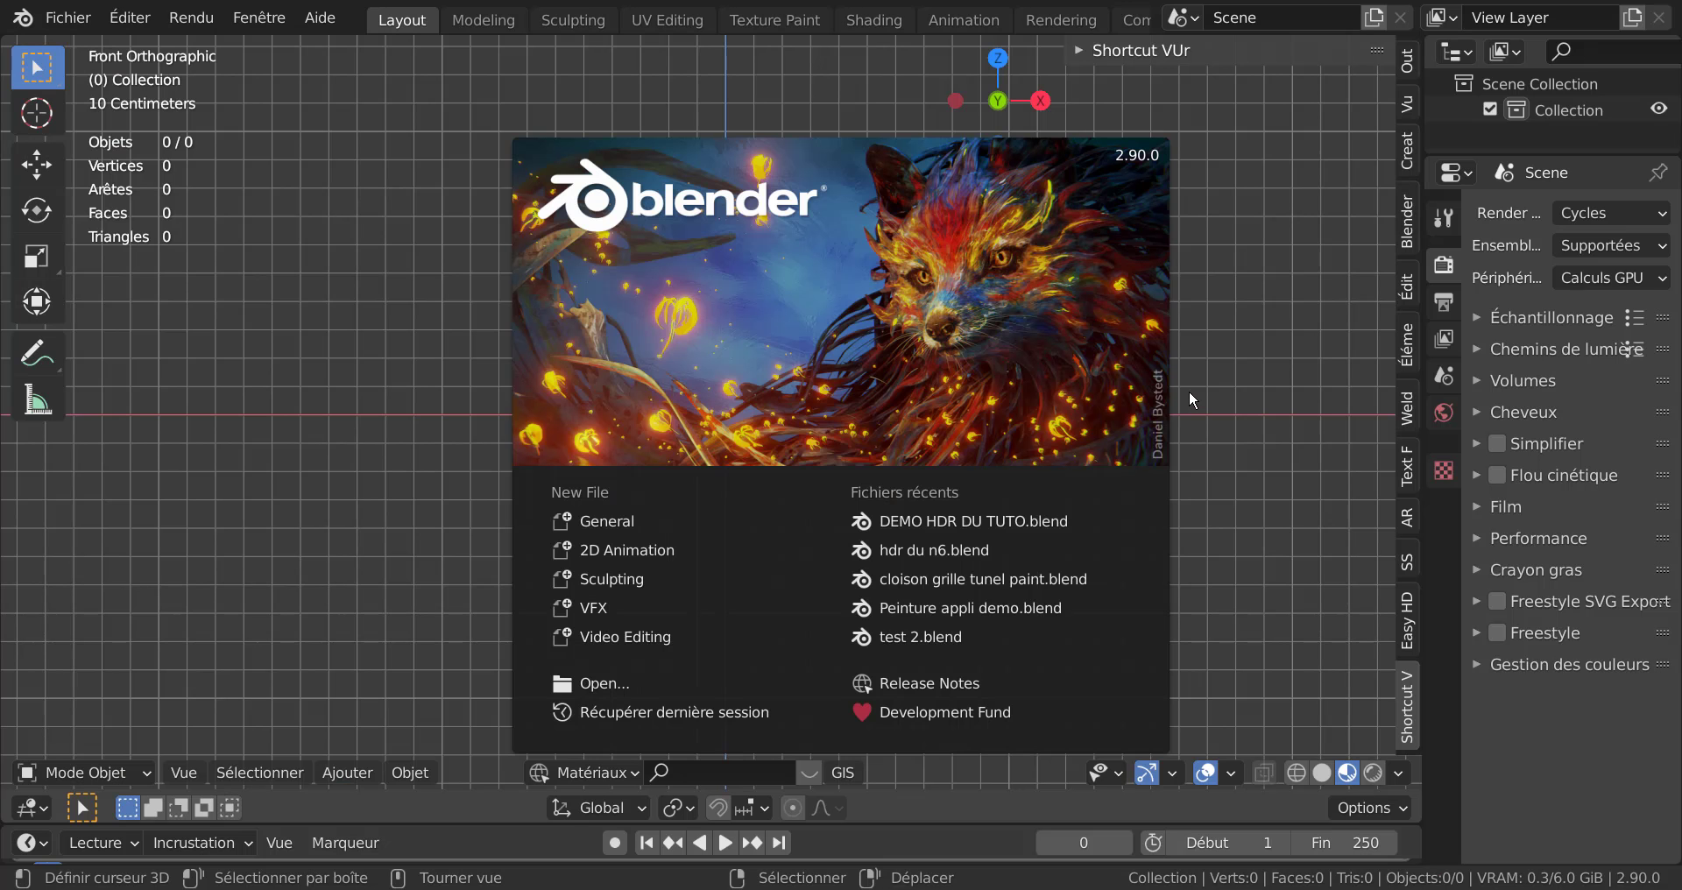
# Dismiss the splash screen and add a mesh cube to the empty scene.
pyautogui.click(1276, 338)
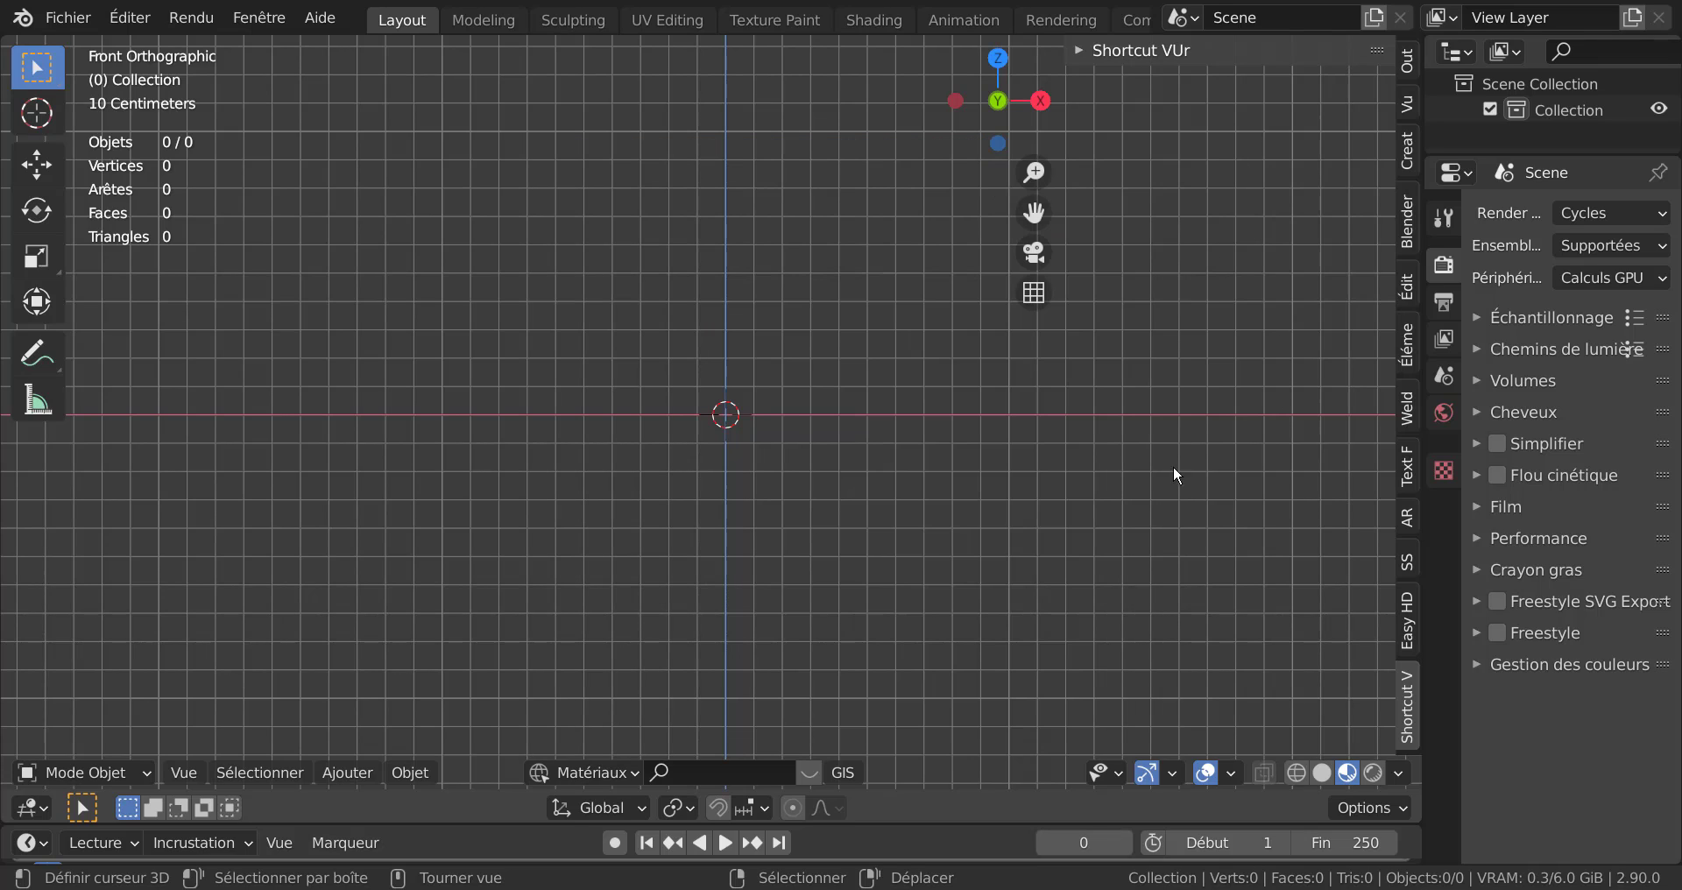
pyautogui.click(350, 774)
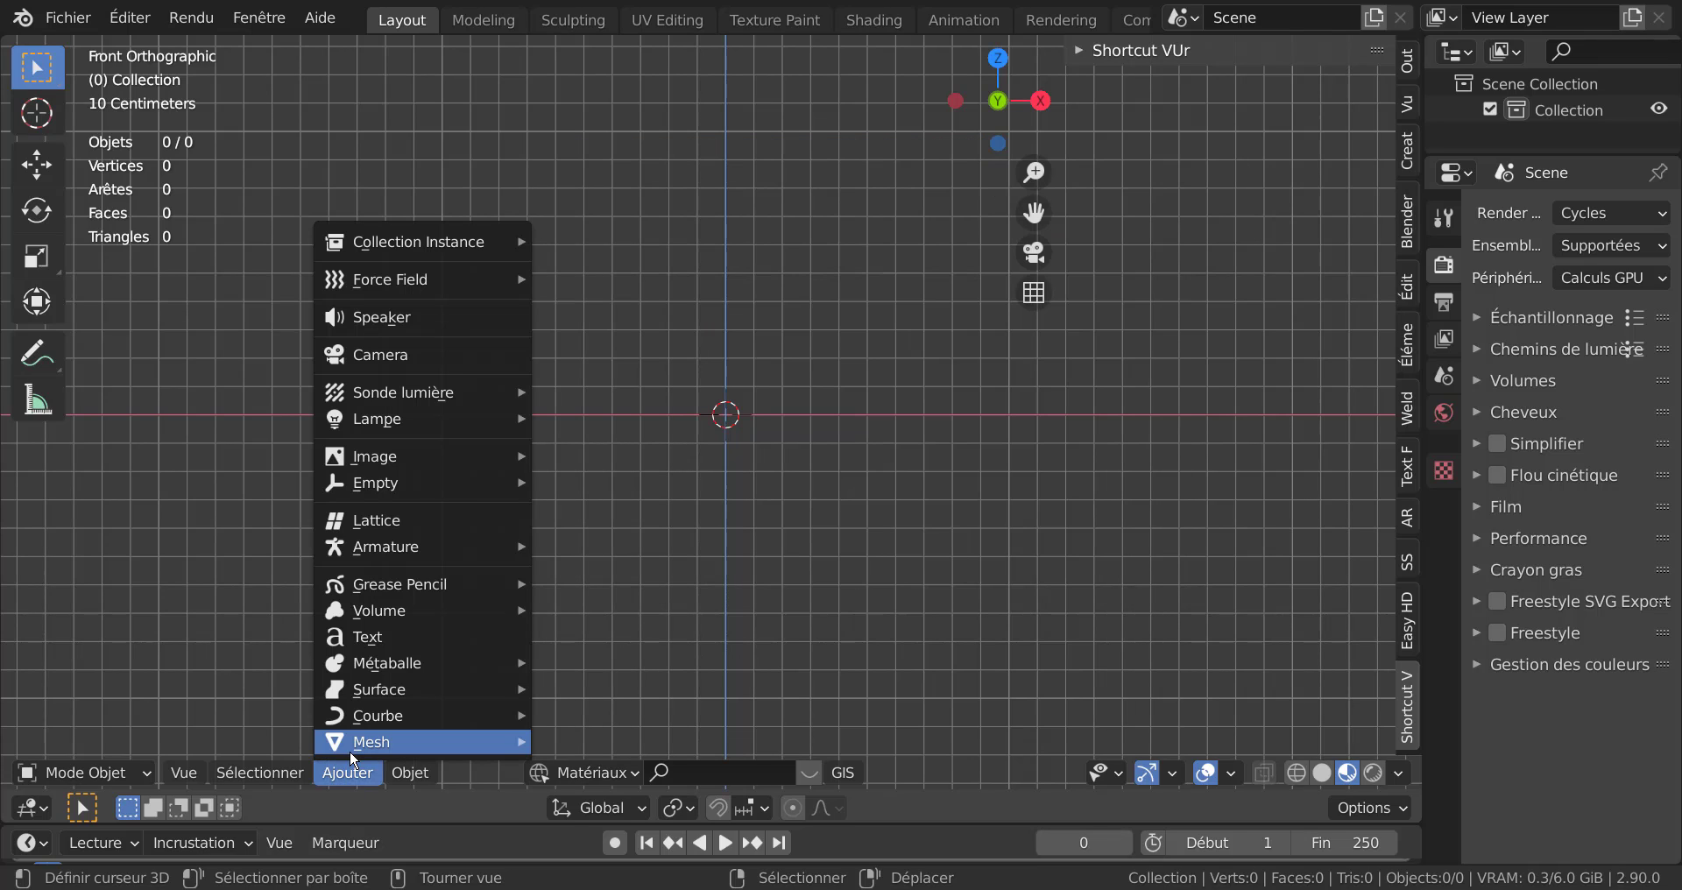
pyautogui.moveTo(377, 741)
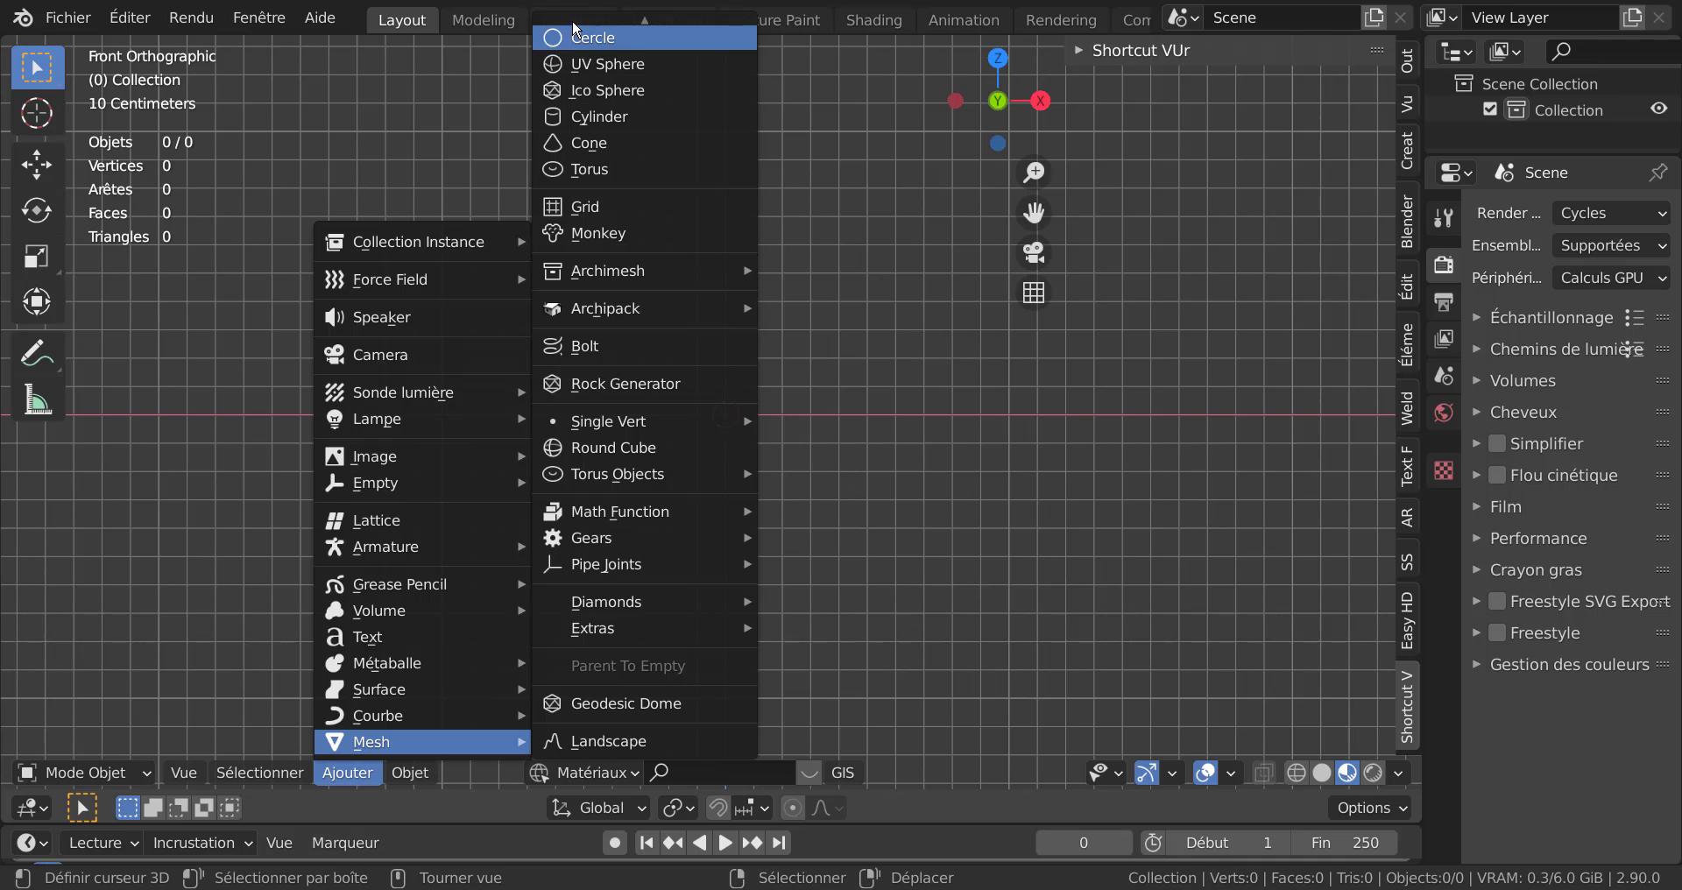
pyautogui.moveTo(573, 25)
pyautogui.click(573, 59)
pyautogui.scroll(-3, 911, 454)
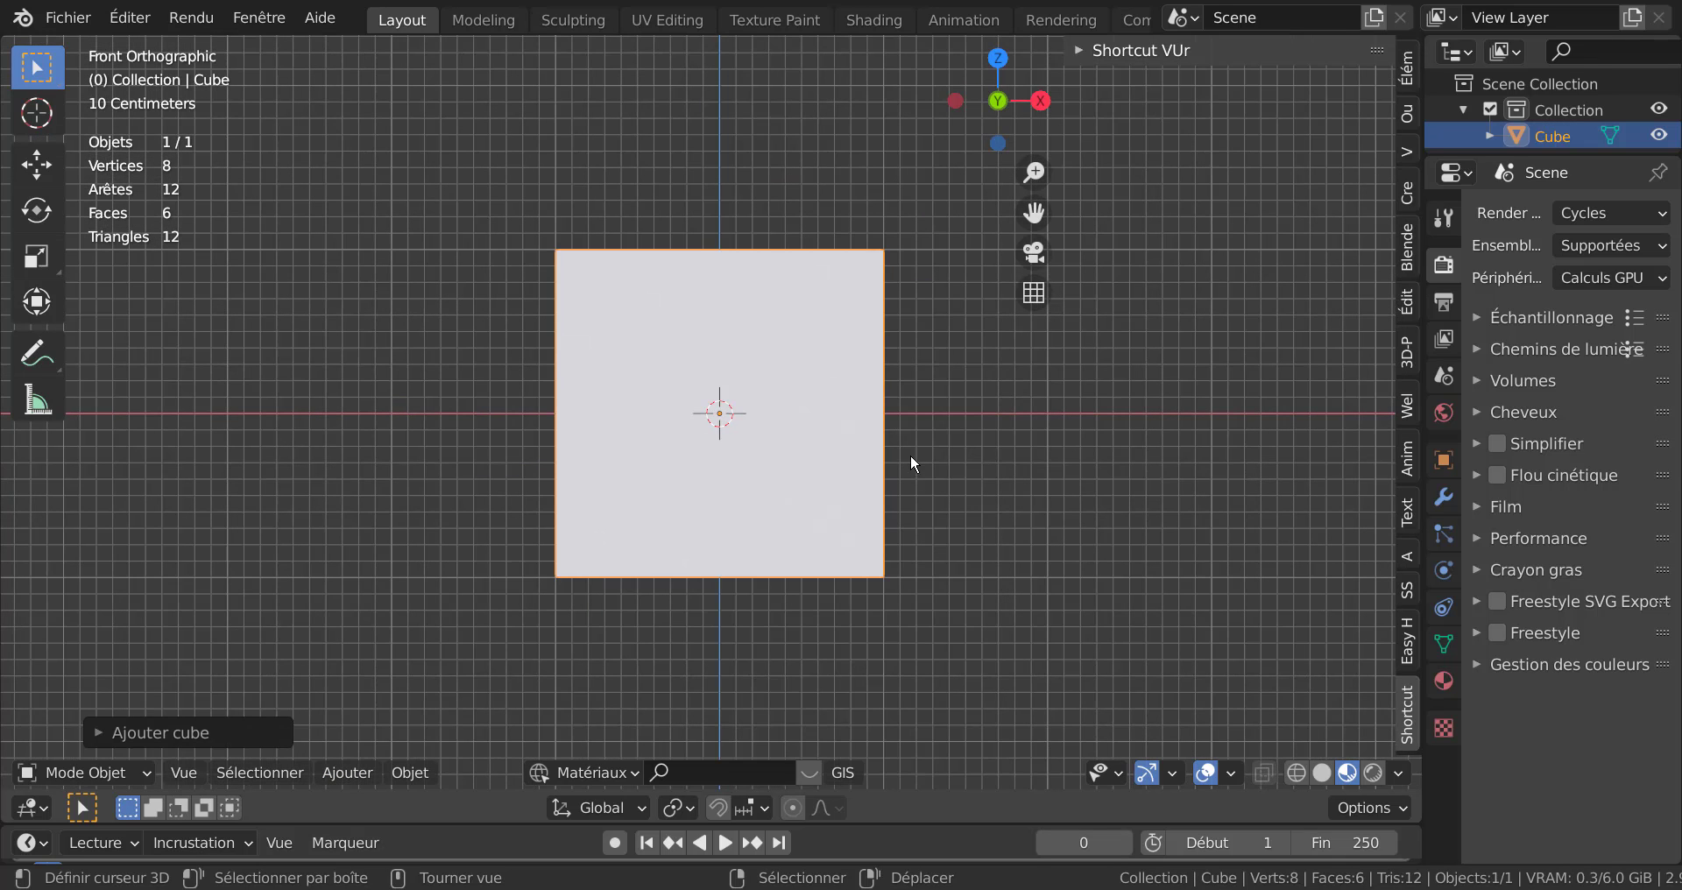
# Stretch the cube along the global Y axis to about three times its length.
pyautogui.moveTo(911, 454); pyautogui.dragTo(755, 551, button='middle')
pyautogui.scroll(-4, 755, 550)
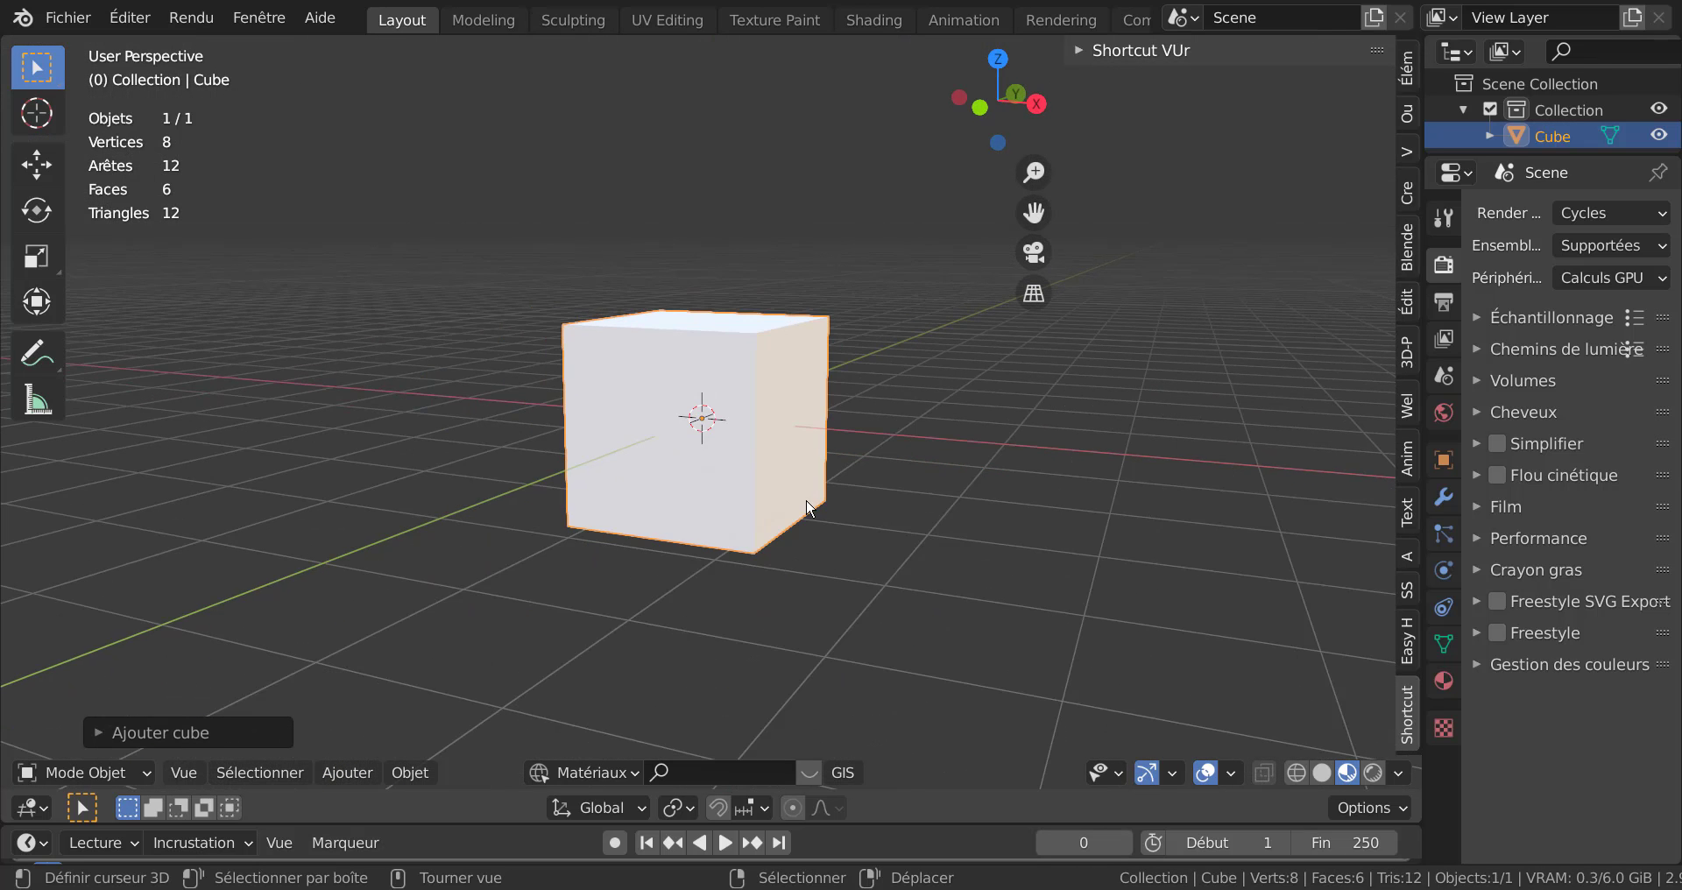
pyautogui.moveTo(836, 512); pyautogui.dragTo(727, 528, button='middle')
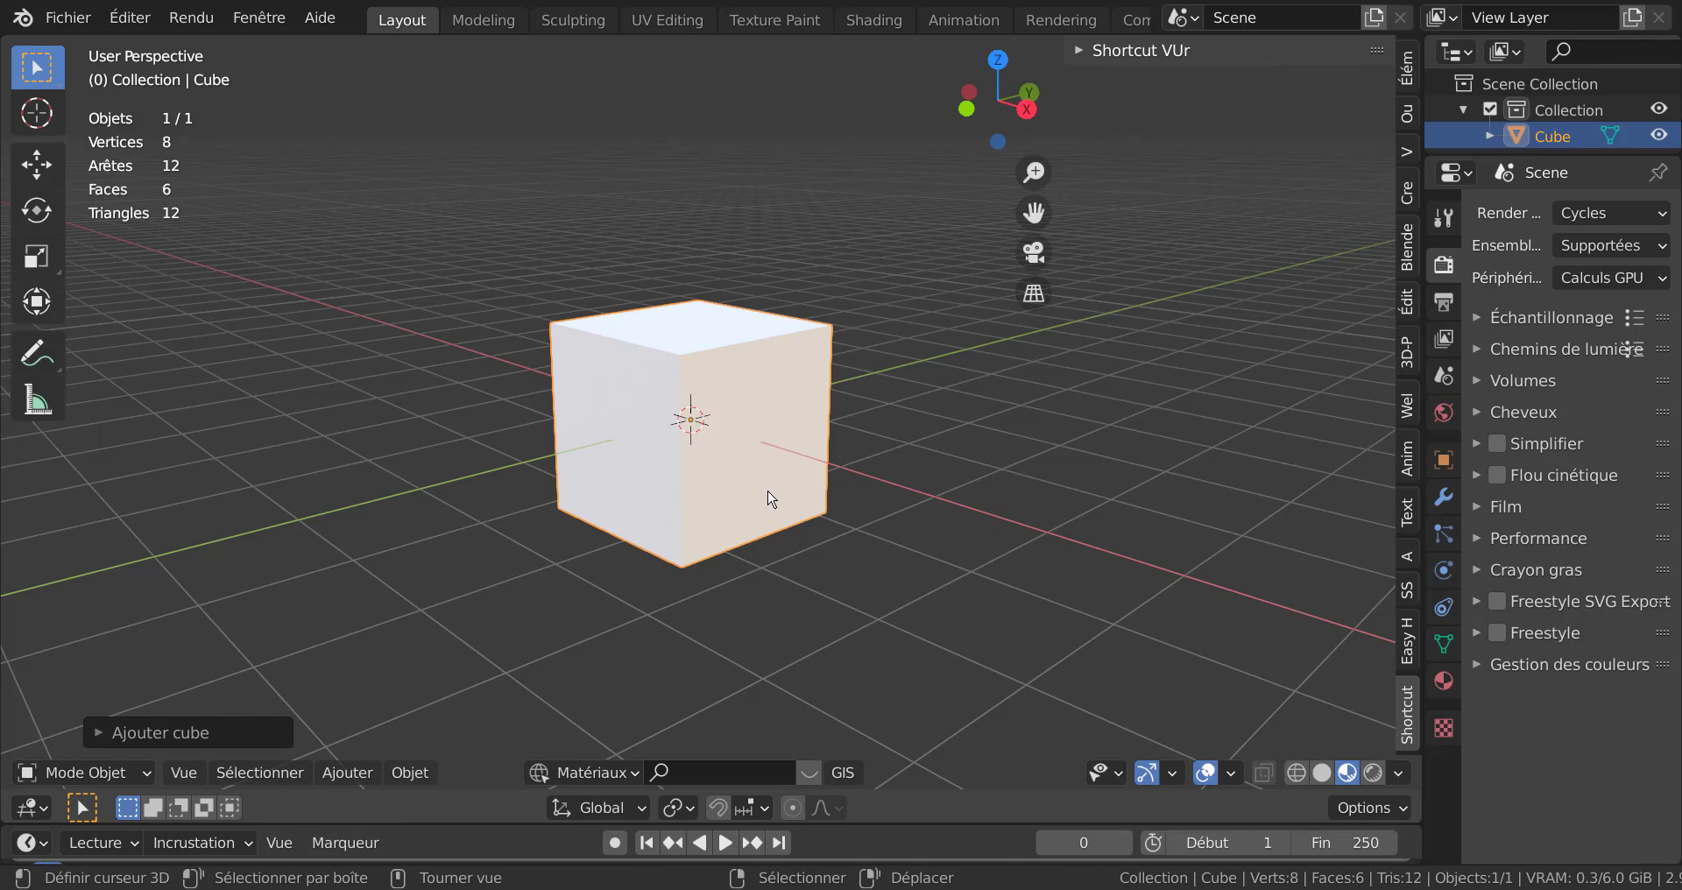
pyautogui.press('s')
pyautogui.press('x')
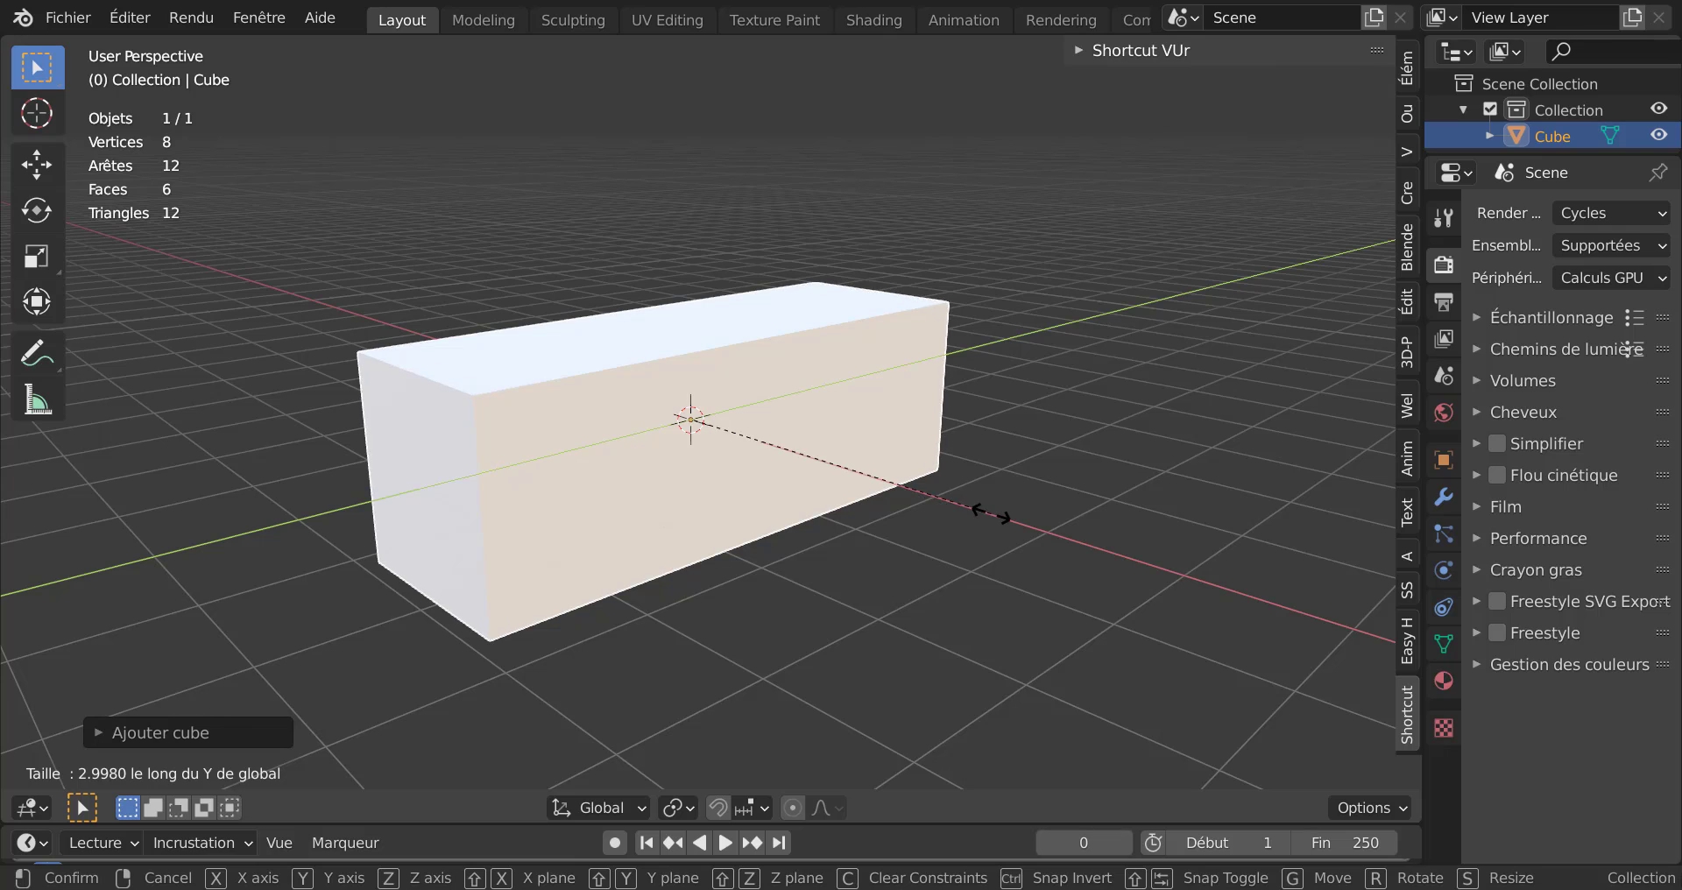
pyautogui.click(911, 518)
pyautogui.moveTo(911, 518); pyautogui.dragTo(984, 517, button='middle')
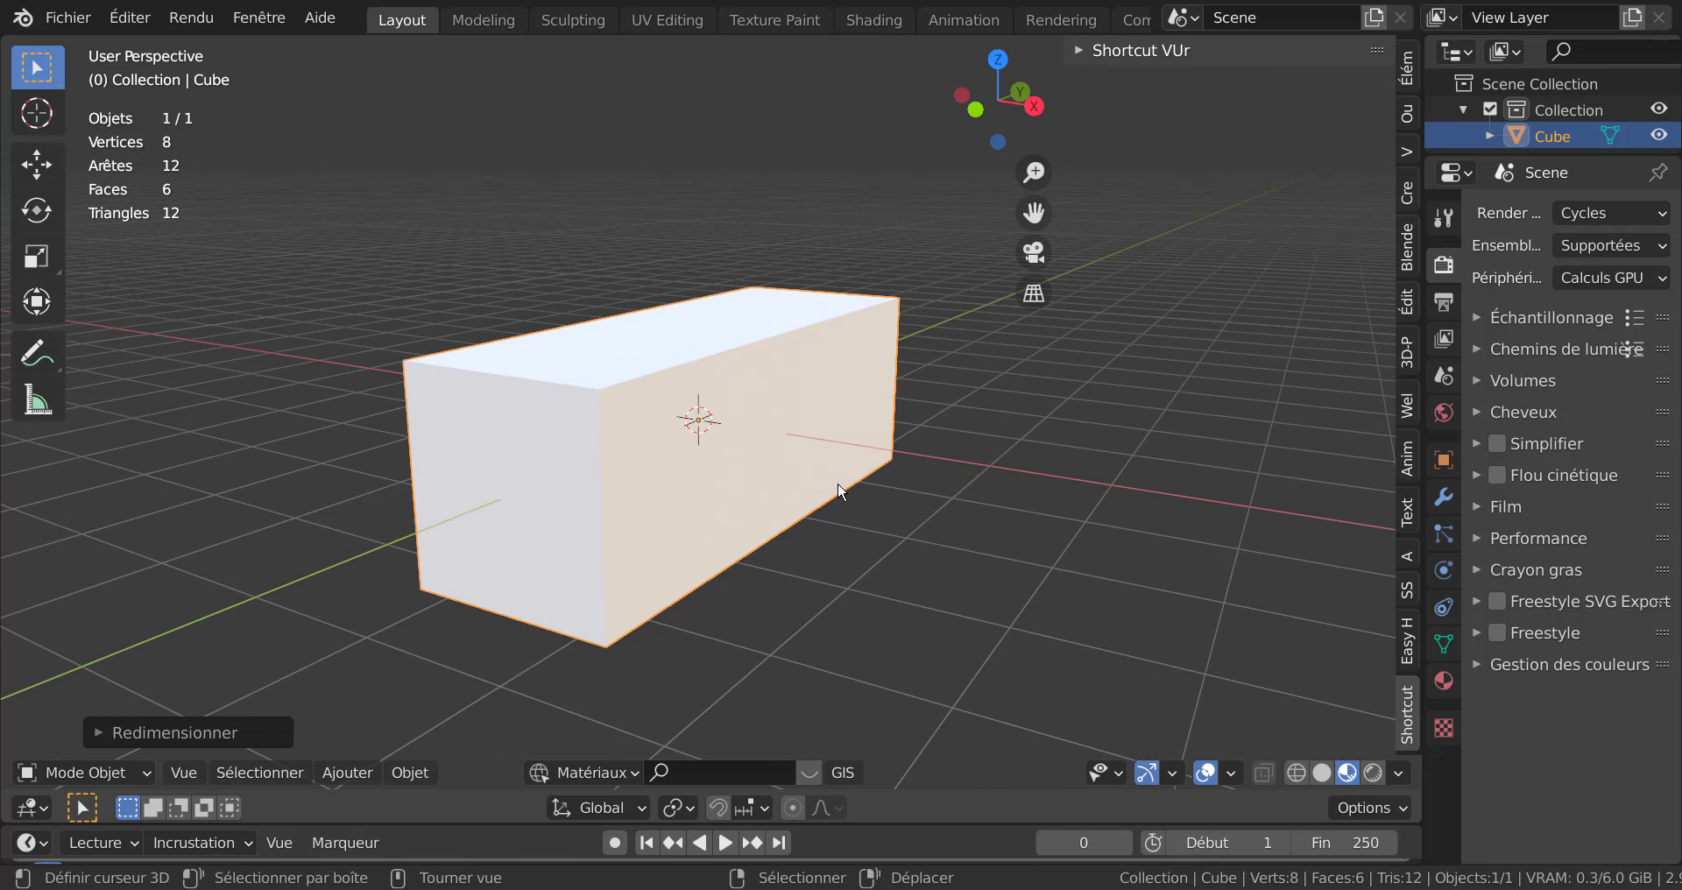
pyautogui.rightClick(754, 440)
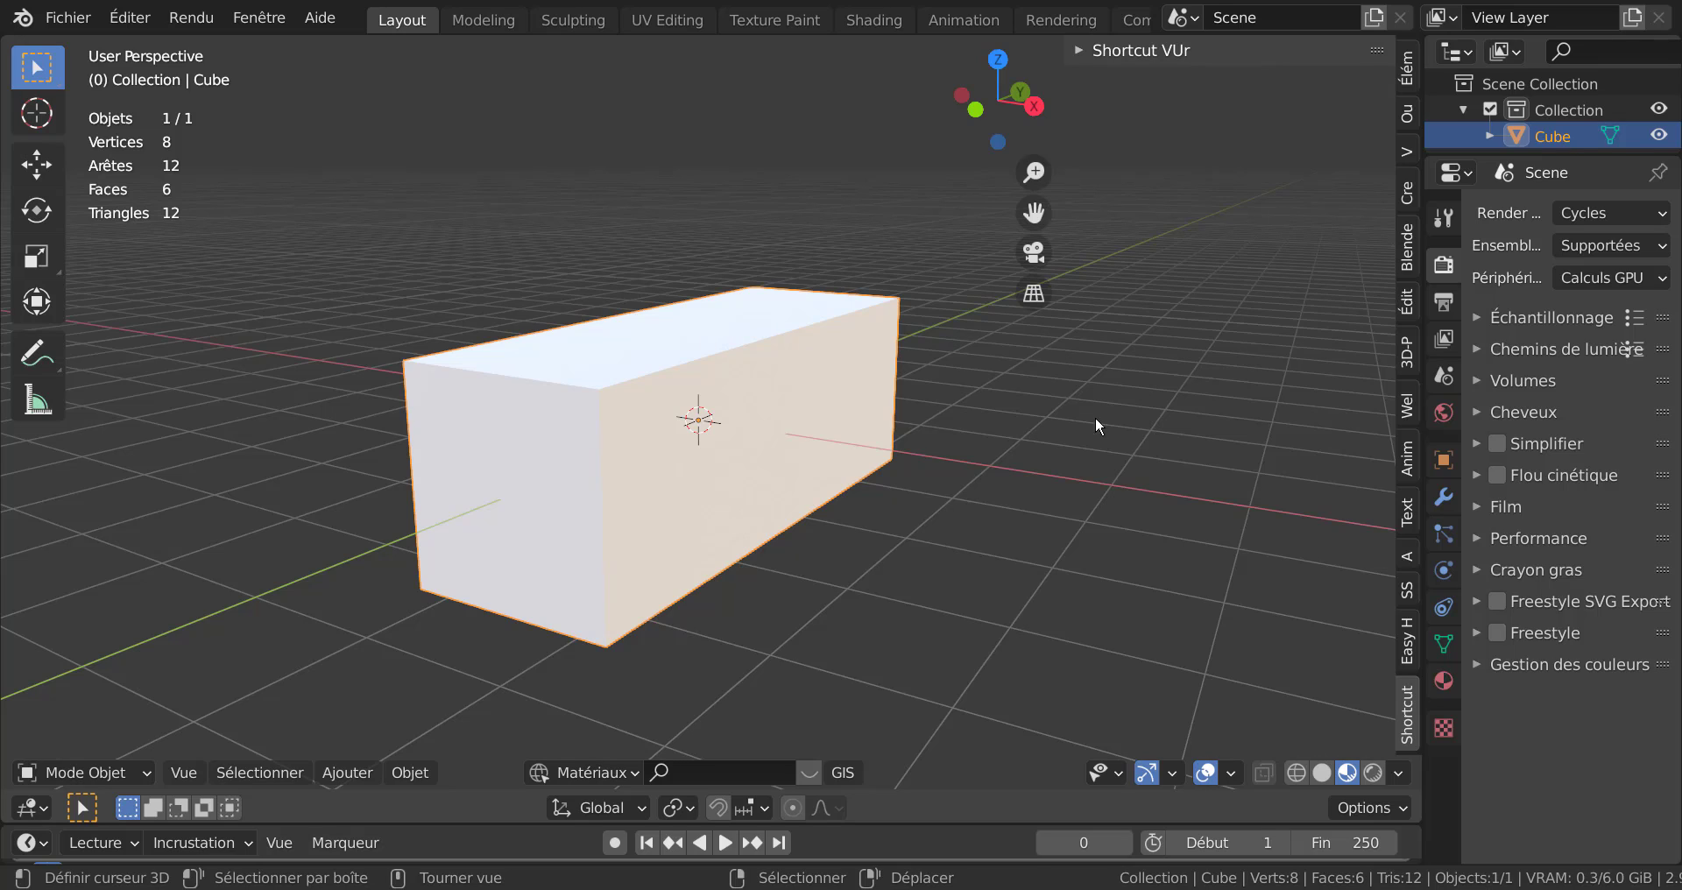
# Enter Edit Mode on the box, switch to face selection and select only its top face.
pyautogui.press('Tab')
pyautogui.hotkey('alt', 'a')
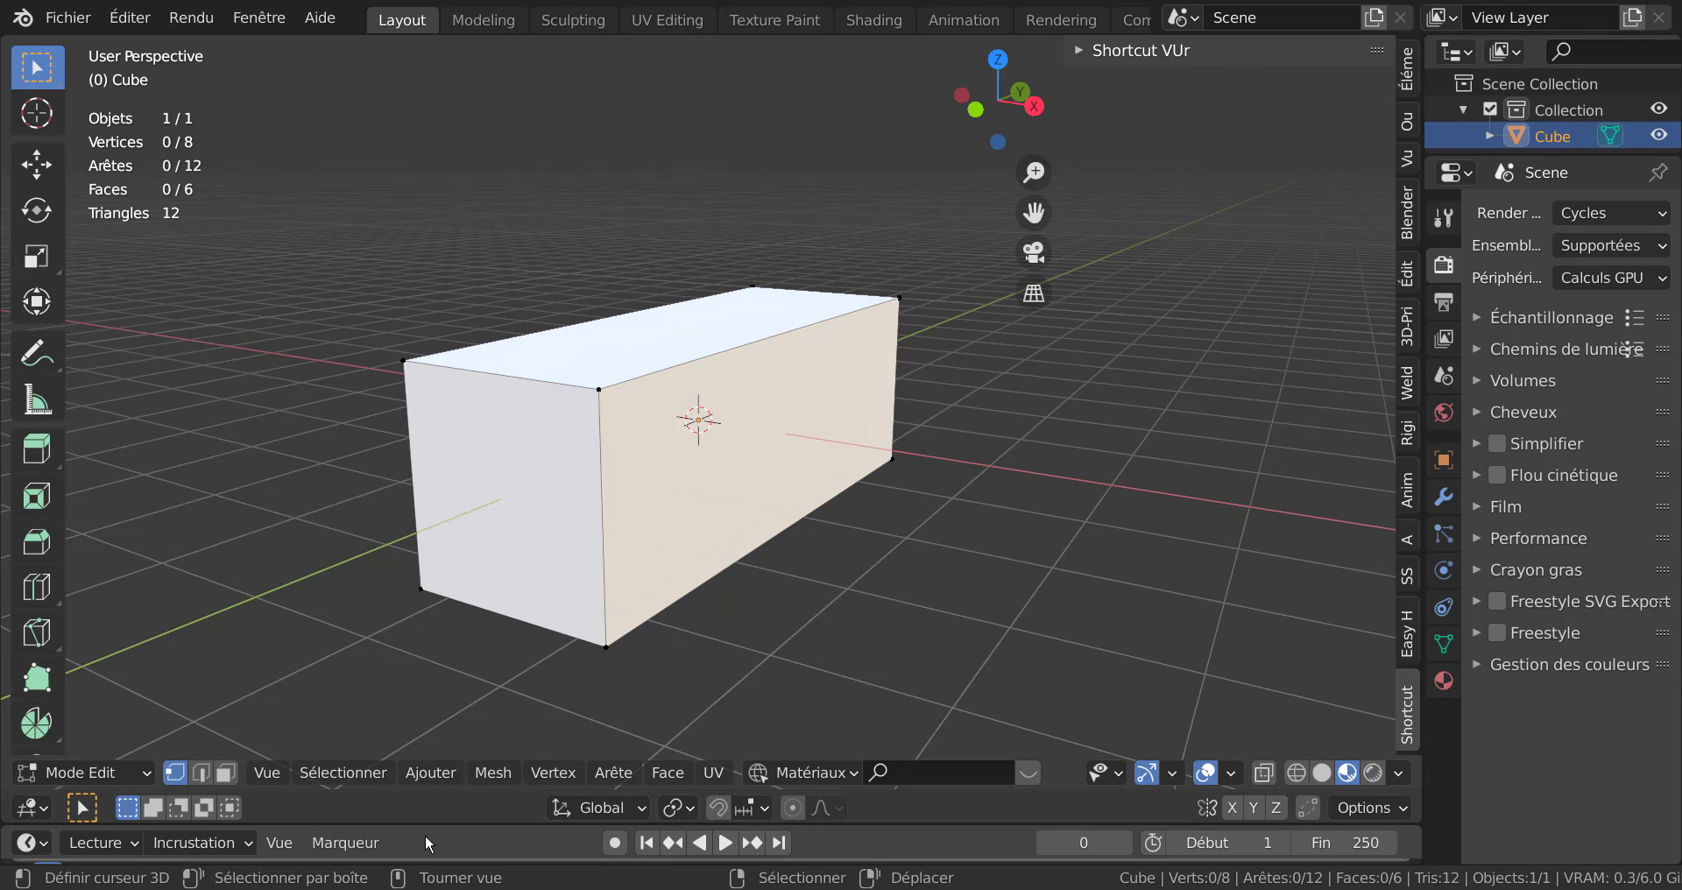
pyautogui.click(226, 773)
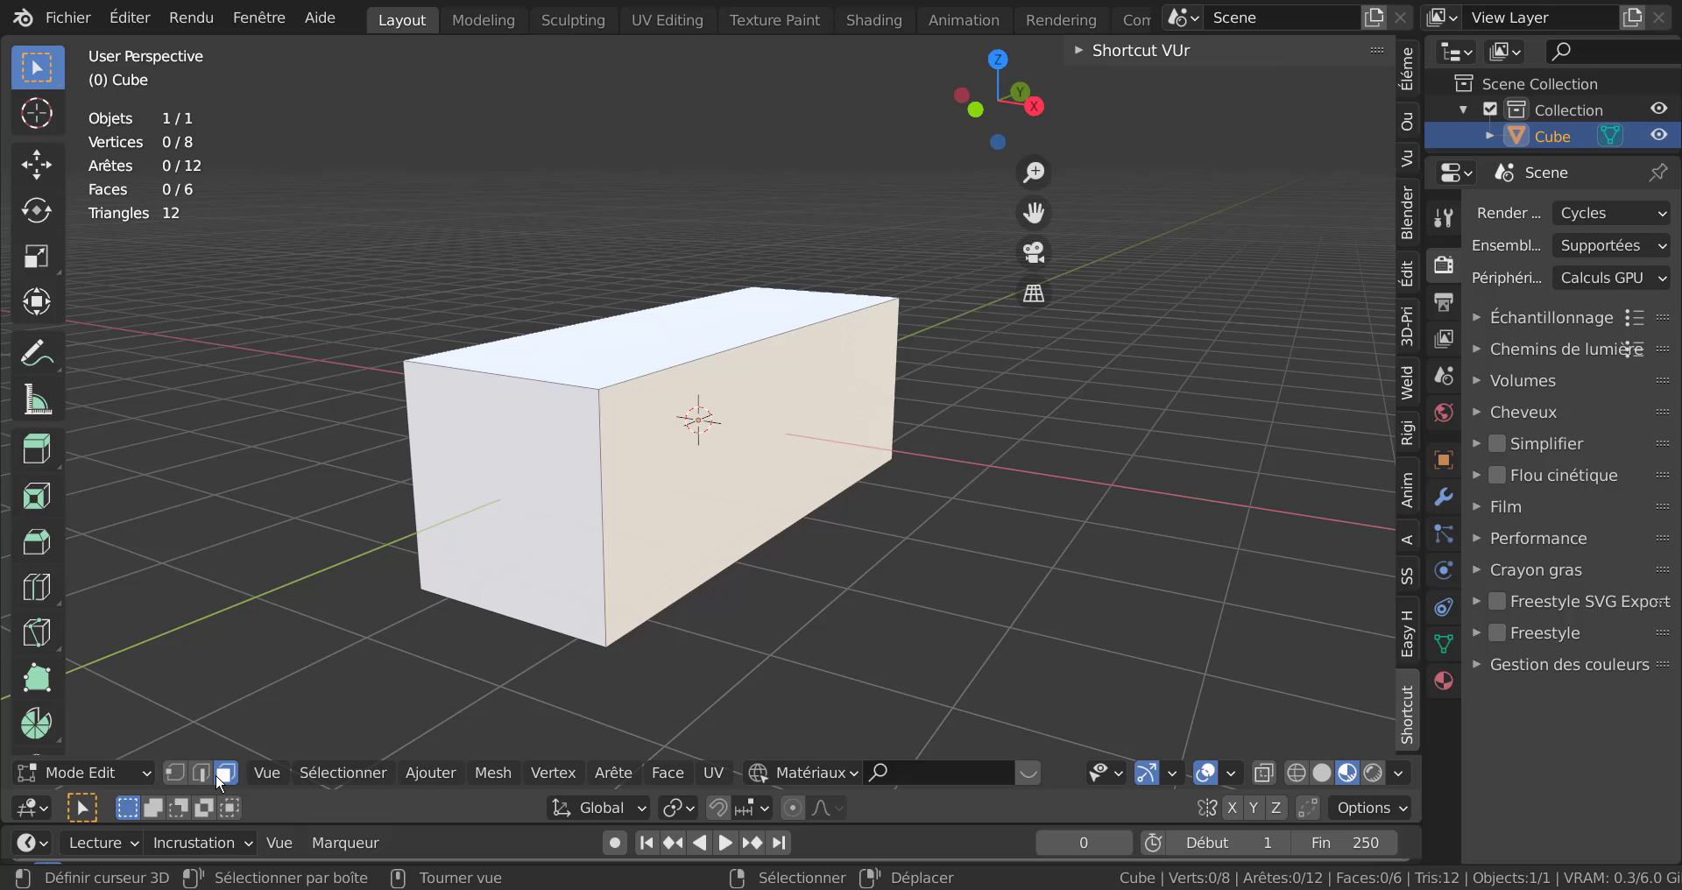
pyautogui.click(552, 359)
pyautogui.moveTo(1014, 449); pyautogui.dragTo(1052, 450, button='middle')
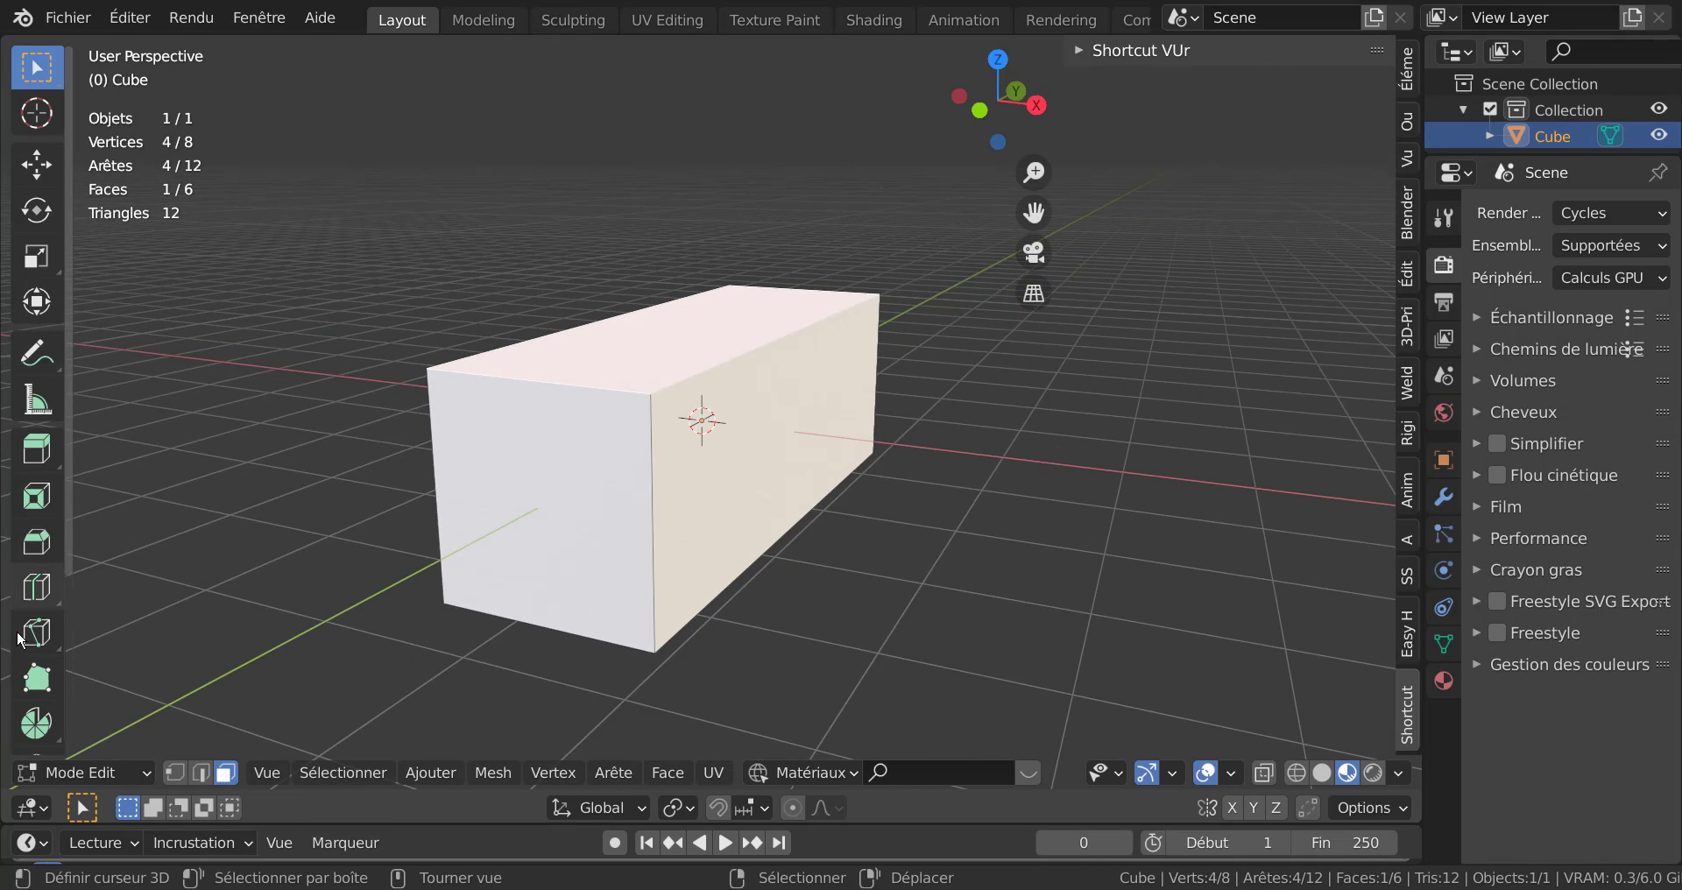
# Start the Shortcut VUr on-screen input display and collapse the viewport sidebar.
pyautogui.click(1084, 50)
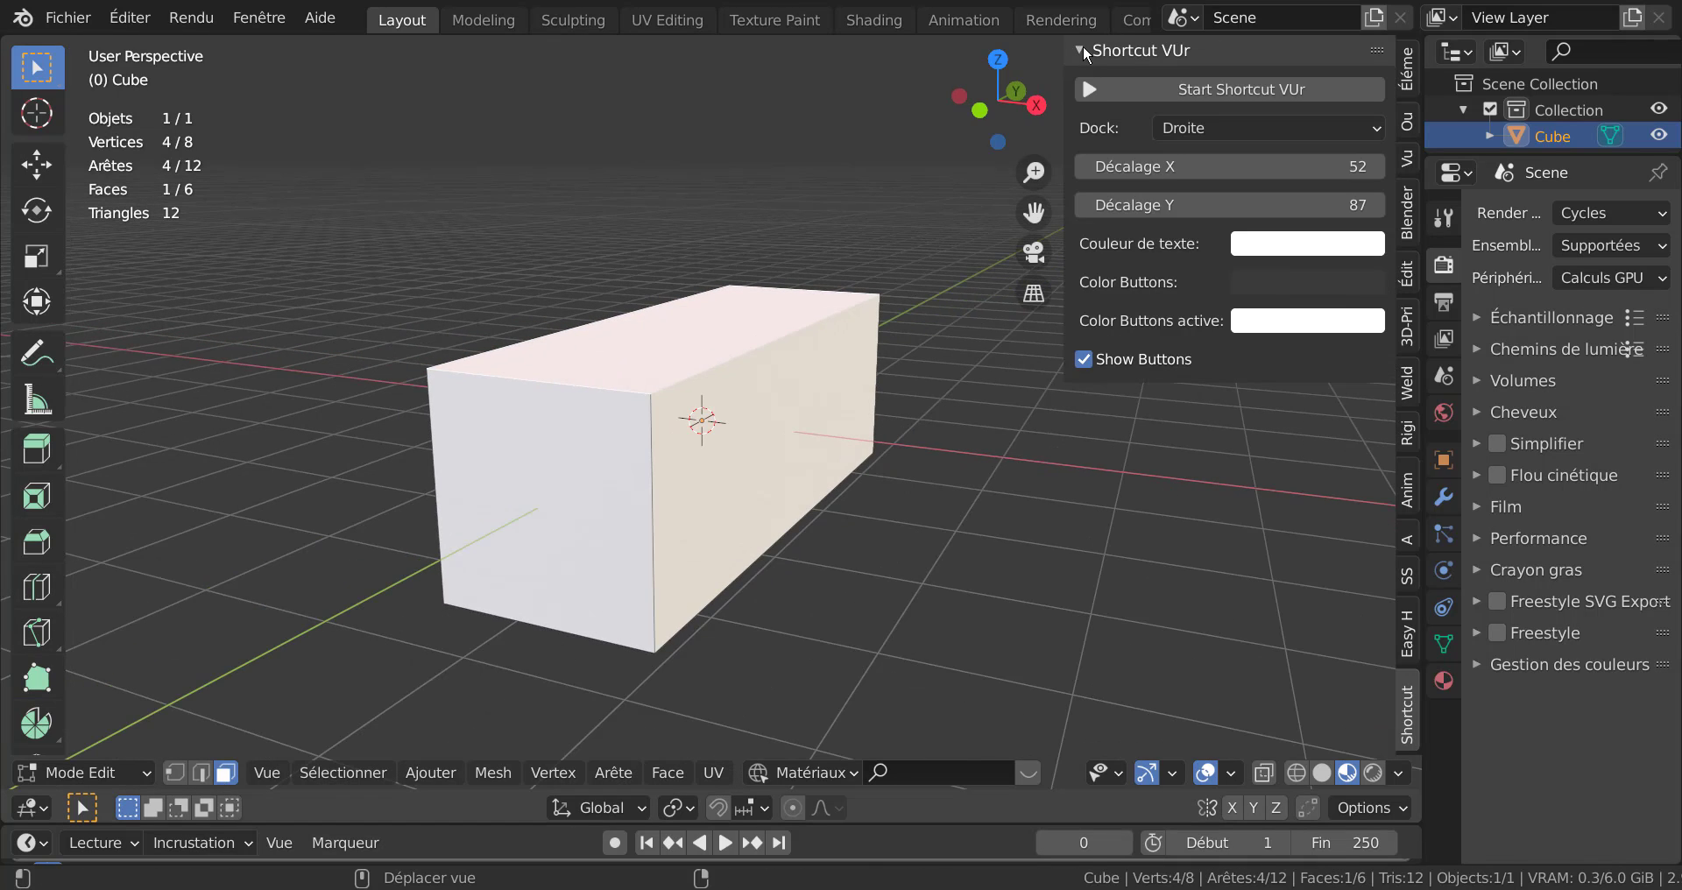
pyautogui.click(1158, 88)
pyautogui.moveTo(1067, 50); pyautogui.dragTo(1402, 61)
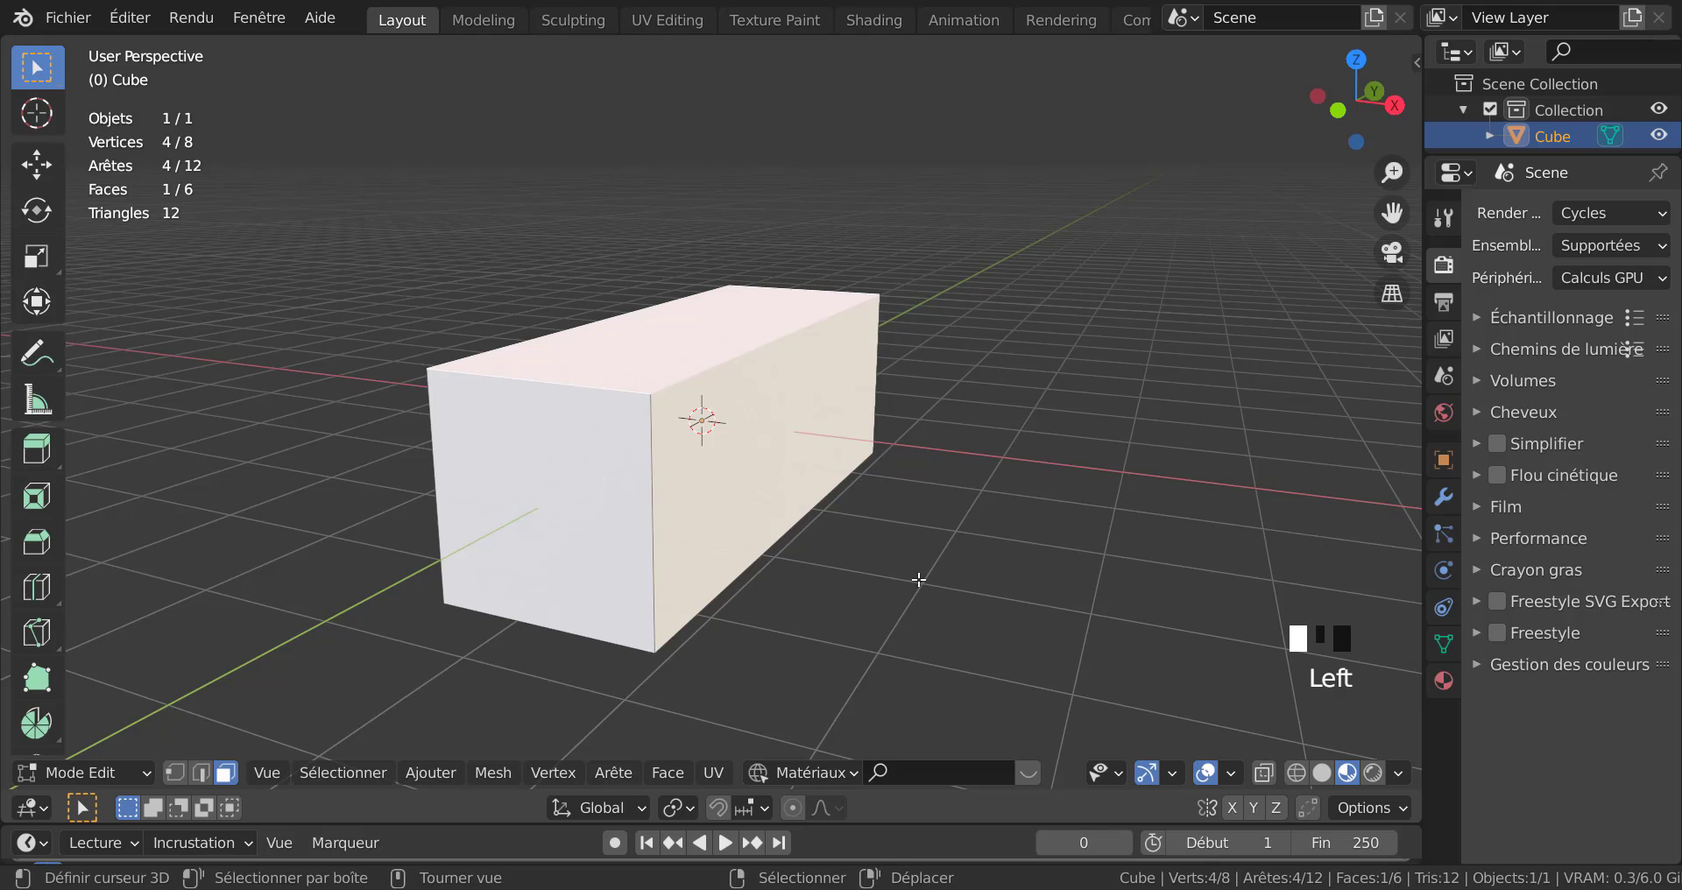
# Lower the selected top face of the box along the Z axis.
pyautogui.press('g')
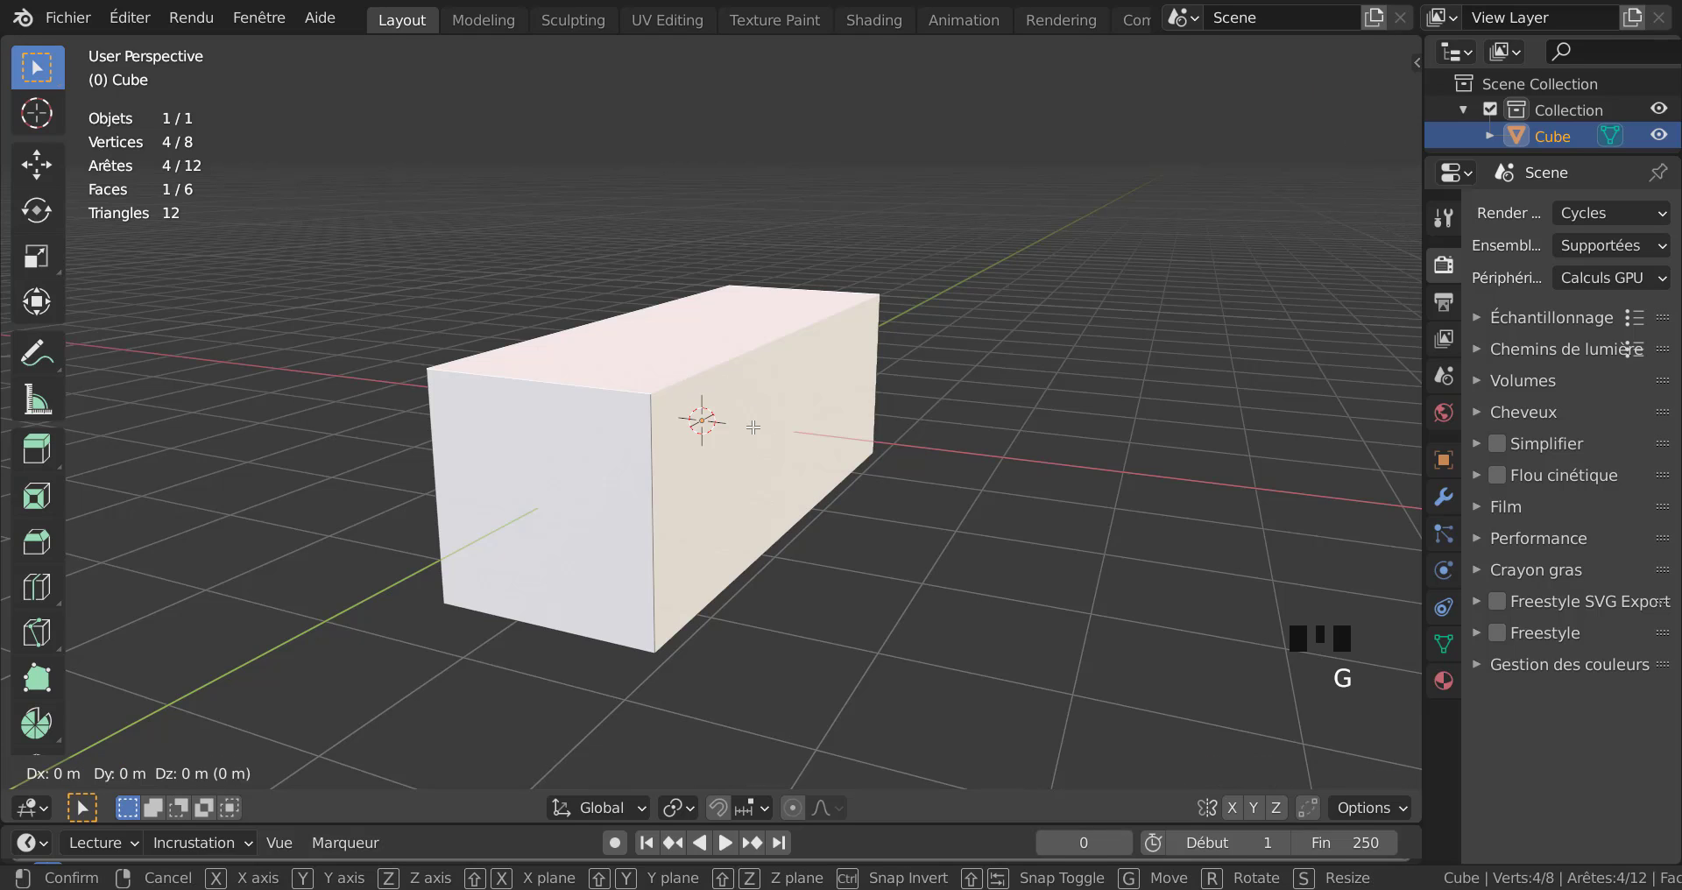
pyautogui.press('y')
pyautogui.press('z')
pyautogui.click(748, 465)
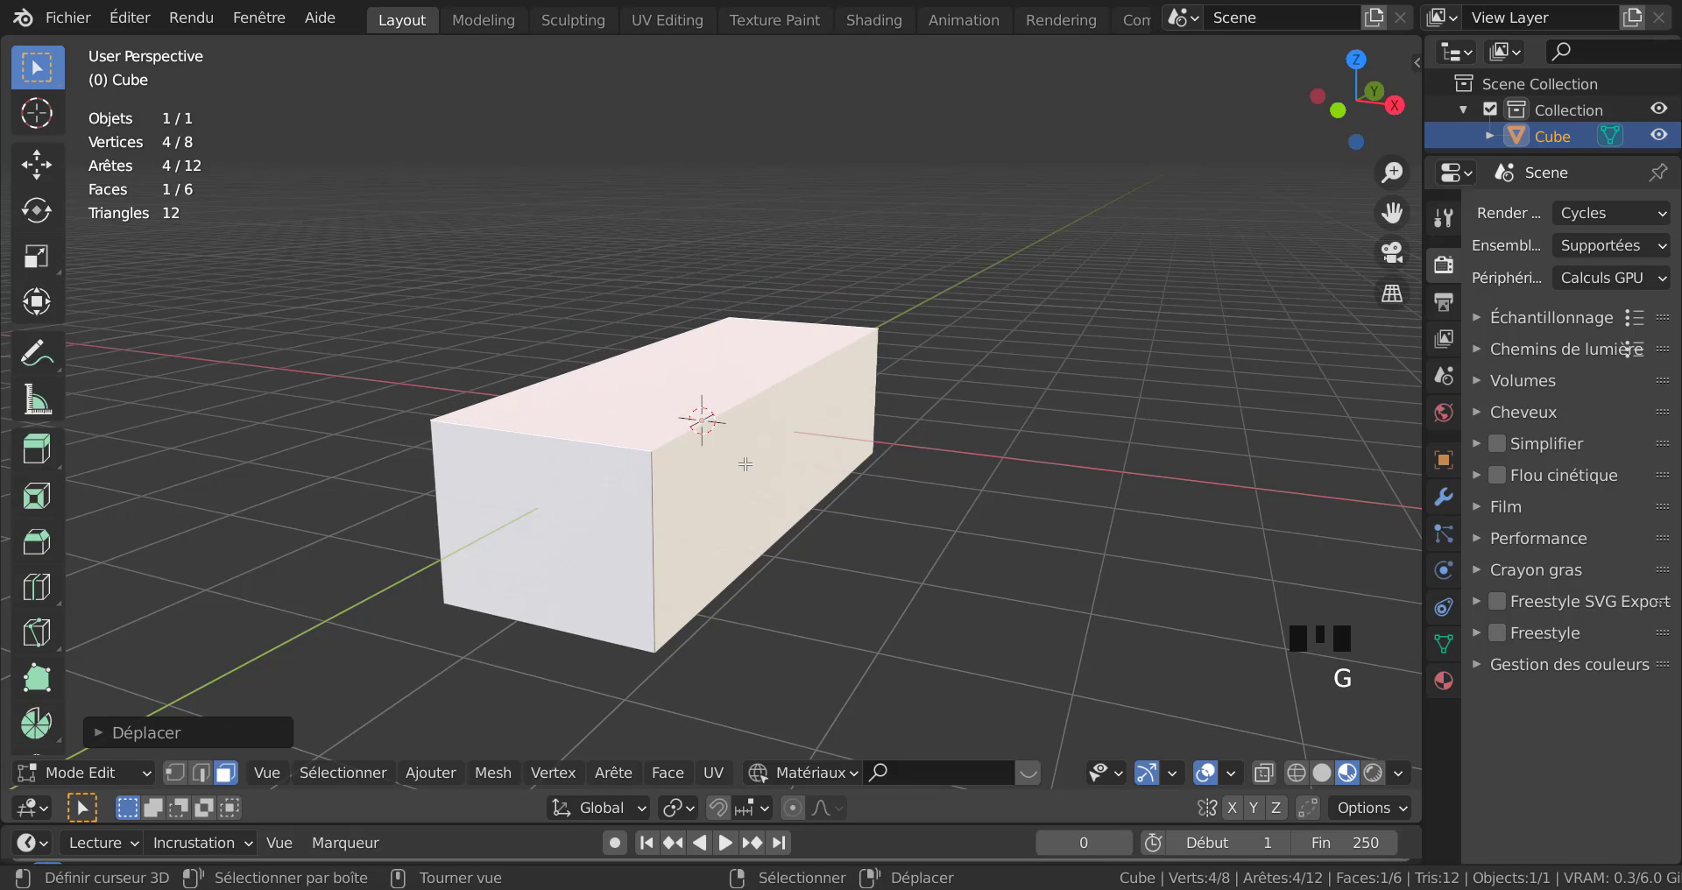
# Look inside the box to examine its interior as the studio room.
pyautogui.moveTo(831, 415); pyautogui.dragTo(762, 429, button='middle')
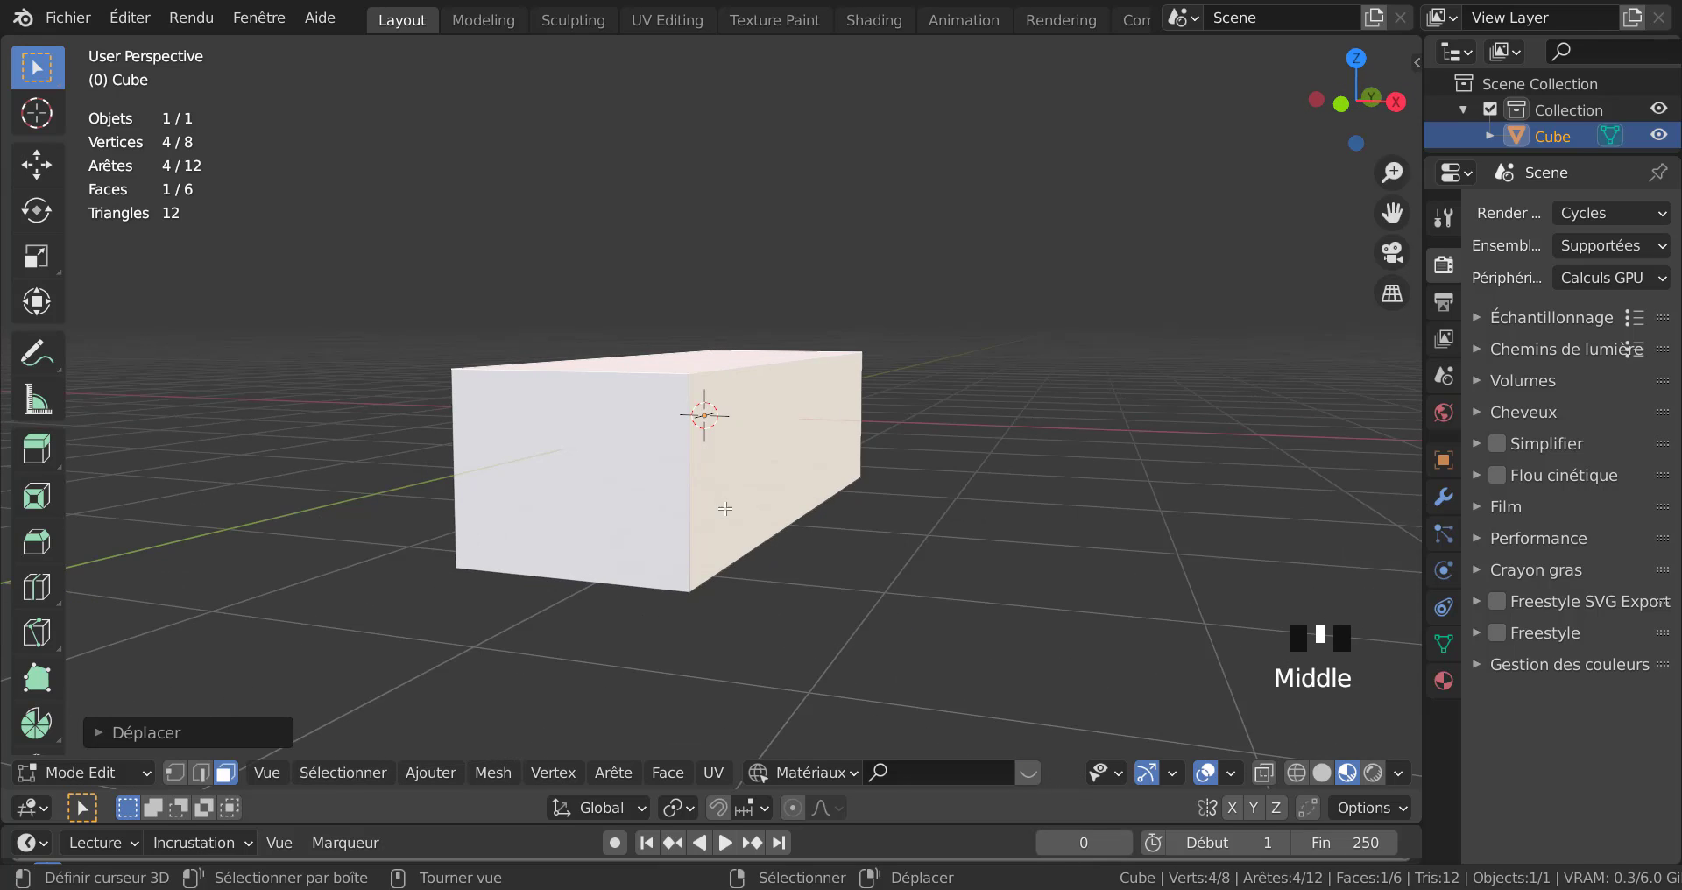
pyautogui.scroll(4, 726, 526)
pyautogui.scroll(4, 726, 525)
pyautogui.moveTo(759, 501); pyautogui.dragTo(796, 500, button='middle')
pyautogui.scroll(-1, 793, 496)
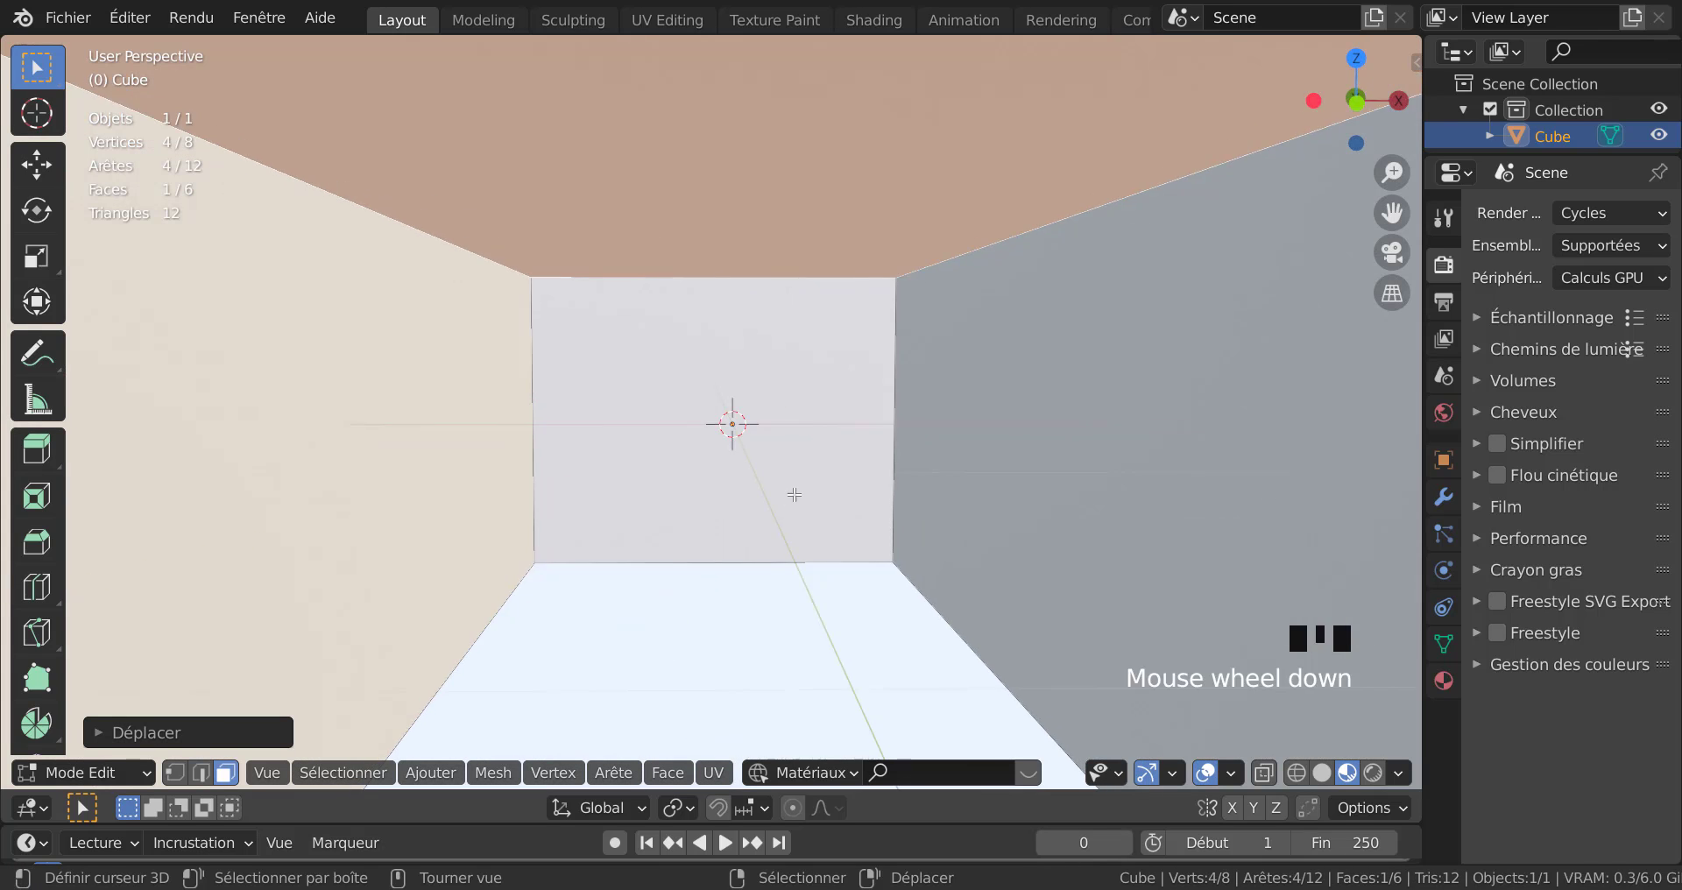
pyautogui.scroll(1, 795, 495)
pyautogui.scroll(1, 795, 494)
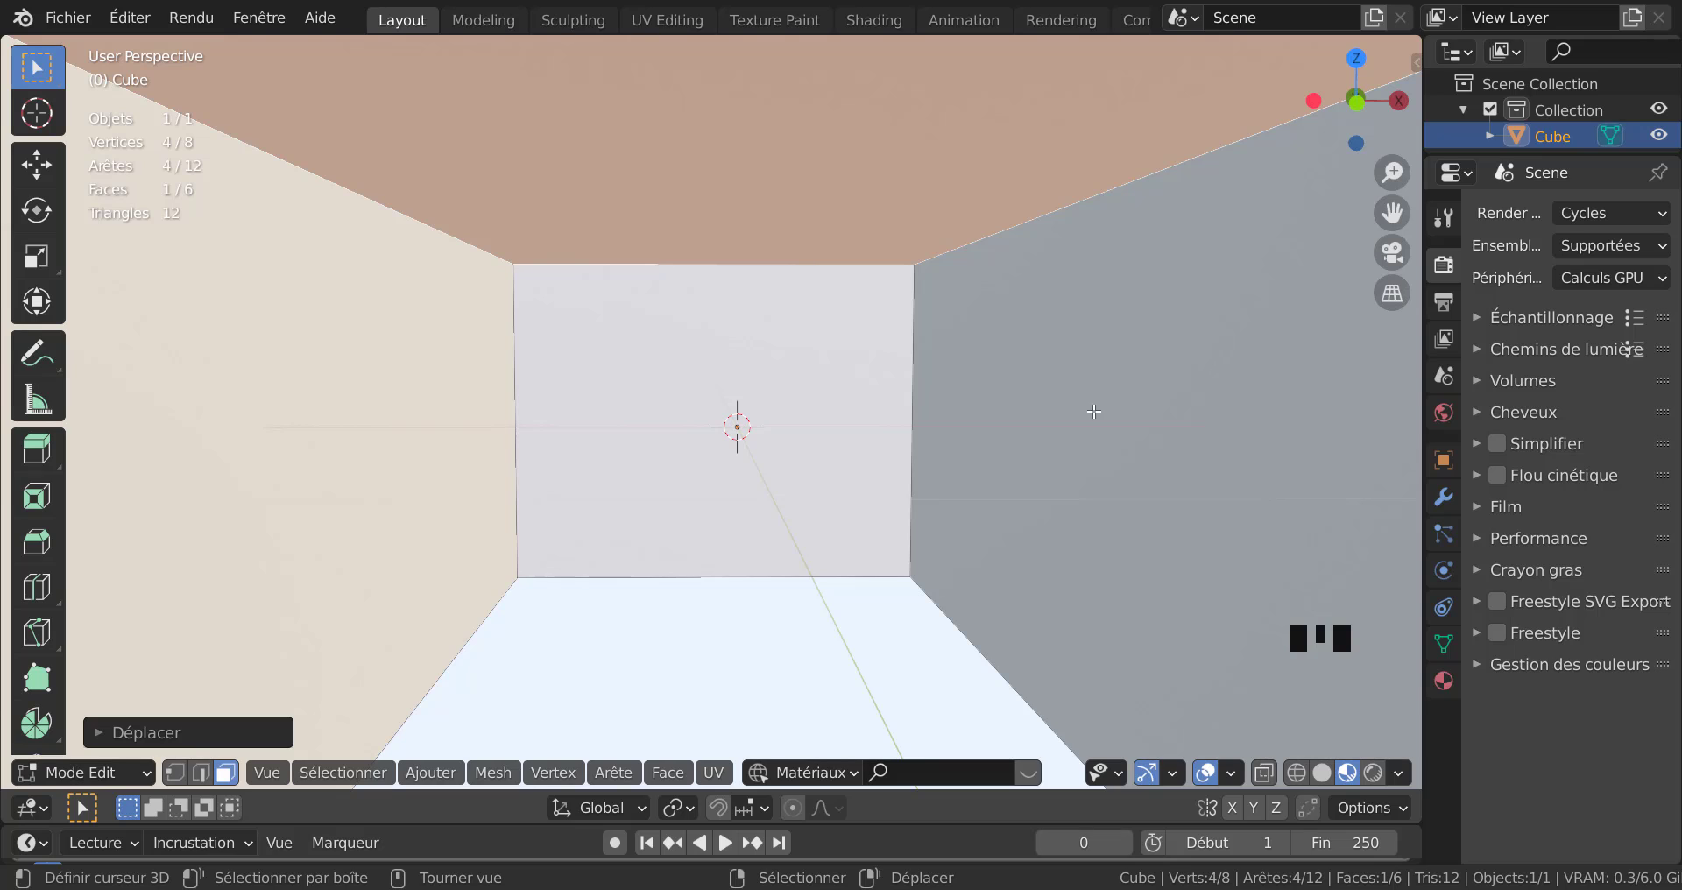
# Switch to the image viewer to examine svm6 studio 5.hdr, and return to the box in Blender.
pyautogui.hotkey('alt', 'Tab')
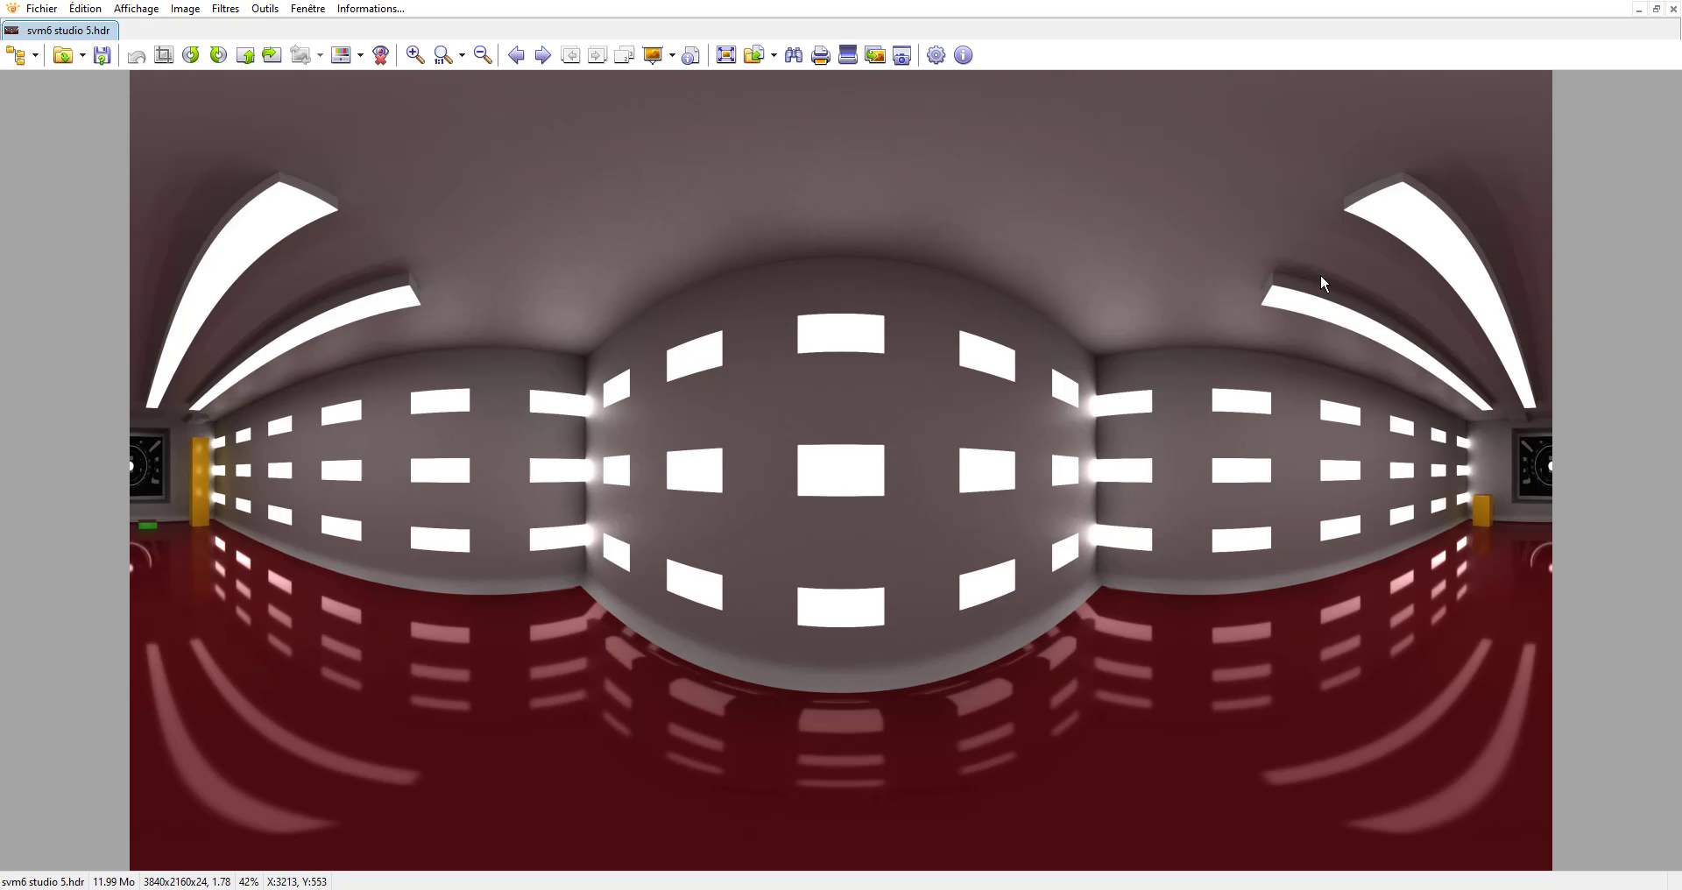
pyautogui.hotkey('alt', 'Tab')
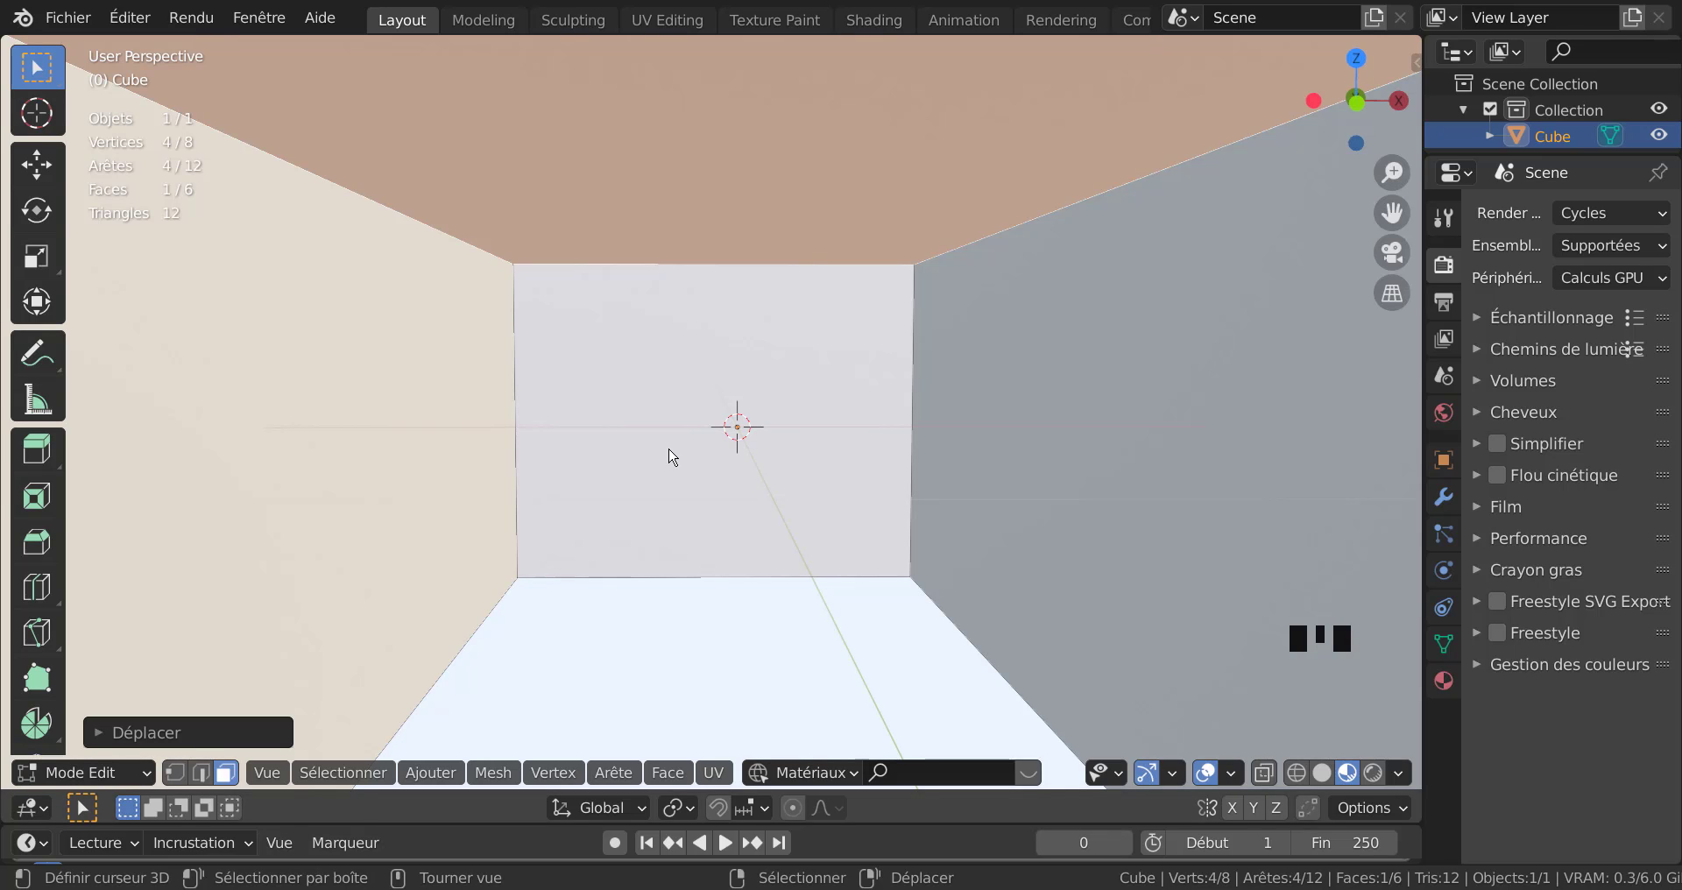
pyautogui.scroll(-6, 668, 448)
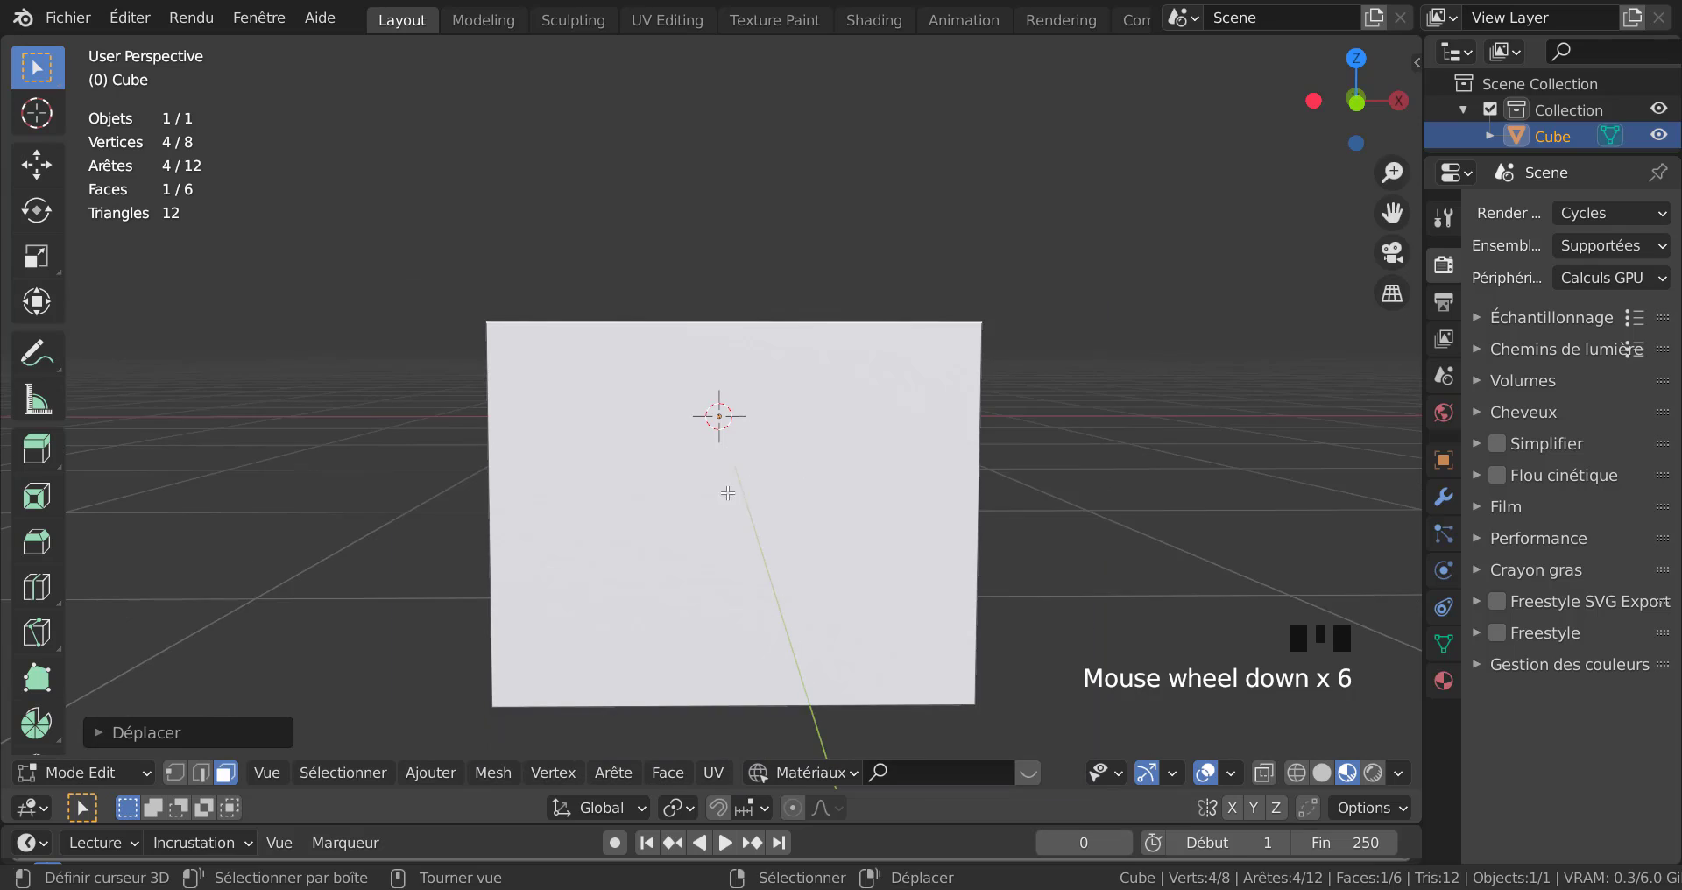
pyautogui.moveTo(727, 493); pyautogui.dragTo(964, 516, button='middle')
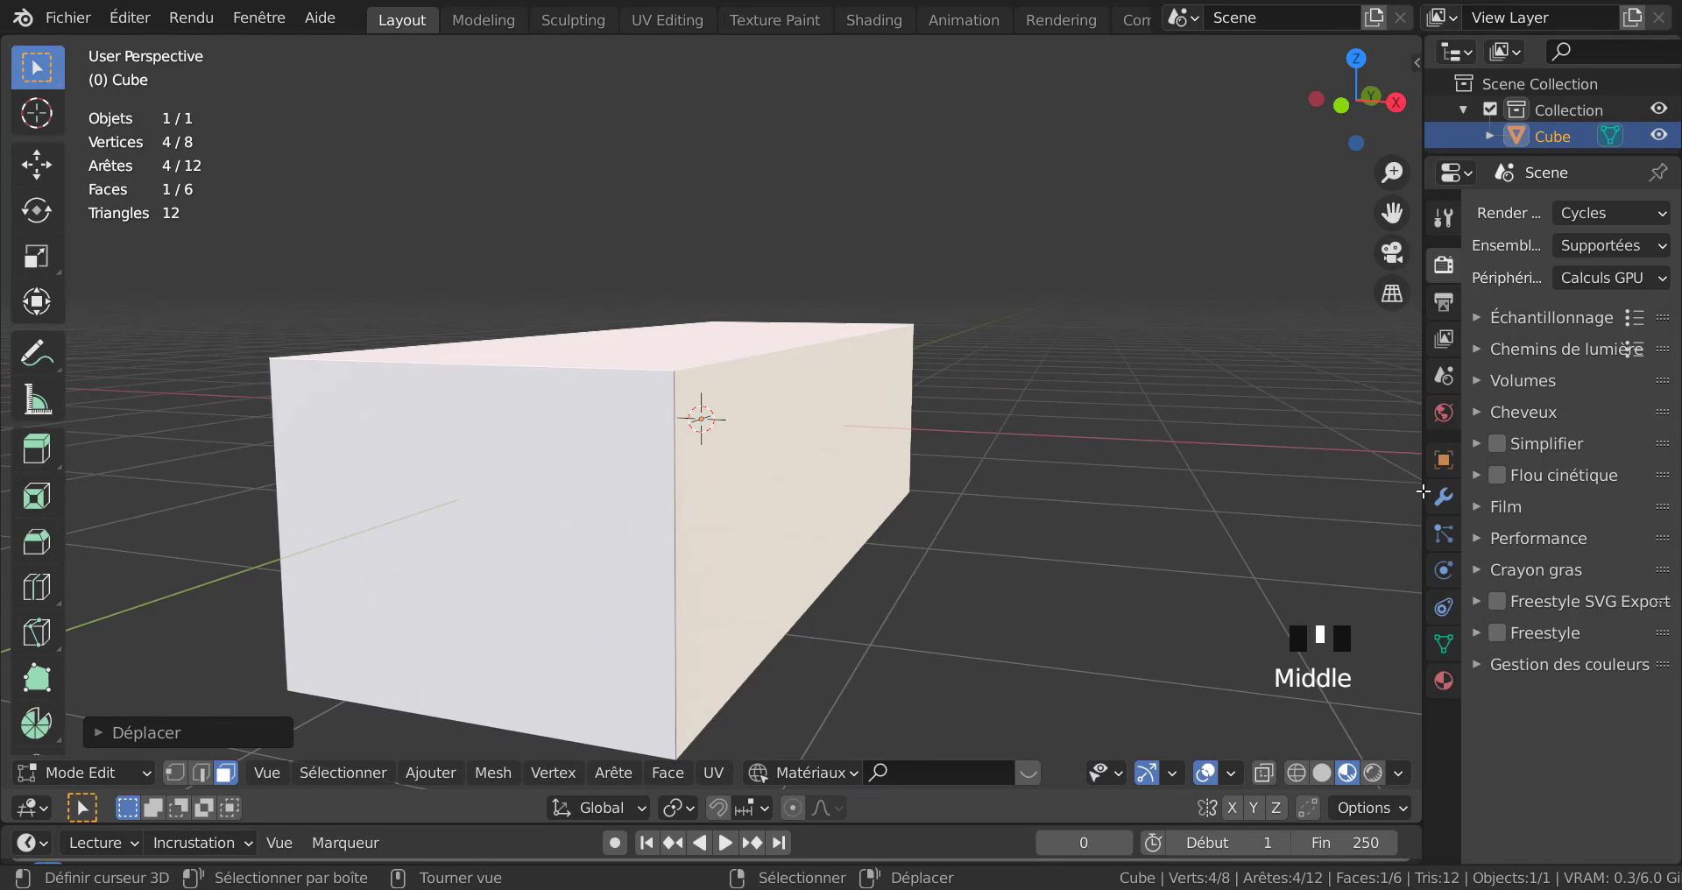
# Widen the properties area and create a new material for the box.
pyautogui.moveTo(1422, 492); pyautogui.dragTo(1198, 569)
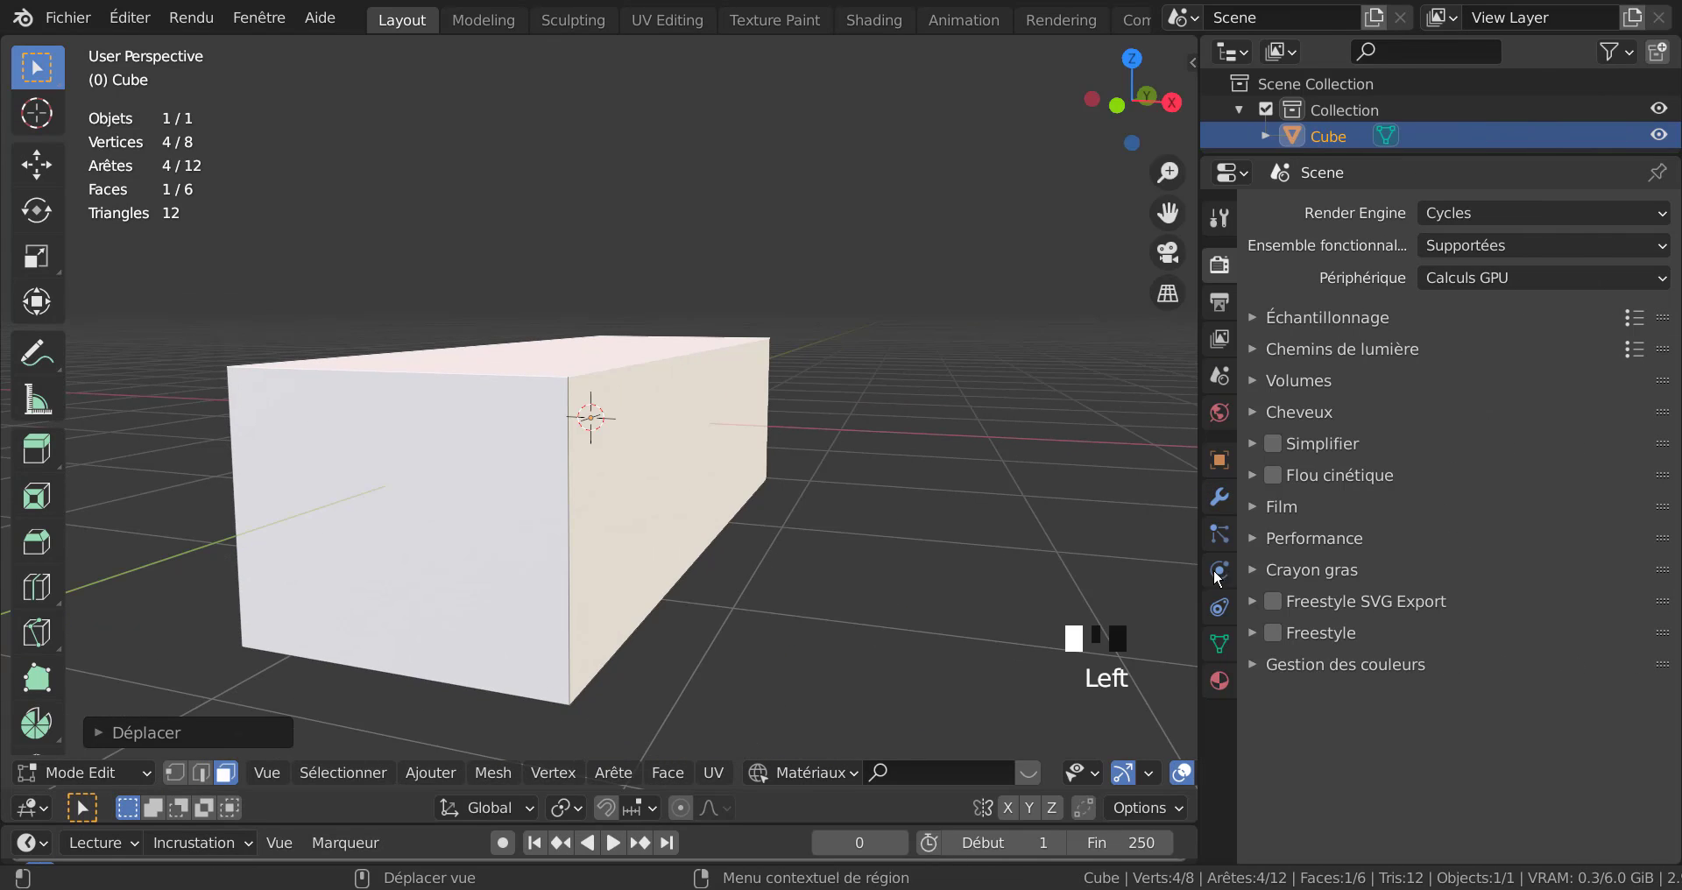
pyautogui.click(1220, 681)
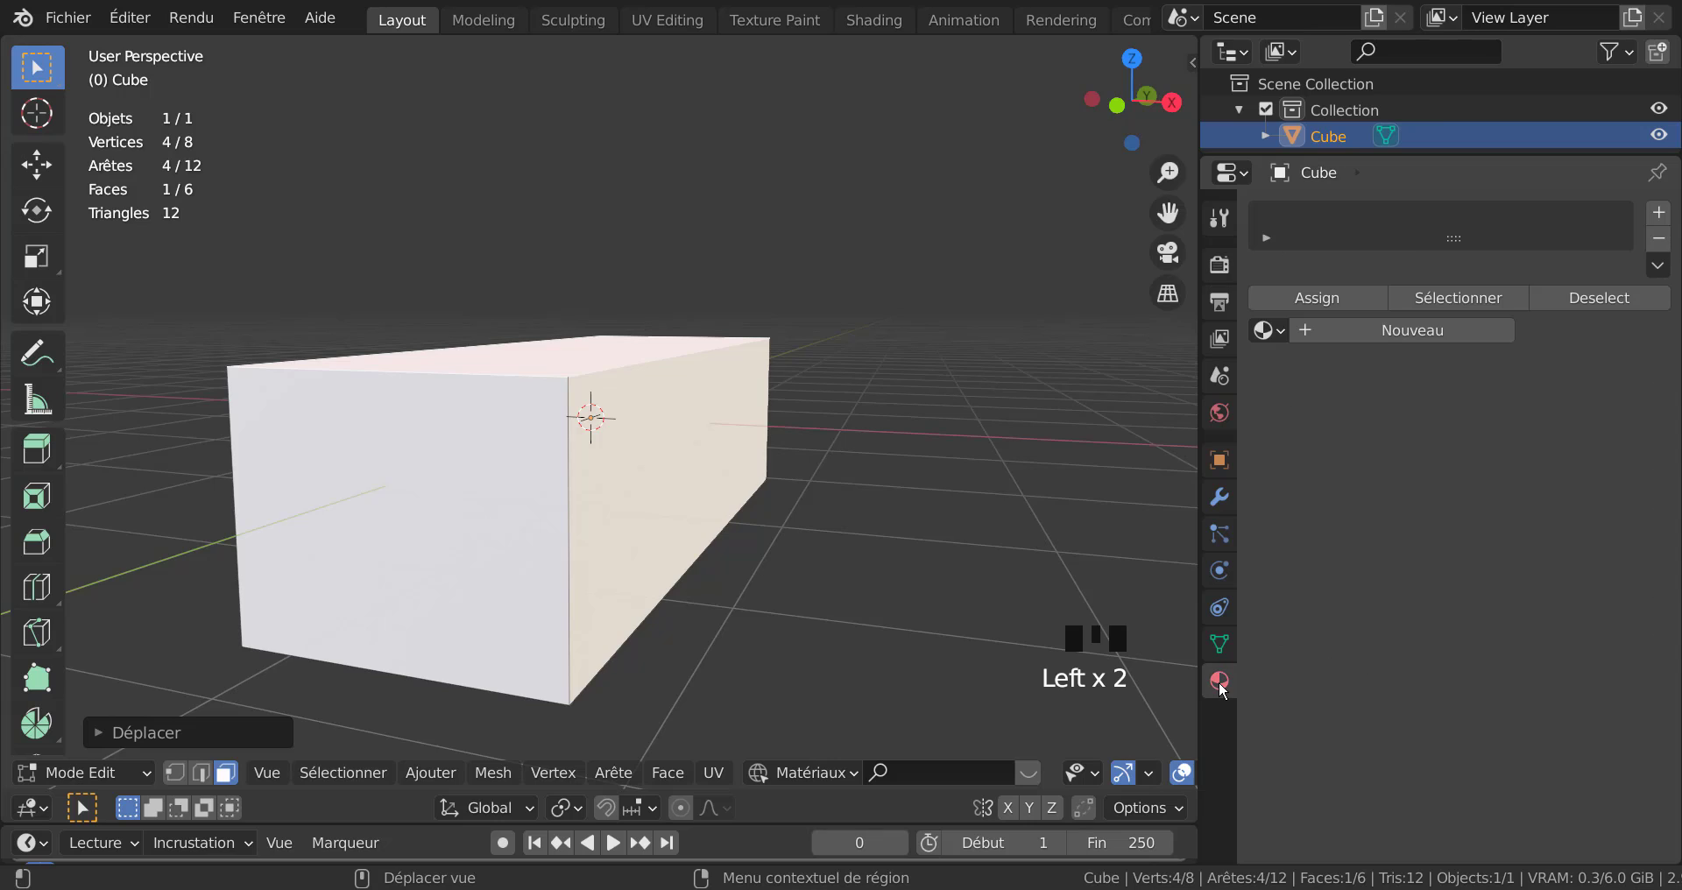
pyautogui.click(1402, 331)
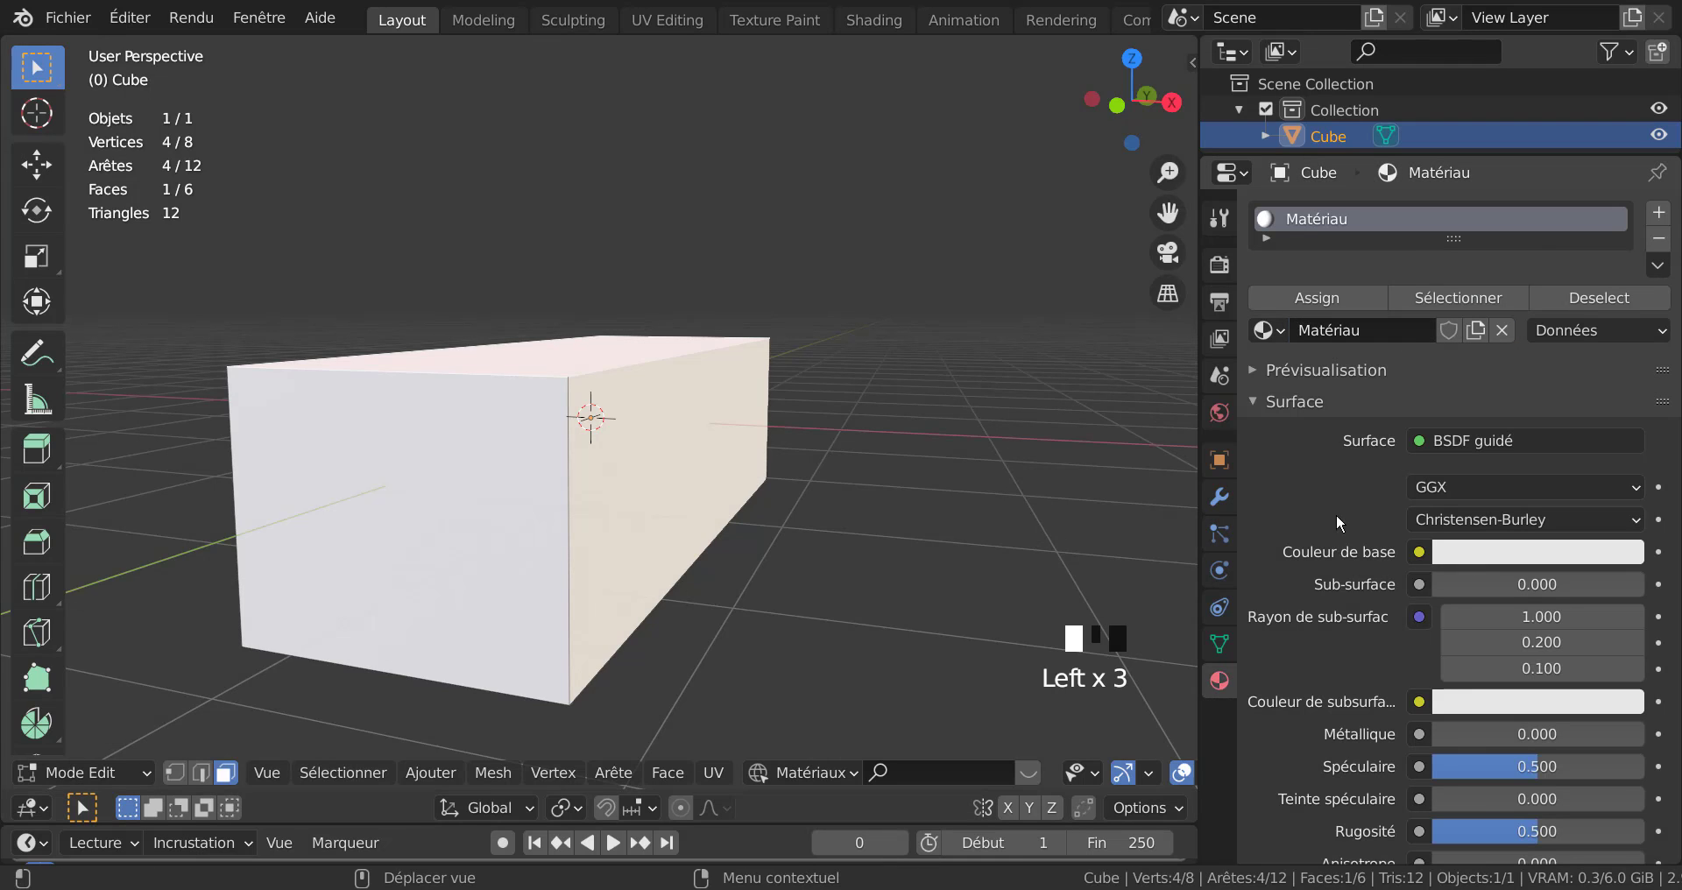
pyautogui.moveTo(1038, 437); pyautogui.dragTo(972, 497, button='middle')
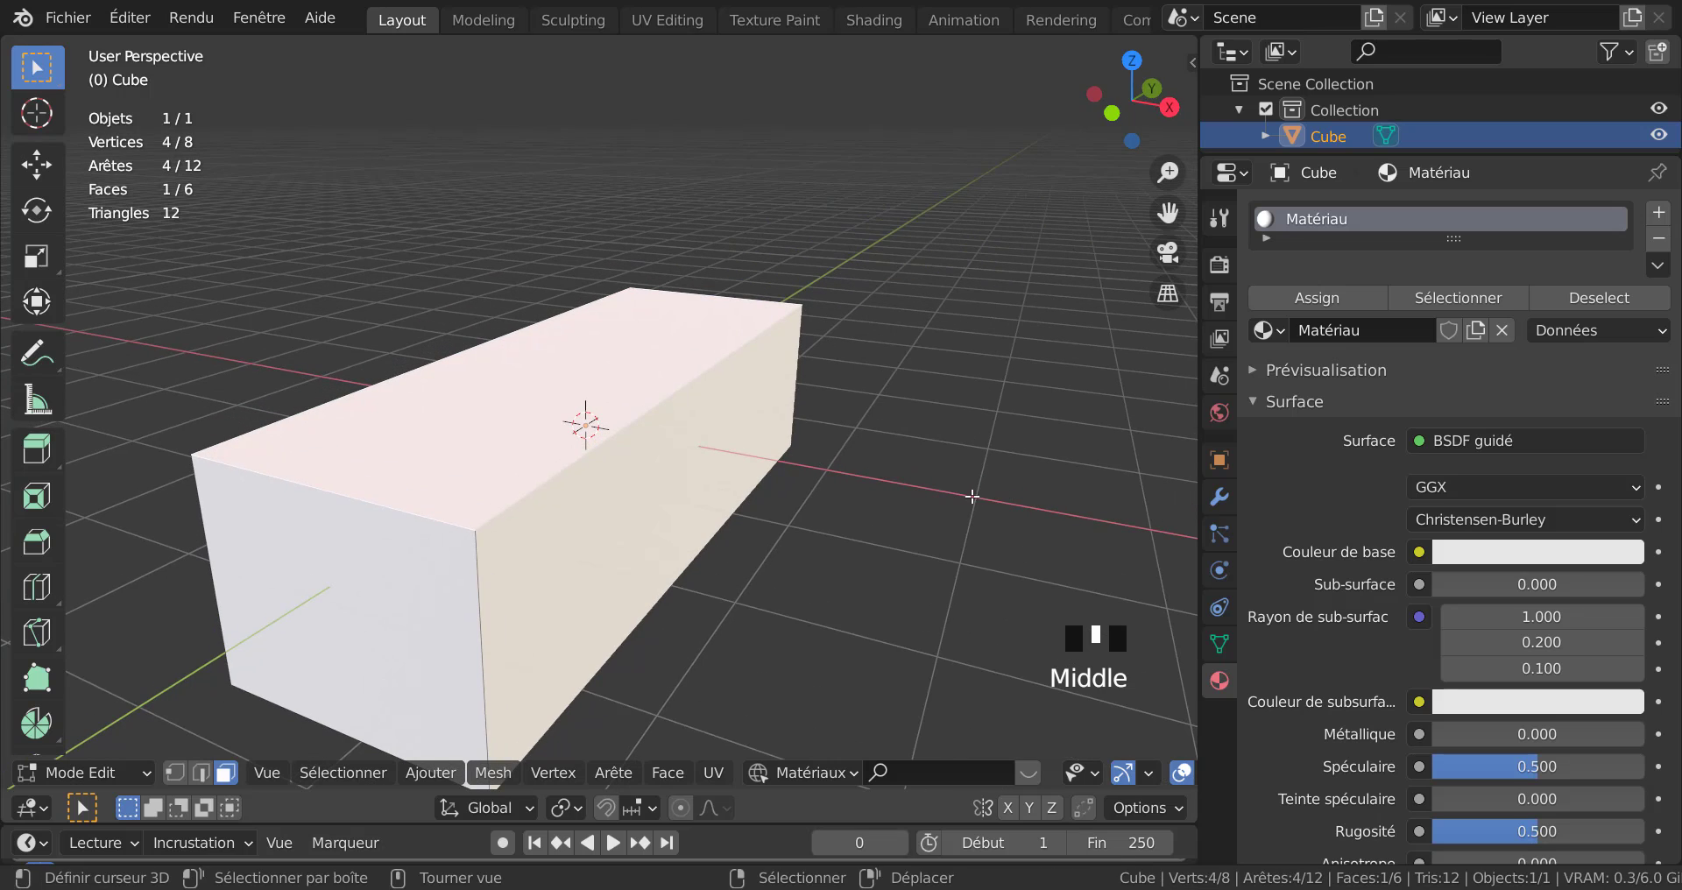
pyautogui.keyDown('shift'); pyautogui.moveTo(692, 473); pyautogui.dragTo(839, 453, button='middle'); pyautogui.keyUp('shift')
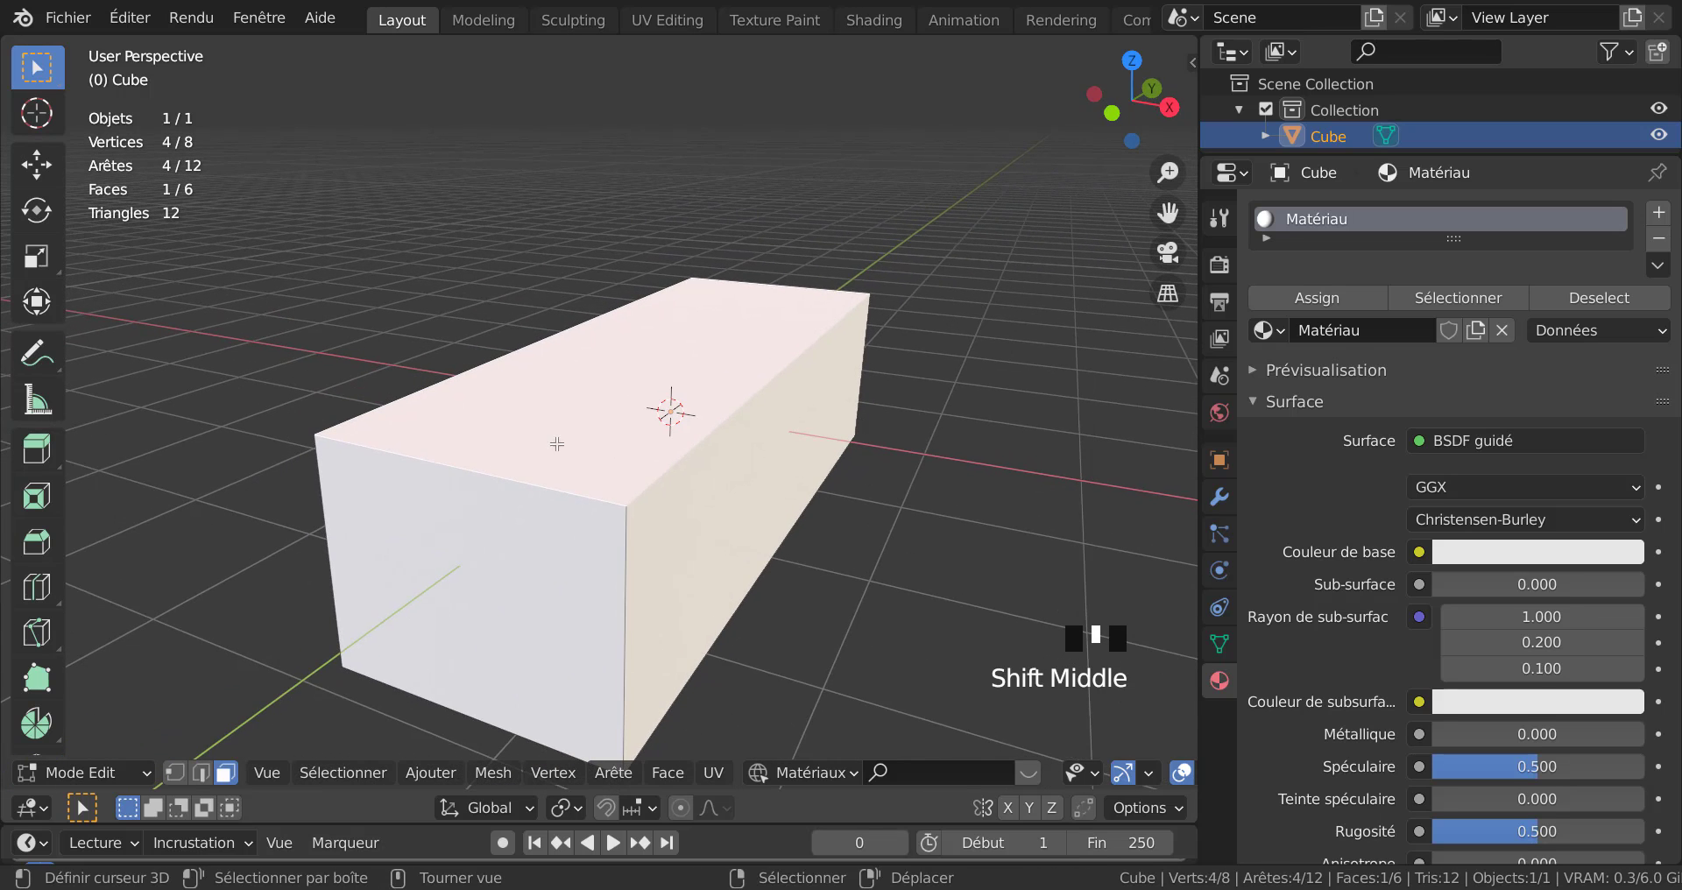
pyautogui.moveTo(557, 444); pyautogui.dragTo(487, 495, button='middle')
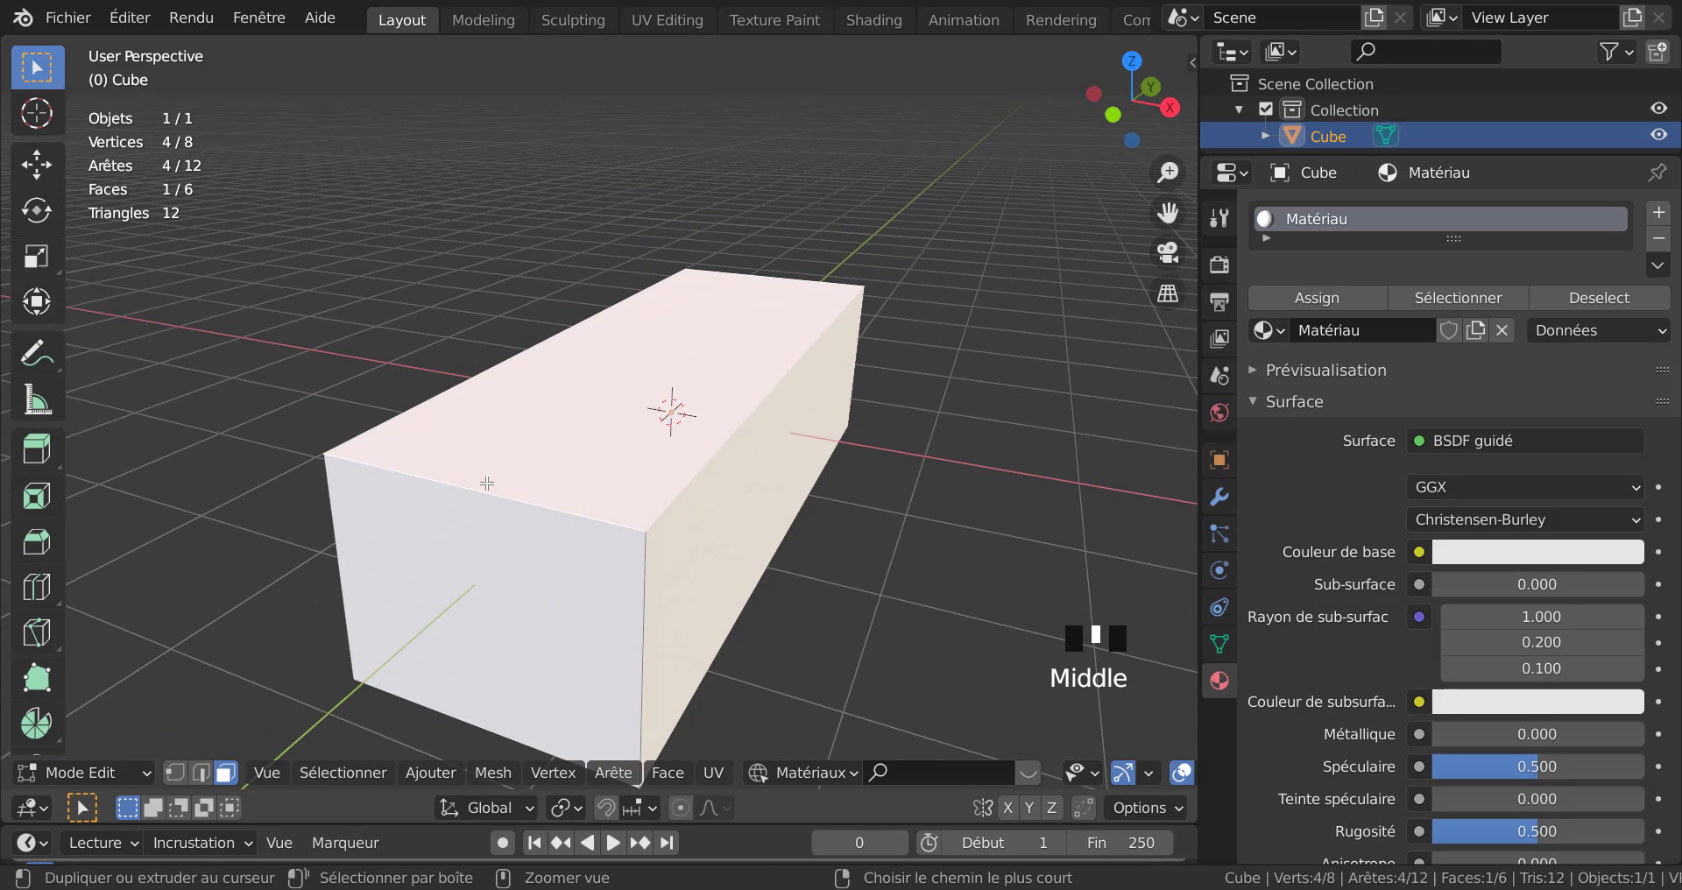
# Switch the viewport to solid shading and add six evenly spaced lengthwise loop cuts around the box.
pyautogui.hotkey('ctrl', 'r')
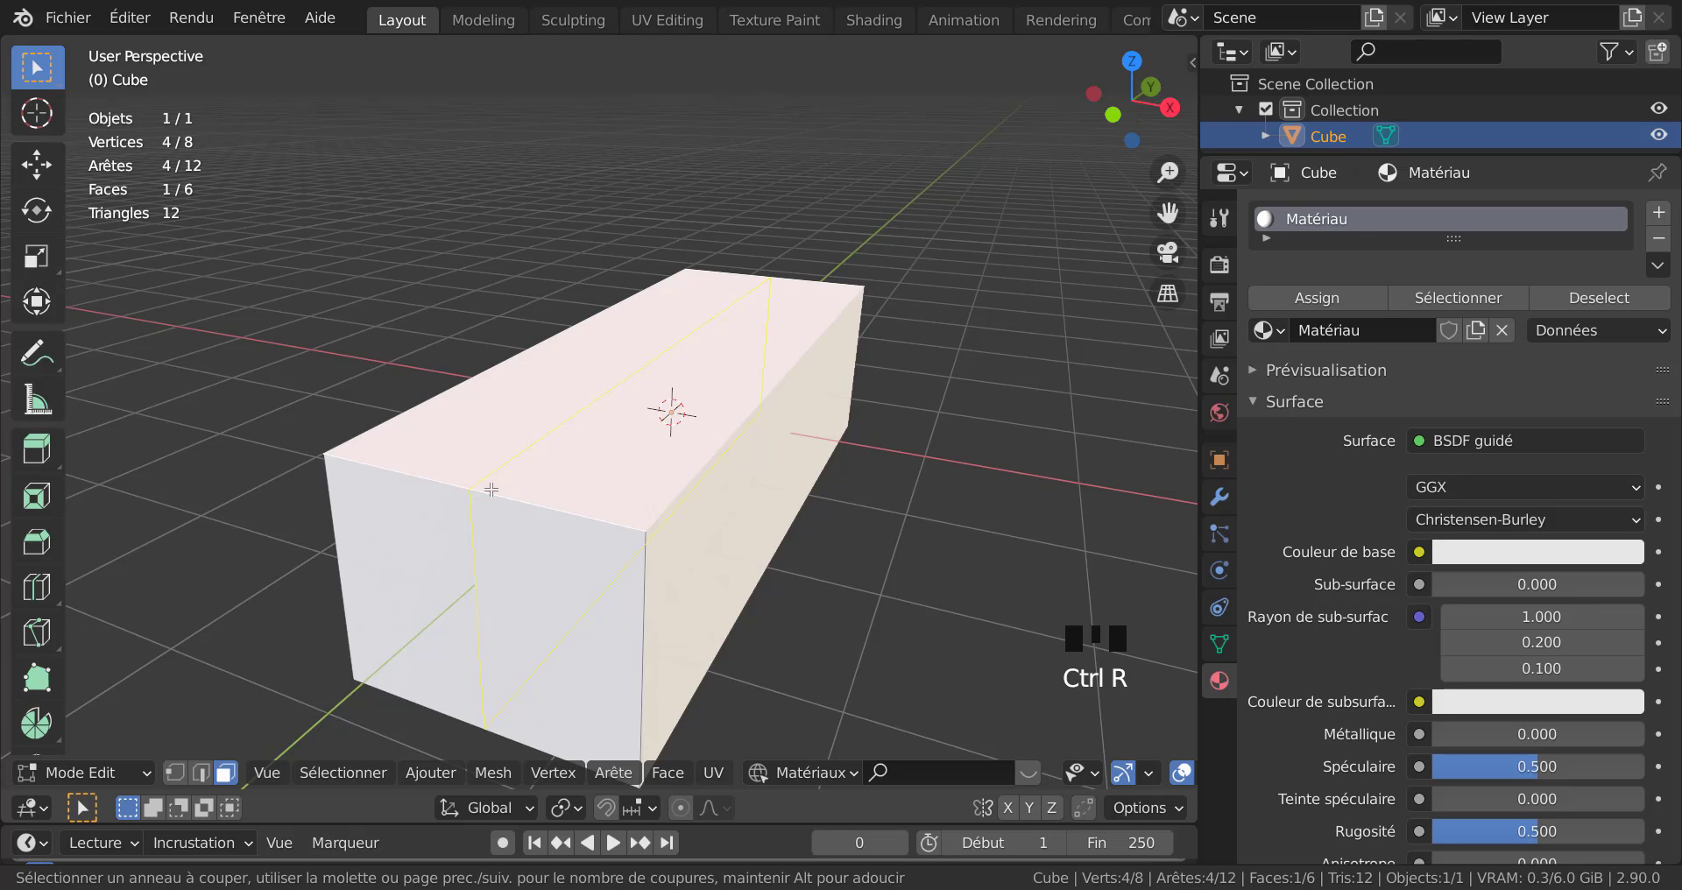
pyautogui.scroll(-5, 1120, 762)
pyautogui.click(1125, 772)
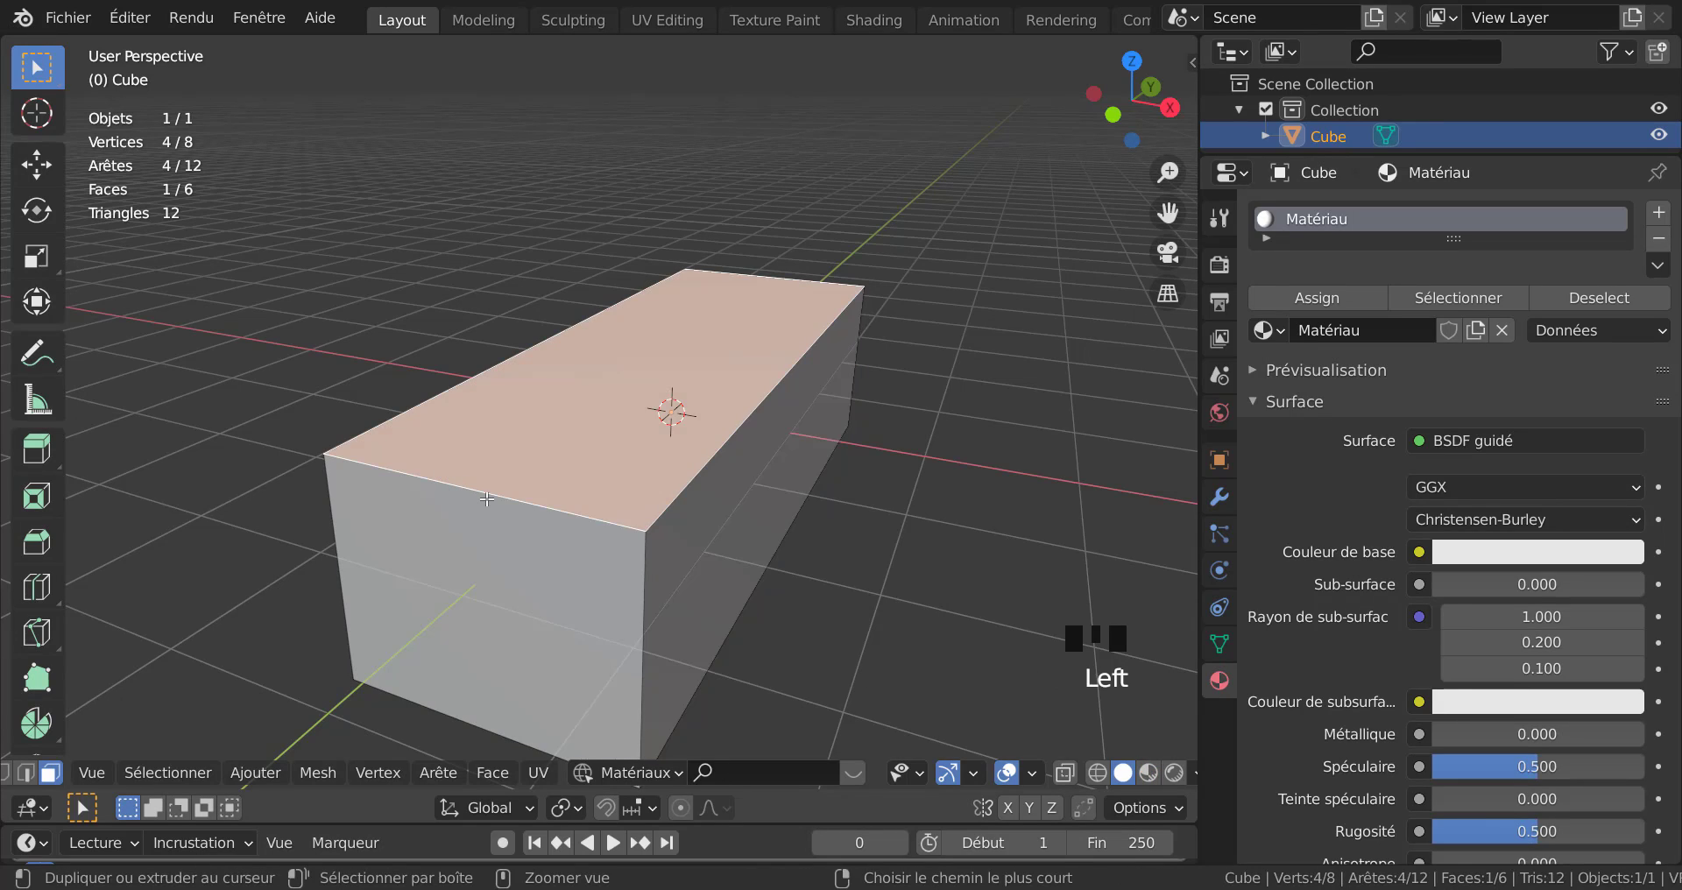
pyautogui.hotkey('ctrl', 'r')
pyautogui.scroll(2, 487, 498)
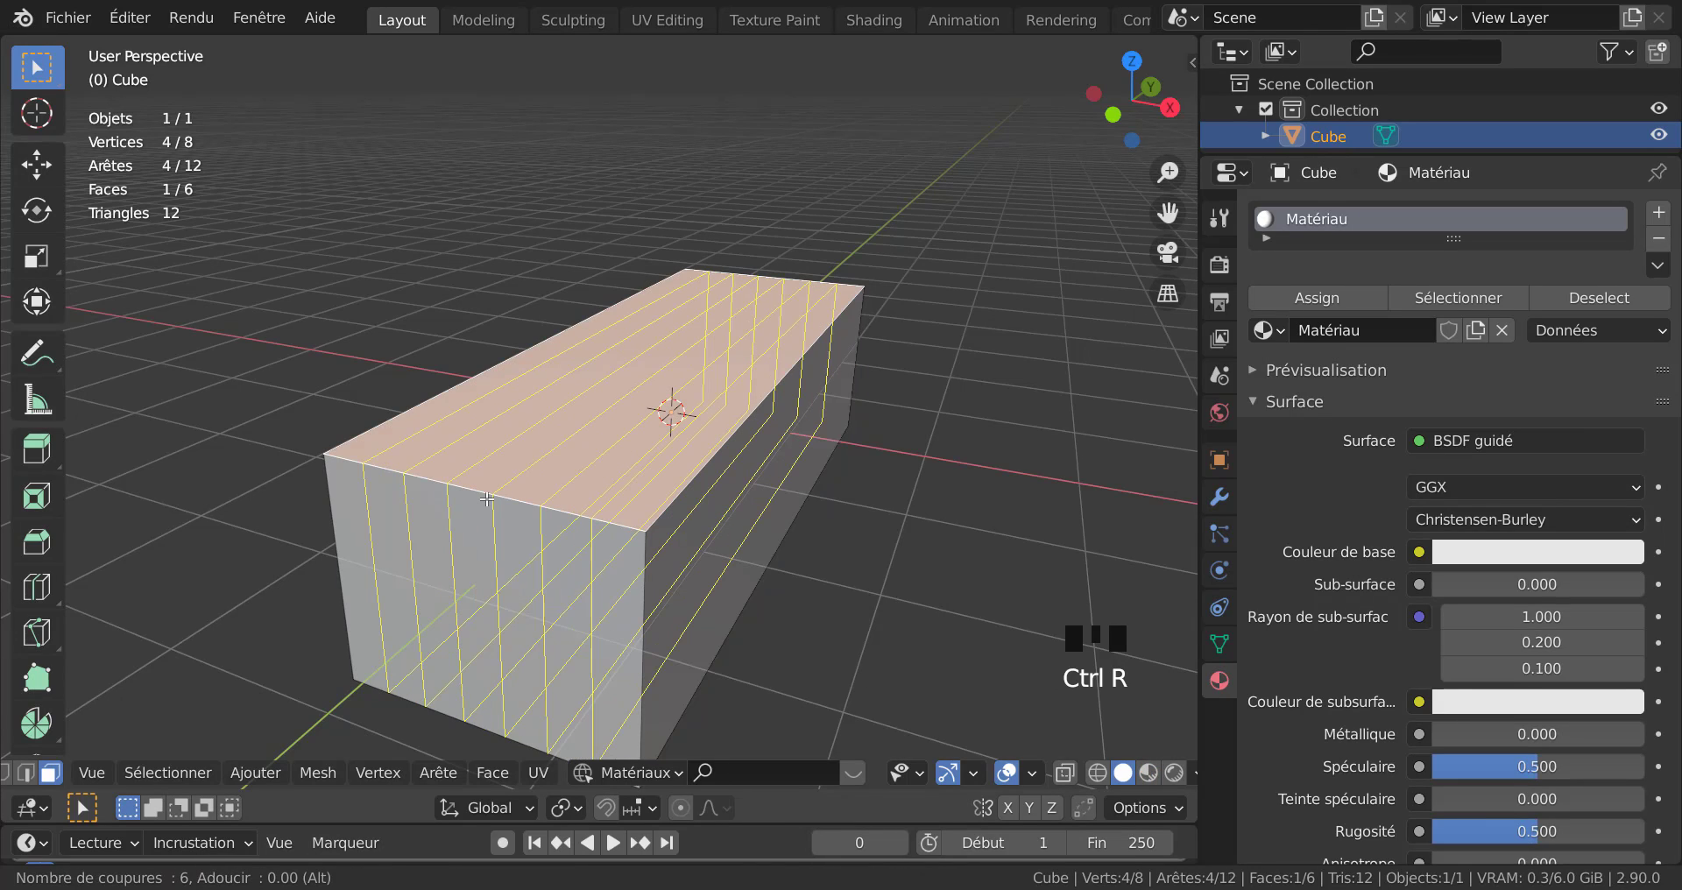
pyautogui.click(487, 498)
pyautogui.rightClick(487, 499)
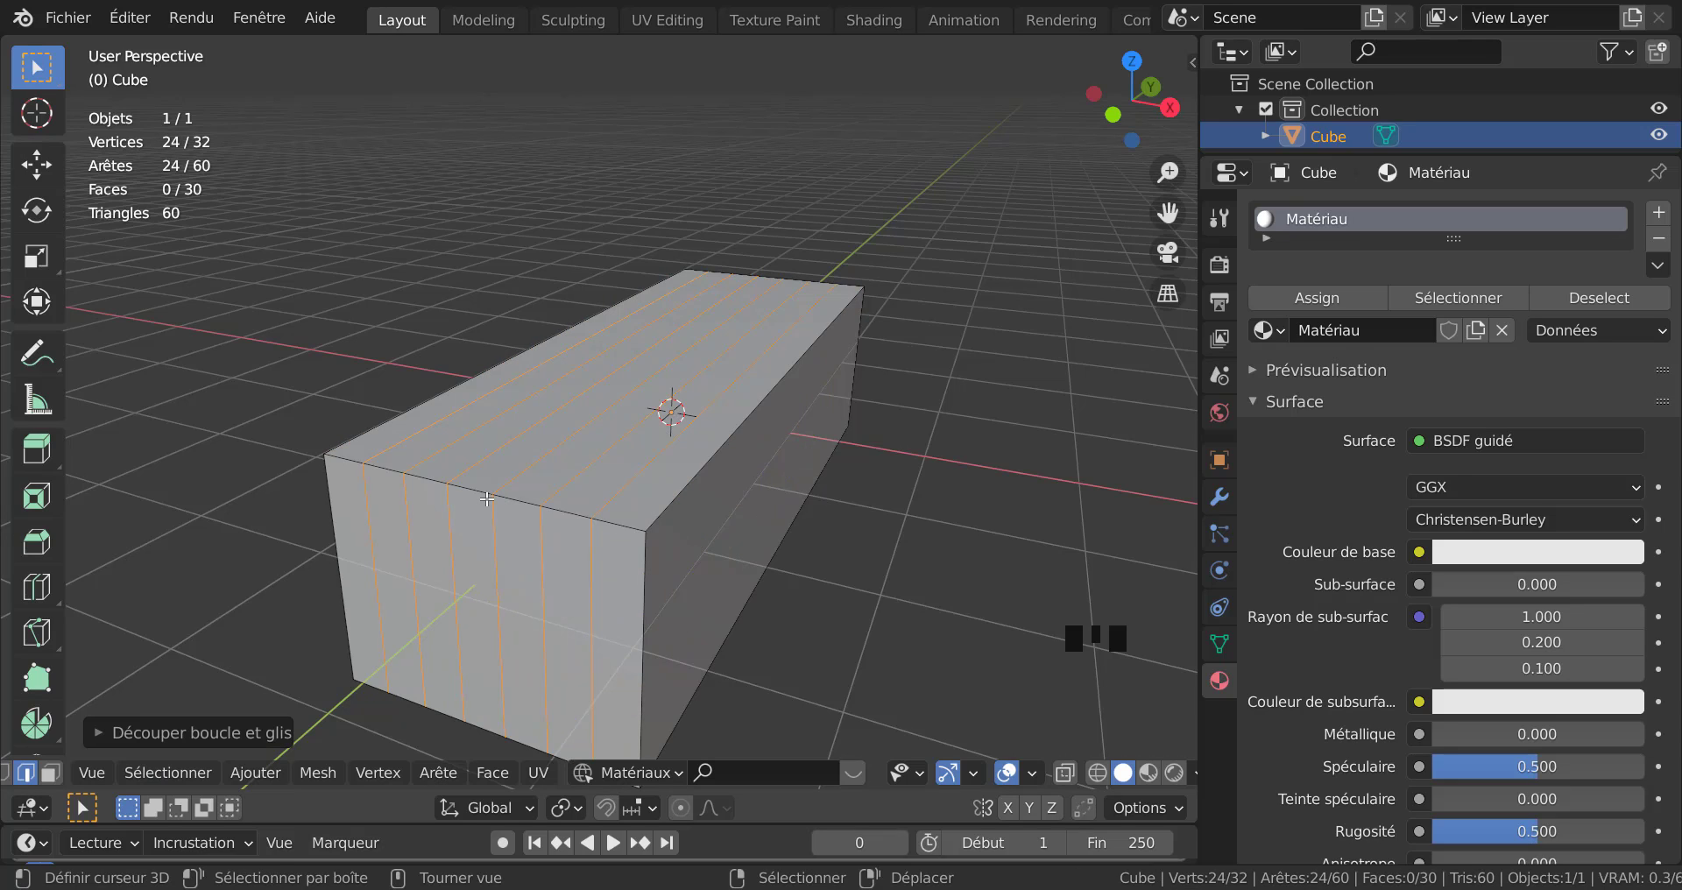
# Add two crosswise loop cuts around the box, one close to each short end.
pyautogui.hotkey('ctrl', 'r')
pyautogui.click(734, 427)
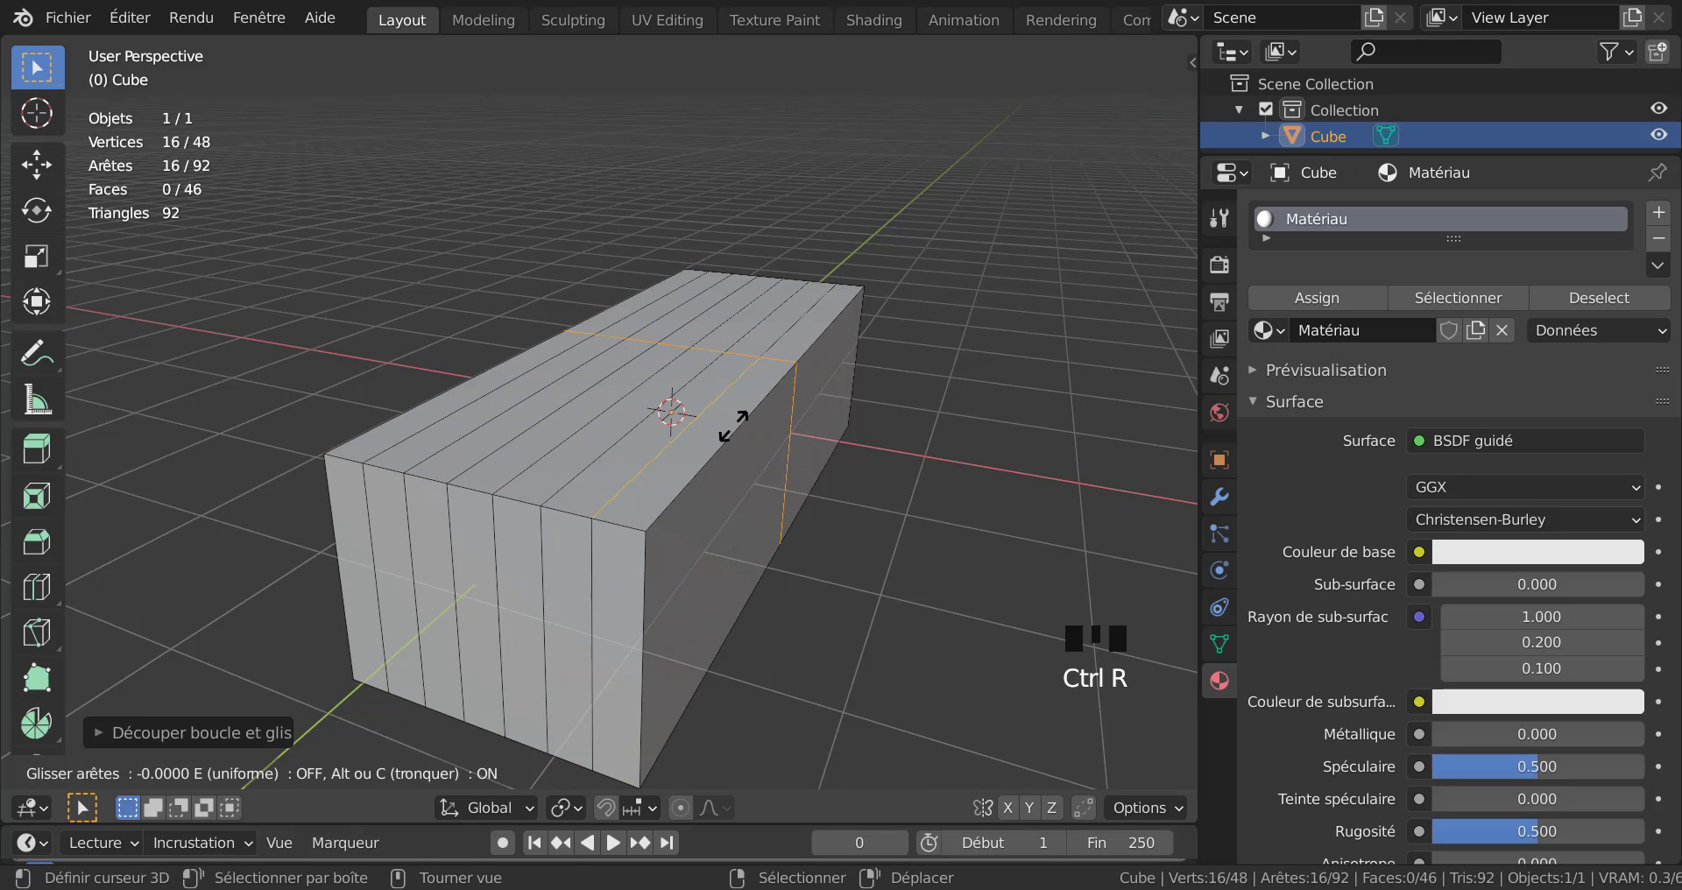
pyautogui.click(677, 558)
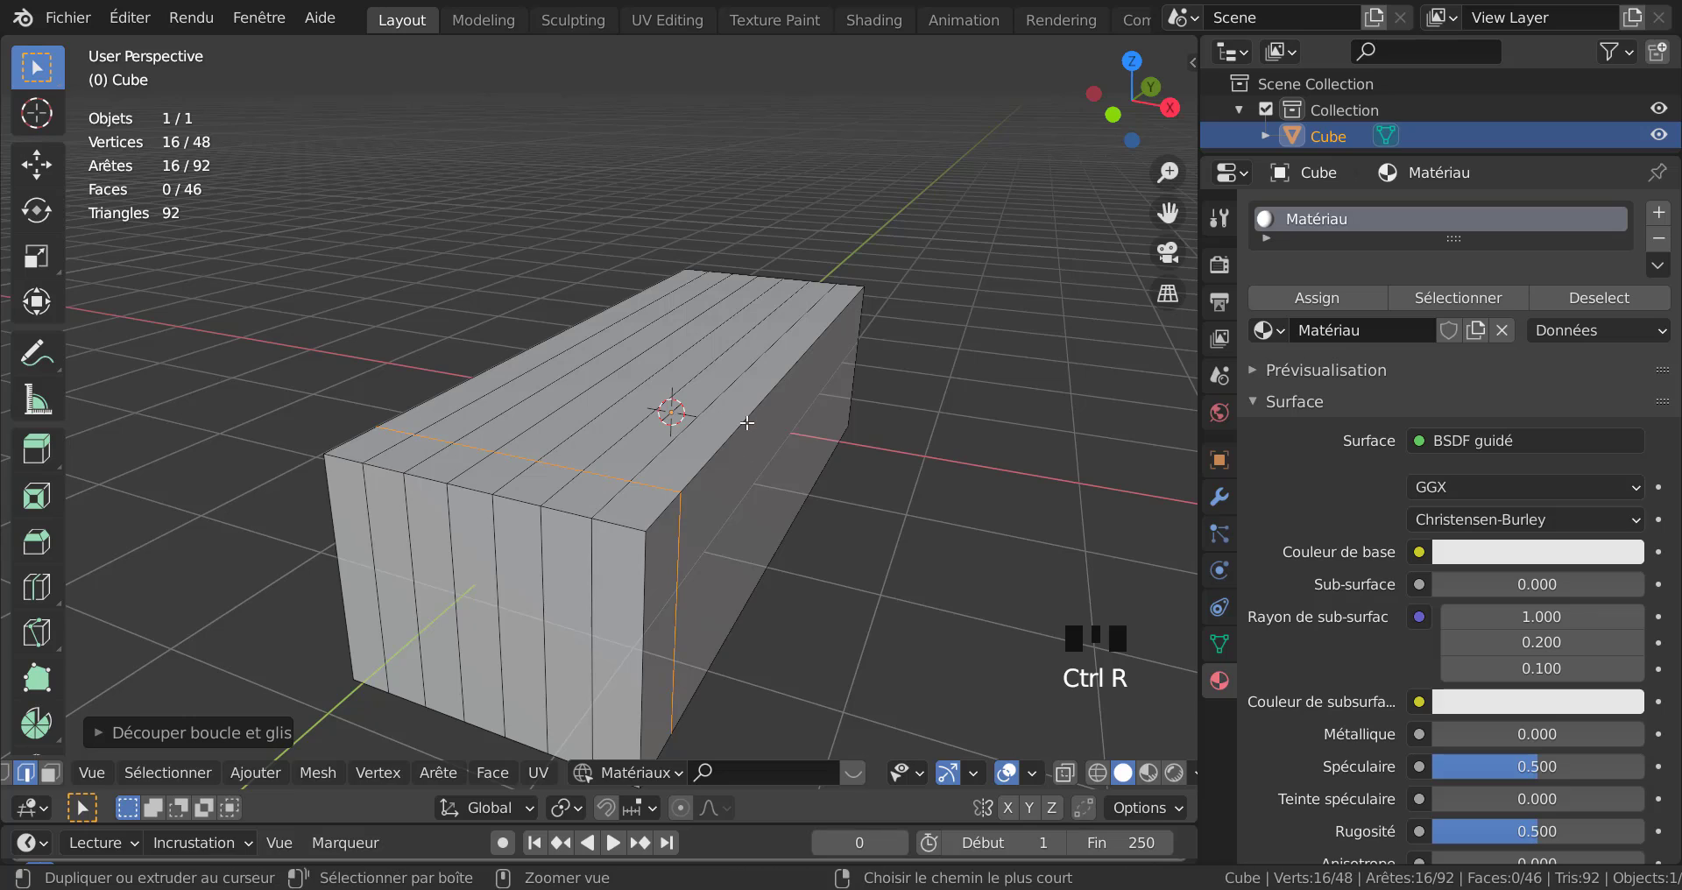
pyautogui.hotkey('ctrl', 'r')
pyautogui.click(784, 385)
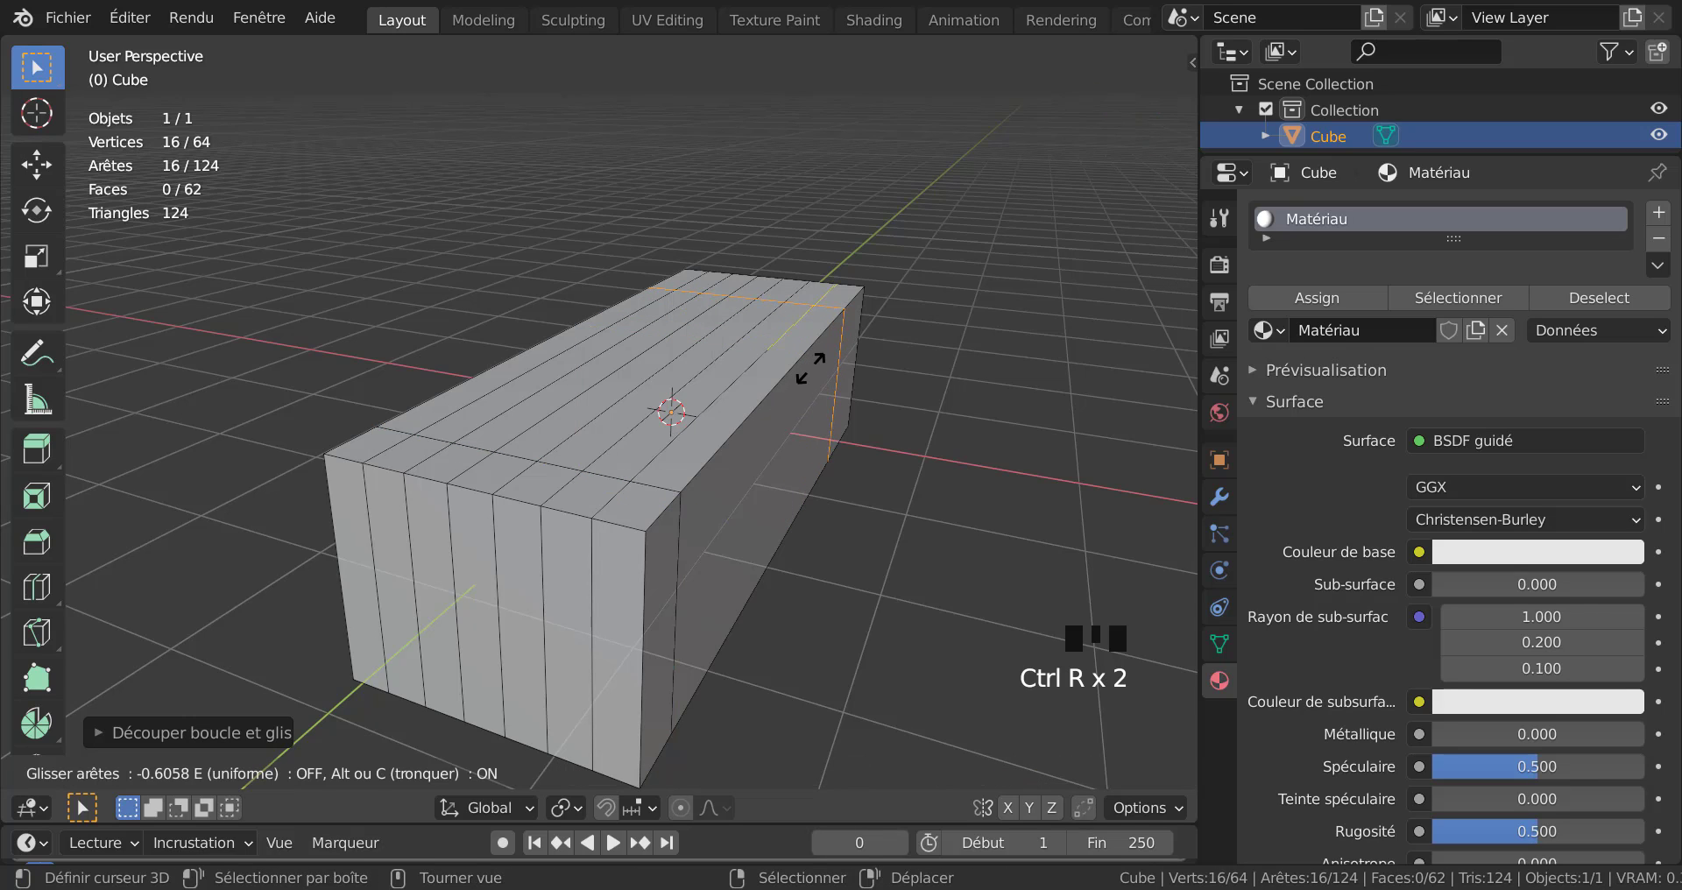
pyautogui.click(811, 366)
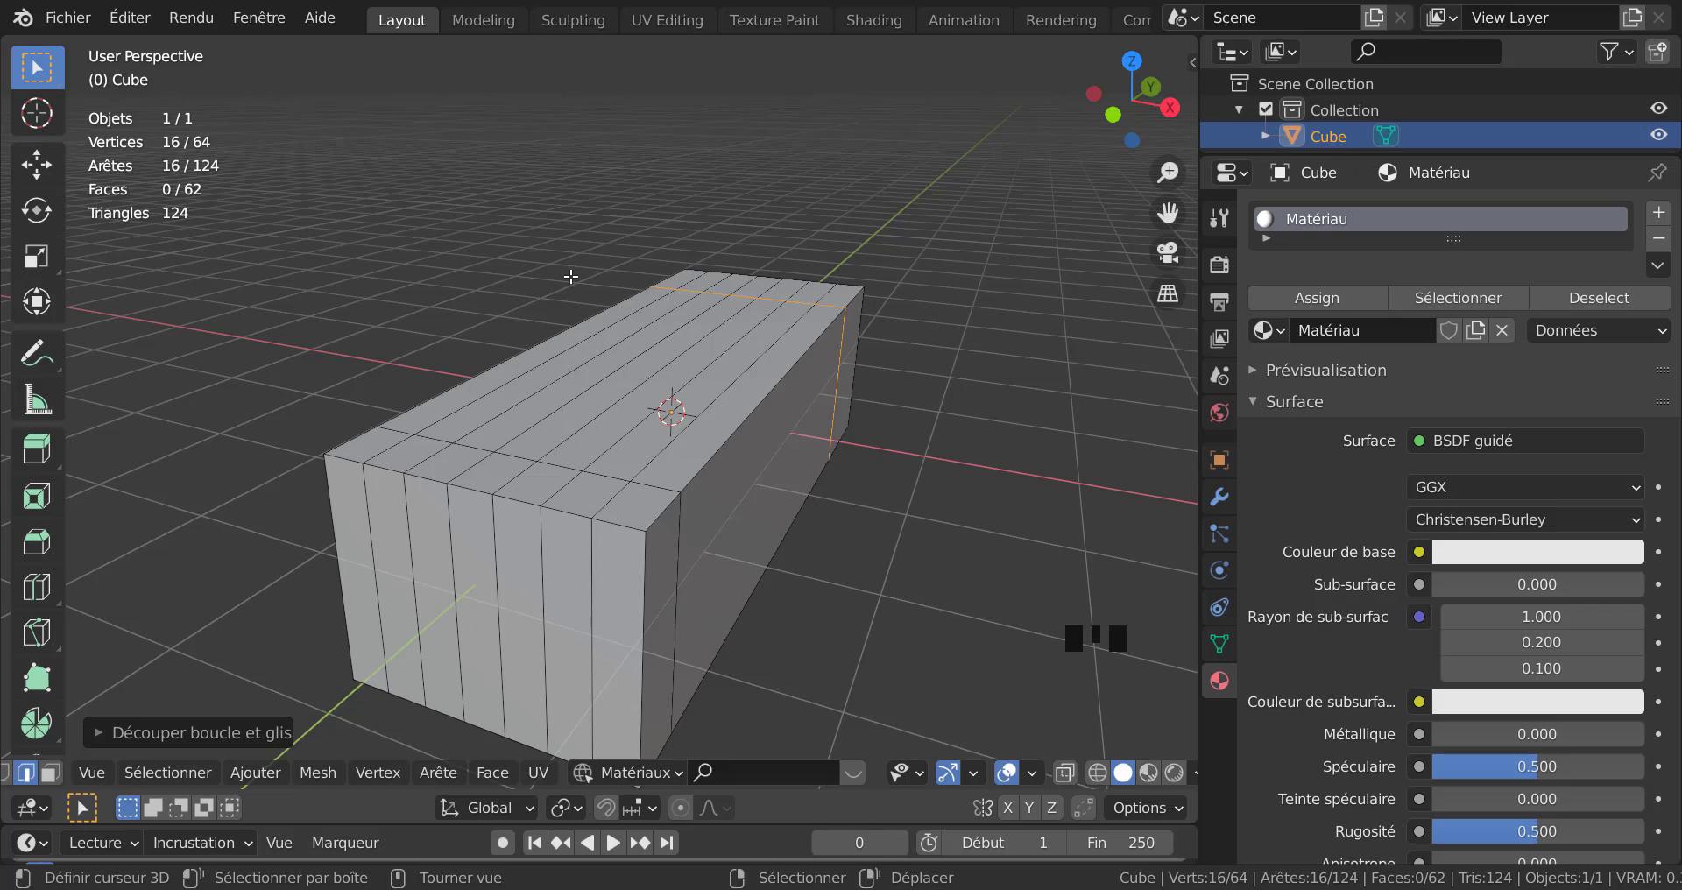
# Select three alternating long strip faces on top of the box and inset them by about 0.057.
pyautogui.press('3')
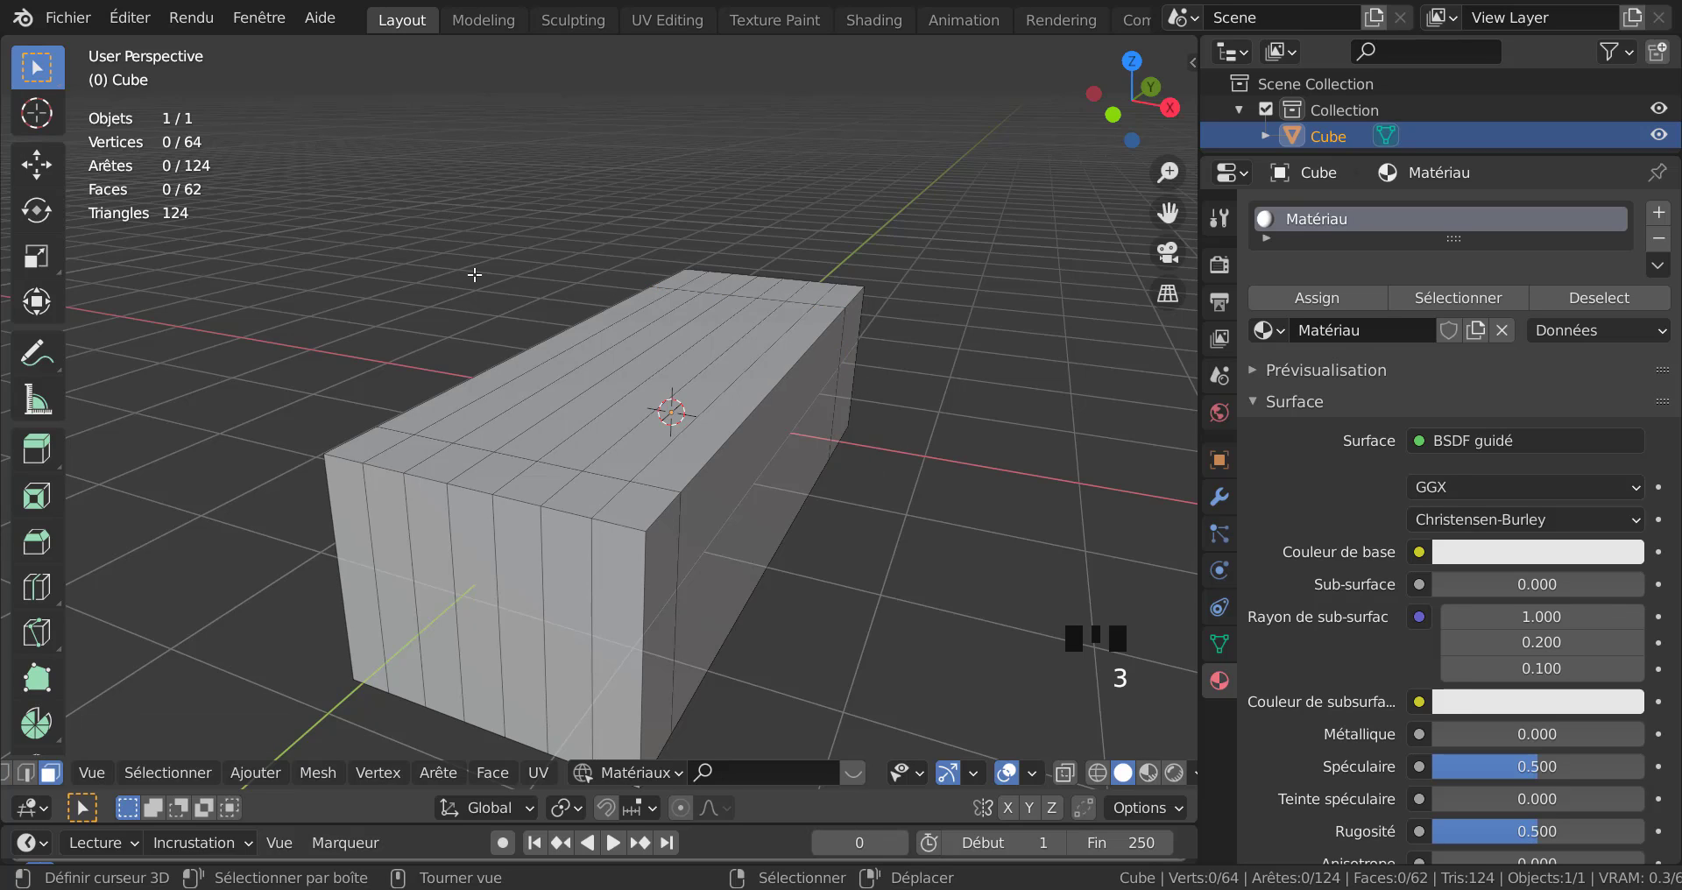
pyautogui.rightClick(548, 381)
pyautogui.keyDown('shift'); pyautogui.rightClick(596, 399); pyautogui.keyUp('shift')
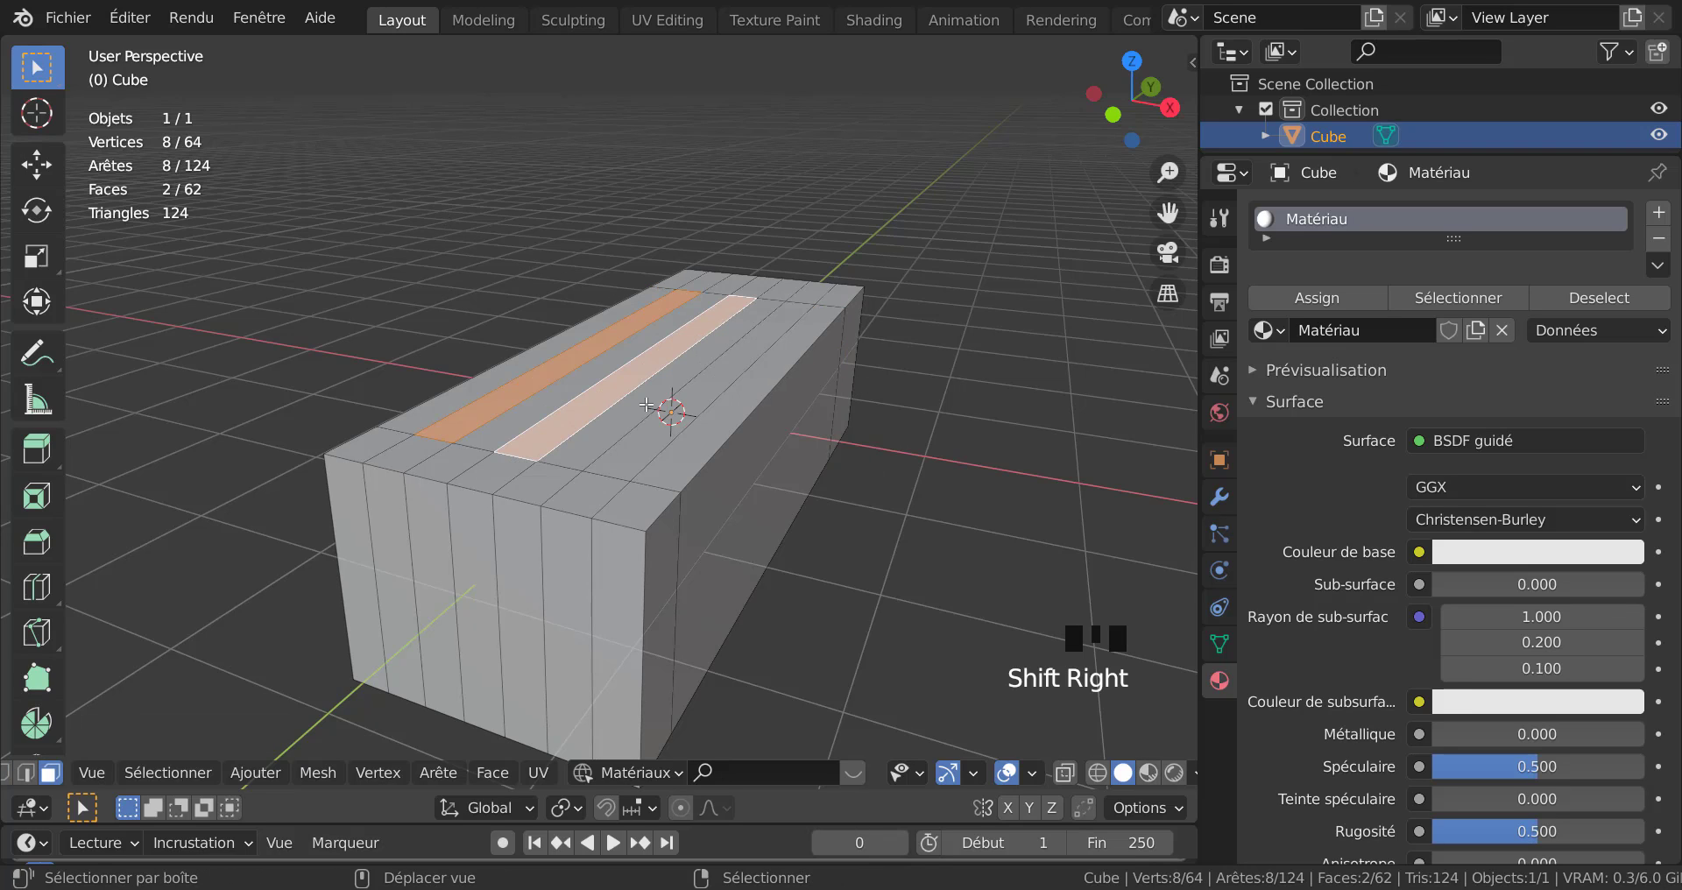
pyautogui.keyDown('shift'); pyautogui.rightClick(662, 411); pyautogui.keyUp('shift')
pyautogui.moveTo(668, 406); pyautogui.dragTo(859, 463, button='middle')
pyautogui.scroll(2, 891, 507)
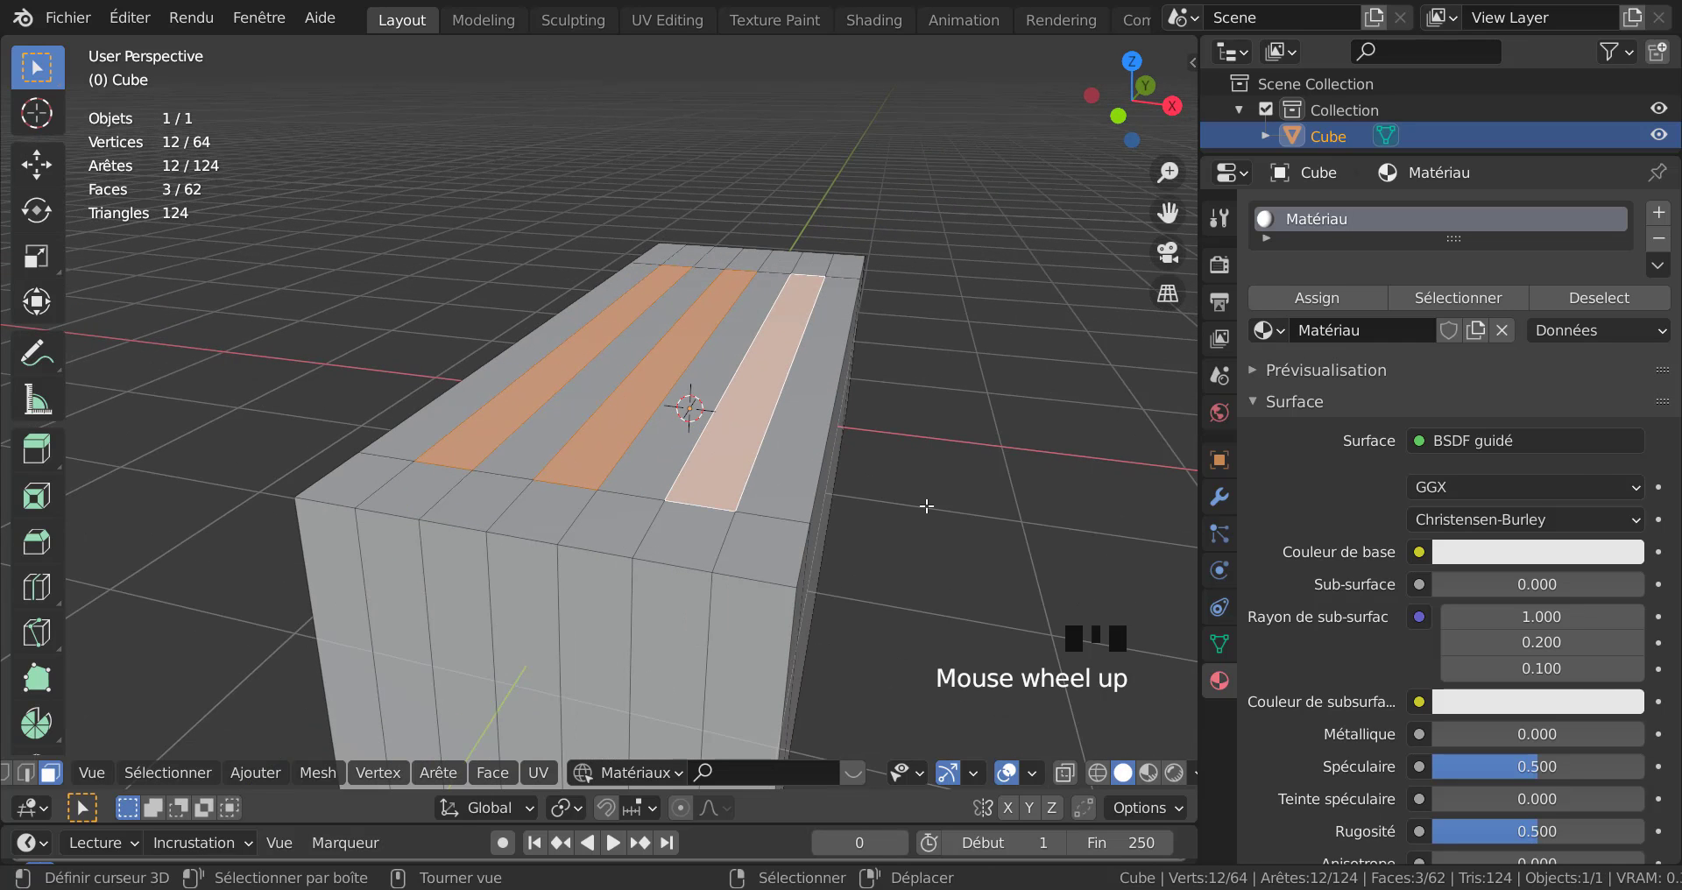
pyautogui.moveTo(956, 545); pyautogui.dragTo(938, 539, button='middle')
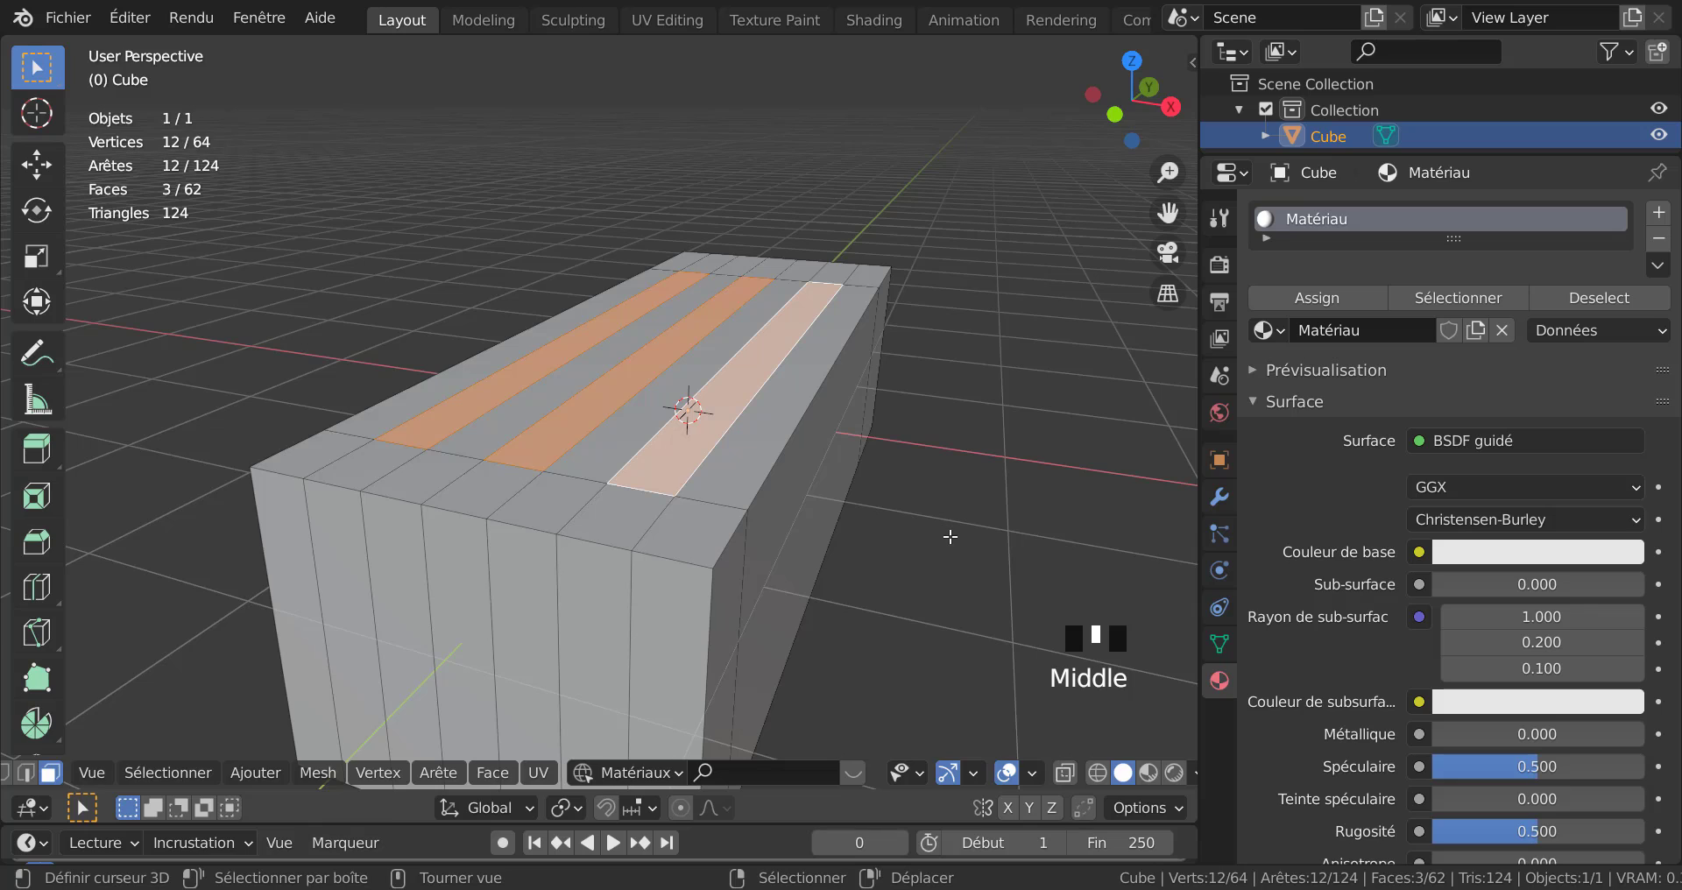
pyautogui.press('i')
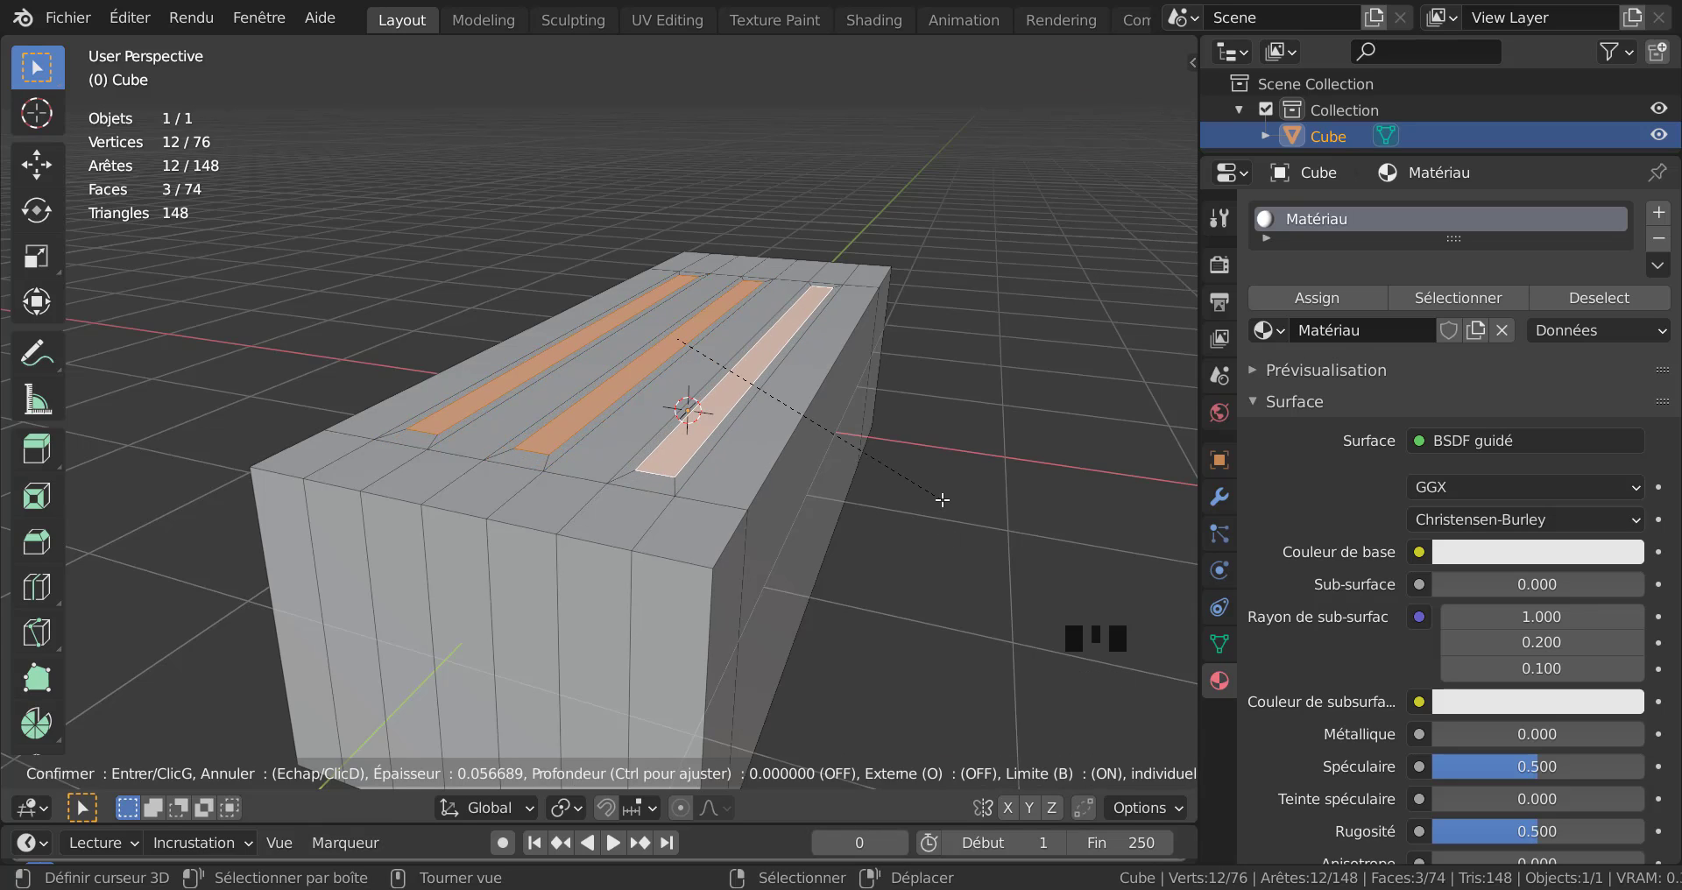
pyautogui.click(943, 499)
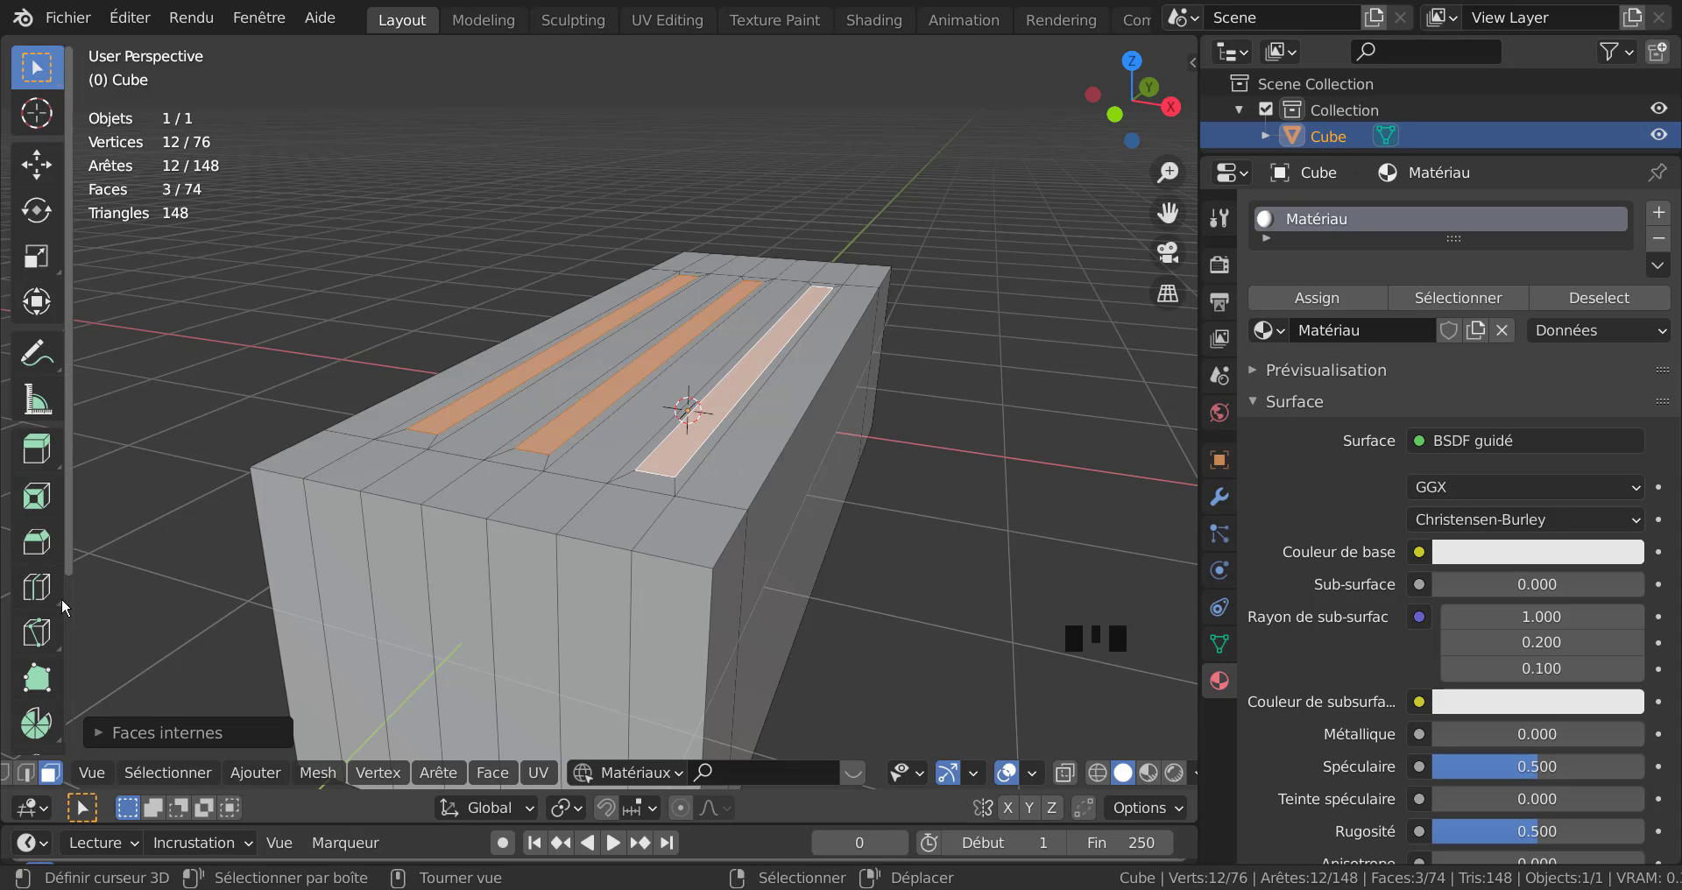
# Use Extrude Manifold to sink the three strip faces slightly into the box, and check the ceiling from inside.
pyautogui.click(35, 451)
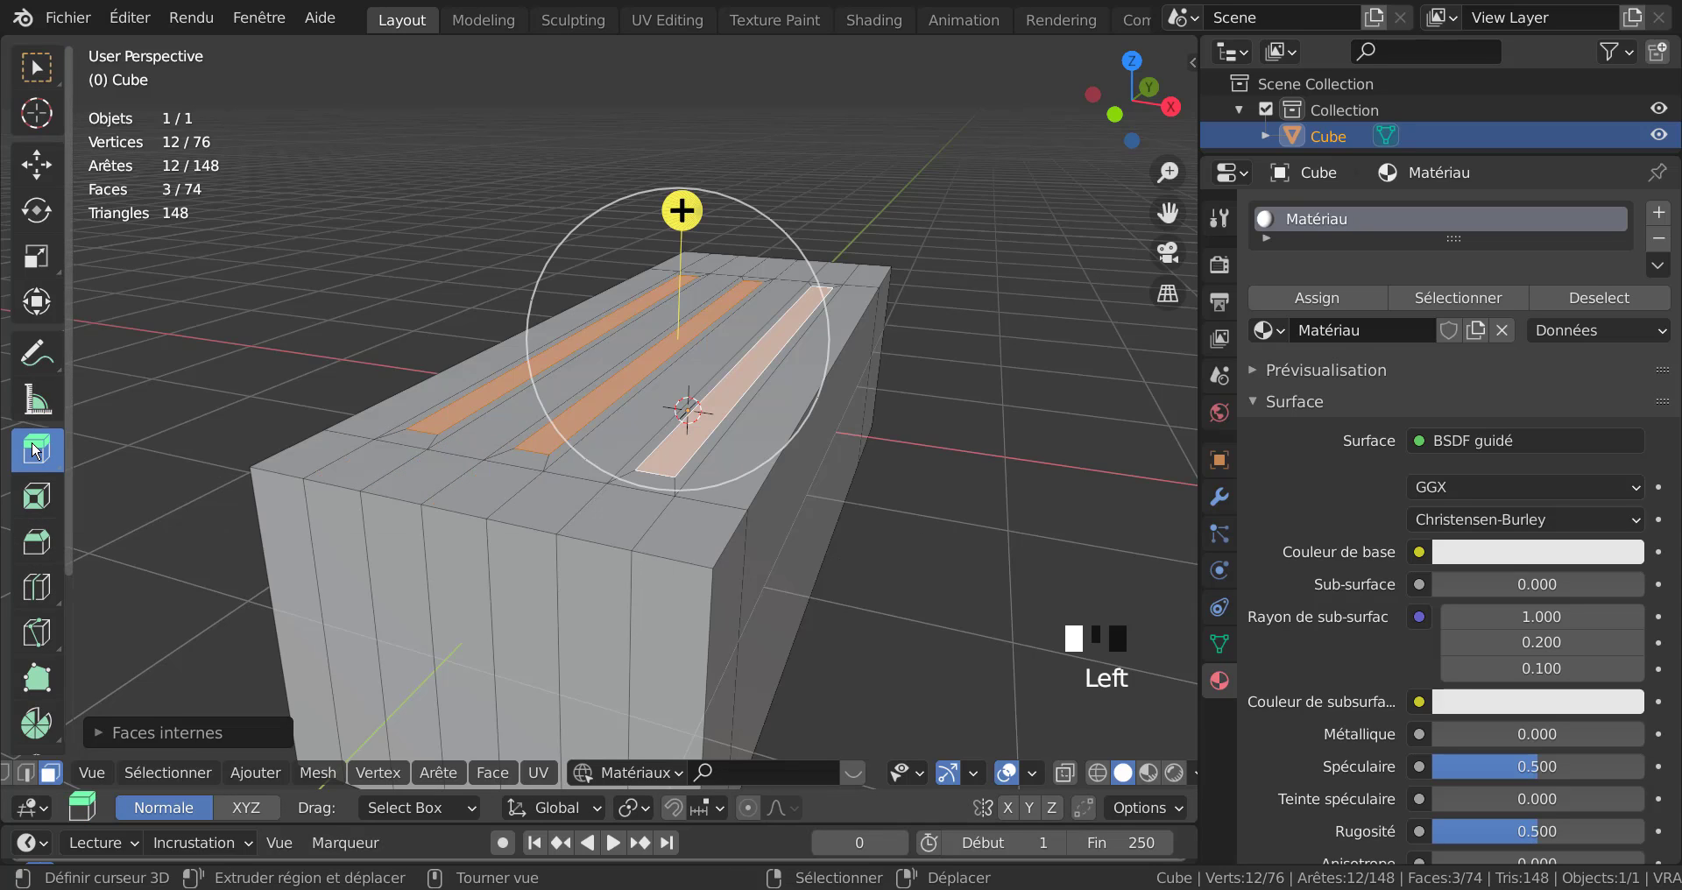
pyautogui.click(35, 451)
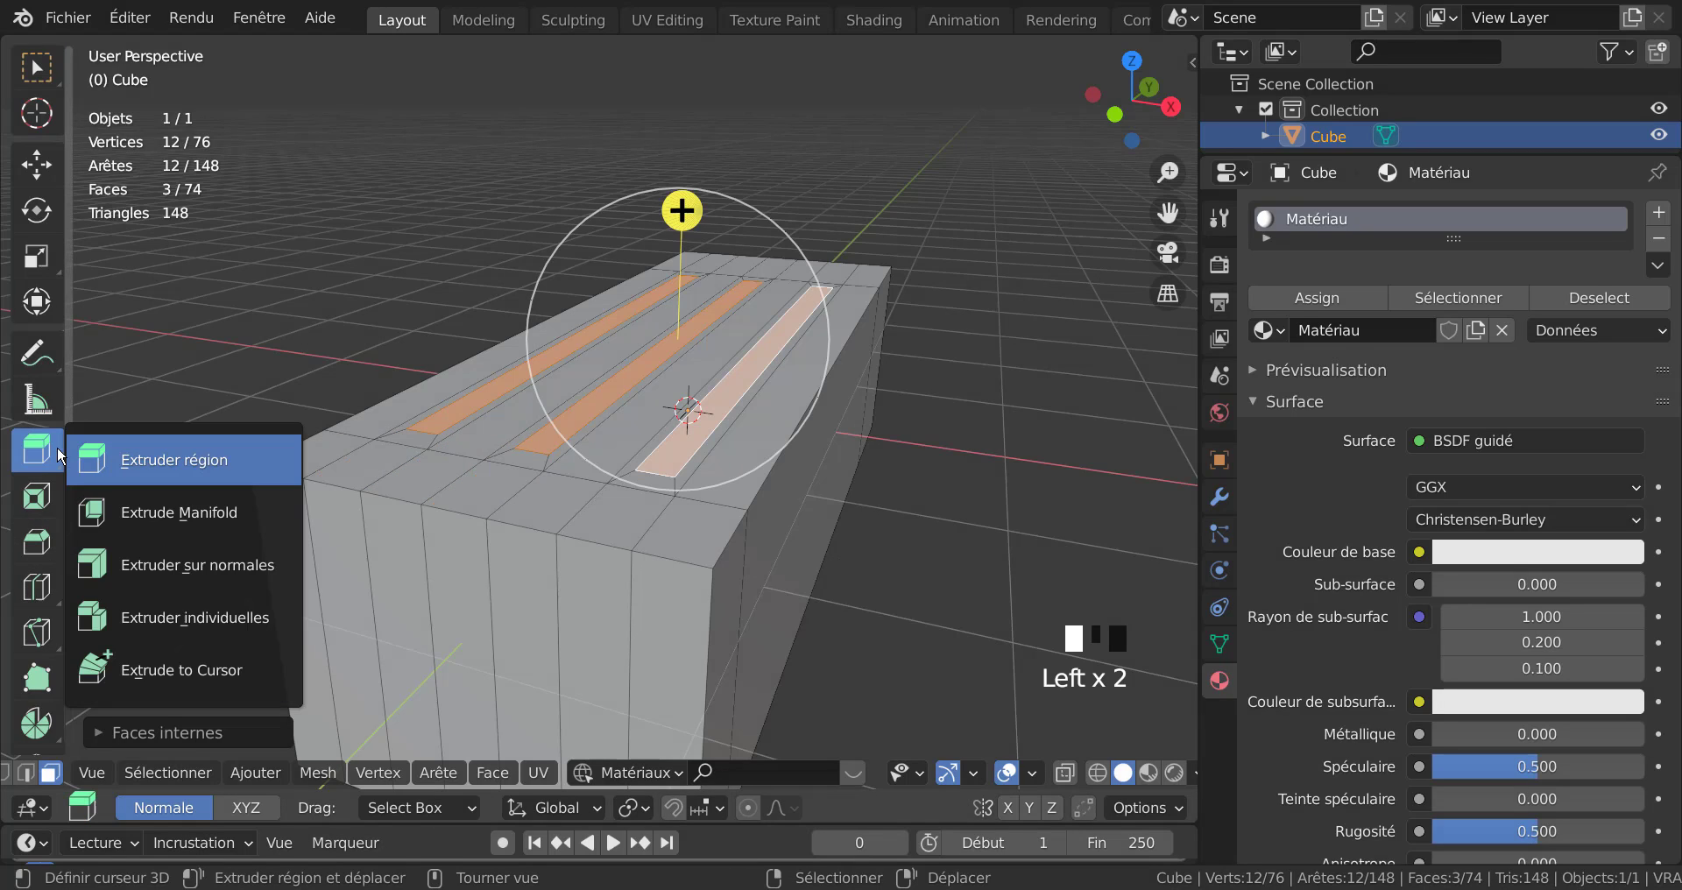
pyautogui.click(136, 517)
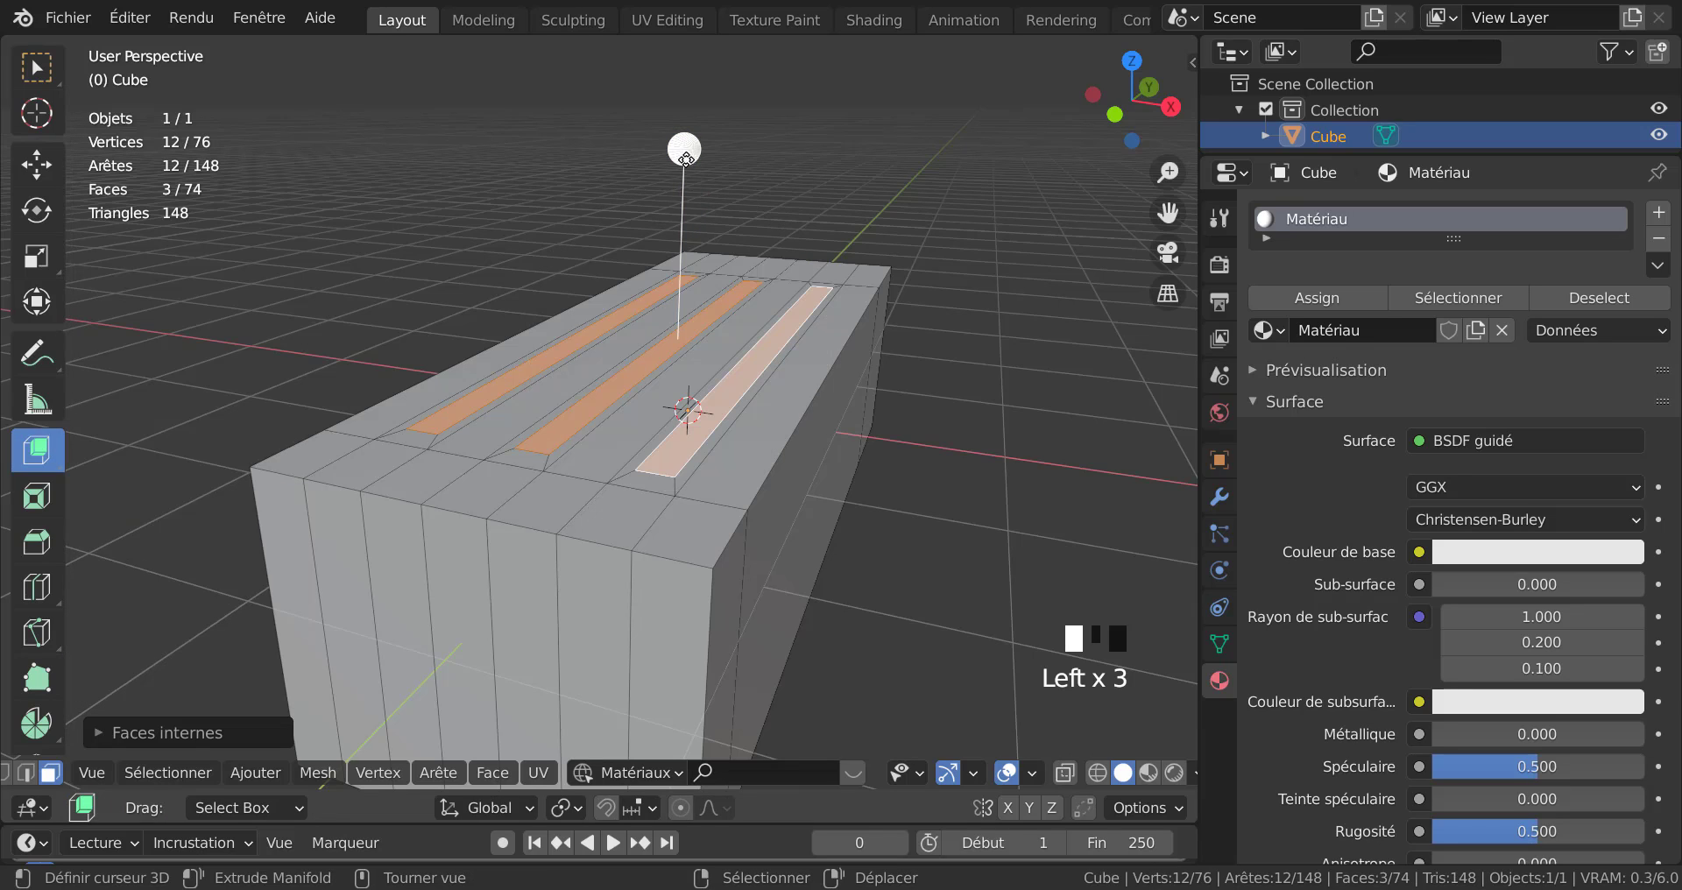
pyautogui.moveTo(686, 155); pyautogui.dragTo(686, 165)
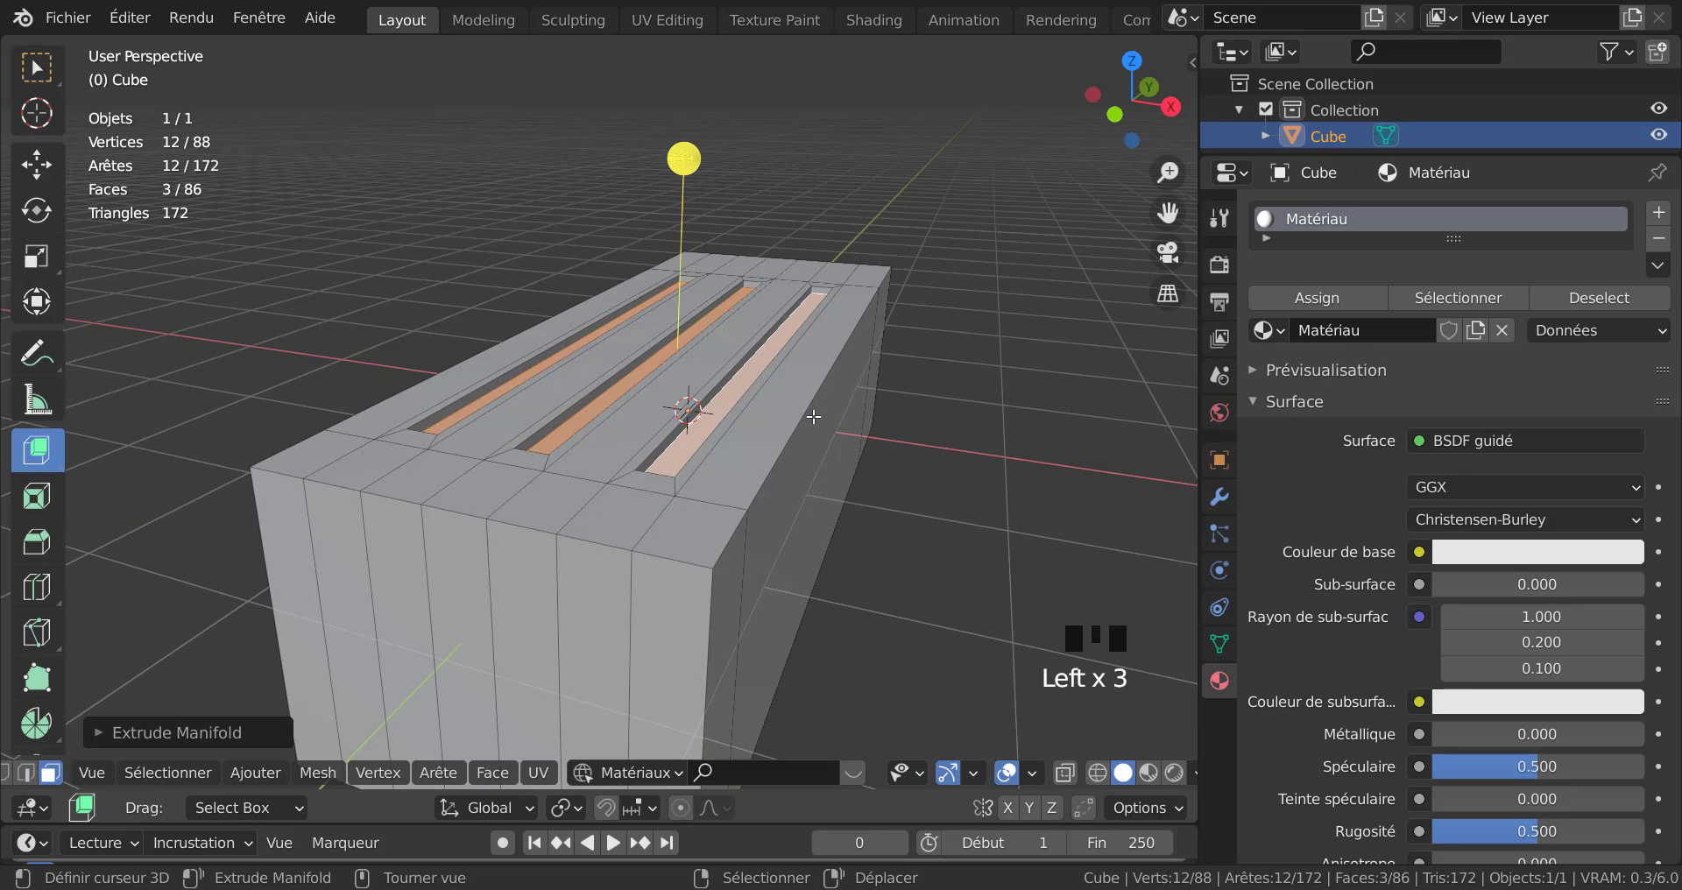
pyautogui.moveTo(810, 397); pyautogui.dragTo(824, 450, button='middle')
pyautogui.scroll(3, 823, 450)
pyautogui.scroll(3, 823, 450)
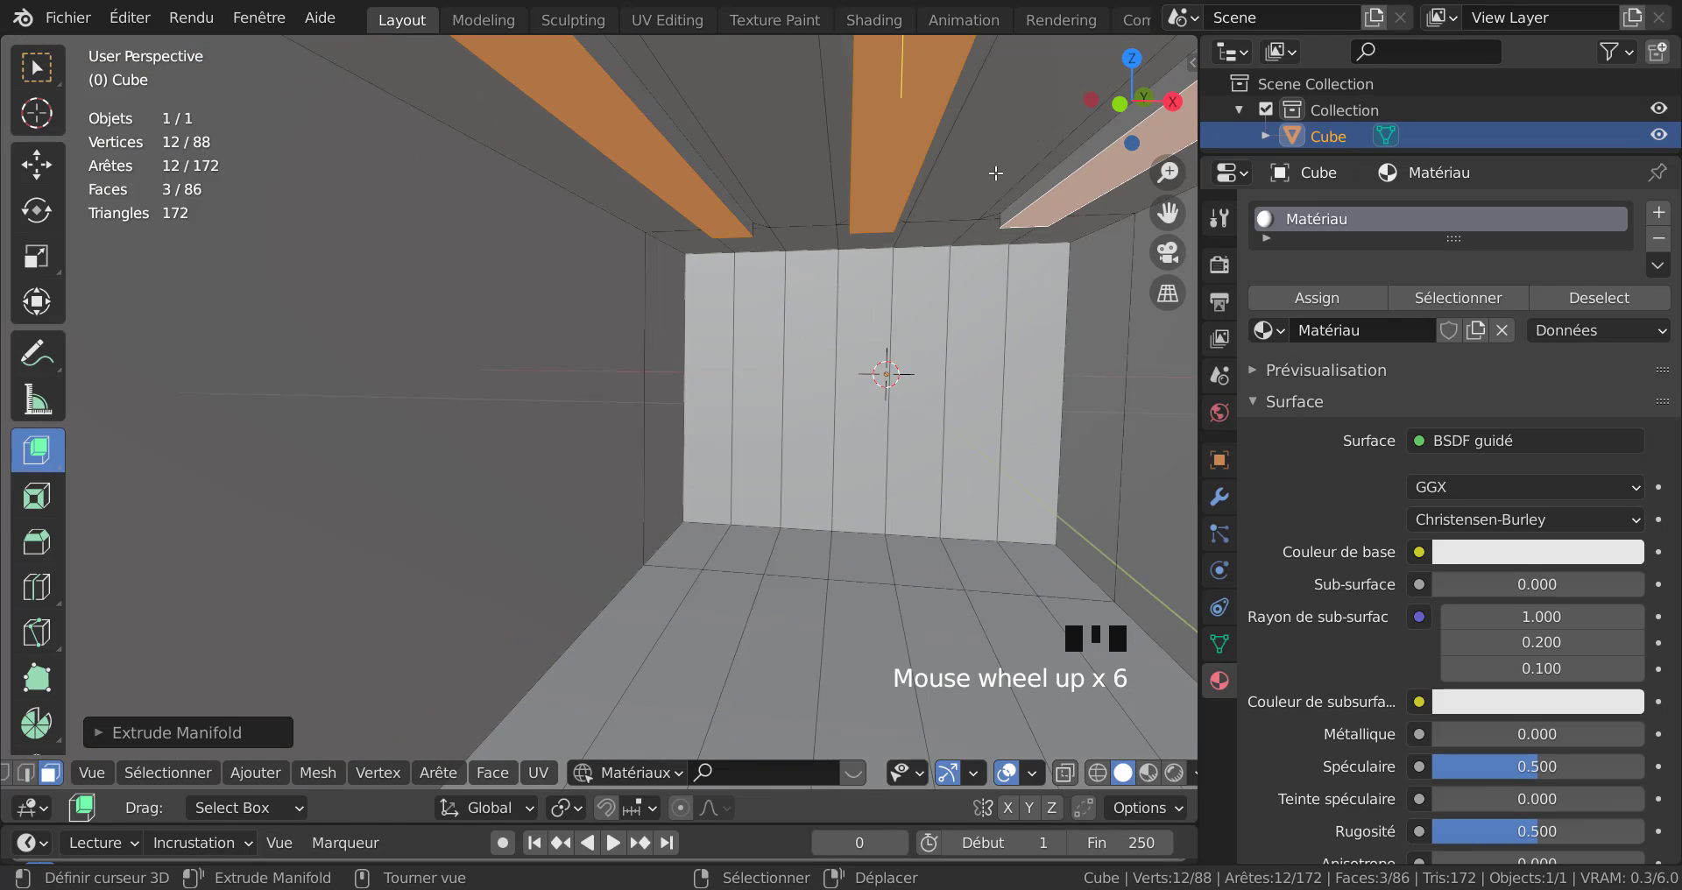
# Inset the three sunken strip faces by about 0.013.
pyautogui.moveTo(996, 173); pyautogui.dragTo(976, 420, button='middle')
pyautogui.scroll(-1, 934, 369)
pyautogui.press('i')
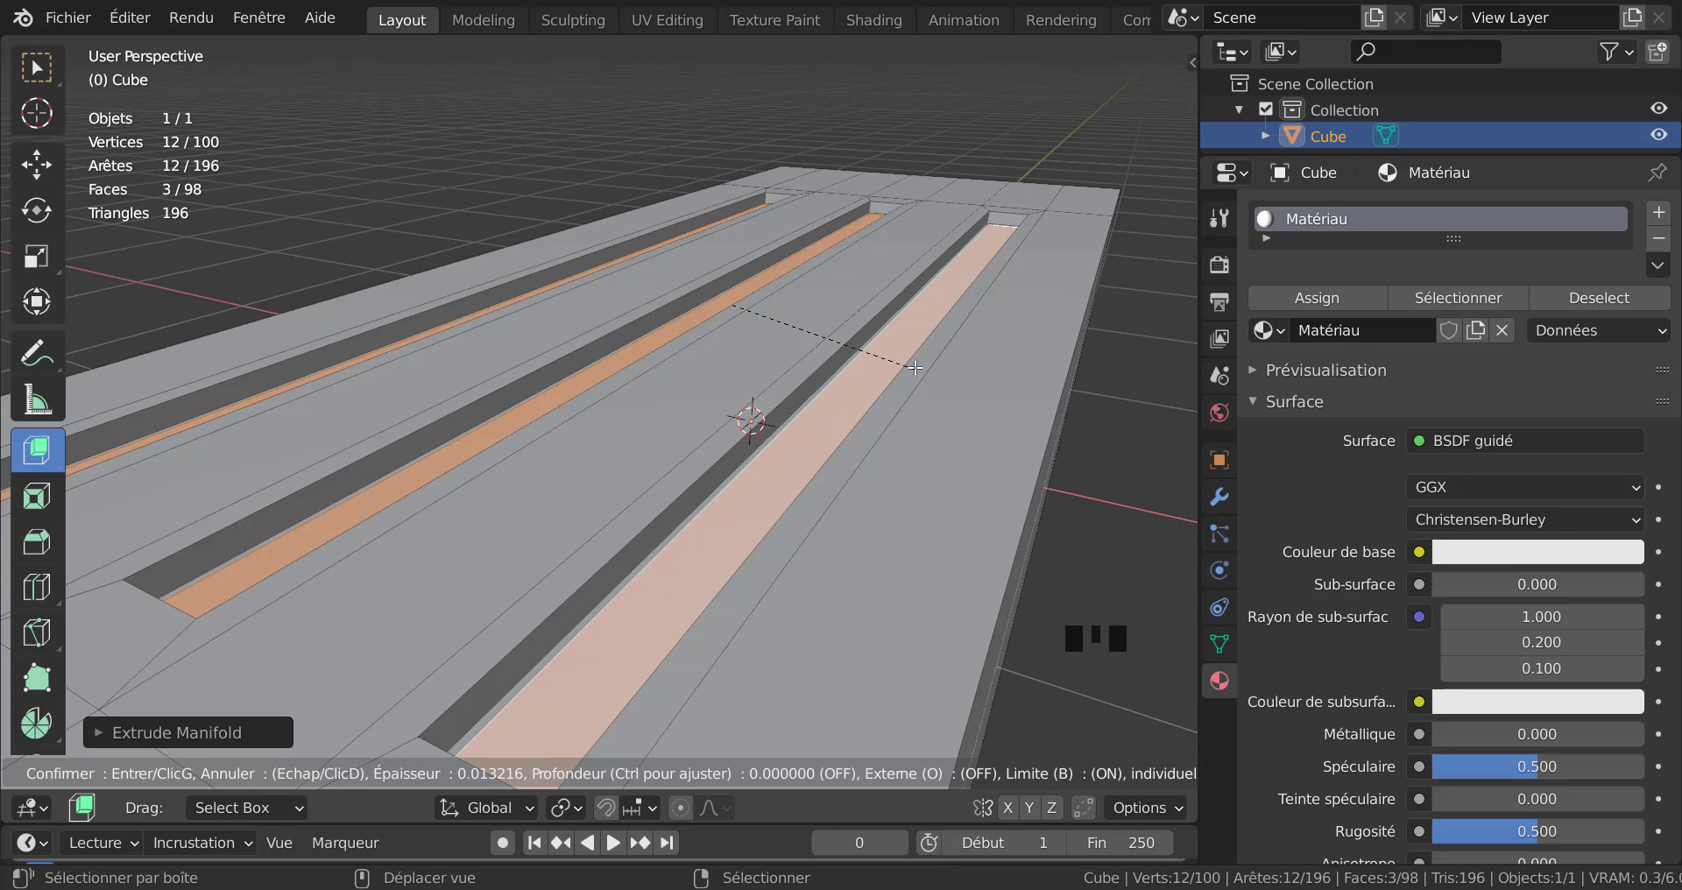
pyautogui.press('Return')
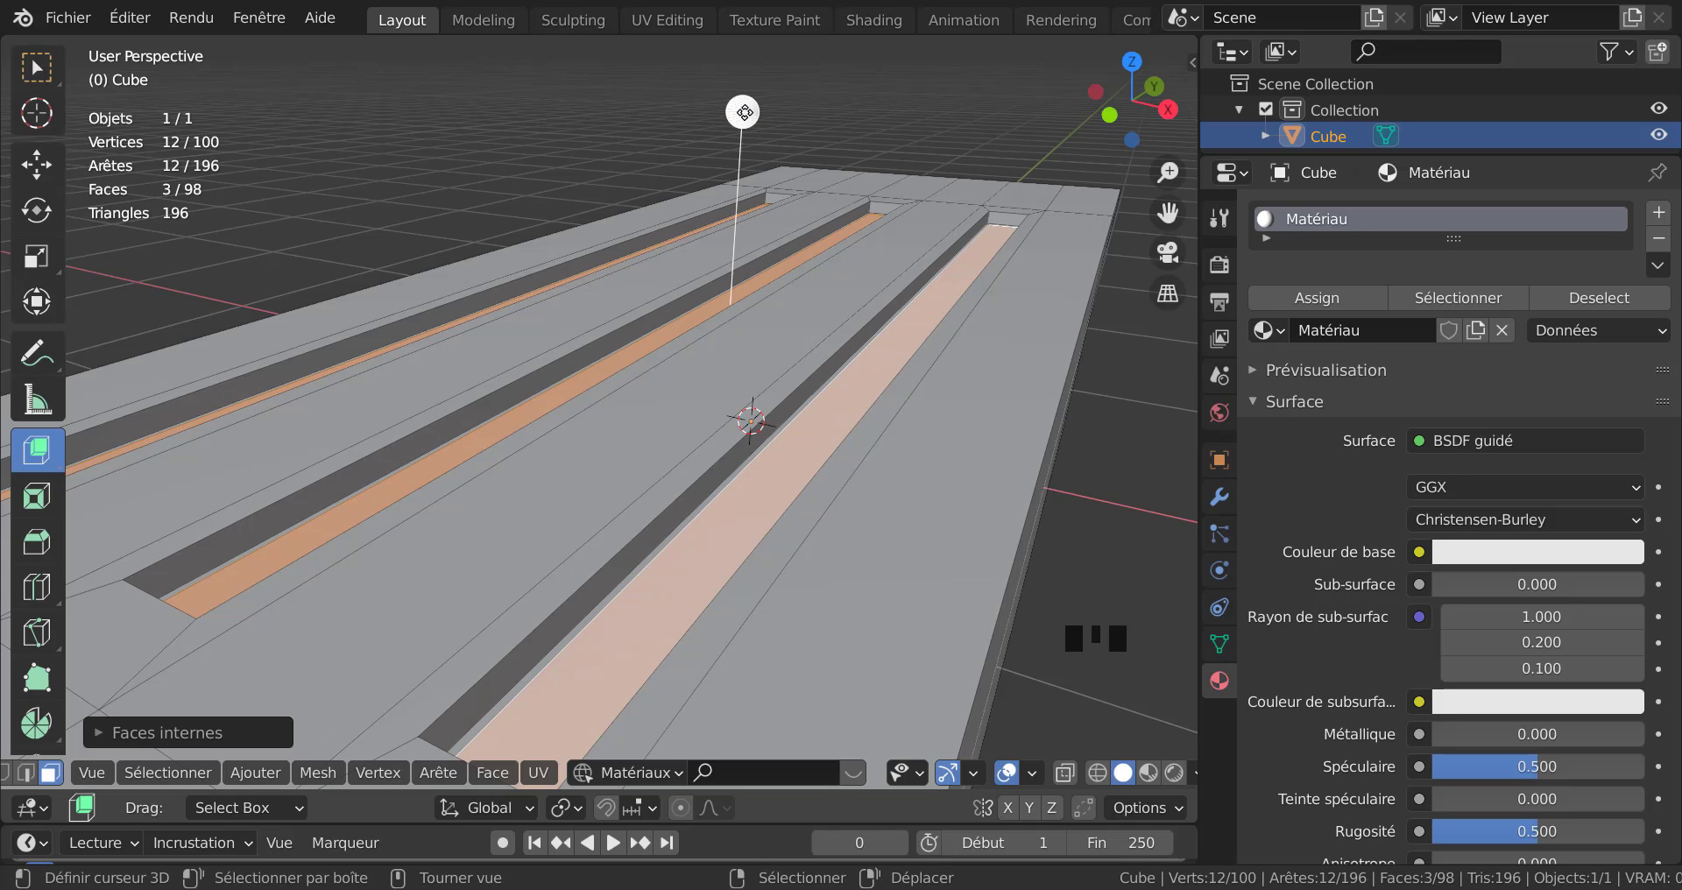
# Use Extrude Manifold to push the inner strip faces slightly back upward, forming a thin rim around each light.
pyautogui.click(743, 112)
pyautogui.moveTo(742, 112); pyautogui.dragTo(745, 105)
pyautogui.moveTo(746, 106); pyautogui.dragTo(802, 241, button='middle')
pyautogui.scroll(5, 802, 241)
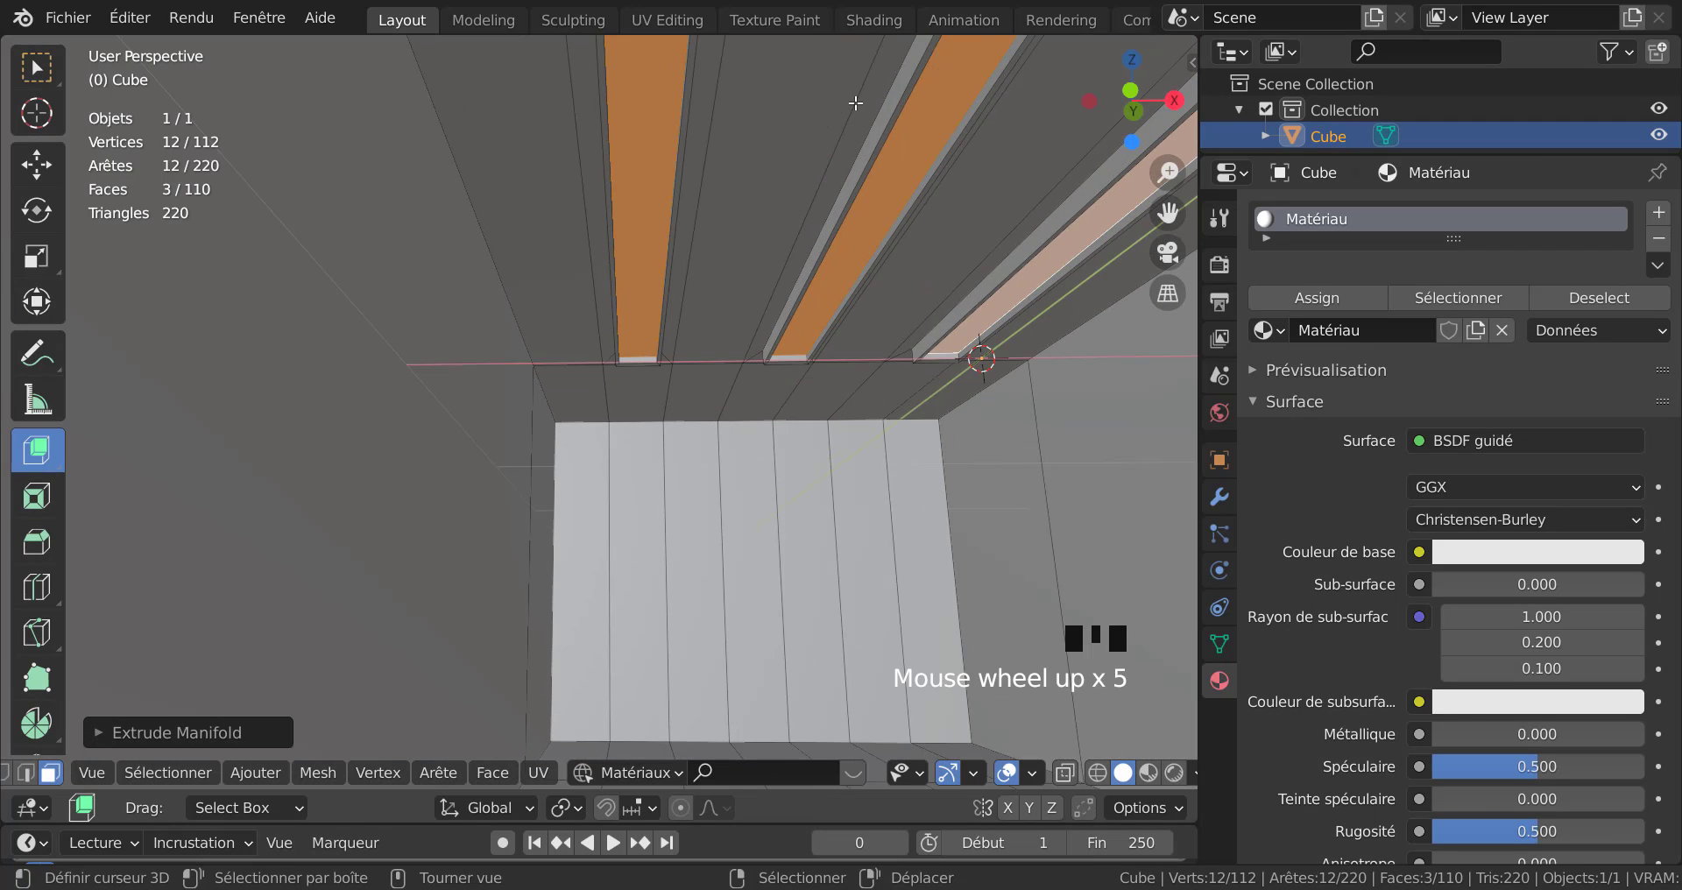
pyautogui.scroll(-8, 904, 212)
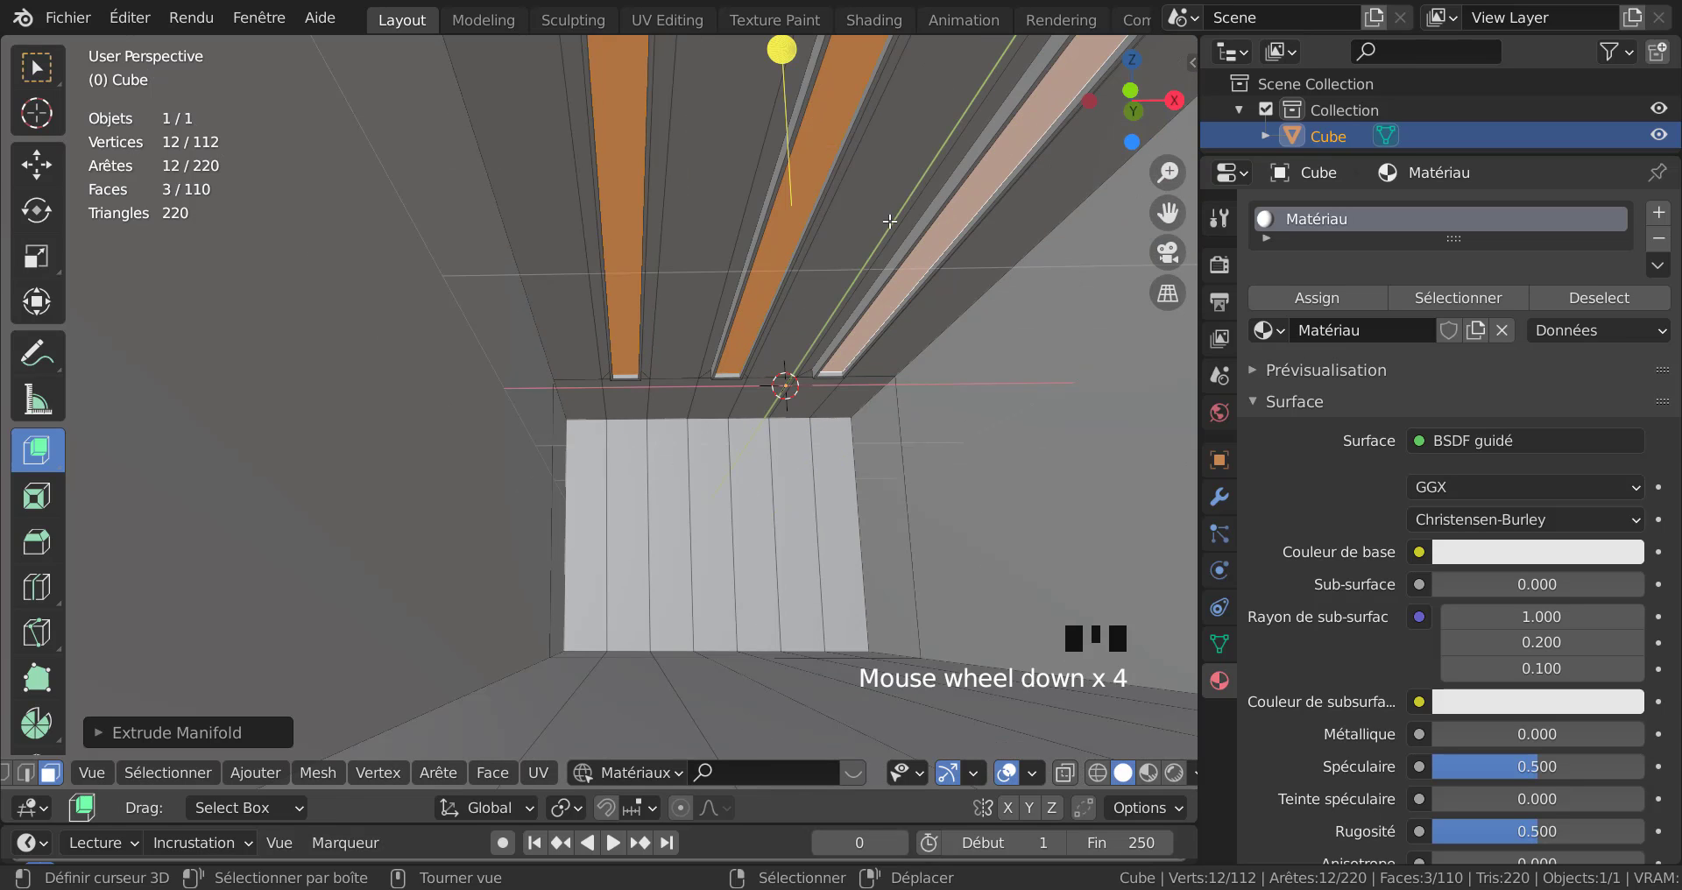
pyautogui.moveTo(904, 213); pyautogui.dragTo(767, 395, button='middle')
pyautogui.scroll(1, 768, 395)
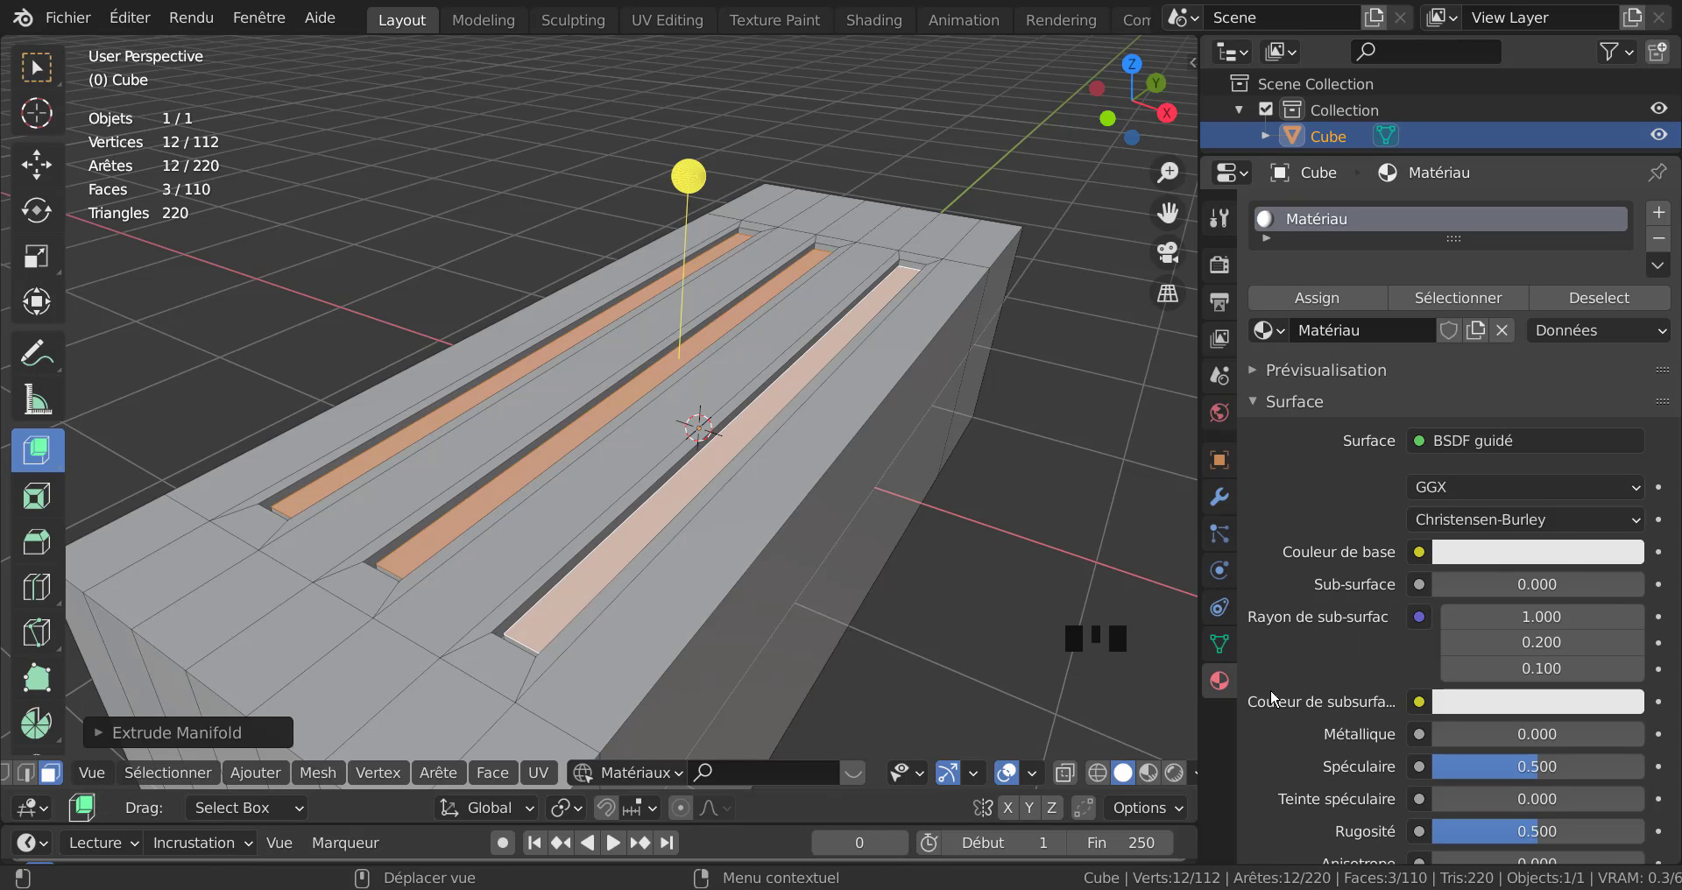
# Add a second material with an Emission surface to the box and assign it to the three strip faces.
pyautogui.click(1661, 216)
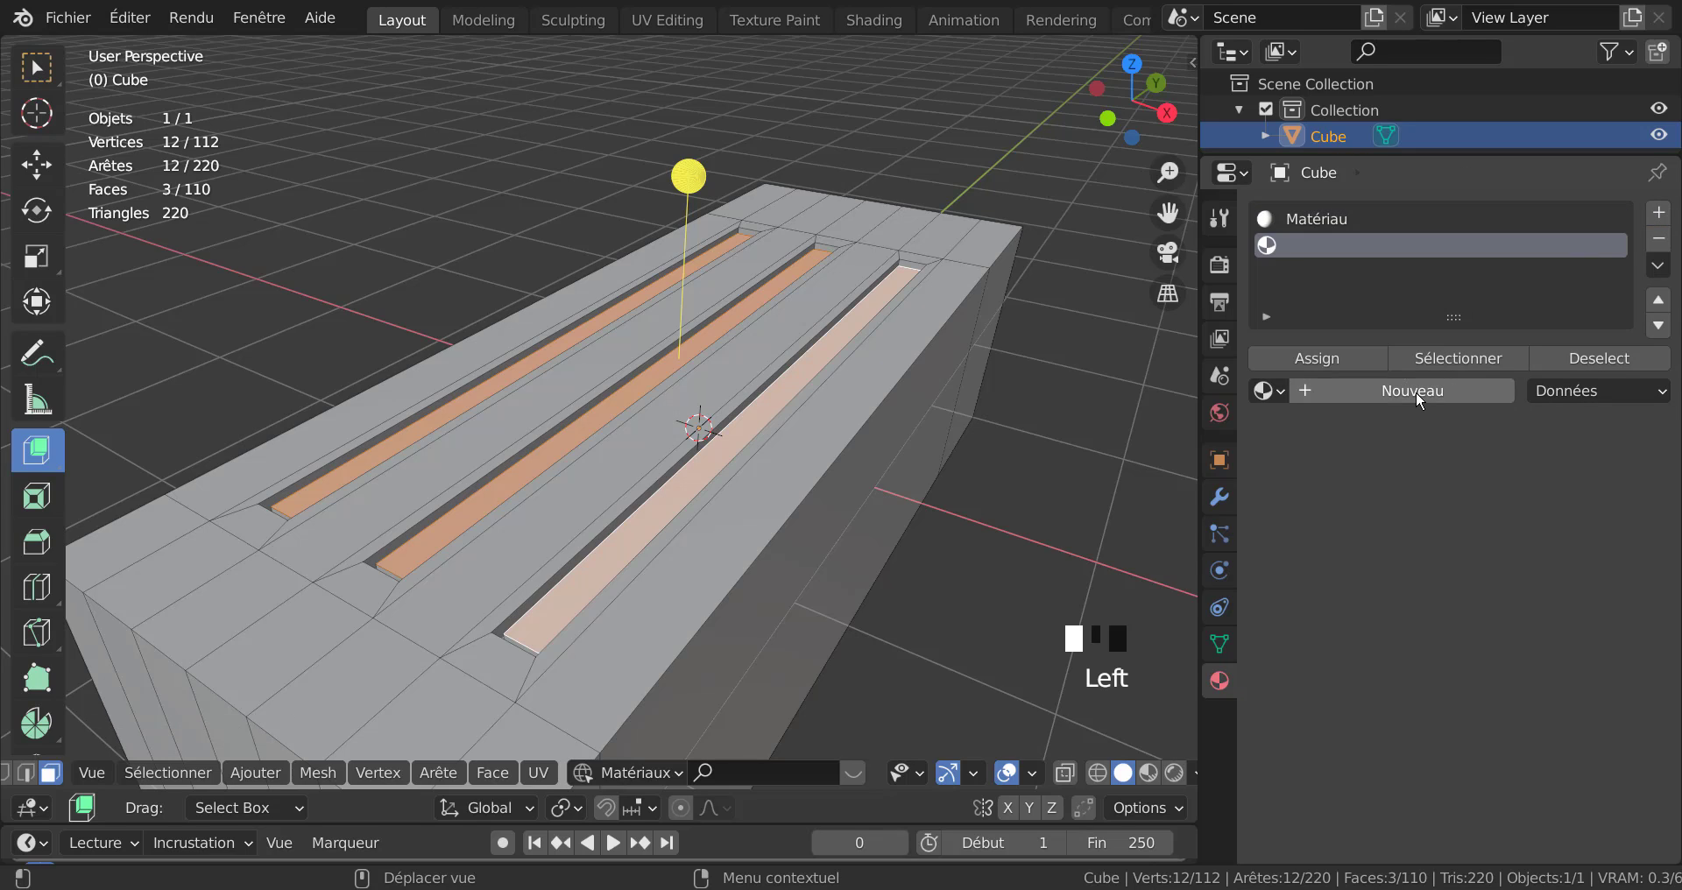
pyautogui.click(1416, 391)
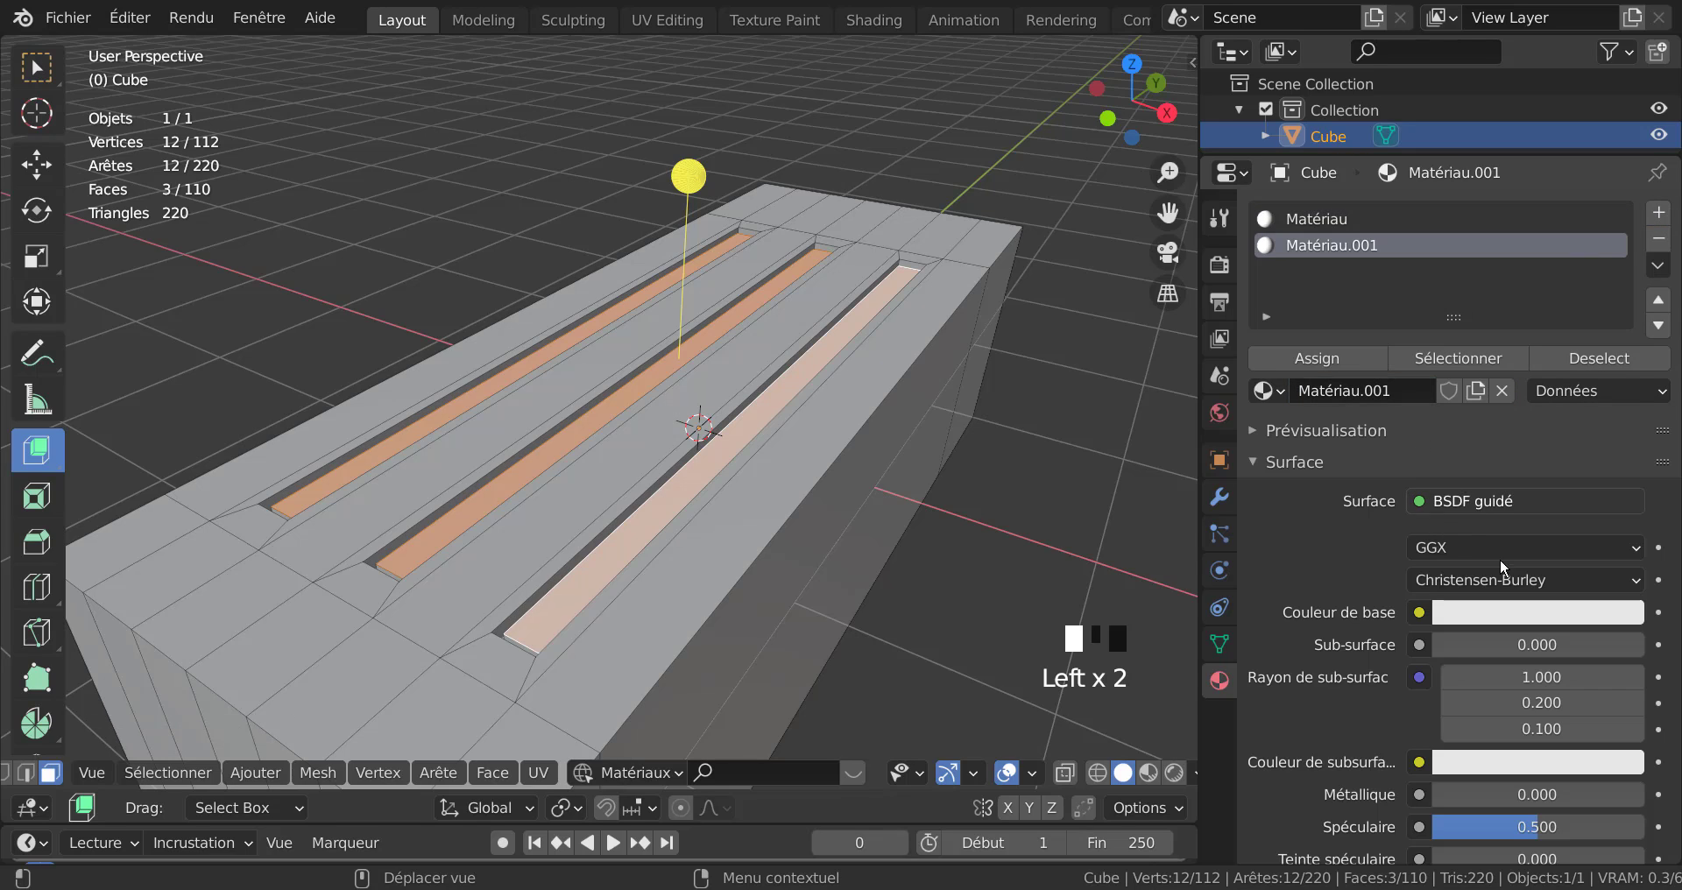
pyautogui.click(1531, 501)
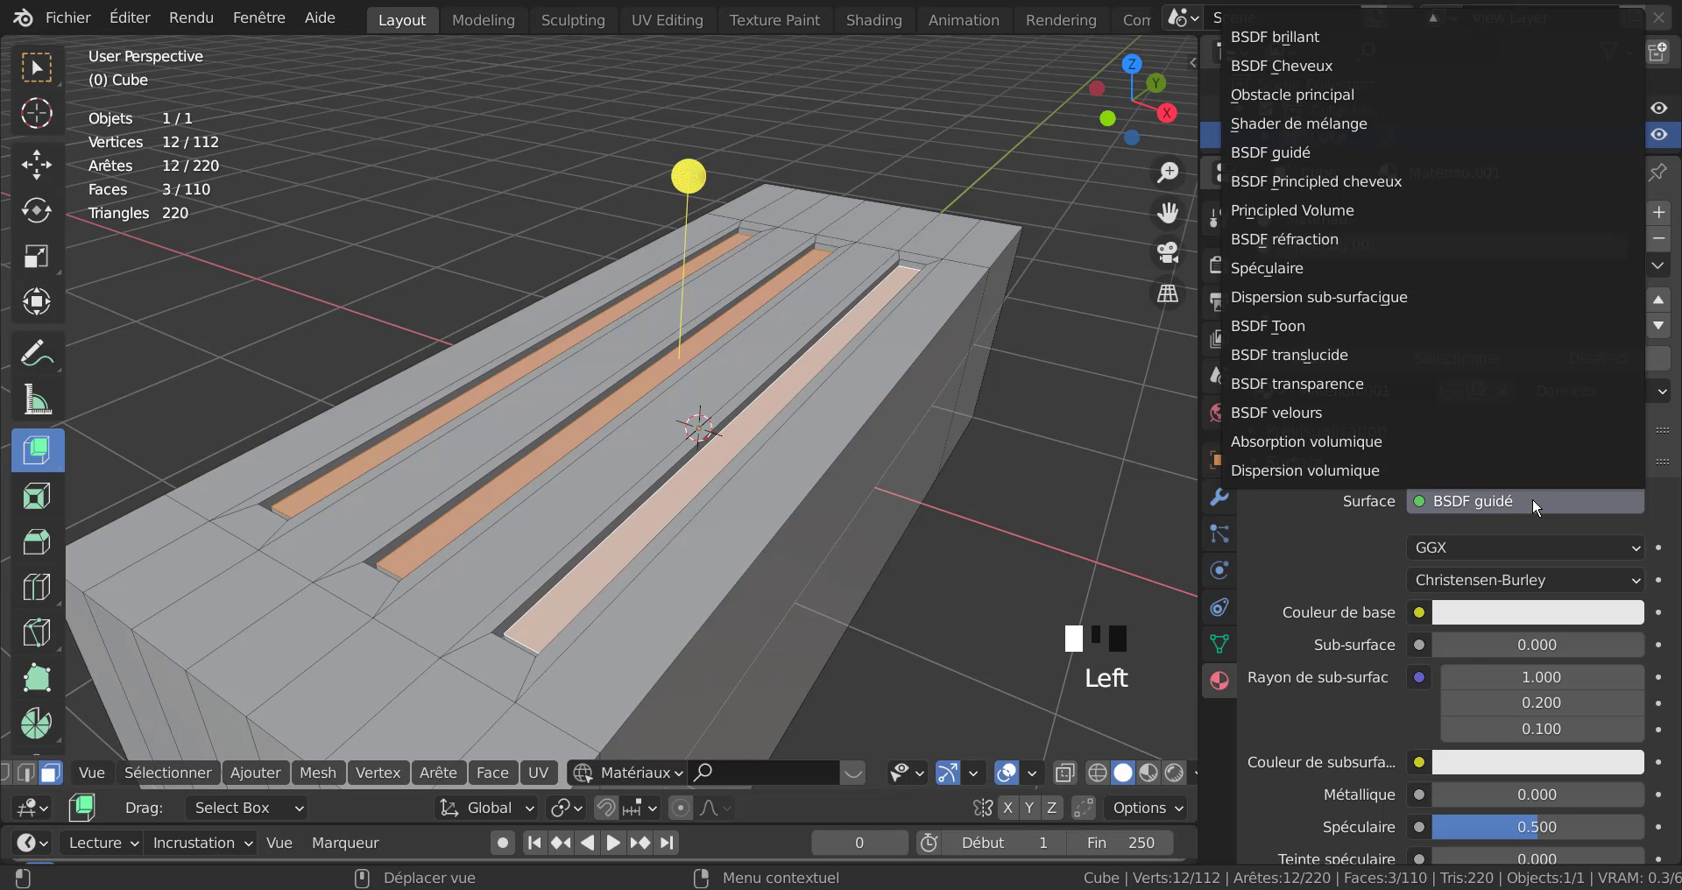
pyautogui.moveTo(1324, 23)
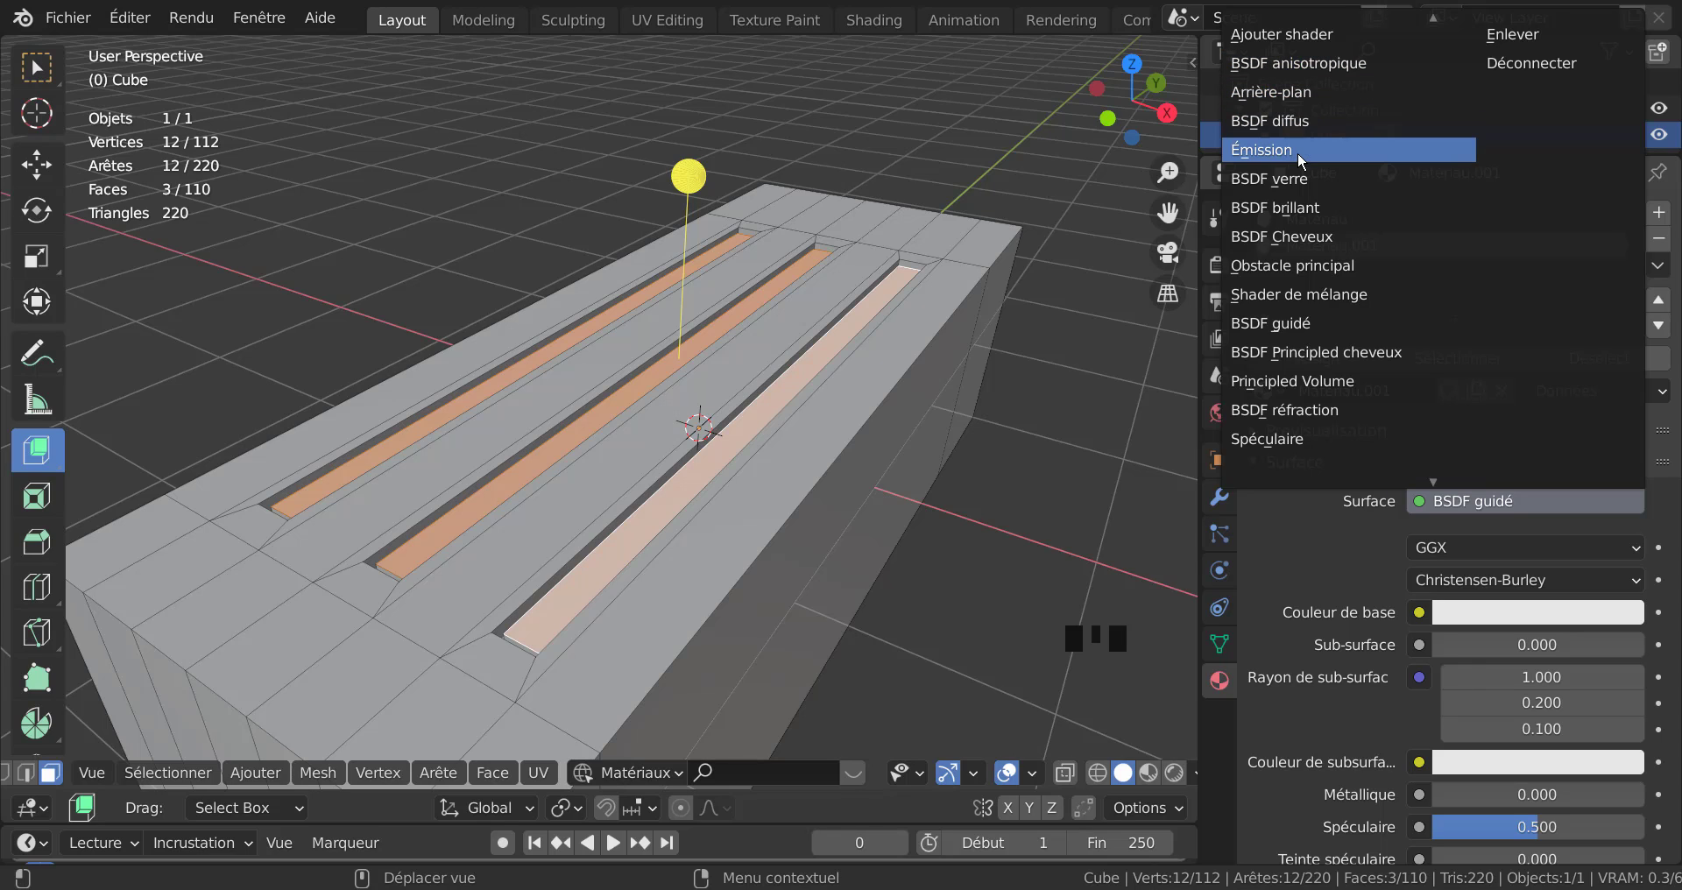
pyautogui.click(1272, 149)
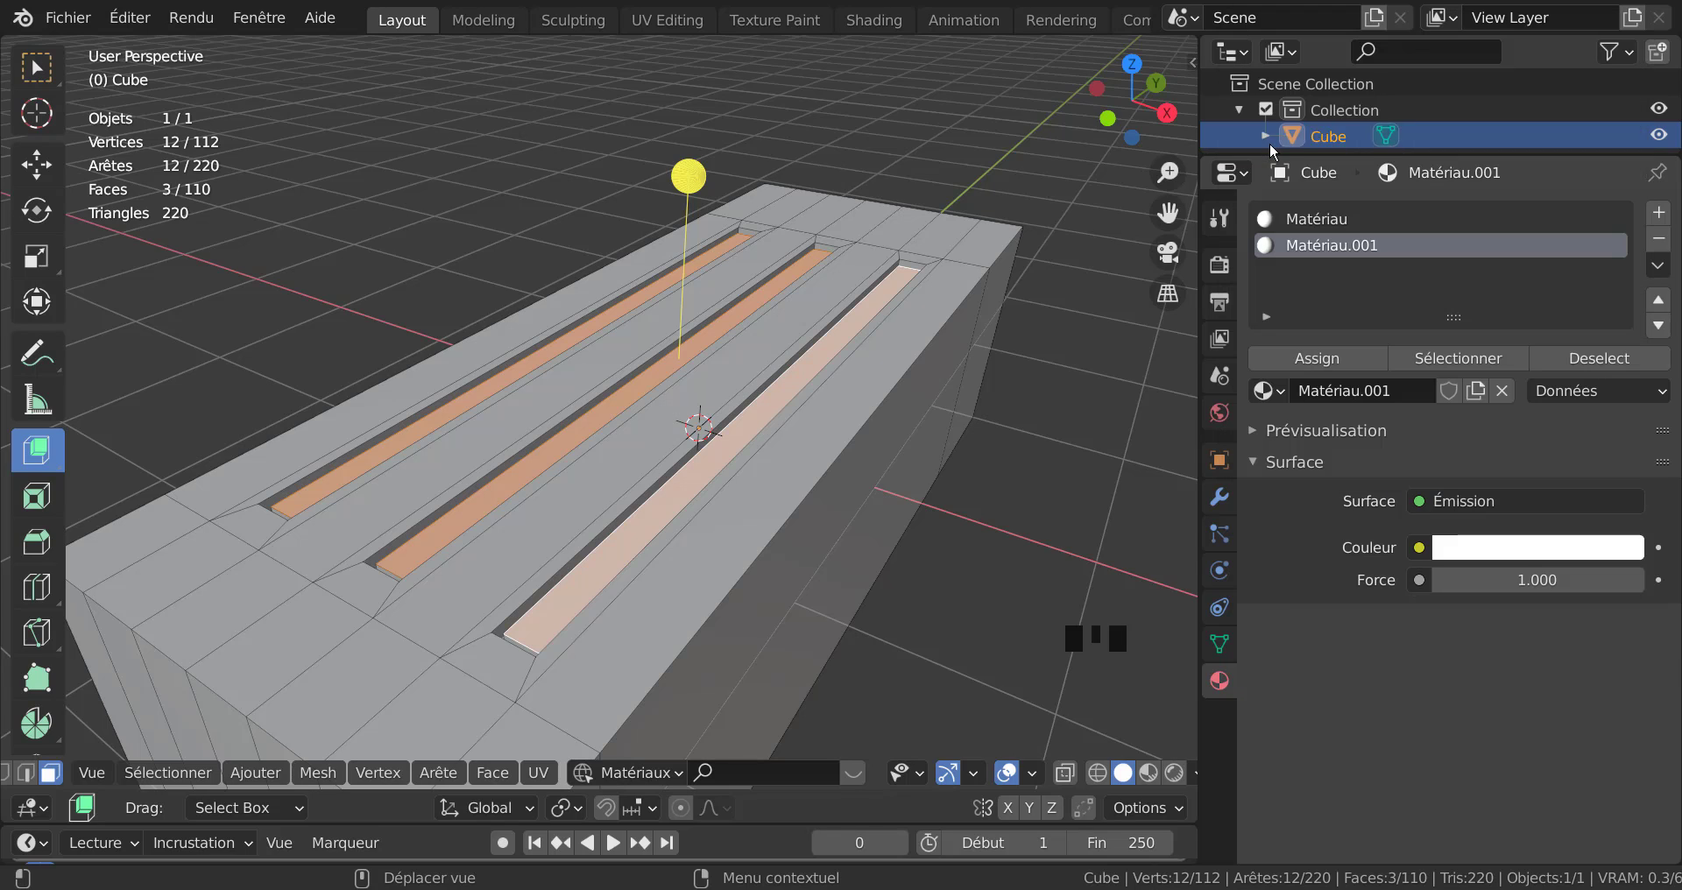
pyautogui.click(1322, 360)
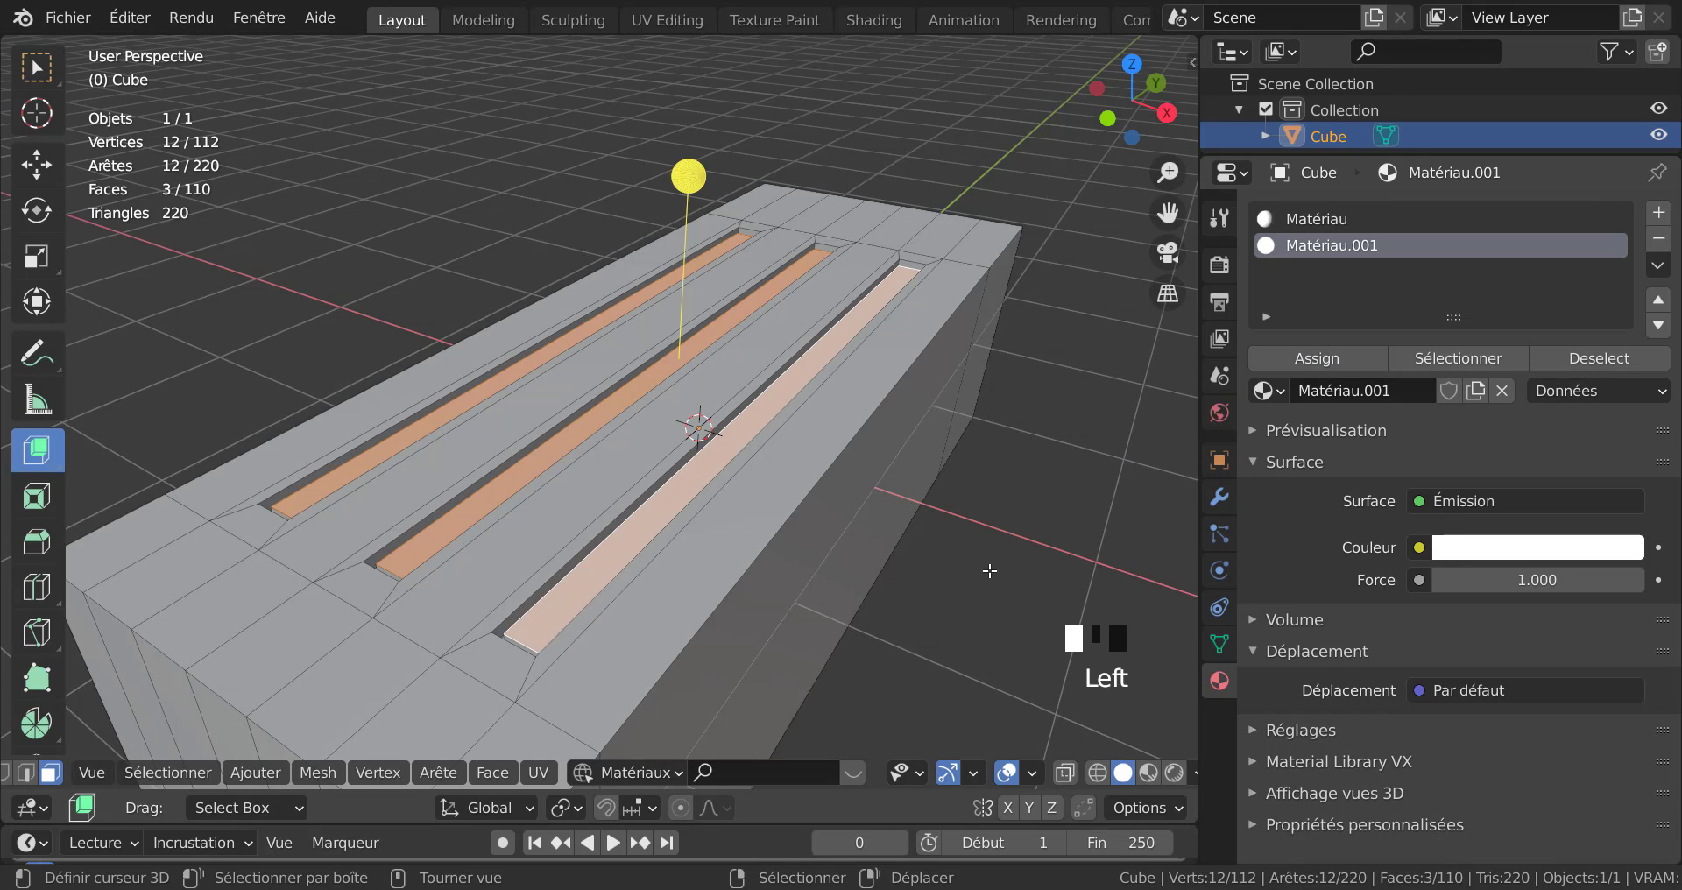
# Switch the viewport to rendered shading inside the room and leave Edit Mode to view the lighting.
pyautogui.moveTo(869, 574); pyautogui.dragTo(928, 553, button='middle')
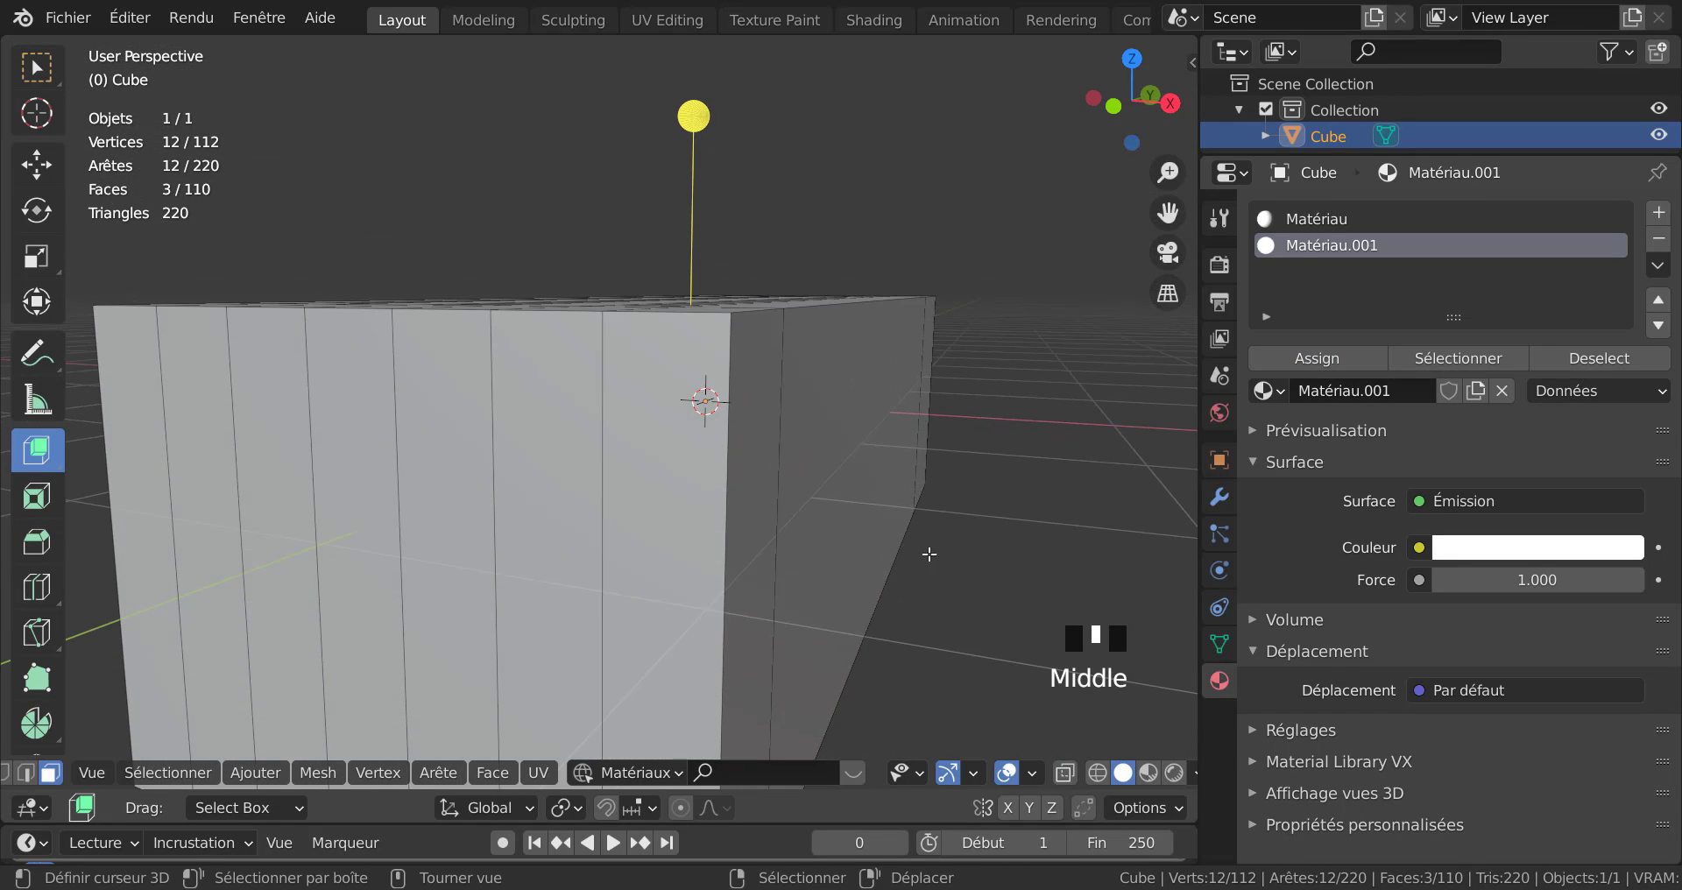
pyautogui.click(1175, 772)
pyautogui.scroll(4, 931, 730)
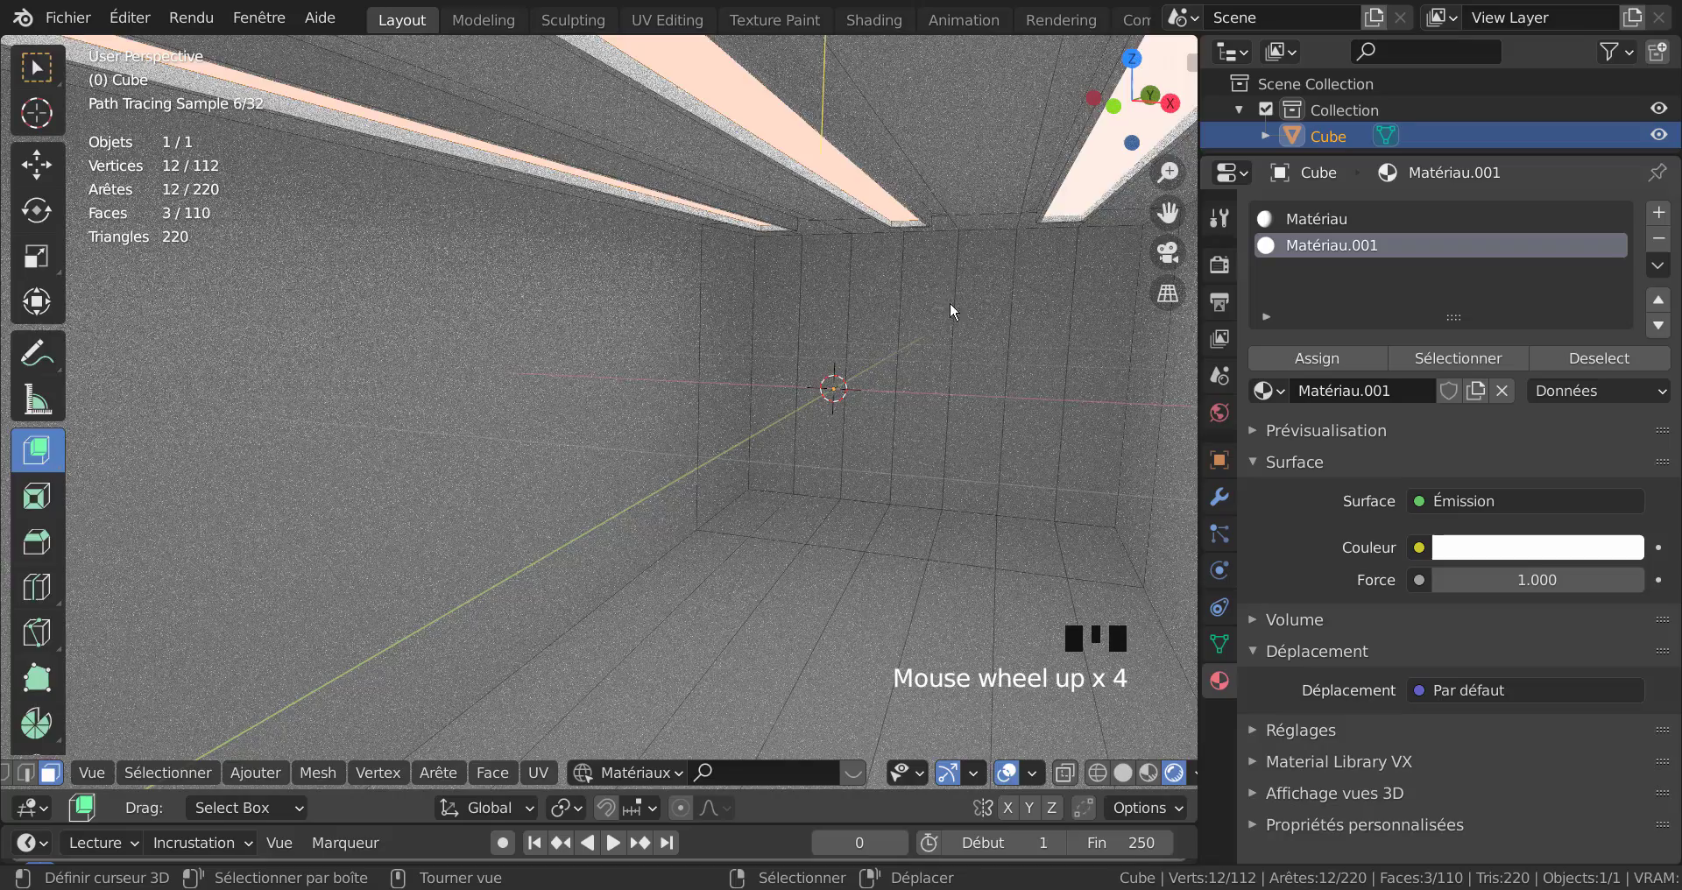
pyautogui.press('Tab')
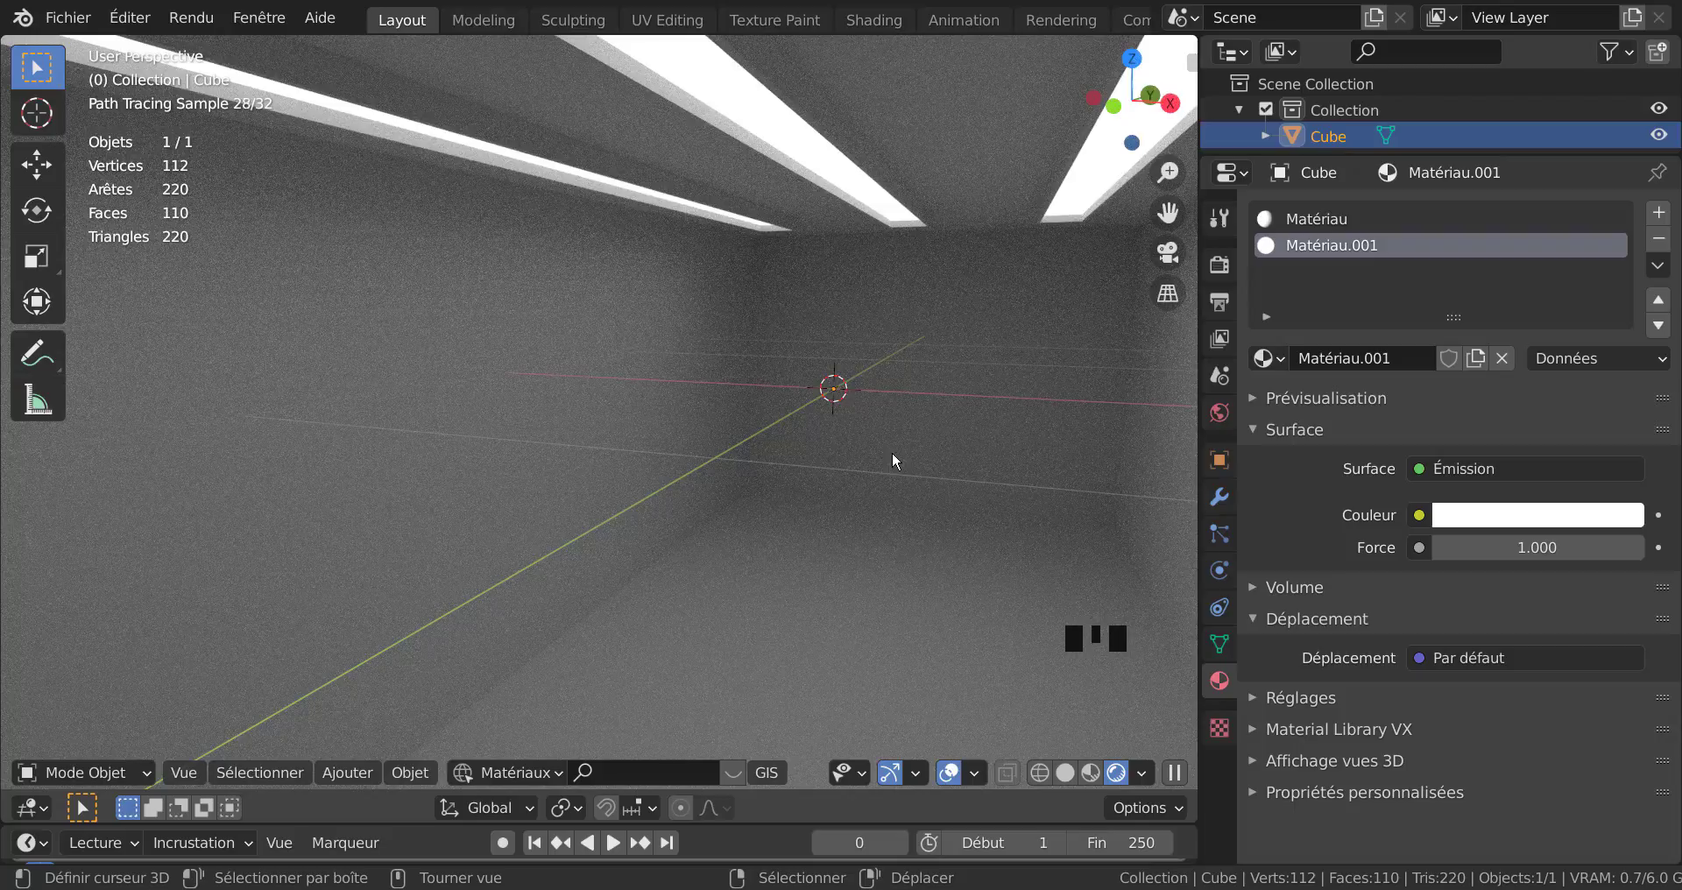
pyautogui.scroll(-2, 892, 450)
pyautogui.scroll(4, 892, 450)
pyautogui.moveTo(874, 450); pyautogui.dragTo(953, 445, button='middle')
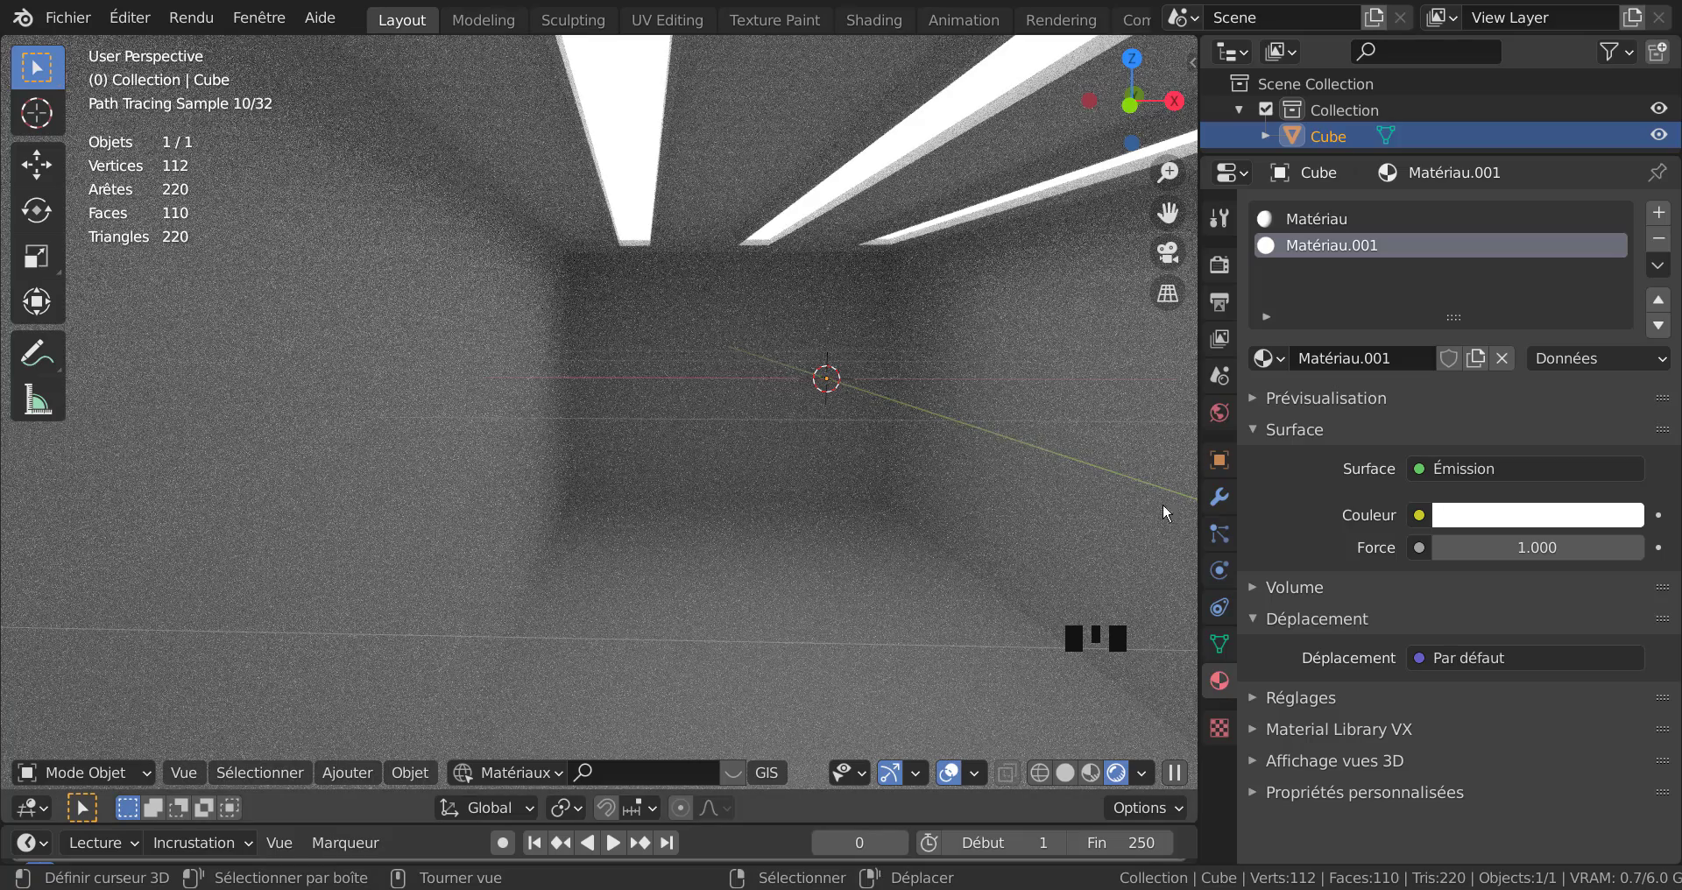
# In the wall material, set both the roughness and the sheen tint to 0.
pyautogui.click(1330, 218)
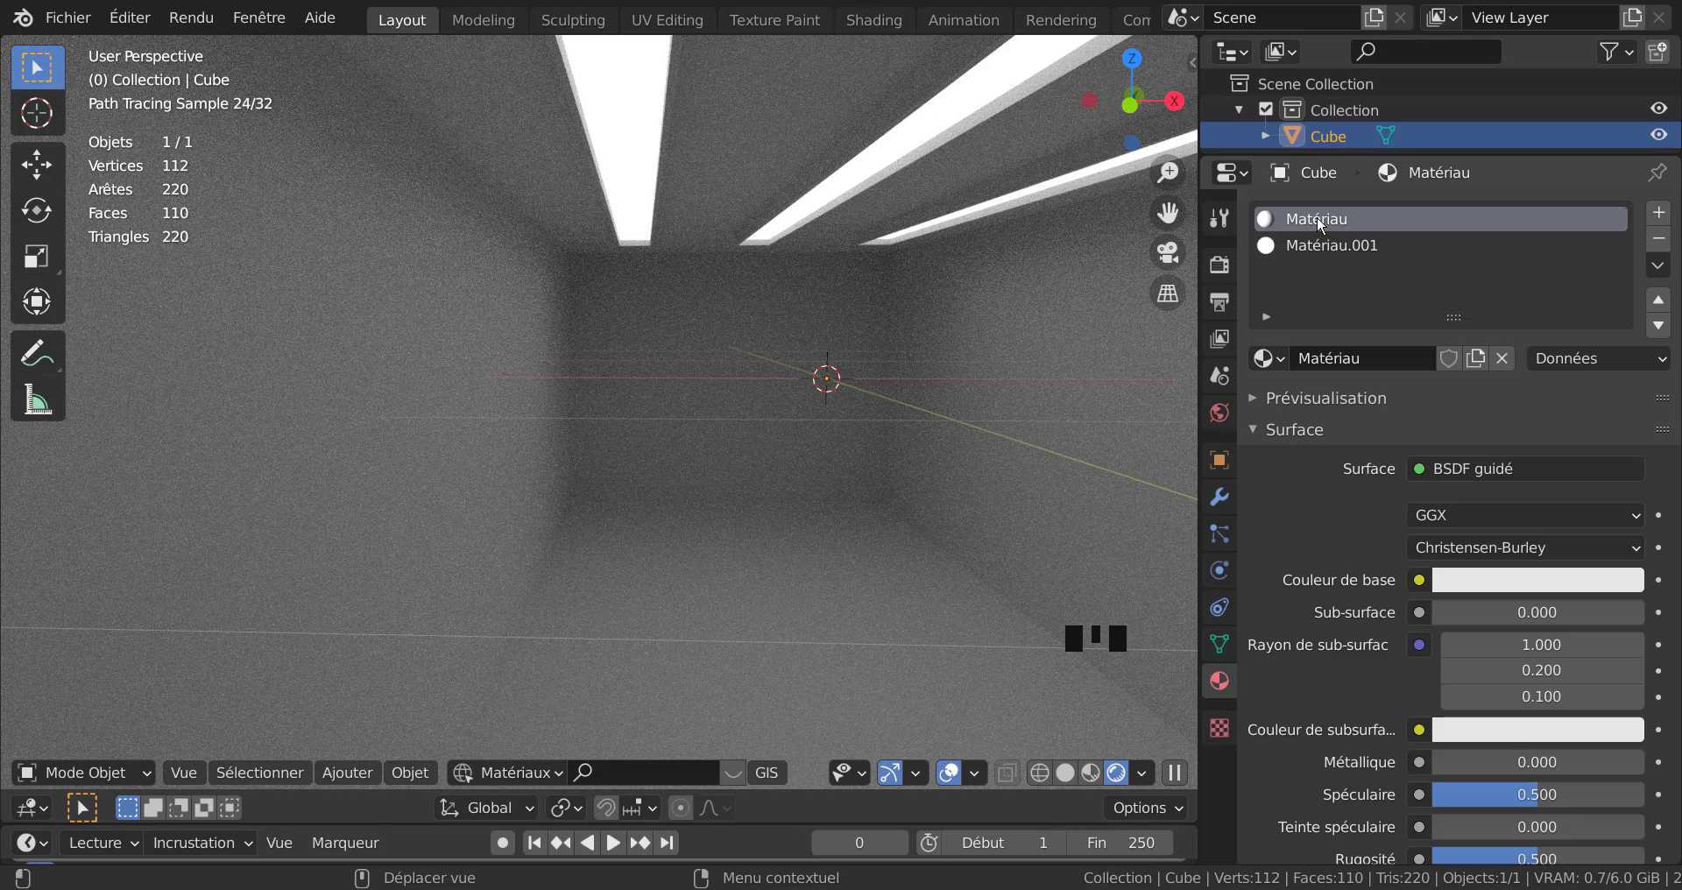
pyautogui.scroll(-5, 1518, 708)
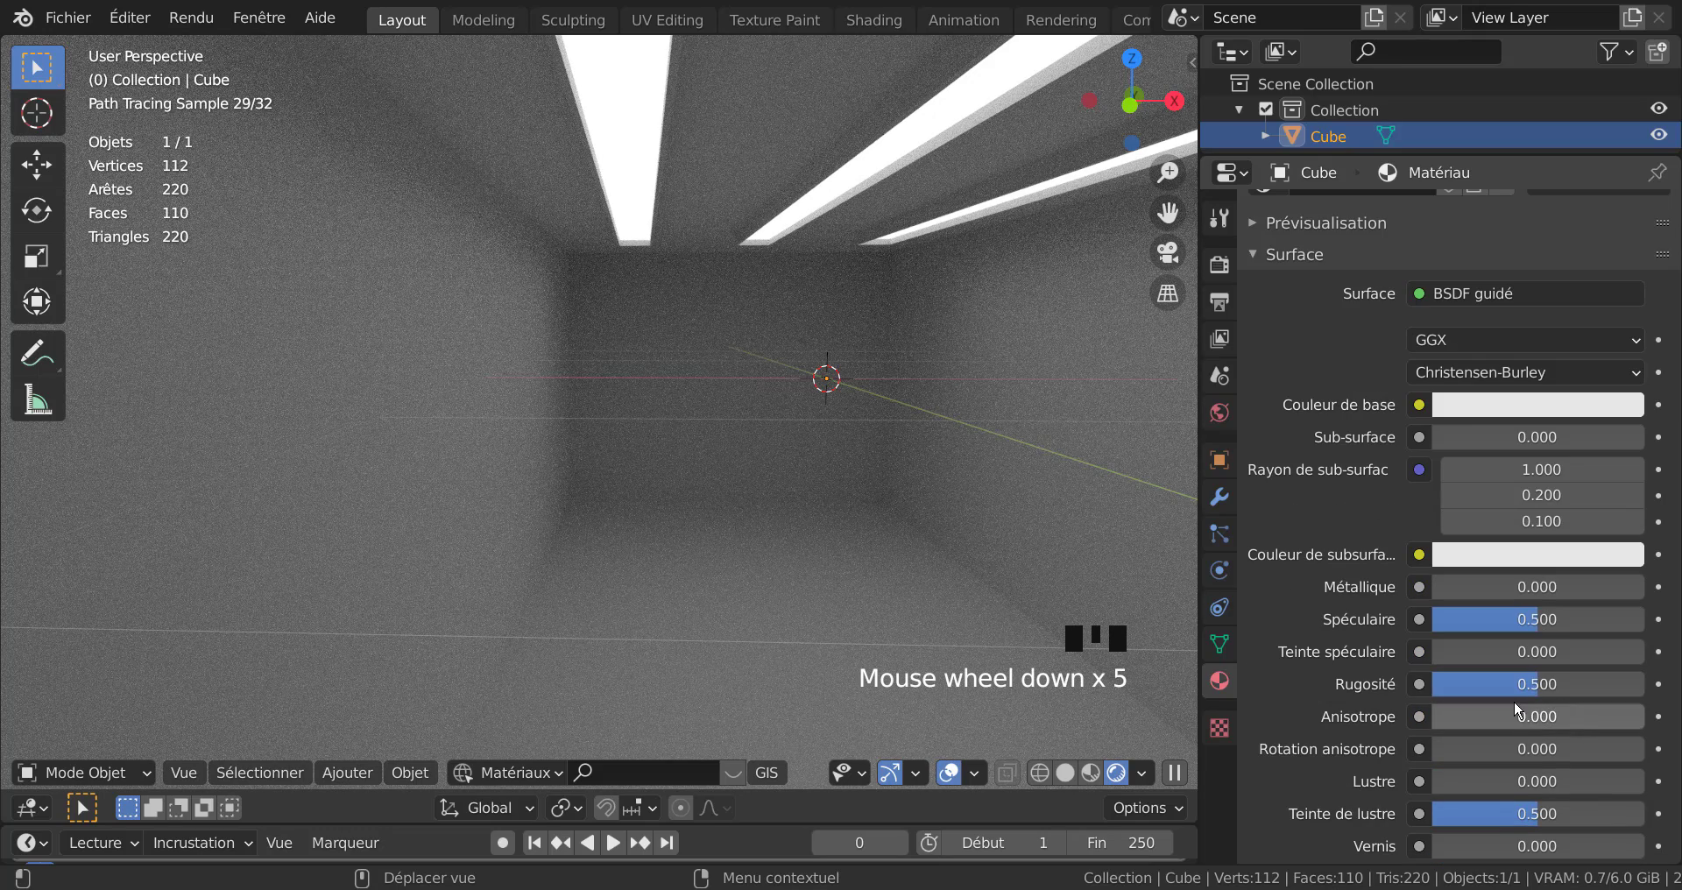
pyautogui.moveTo(1522, 684); pyautogui.dragTo(1443, 691)
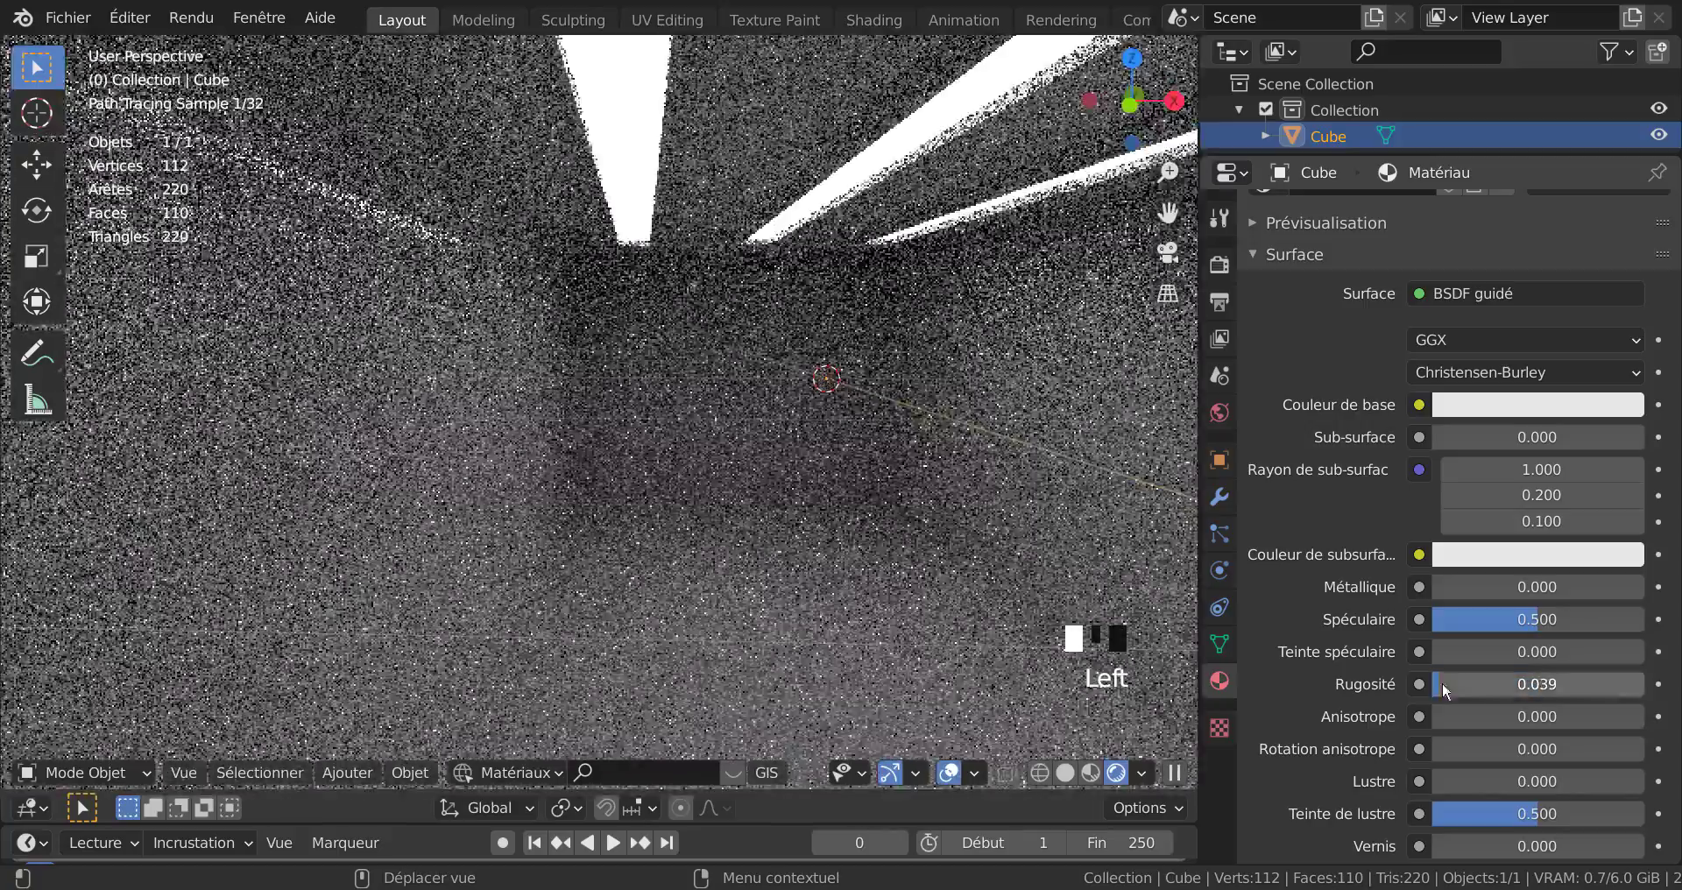
pyautogui.moveTo(1529, 812); pyautogui.dragTo(1427, 813)
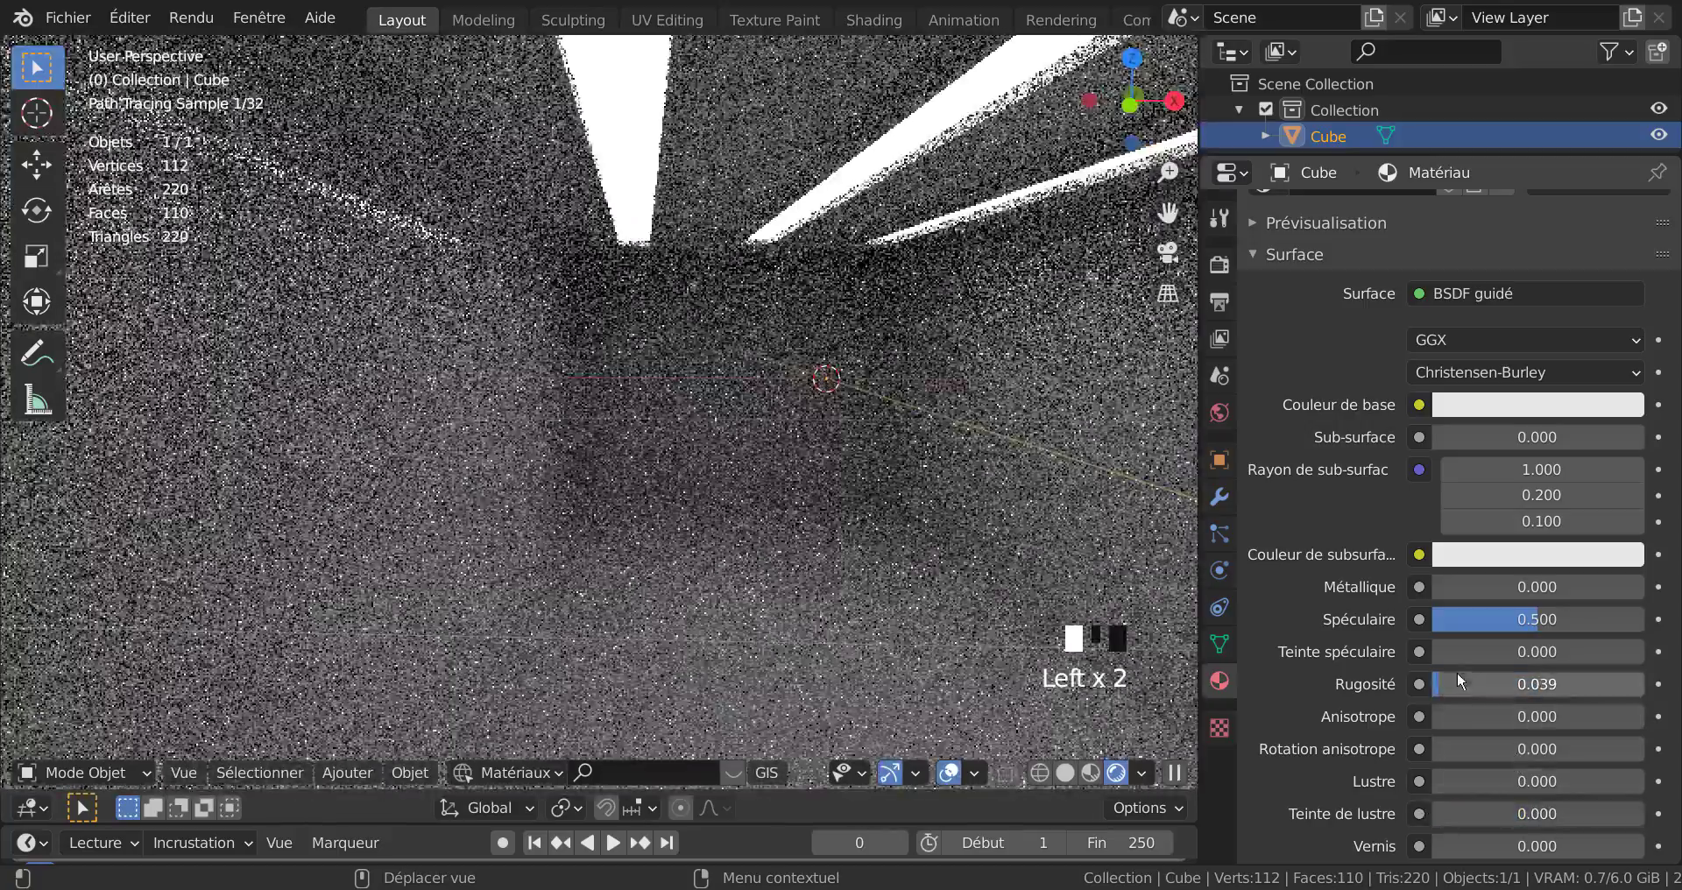
pyautogui.moveTo(1458, 682); pyautogui.dragTo(1429, 683)
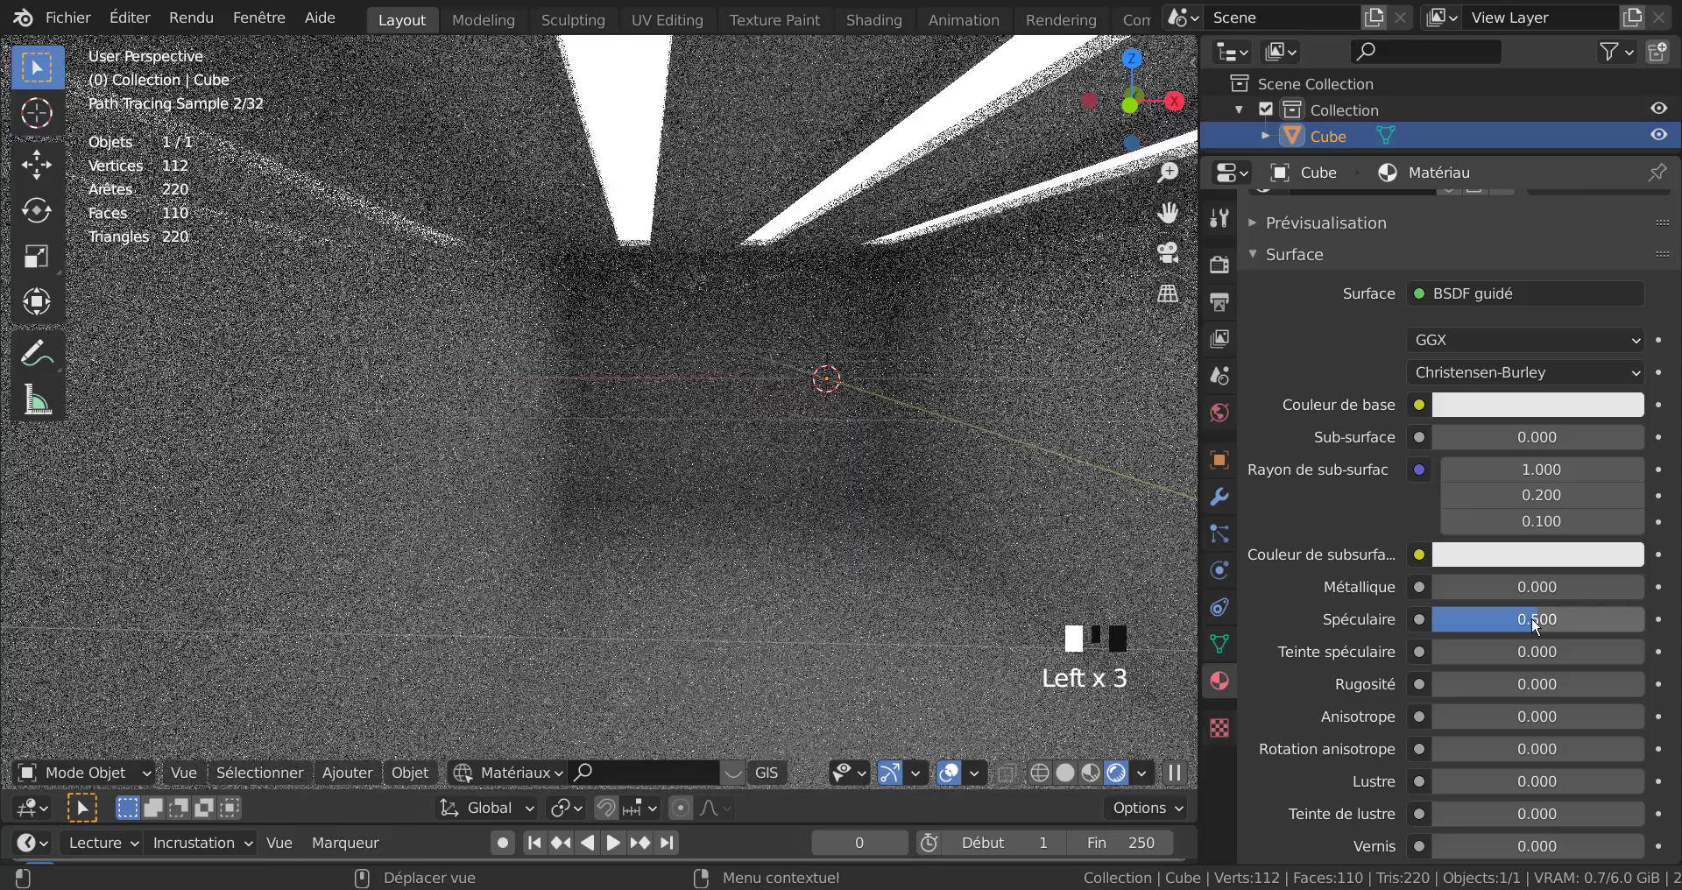
# Set the wall material's metallic value to 0.510 and its specular value to 0.237.
pyautogui.moveTo(1532, 616); pyautogui.dragTo(1581, 619)
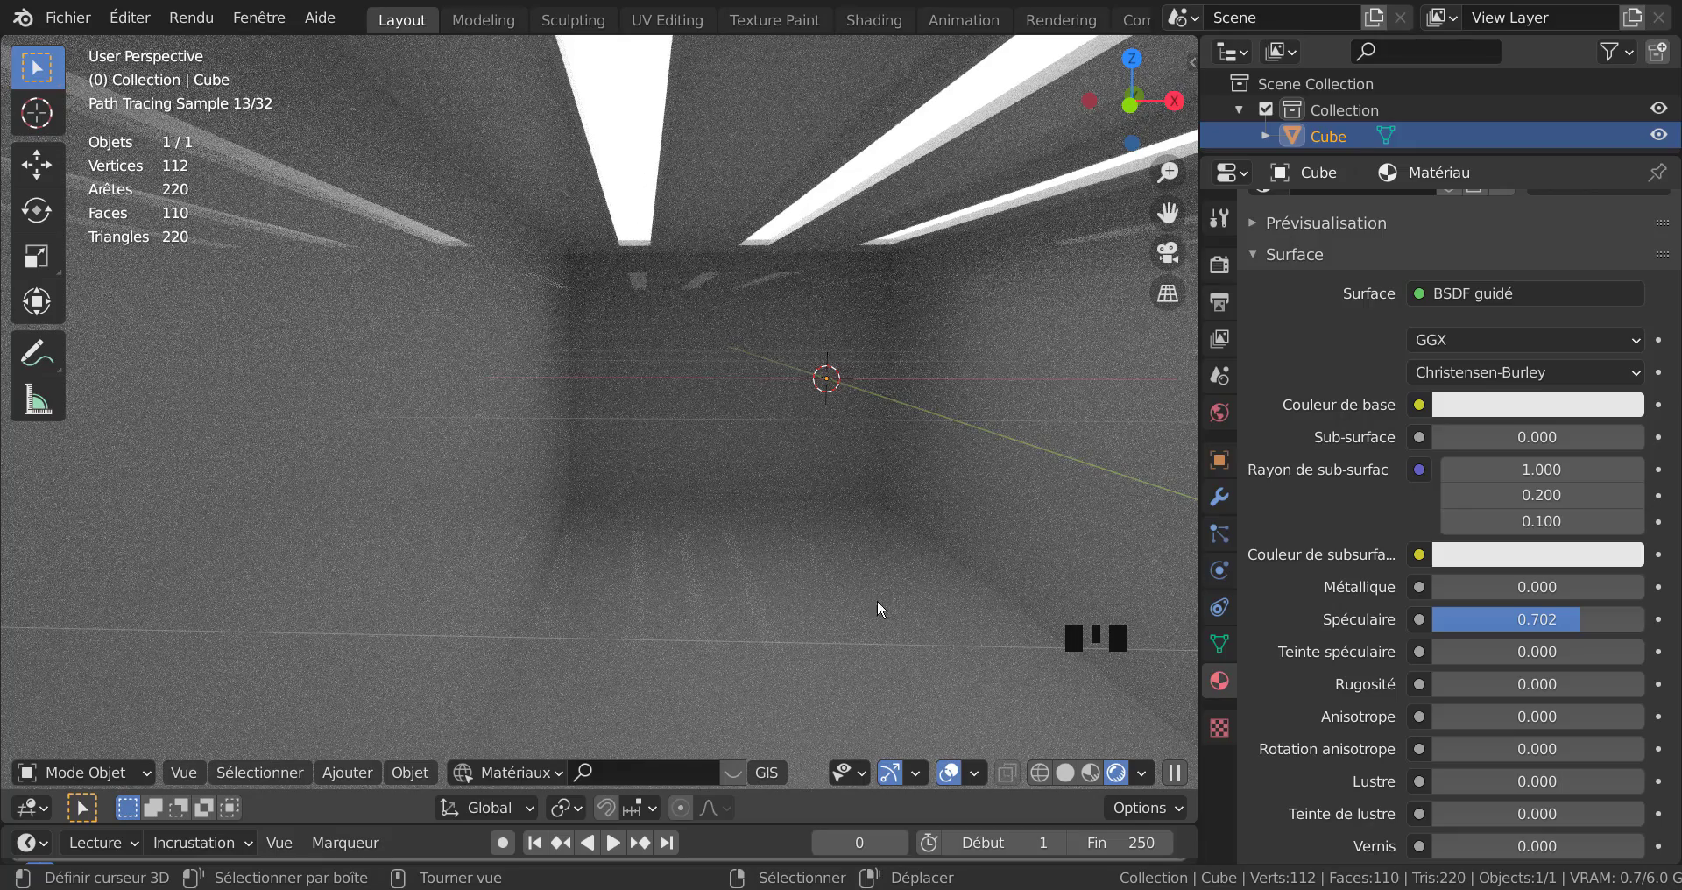
pyautogui.moveTo(1454, 586); pyautogui.dragTo(1540, 586)
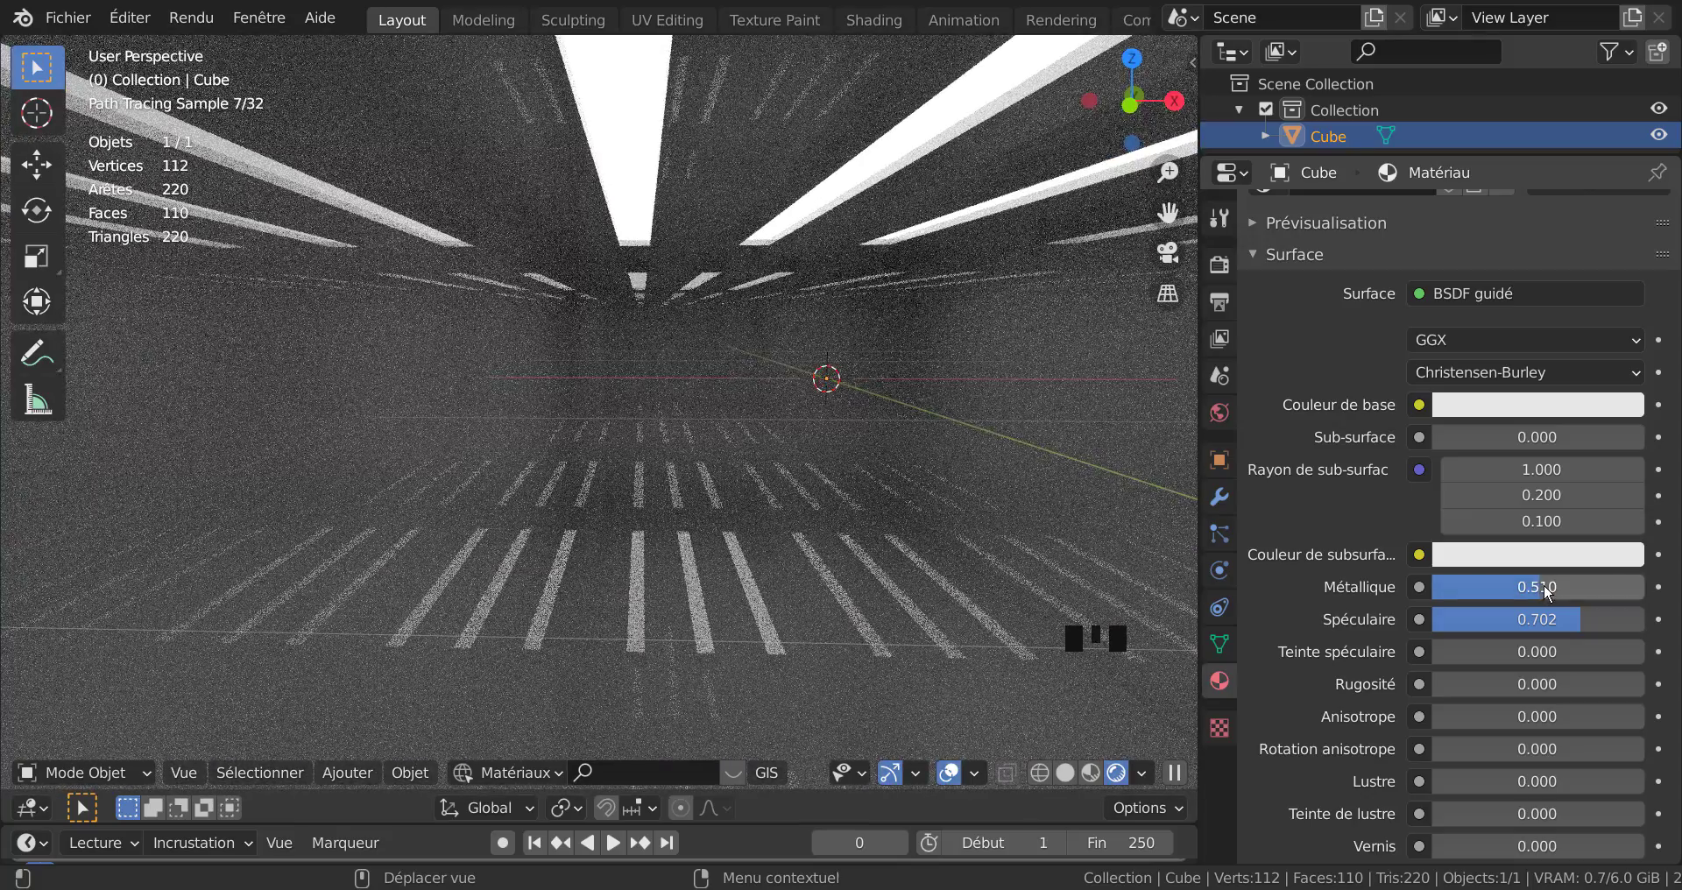
pyautogui.moveTo(1568, 622); pyautogui.dragTo(1482, 619)
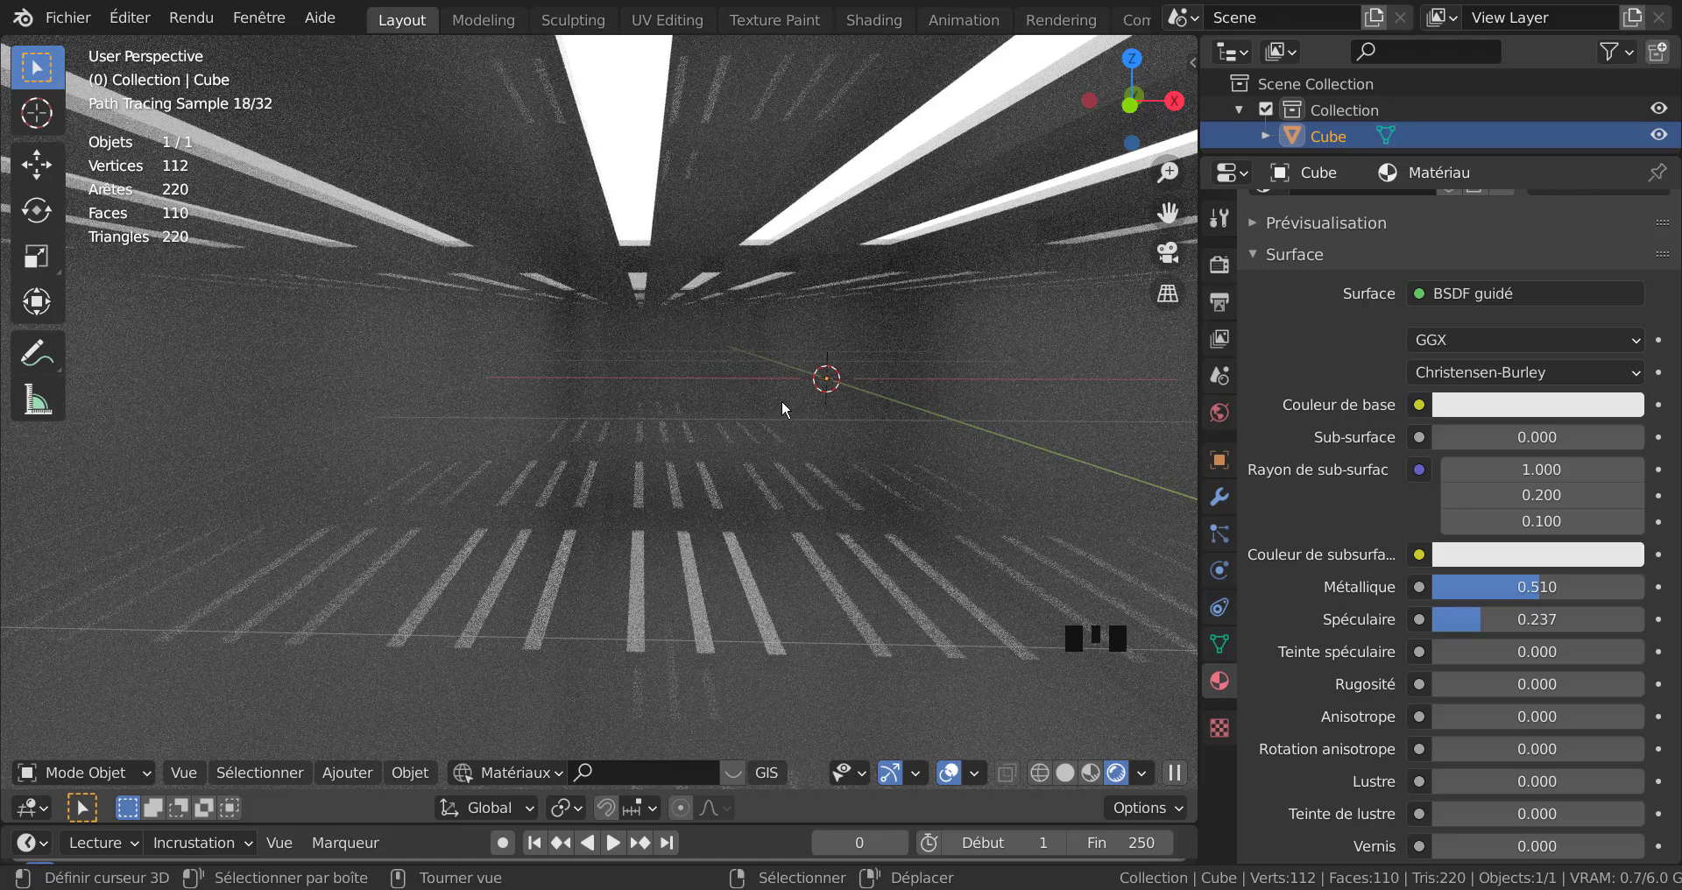
# Show the box in solid shading and, in Edit Mode, add 10 evenly spaced horizontal loop cuts around its walls.
pyautogui.scroll(-6, 792, 401)
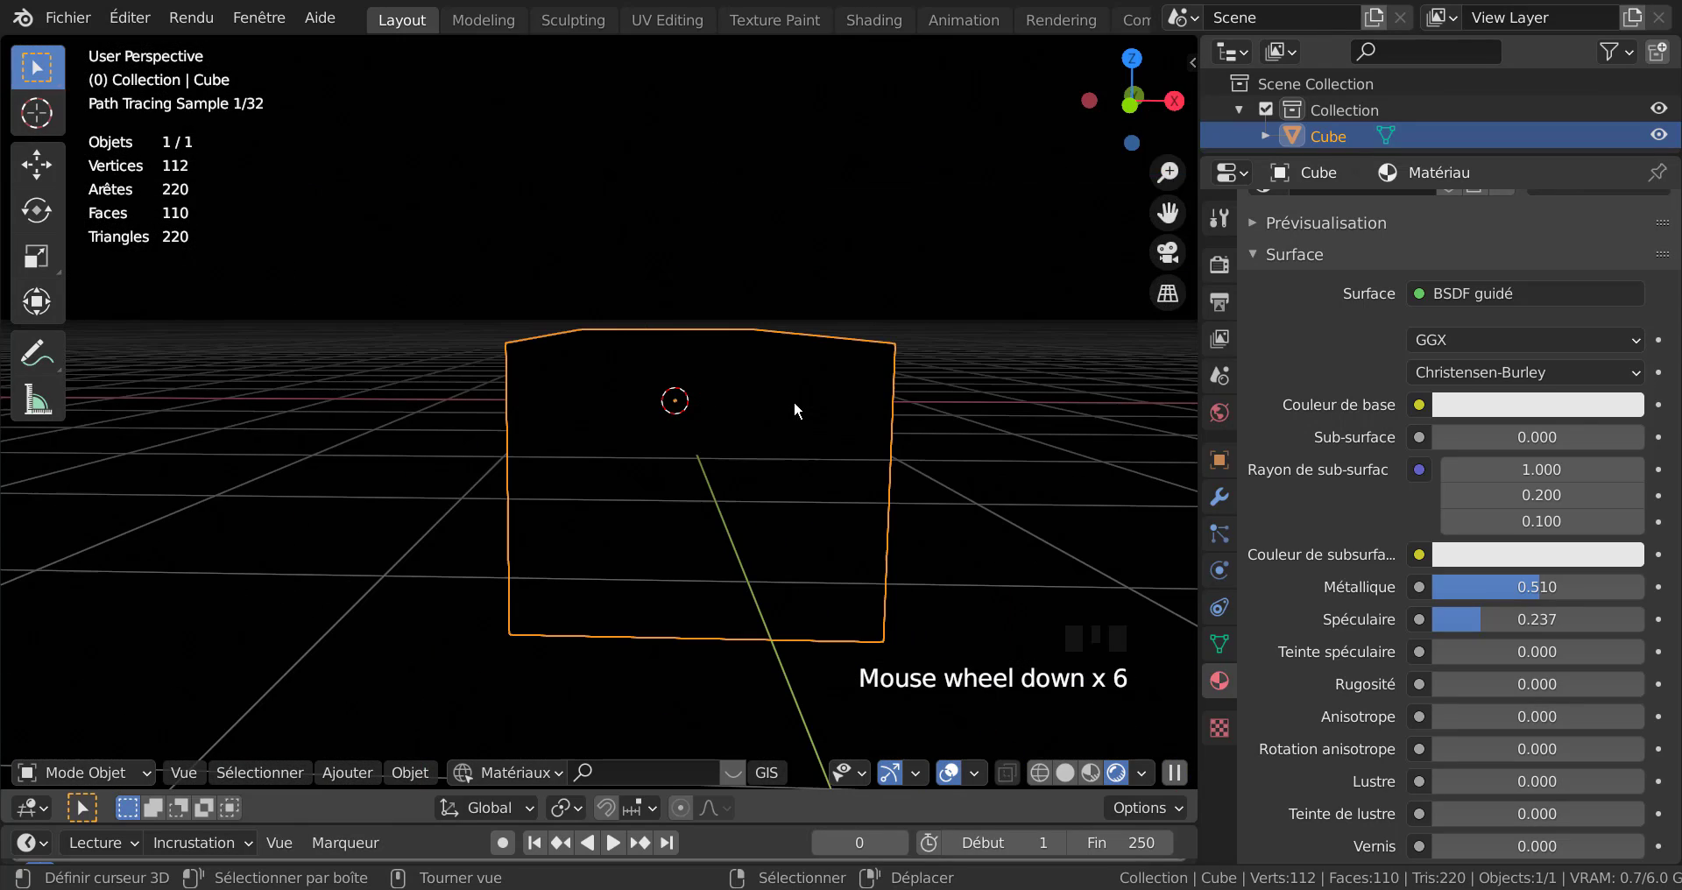
pyautogui.click(1065, 773)
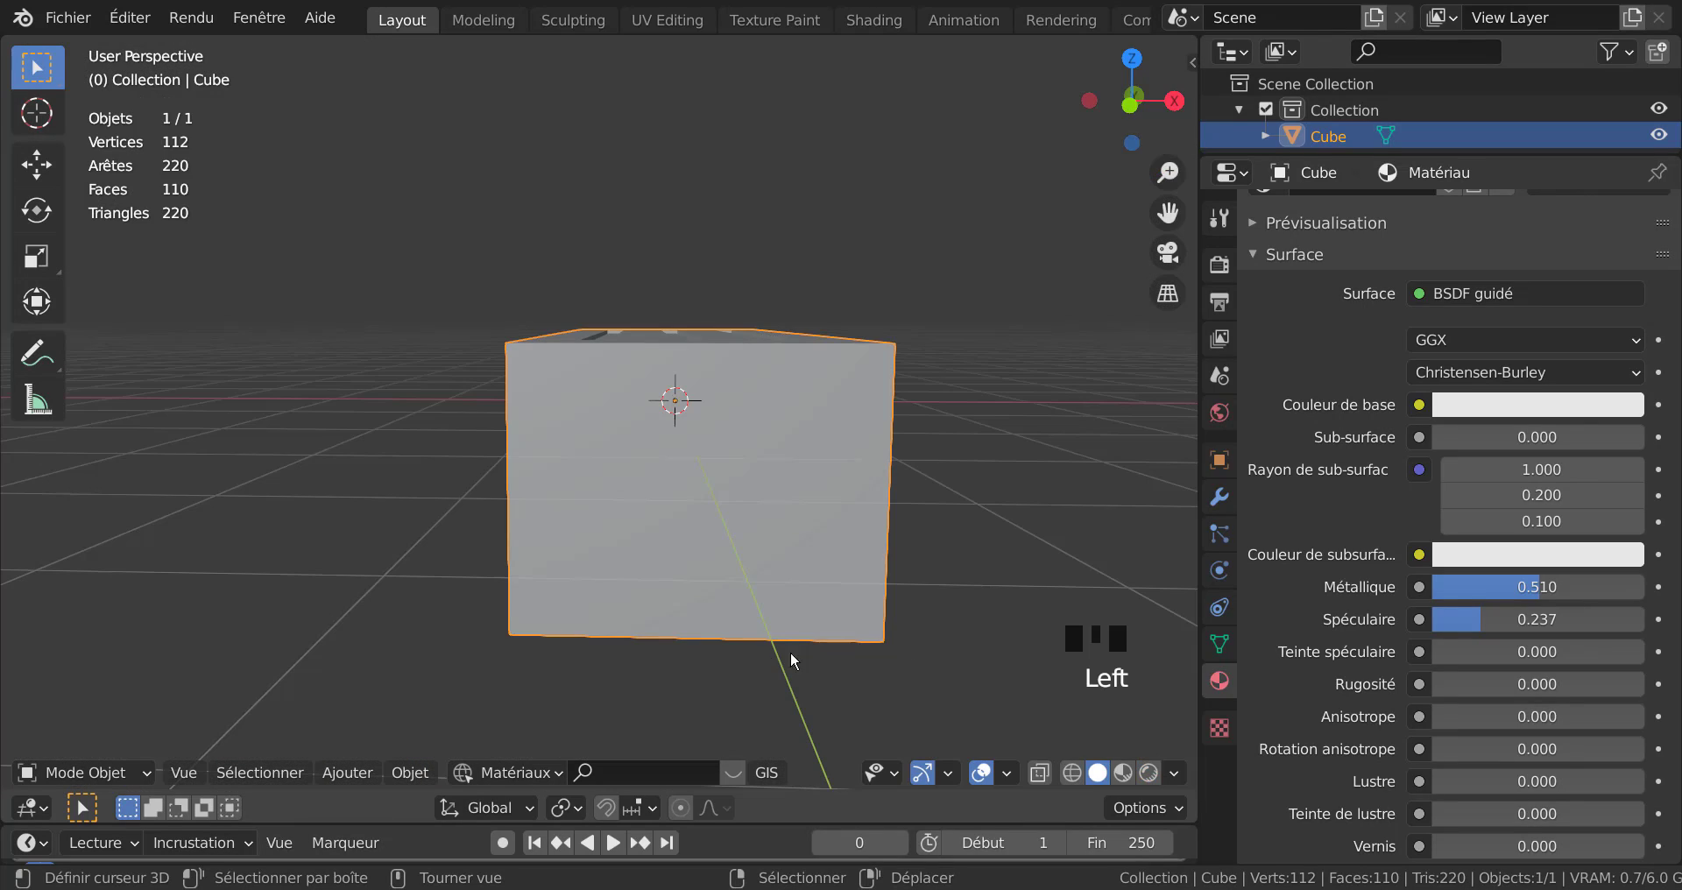
pyautogui.moveTo(792, 660); pyautogui.dragTo(701, 659, button='middle')
pyautogui.press('Tab')
pyautogui.moveTo(788, 613); pyautogui.dragTo(809, 625, button='middle')
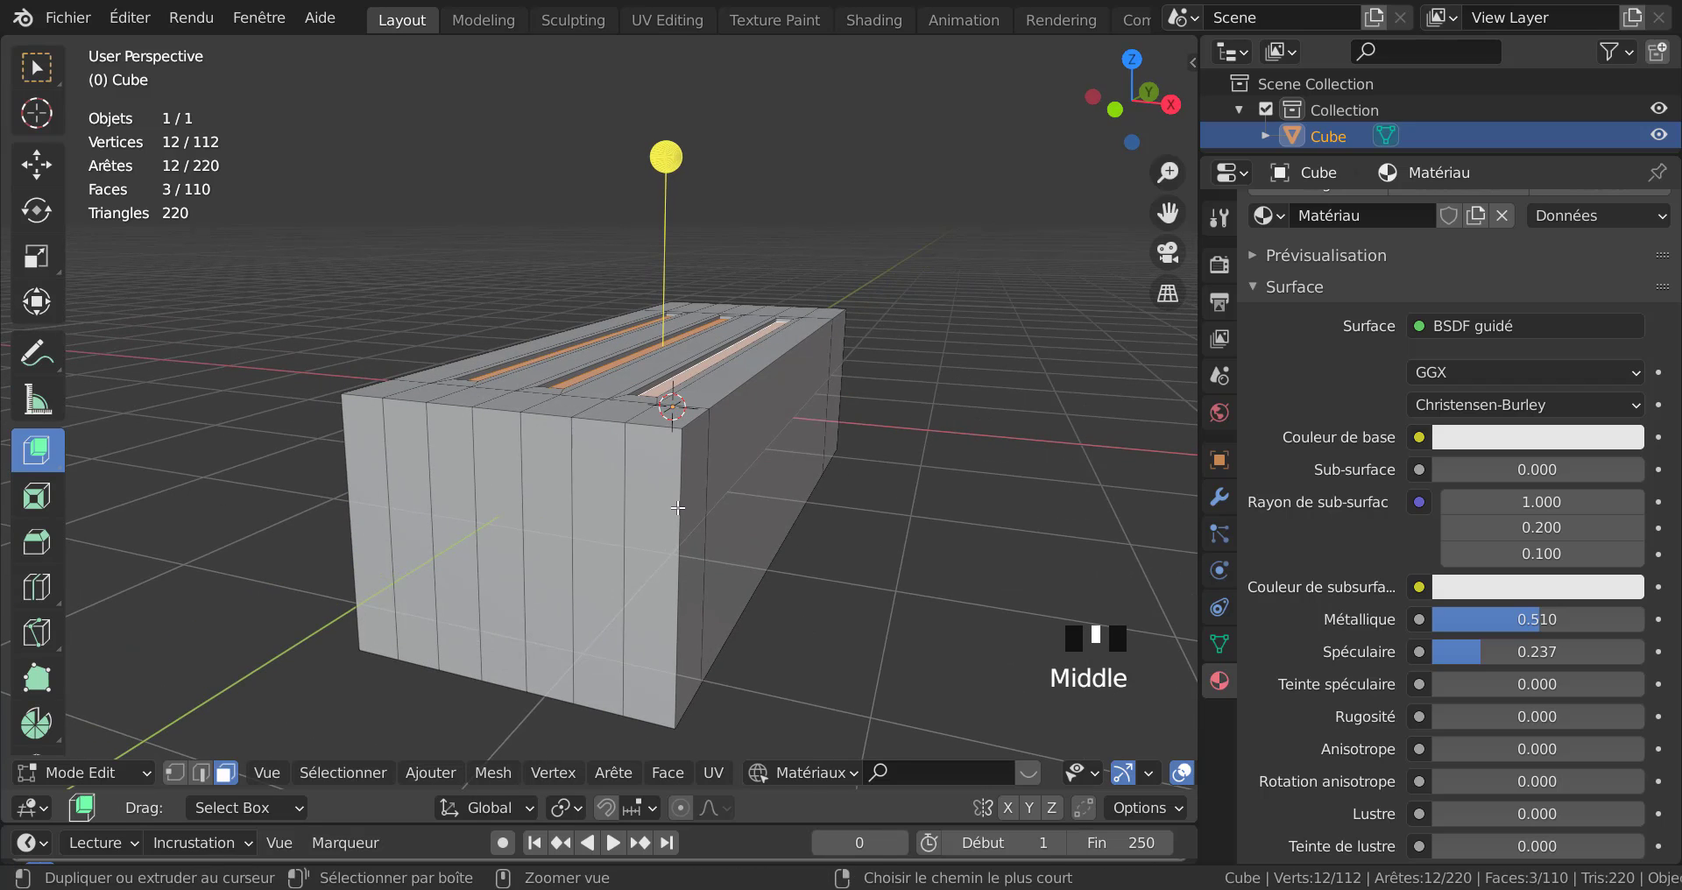
pyautogui.hotkey('ctrl', 'r')
pyautogui.scroll(10, 677, 507)
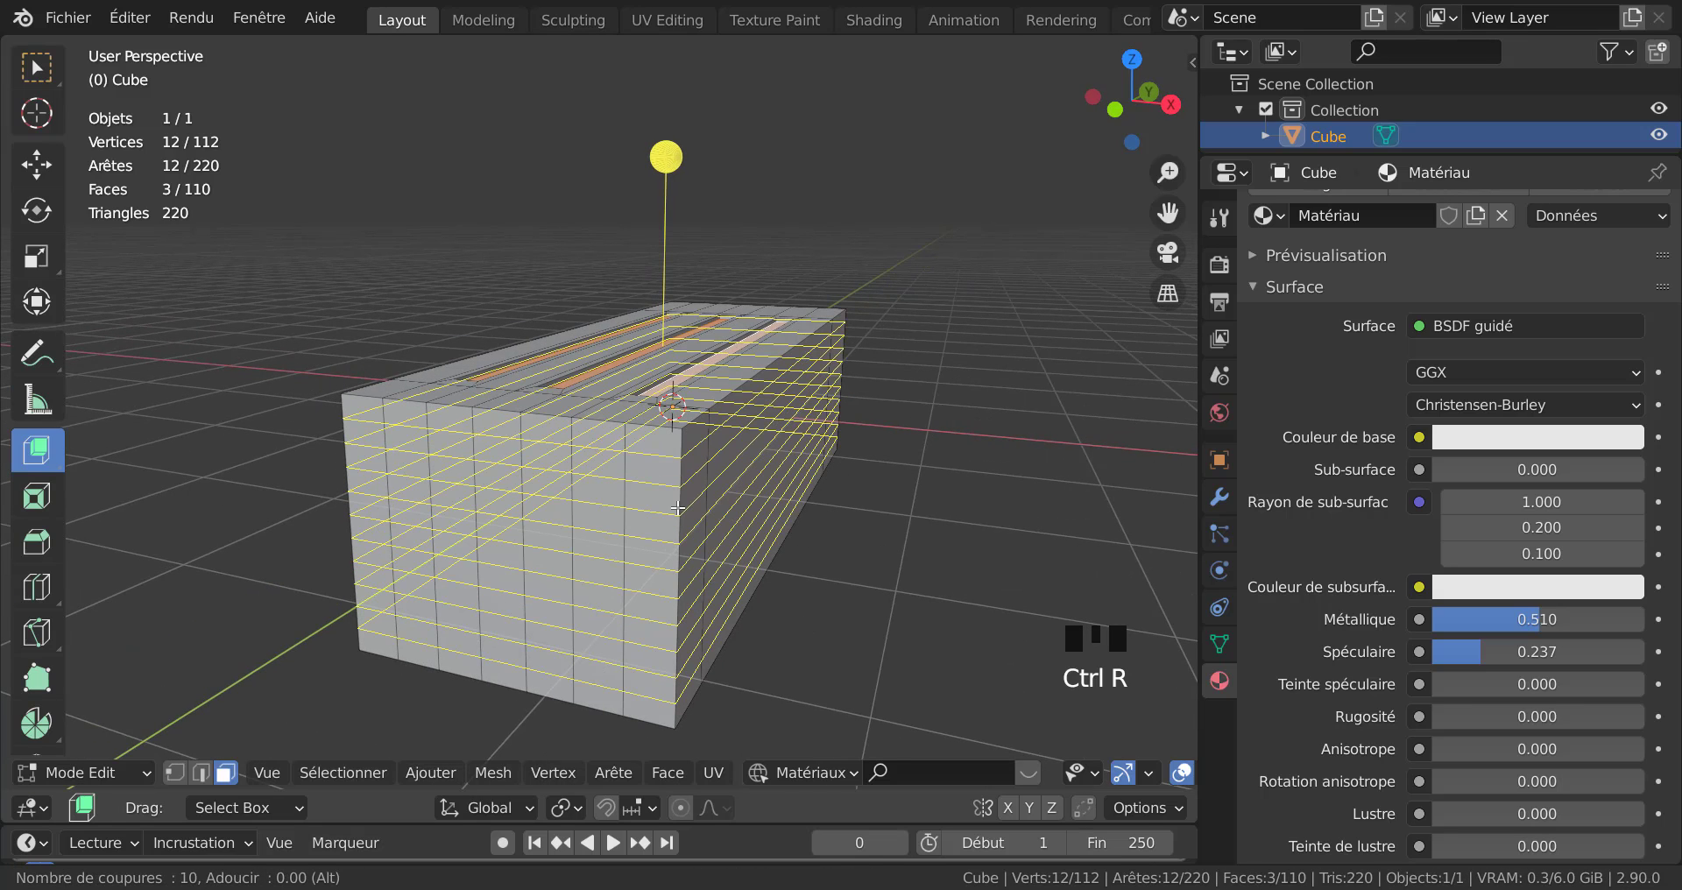
pyautogui.click(677, 507)
pyautogui.rightClick(681, 514)
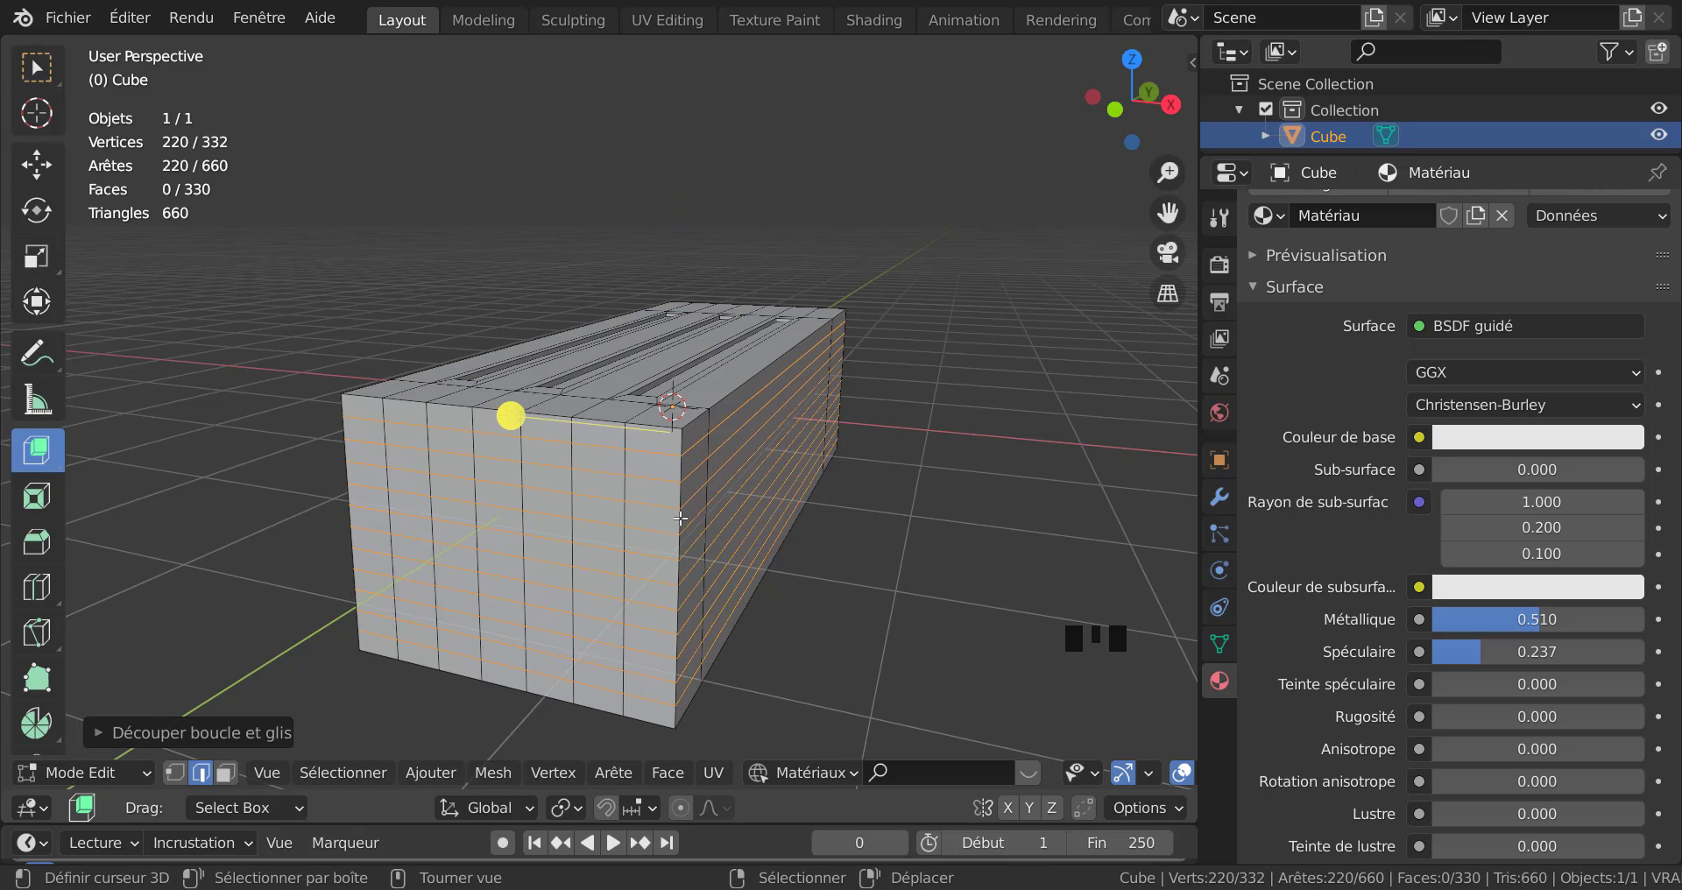
# In face mode, select three alternating horizontal face loops around the upper walls, starting with the second row from the ceiling.
pyautogui.scroll(2, 815, 593)
pyautogui.scroll(-1, 816, 593)
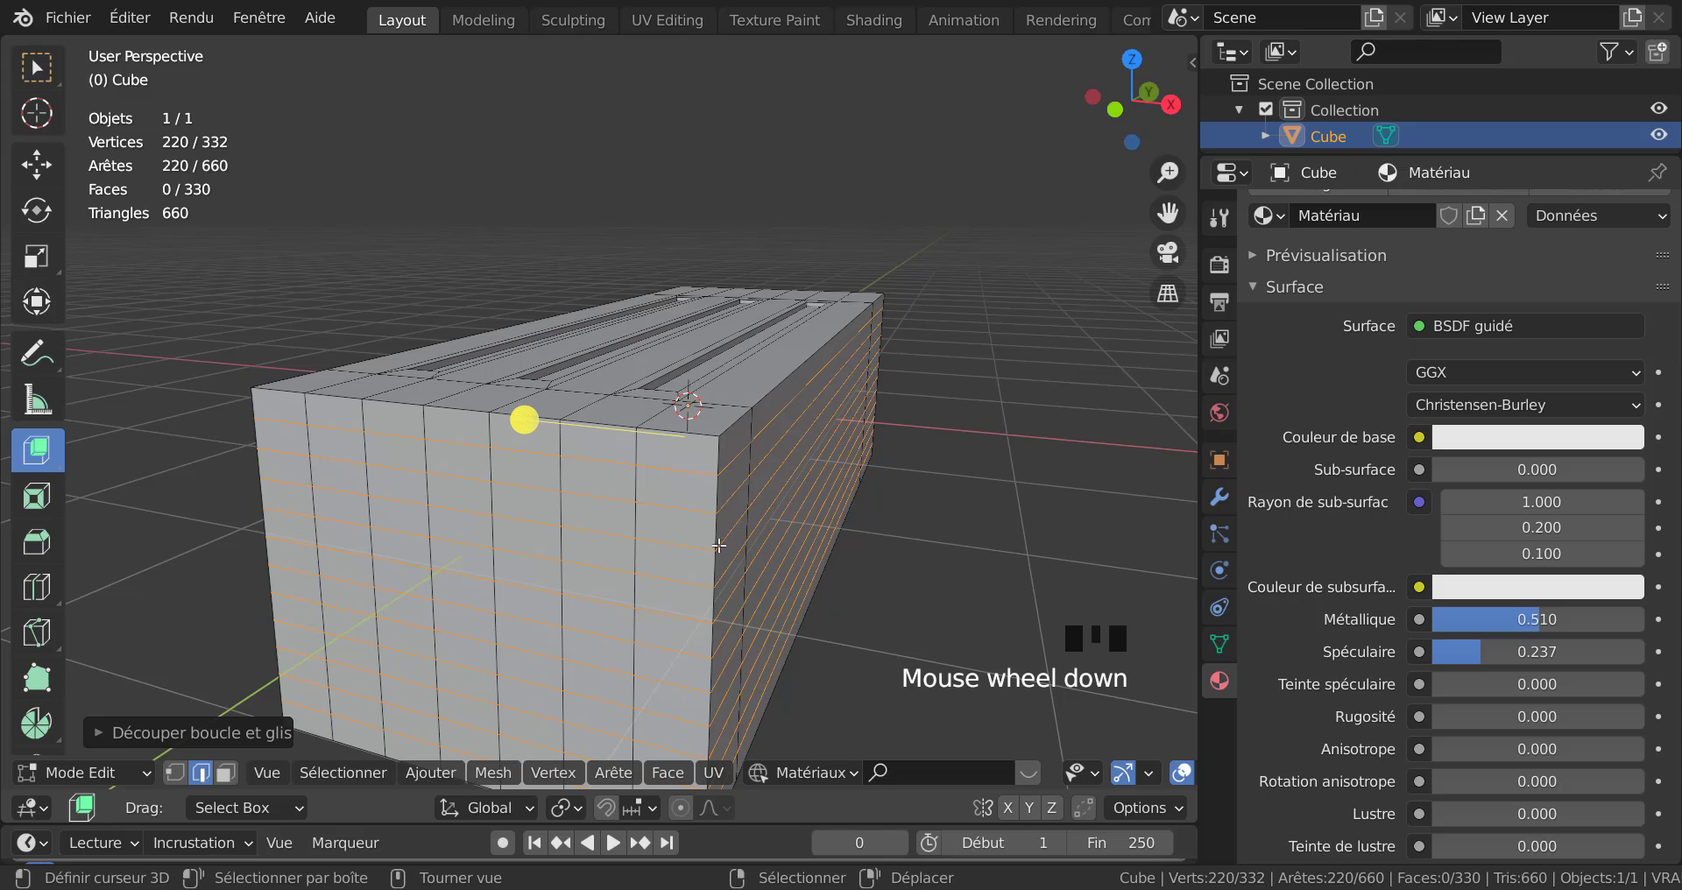
pyautogui.press('3')
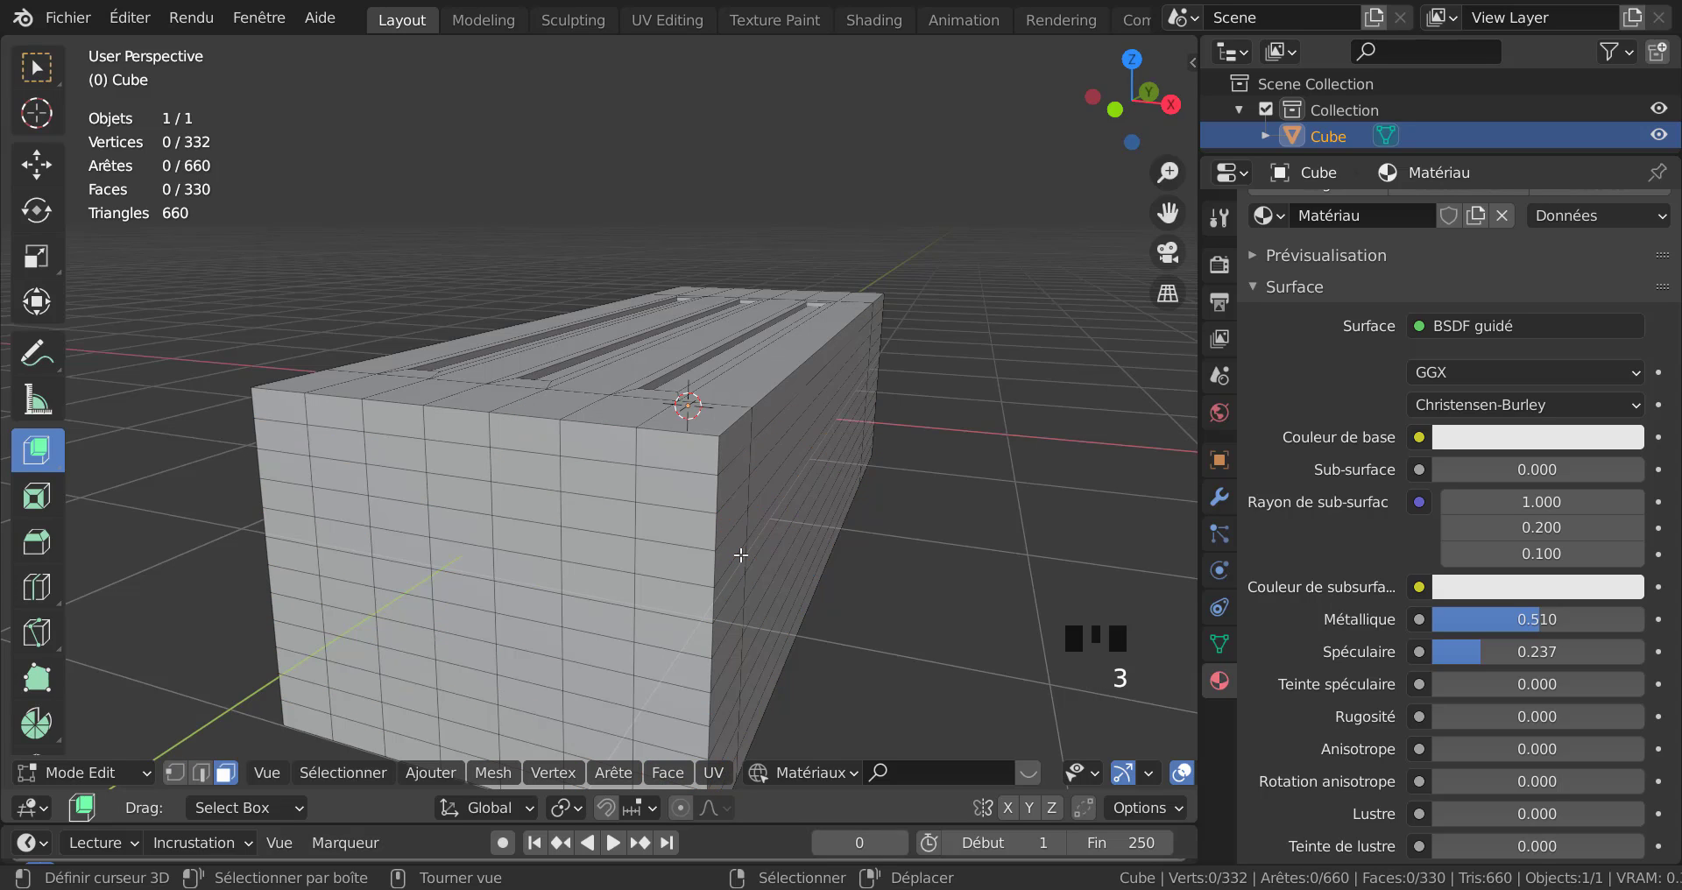
pyautogui.keyDown('alt'); pyautogui.rightClick(720, 502); pyautogui.keyUp('alt')
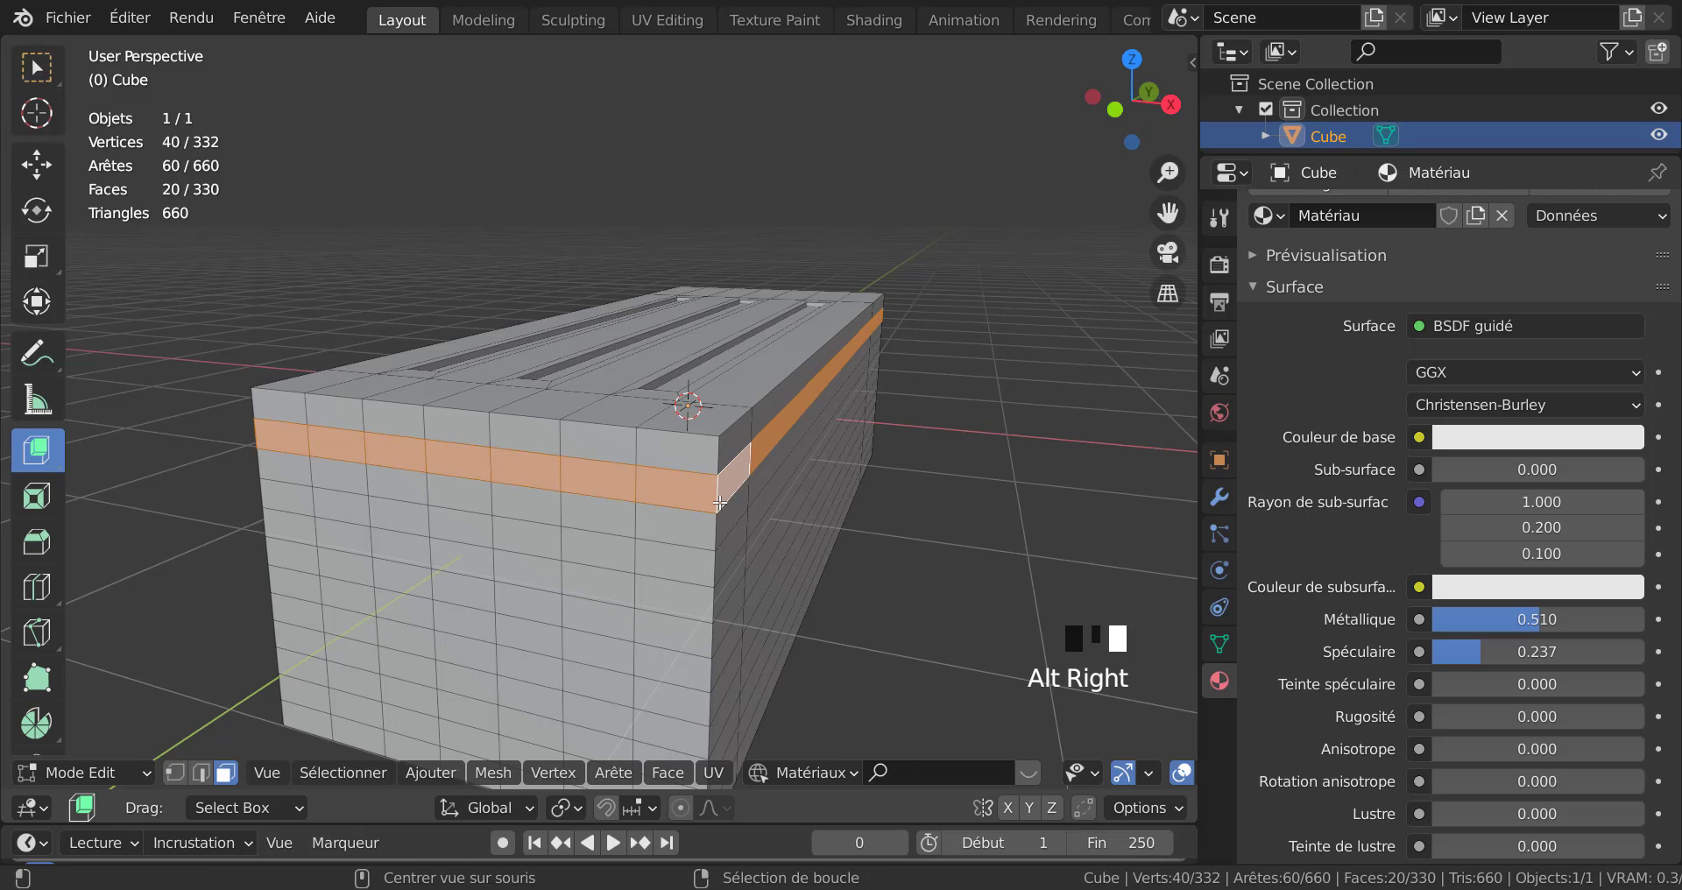
pyautogui.keyDown('alt'); pyautogui.keyDown('shift'); pyautogui.rightClick(708, 584); pyautogui.keyUp('shift'); pyautogui.keyUp('alt')
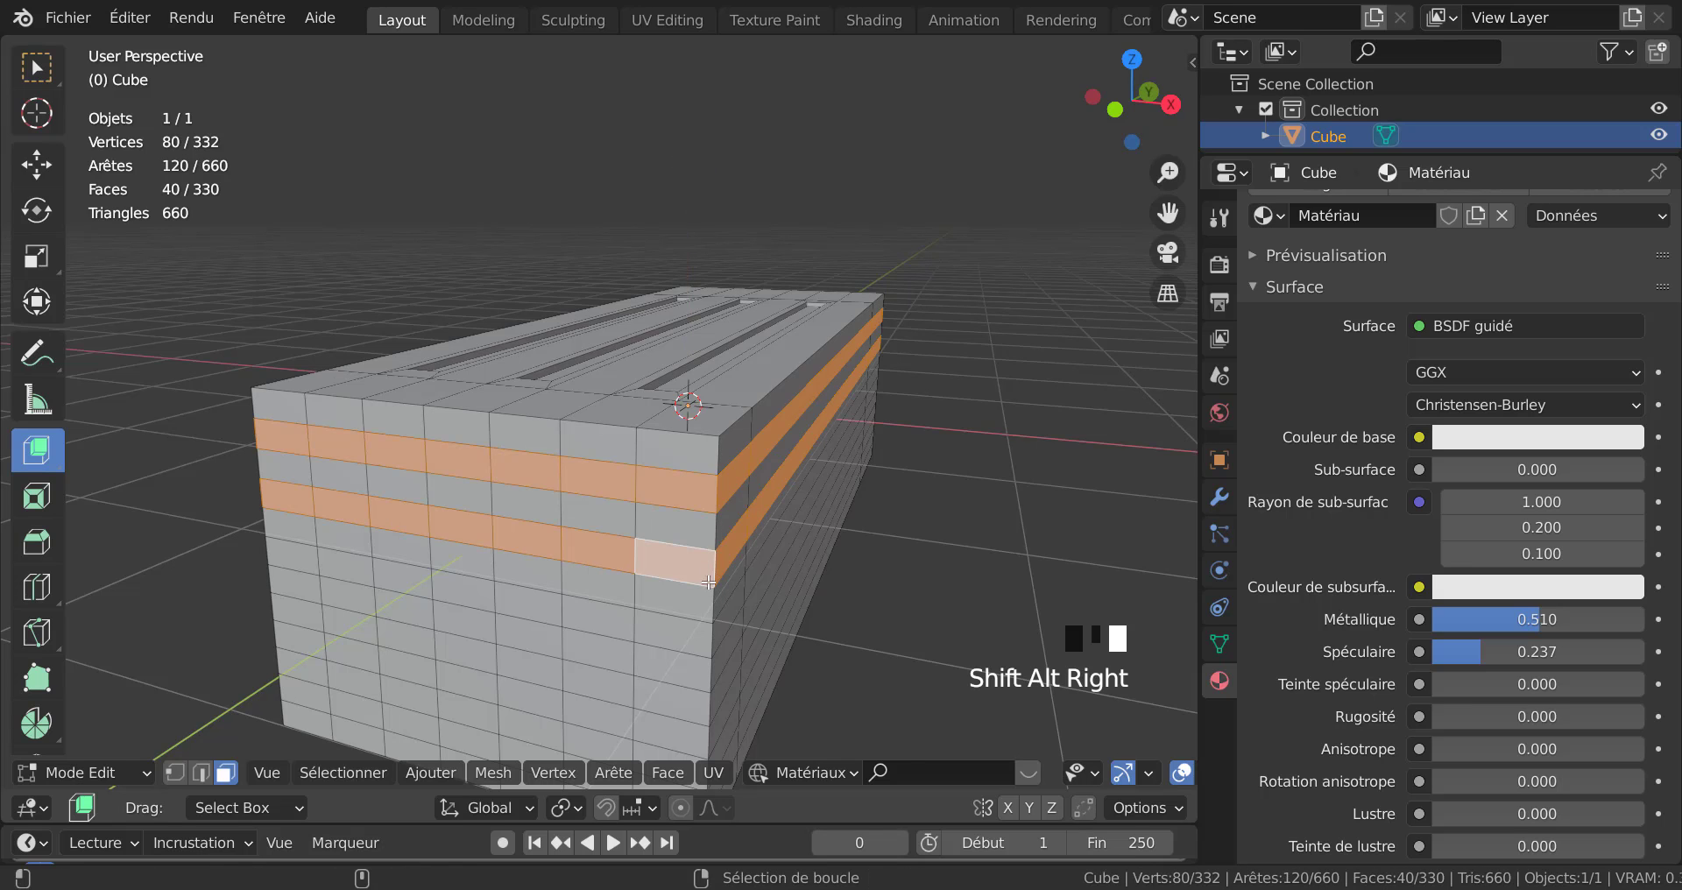
pyautogui.keyDown('alt'); pyautogui.keyDown('shift'); pyautogui.rightClick(710, 638); pyautogui.keyUp('shift'); pyautogui.keyUp('alt')
pyautogui.moveTo(710, 642); pyautogui.dragTo(698, 633, button='middle')
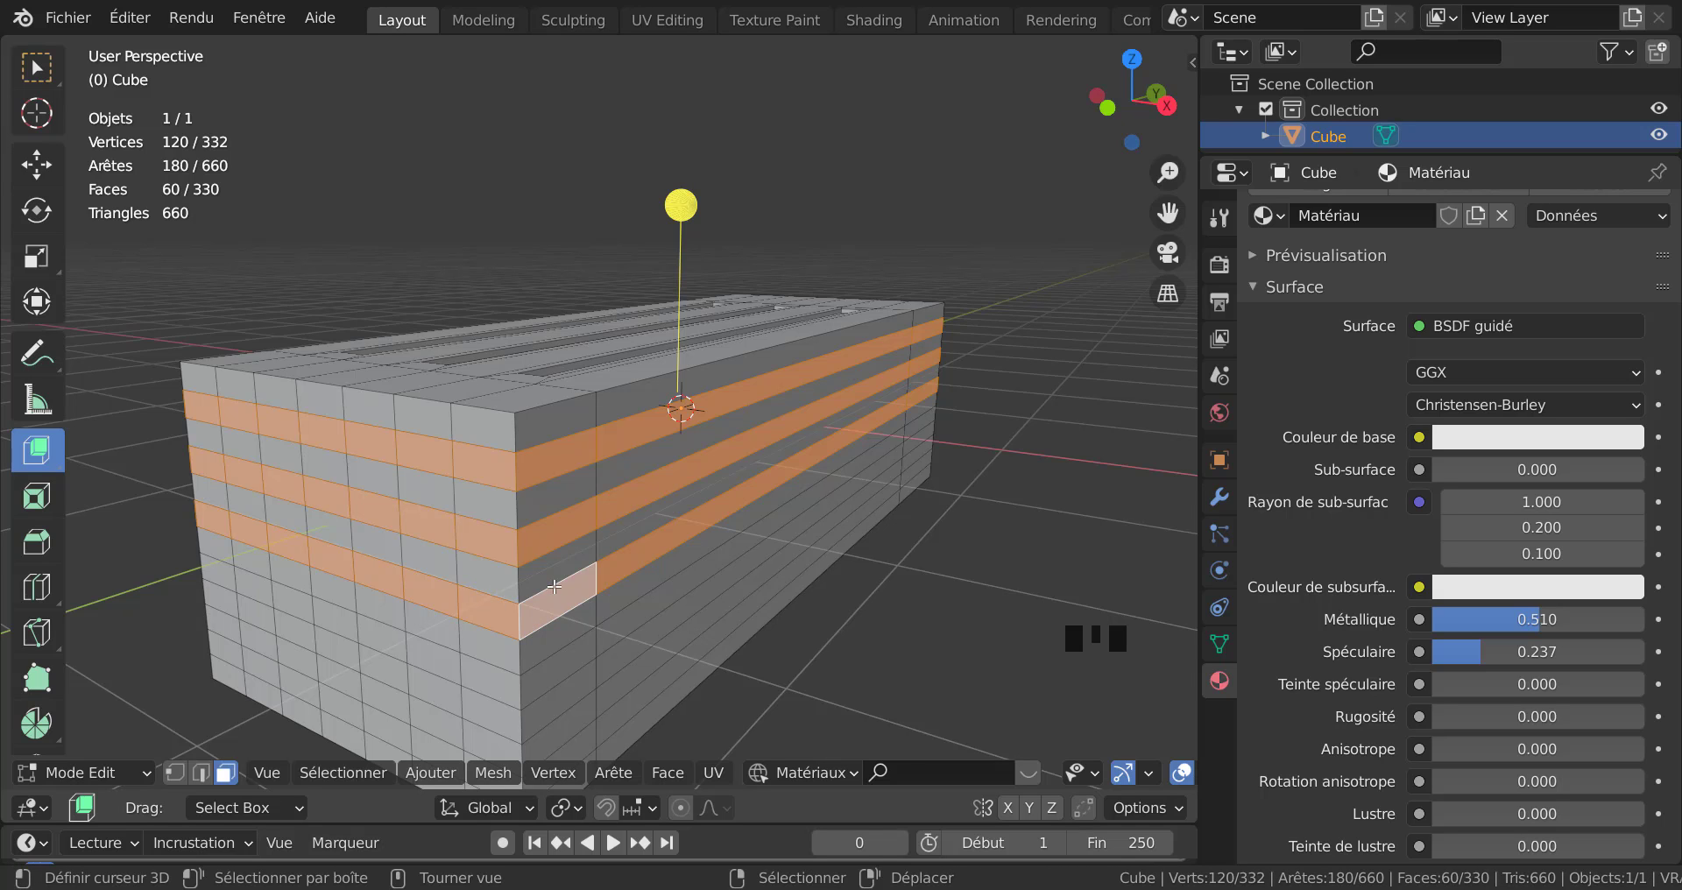
# Deselect the faces of the three bands on the +Y end wall with Circle Select.
pyautogui.moveTo(474, 586)
pyautogui.mouseDown(button='middle')
pyautogui.moveTo(747, 599)
pyautogui.moveTo(456, 600)
pyautogui.mouseUp(button='middle')
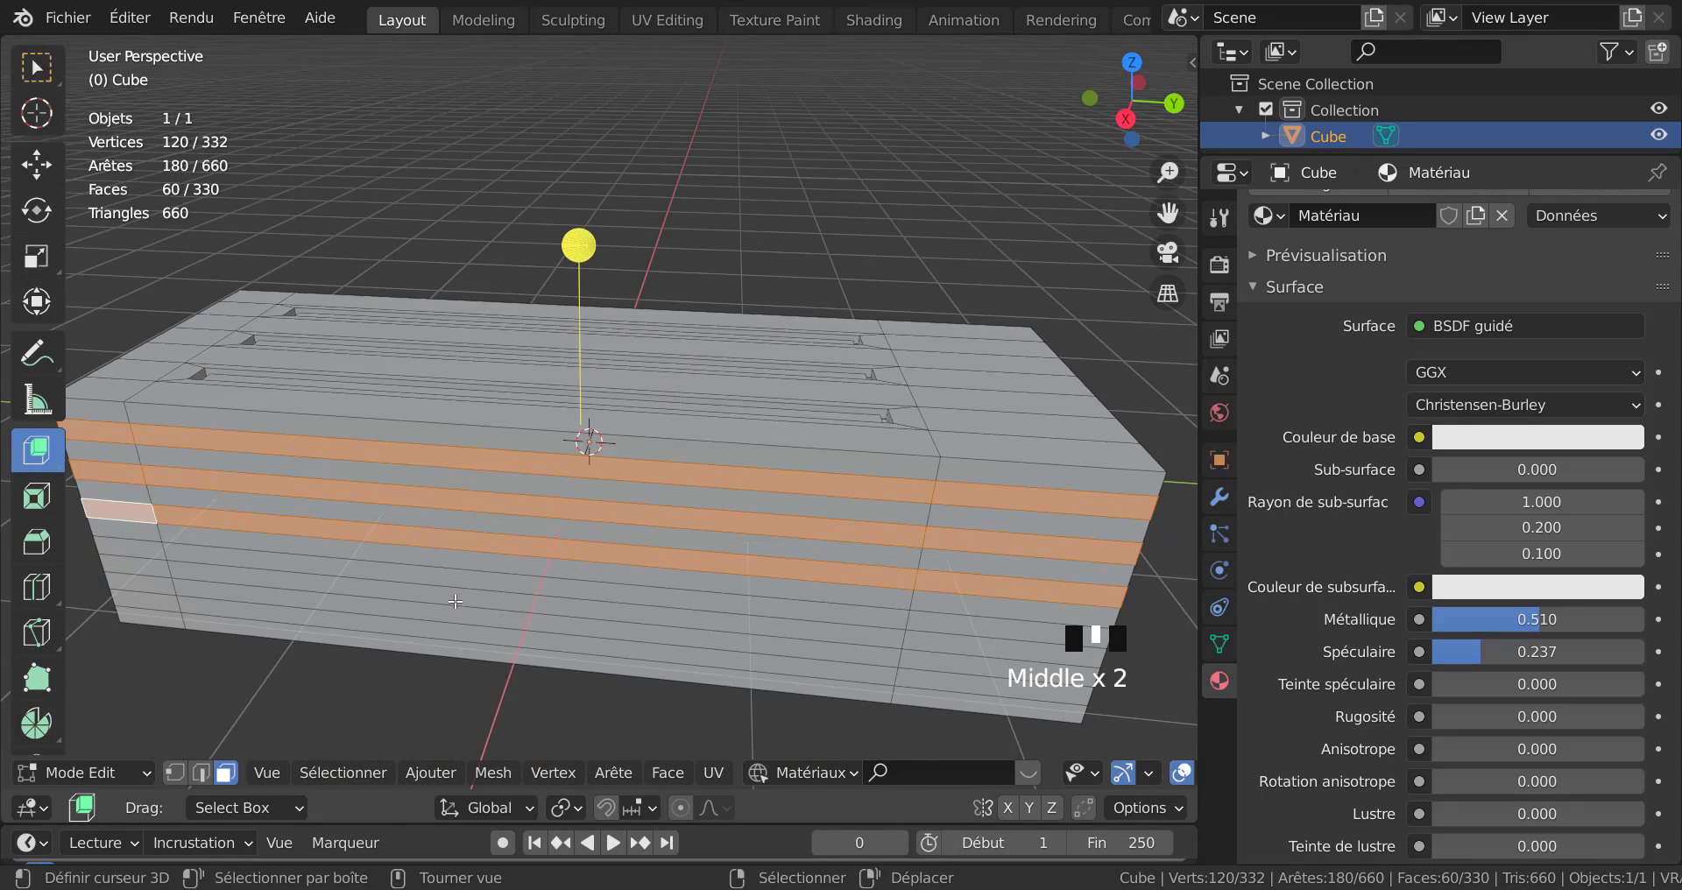
pyautogui.press('KP_1')
pyautogui.moveTo(951, 282); pyautogui.dragTo(715, 207, button='middle')
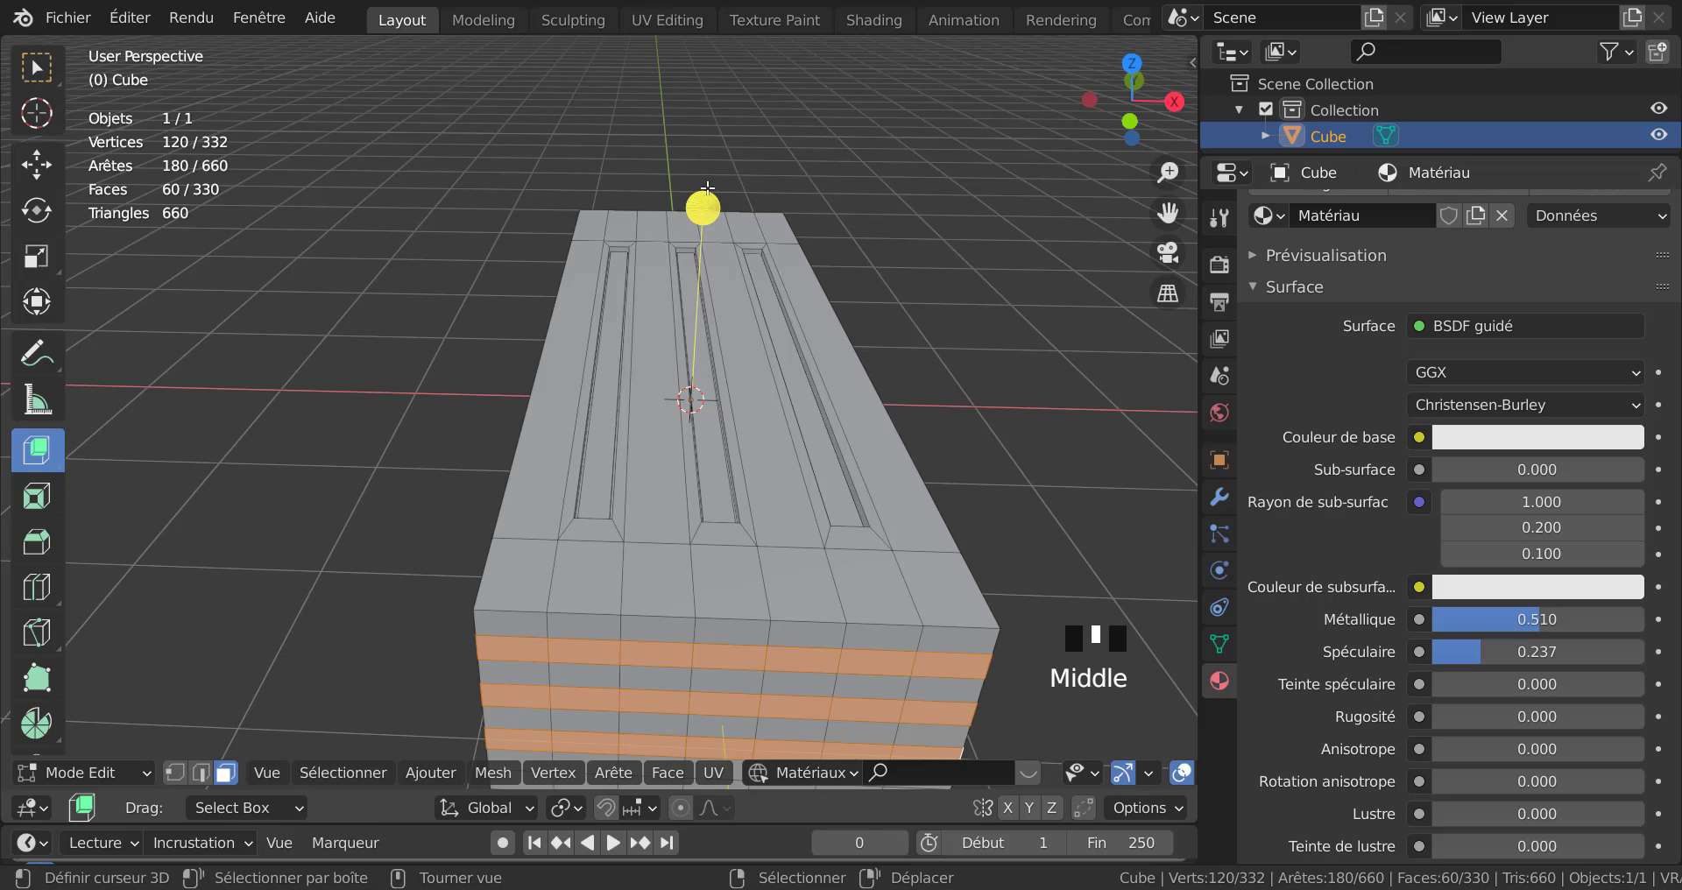
pyautogui.scroll(-2, 750, 385)
pyautogui.moveTo(1052, 390)
pyautogui.mouseDown(button='middle')
pyautogui.moveTo(736, 413)
pyautogui.moveTo(570, 456)
pyautogui.moveTo(464, 552)
pyautogui.moveTo(574, 526)
pyautogui.moveTo(701, 534)
pyautogui.moveTo(769, 431)
pyautogui.moveTo(607, 547)
pyautogui.mouseUp(button='middle')
pyautogui.press('c')
pyautogui.rightClick(607, 551)
pyautogui.scroll(-2, 439, 559)
pyautogui.moveTo(439, 560)
pyautogui.mouseDown(button='middle')
pyautogui.moveTo(910, 515)
pyautogui.moveTo(860, 524)
pyautogui.mouseUp(button='middle')
pyautogui.scroll(3, 910, 506)
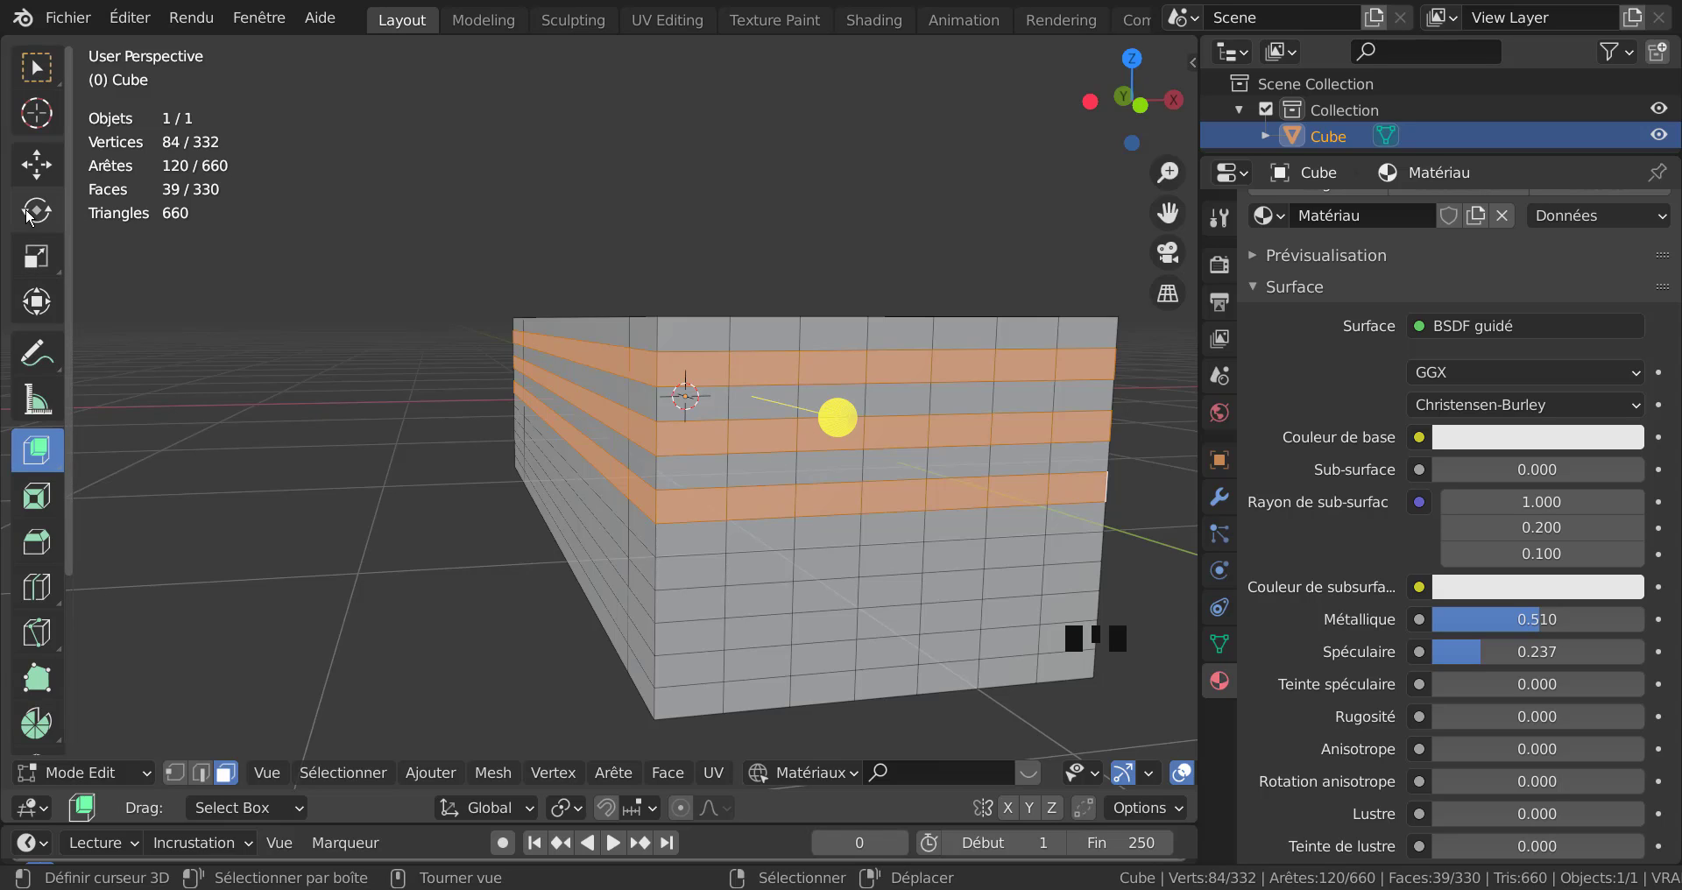
# Set the pivot point to Individual Origins and scale the three selected bands along Z to less than half their height.
pyautogui.click(37, 260)
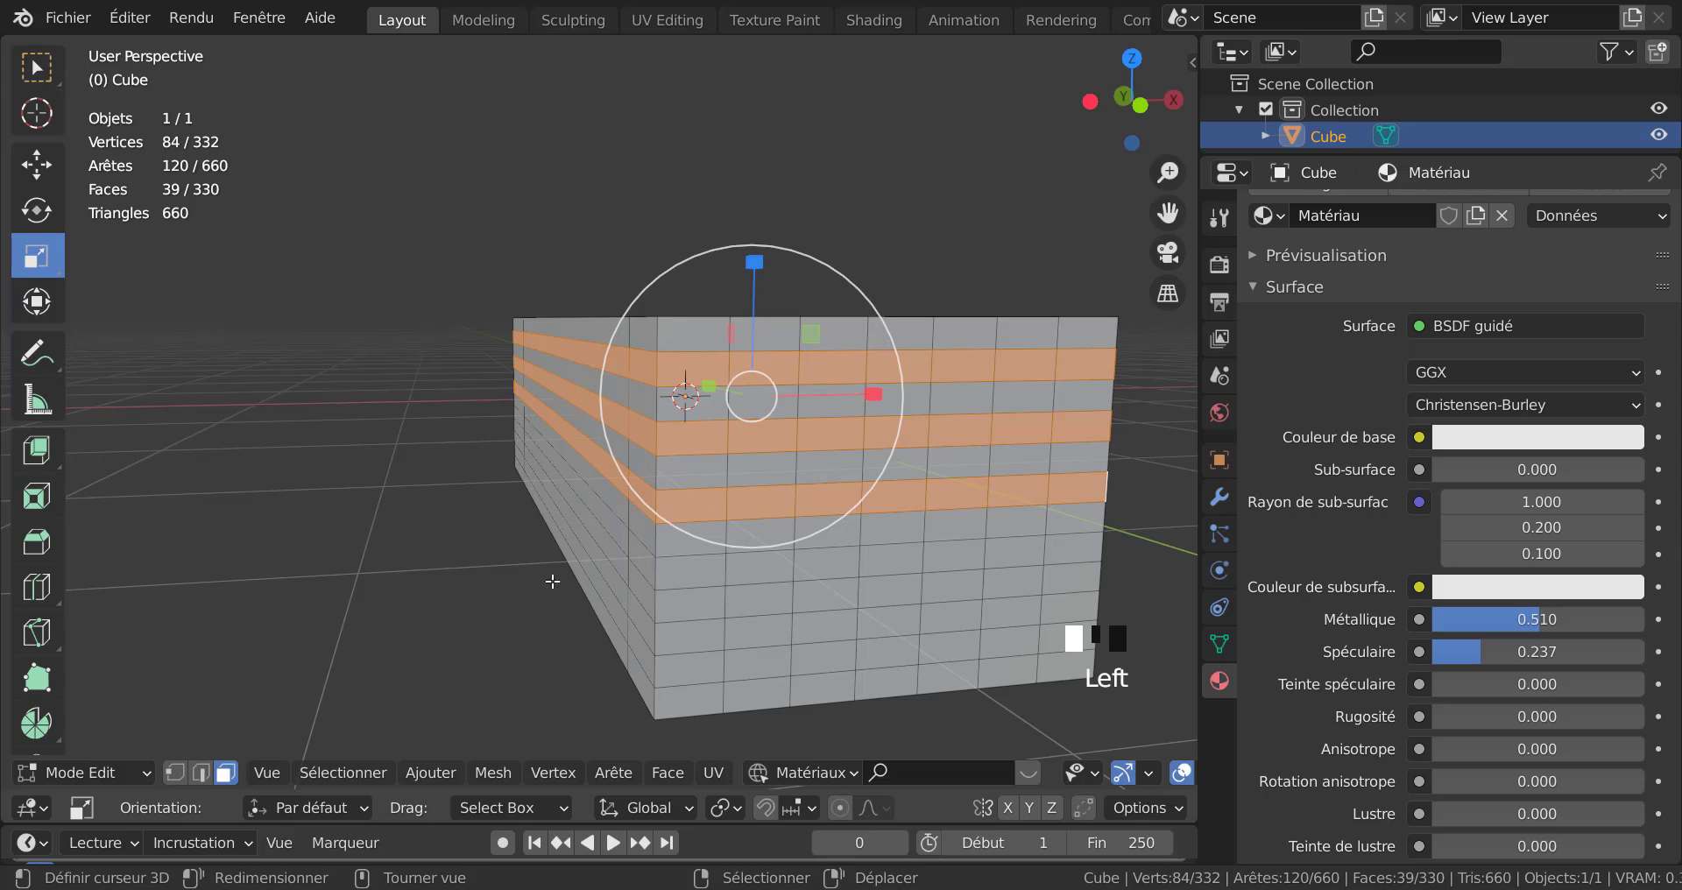
pyautogui.click(724, 807)
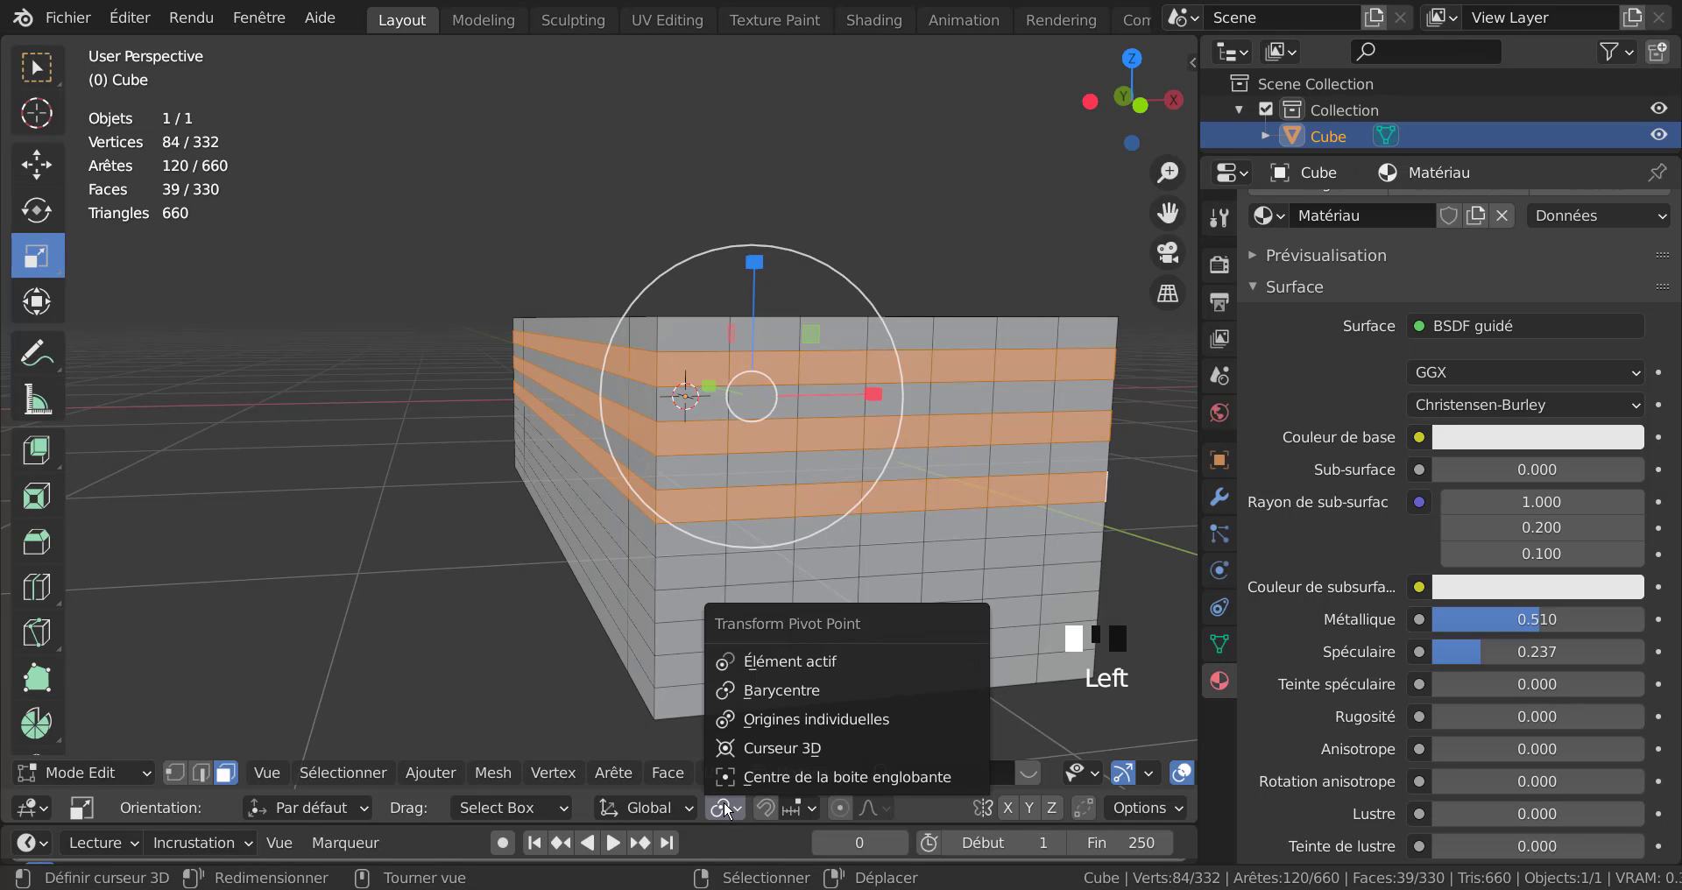
pyautogui.click(796, 722)
pyautogui.moveTo(753, 263); pyautogui.dragTo(728, 364)
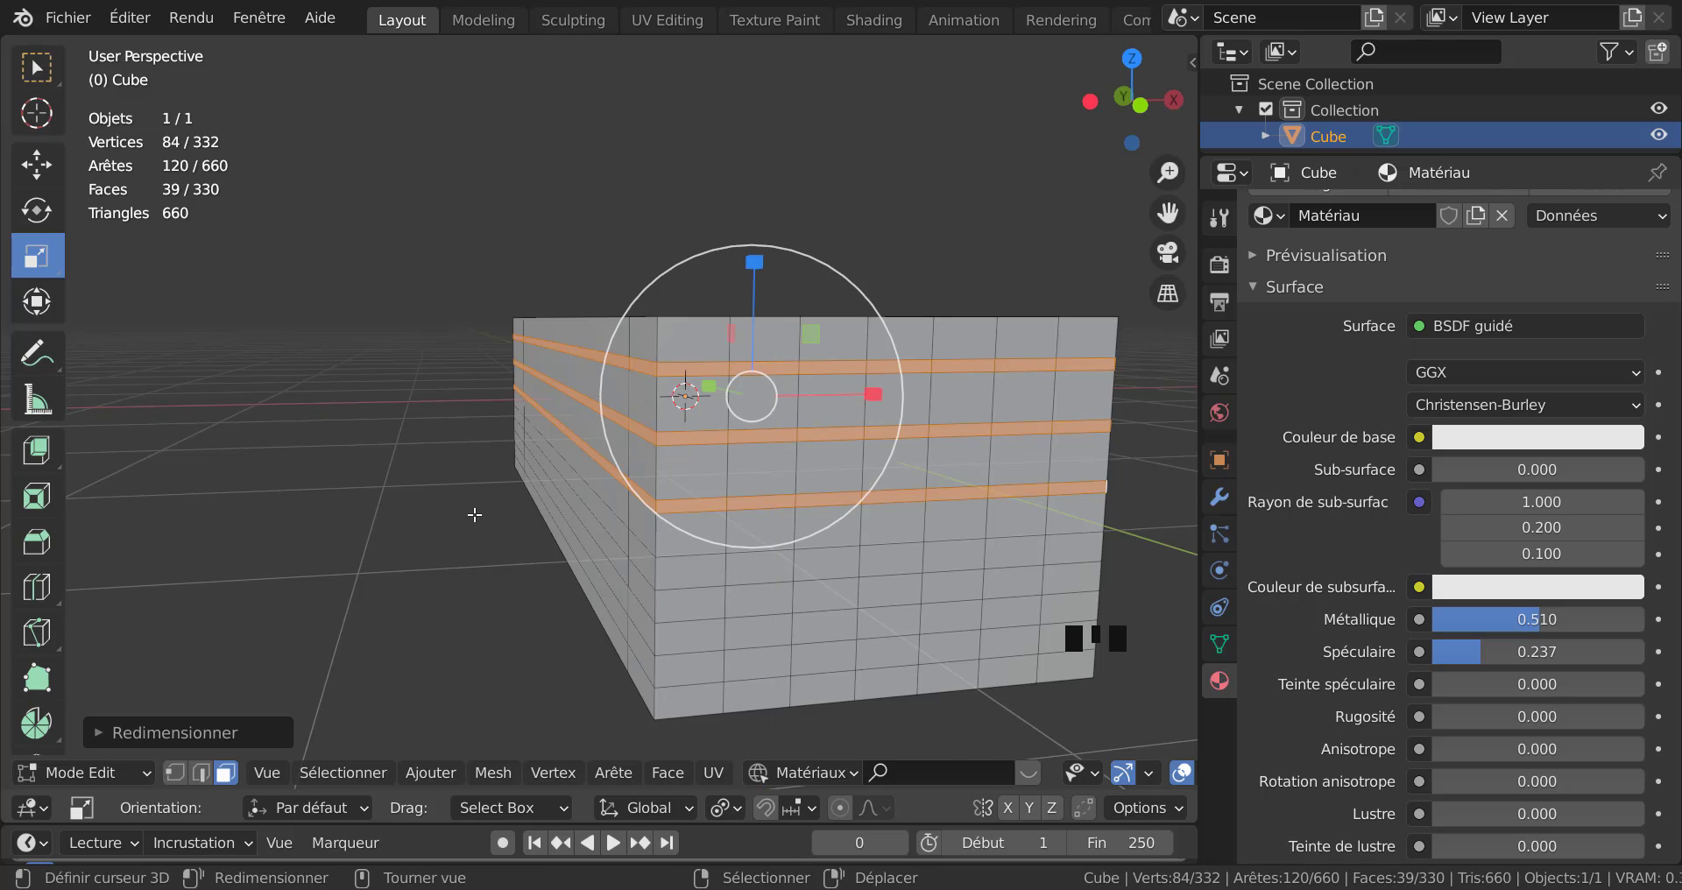
# Add an emissive ceiling strip face to the selection and assign the Emission material to the selected faces.
pyautogui.moveTo(474, 514); pyautogui.dragTo(849, 641, button='middle')
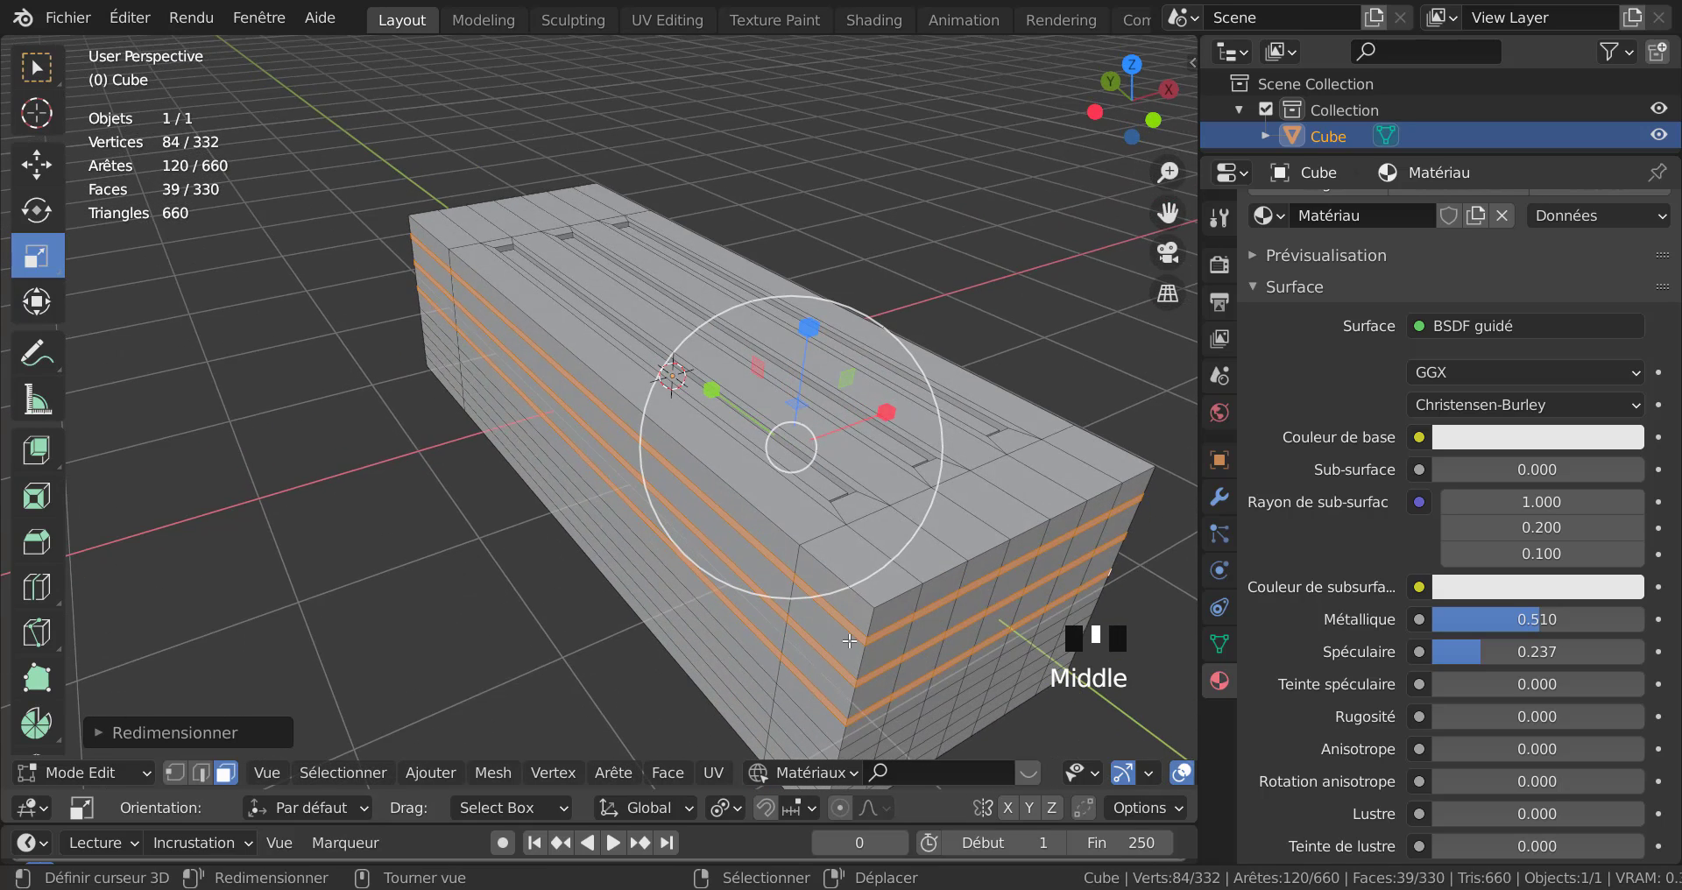
pyautogui.scroll(3, 849, 640)
pyautogui.moveTo(641, 594); pyautogui.dragTo(727, 457, button='middle')
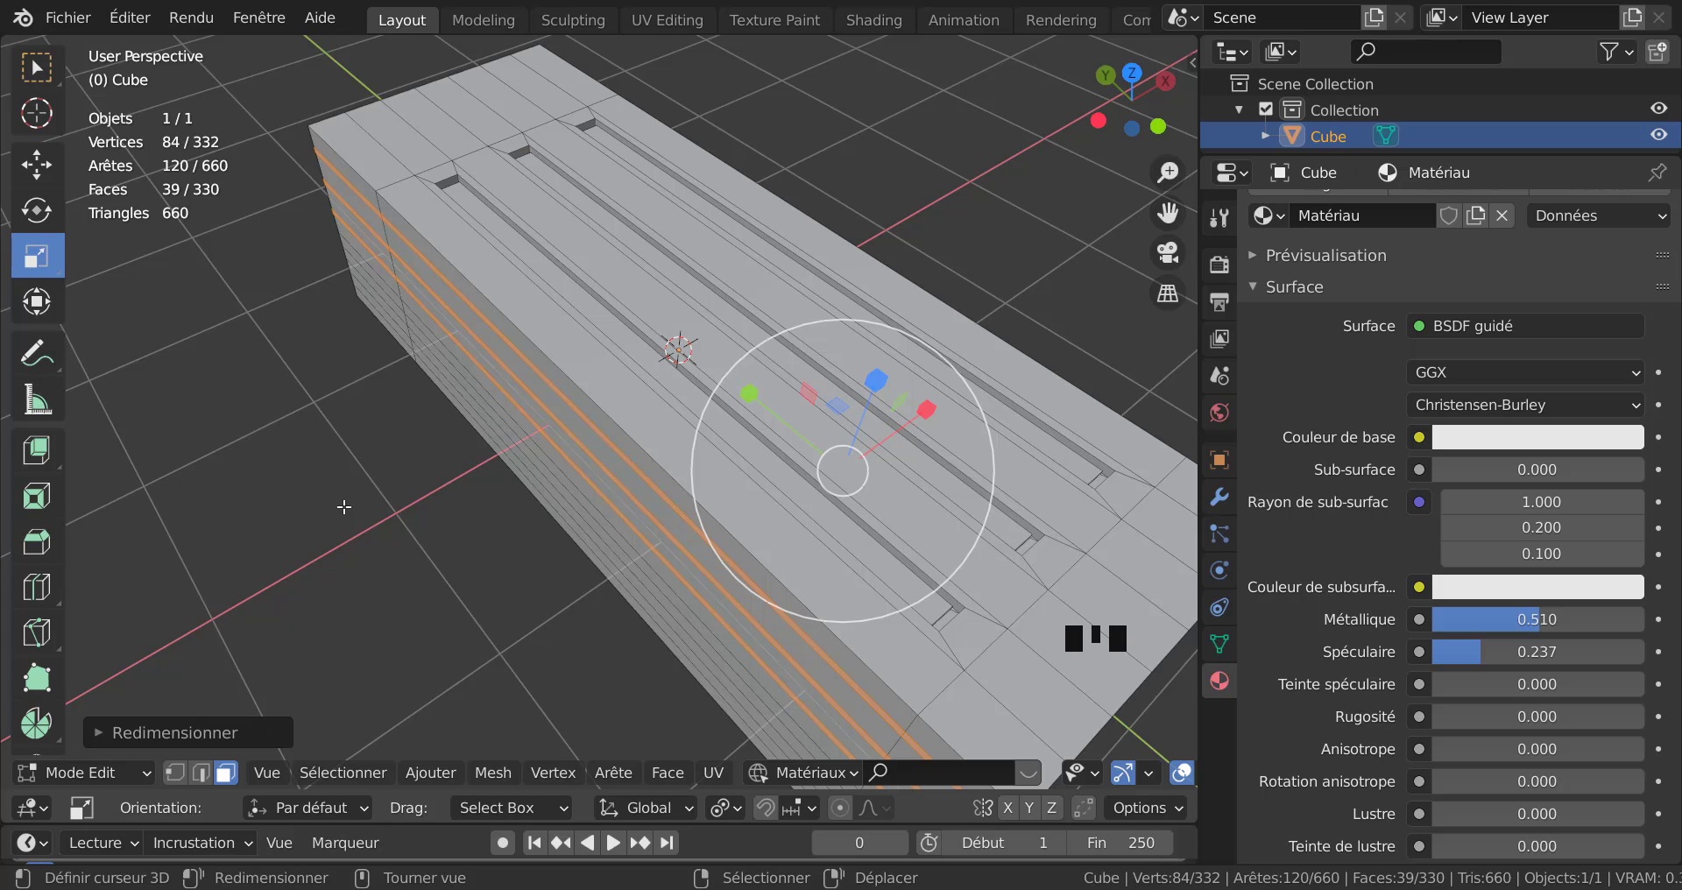
pyautogui.keyDown('shift'); pyautogui.rightClick(683, 382); pyautogui.keyUp('shift')
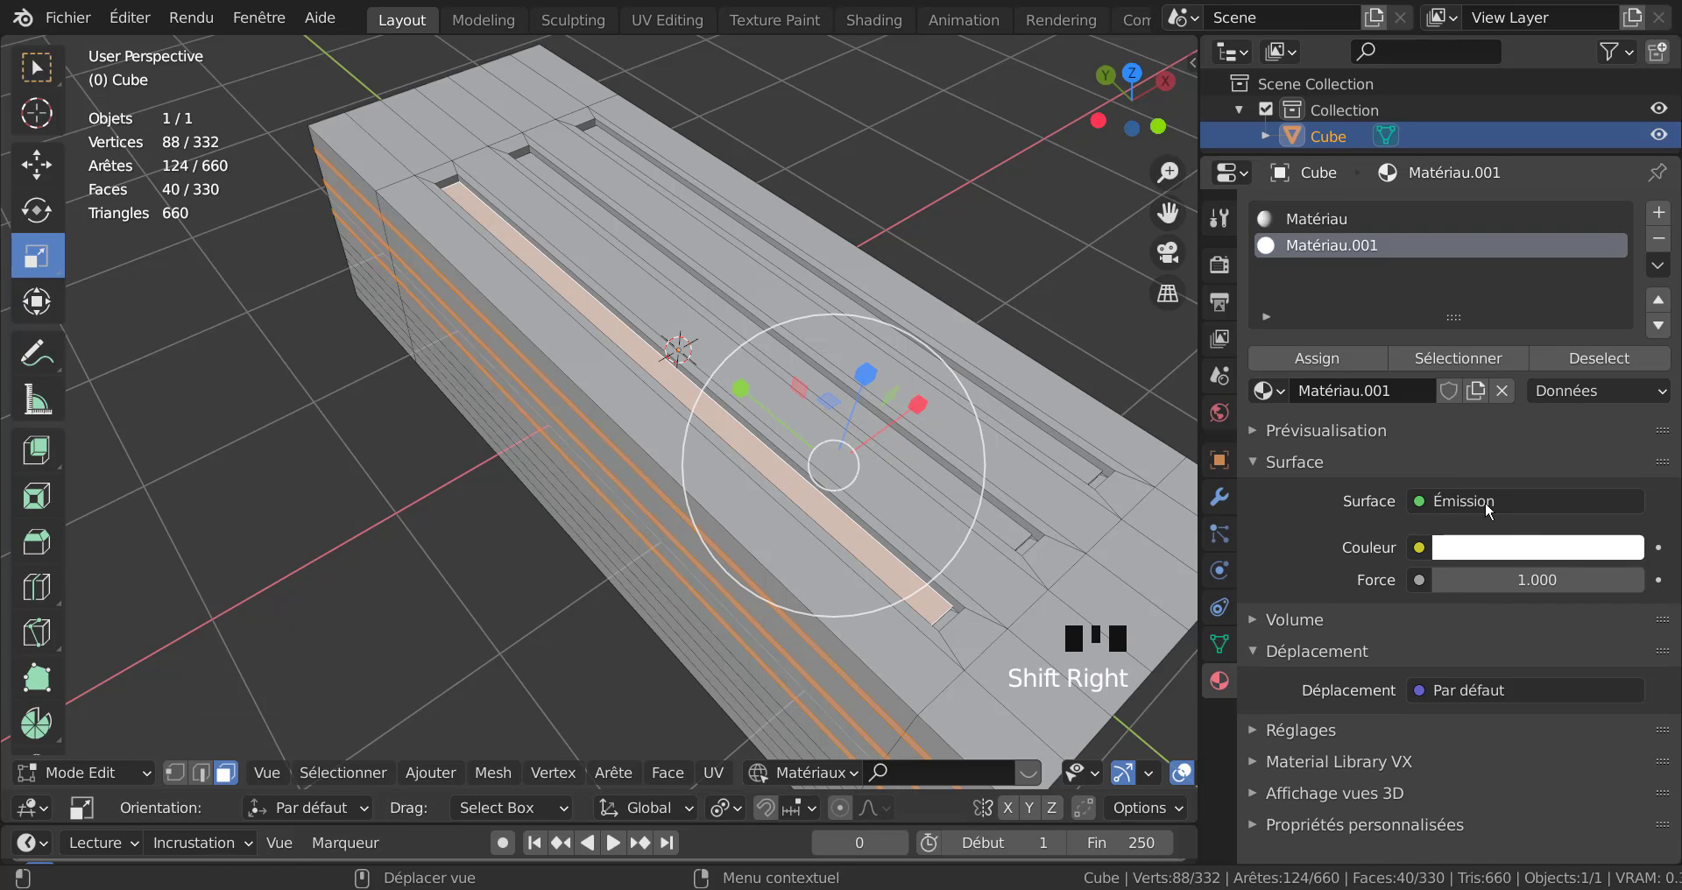
pyautogui.scroll(3, 791, 397)
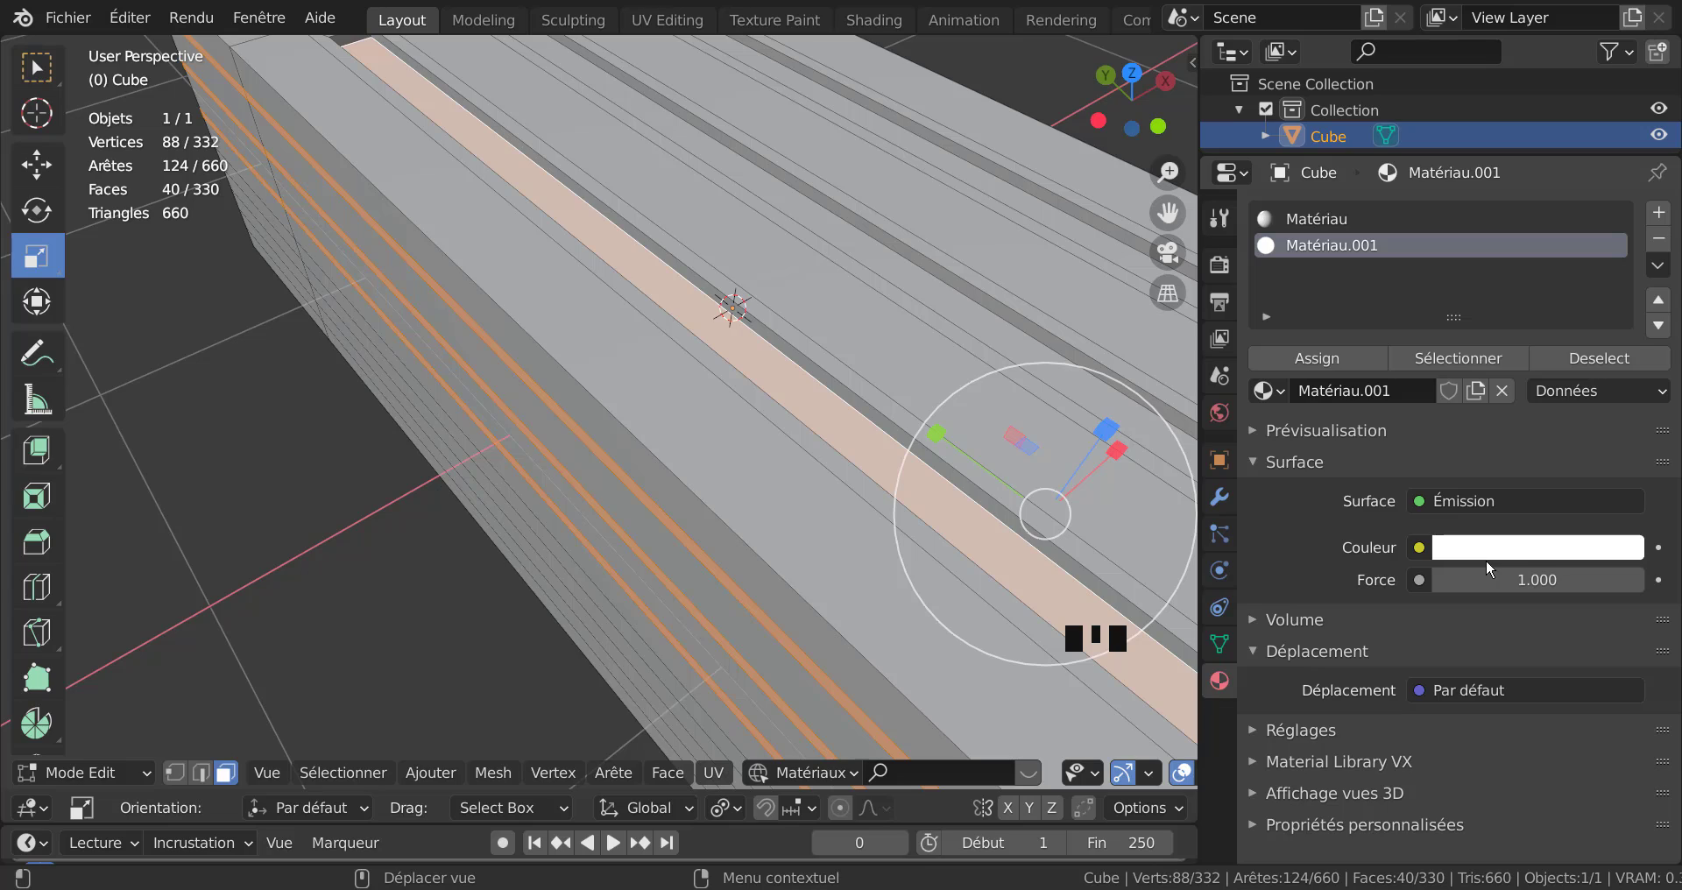
pyautogui.click(1322, 354)
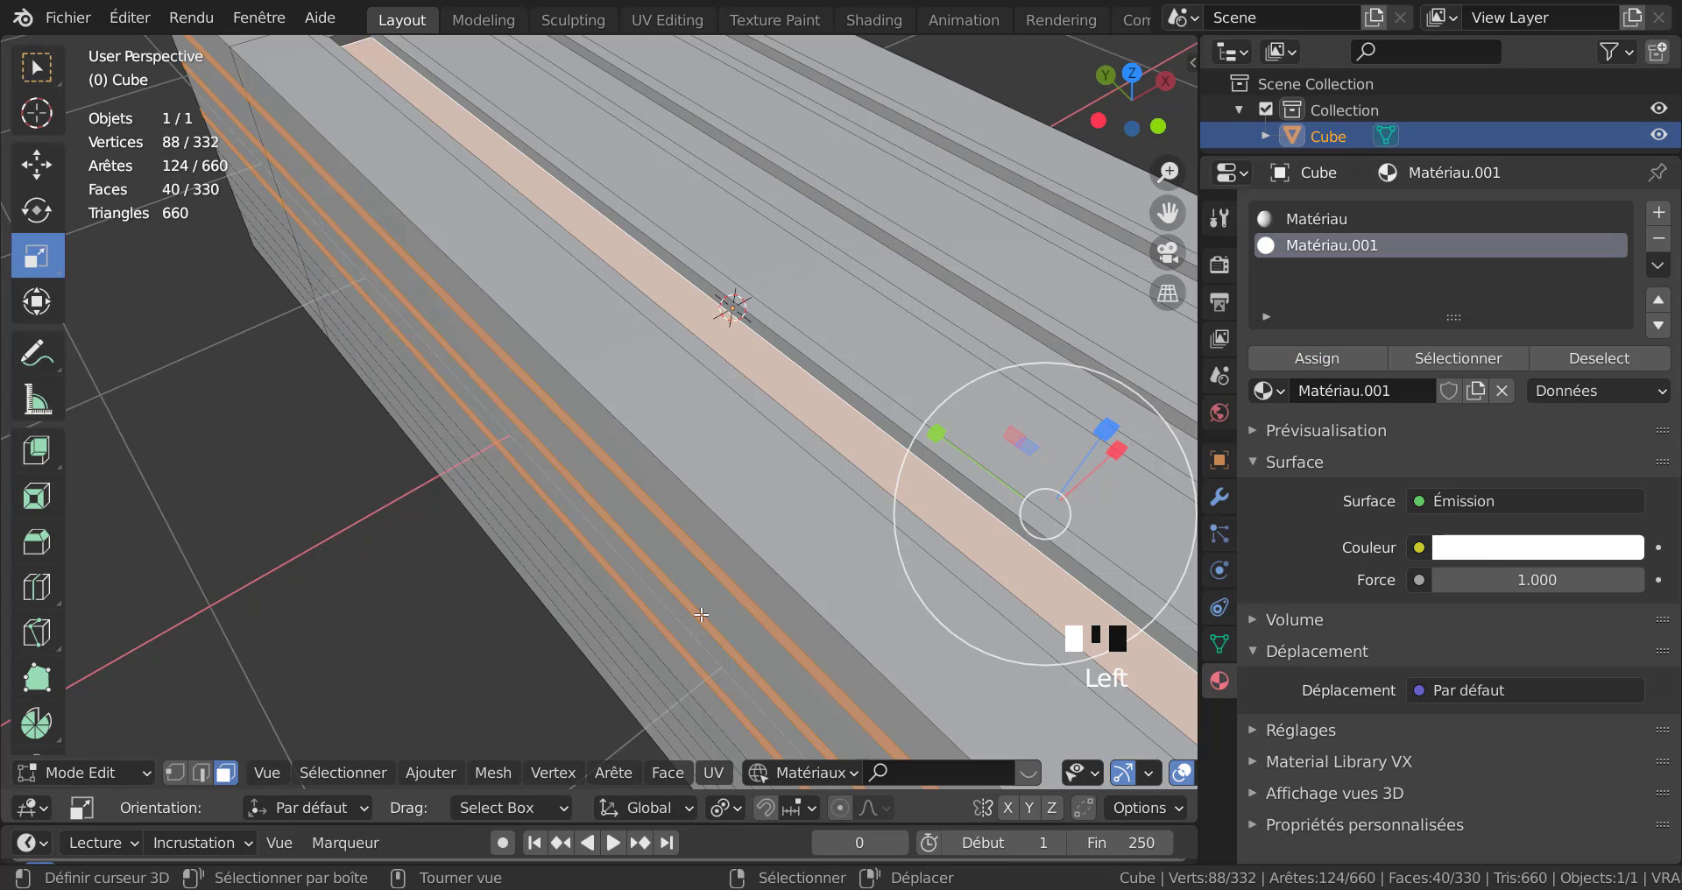
# From inside the room, assign the Emission material to the wall bands again, switch to rendered shading and leave Edit Mode.
pyautogui.moveTo(702, 614); pyautogui.dragTo(517, 561, button='middle')
pyautogui.scroll(-3, 515, 559)
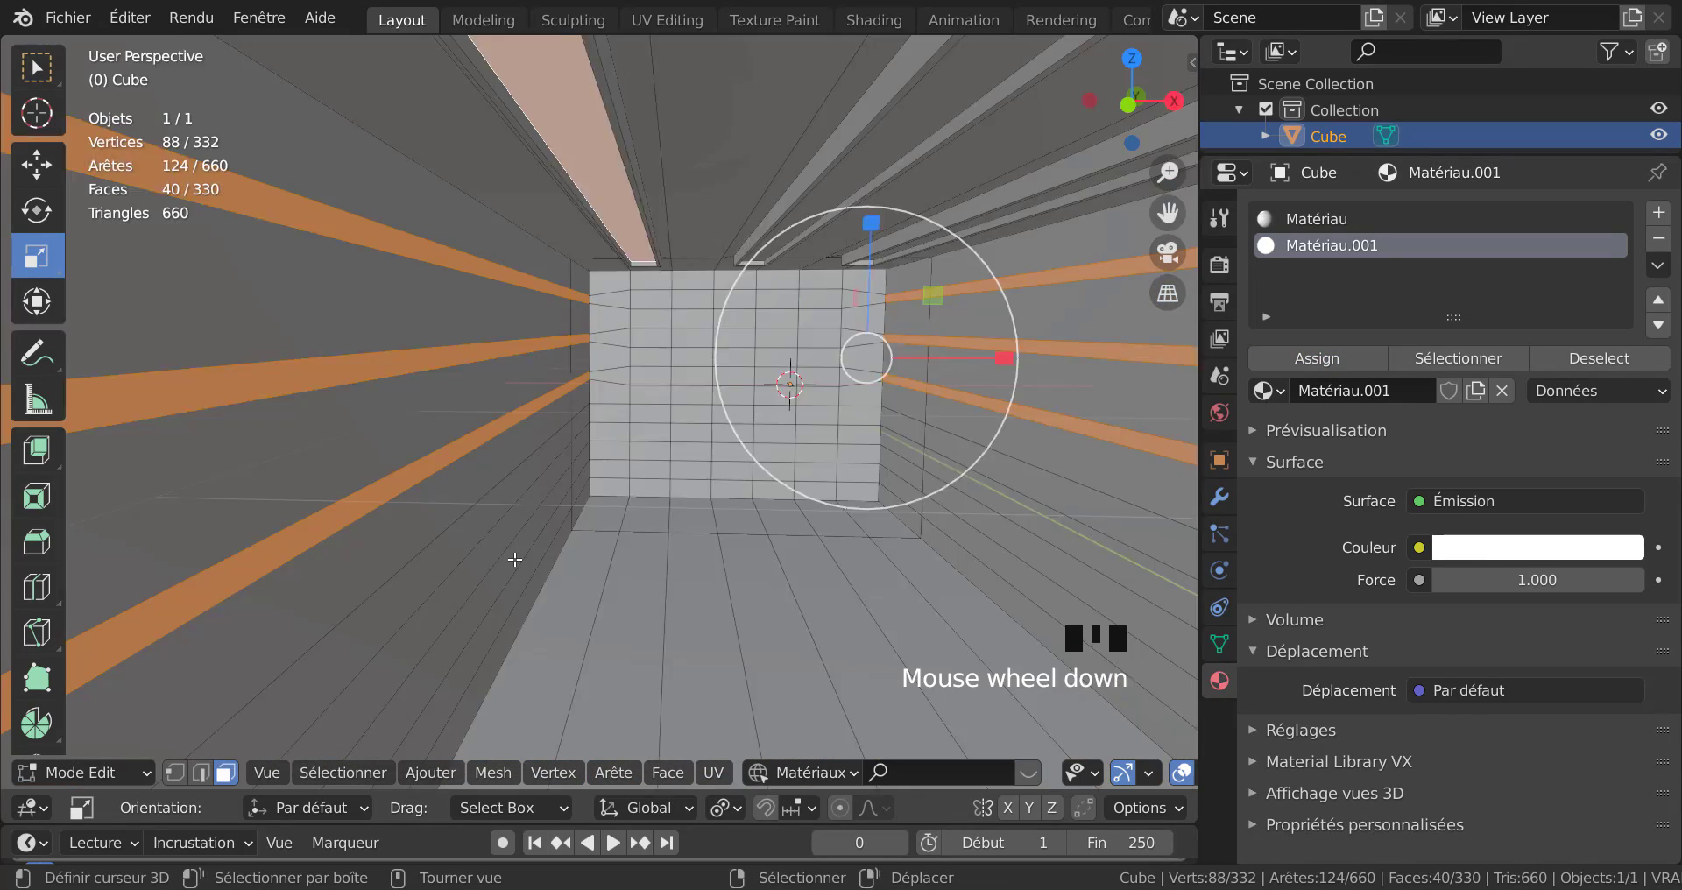
pyautogui.scroll(2, 514, 559)
pyautogui.press('Tab')
pyautogui.press('Tab')
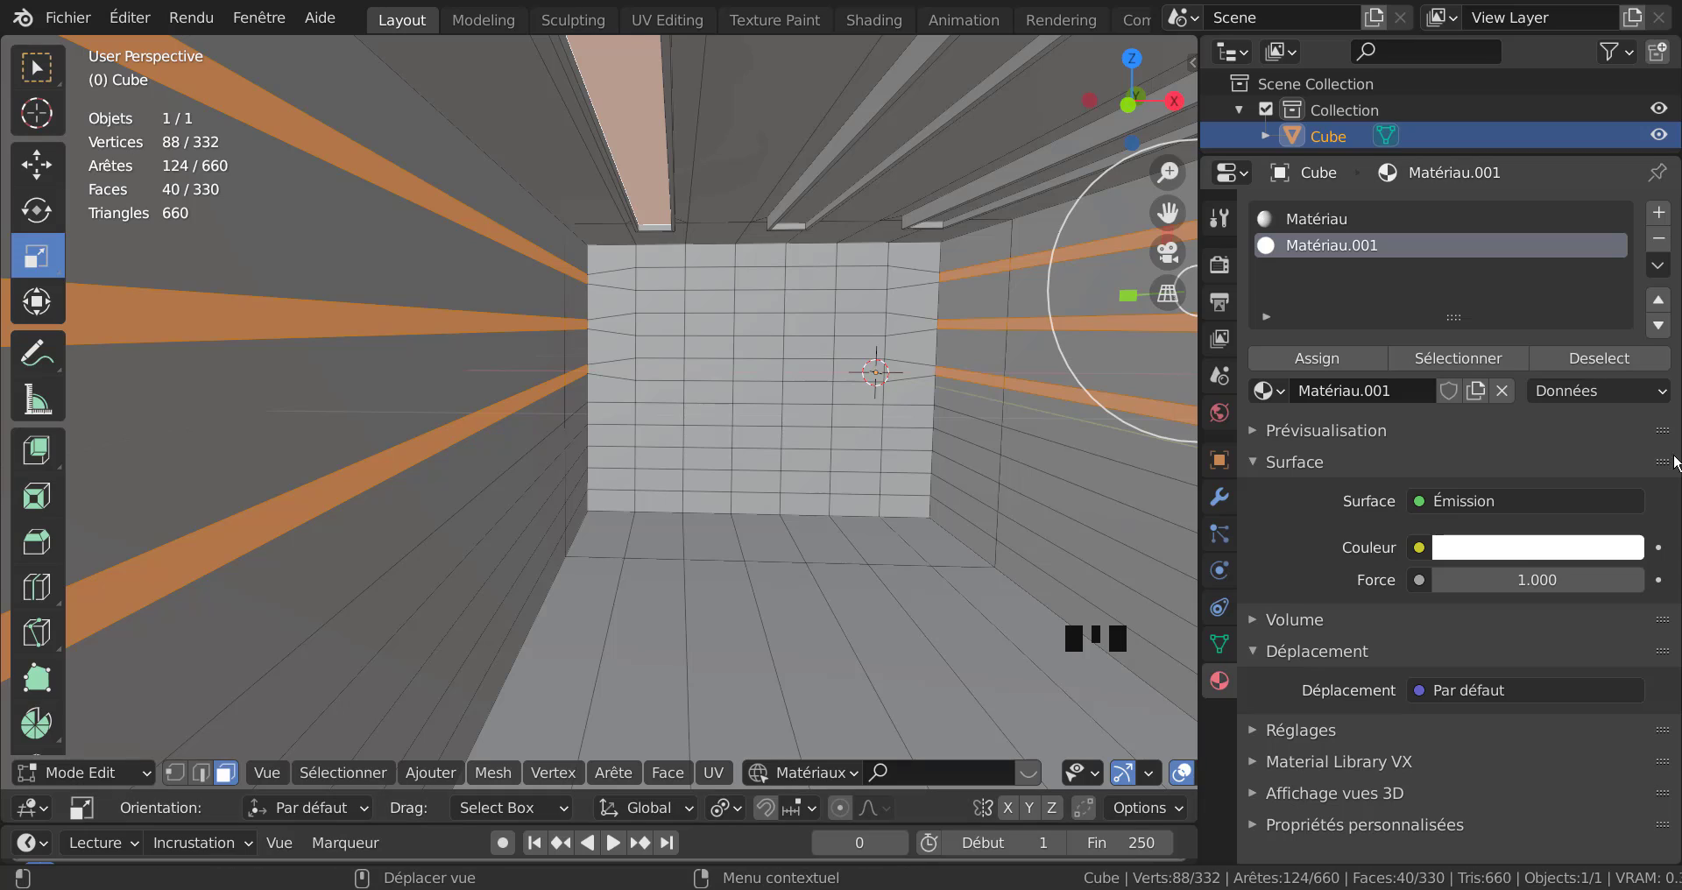
pyautogui.click(1316, 359)
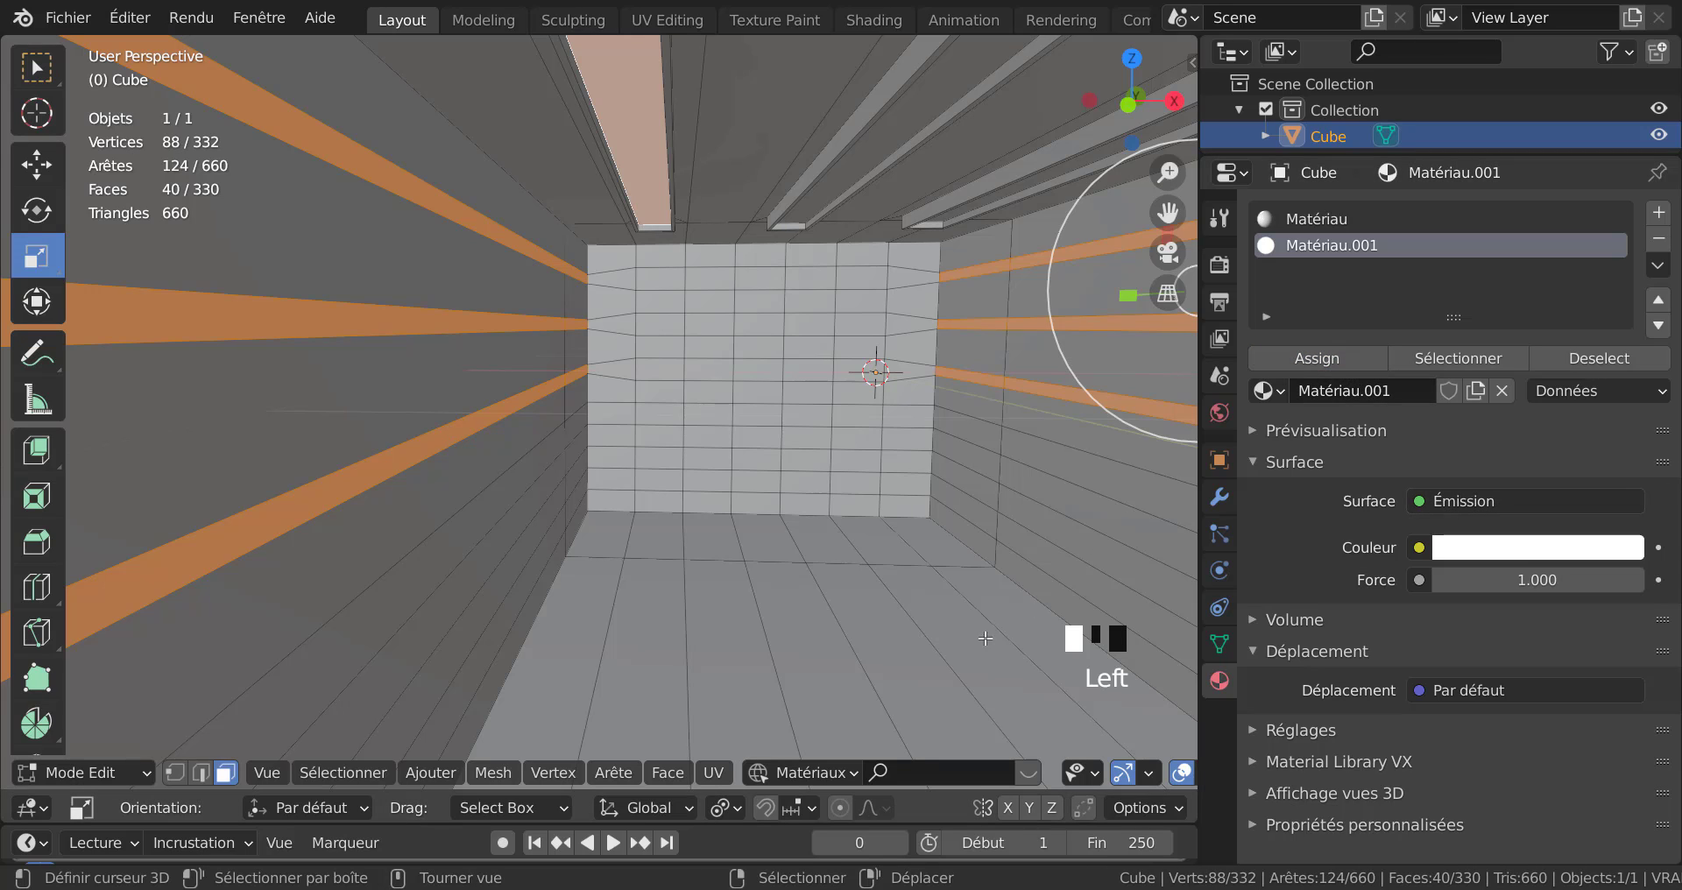
pyautogui.scroll(-10, 1082, 775)
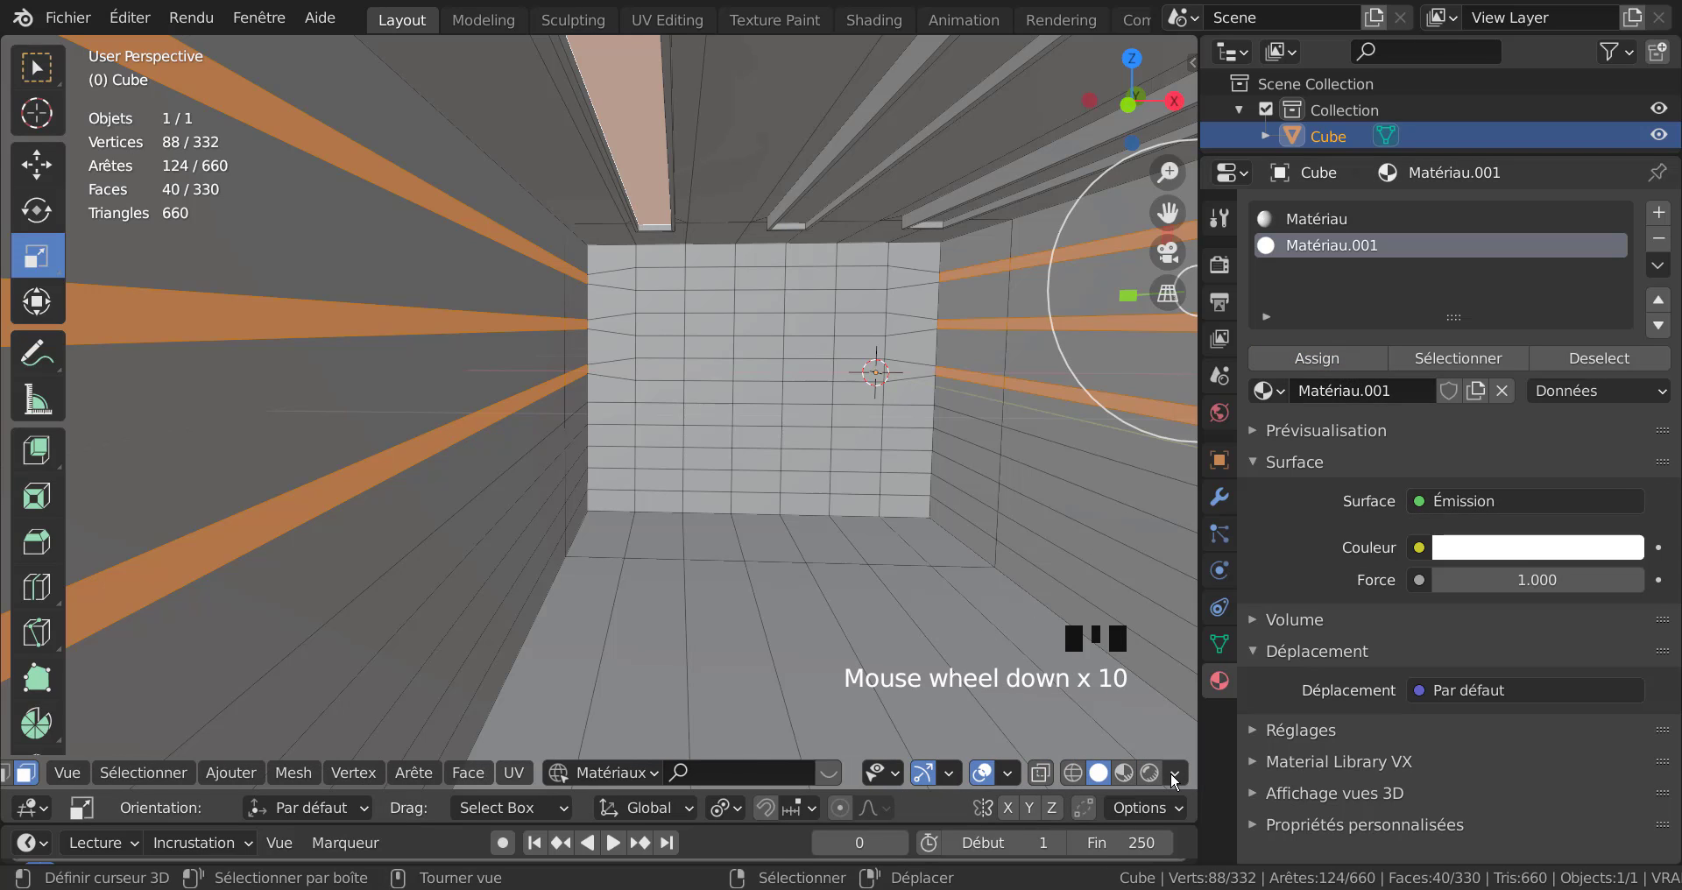
pyautogui.click(1150, 772)
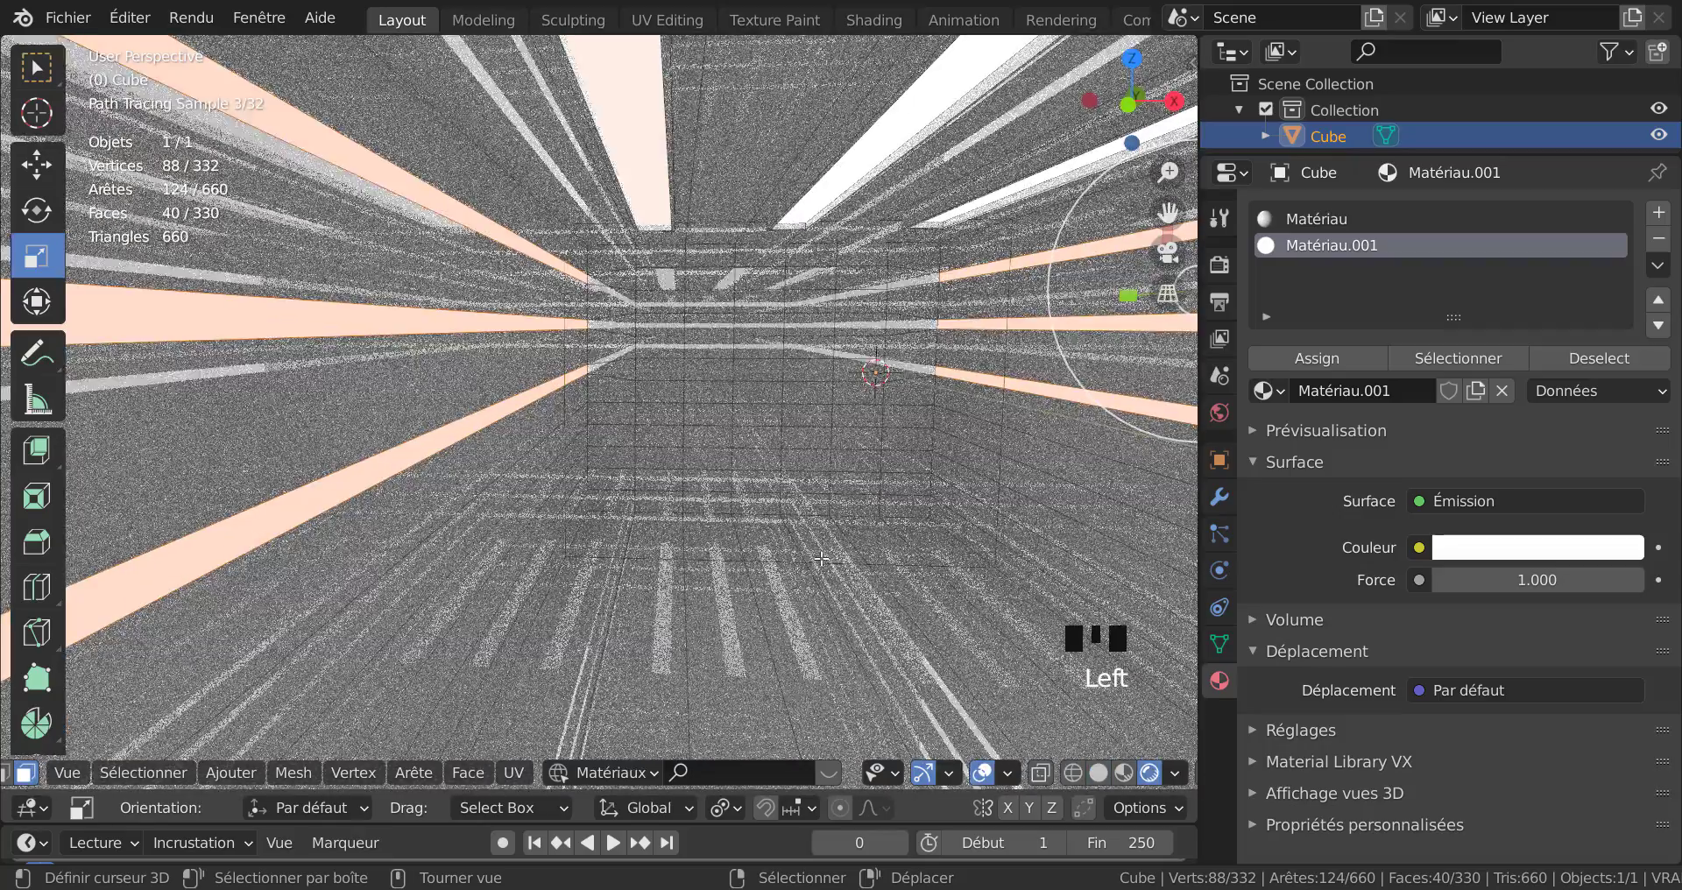
pyautogui.press('Tab')
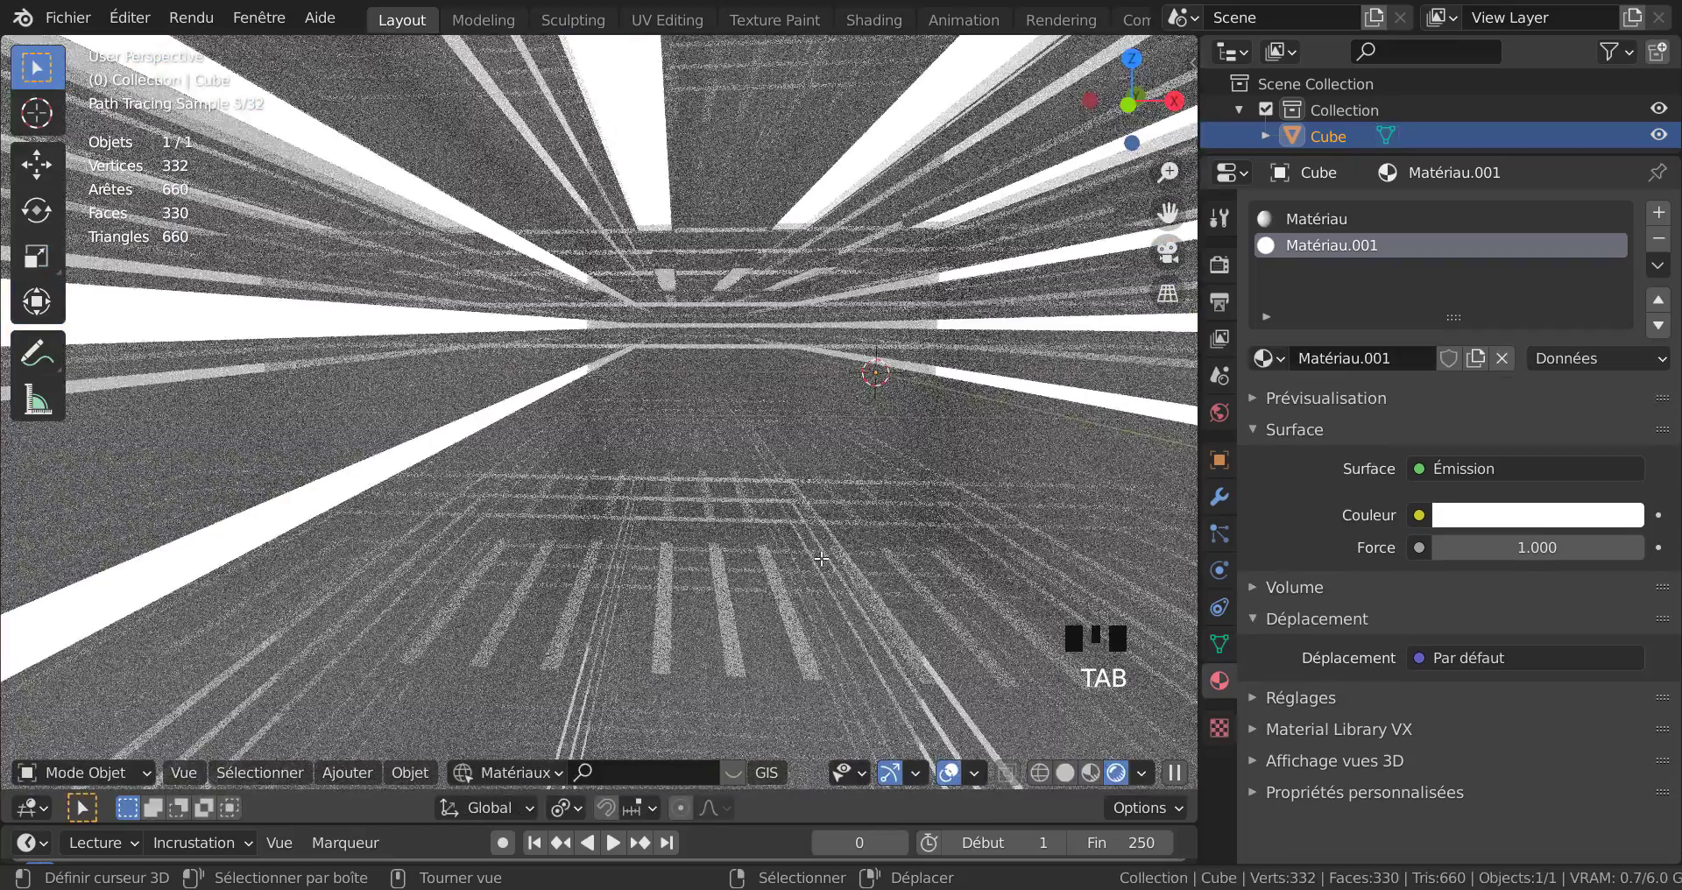
# Try a strength of 0.700 for the light strips' Emission material and return it to 1.000.
pyautogui.scroll(-3, 822, 558)
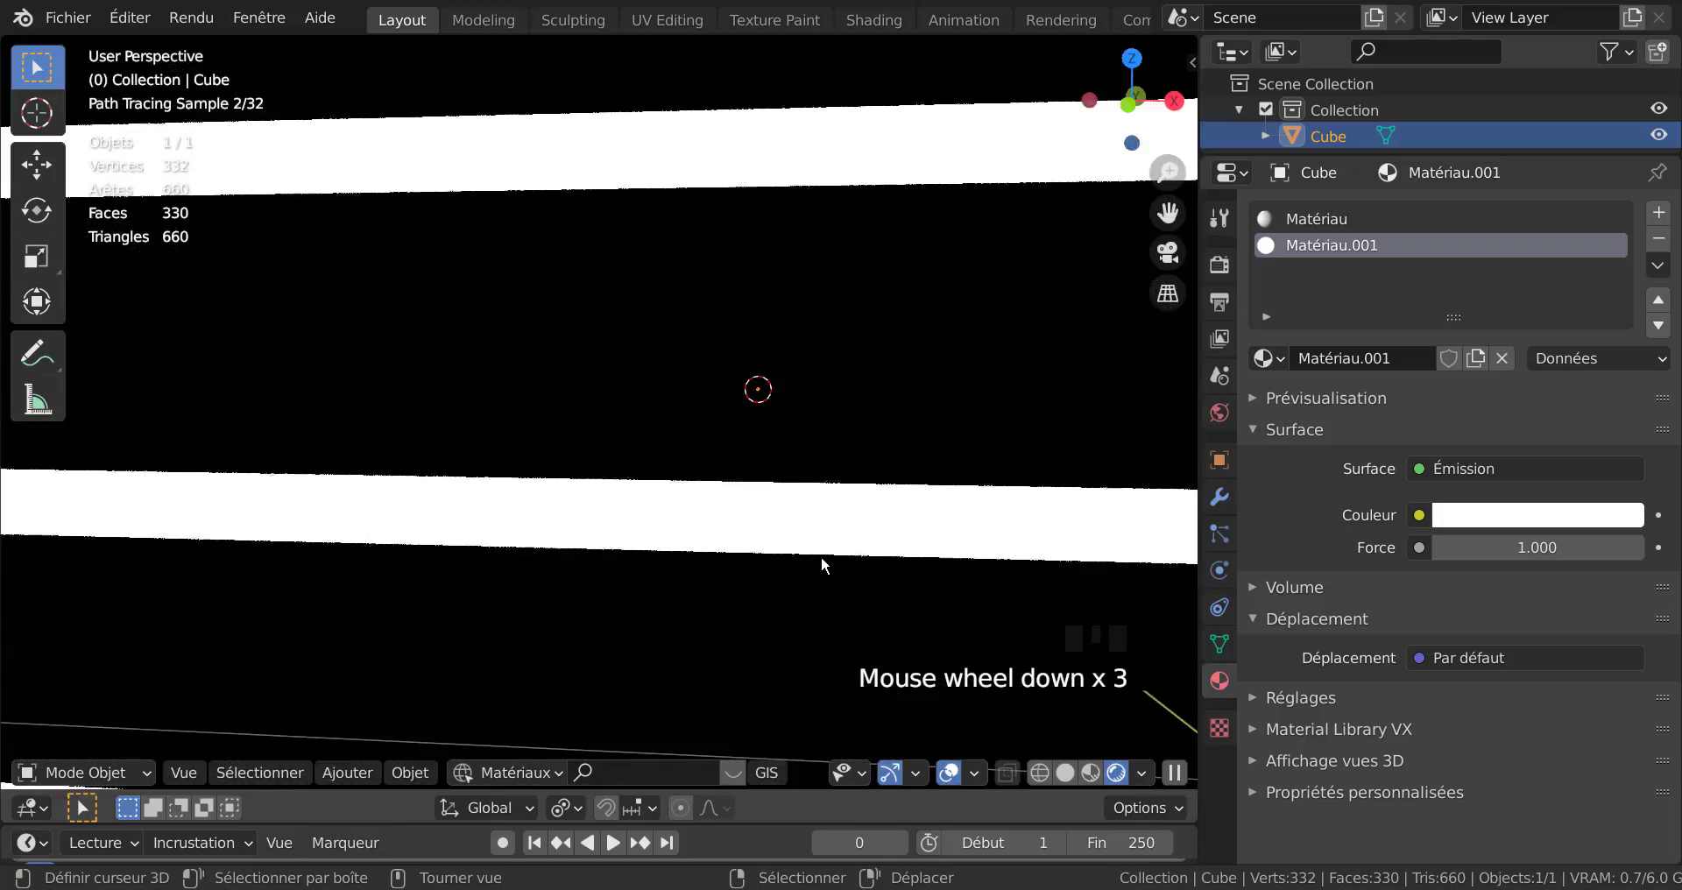
pyautogui.scroll(4, 821, 558)
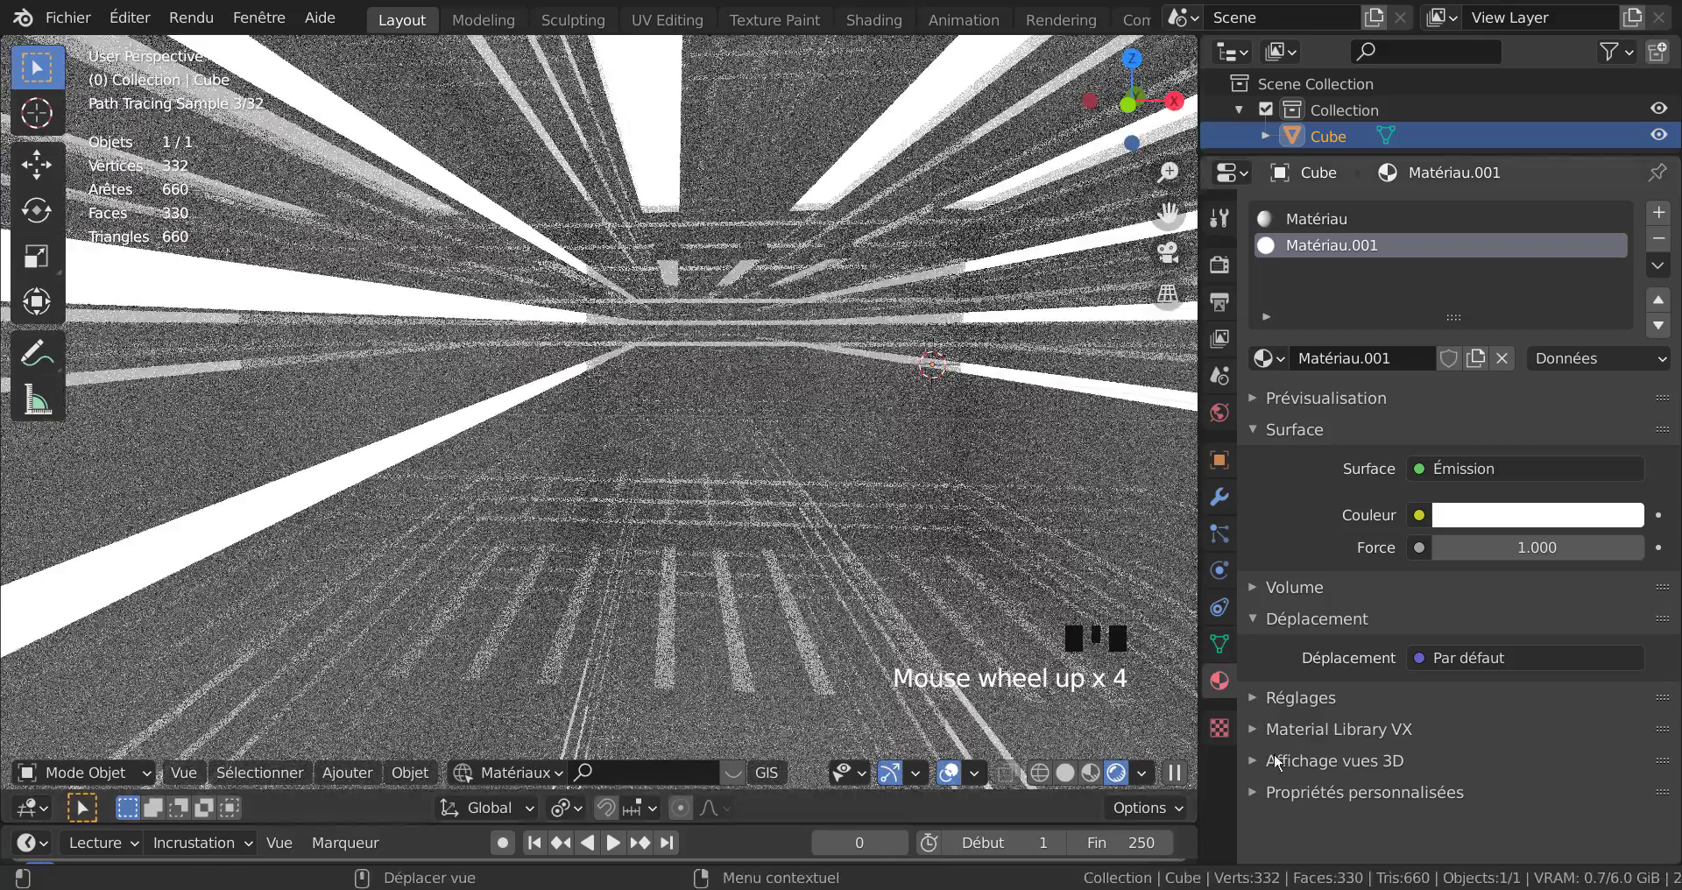
pyautogui.click(1525, 556)
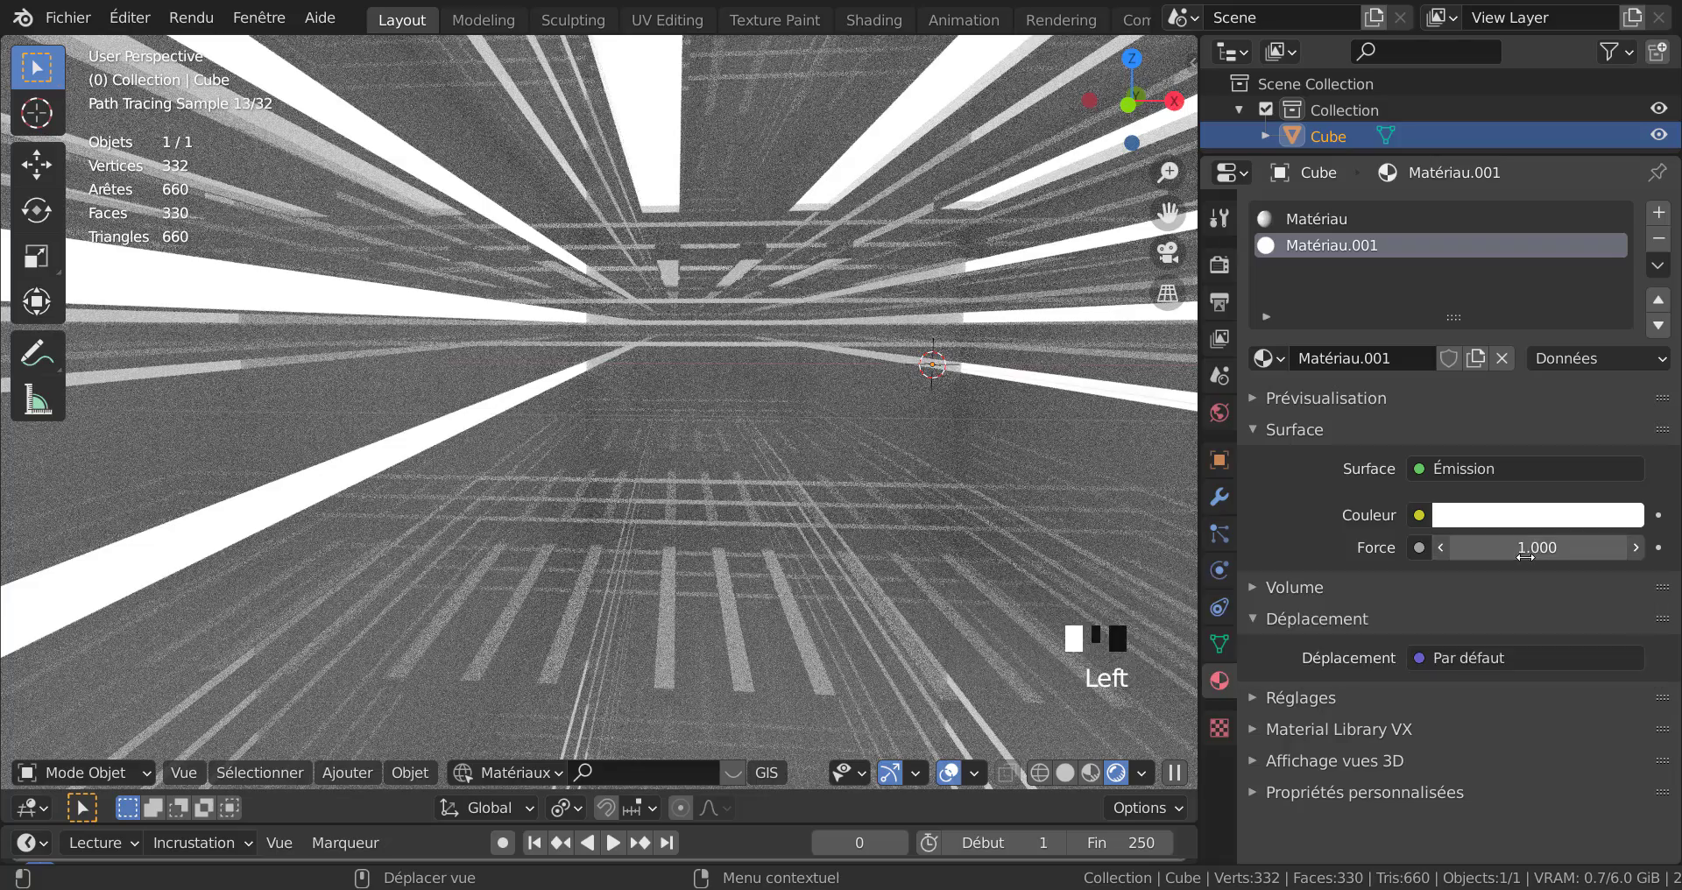
pyautogui.moveTo(1525, 548); pyautogui.dragTo(1489, 547)
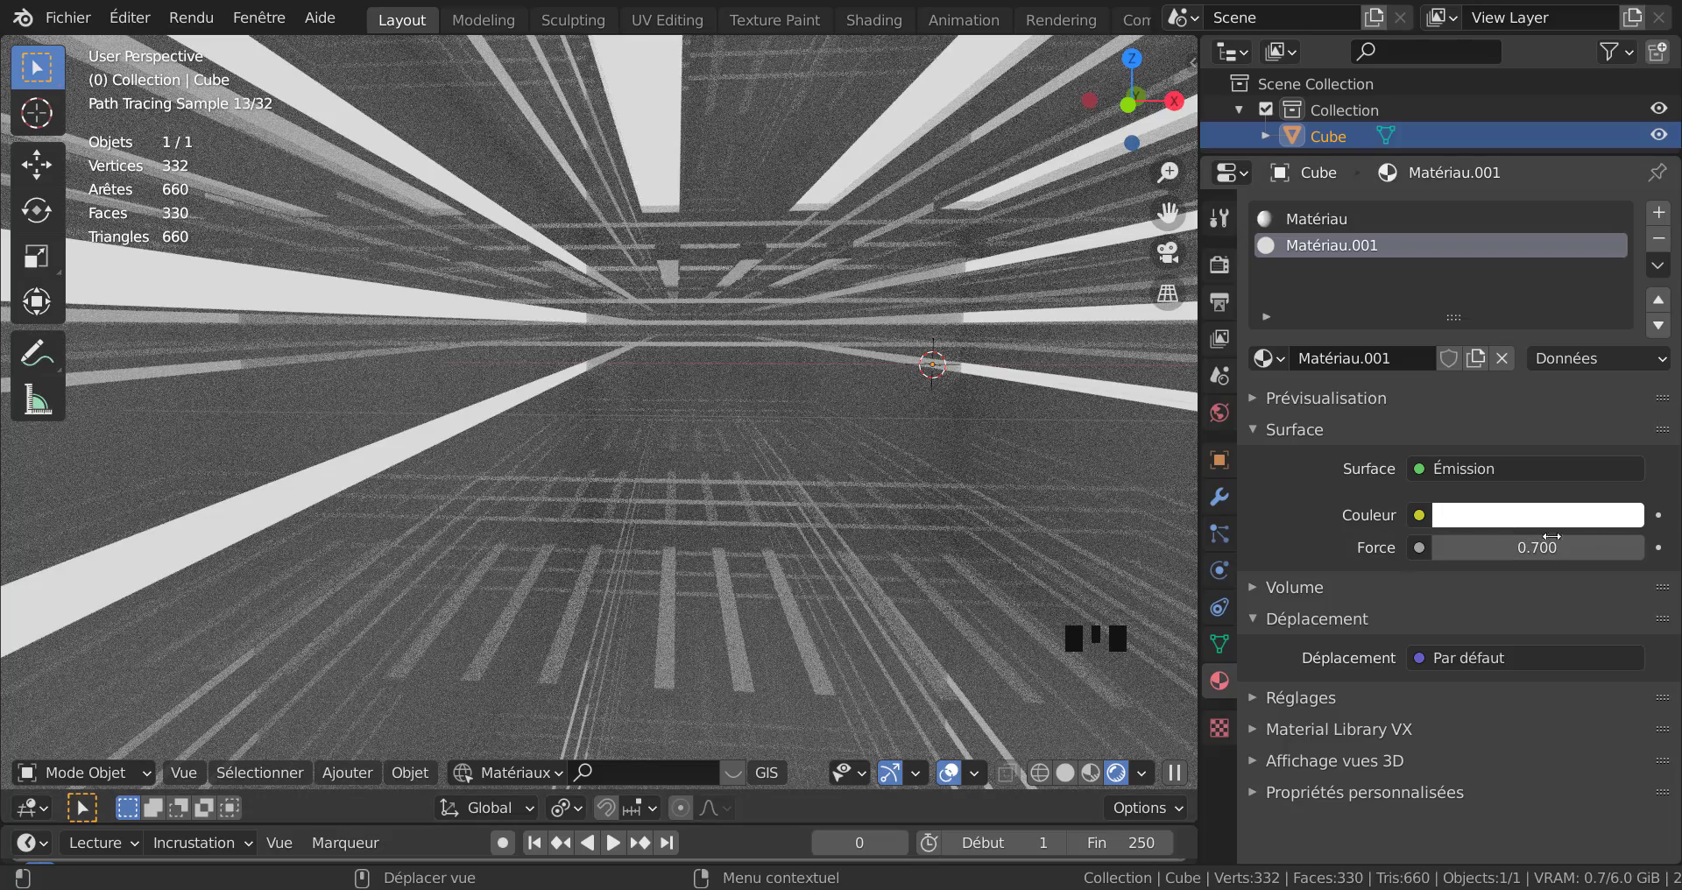
pyautogui.click(1634, 547)
pyautogui.click(1634, 547)
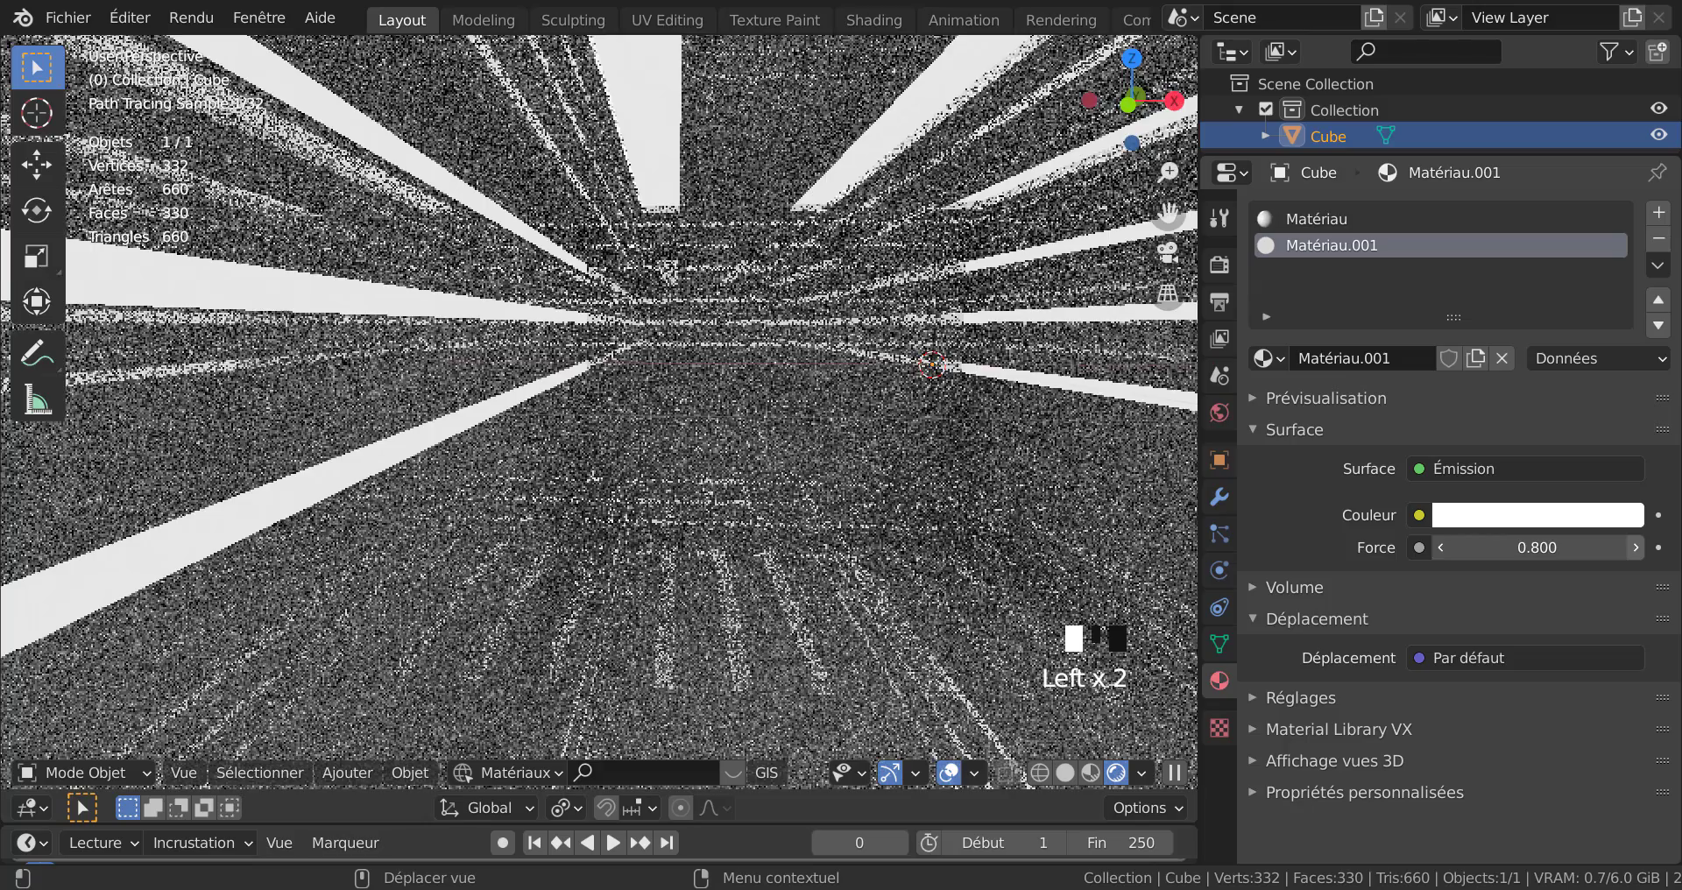
pyautogui.click(1635, 548)
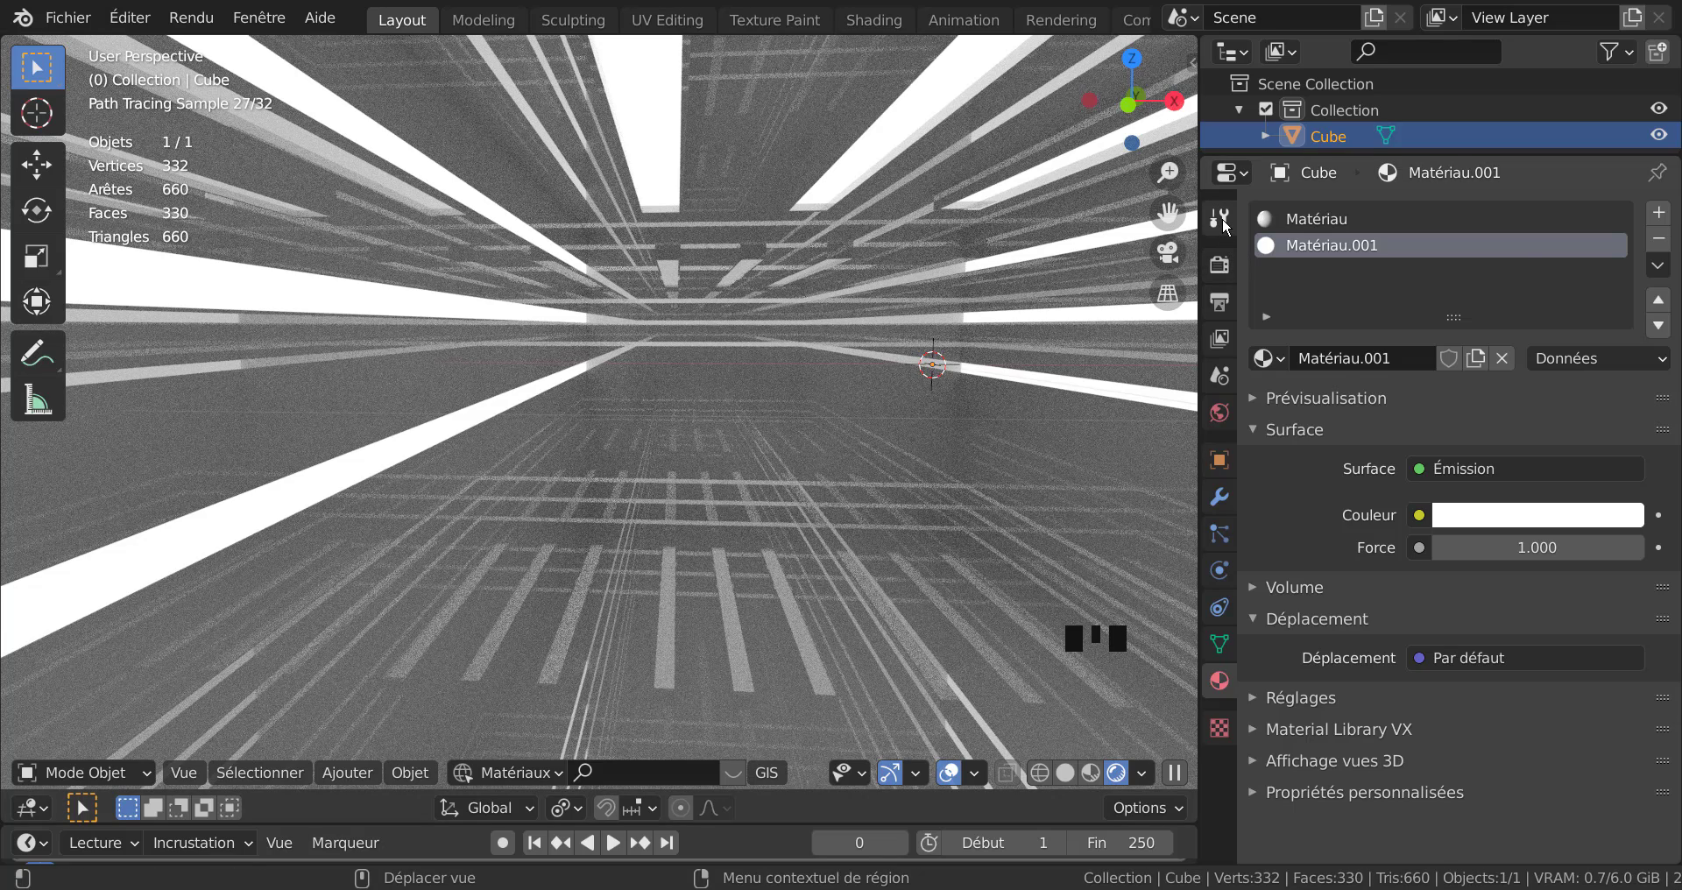
# Enable denoising in the Cycles sampling settings, using NLM for the final render and OptiX for the 3D viewport.
pyautogui.click(1219, 266)
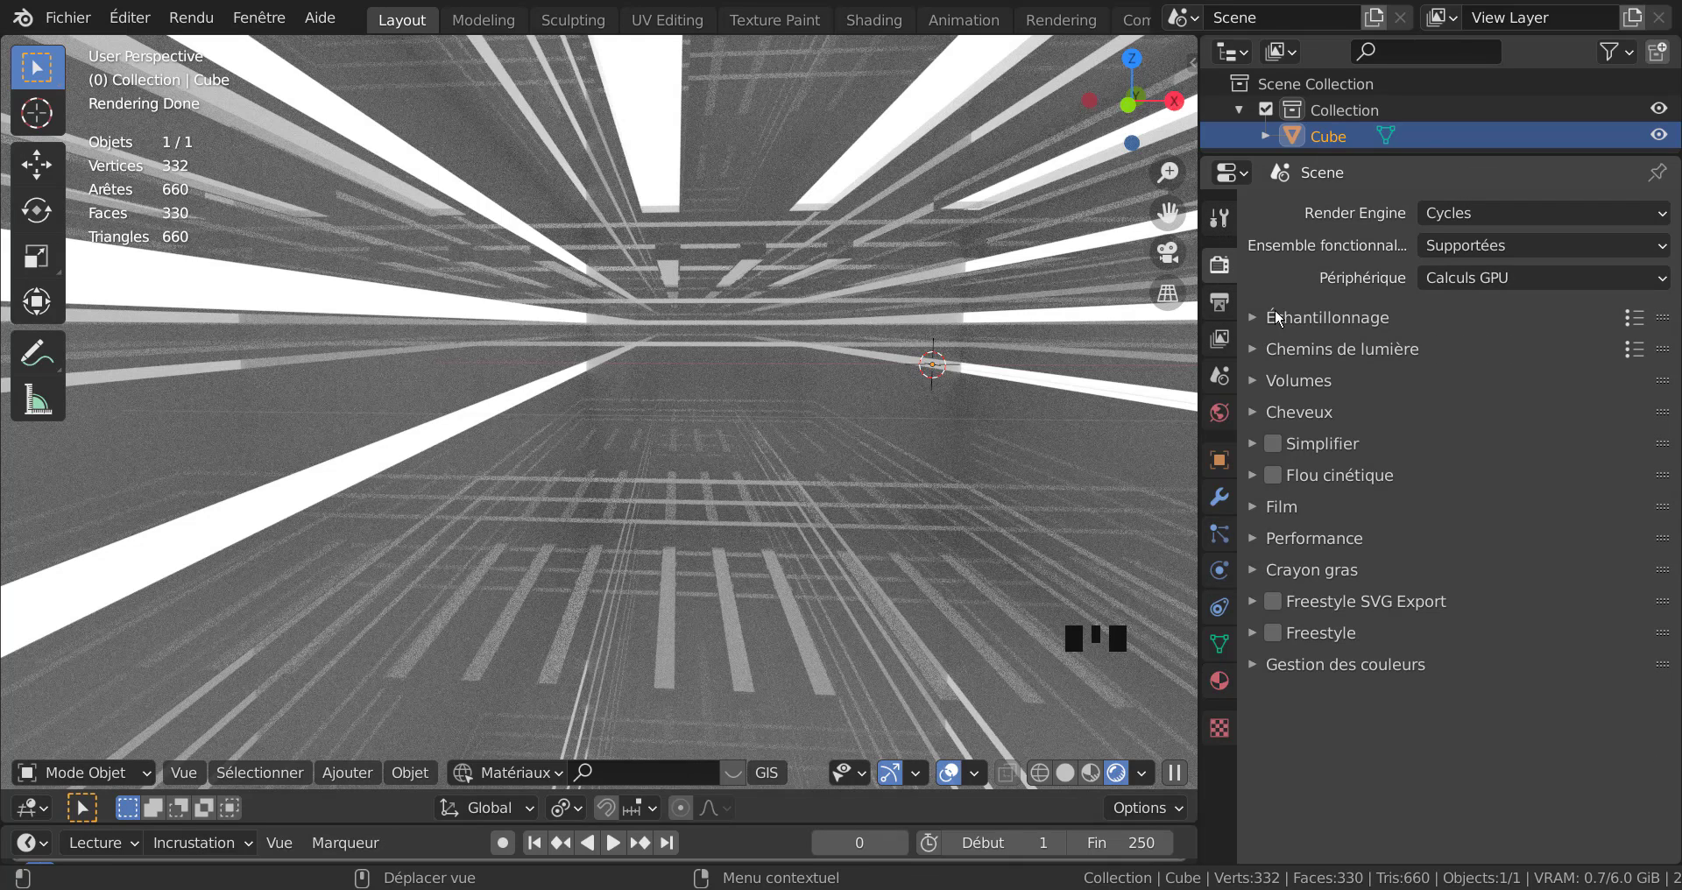
pyautogui.click(1219, 265)
pyautogui.click(1279, 315)
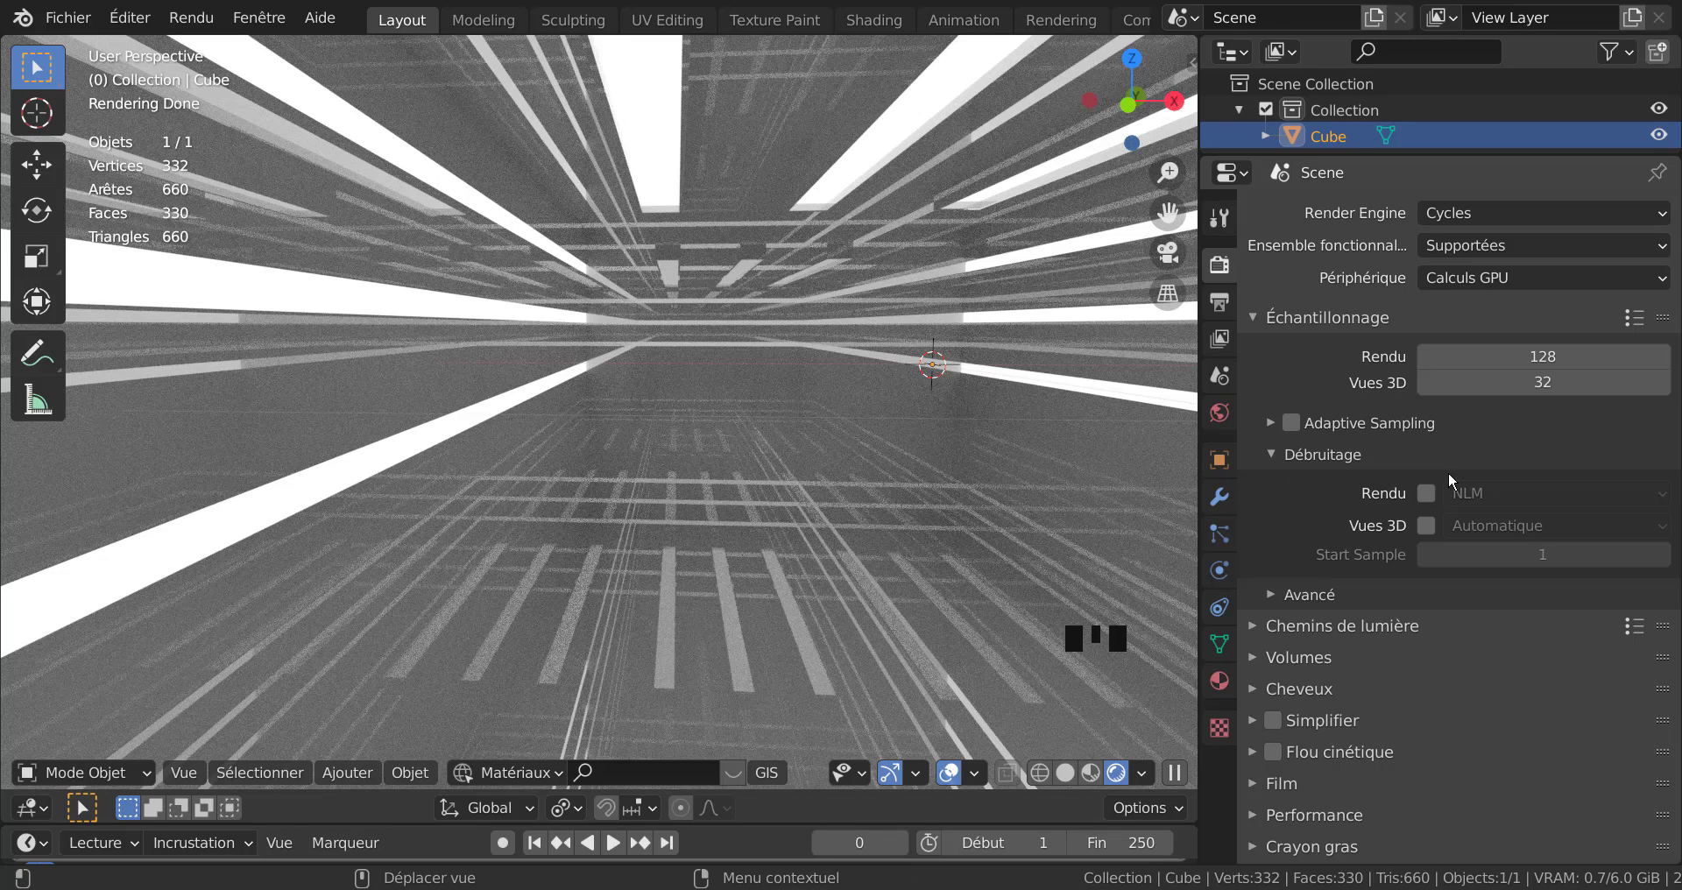
pyautogui.click(1426, 493)
pyautogui.click(1426, 525)
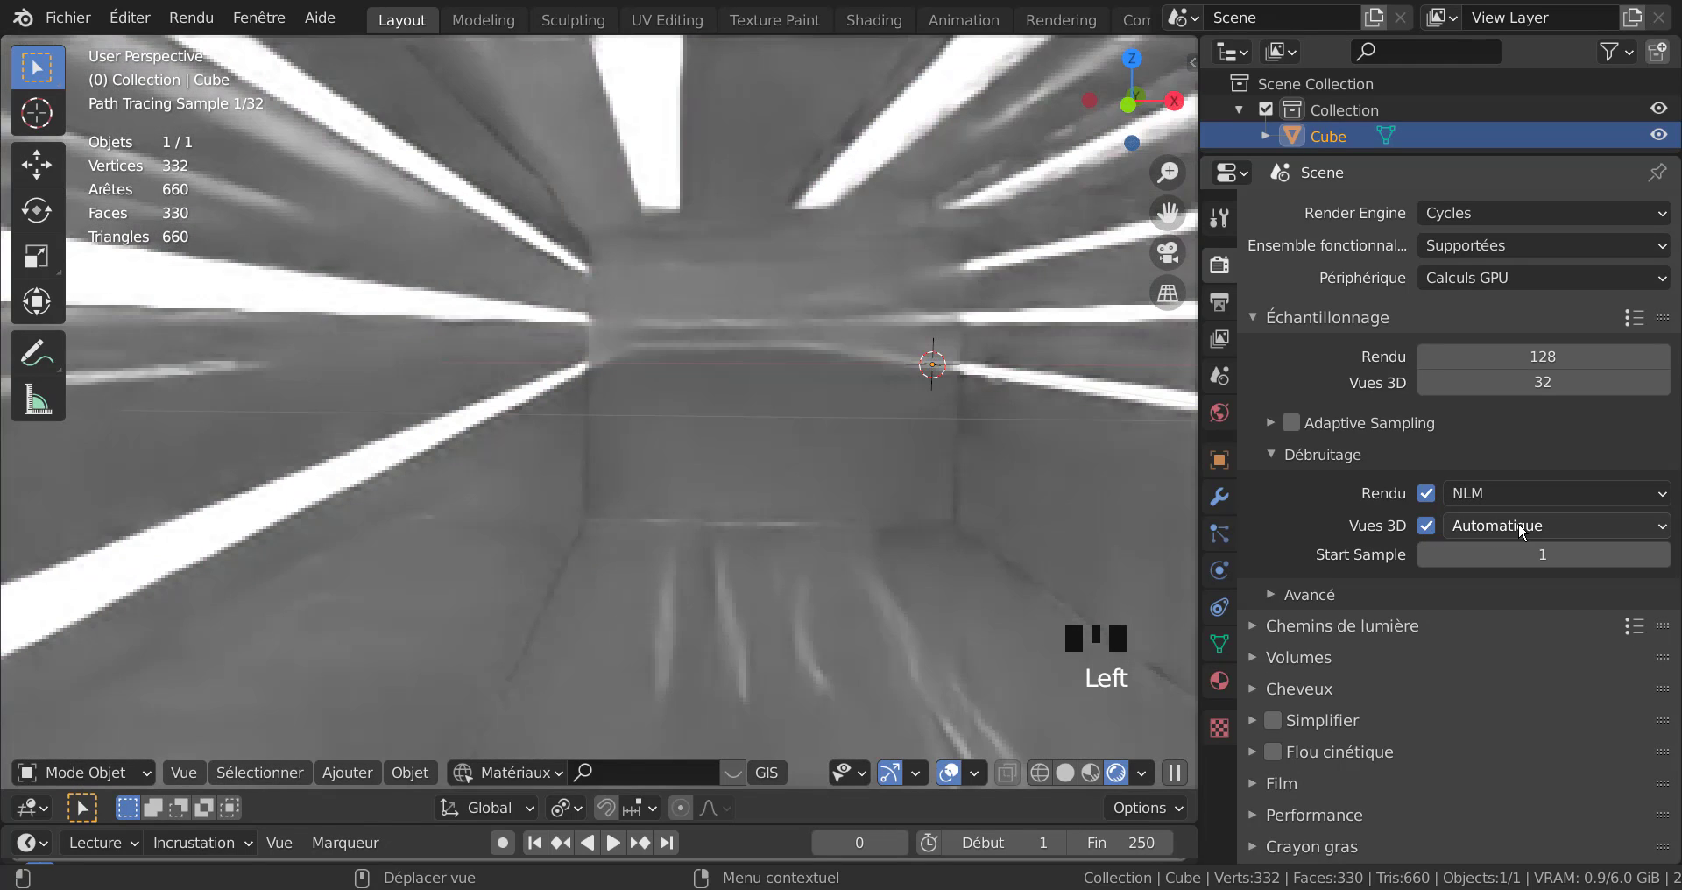
pyautogui.click(1518, 525)
pyautogui.click(1495, 580)
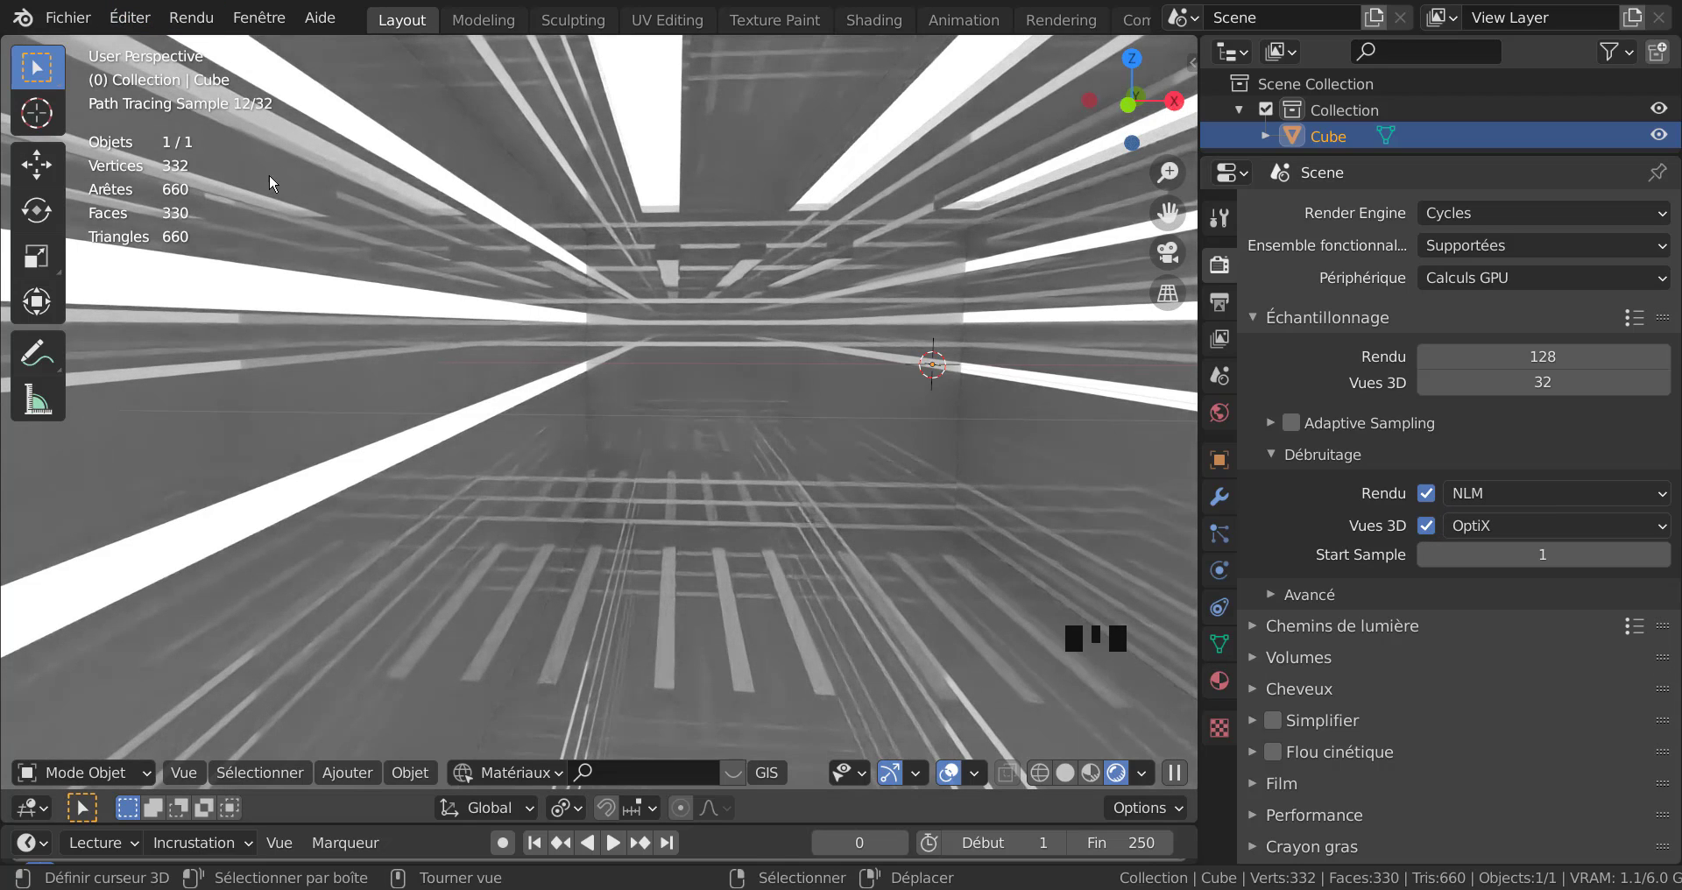
# Check the Cycles render device settings in the system preferences.
pyautogui.click(130, 17)
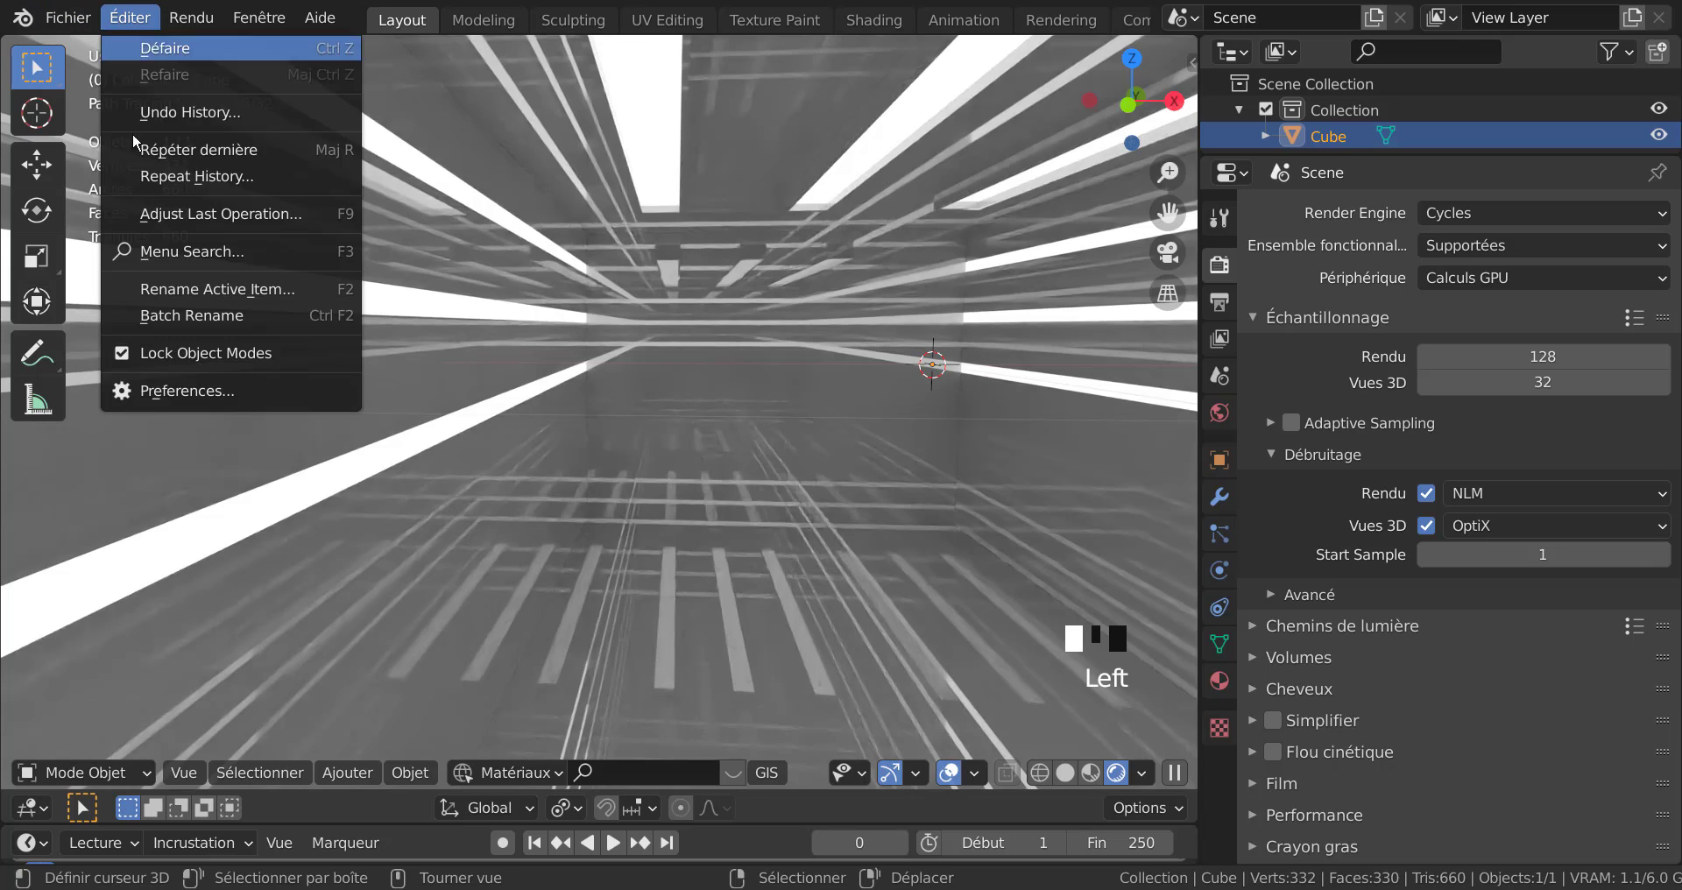
pyautogui.click(160, 391)
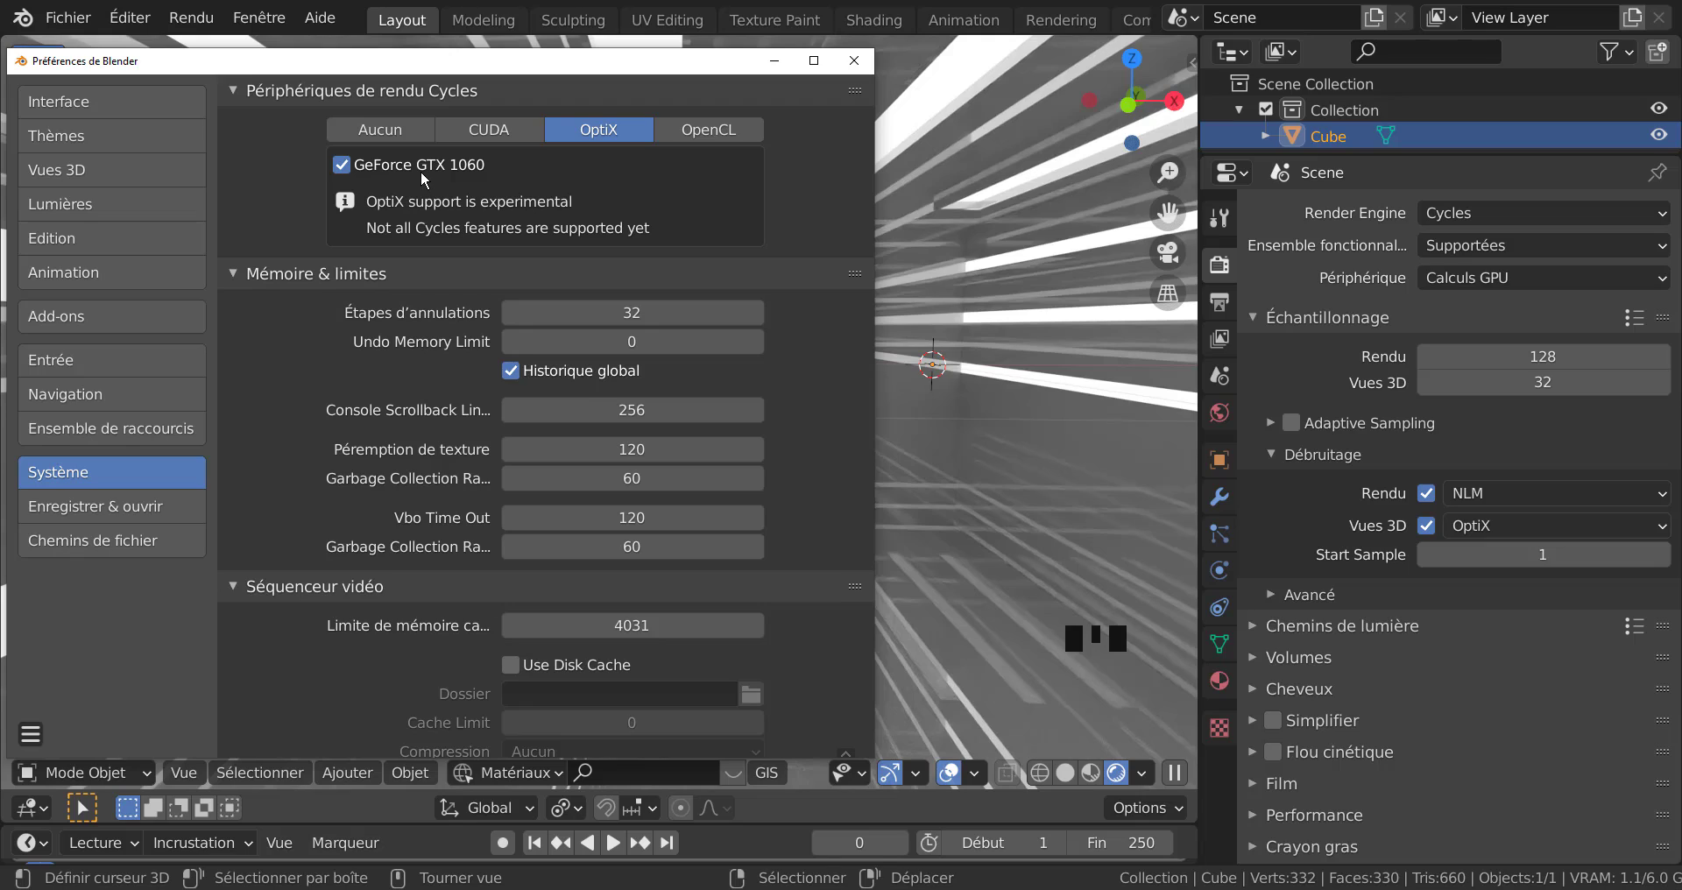
pyautogui.click(854, 61)
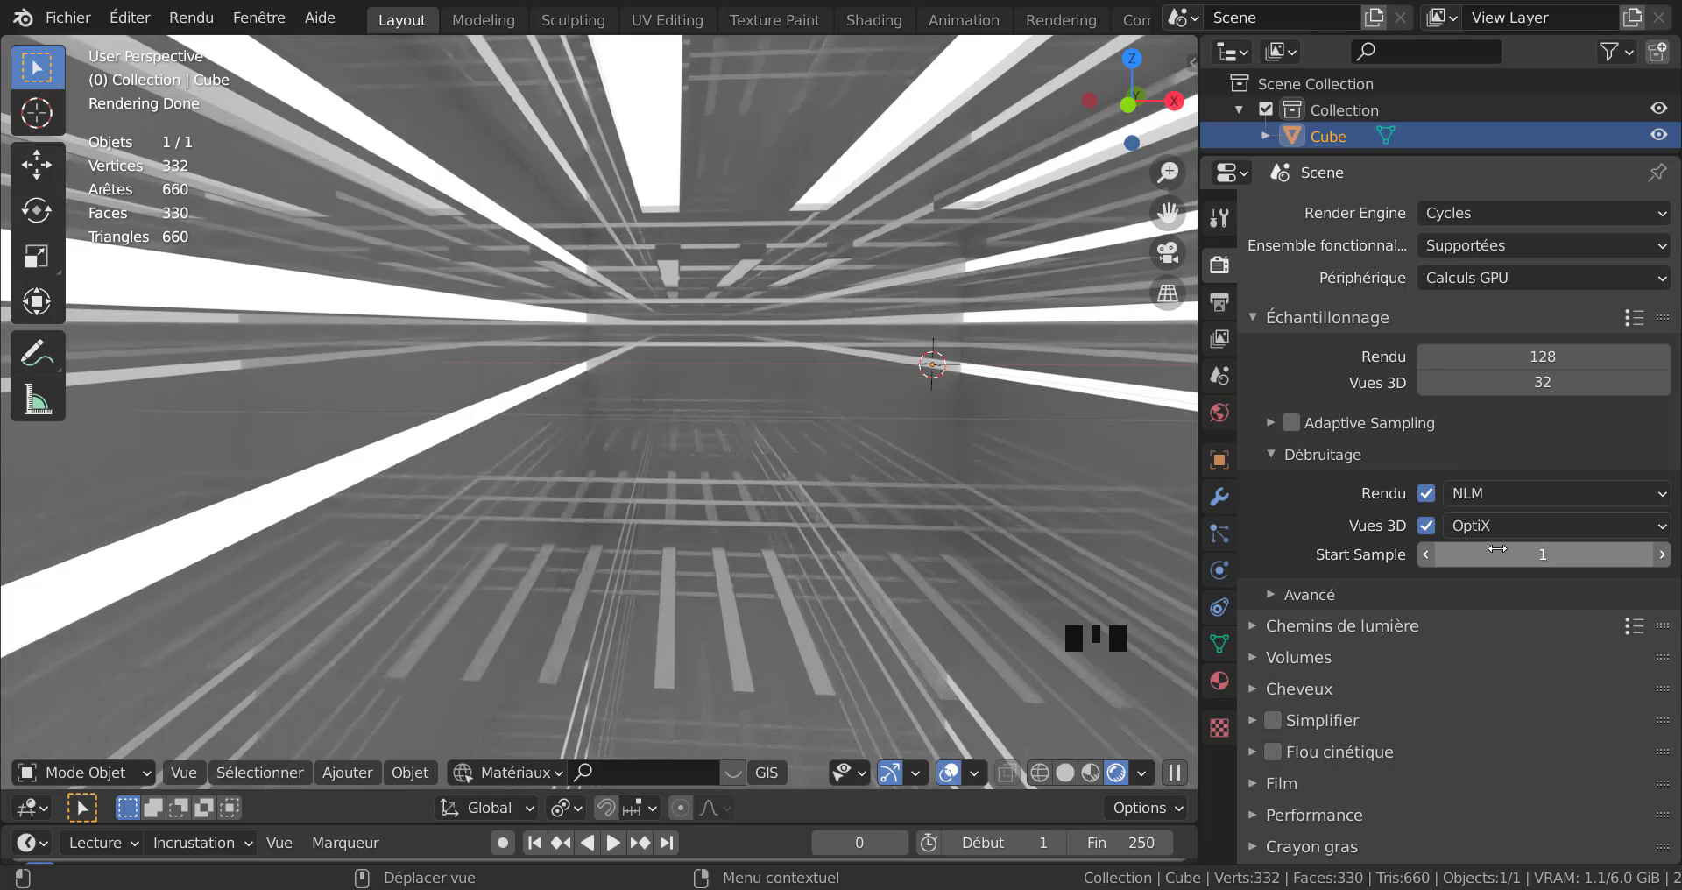
# Set the viewport denoising start sample to 2 and check the denoised room from several angles.
pyautogui.click(1663, 554)
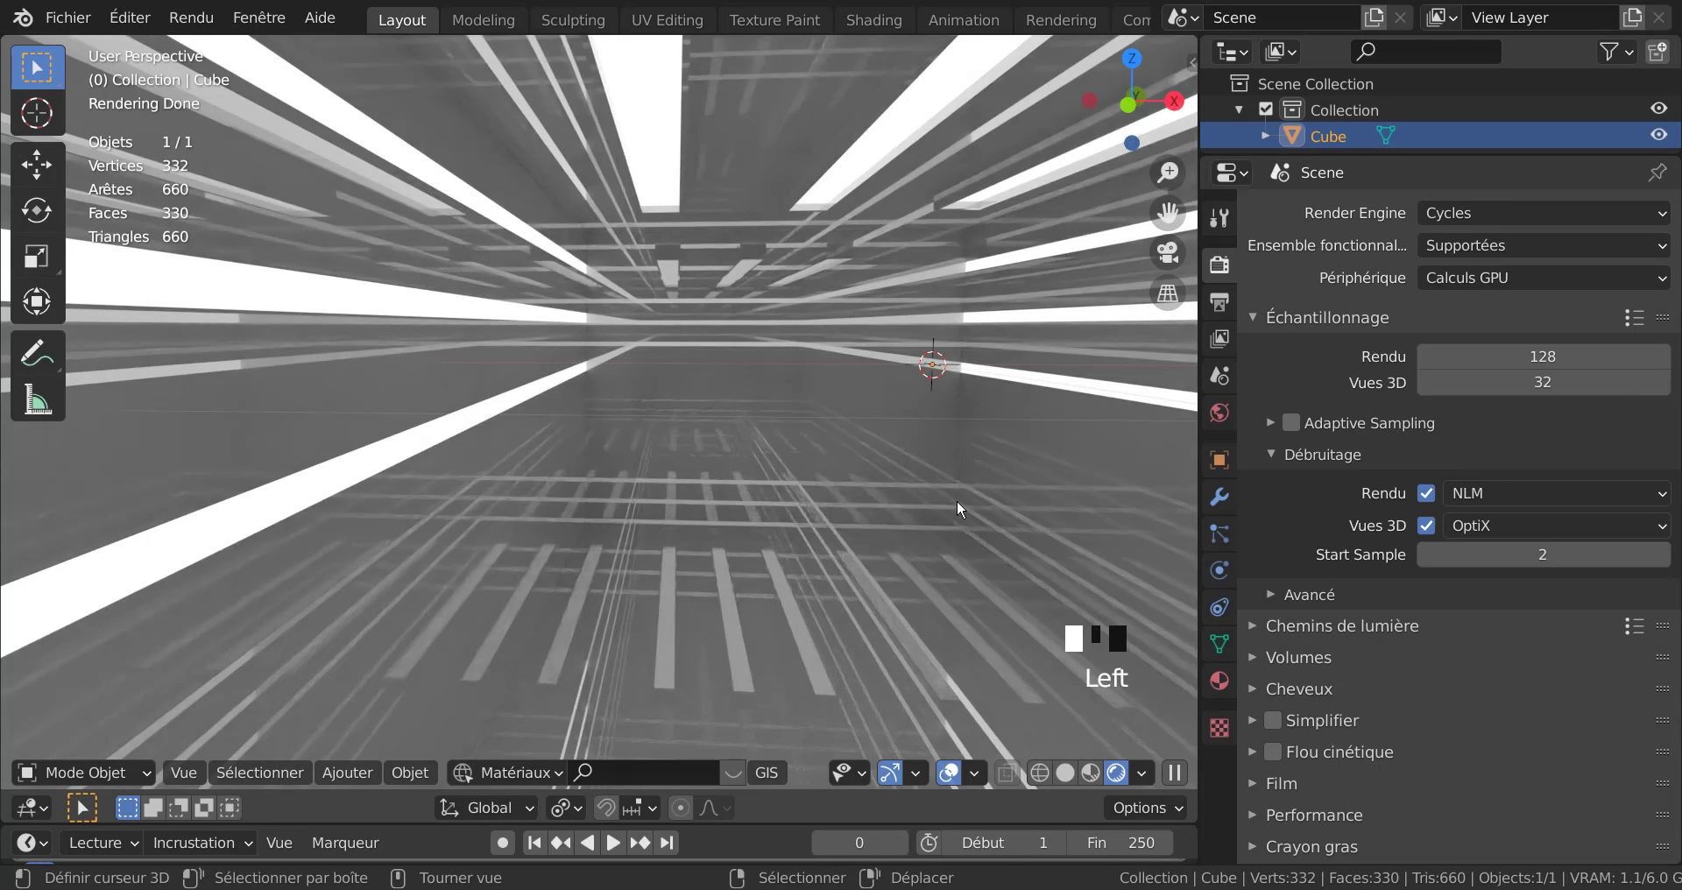
pyautogui.moveTo(957, 498); pyautogui.dragTo(571, 594, button='middle')
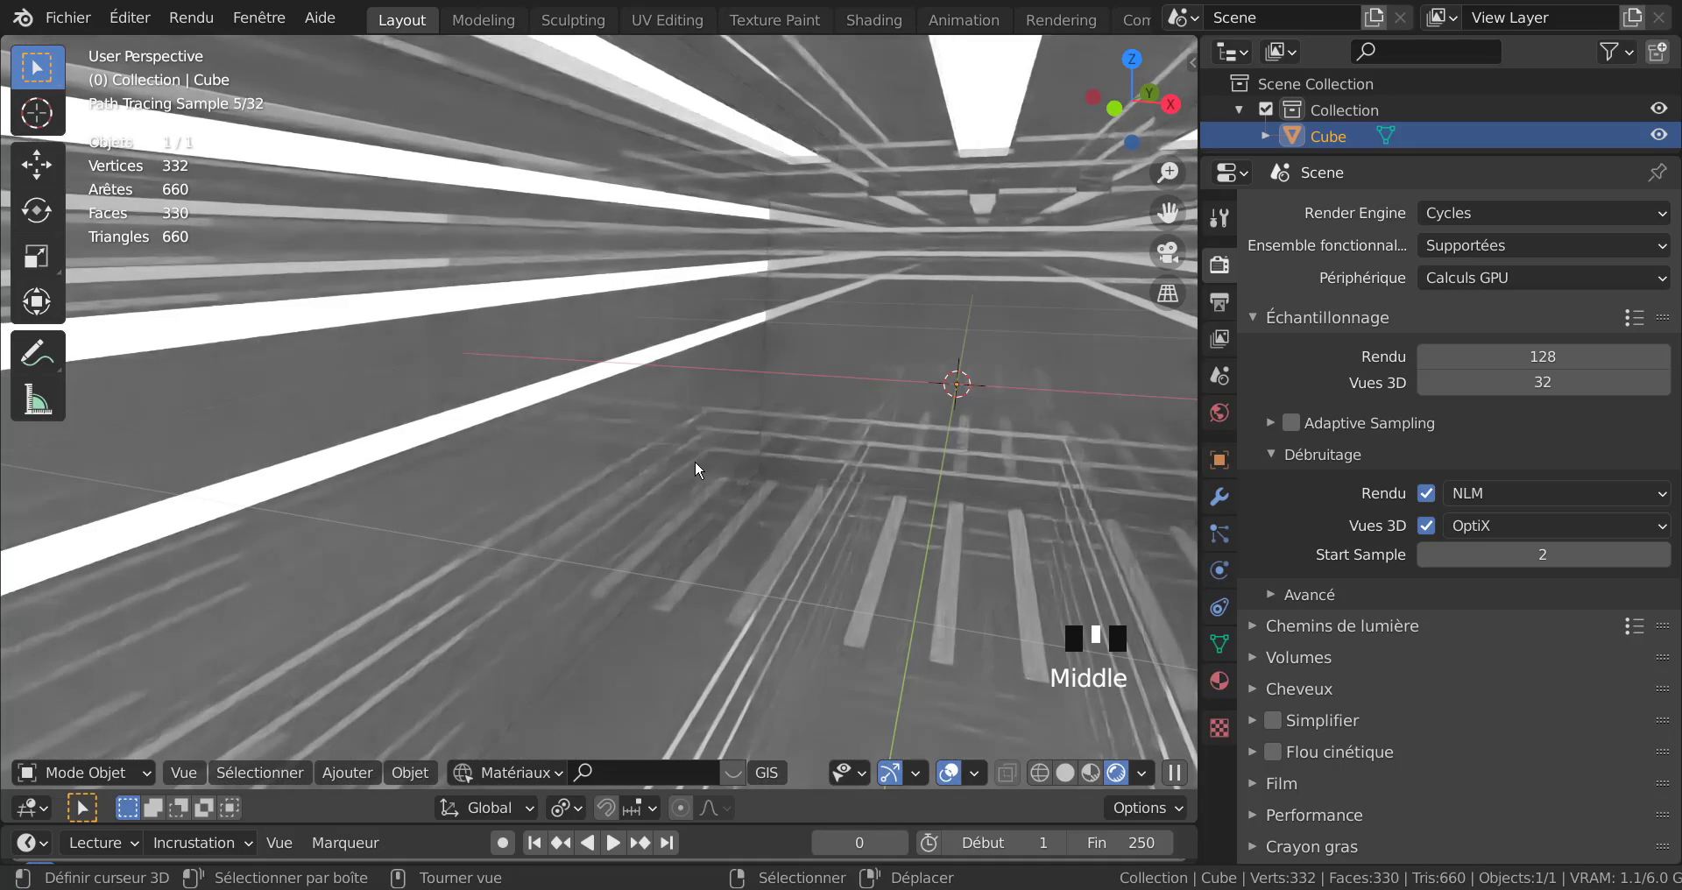
pyautogui.moveTo(657, 500); pyautogui.dragTo(714, 499, button='middle')
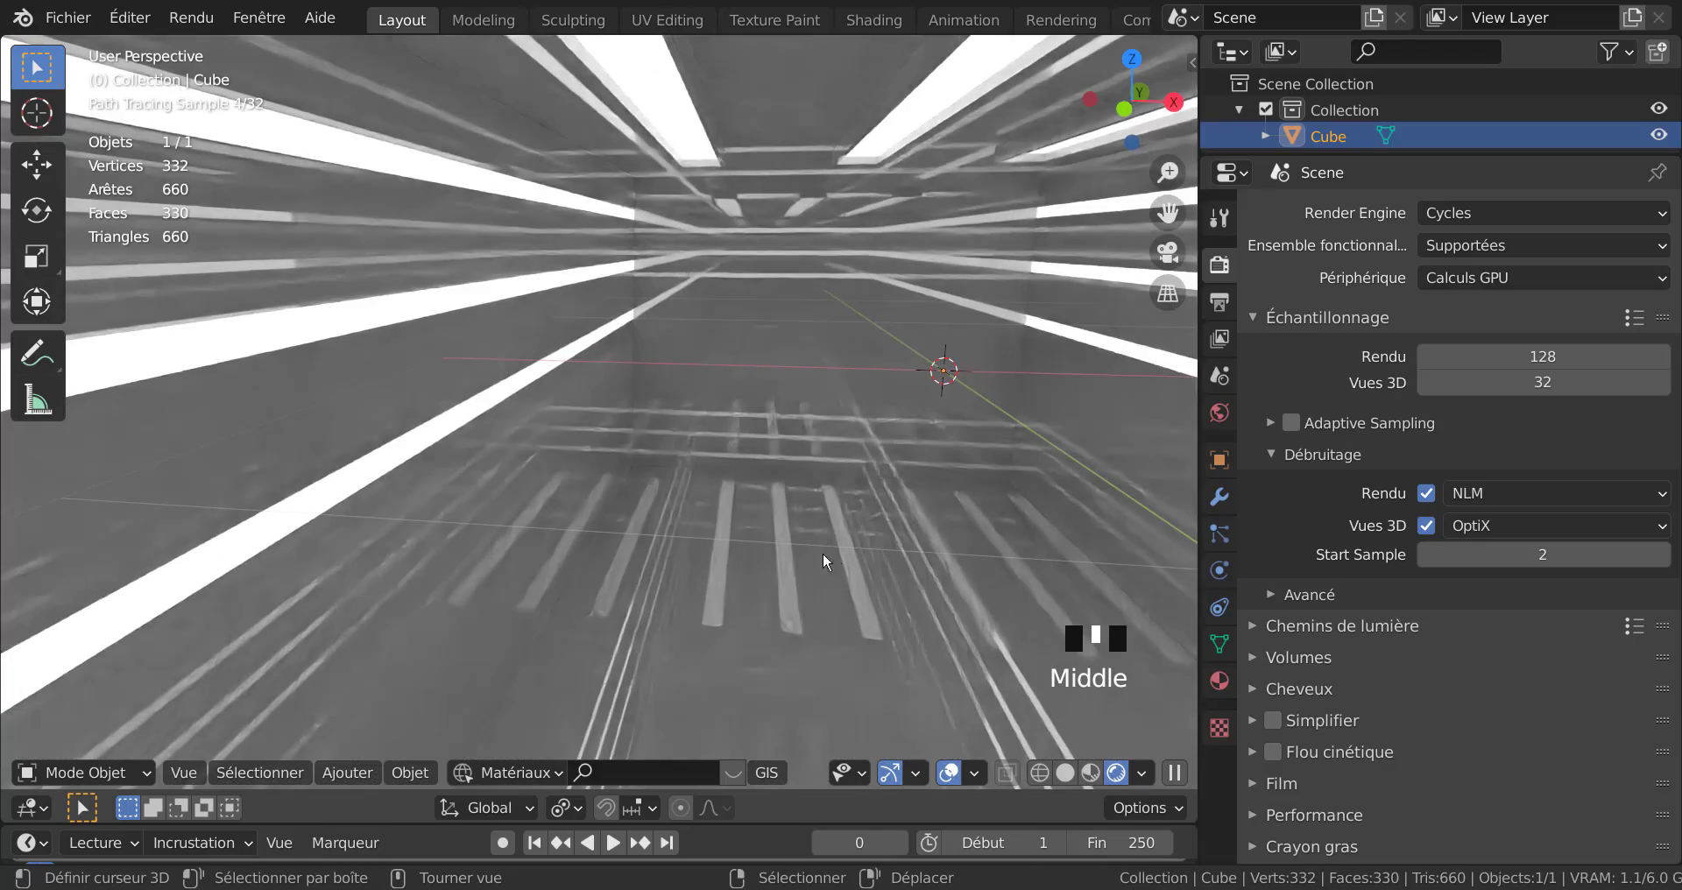
# Enter Edit Mode on the room mesh and switch the viewport to Material Preview shading.
pyautogui.press('Tab')
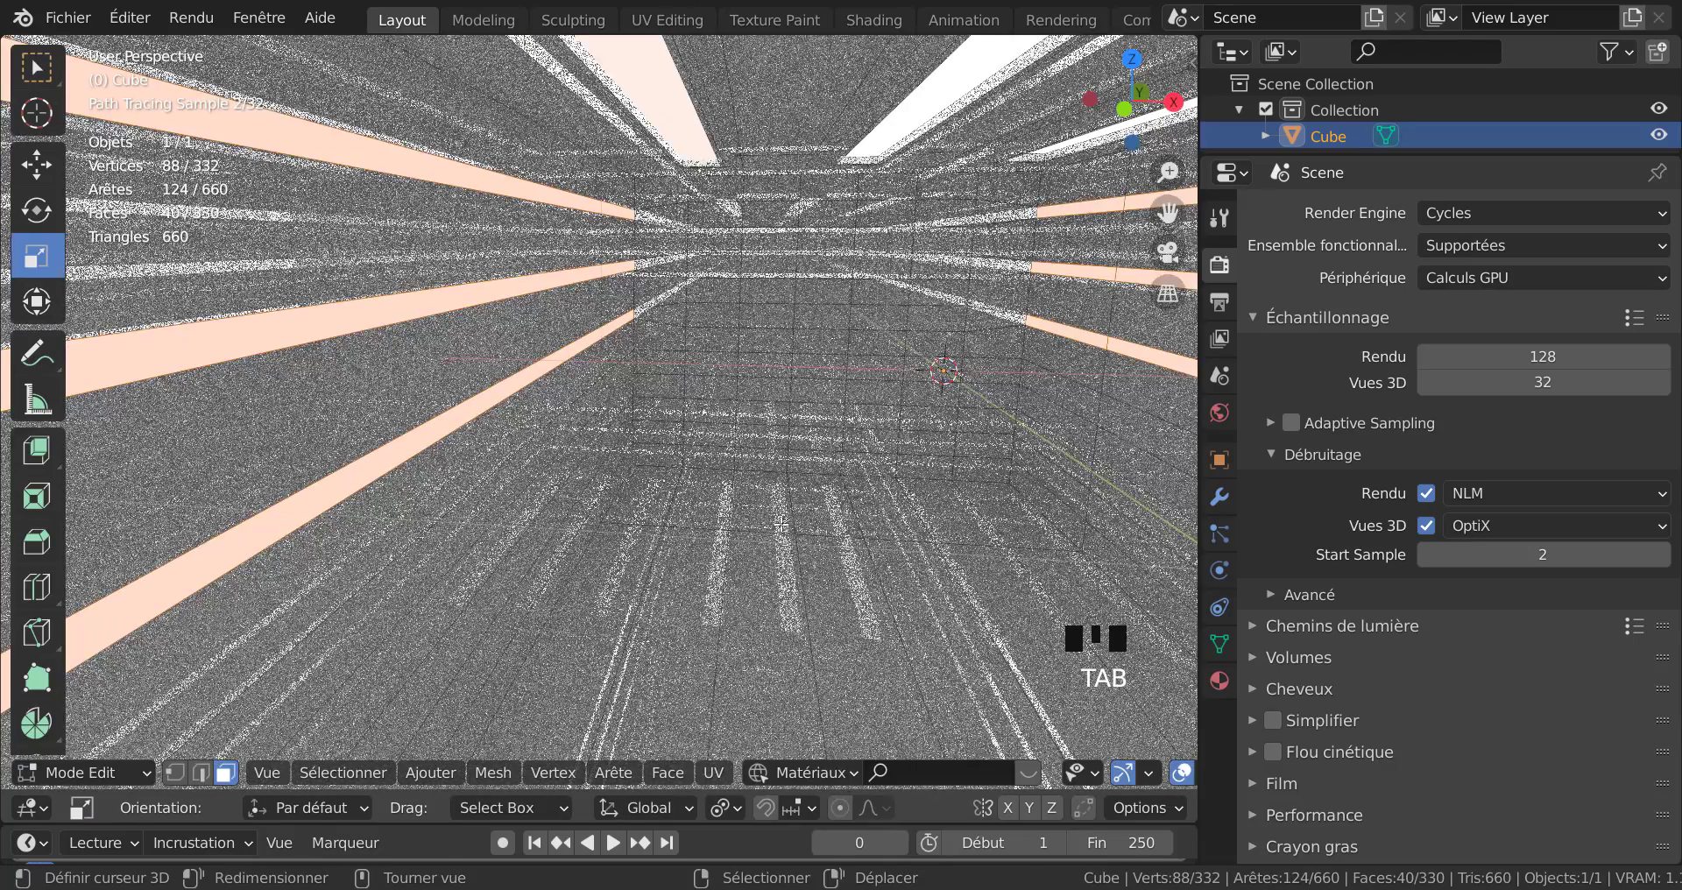
pyautogui.scroll(-3, 772, 549)
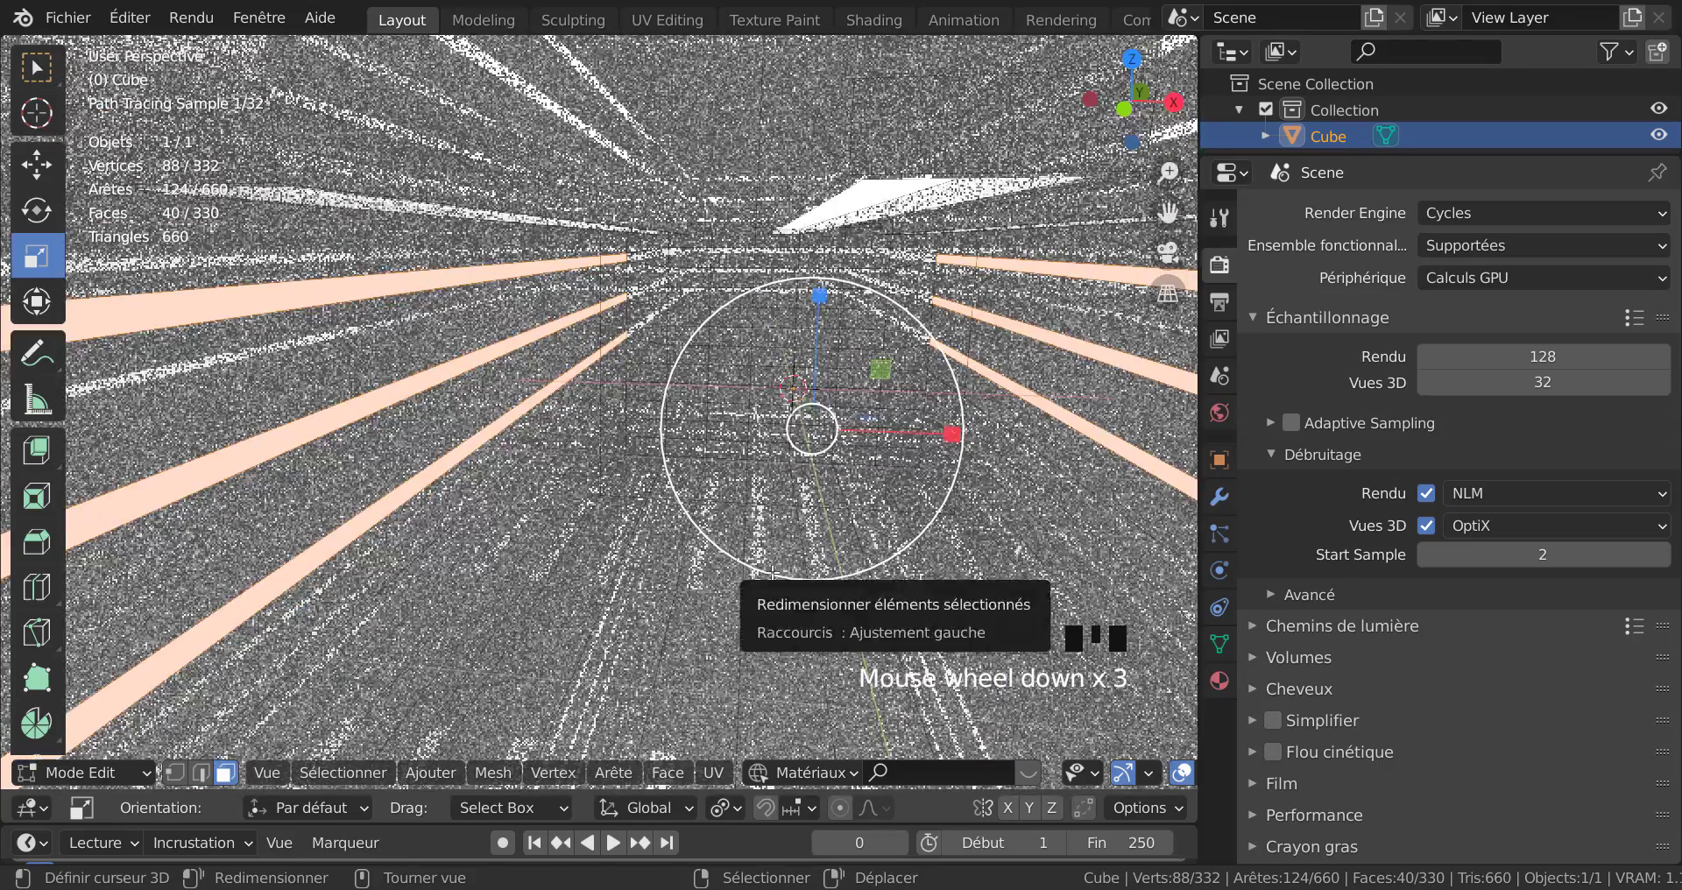
pyautogui.moveTo(776, 543); pyautogui.dragTo(782, 499, button='middle')
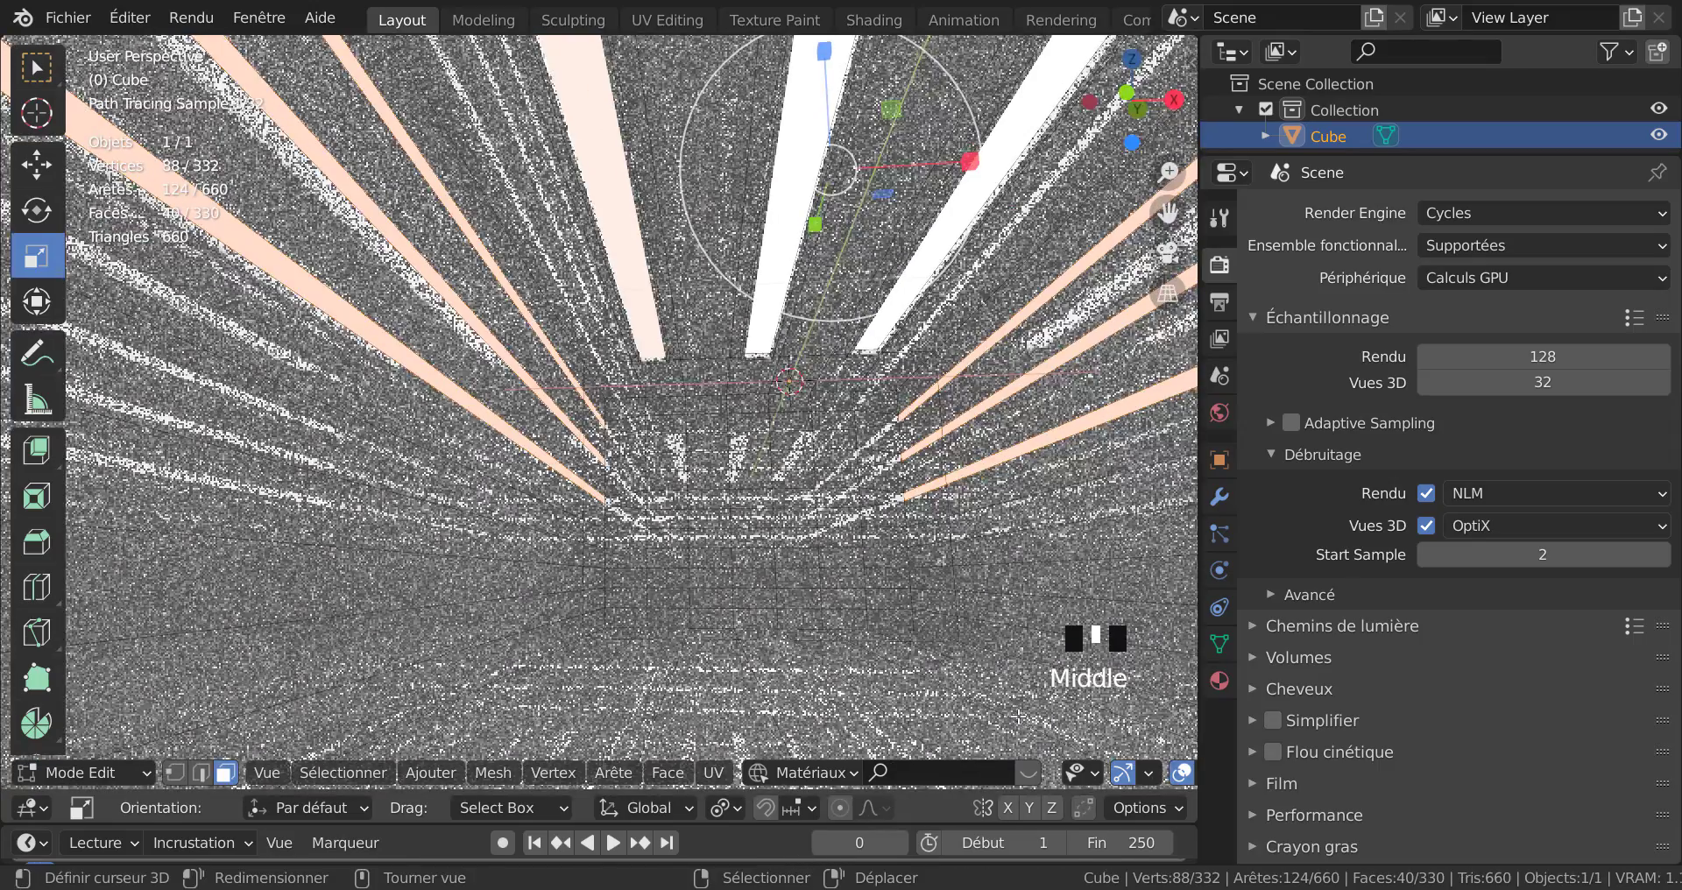
pyautogui.scroll(-7, 1077, 774)
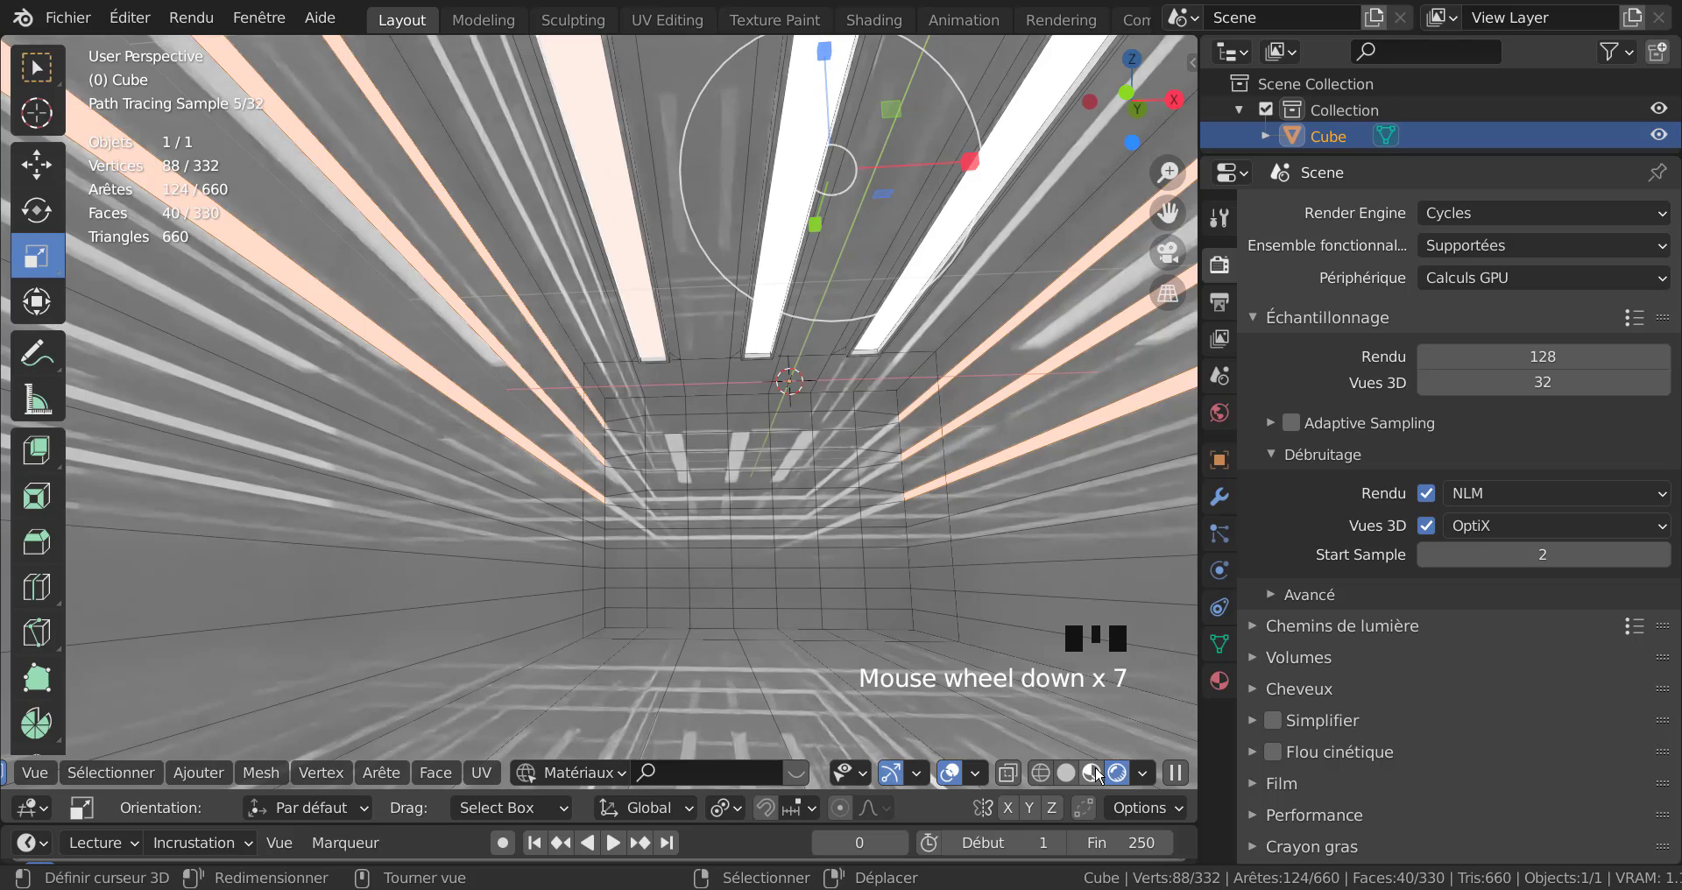
pyautogui.click(1090, 772)
# Select the long middle face of the room's floor and extend the selection to all coplanar faces.
pyautogui.scroll(-2, 981, 651)
pyautogui.moveTo(981, 651); pyautogui.dragTo(804, 394, button='middle')
pyautogui.click(767, 359)
pyautogui.scroll(-3, 783, 476)
pyautogui.moveTo(783, 475); pyautogui.dragTo(909, 491, button='middle')
pyautogui.press('q')
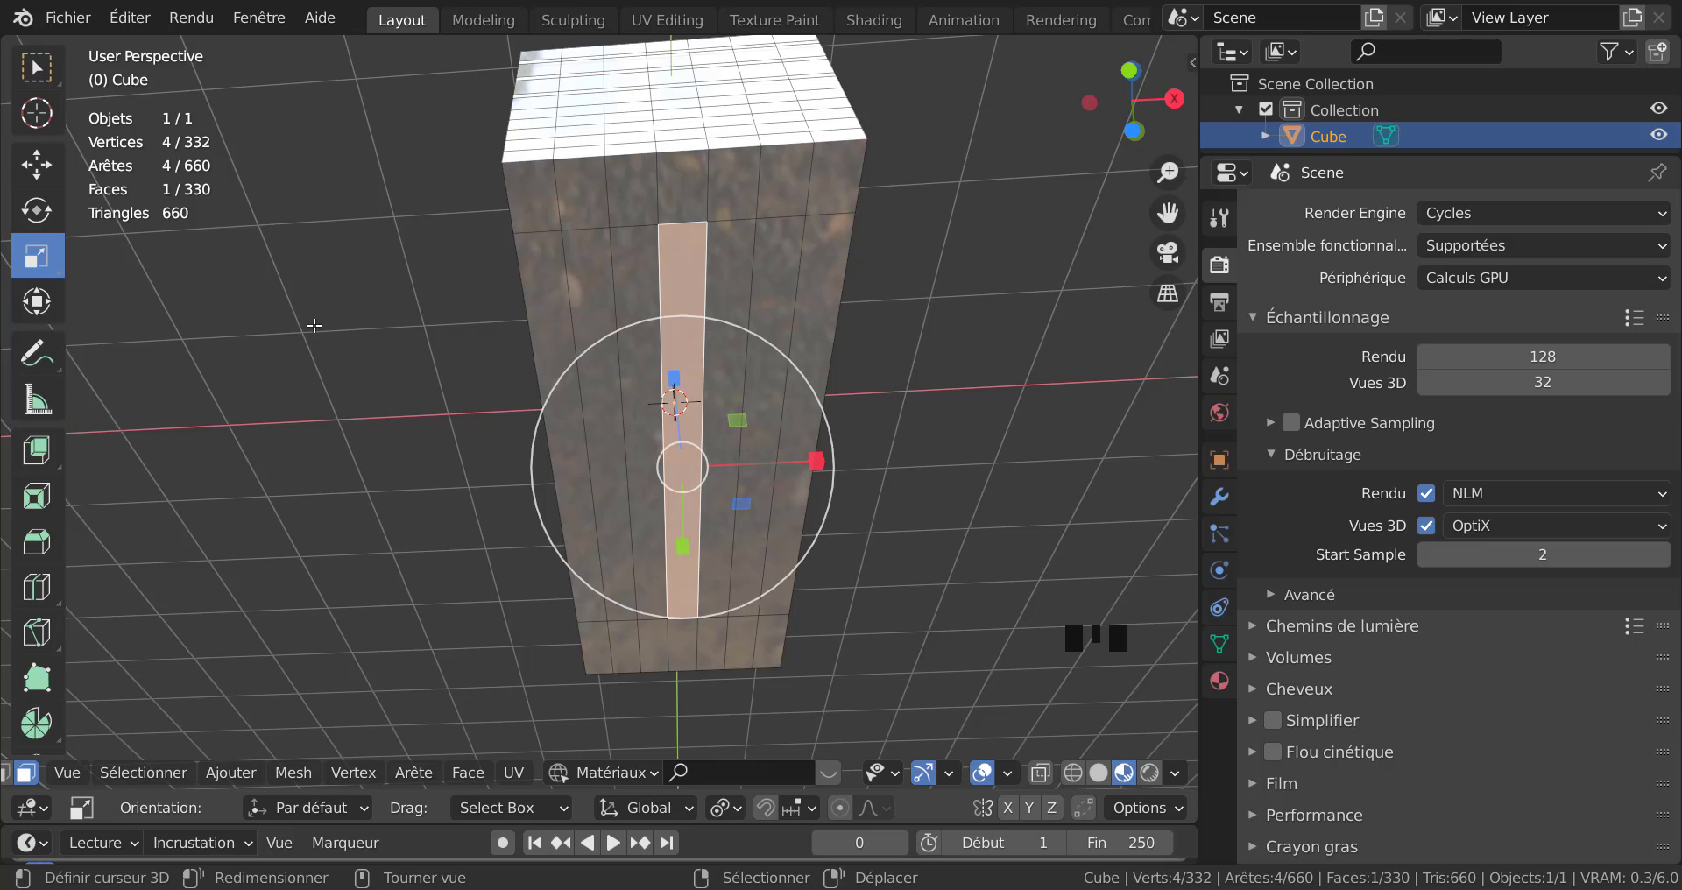
pyautogui.press('q')
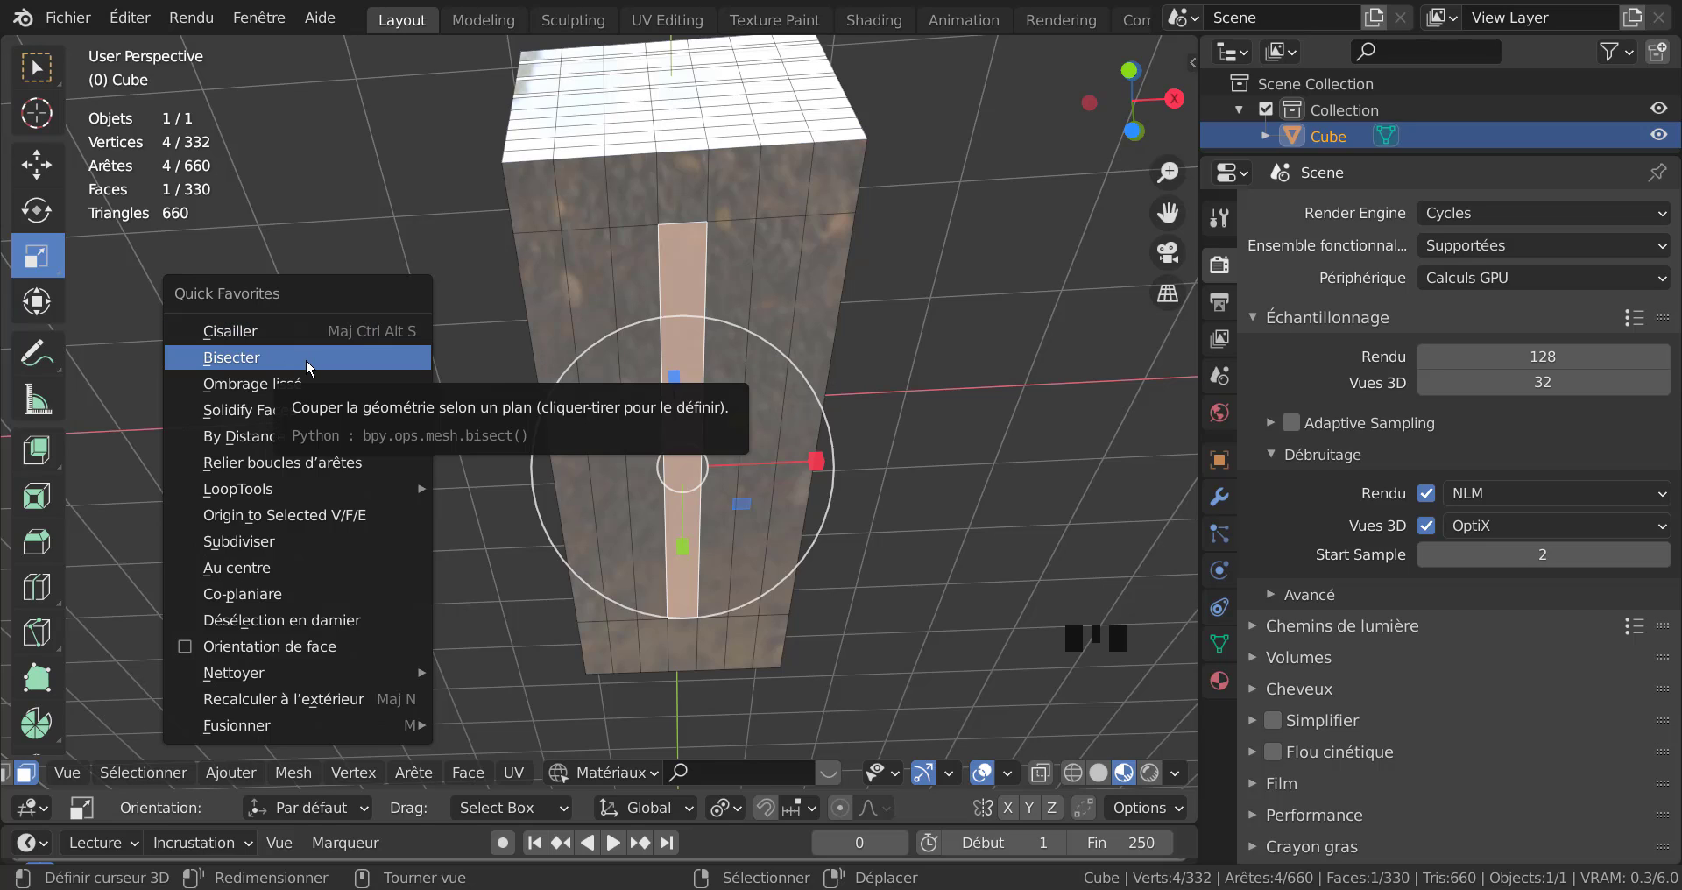
pyautogui.click(239, 595)
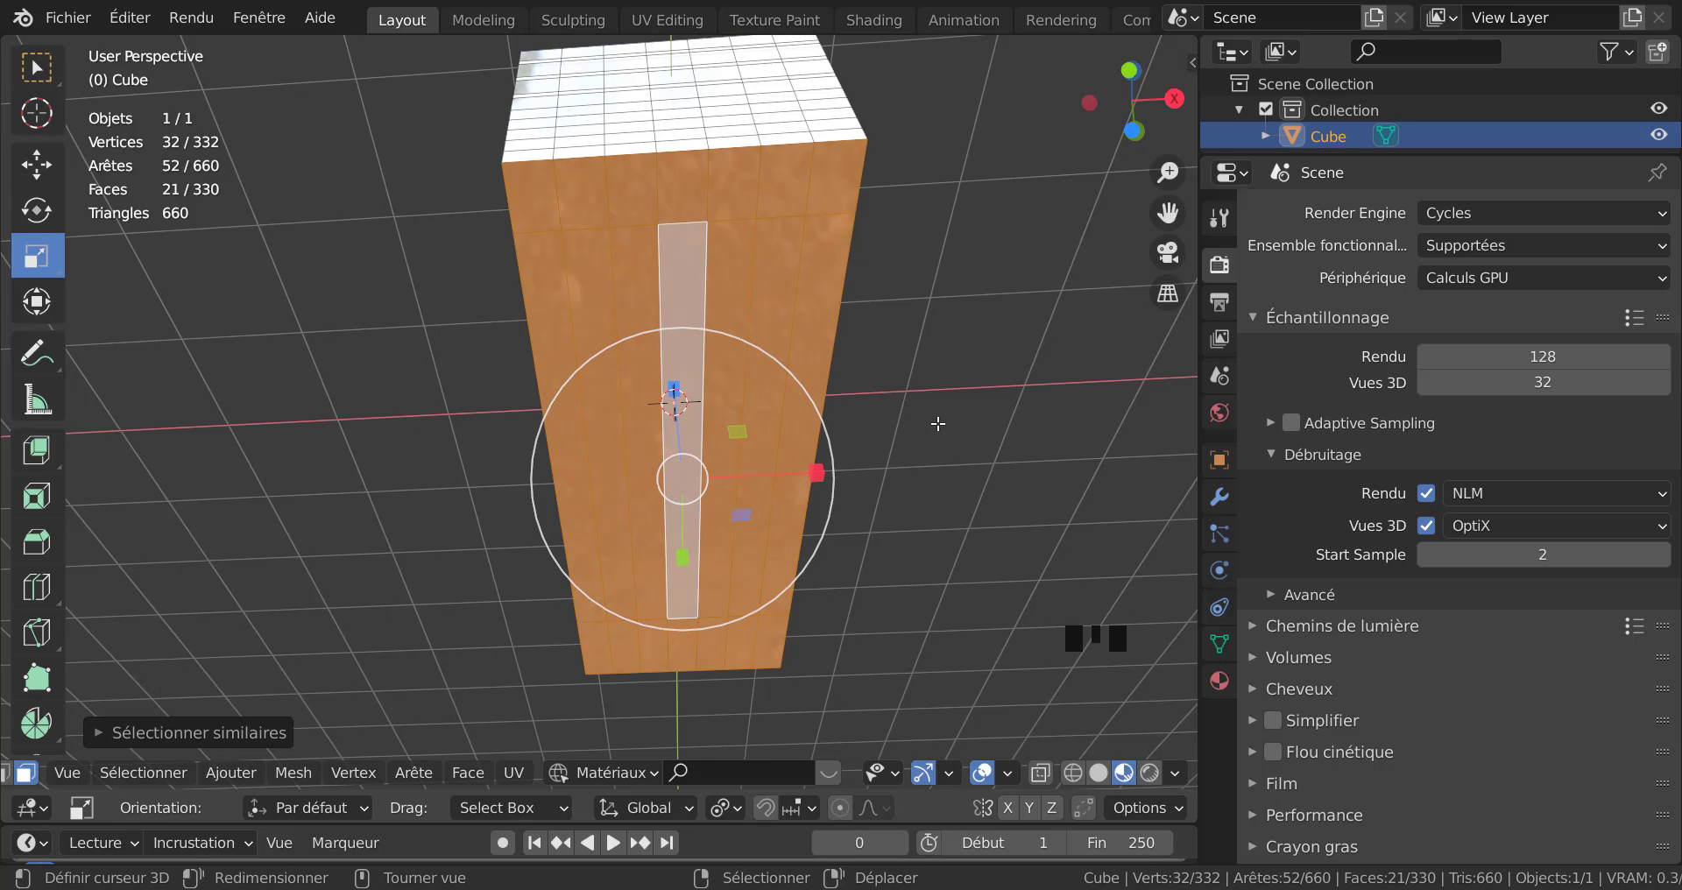
# Create a third material with a slightly darkened tan base color (hue 0.099, saturation 0.433) and assign it to the selected floor faces.
pyautogui.click(1226, 689)
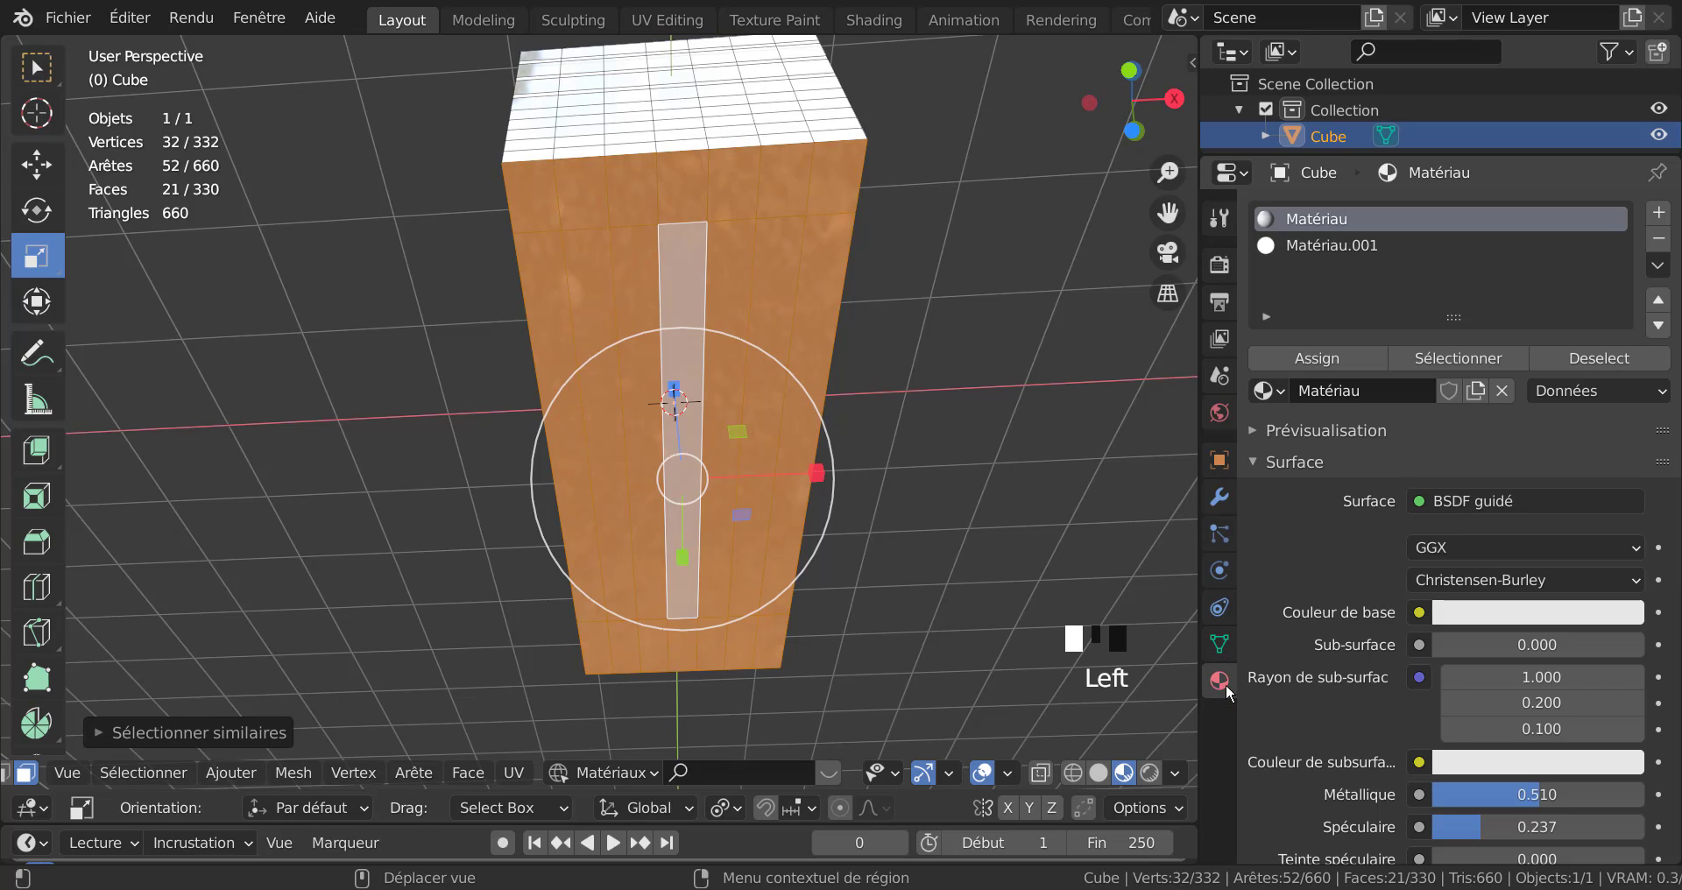
pyautogui.click(1657, 214)
pyautogui.click(1431, 395)
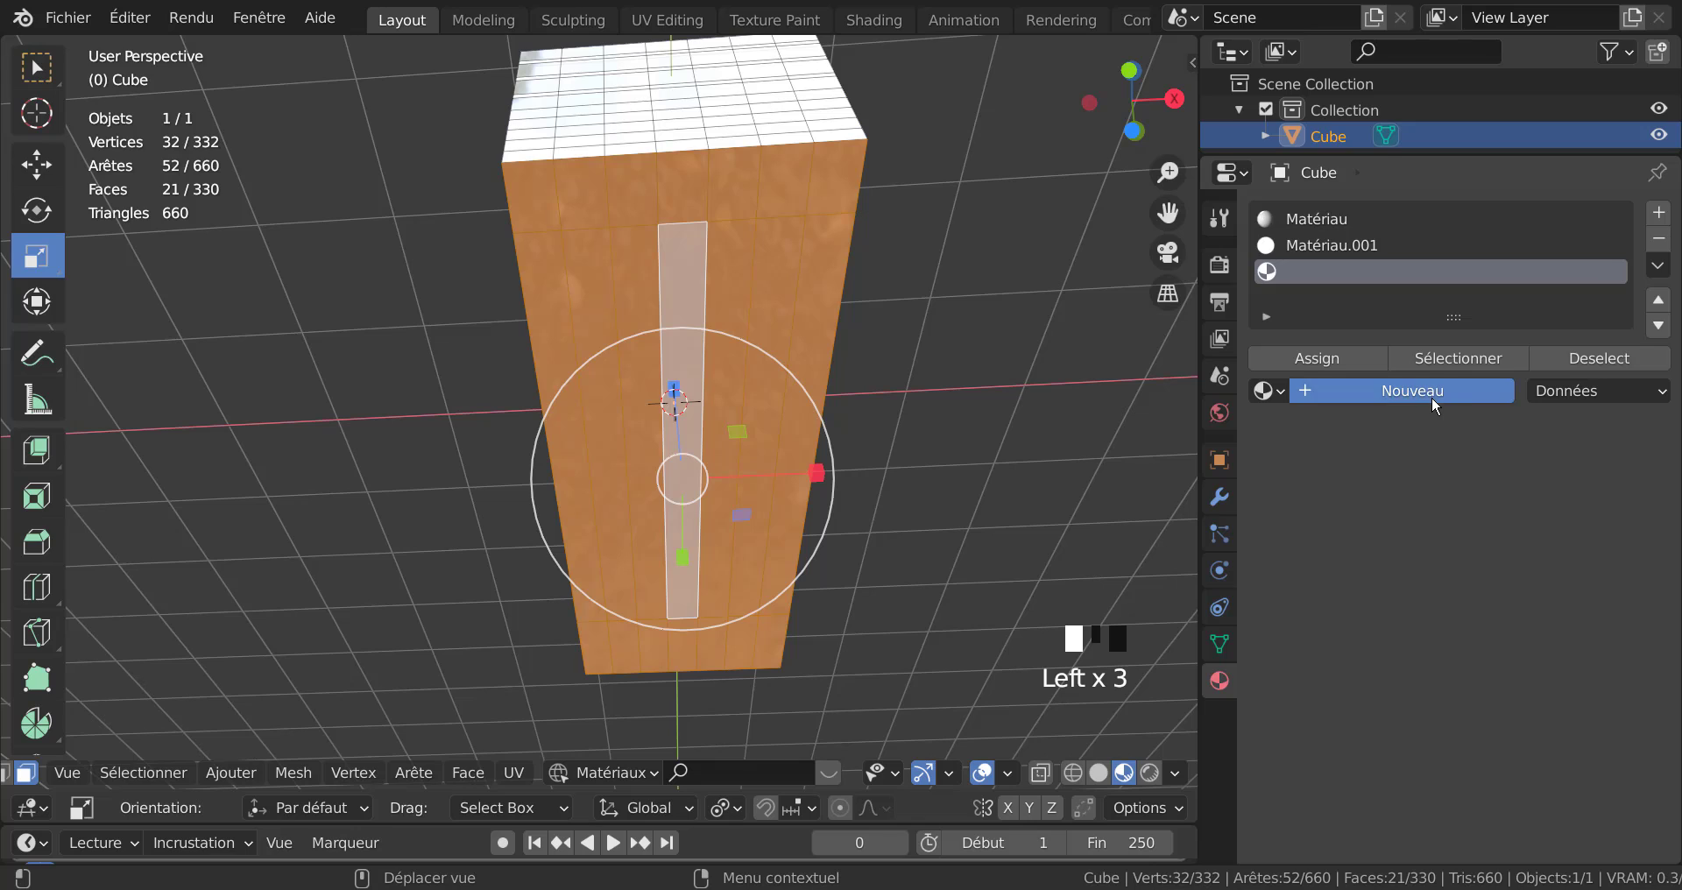
pyautogui.click(1520, 610)
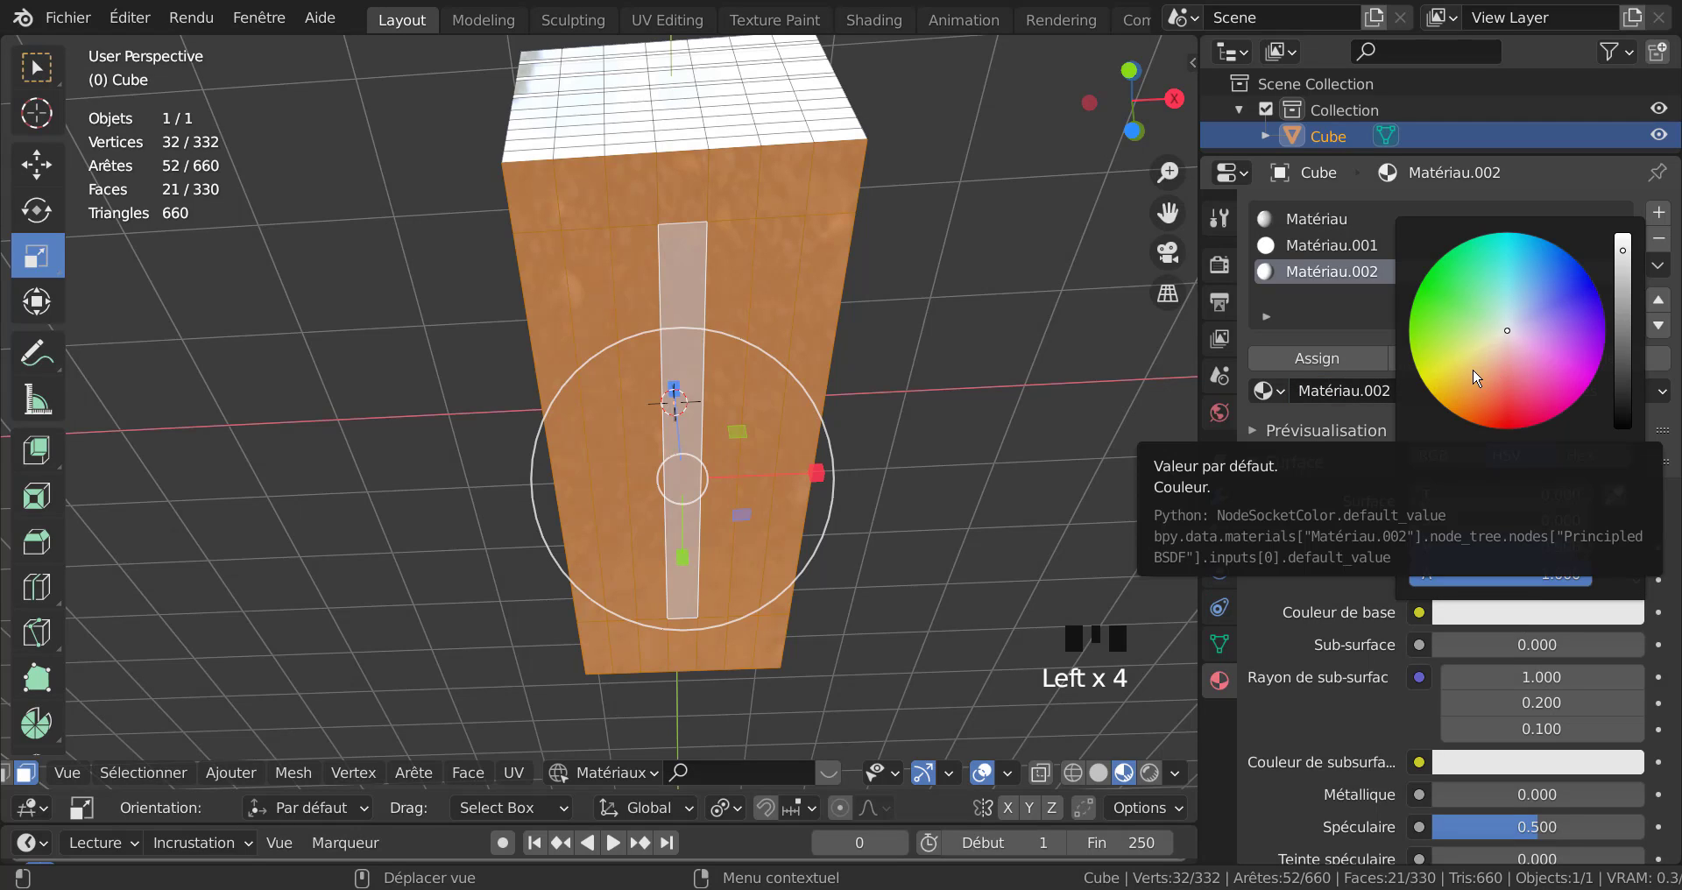
pyautogui.click(1482, 364)
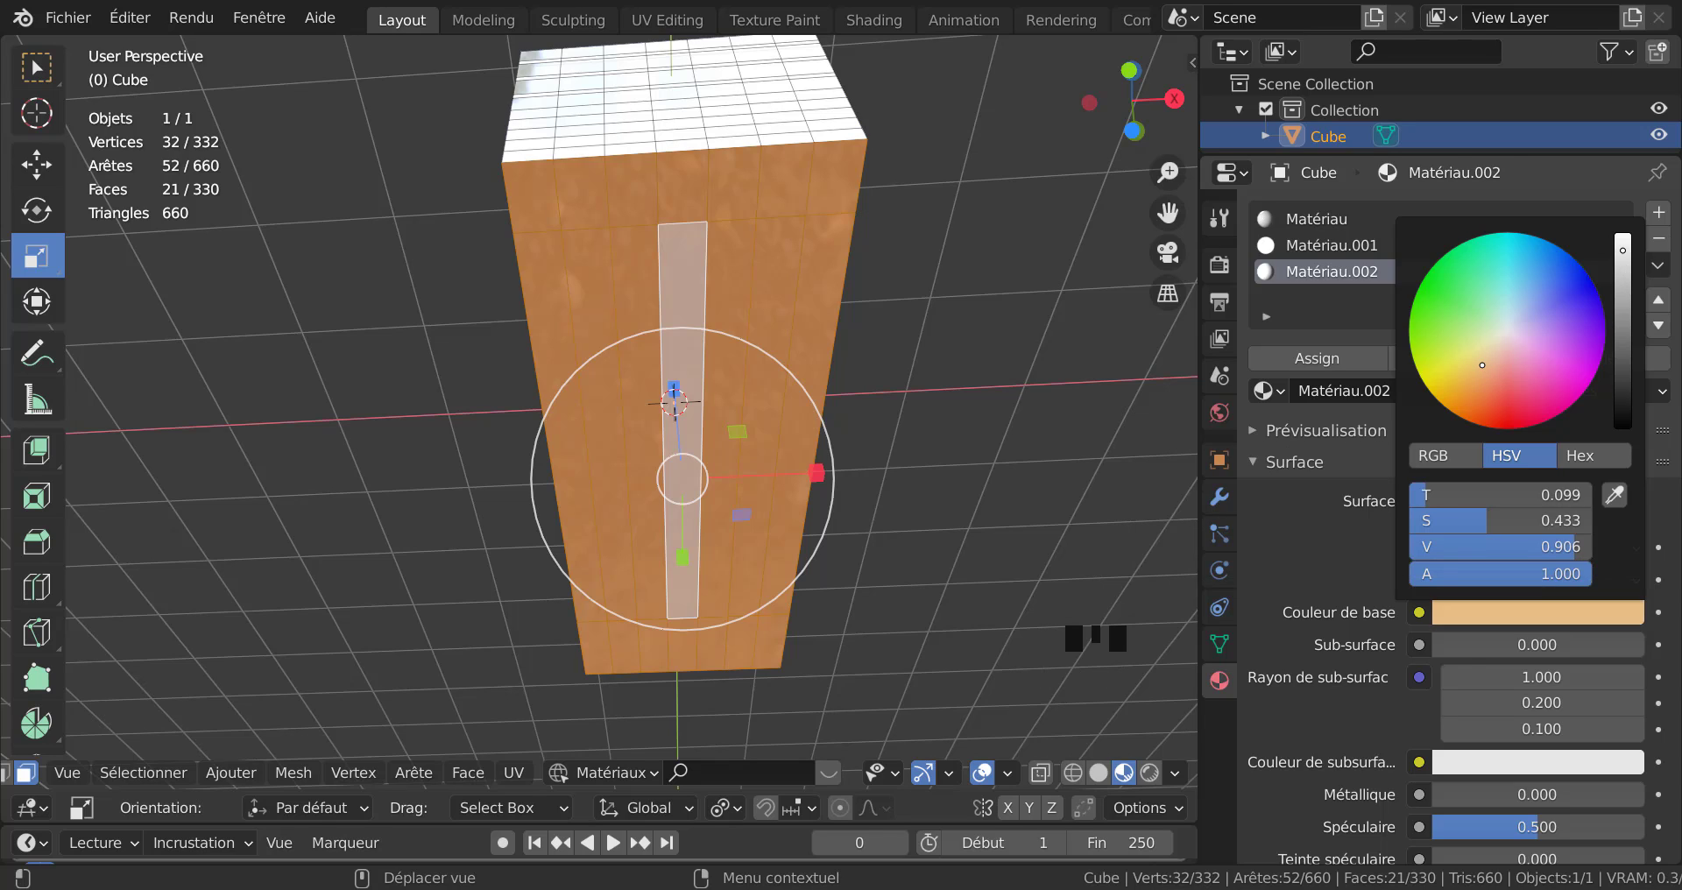
pyautogui.moveTo(1622, 252); pyautogui.dragTo(1622, 279)
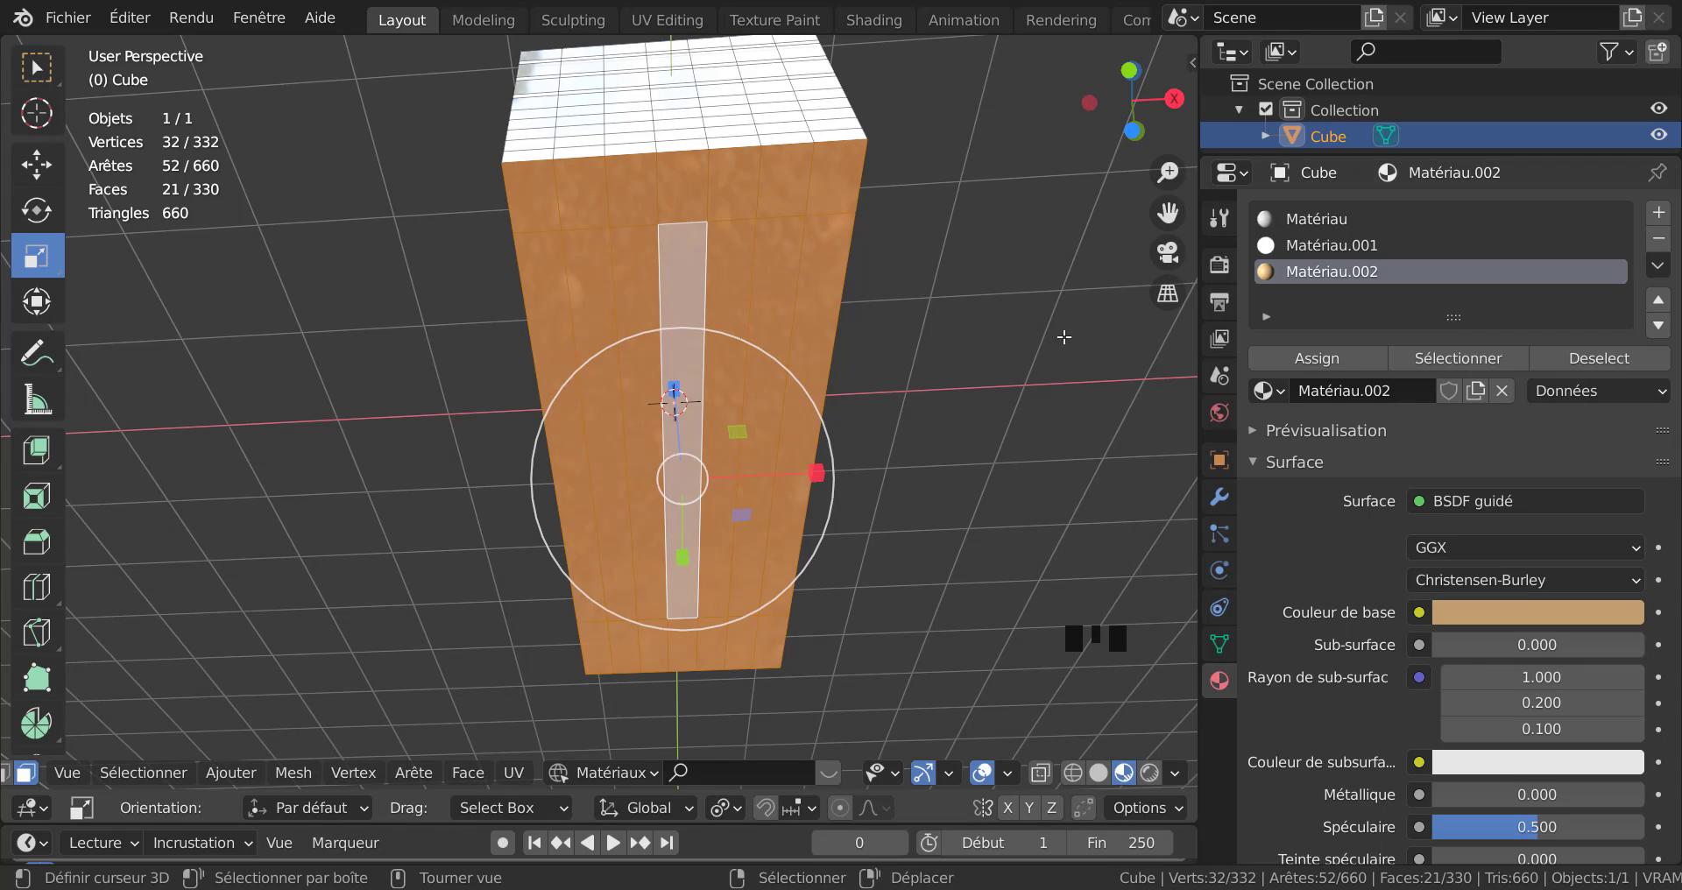
pyautogui.click(1322, 358)
# From inside the room, switch the viewport to rendered shading and leave Edit Mode to preview the tan floor.
pyautogui.moveTo(987, 405); pyautogui.dragTo(988, 478, button='middle')
pyautogui.scroll(6, 936, 544)
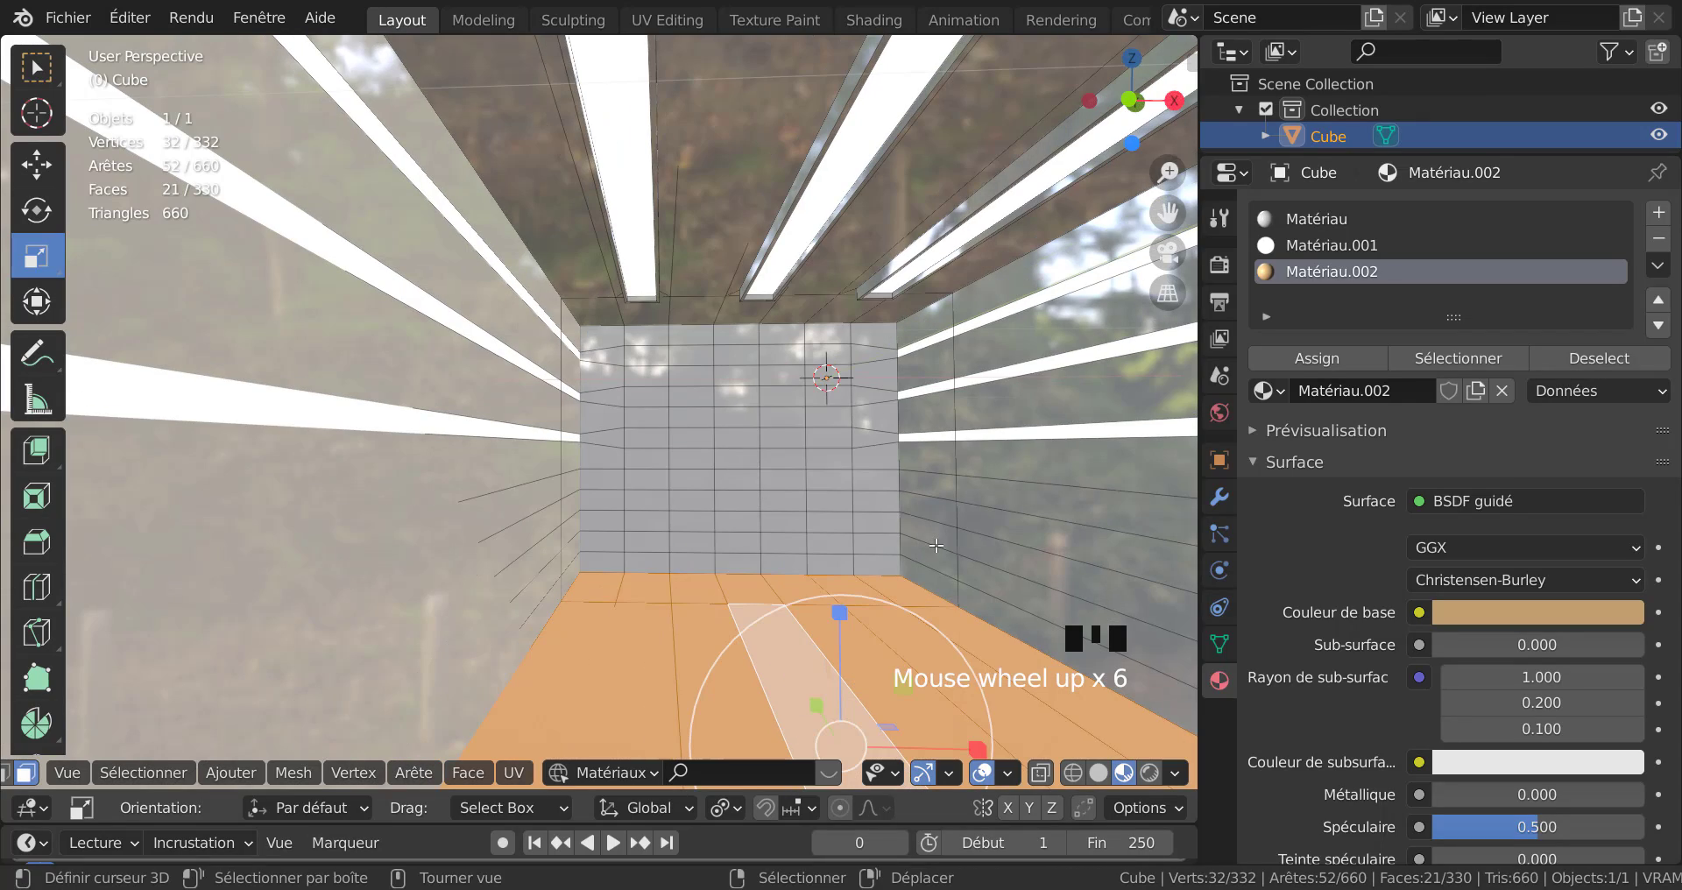
pyautogui.click(1149, 773)
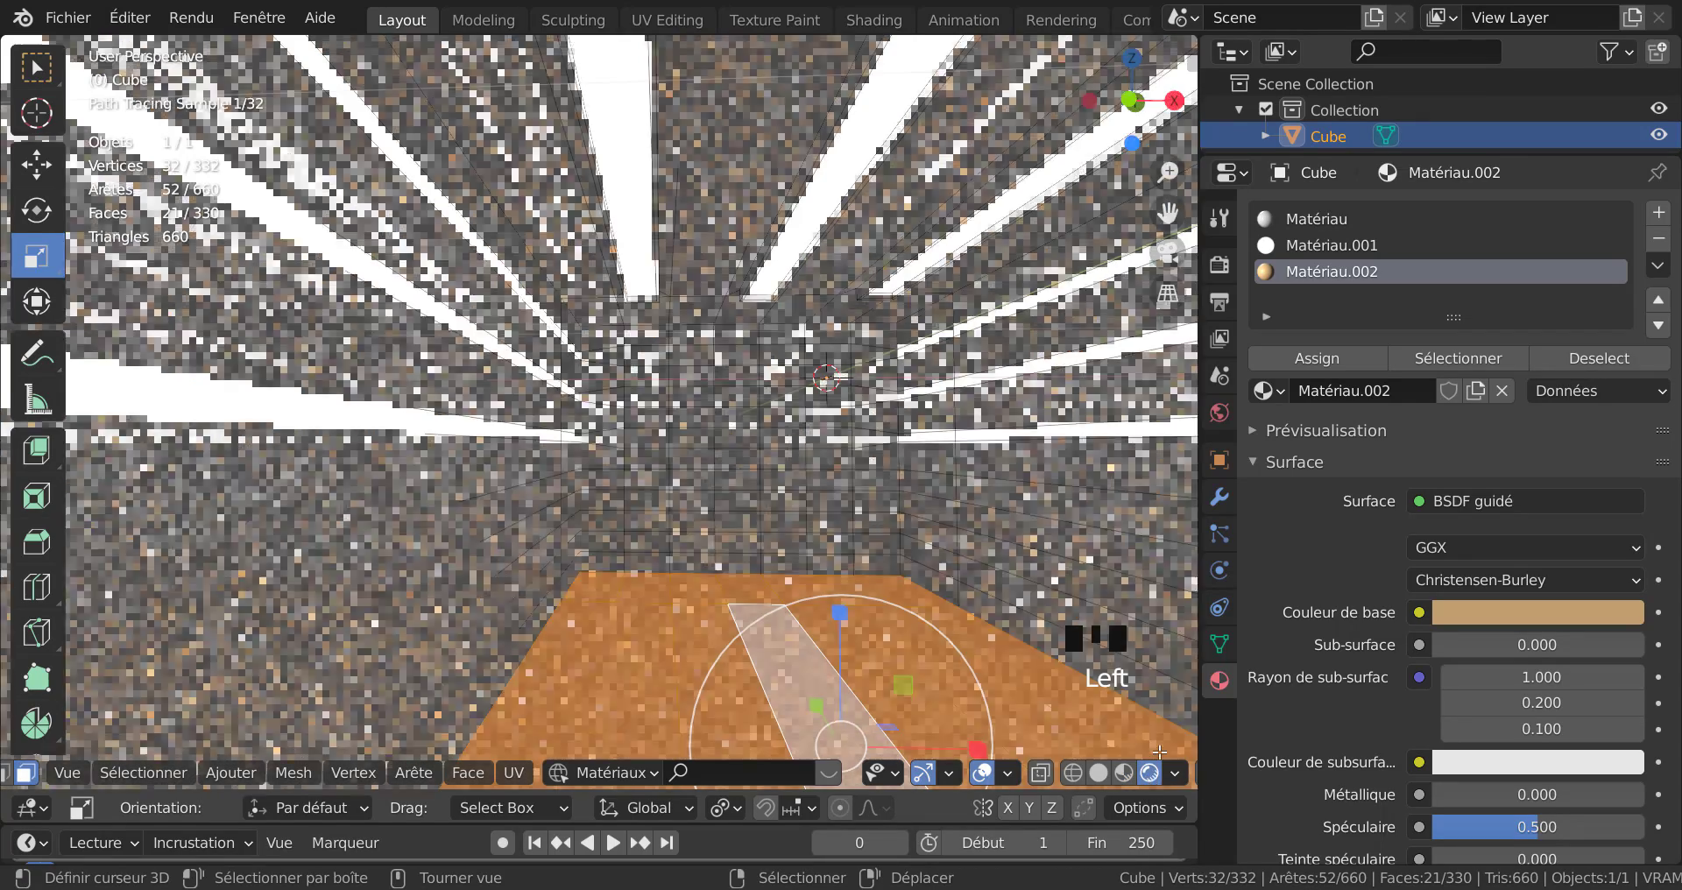
pyautogui.press('Tab')
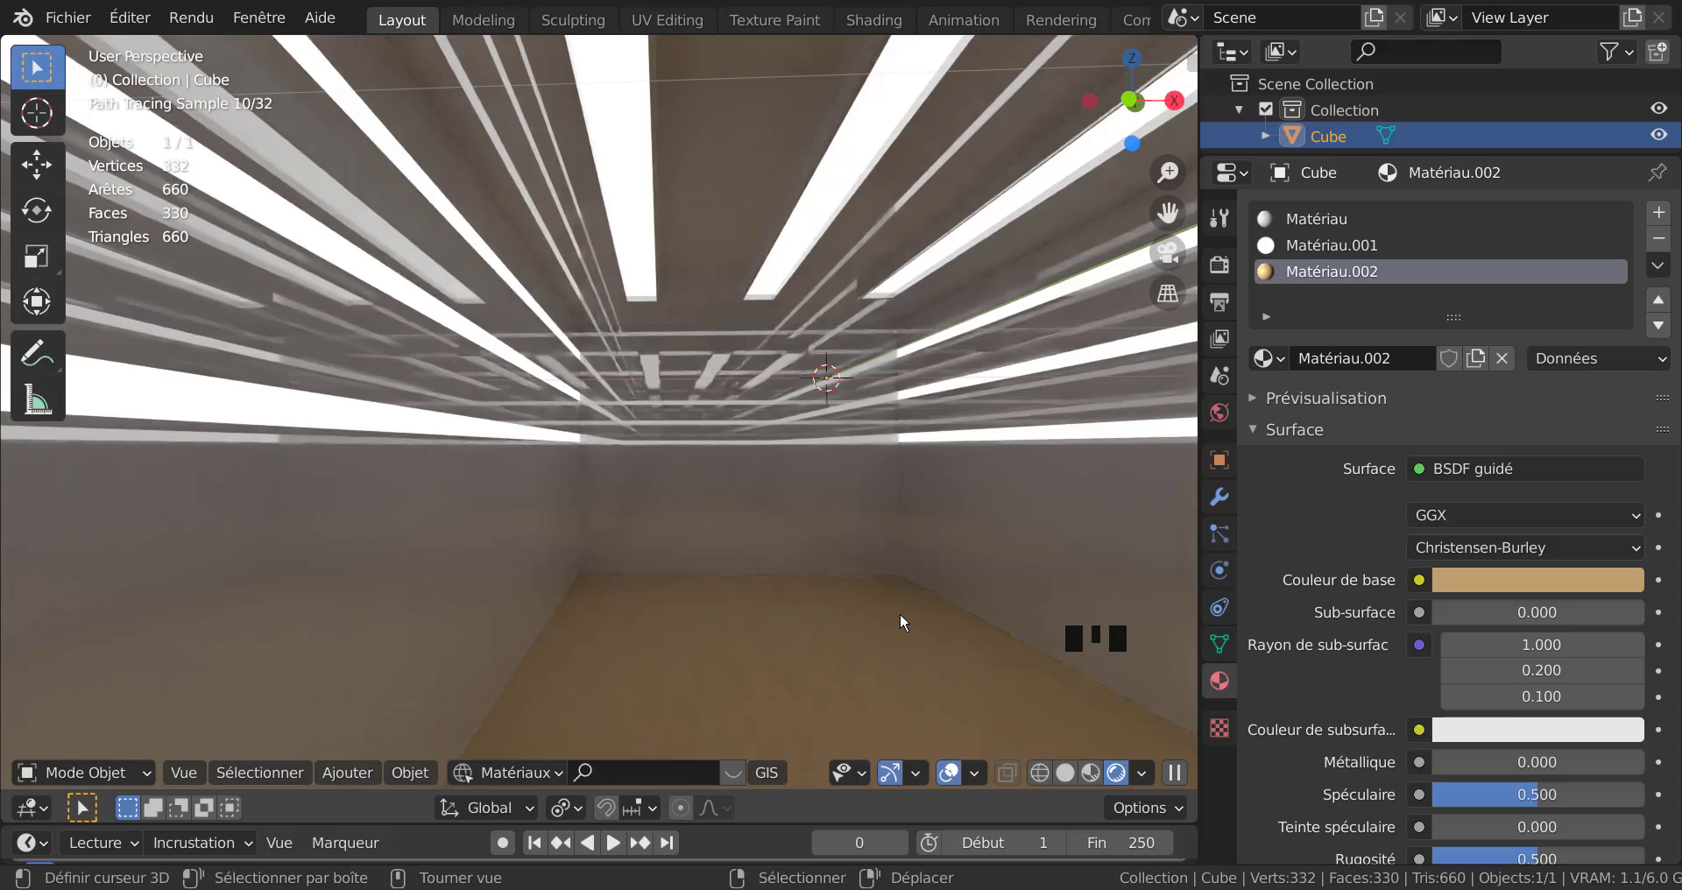
# Switch the viewport to Solid shading with the room seen from outside and enter Edit Mode on its mesh.
pyautogui.scroll(-3, 901, 611)
pyautogui.moveTo(900, 612); pyautogui.dragTo(804, 604, button='middle')
pyautogui.scroll(-4, 772, 543)
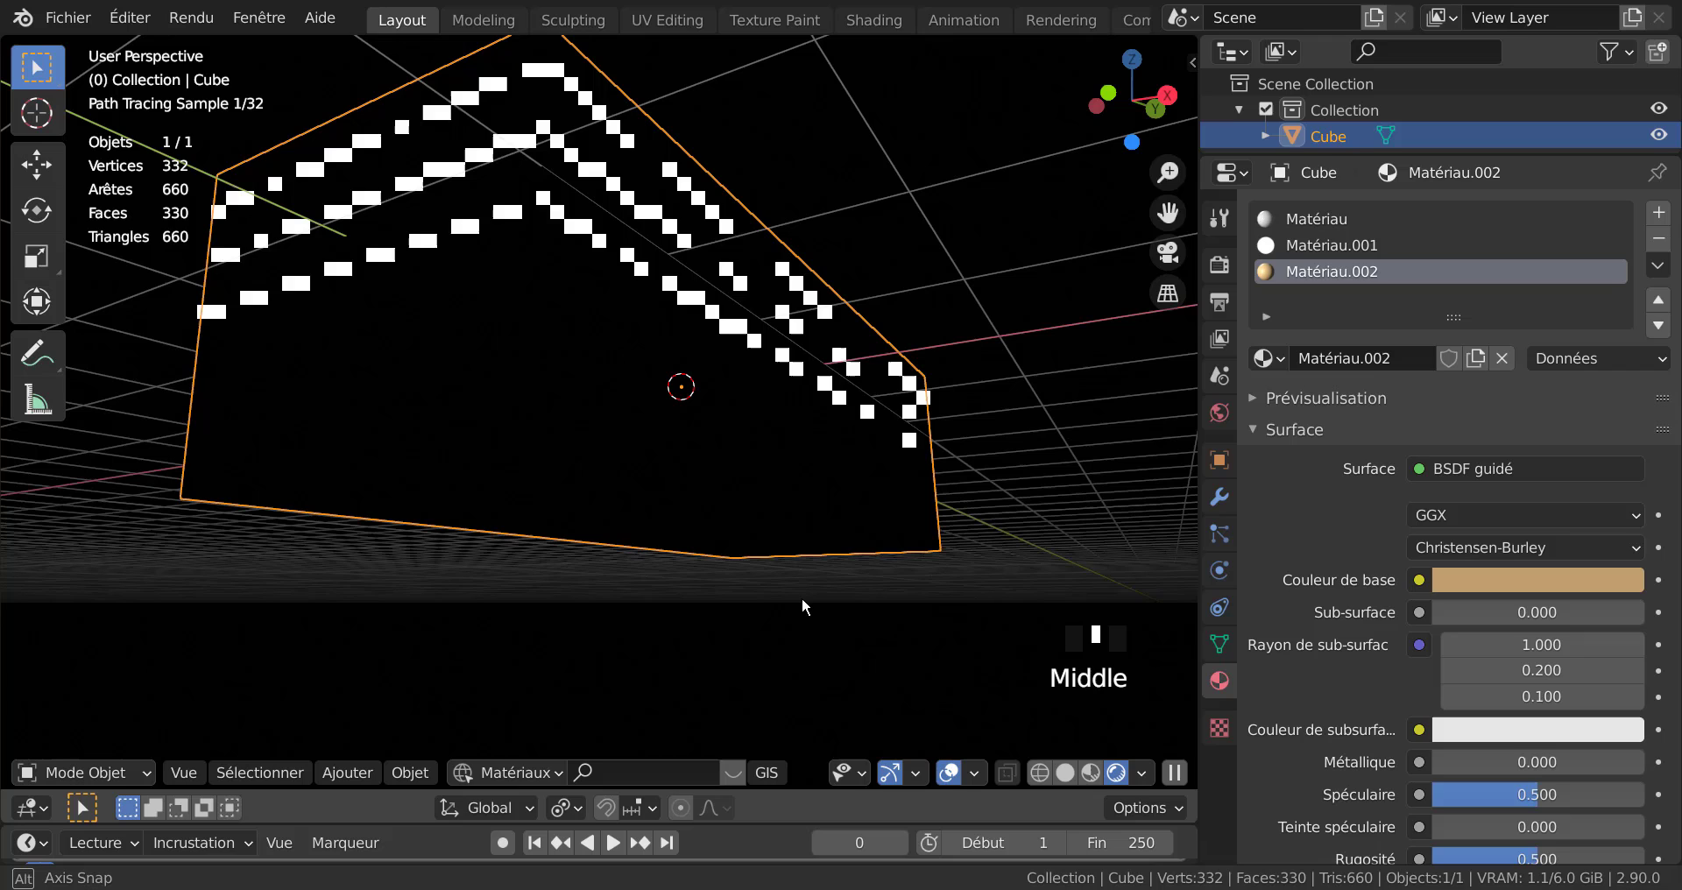
pyautogui.click(1064, 772)
pyautogui.press('Tab')
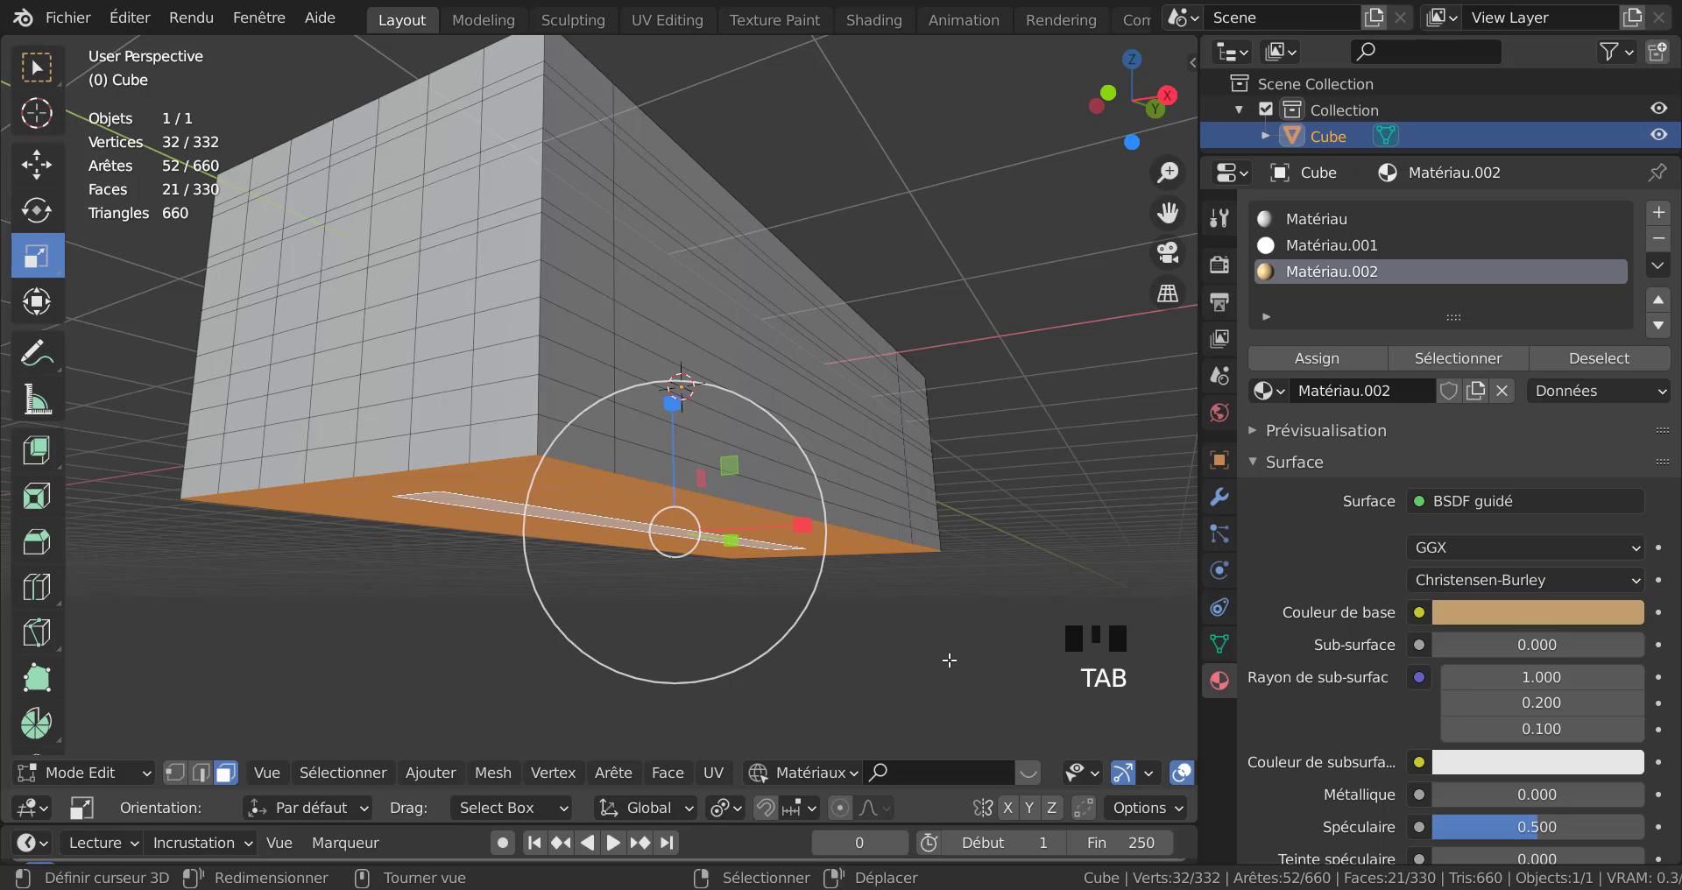
pyautogui.hotkey('ctrl', 'b')
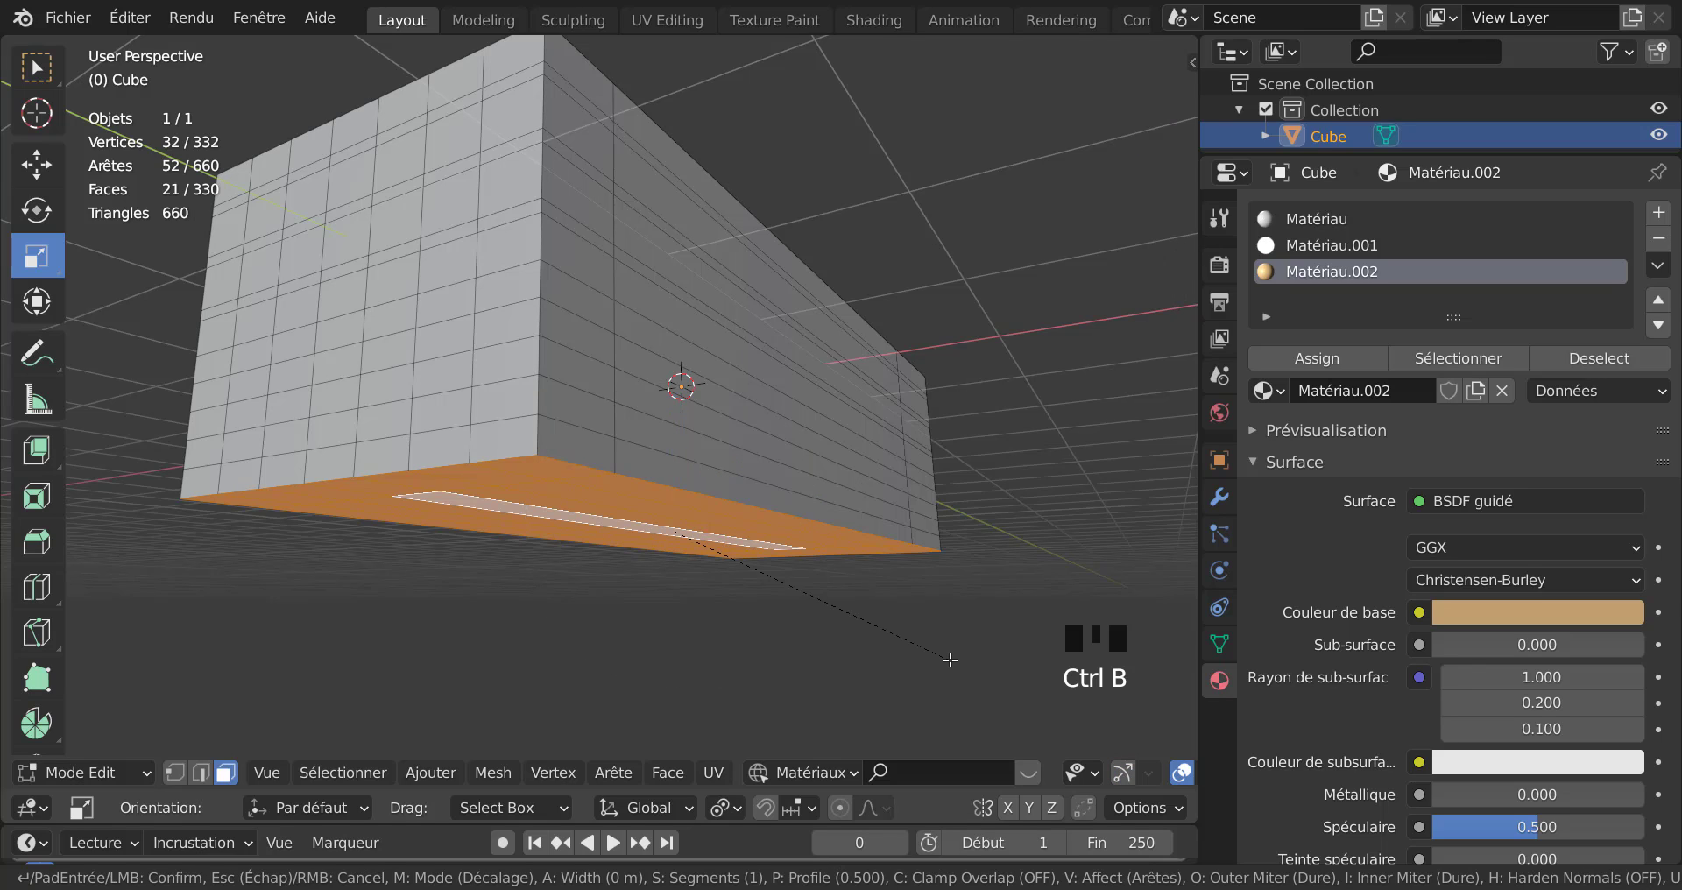
pyautogui.scroll(8, 959, 661)
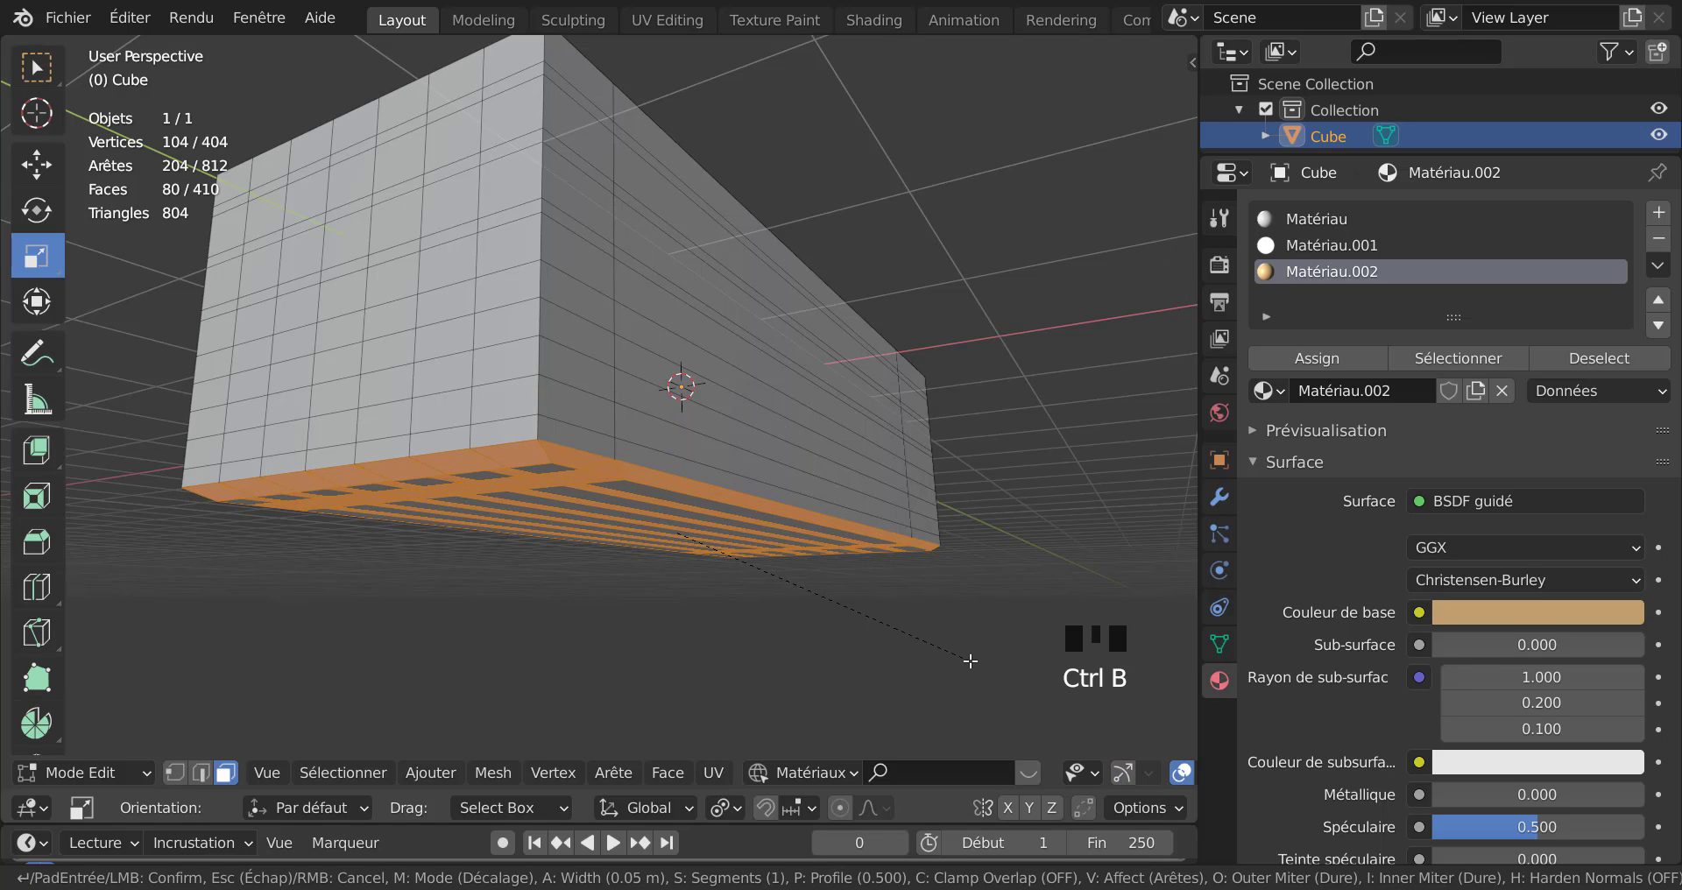
pyautogui.press('Escape')
# In edge selection mode, select the edge loops along all four sides of the floor's perimeter.
pyautogui.click(205, 774)
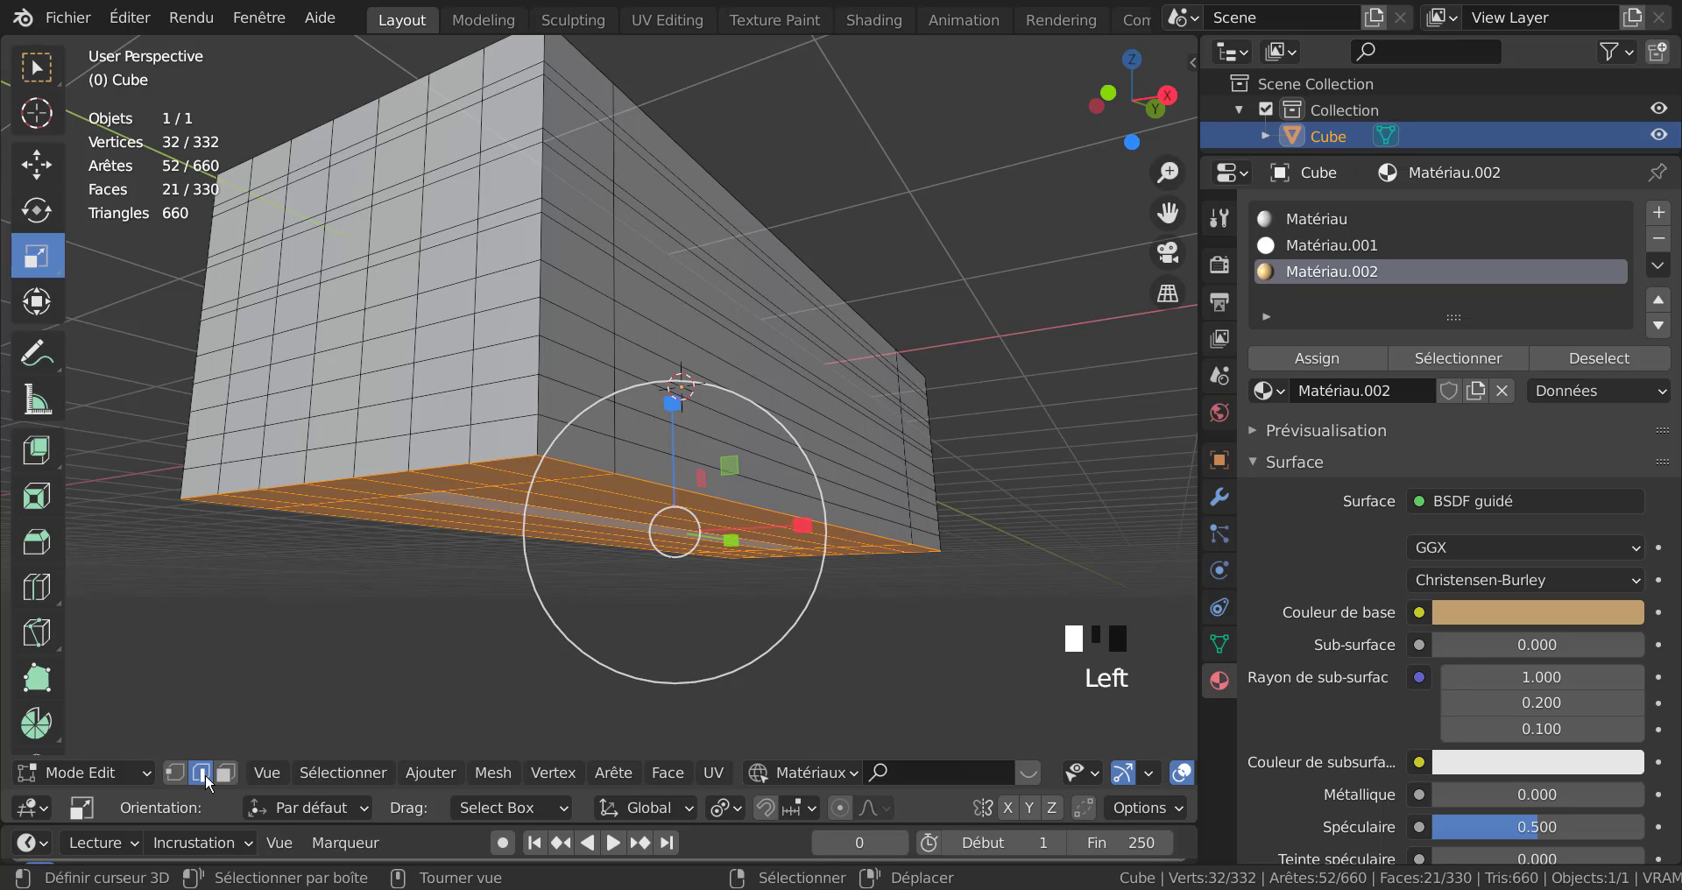
pyautogui.keyDown('alt'); pyautogui.rightClick(577, 477); pyautogui.keyUp('alt')
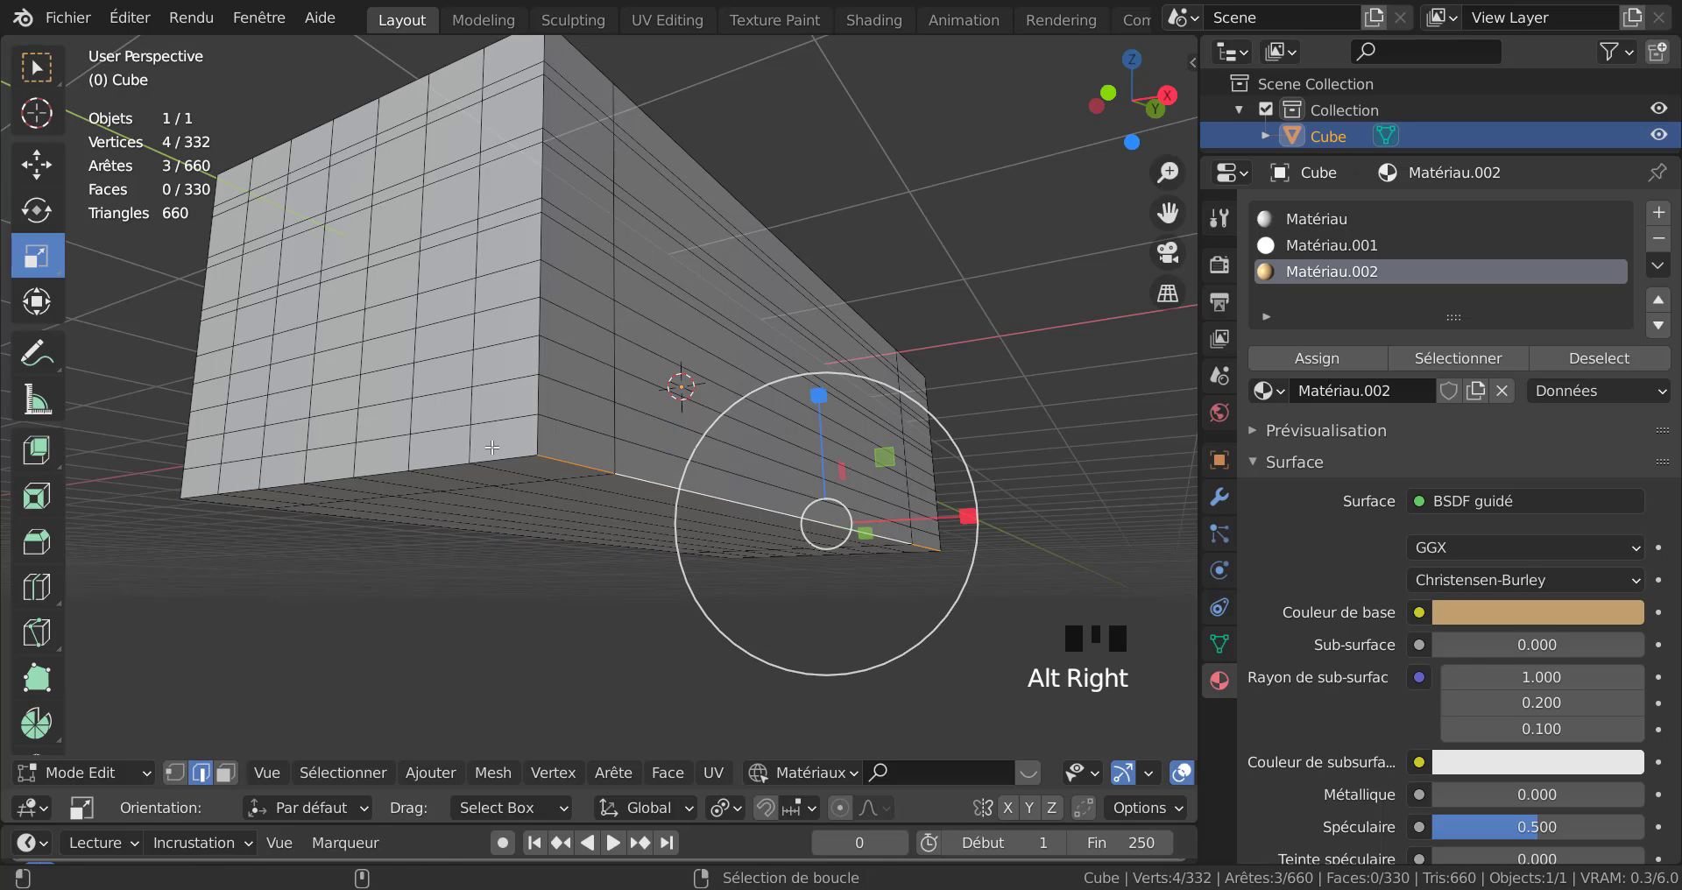
pyautogui.keyDown('alt'); pyautogui.keyDown('shift'); pyautogui.rightClick(506, 526); pyautogui.keyUp('shift'); pyautogui.keyUp('alt')
pyautogui.moveTo(485, 547); pyautogui.dragTo(981, 560, button='middle')
pyautogui.keyDown('alt'); pyautogui.keyDown('shift'); pyautogui.rightClick(616, 543); pyautogui.keyUp('shift'); pyautogui.keyUp('alt')
pyautogui.moveTo(615, 544); pyautogui.dragTo(937, 574, button='middle')
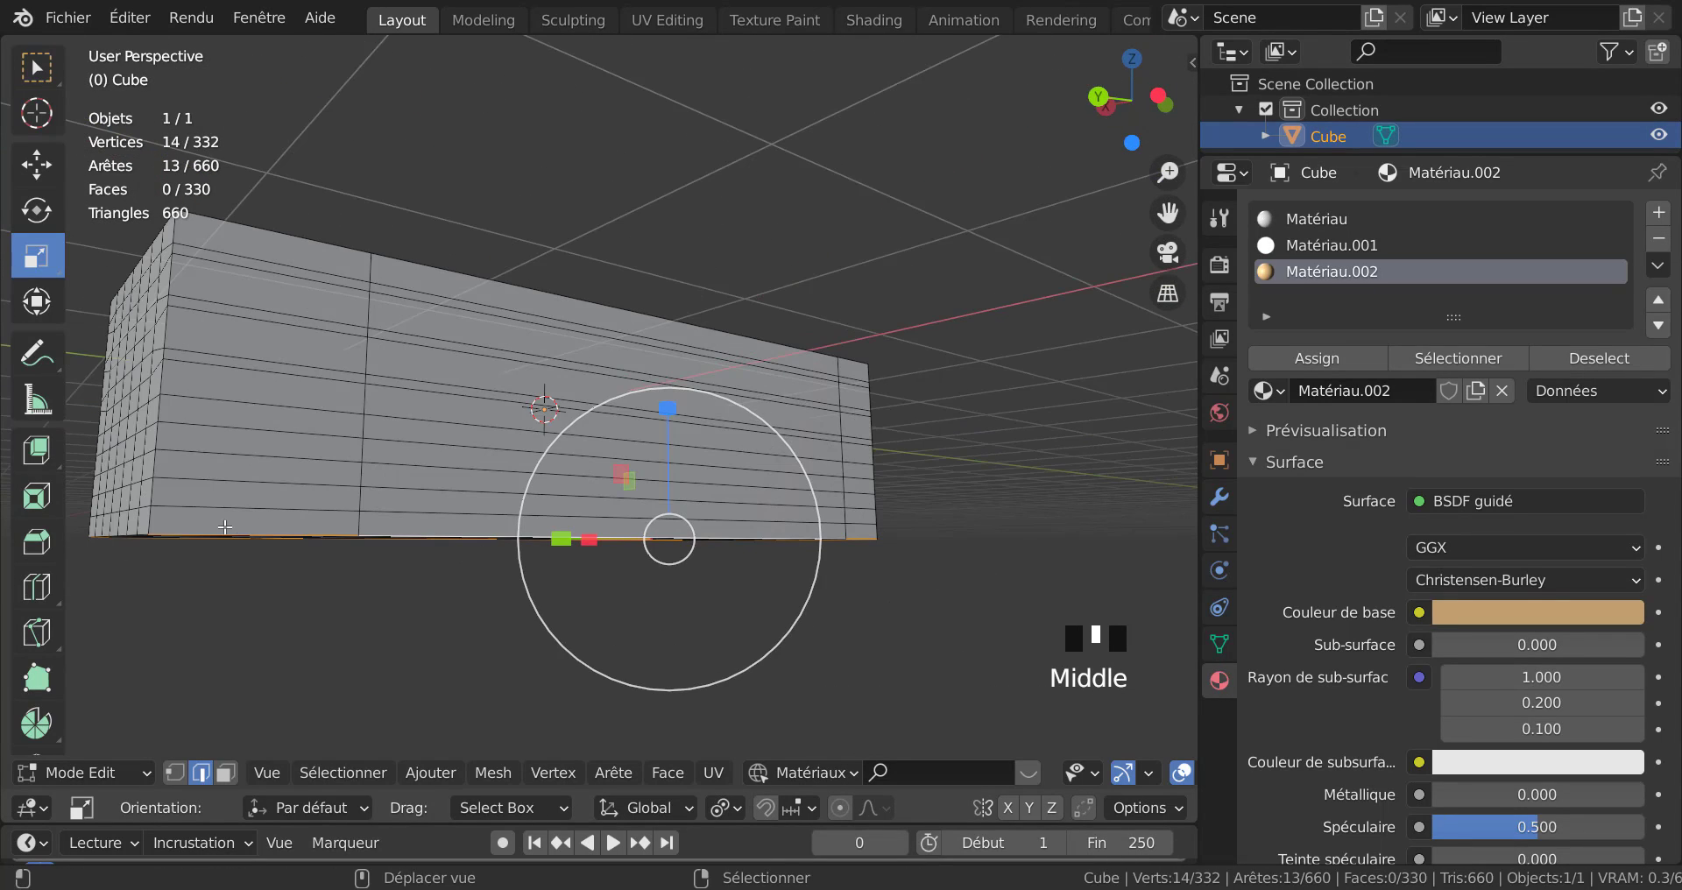
pyautogui.moveTo(406, 555); pyautogui.dragTo(580, 641, button='middle')
pyautogui.keyDown('alt'); pyautogui.keyDown('shift'); pyautogui.rightClick(388, 525); pyautogui.keyUp('shift'); pyautogui.keyUp('alt')
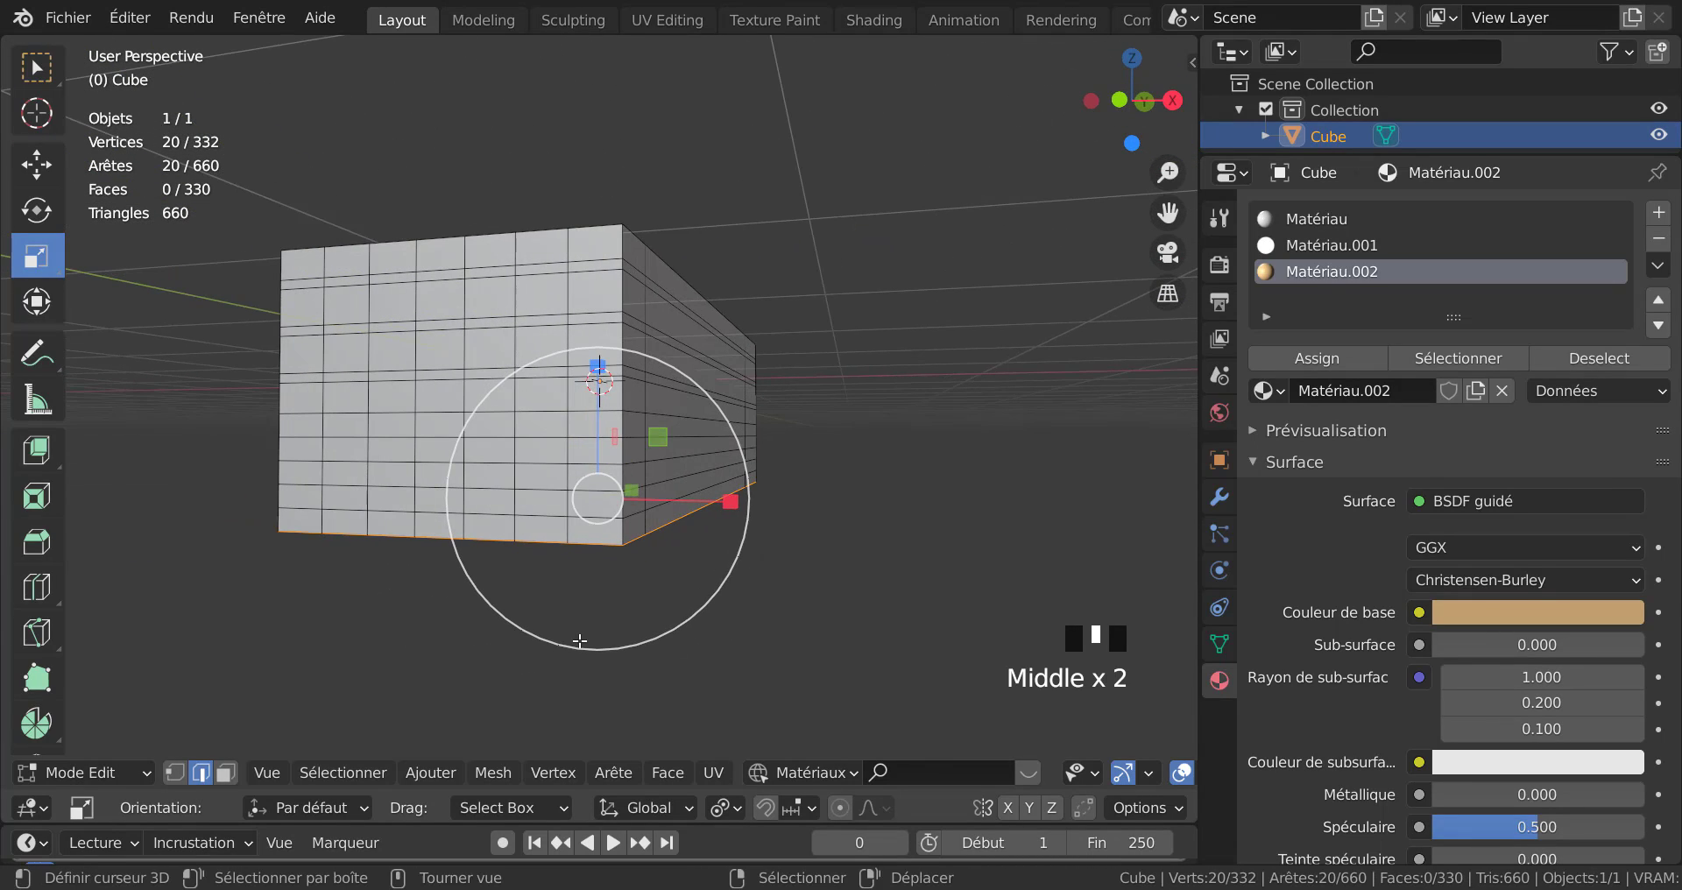
# Try to inset the selected floor perimeter edges with the Inset Faces tool and undo the attempt.
pyautogui.click(36, 499)
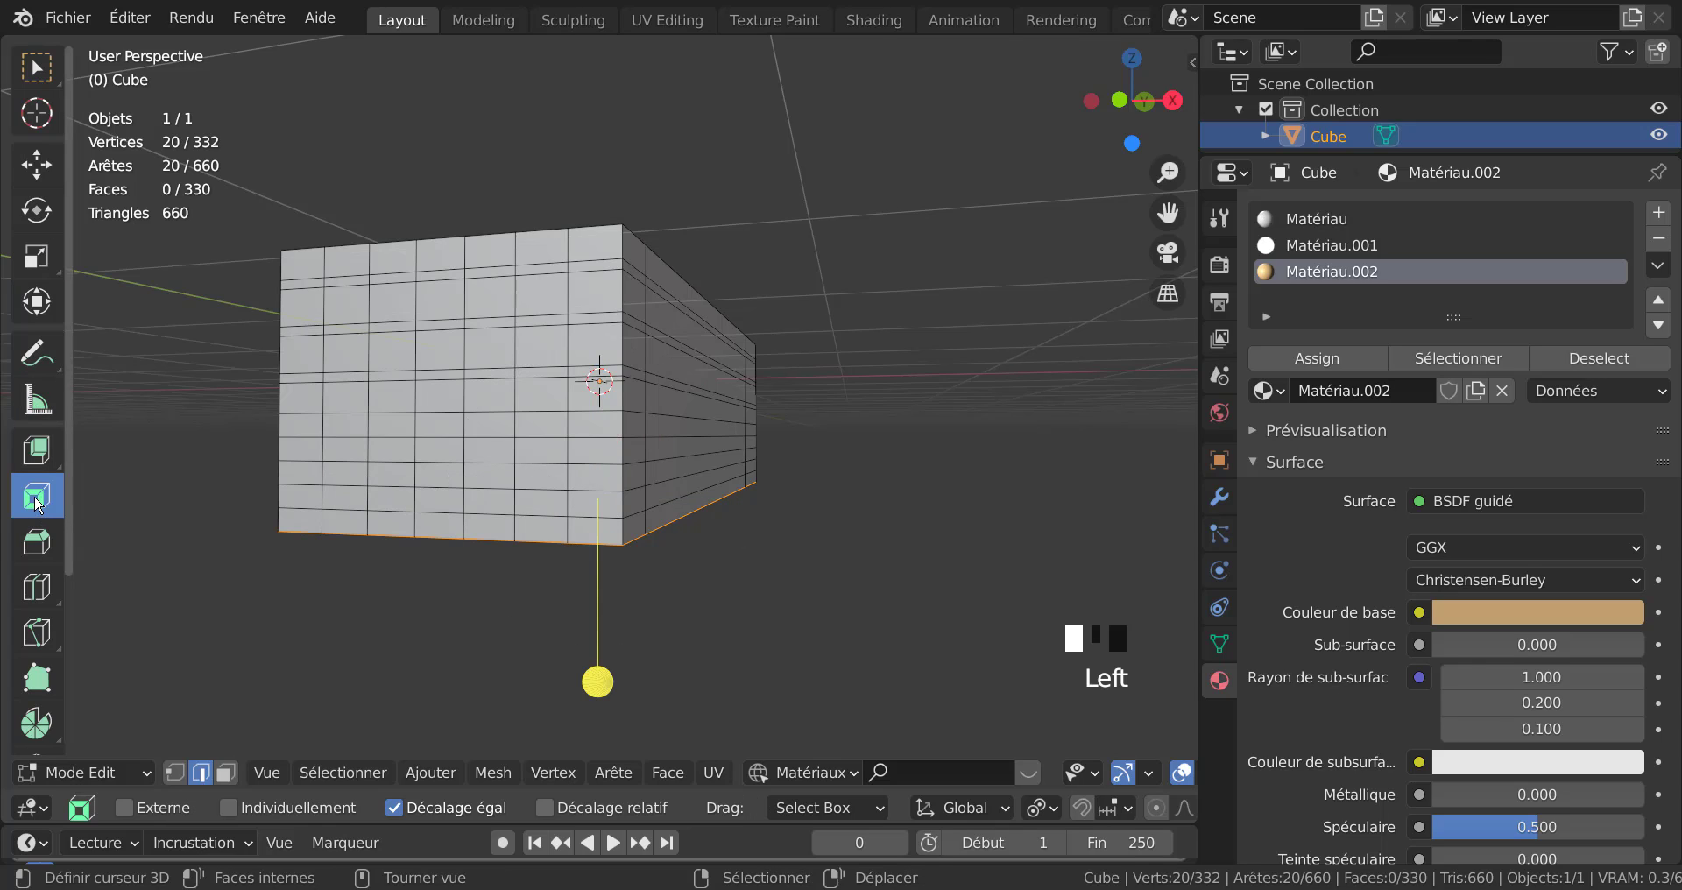
pyautogui.click(596, 692)
pyautogui.moveTo(594, 698)
pyautogui.mouseDown()
pyautogui.moveTo(593, 589)
pyautogui.moveTo(619, 713)
pyautogui.mouseUp()
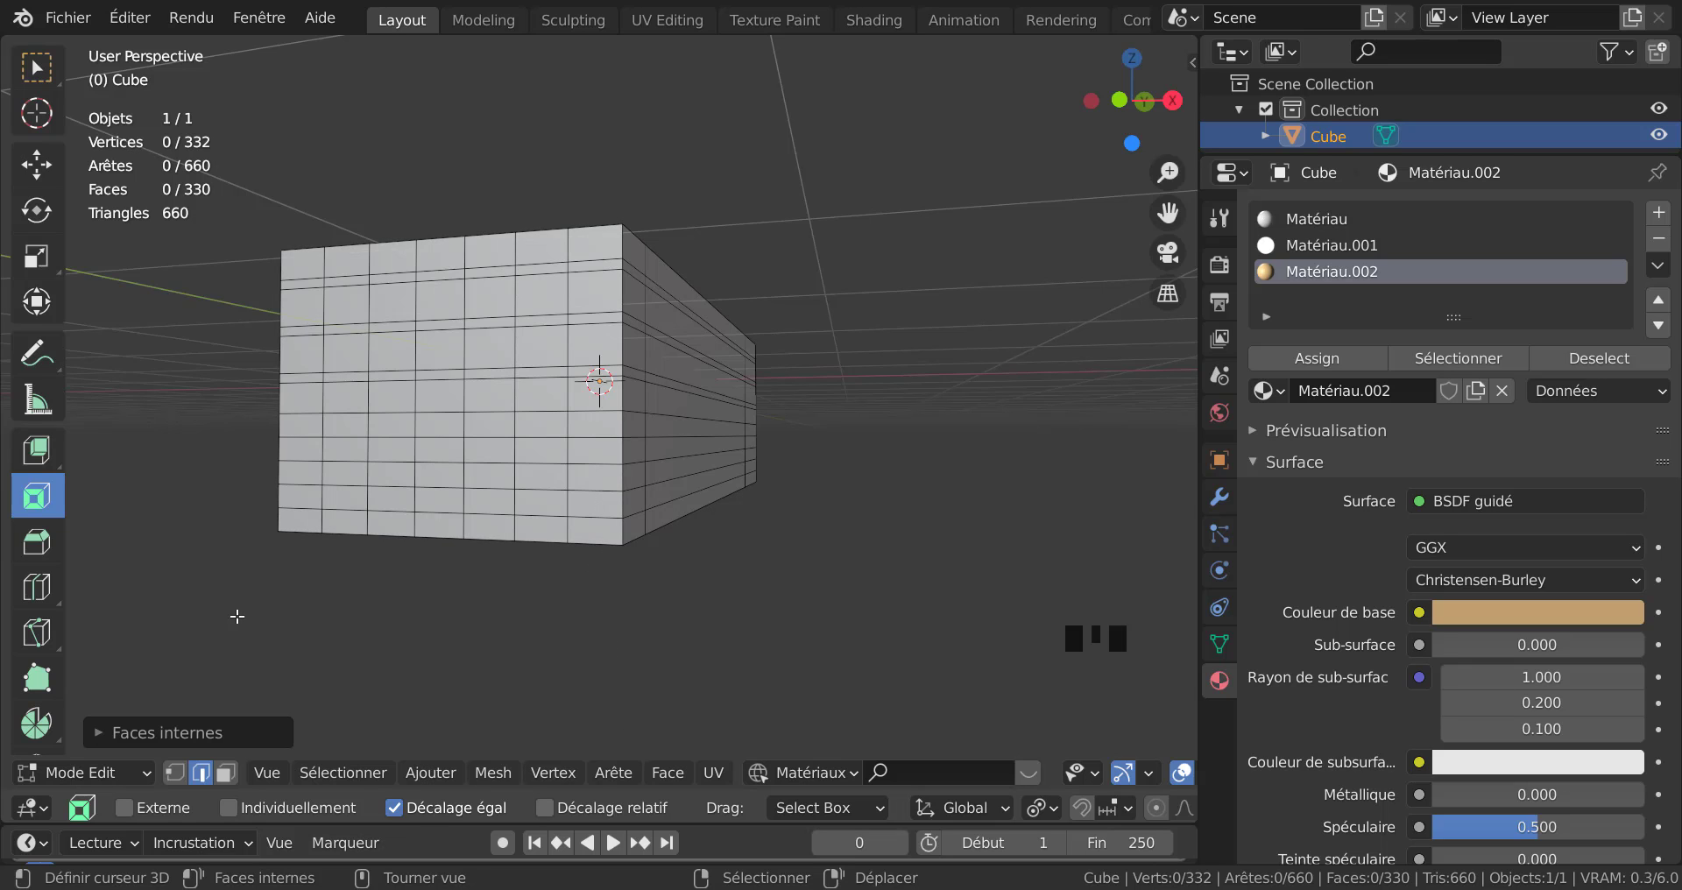
pyautogui.moveTo(601, 612); pyautogui.dragTo(713, 601, button='middle')
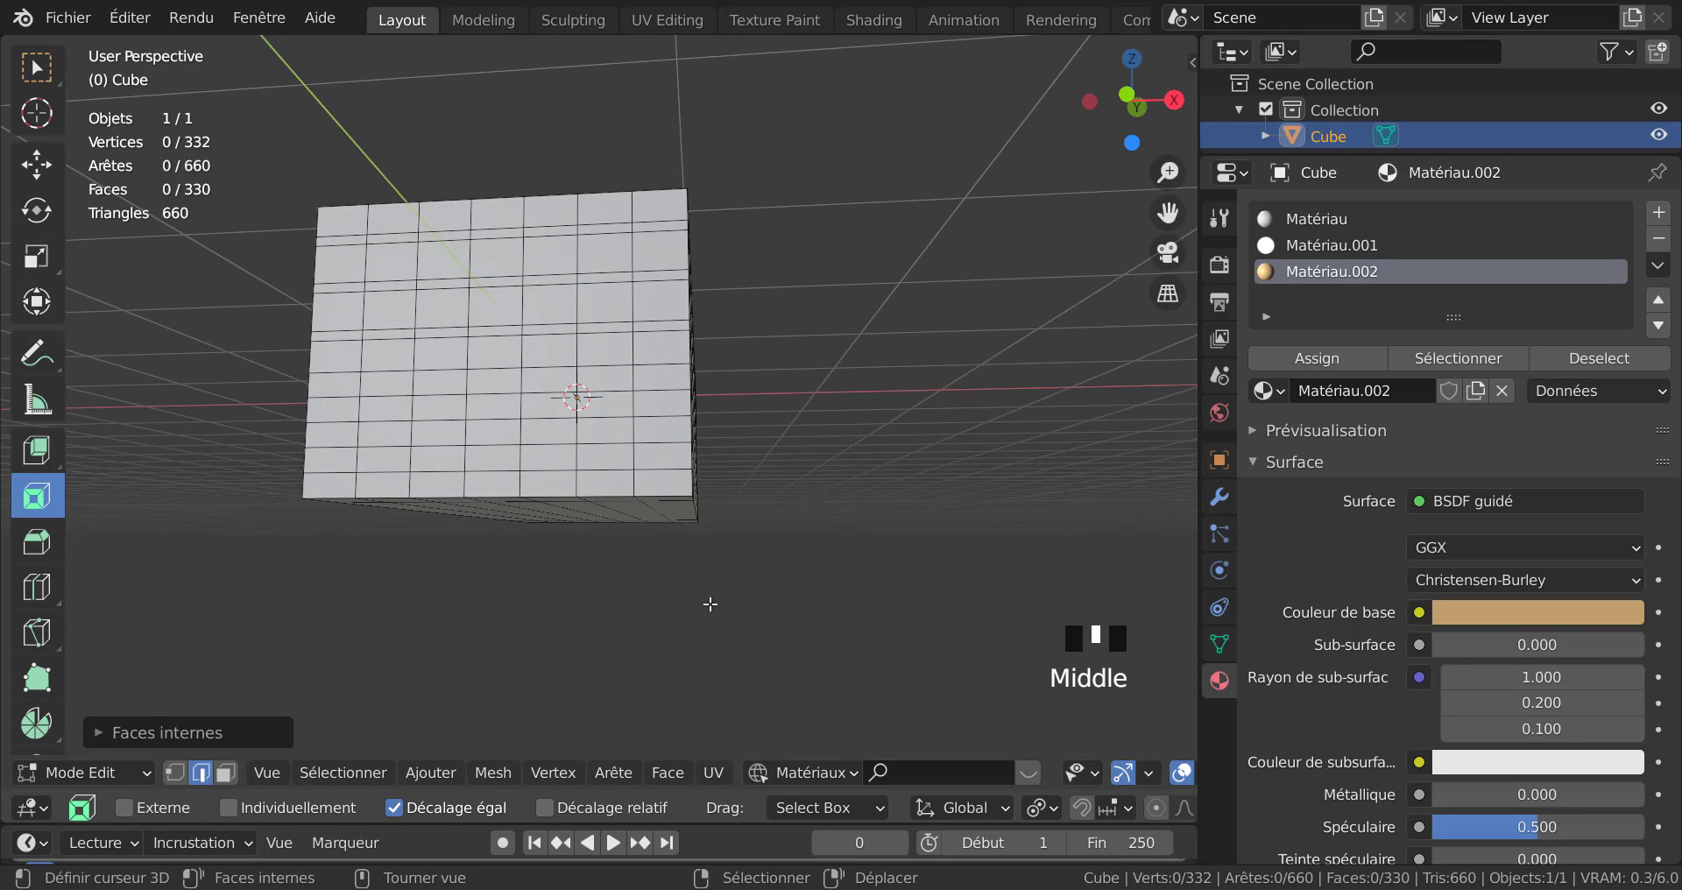
pyautogui.hotkey('ctrl', 'z')
pyautogui.moveTo(806, 660); pyautogui.dragTo(736, 668, button='middle')
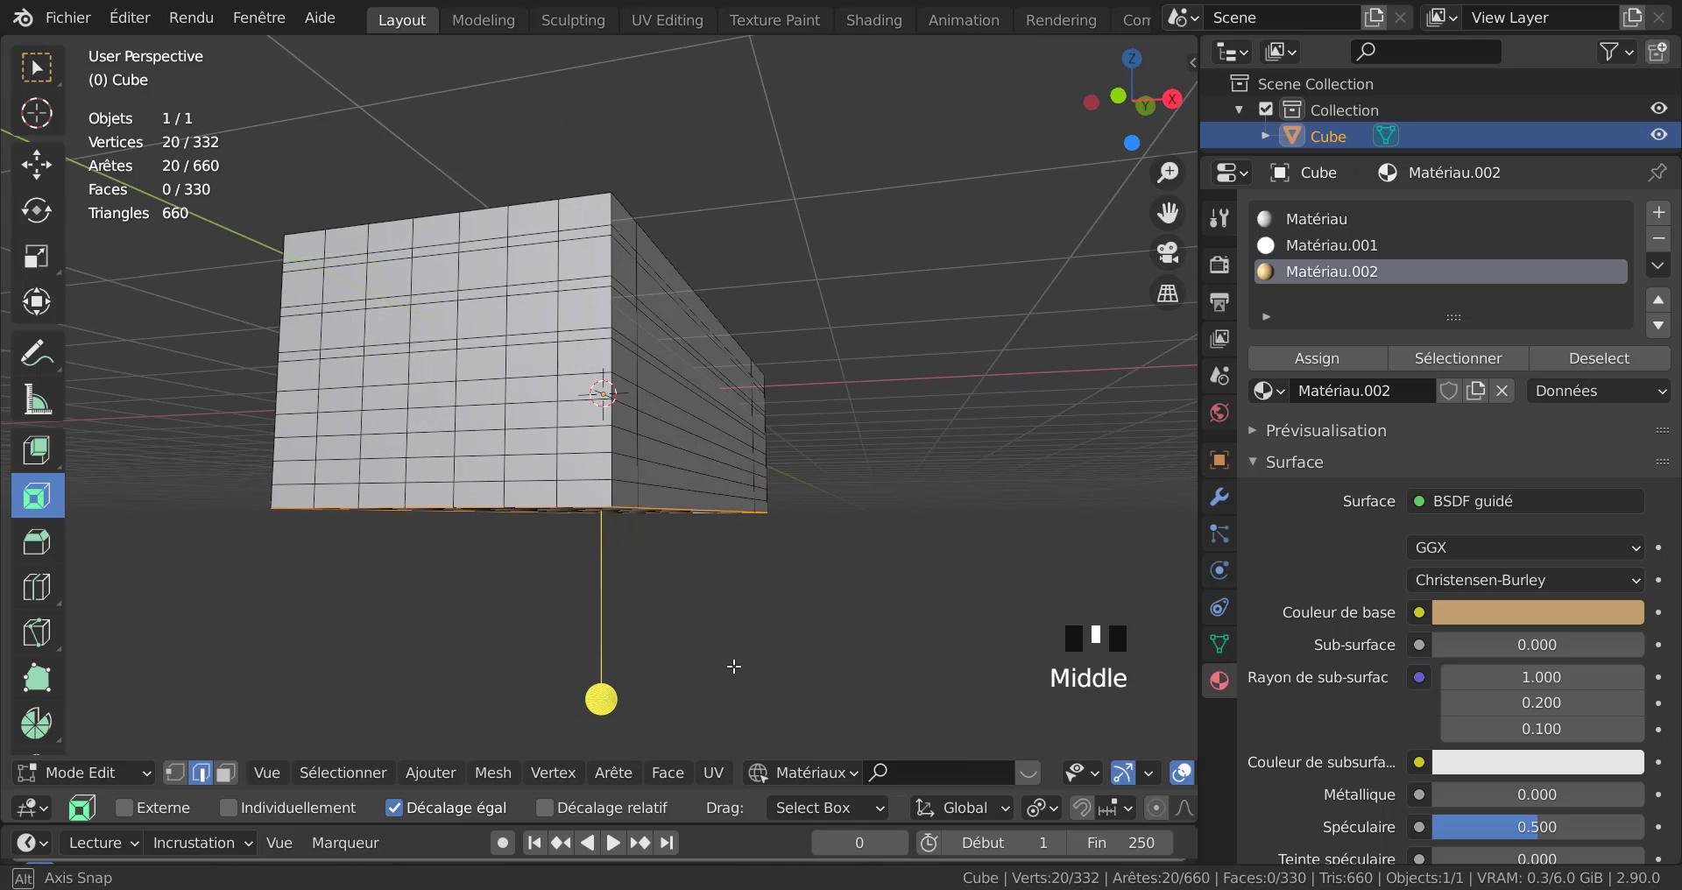
# Bevel the floor's perimeter edges about 0.093 m wide with 7 segments to round the junction with the walls.
pyautogui.hotkey('ctrl', 'b')
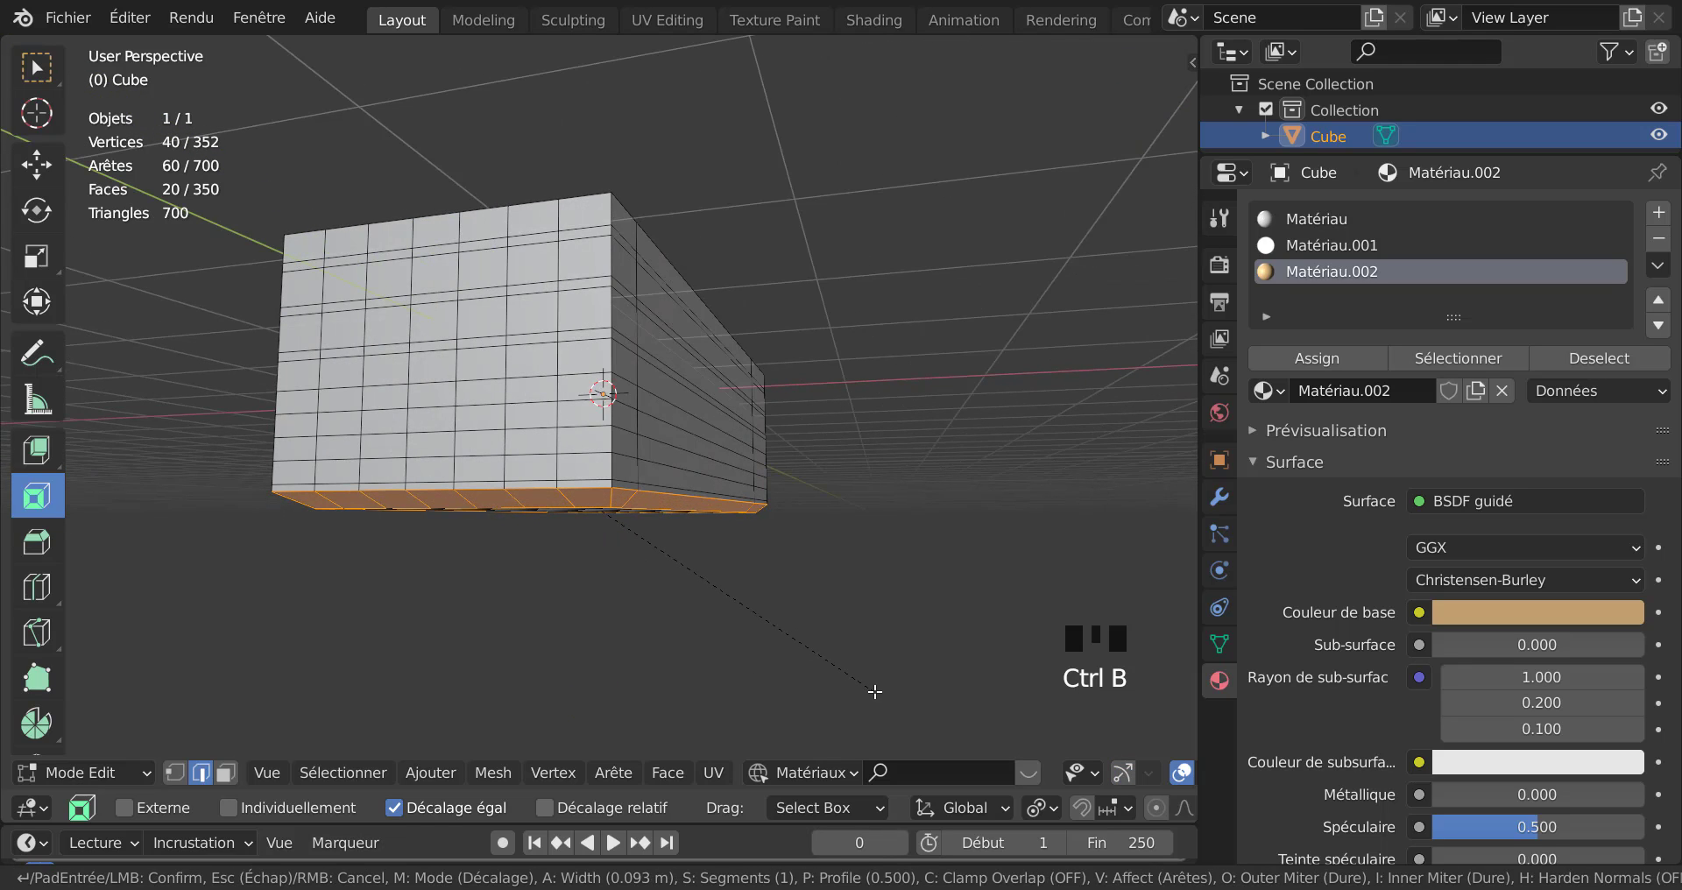
pyautogui.scroll(5, 875, 692)
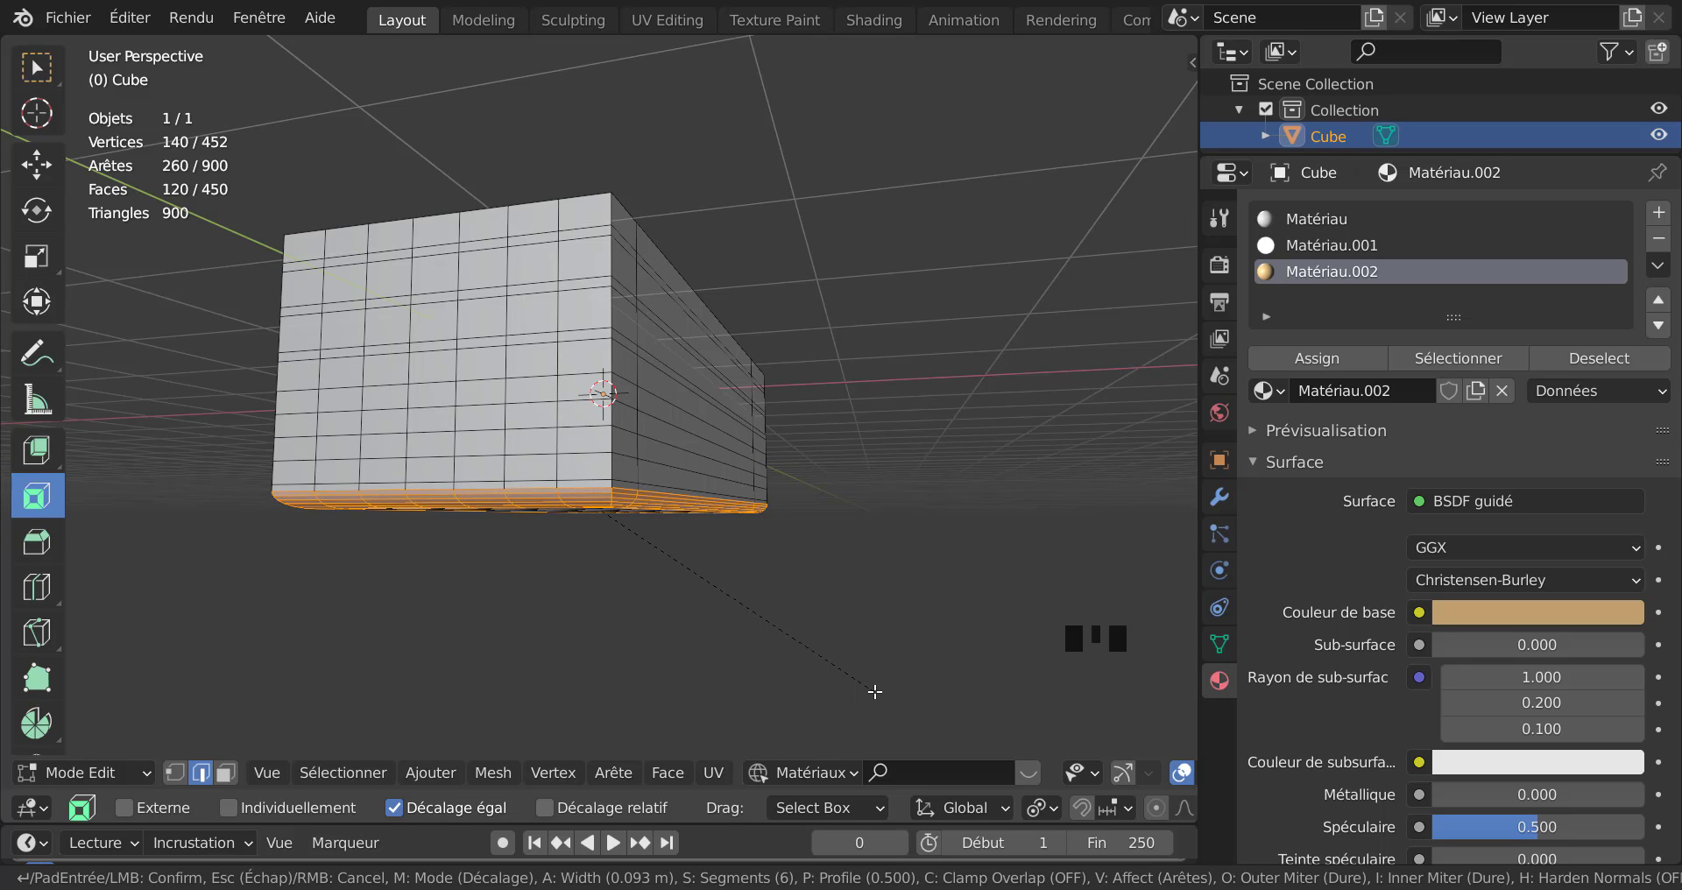
pyautogui.click(874, 691)
pyautogui.moveTo(751, 612); pyautogui.dragTo(856, 629, button='middle')
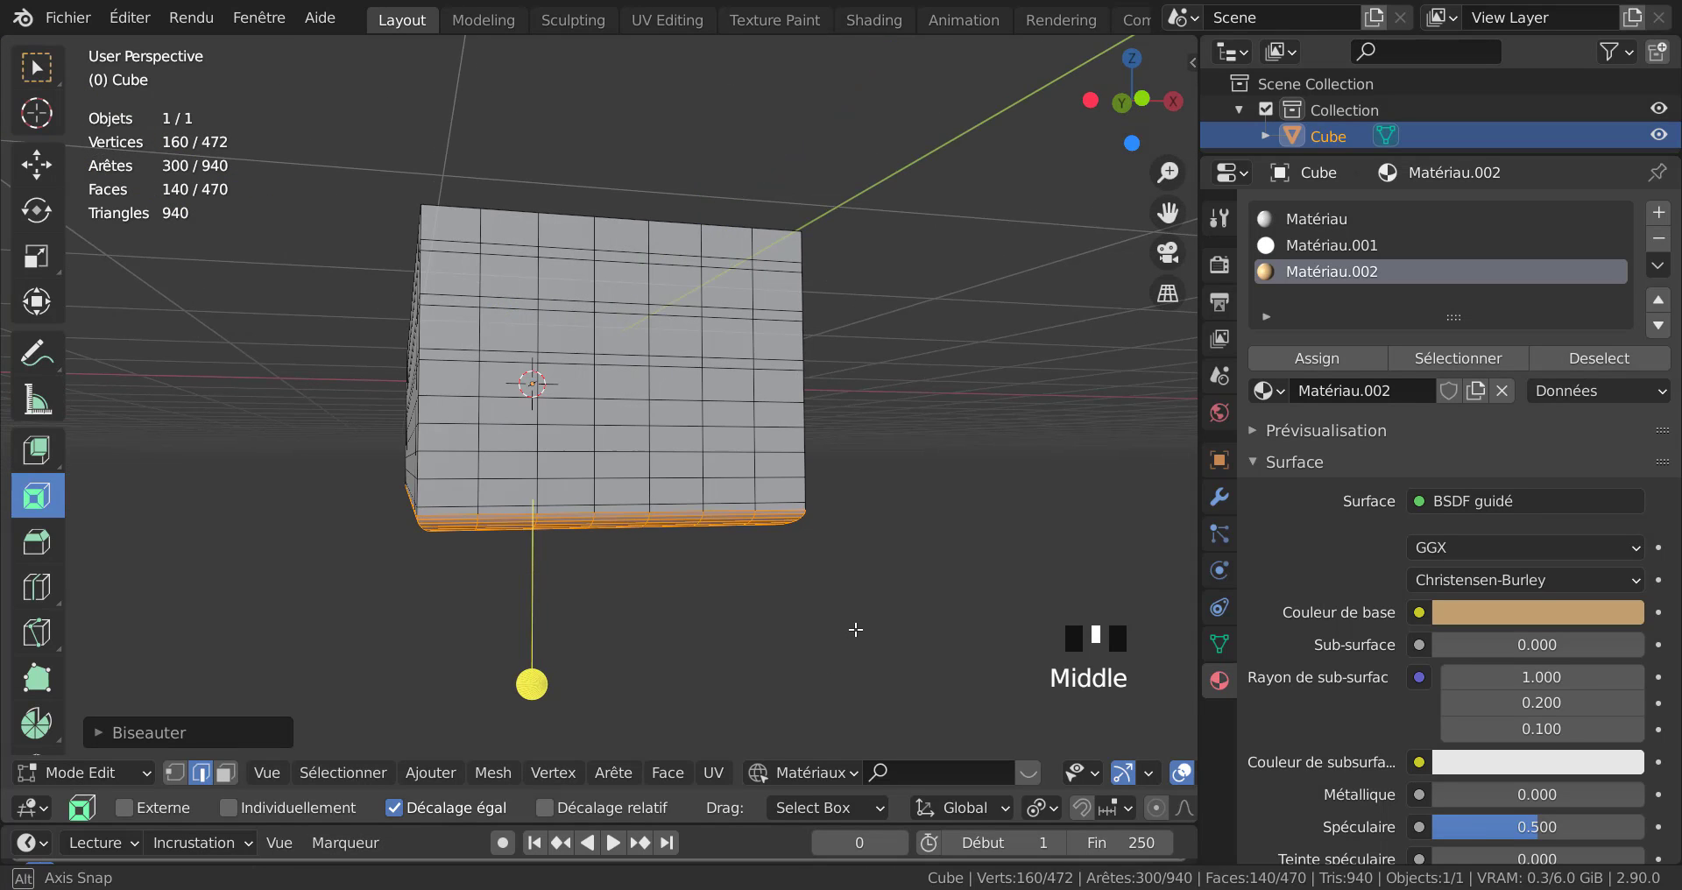
# Leave Edit Mode and examine the beveled floor edges from inside the room in rendered shading.
pyautogui.scroll(7, 855, 629)
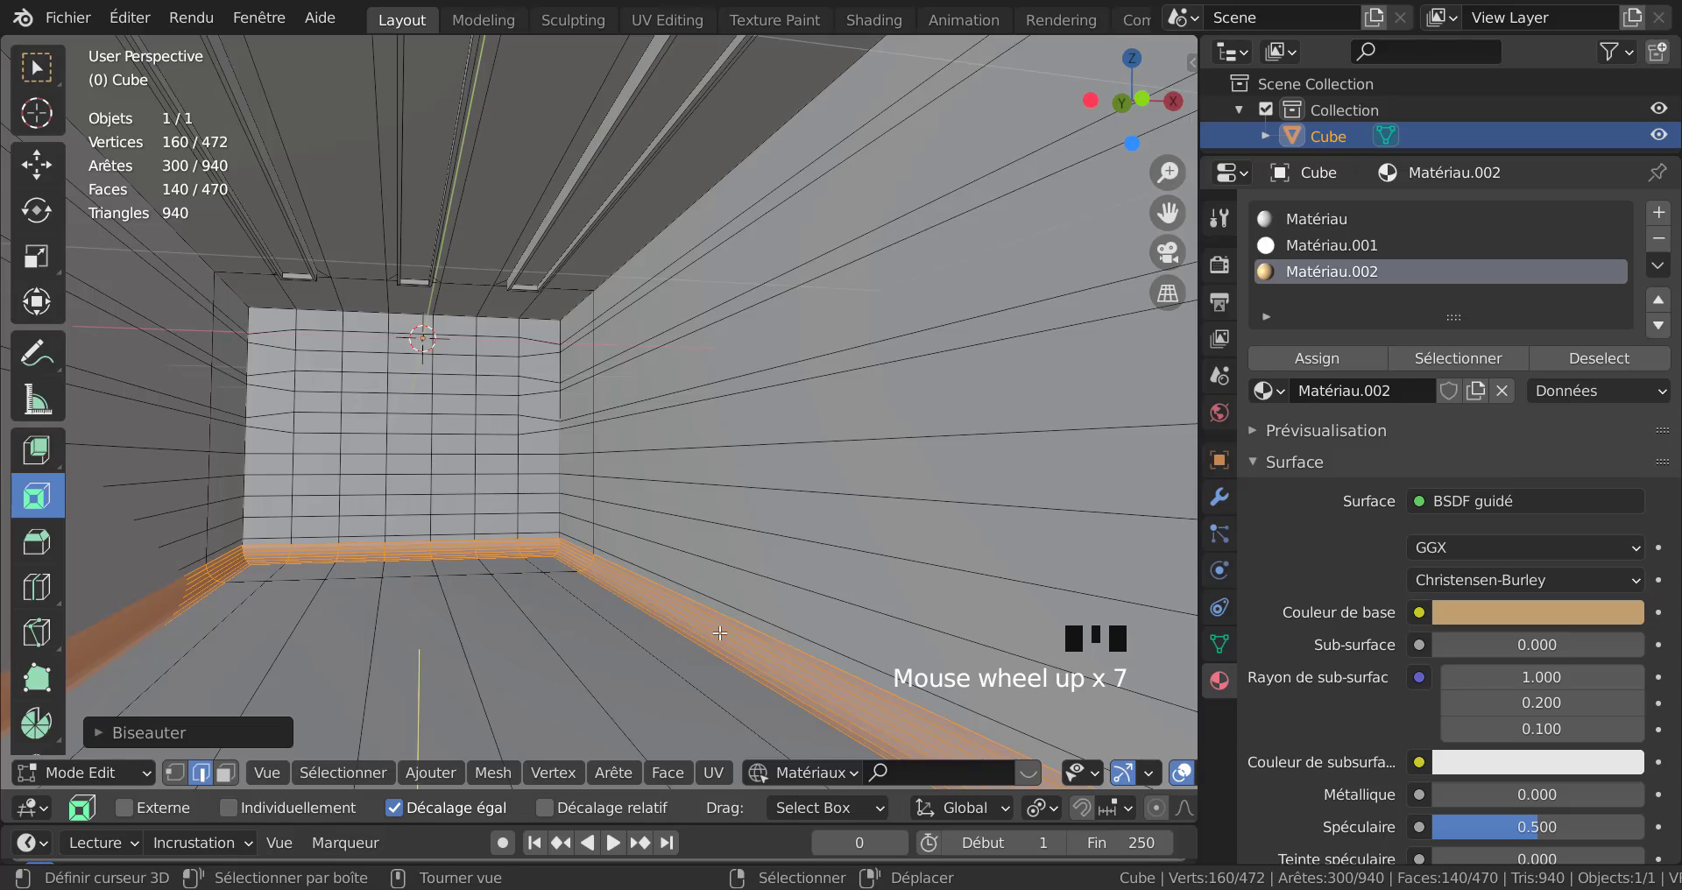
pyautogui.press('Tab')
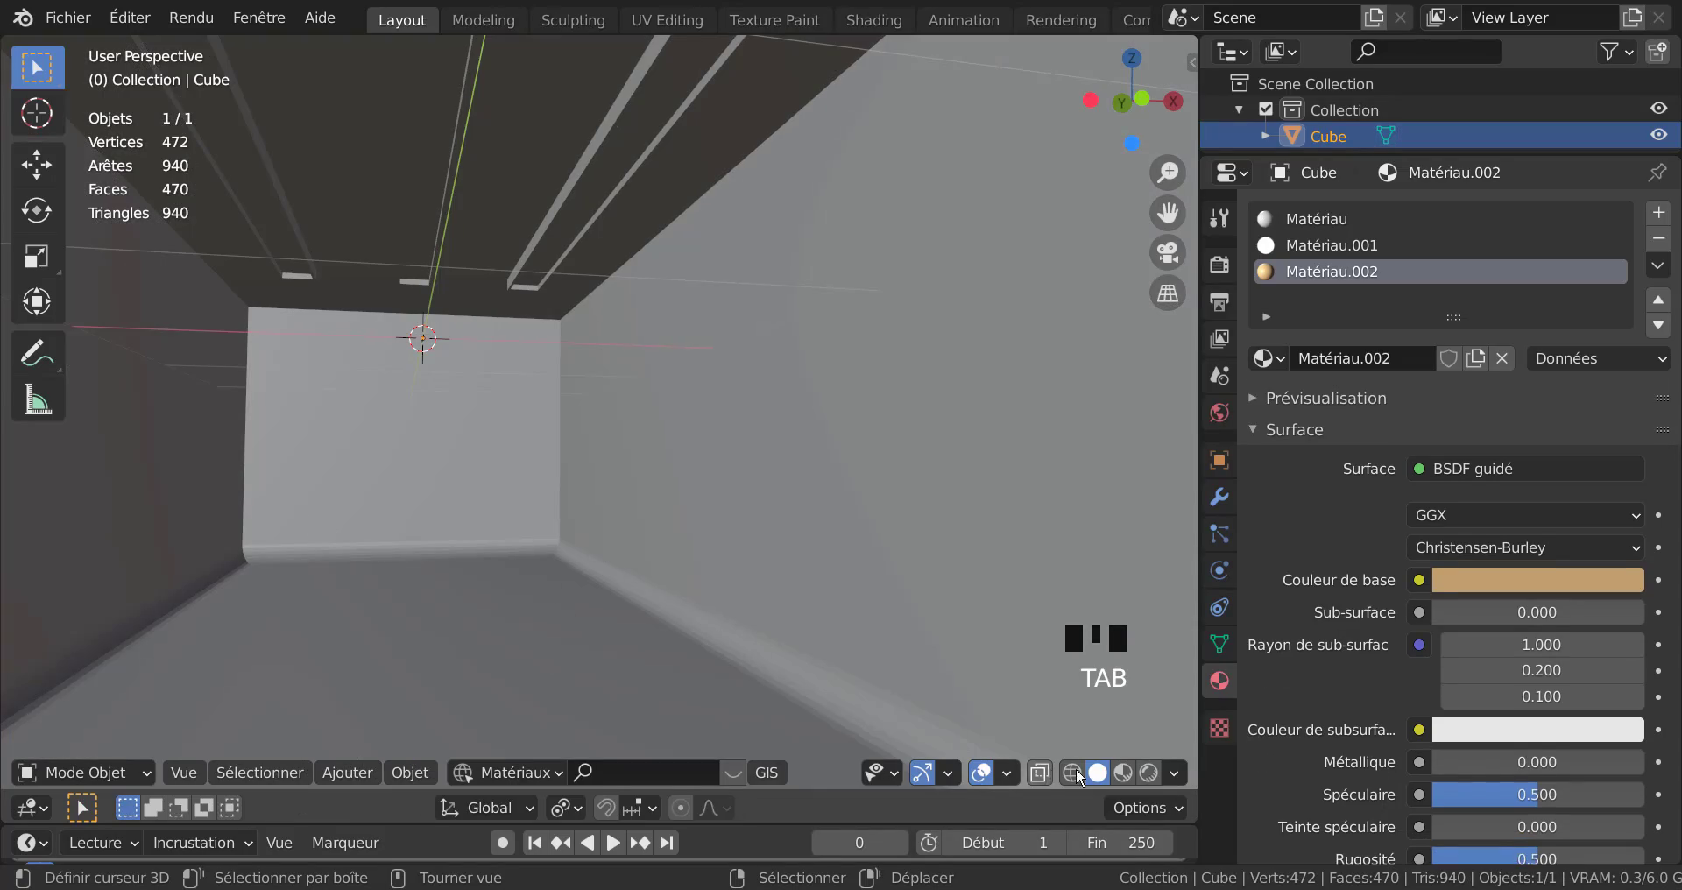
pyautogui.click(1149, 773)
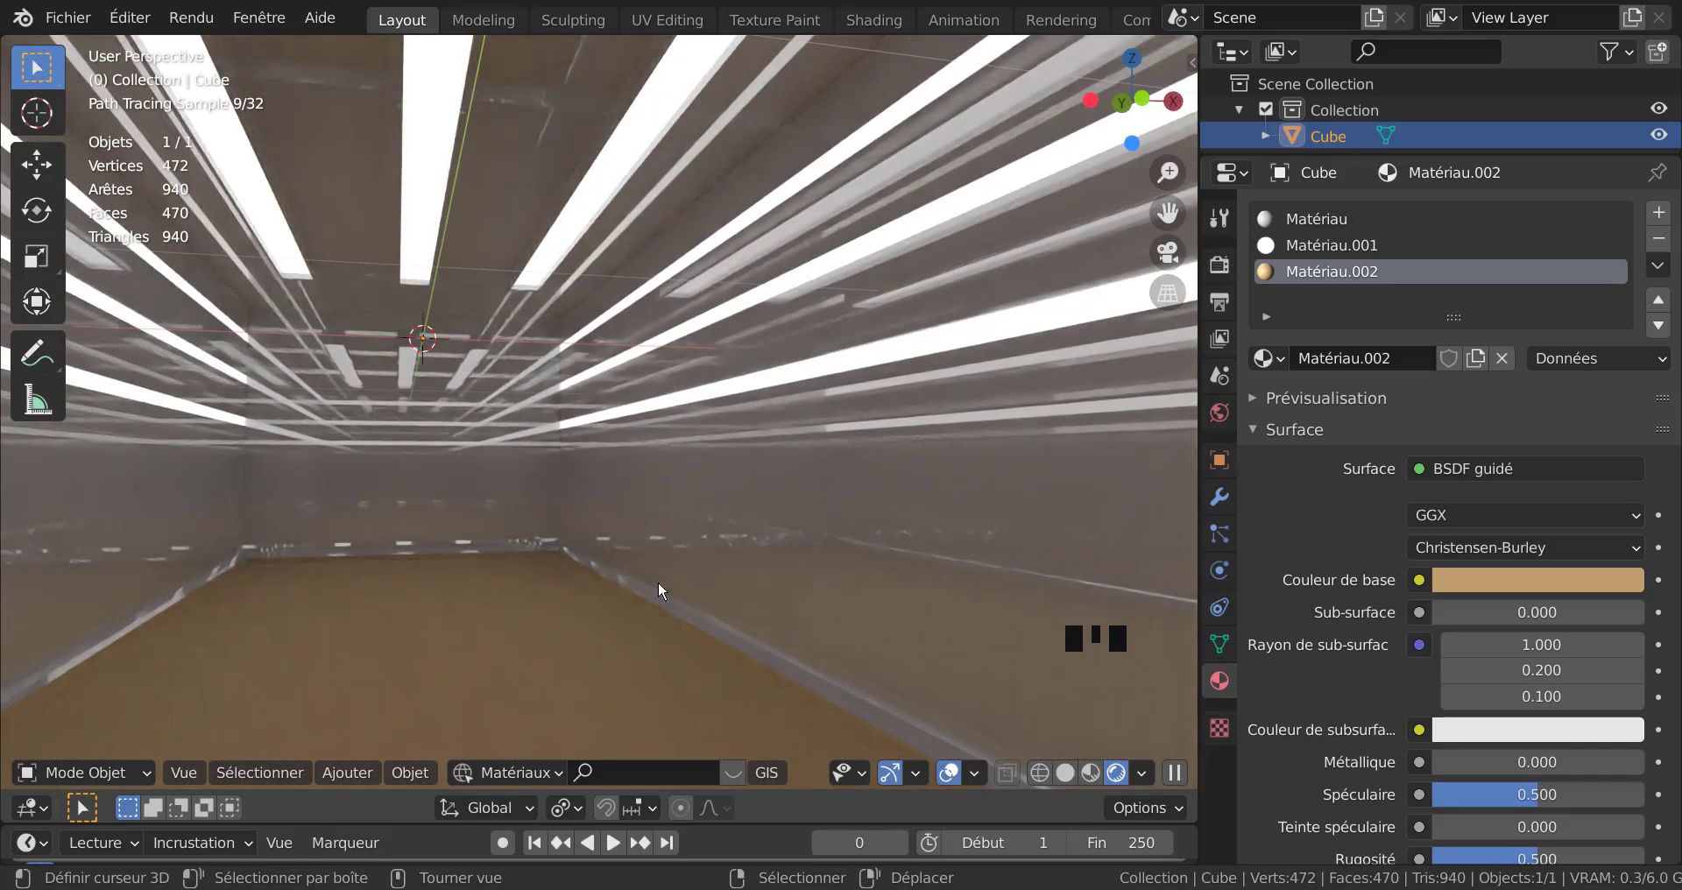
pyautogui.moveTo(701, 592)
pyautogui.mouseDown(button='middle')
pyautogui.moveTo(653, 581)
pyautogui.moveTo(720, 590)
pyautogui.mouseUp(button='middle')
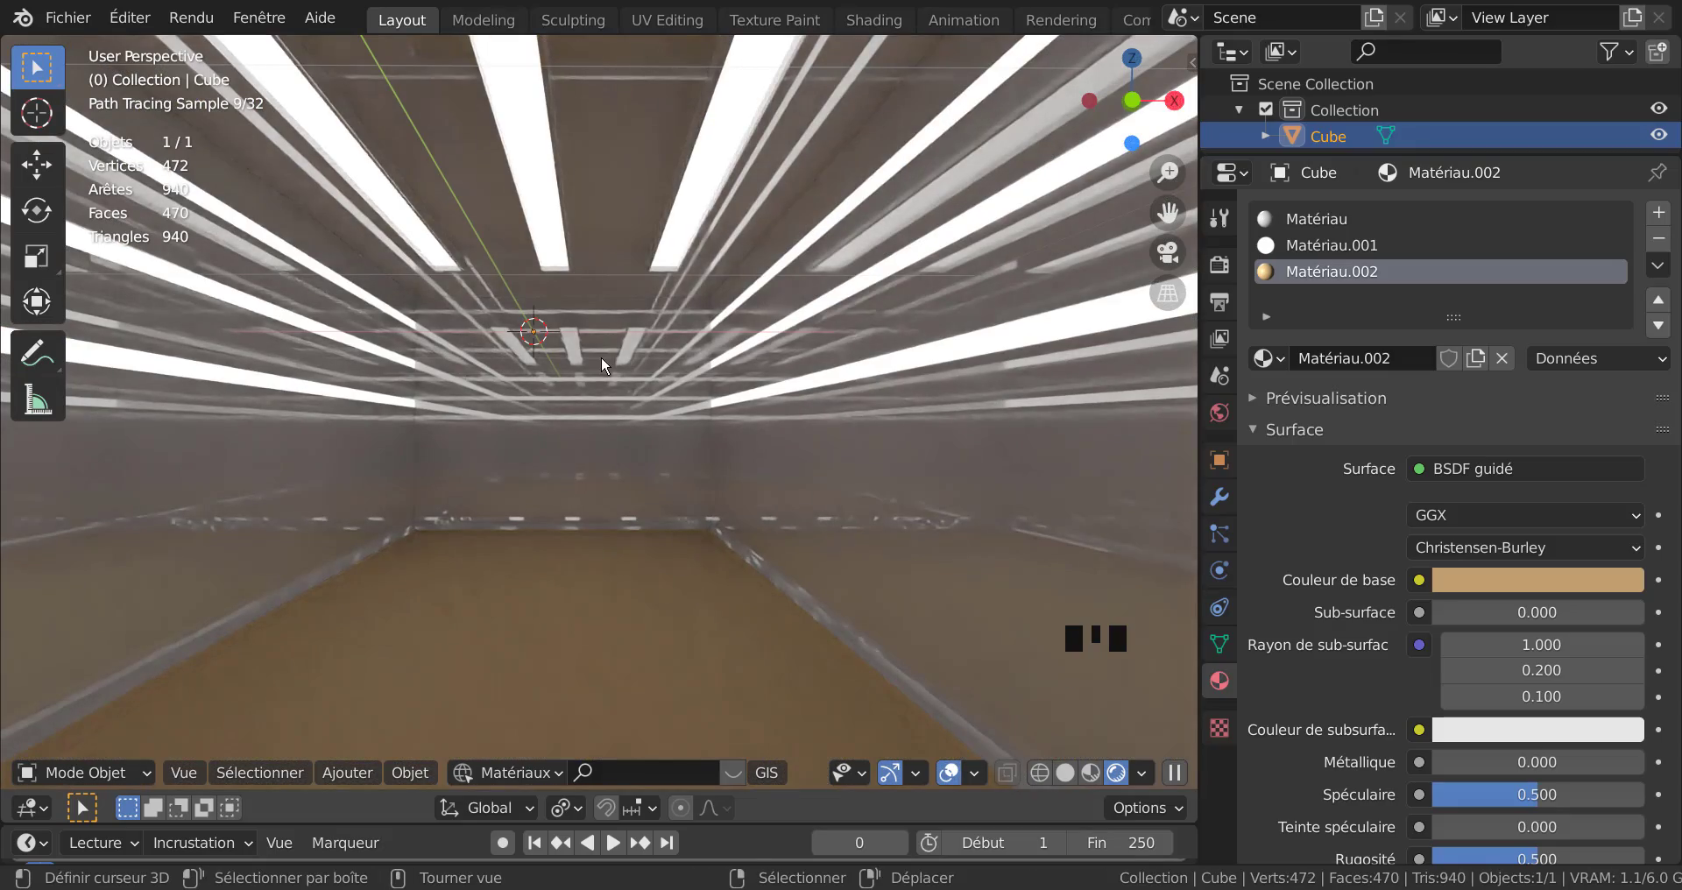
# Switch the viewport to Material Preview shading and enter Edit Mode facing the room's end wall from outside.
pyautogui.scroll(-3, 613, 403)
pyautogui.moveTo(627, 452); pyautogui.dragTo(437, 544, button='middle')
pyautogui.scroll(-5, 491, 543)
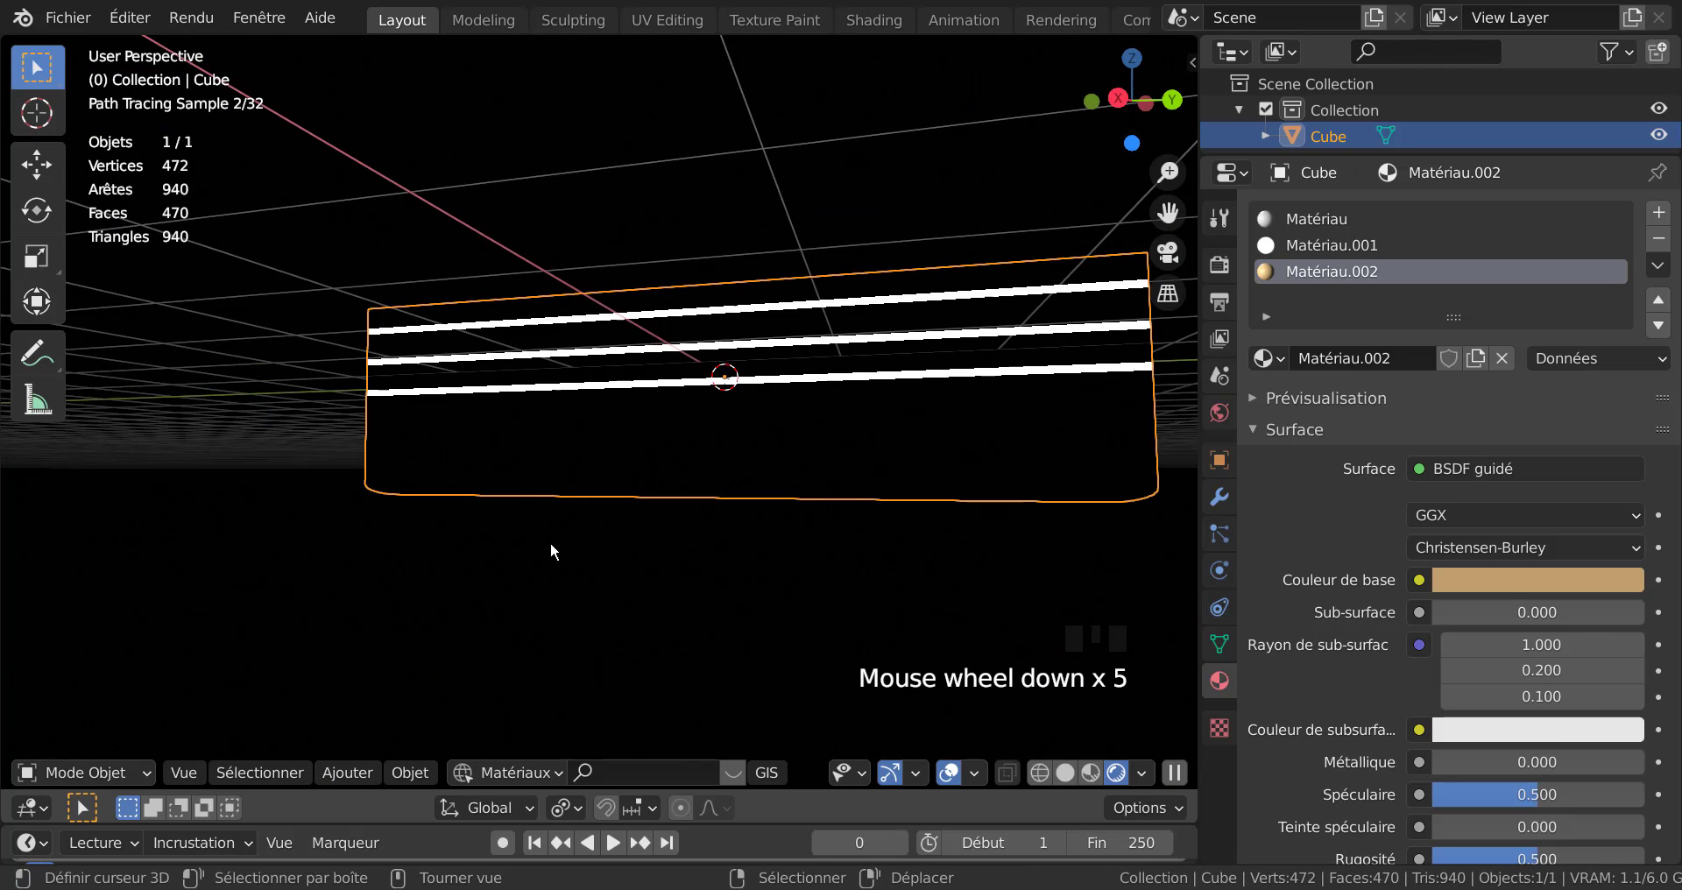
pyautogui.click(1089, 771)
pyautogui.moveTo(1049, 731)
pyautogui.mouseDown(button='middle')
pyautogui.moveTo(848, 623)
pyautogui.moveTo(748, 627)
pyautogui.moveTo(708, 399)
pyautogui.mouseUp(button='middle')
pyautogui.press('Tab')
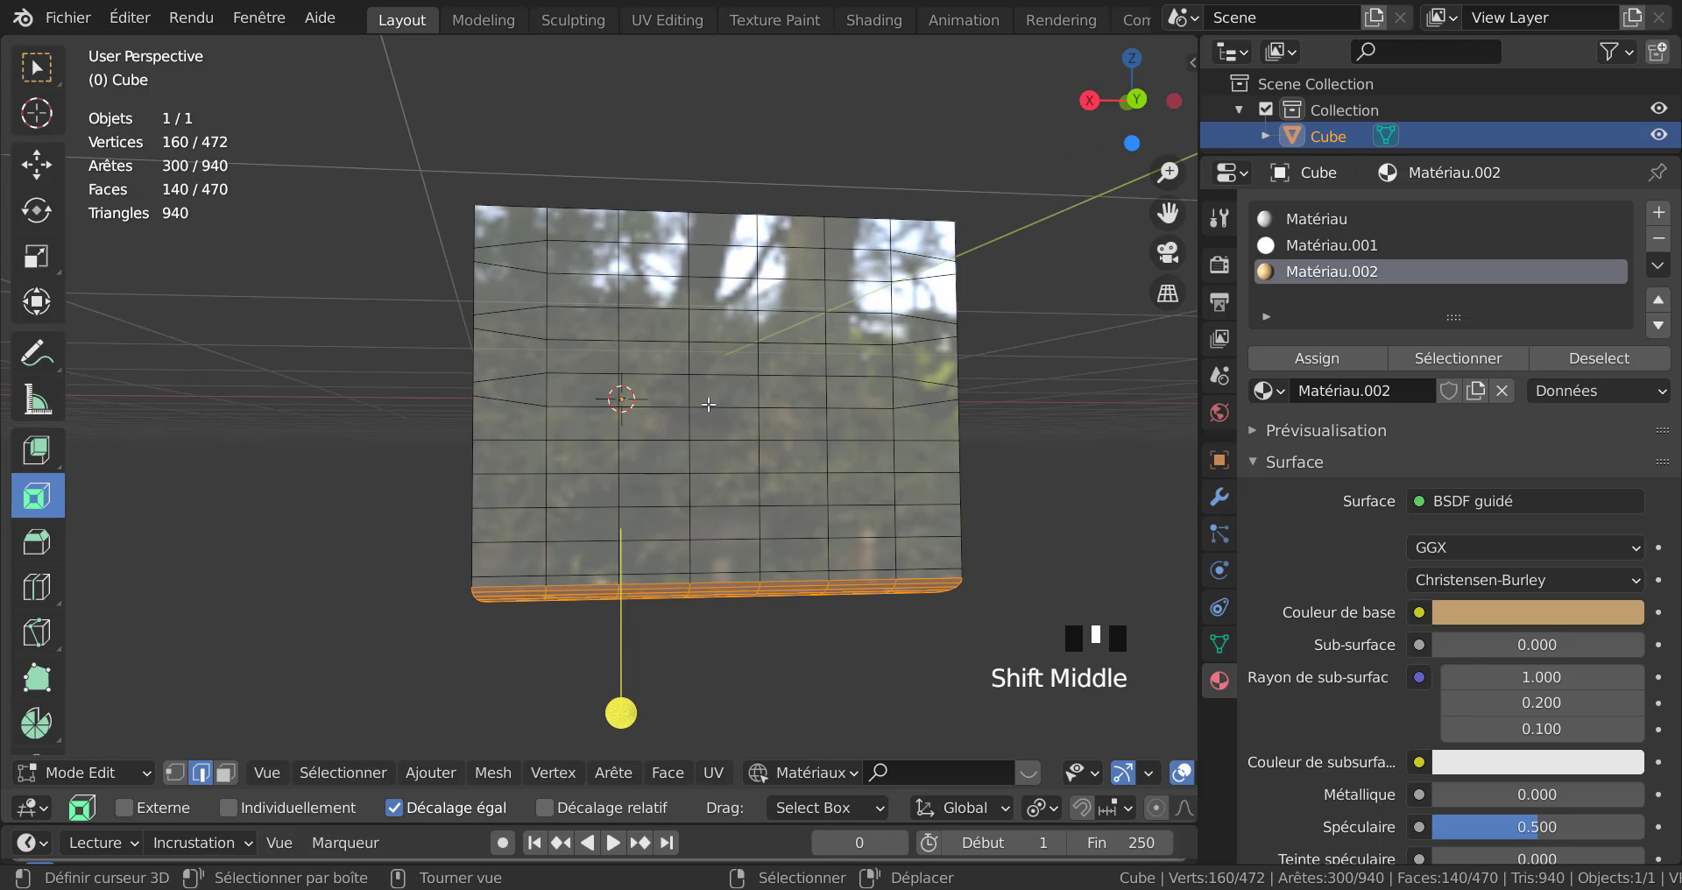
# In face selection mode, select a central face of the end wall and extend the selection to all coplanar faces.
pyautogui.rightClick(708, 404)
pyautogui.press('3')
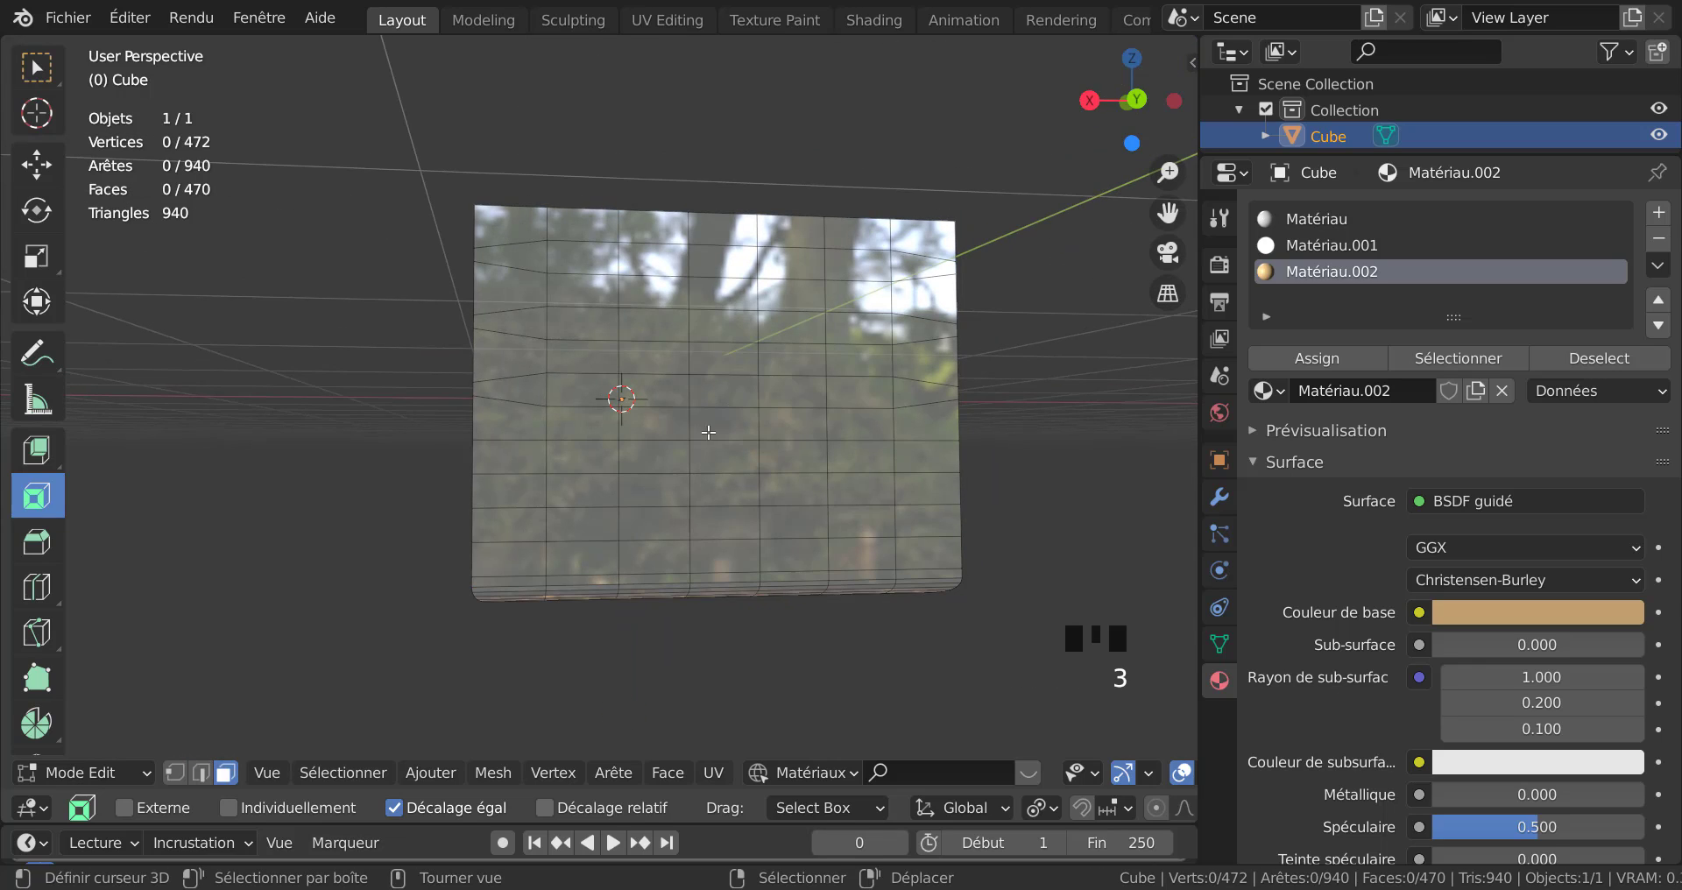
pyautogui.rightClick(726, 387)
pyautogui.press('q')
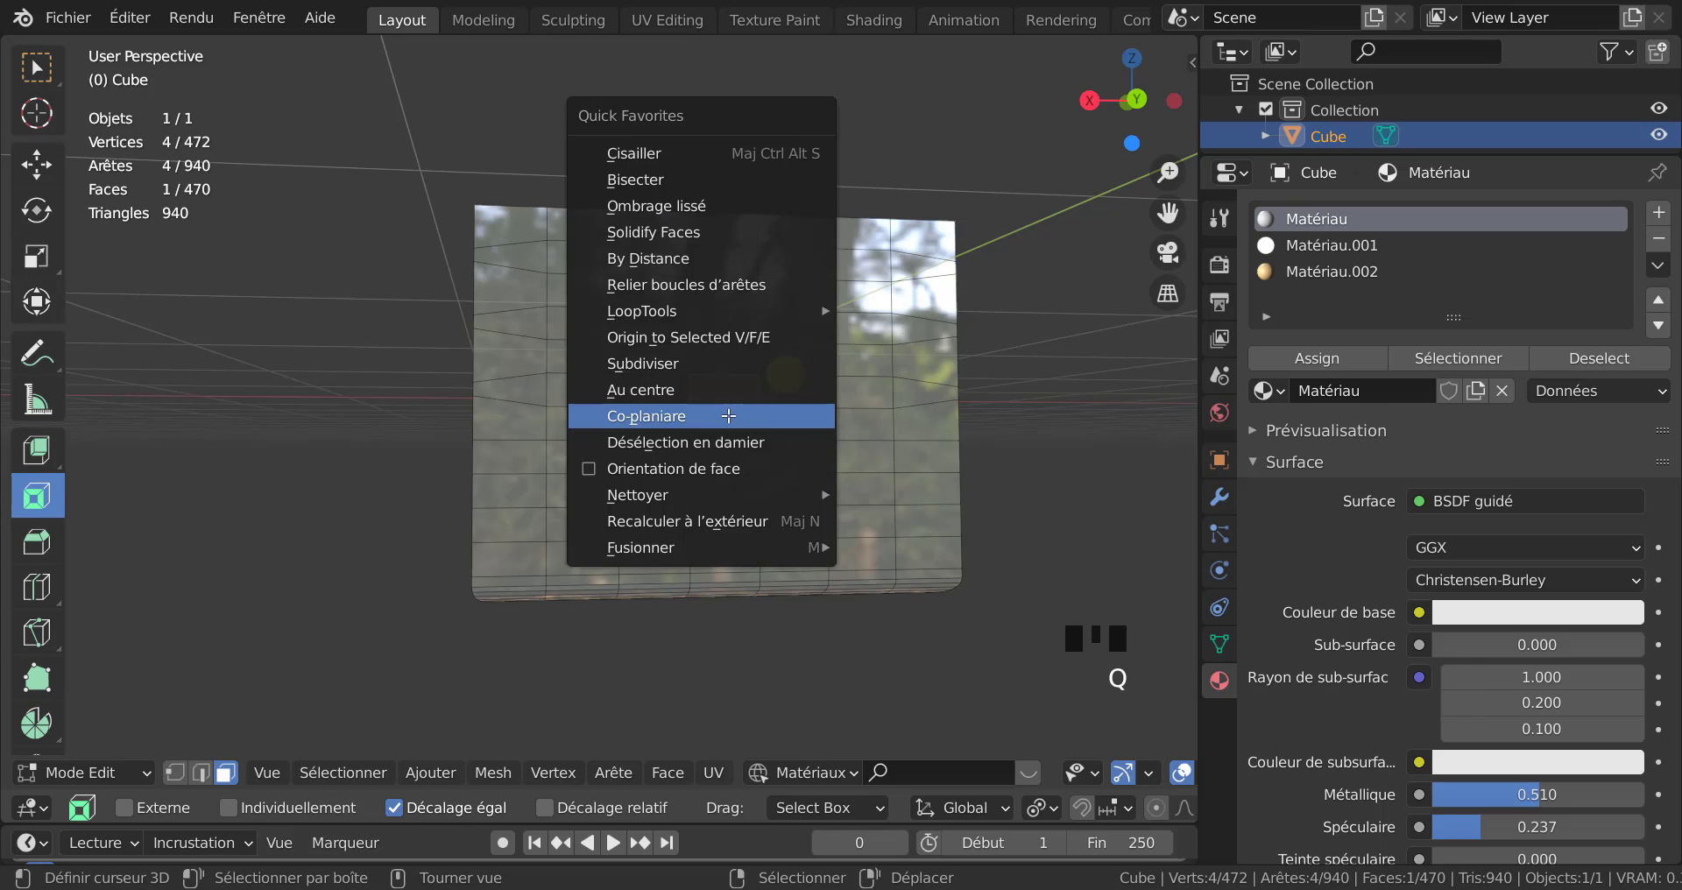
pyautogui.click(728, 416)
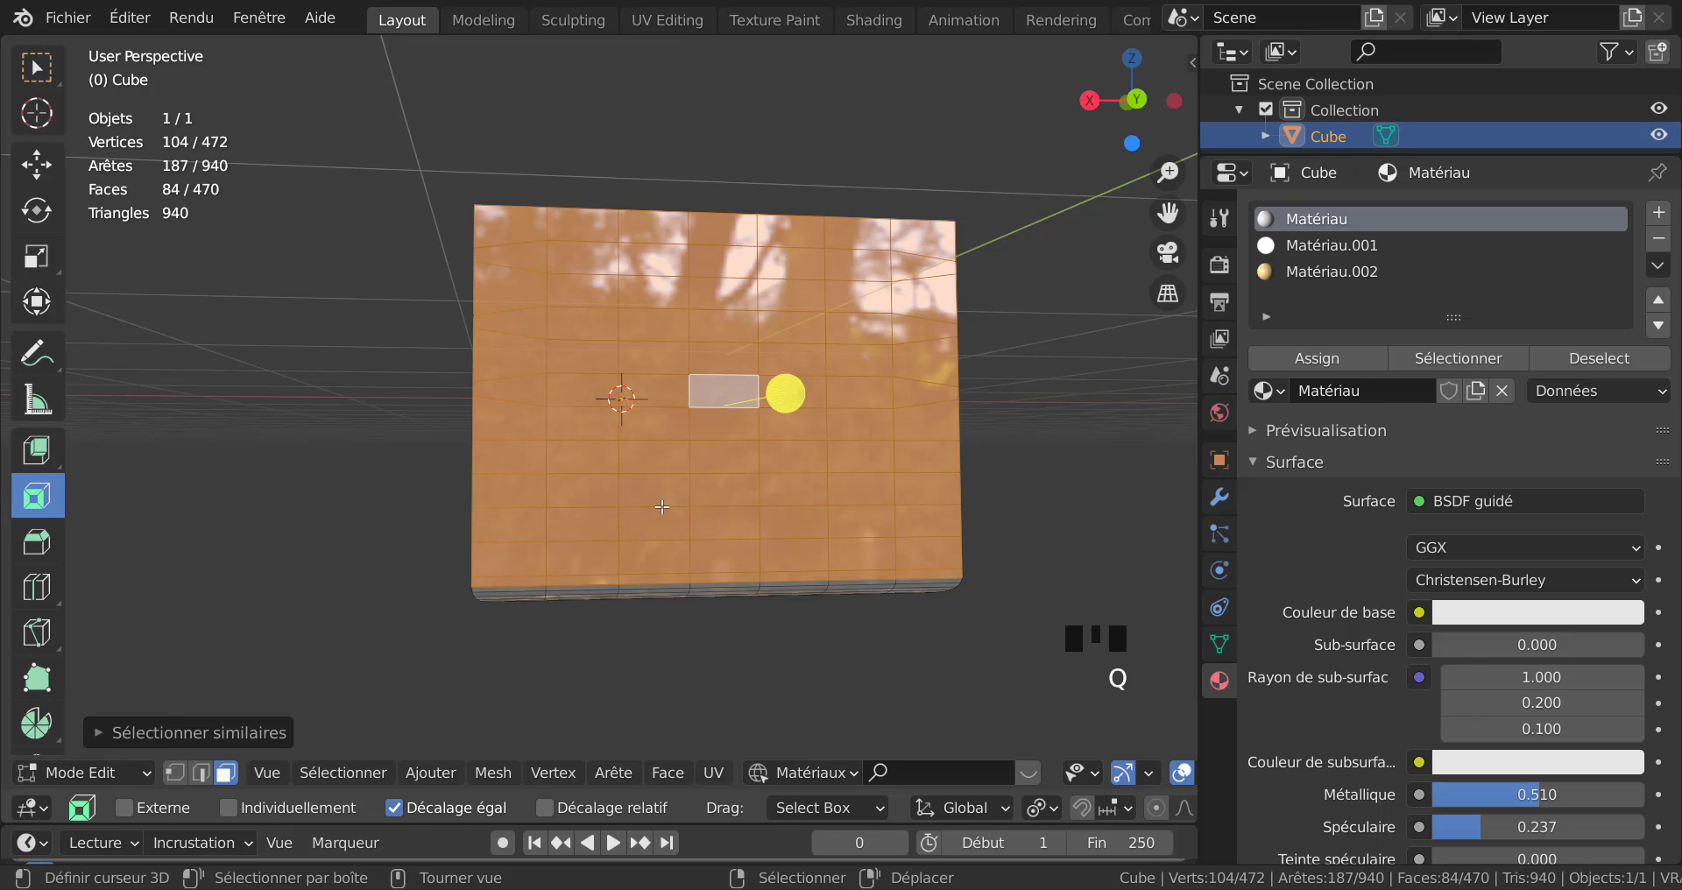
# Shrink the end wall's face selection twice so only its central block of faces stays selected.
pyautogui.press('q')
pyautogui.moveTo(929, 472); pyautogui.dragTo(1098, 547, button='middle')
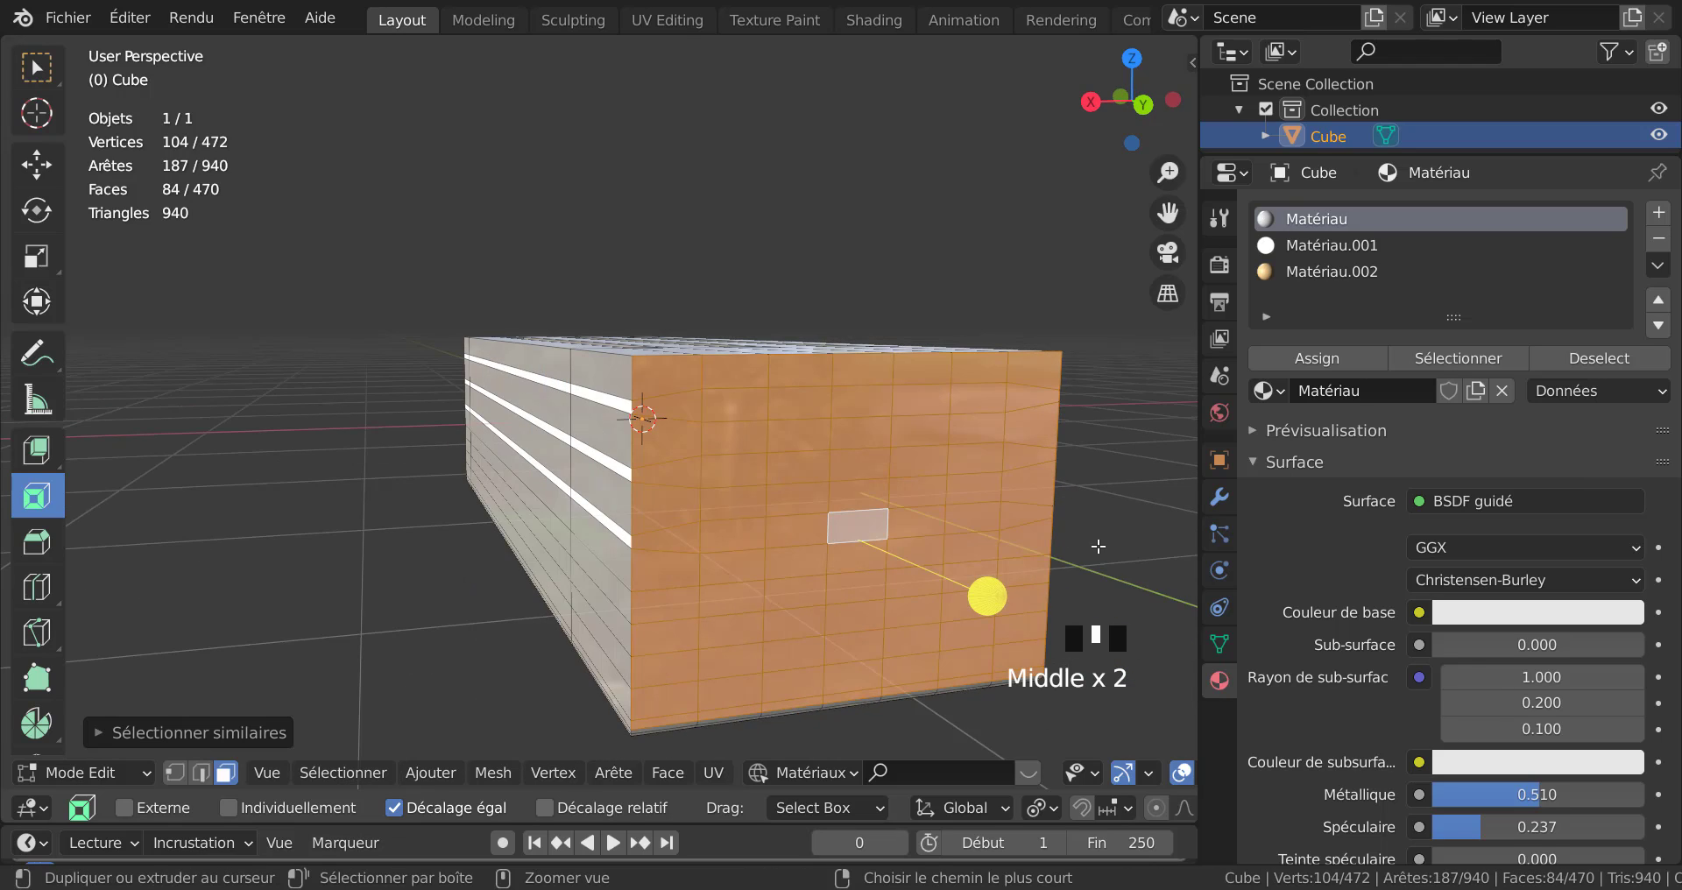
pyautogui.press('ctrl+KP_Subtract')
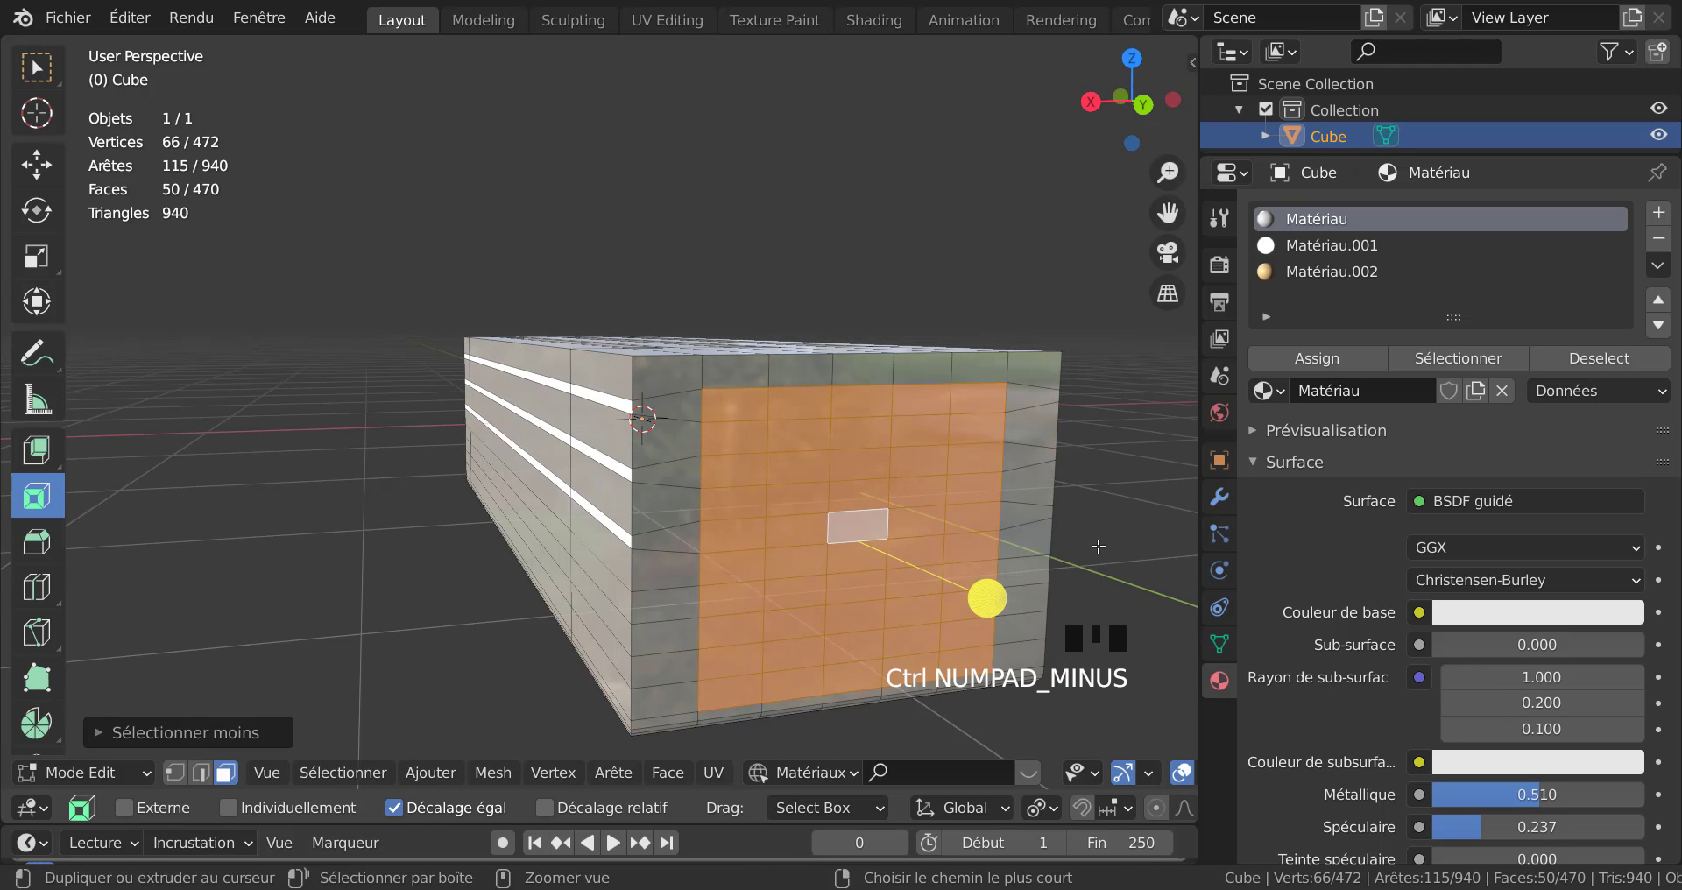
pyautogui.press('ctrl+KP_Subtract')
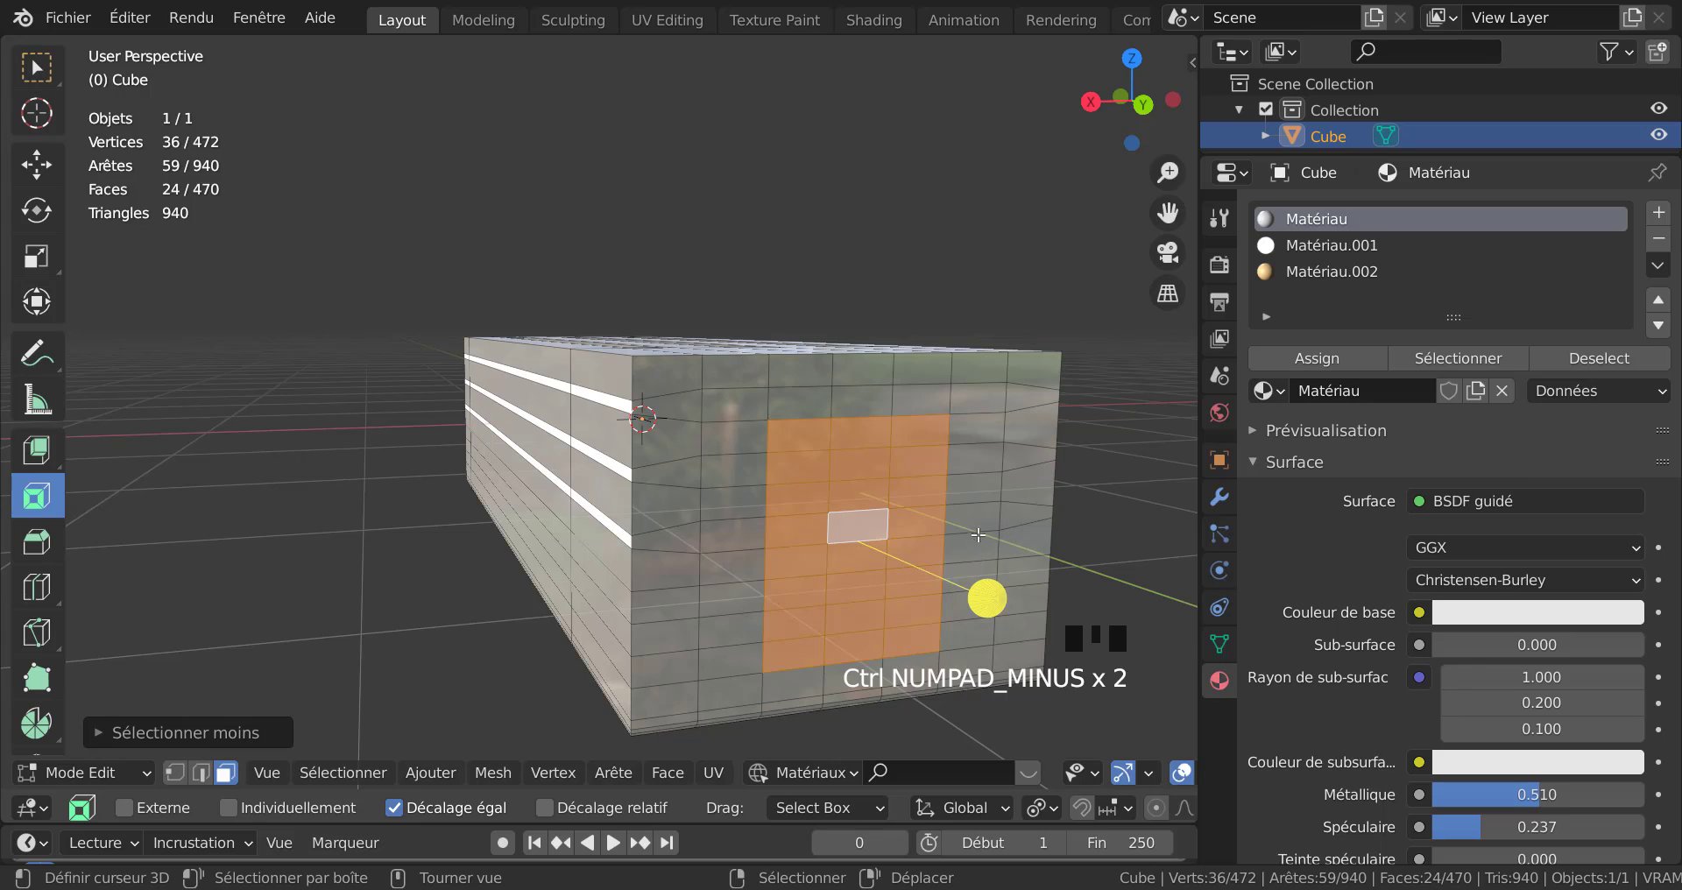
# Subdivide the selected central block of faces on the end wall once.
pyautogui.moveTo(879, 530); pyautogui.dragTo(833, 533, button='middle')
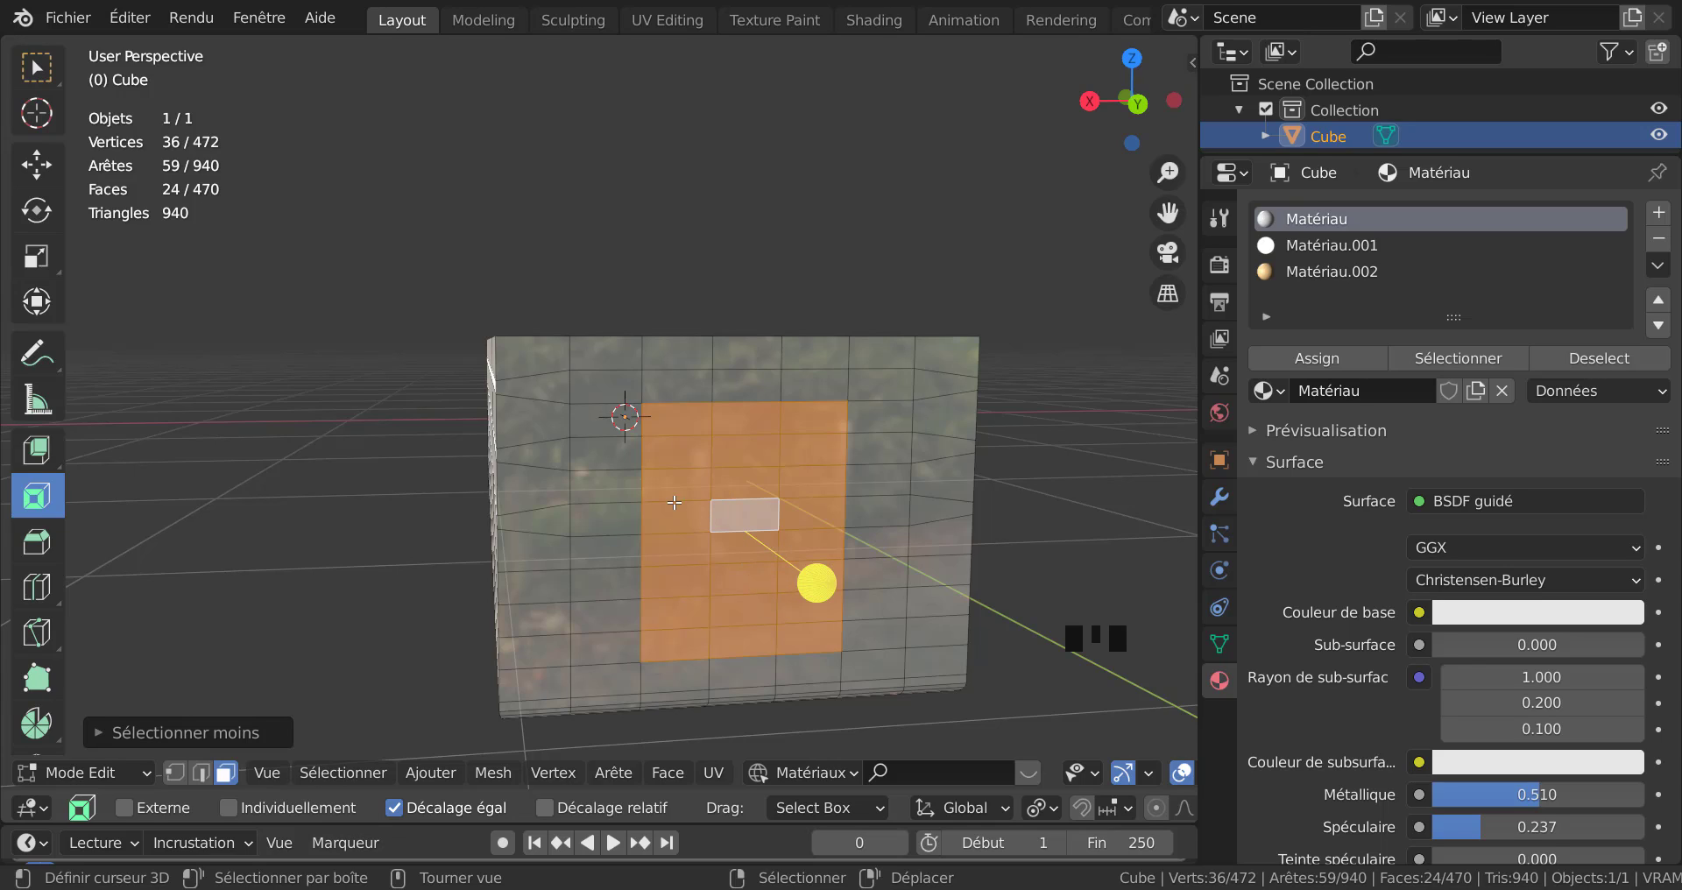
pyautogui.click(343, 772)
pyautogui.press('q')
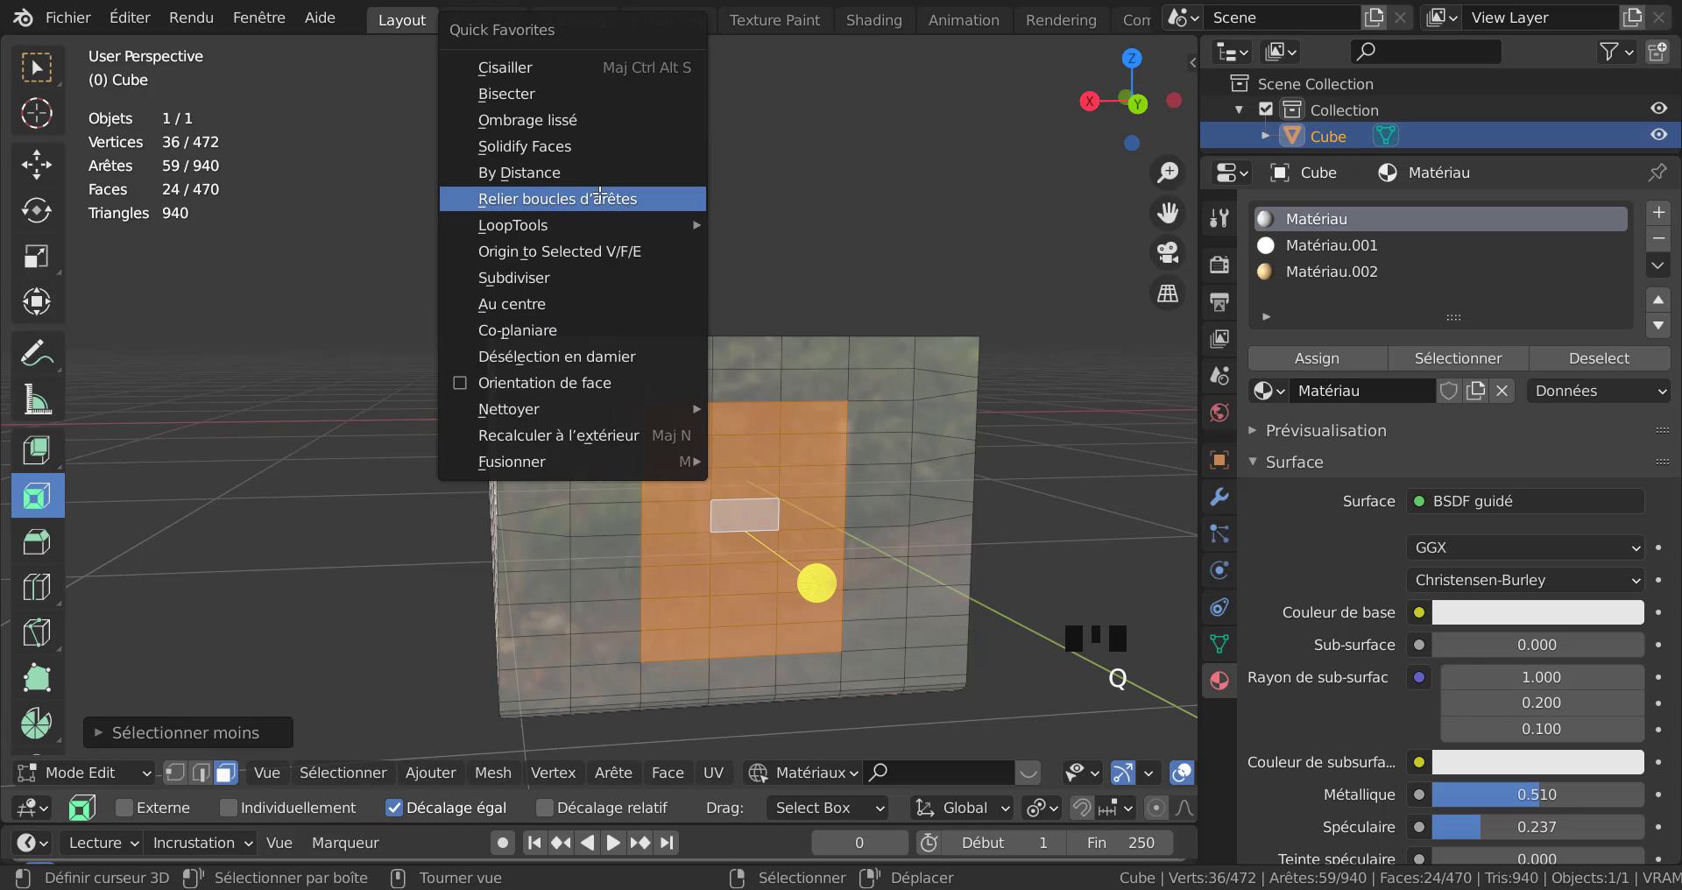
pyautogui.click(526, 277)
pyautogui.scroll(2, 639, 376)
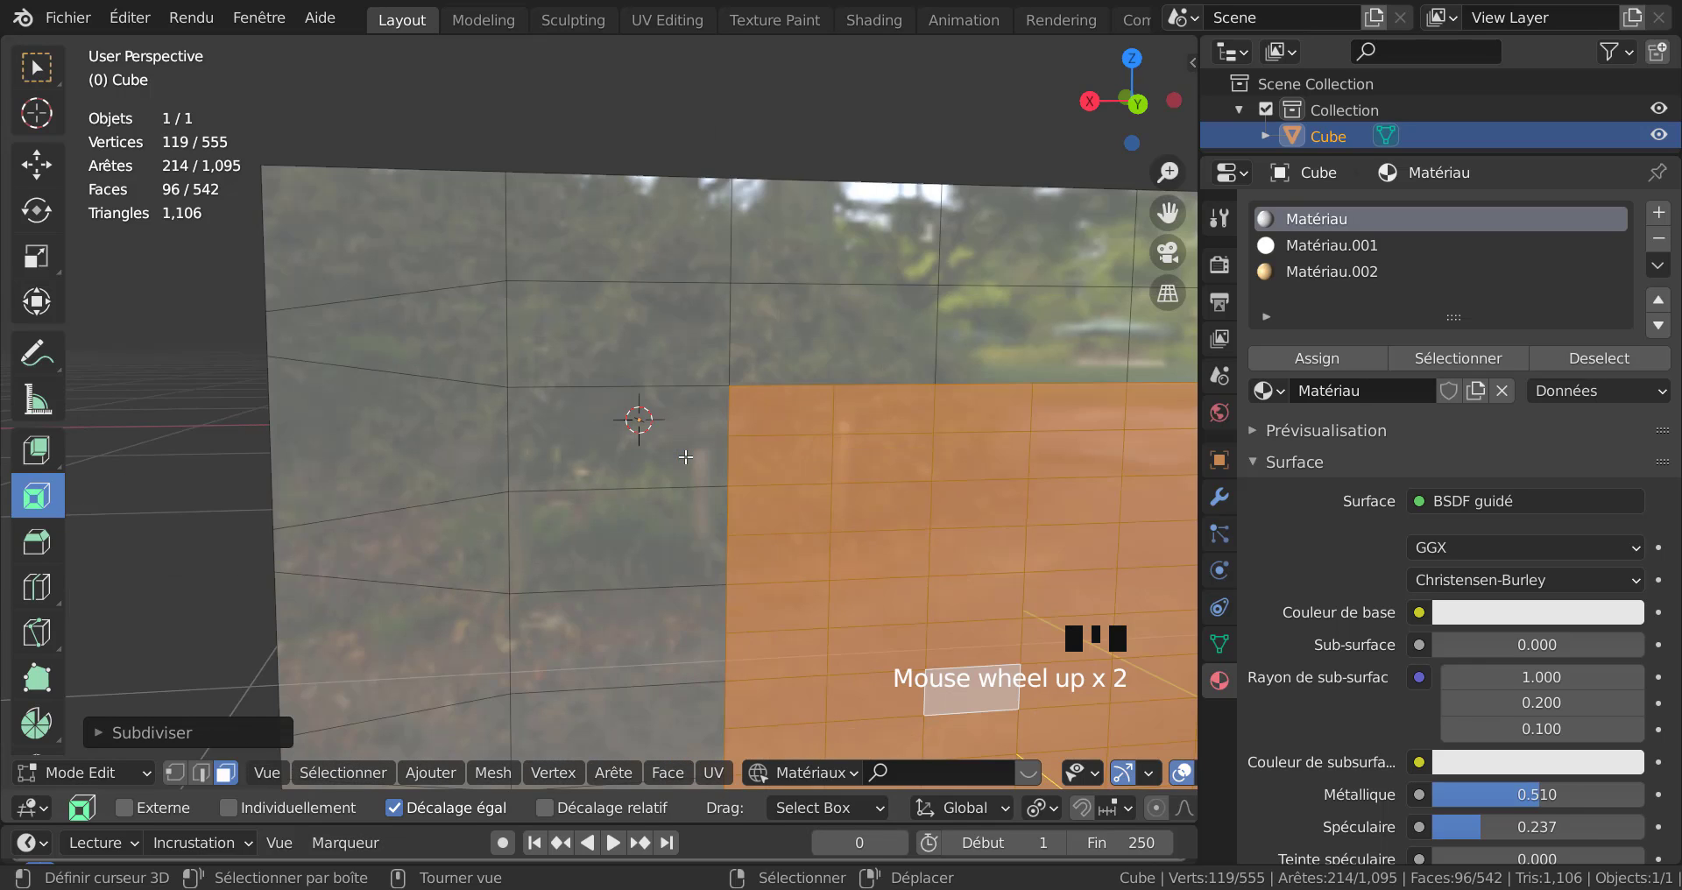
pyautogui.scroll(-1, 741, 474)
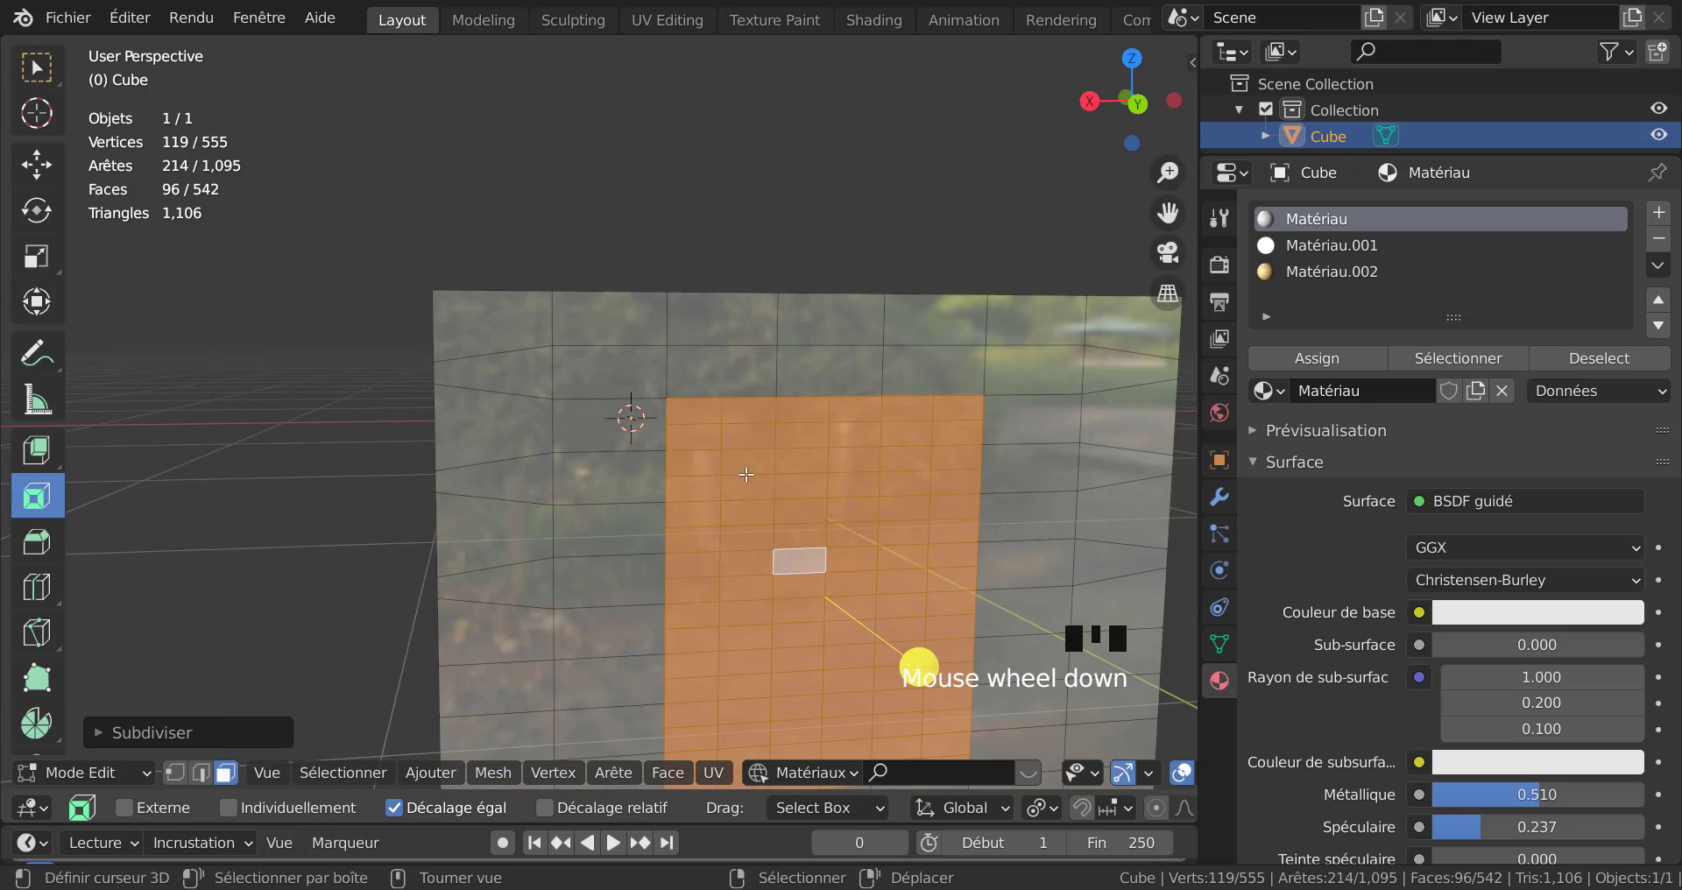
# Select the outermost vertical column of small faces, nearest the 3D cursor, in the end wall's subdivided block.
pyautogui.rightClick(702, 420)
pyautogui.scroll(-2, 698, 456)
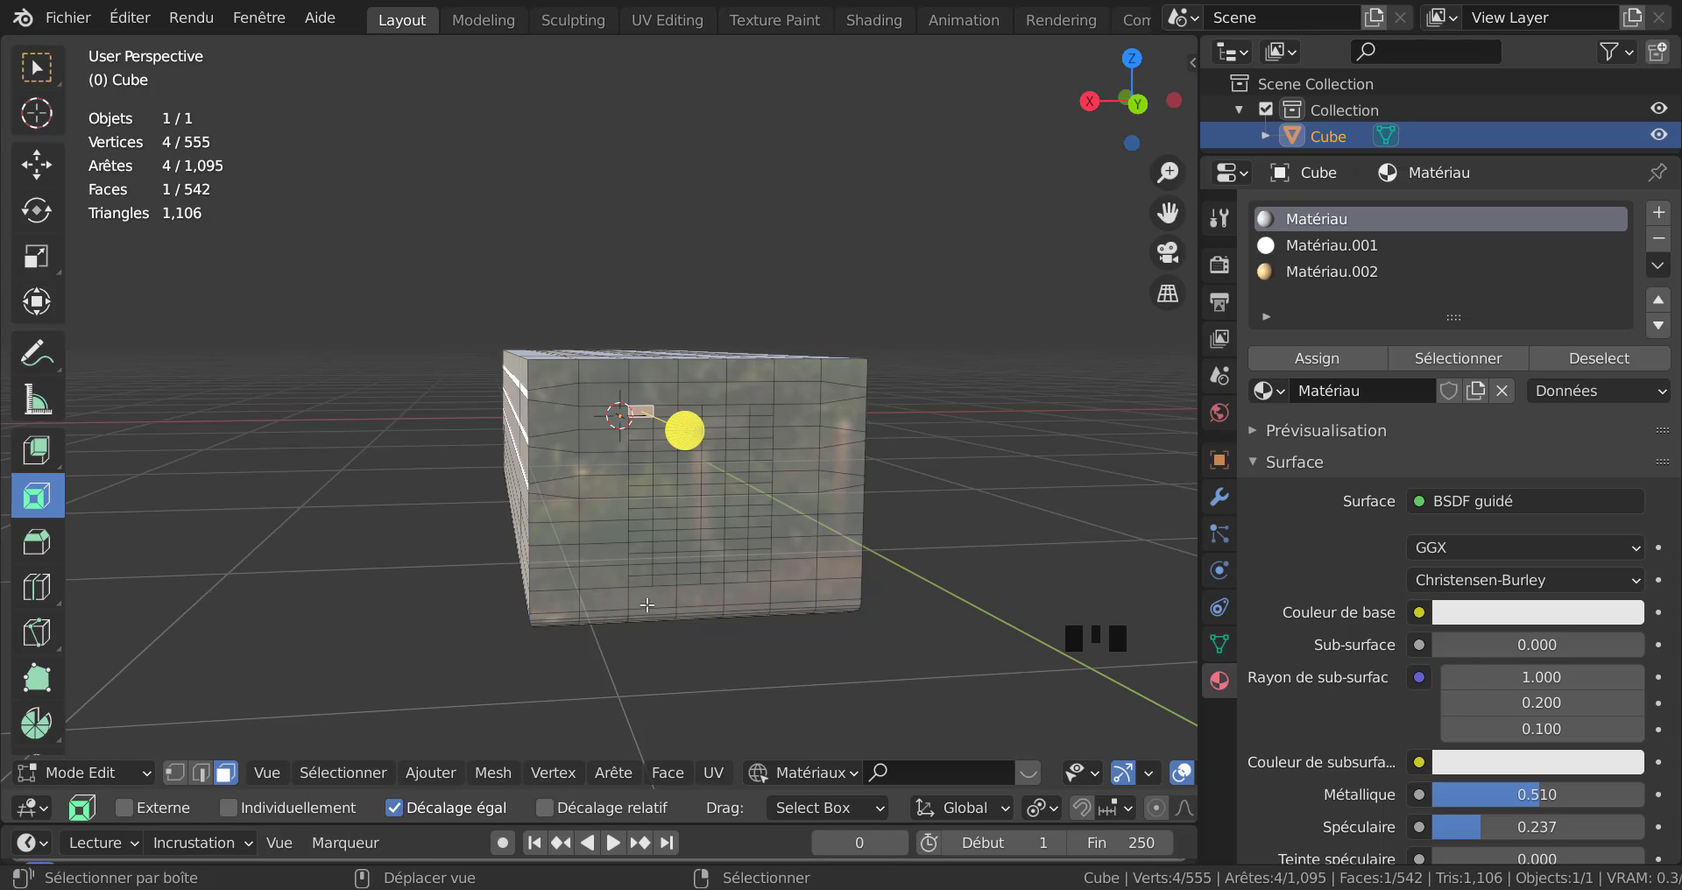
pyautogui.keyDown('ctrl'); pyautogui.keyDown('shift'); pyautogui.rightClick(641, 581); pyautogui.keyUp('shift'); pyautogui.keyUp('ctrl')
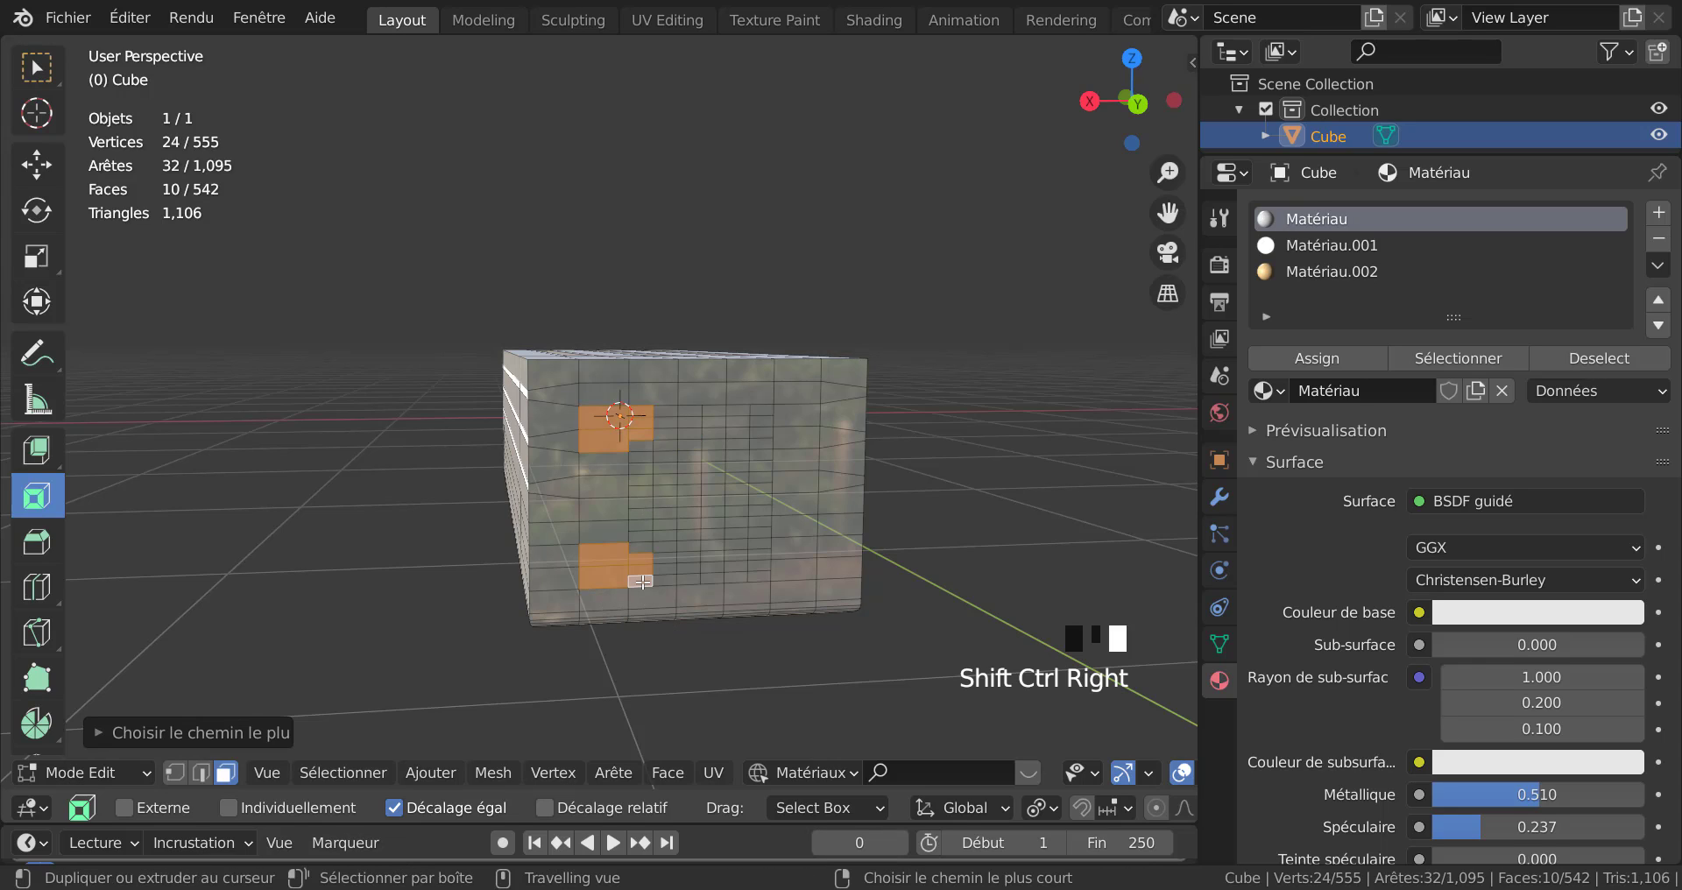
pyautogui.rightClick(652, 412)
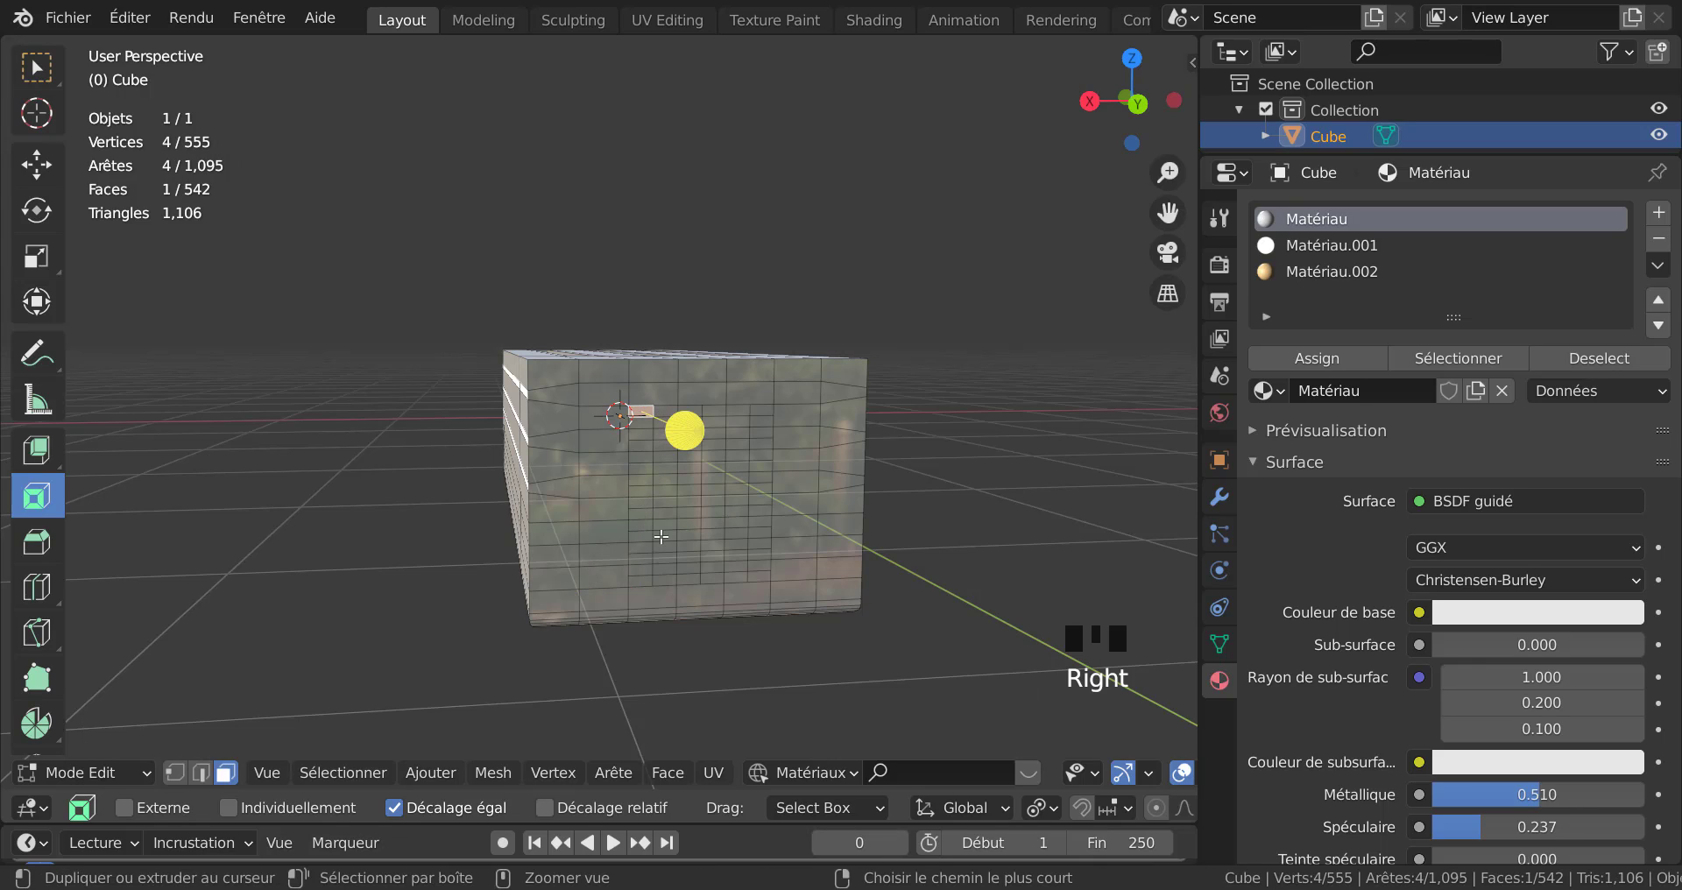
pyautogui.scroll(2, 649, 525)
pyautogui.keyDown('ctrl'); pyautogui.rightClick(665, 655); pyautogui.keyUp('ctrl')
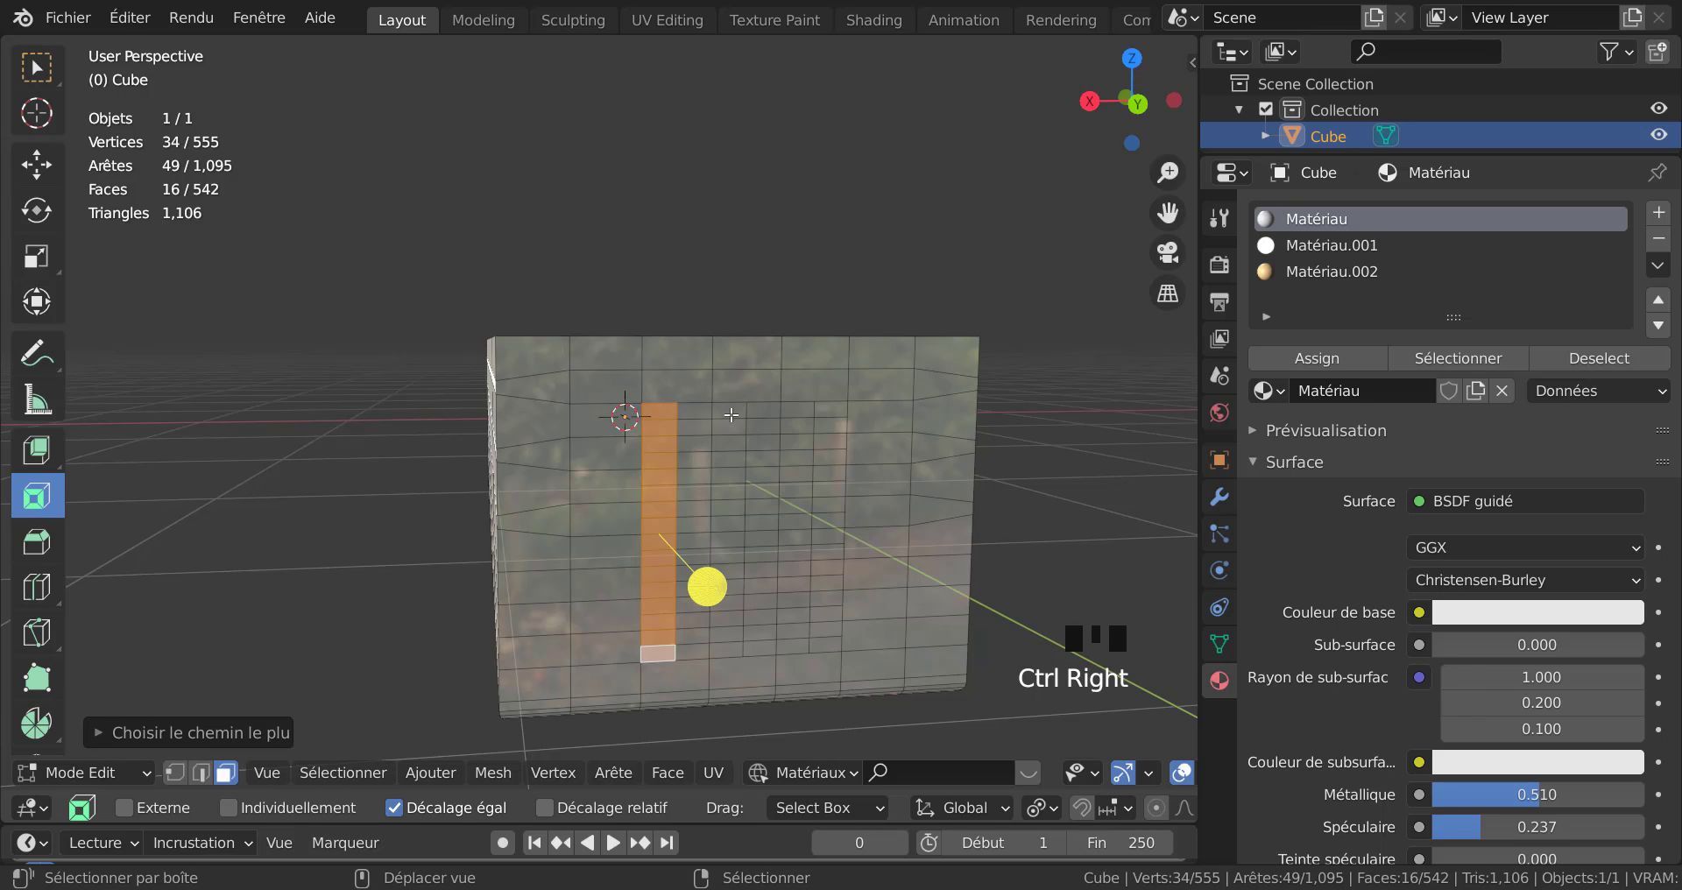
# Add the third and fifth vertical columns of small faces in the end wall's subdivided block to the selection.
pyautogui.keyDown('shift'); pyautogui.rightClick(732, 414); pyautogui.keyUp('shift')
pyautogui.keyDown('ctrl'); pyautogui.rightClick(736, 644); pyautogui.keyUp('ctrl')
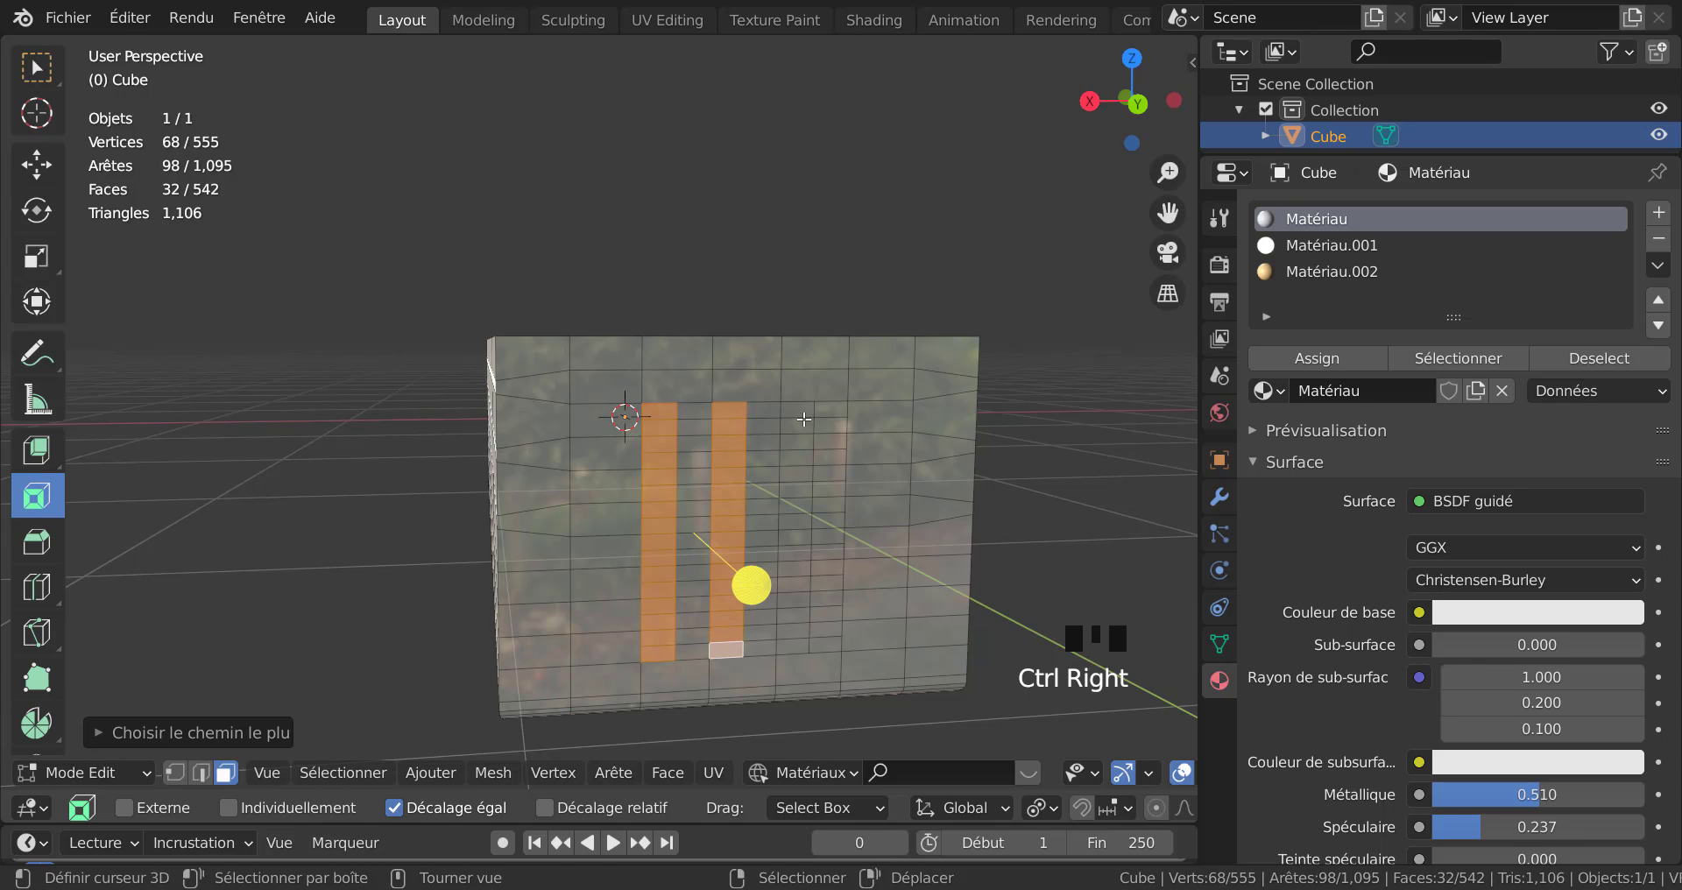
pyautogui.keyDown('shift'); pyautogui.rightClick(797, 409); pyautogui.keyUp('shift')
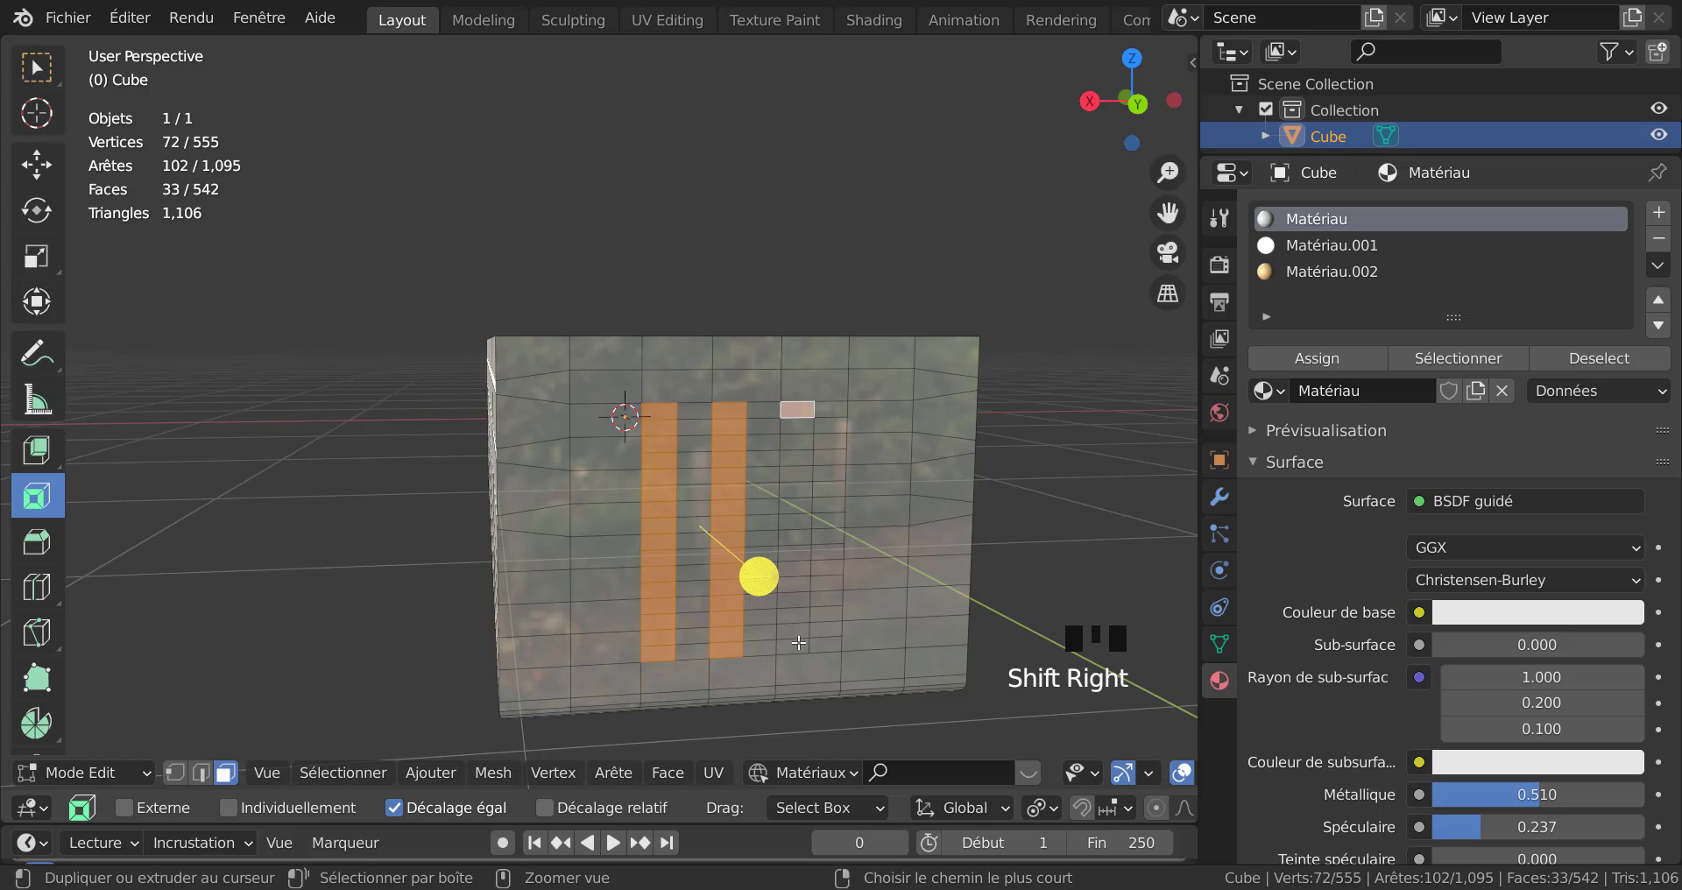
pyautogui.keyDown('ctrl'); pyautogui.rightClick(793, 646); pyautogui.keyUp('ctrl')
pyautogui.moveTo(836, 588); pyautogui.dragTo(898, 545, button='middle')
pyautogui.scroll(1, 744, 579)
pyautogui.scroll(-2, 716, 579)
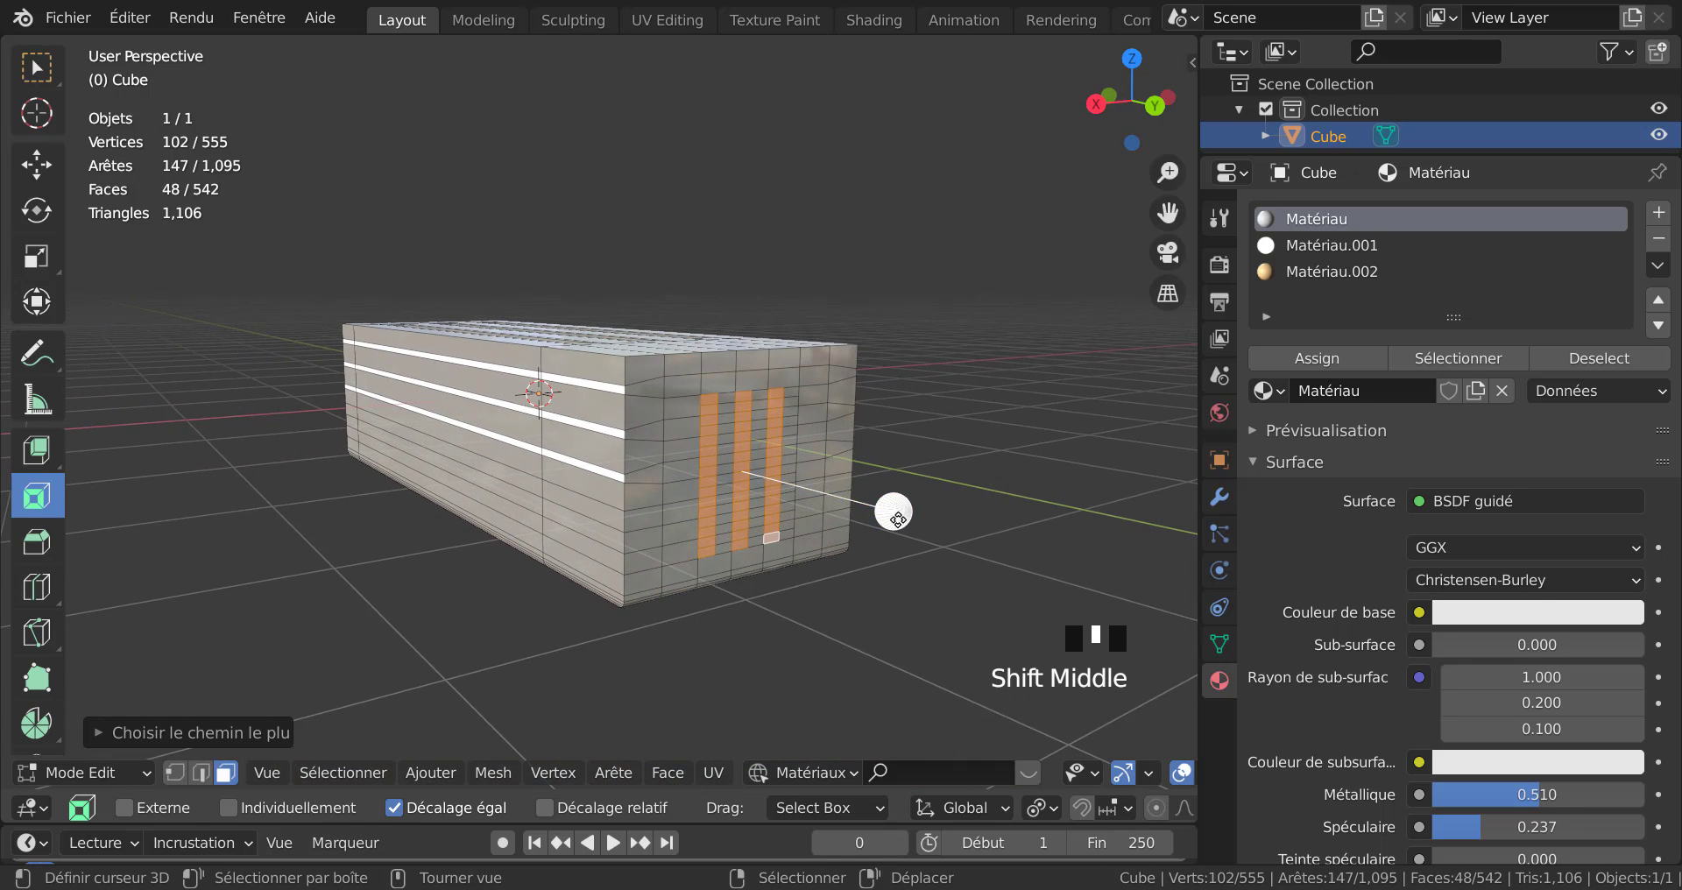
pyautogui.moveTo(915, 529); pyautogui.dragTo(881, 510)
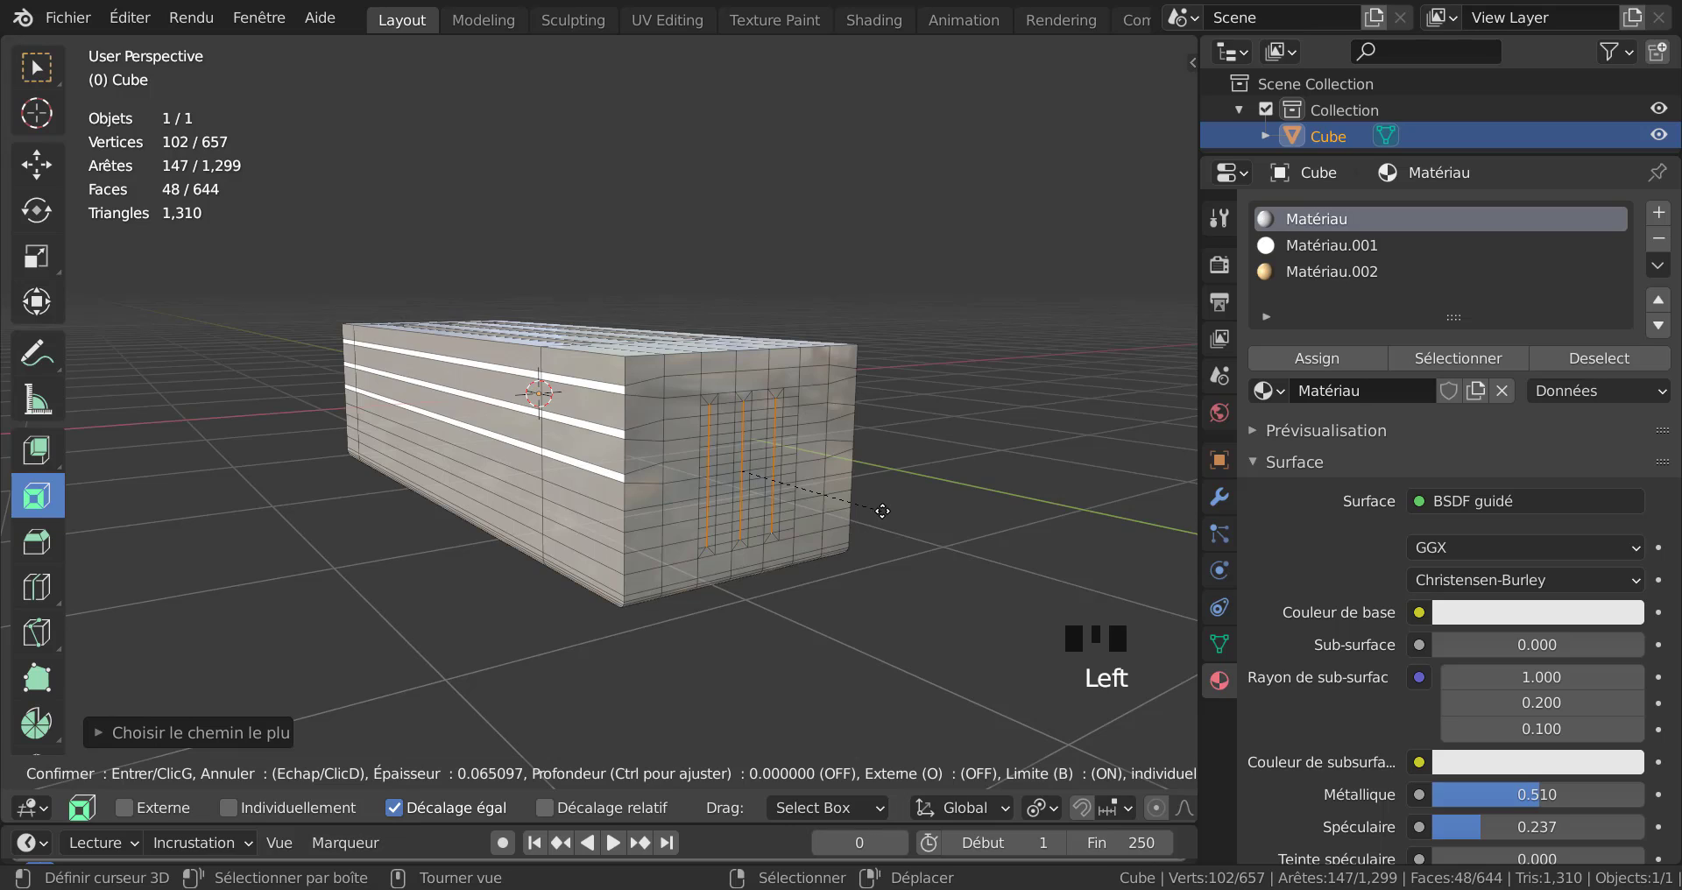
pyautogui.click(892, 511)
pyautogui.hotkey('ctrl', 'a')
pyautogui.press('Escape')
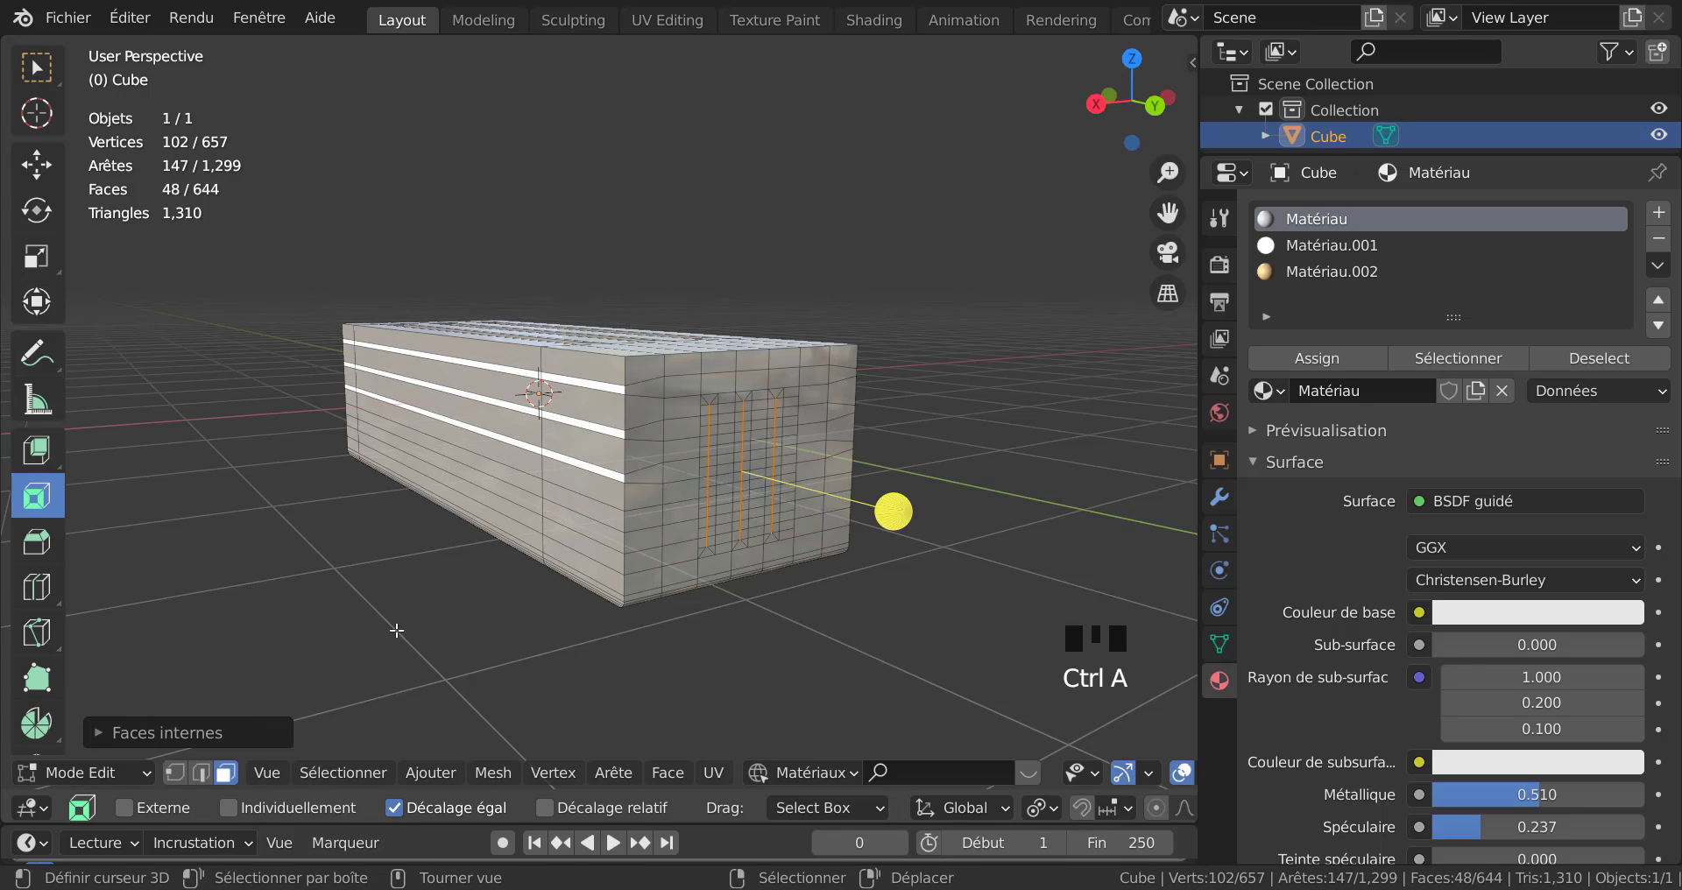
pyautogui.hotkey('ctrl', 'z')
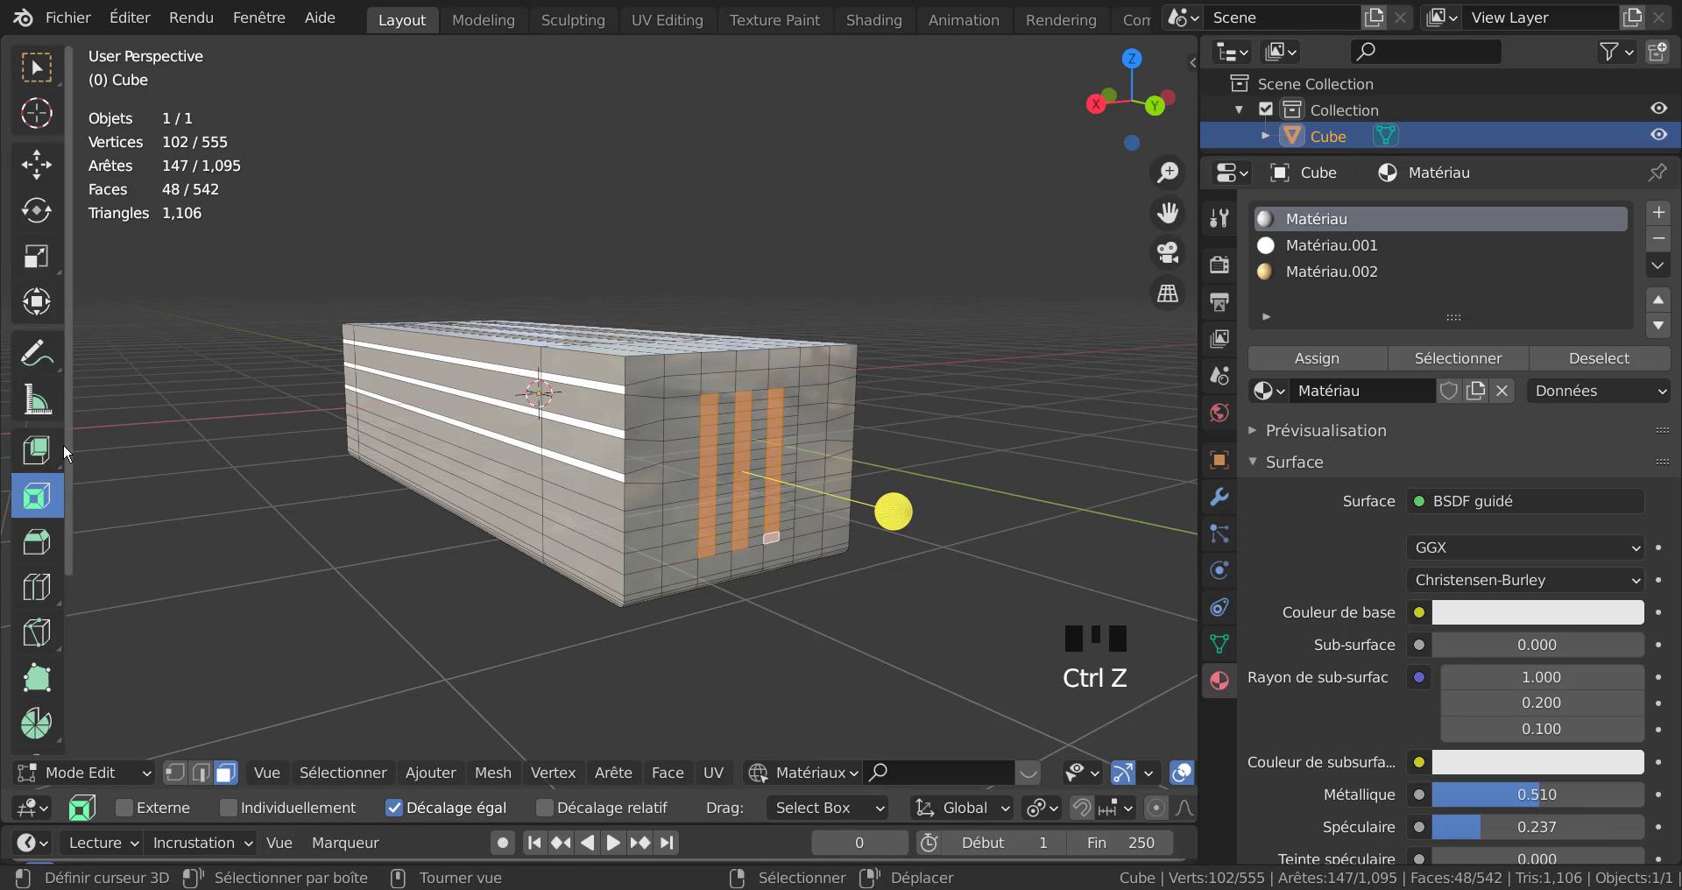
# Extrude the three selected face columns of the end wall slightly into the room with Extrude Manifold.
pyautogui.moveTo(36, 454); pyautogui.dragTo(131, 507)
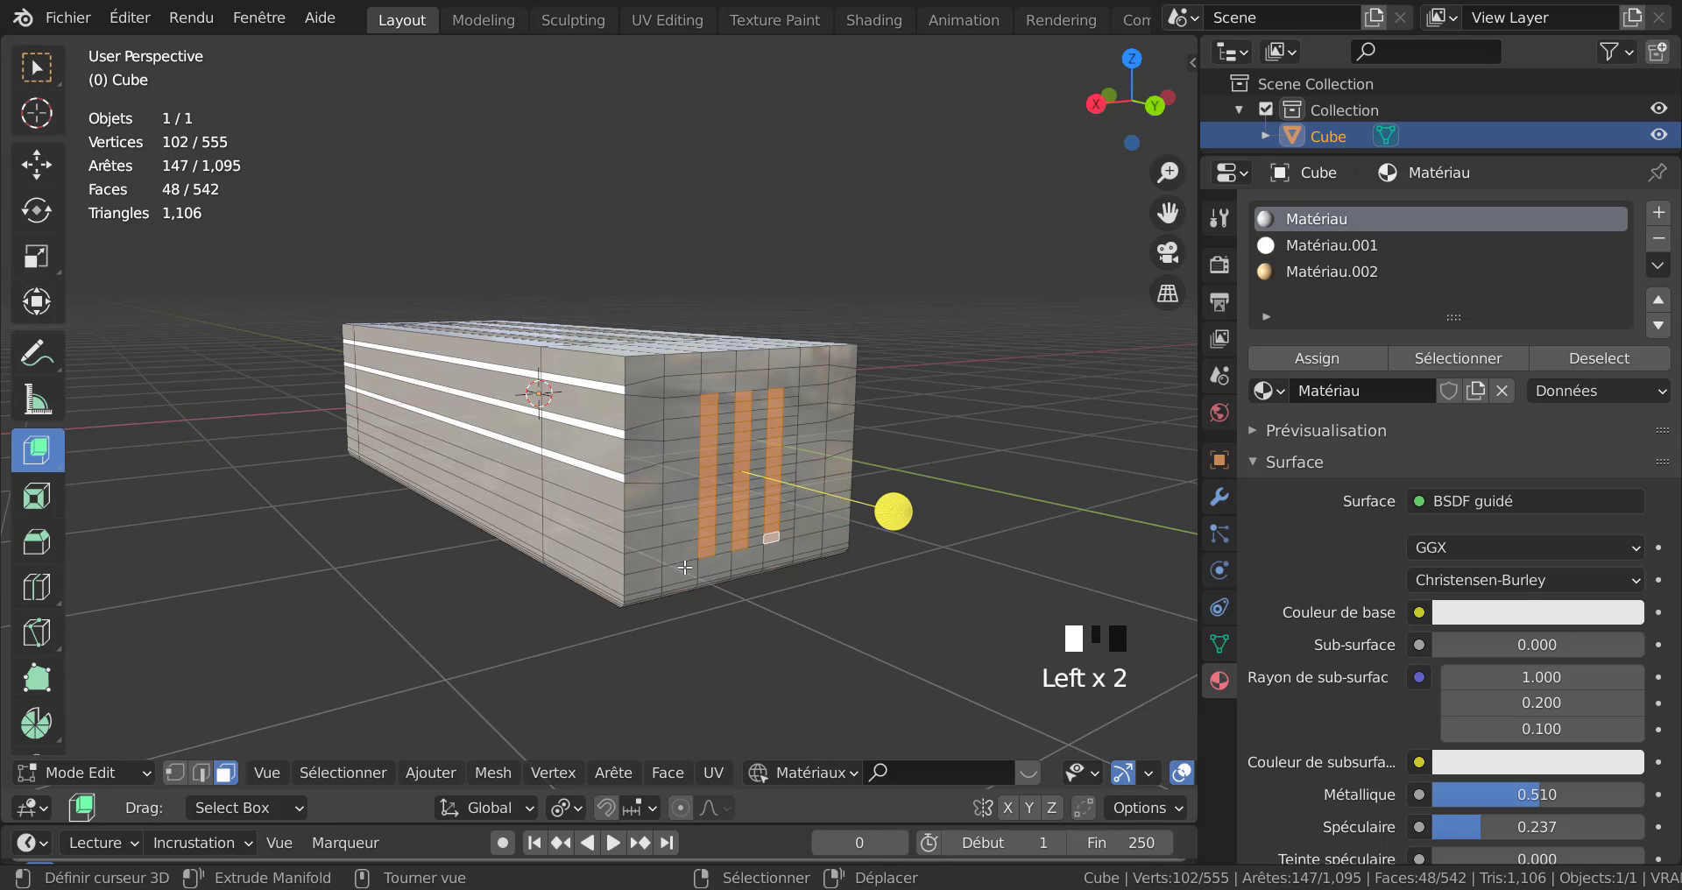
pyautogui.moveTo(872, 524); pyautogui.dragTo(543, 525)
pyautogui.moveTo(543, 526); pyautogui.dragTo(893, 555, button='middle')
pyautogui.scroll(9, 893, 555)
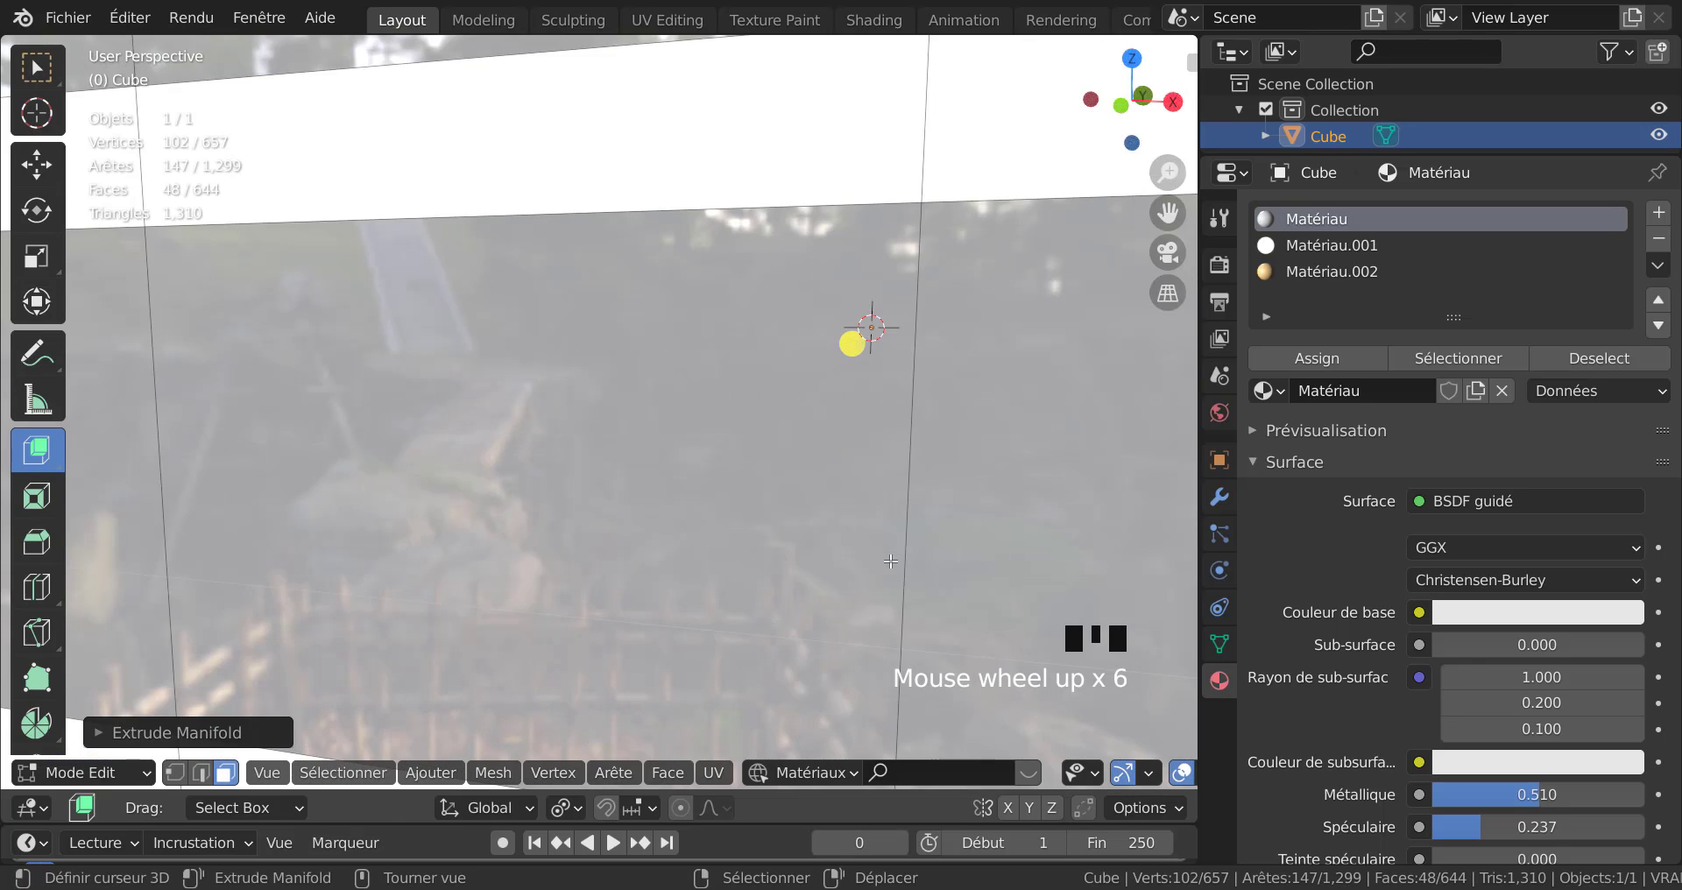
pyautogui.press('Tab')
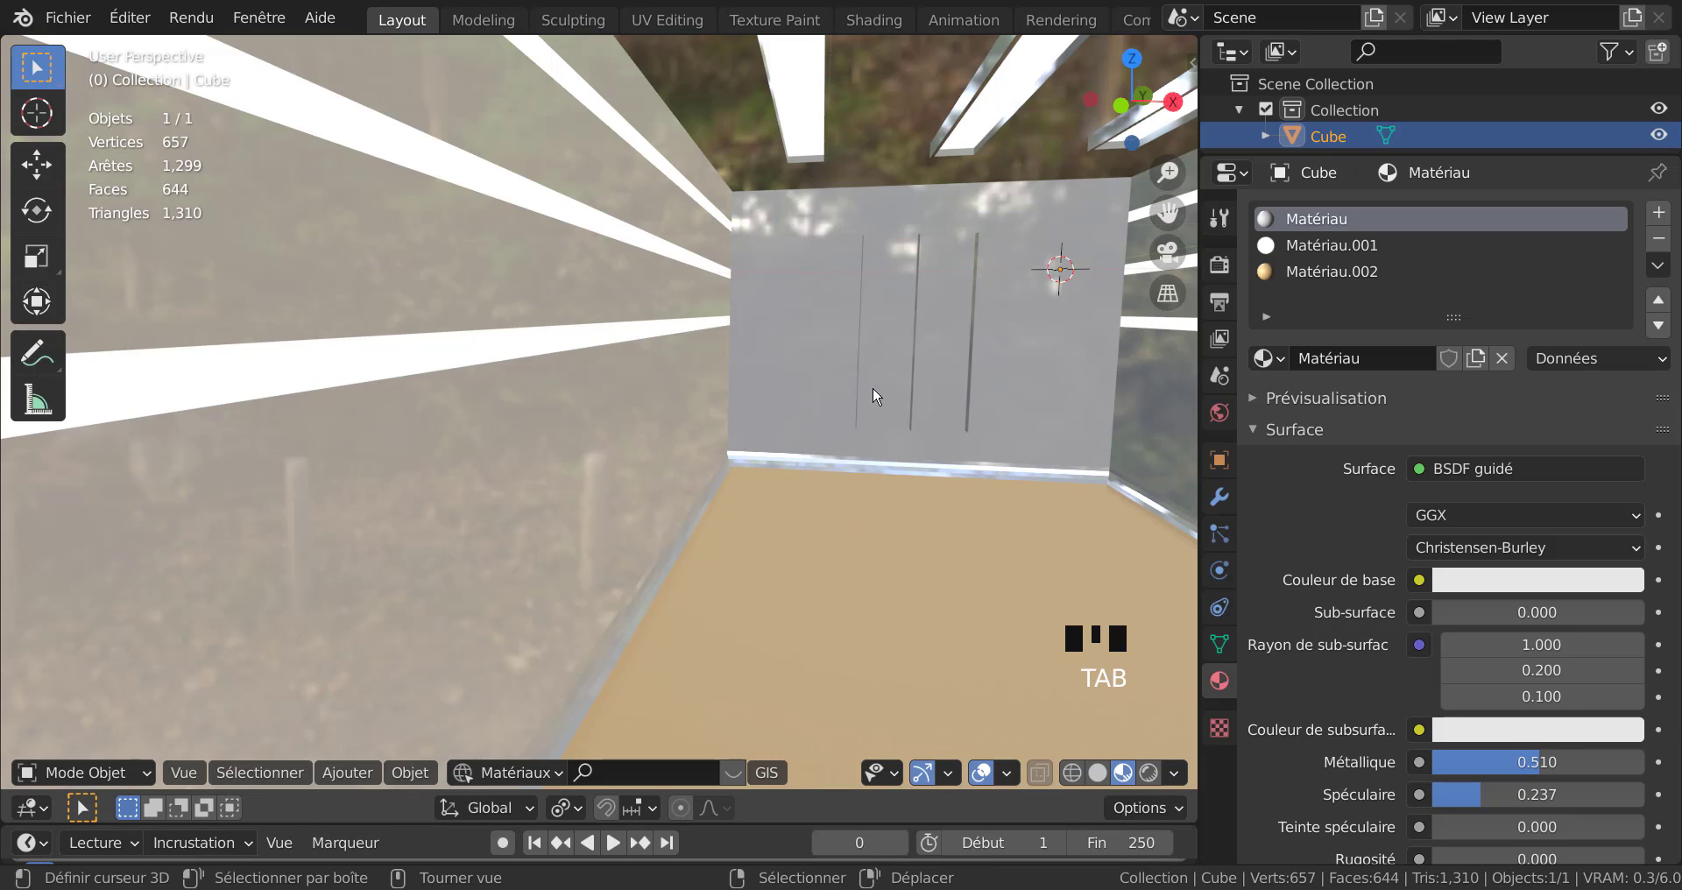
pyautogui.press('Tab')
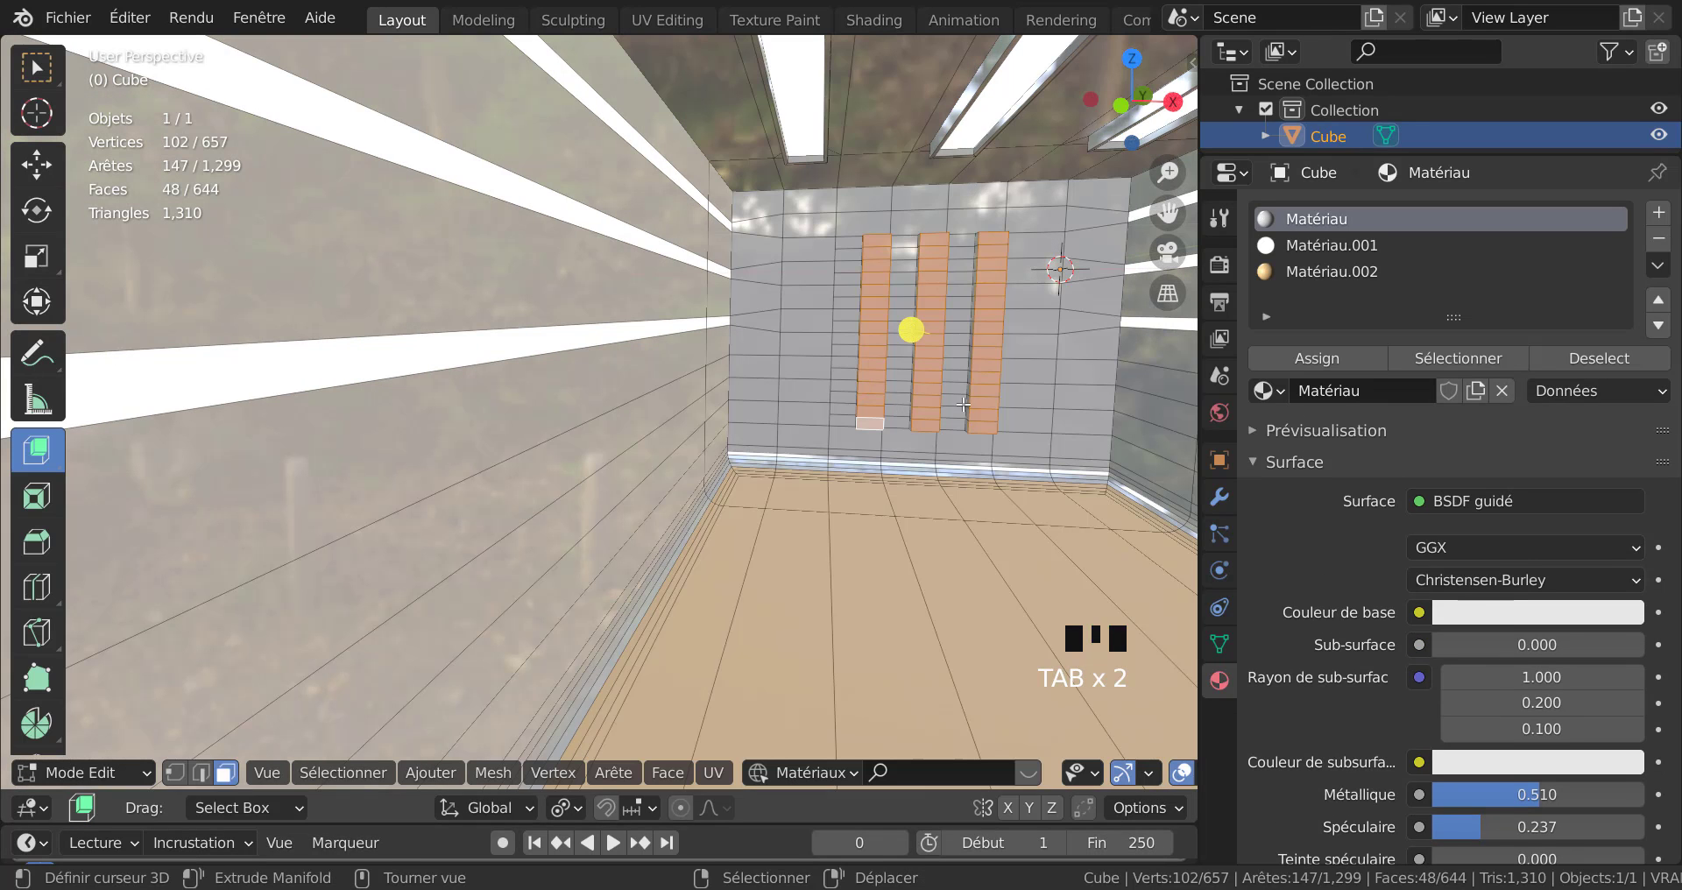
# Add a new material in a fourth slot of the room object and give it a dark crimson base colour.
pyautogui.click(1658, 212)
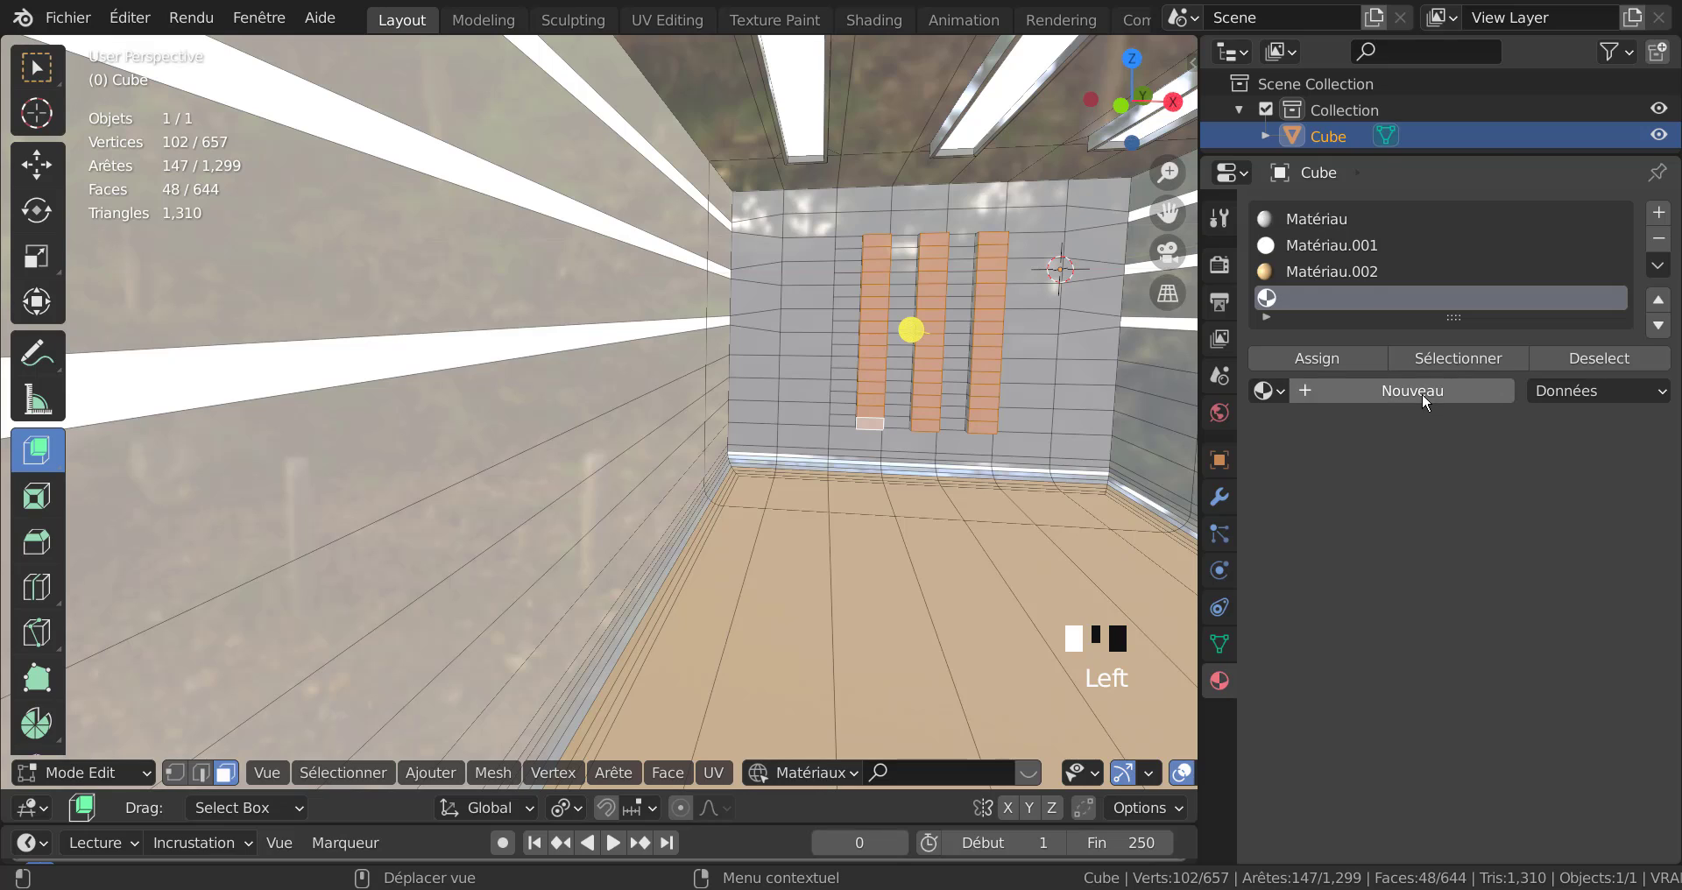
pyautogui.click(1423, 390)
pyautogui.click(1528, 613)
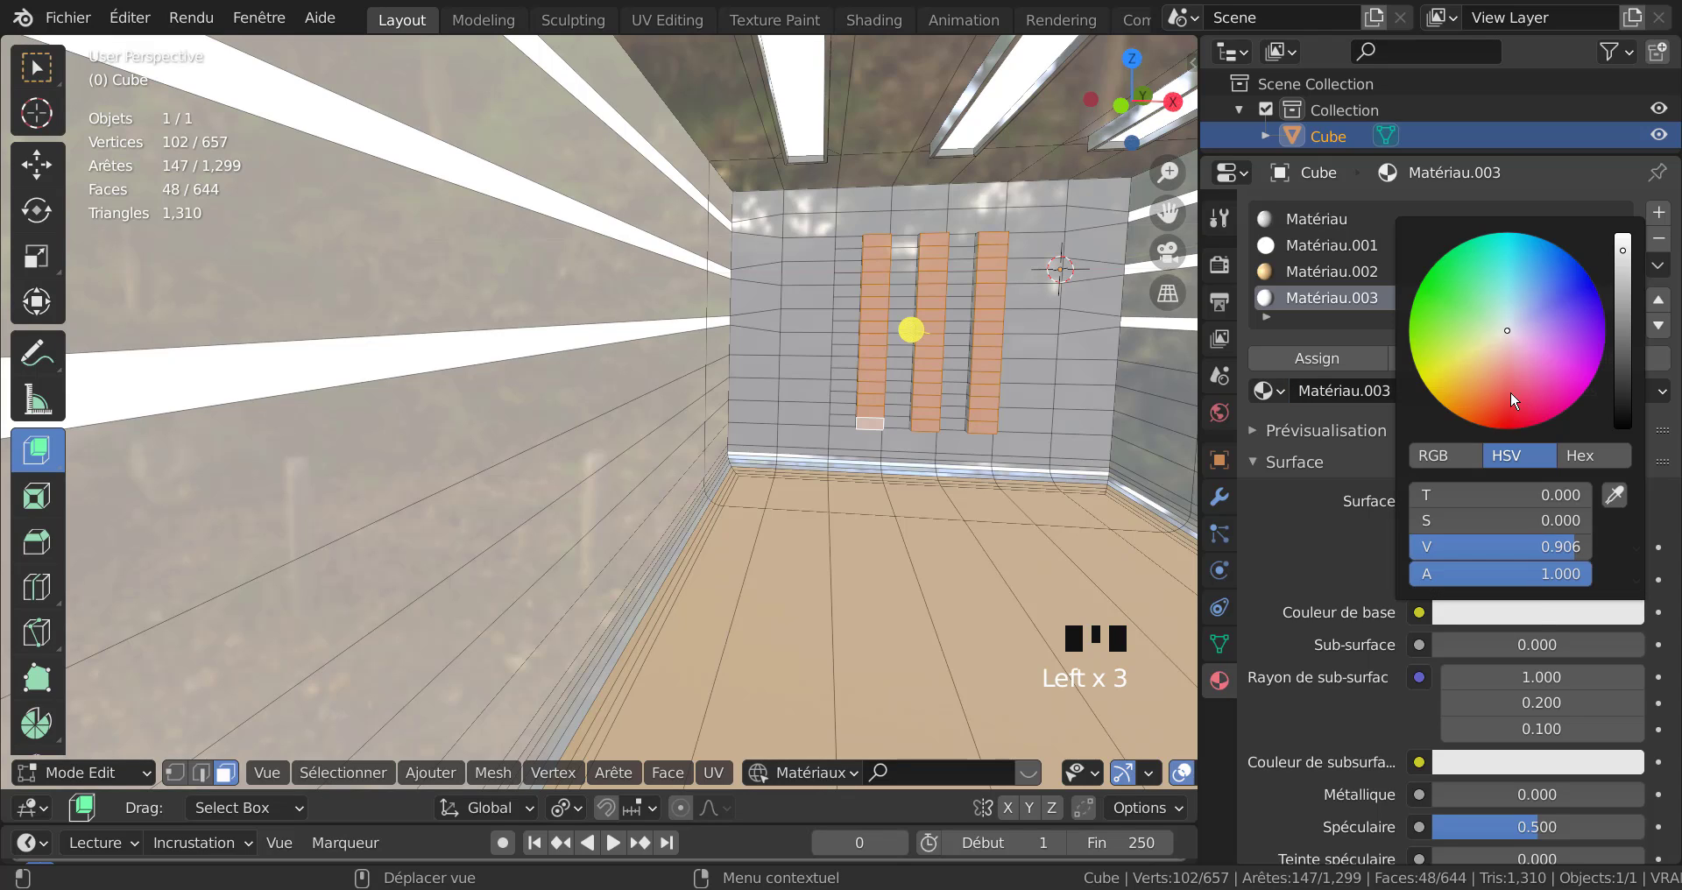
pyautogui.click(1510, 379)
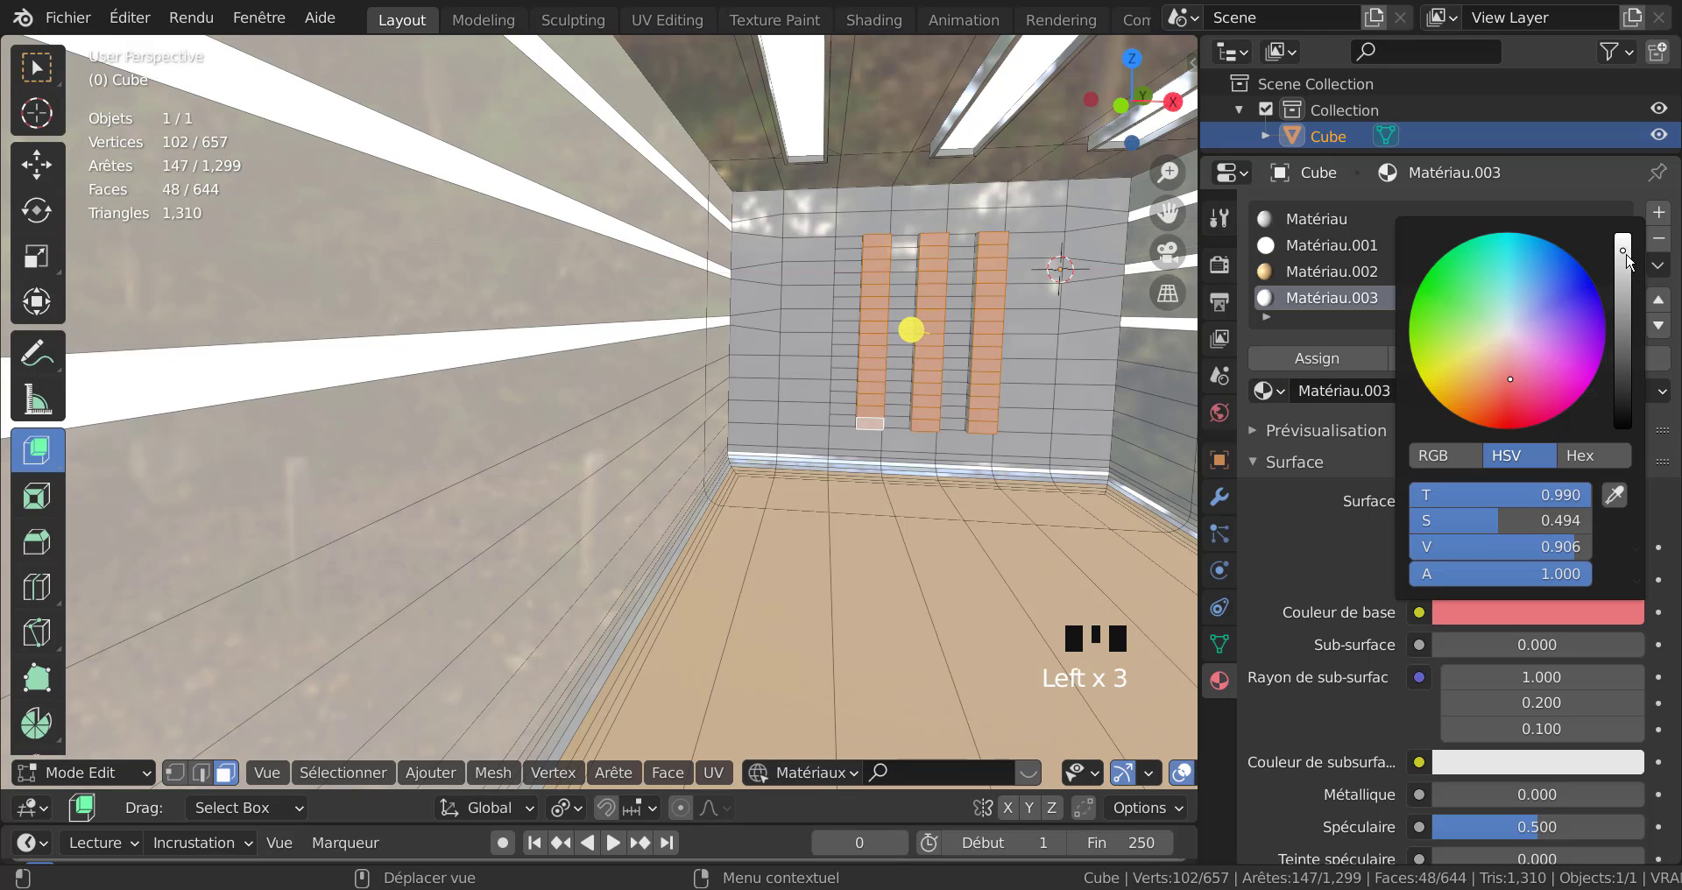
pyautogui.moveTo(1627, 254); pyautogui.dragTo(1622, 304)
pyautogui.click(1494, 400)
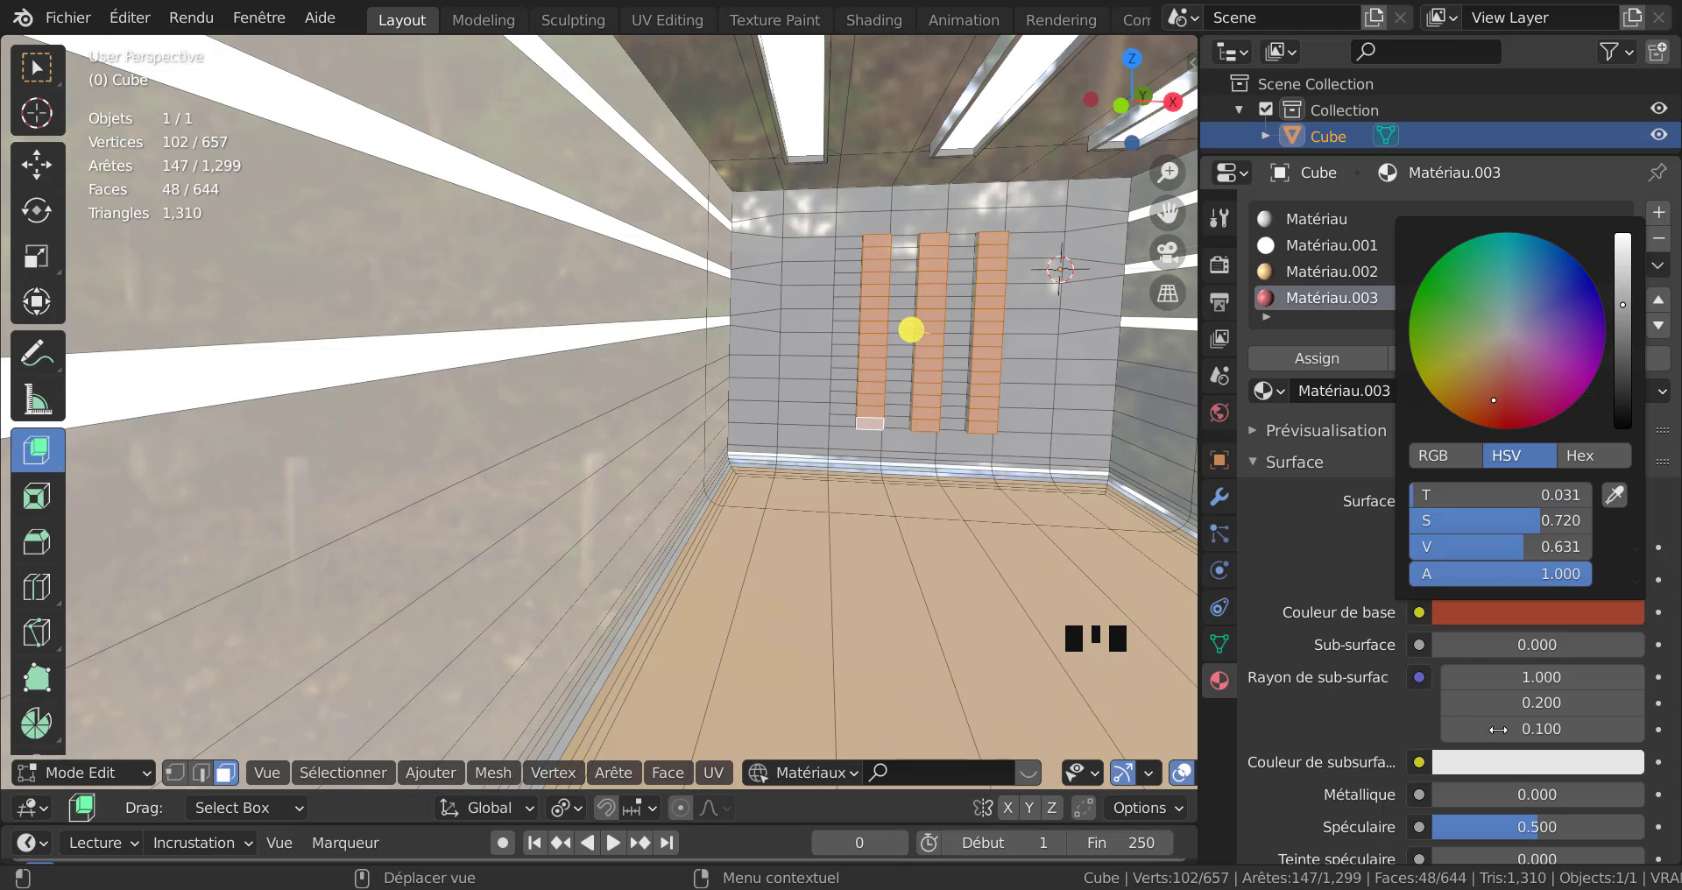
pyautogui.click(1540, 600)
pyautogui.moveTo(1626, 306); pyautogui.dragTo(1623, 281)
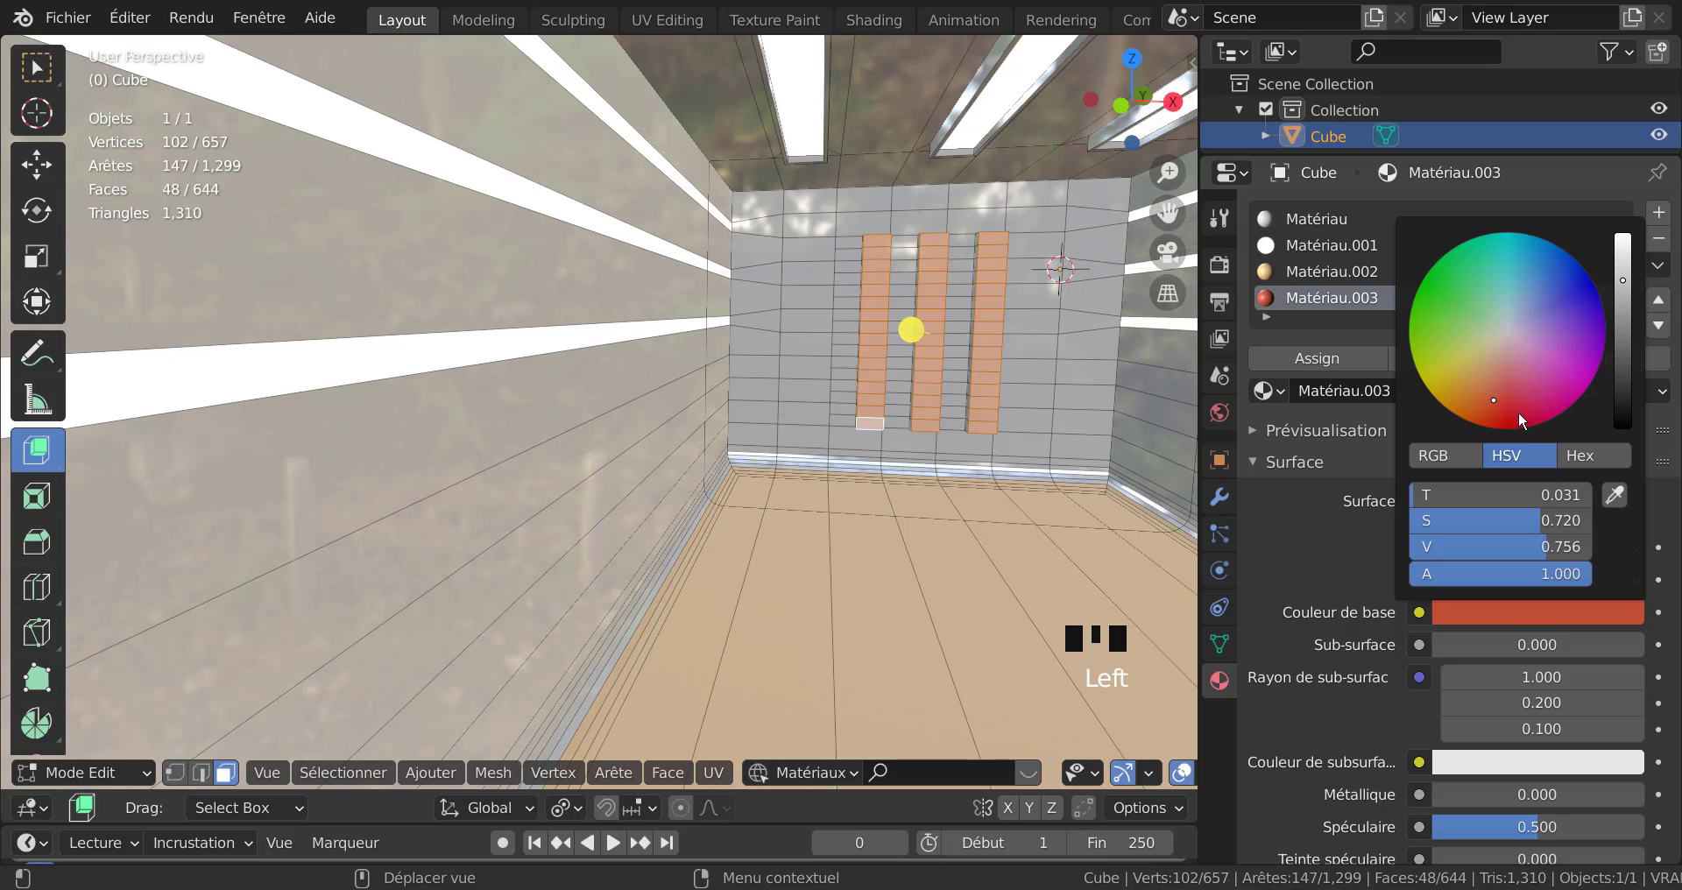
pyautogui.click(1517, 409)
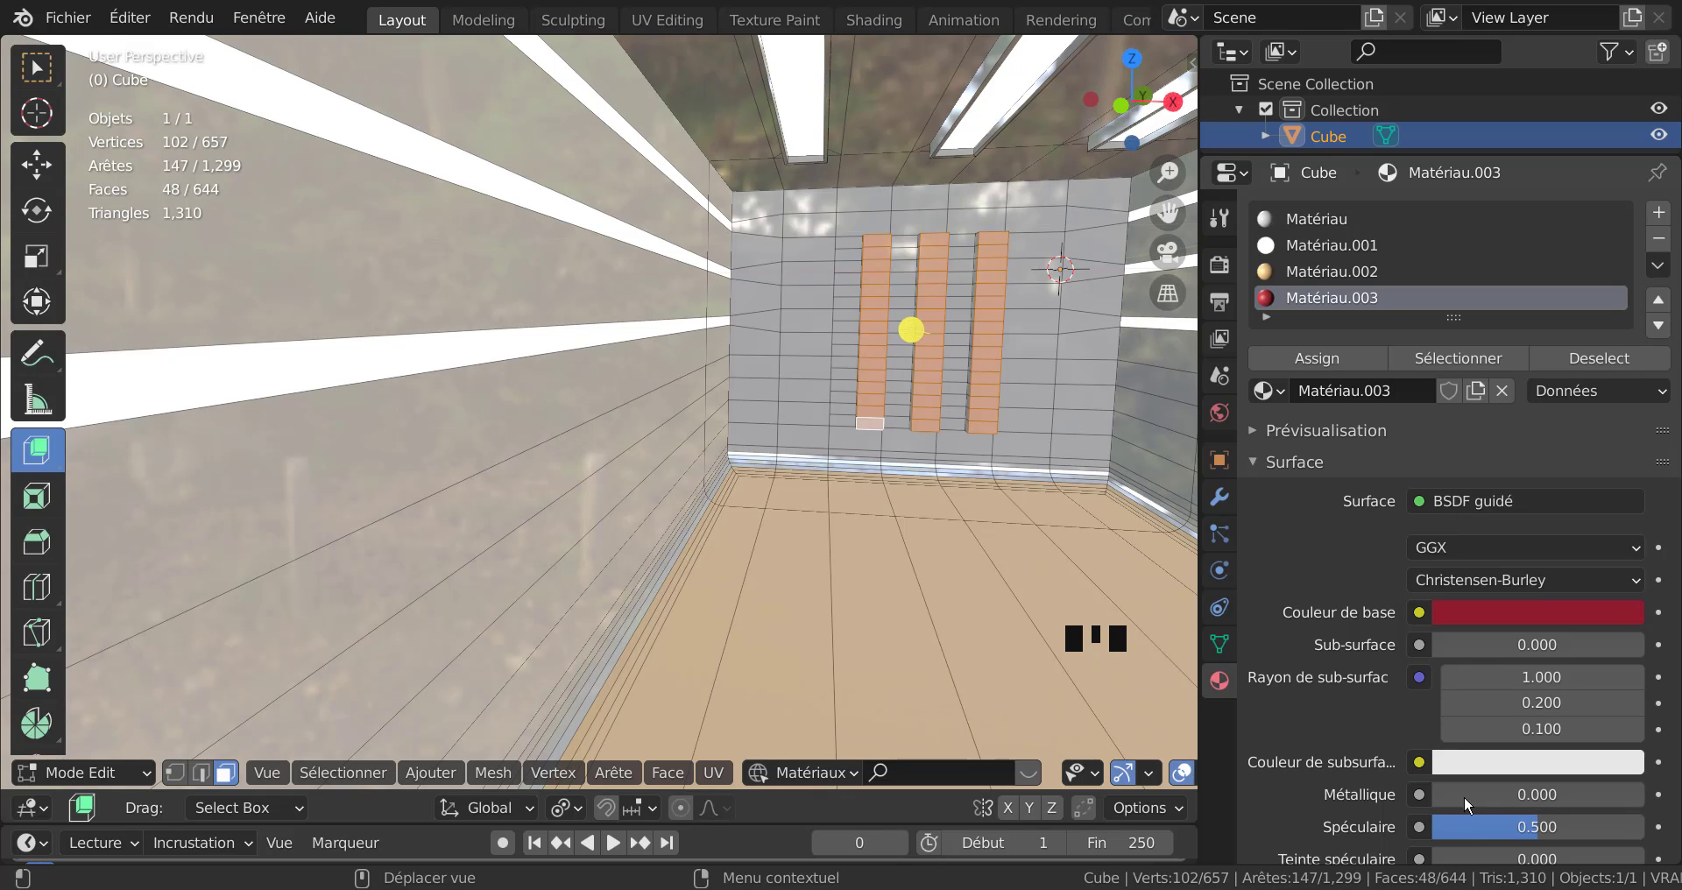
# Set the crimson material's metallic to 0.481, specular to 0.000, roughness to 0.121 and sheen tint to 0.023.
pyautogui.moveTo(1468, 795); pyautogui.dragTo(1437, 833)
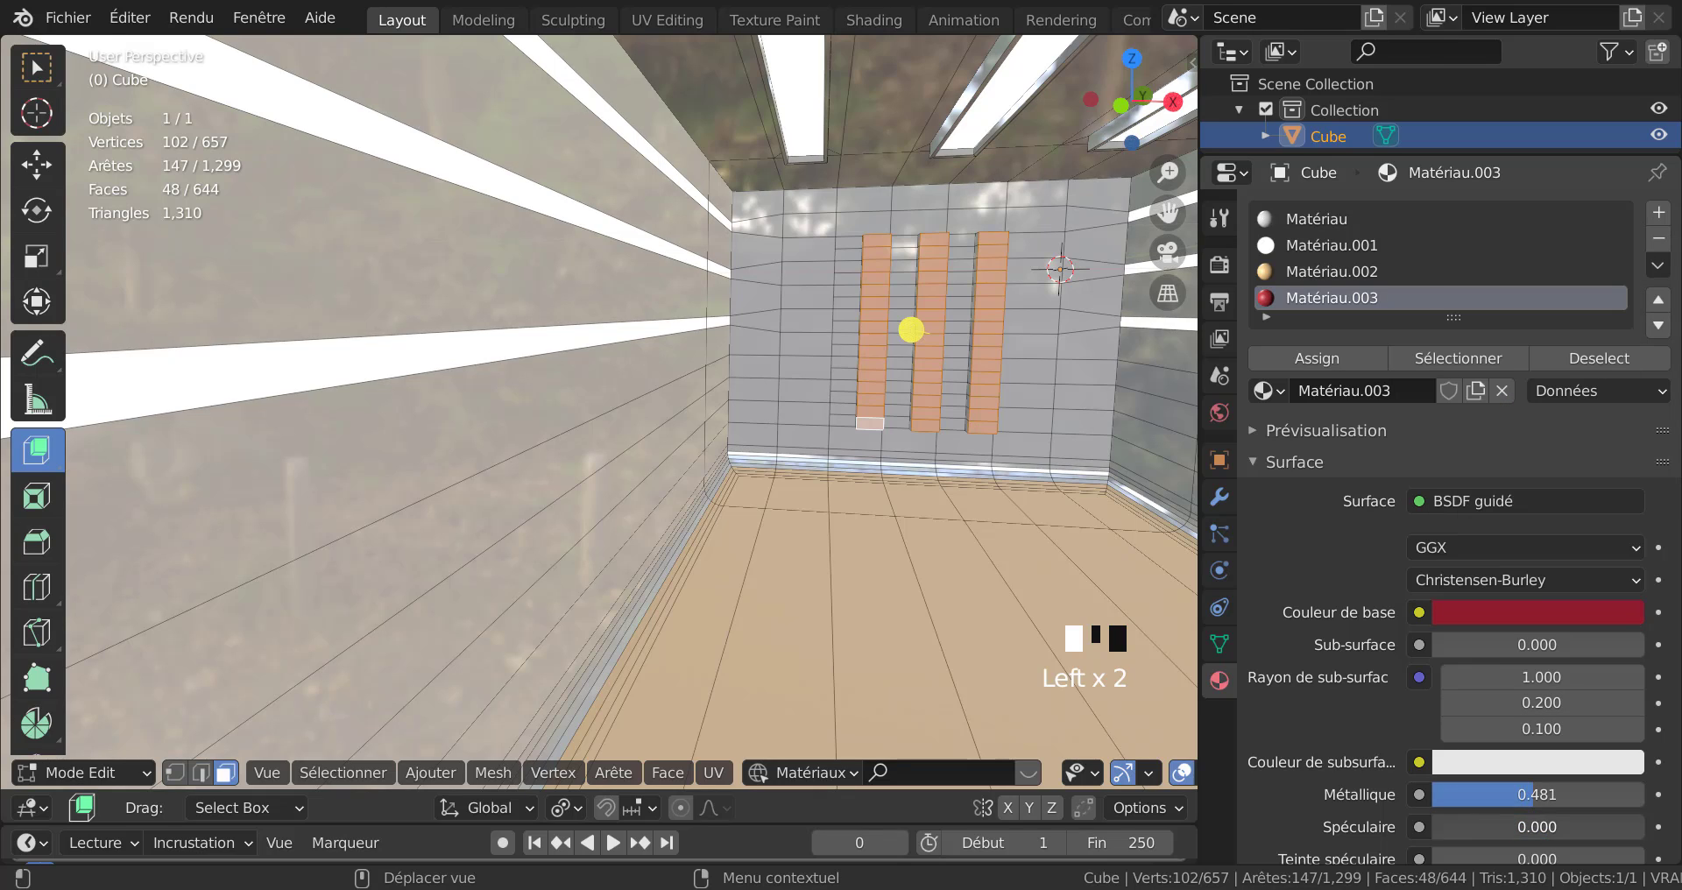
pyautogui.click(1421, 827)
pyautogui.scroll(-8, 1543, 703)
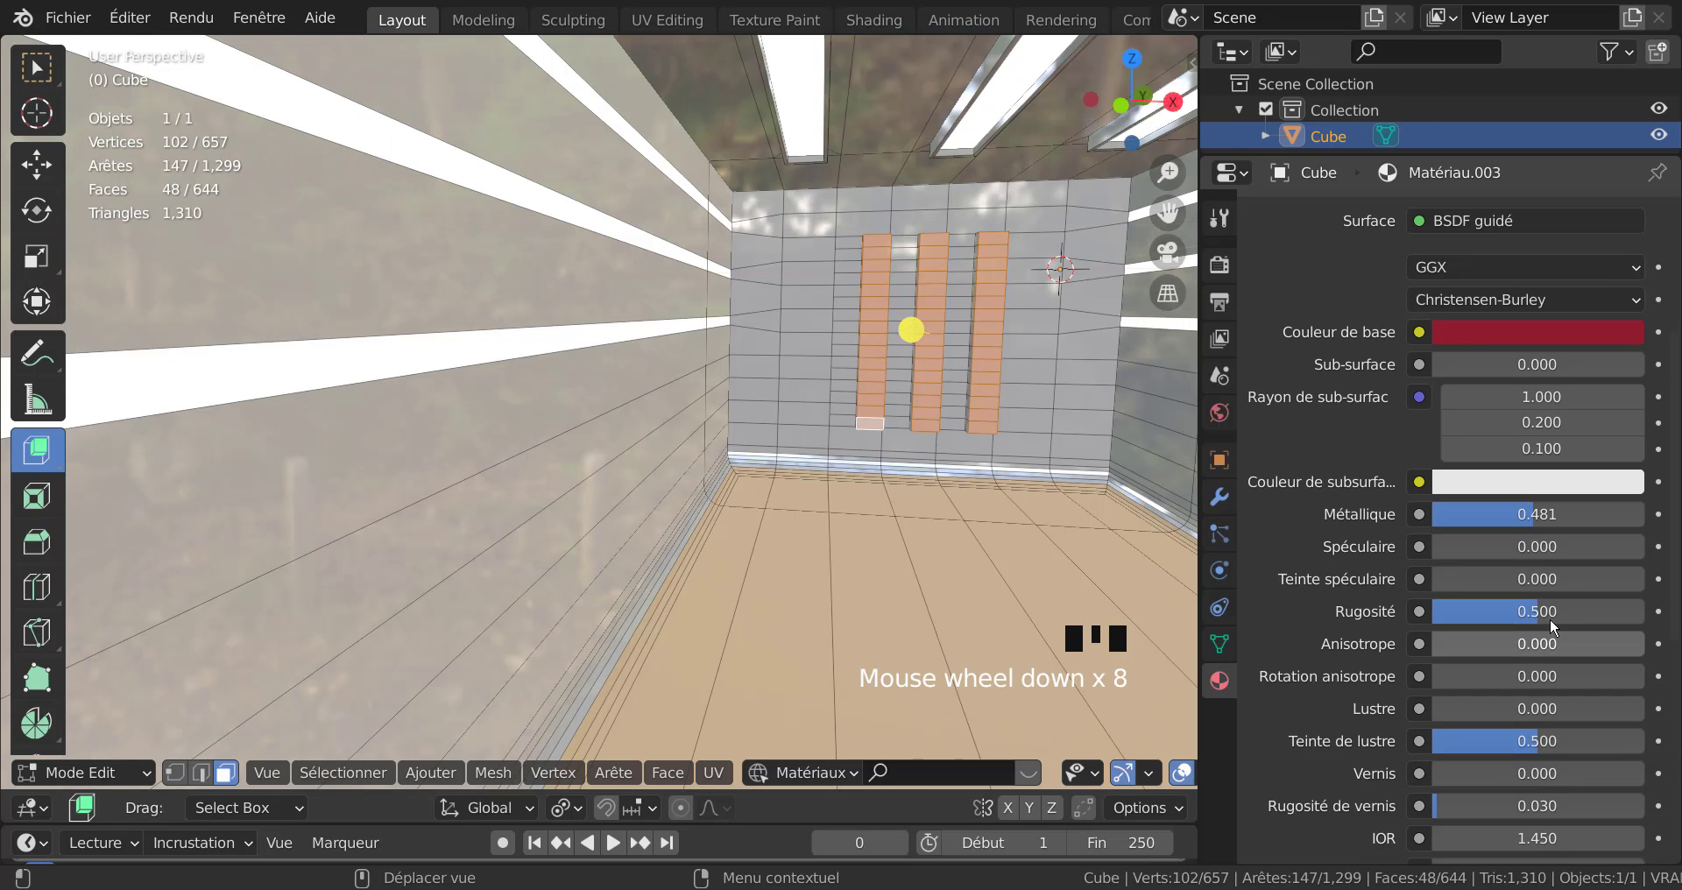
pyautogui.moveTo(1548, 611); pyautogui.dragTo(1468, 611)
pyautogui.moveTo(1547, 728); pyautogui.dragTo(1441, 729)
# Return to Object Mode and switch the viewport to rendered shading.
pyautogui.press('Tab')
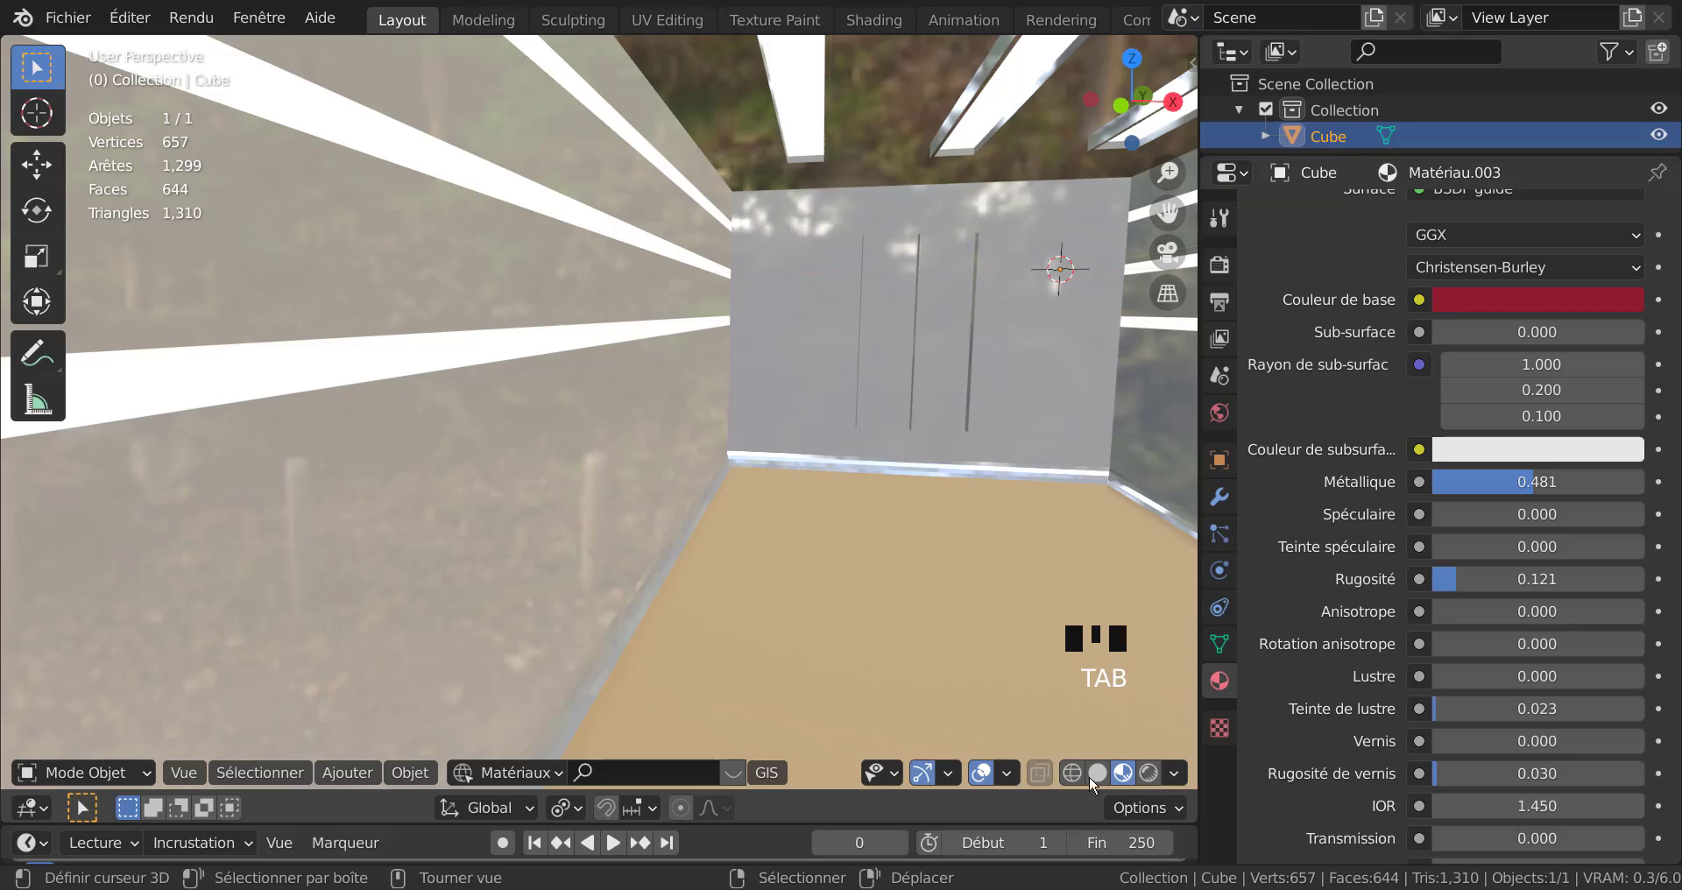
pyautogui.click(1148, 772)
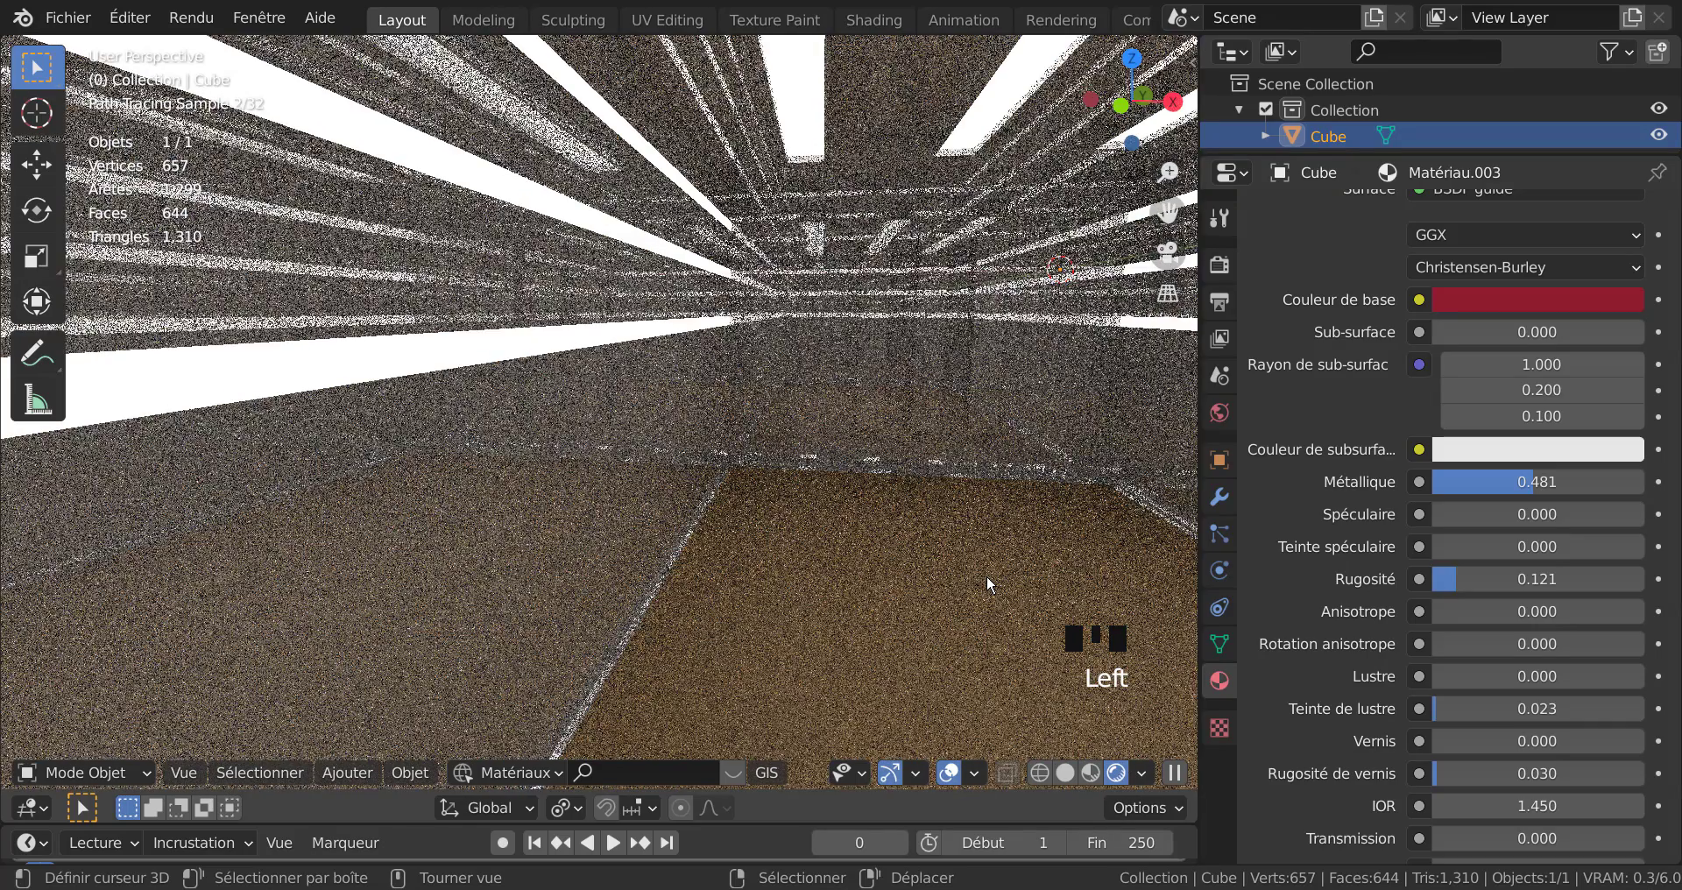
pyautogui.scroll(2, 986, 575)
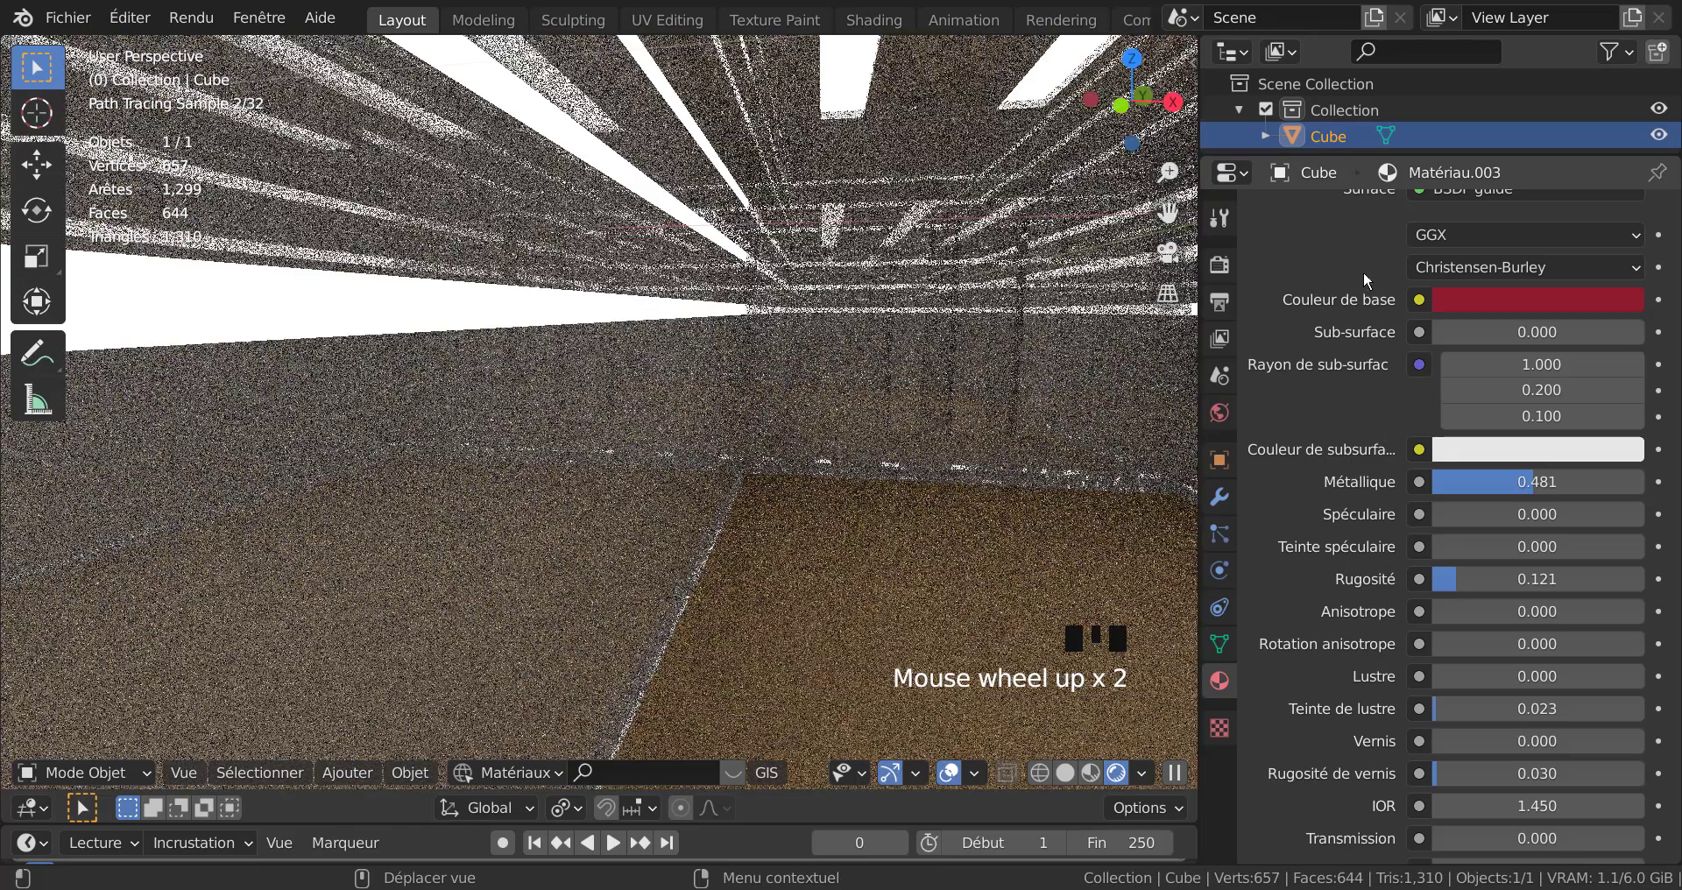
# Assign the crimson material to the three extruded strips on the end wall and return to Object Mode.
pyautogui.press('Tab')
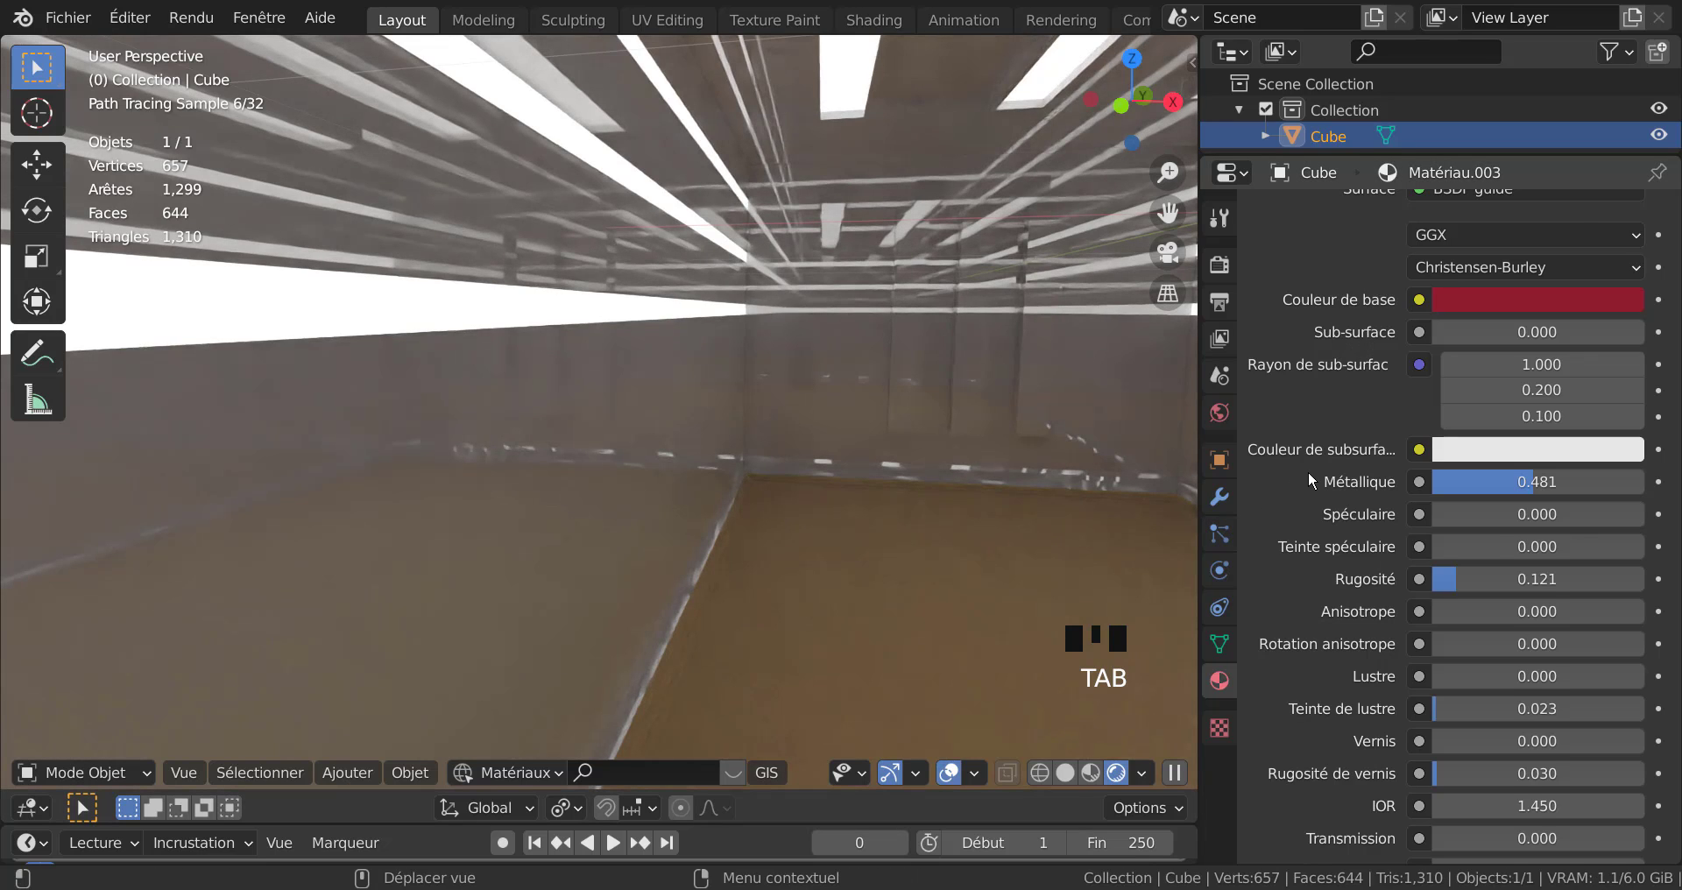
pyautogui.scroll(9, 1307, 469)
pyautogui.press('Tab')
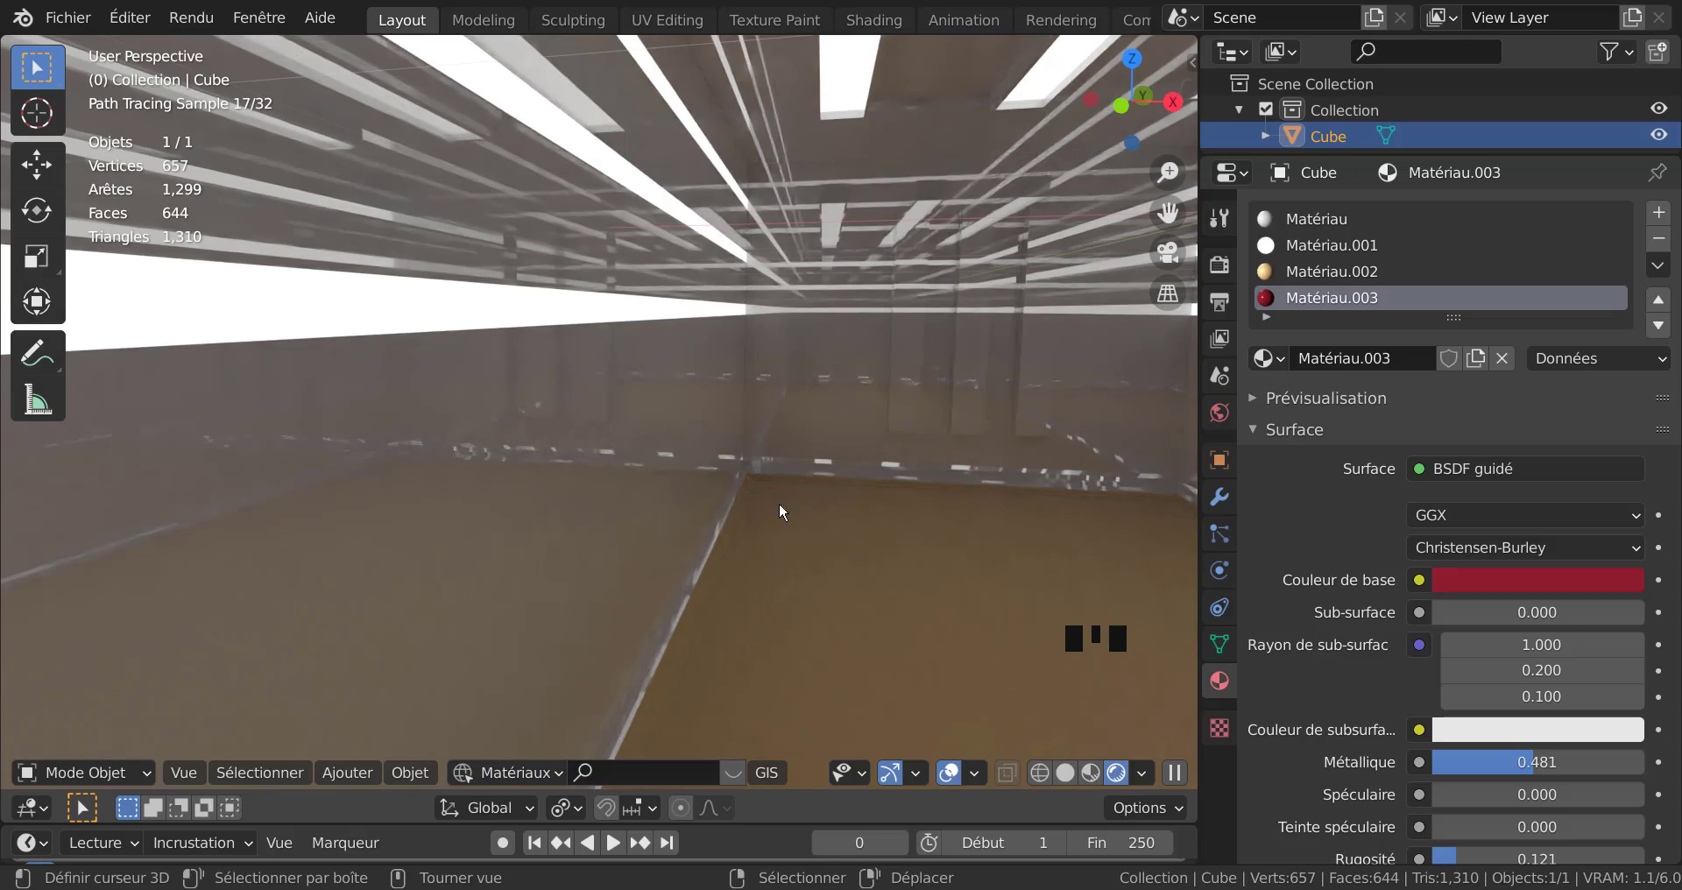
pyautogui.press('Tab')
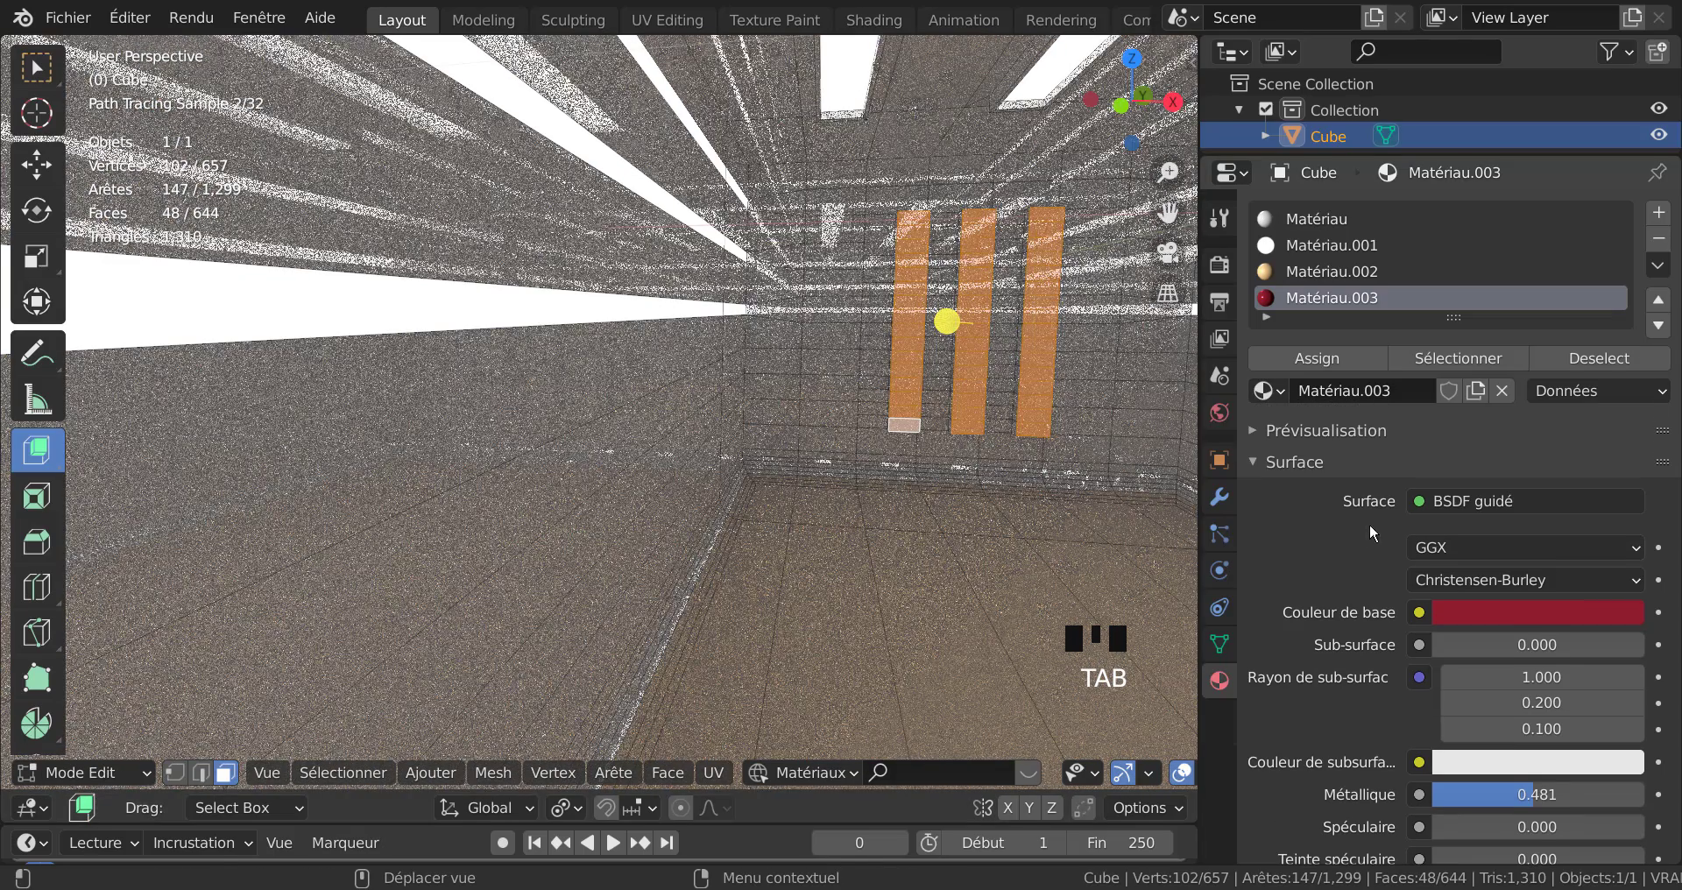
pyautogui.click(1347, 352)
pyautogui.press('Tab')
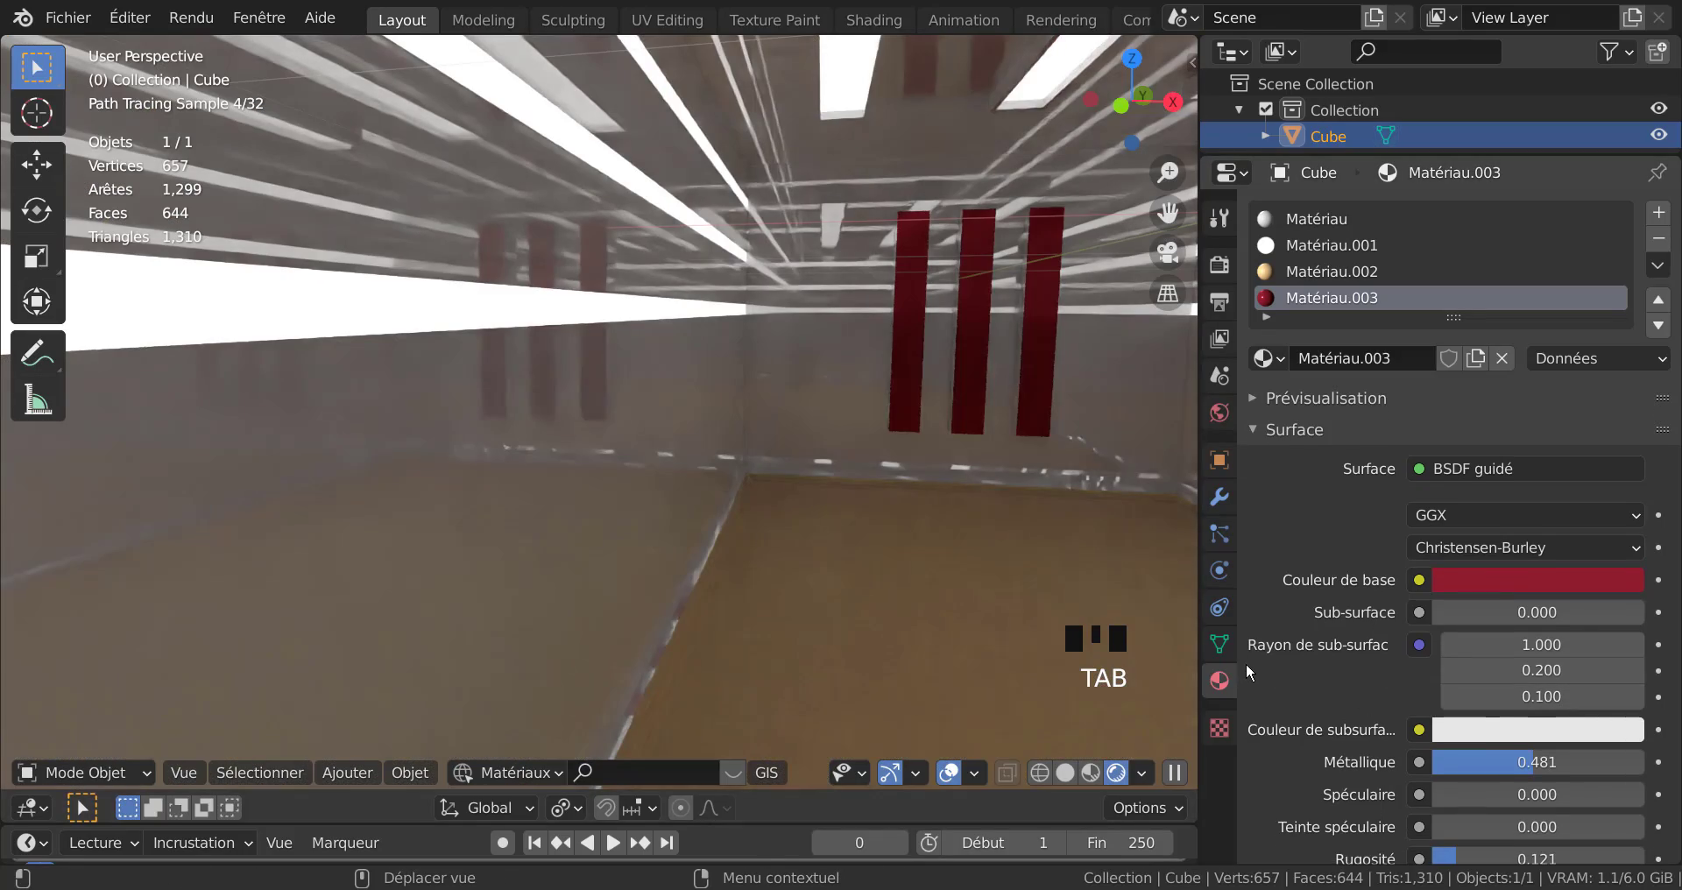
# Brighten the strip material's base colour to full value and change its surface shader to Emission.
pyautogui.moveTo(977, 552); pyautogui.dragTo(928, 553, button='middle')
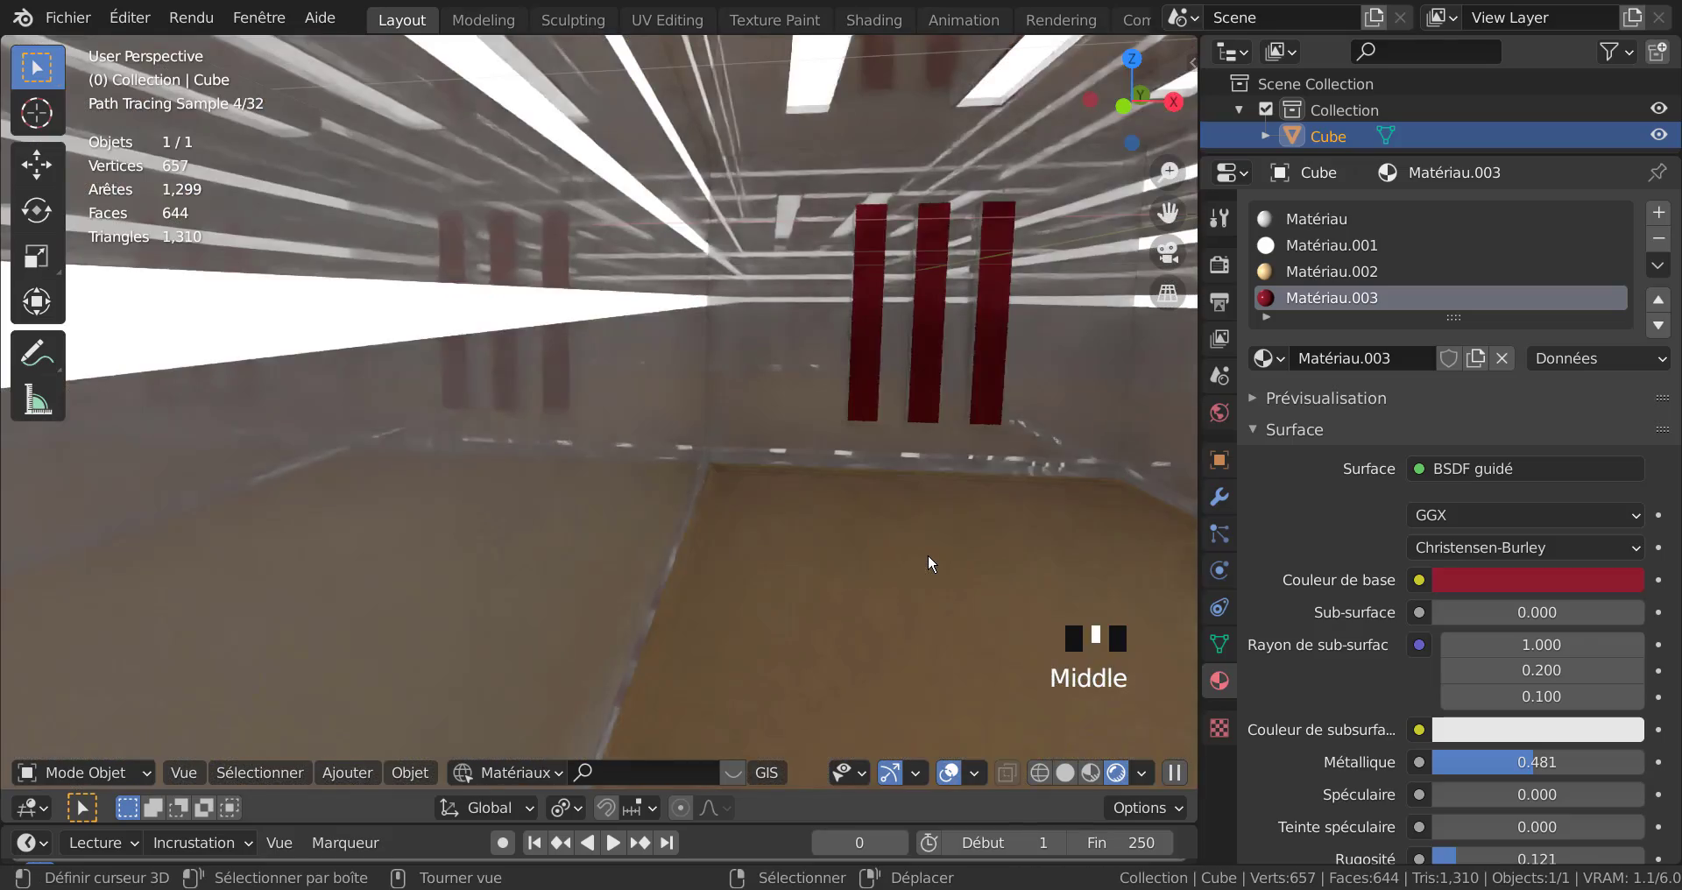
pyautogui.scroll(-2, 927, 554)
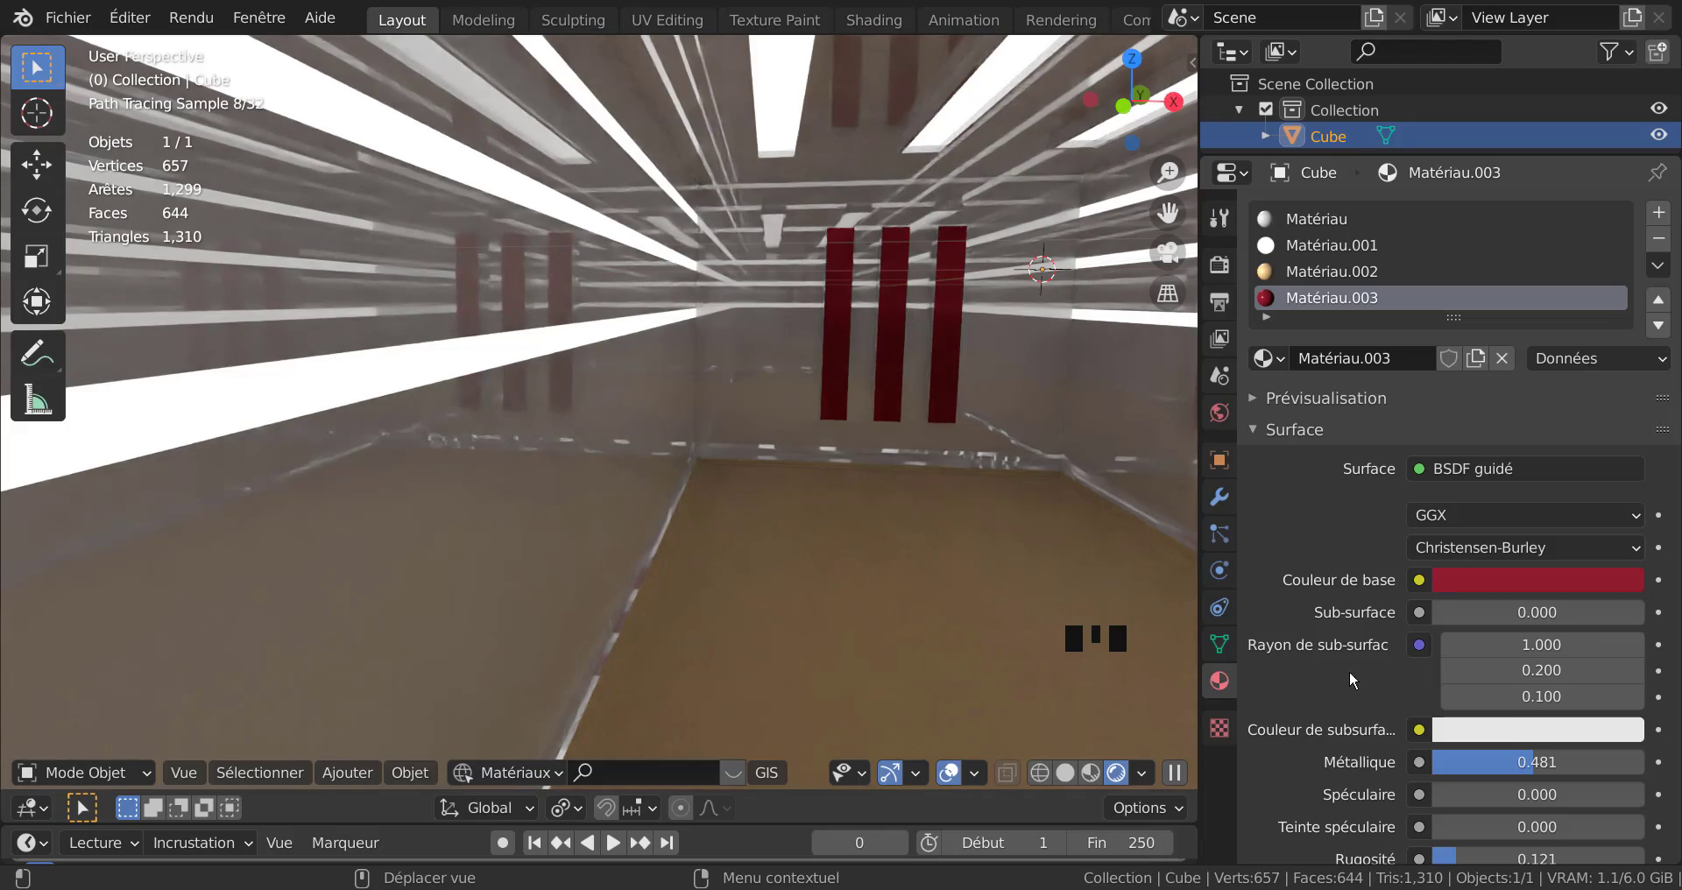
pyautogui.click(1531, 582)
pyautogui.moveTo(1621, 282); pyautogui.dragTo(1622, 212)
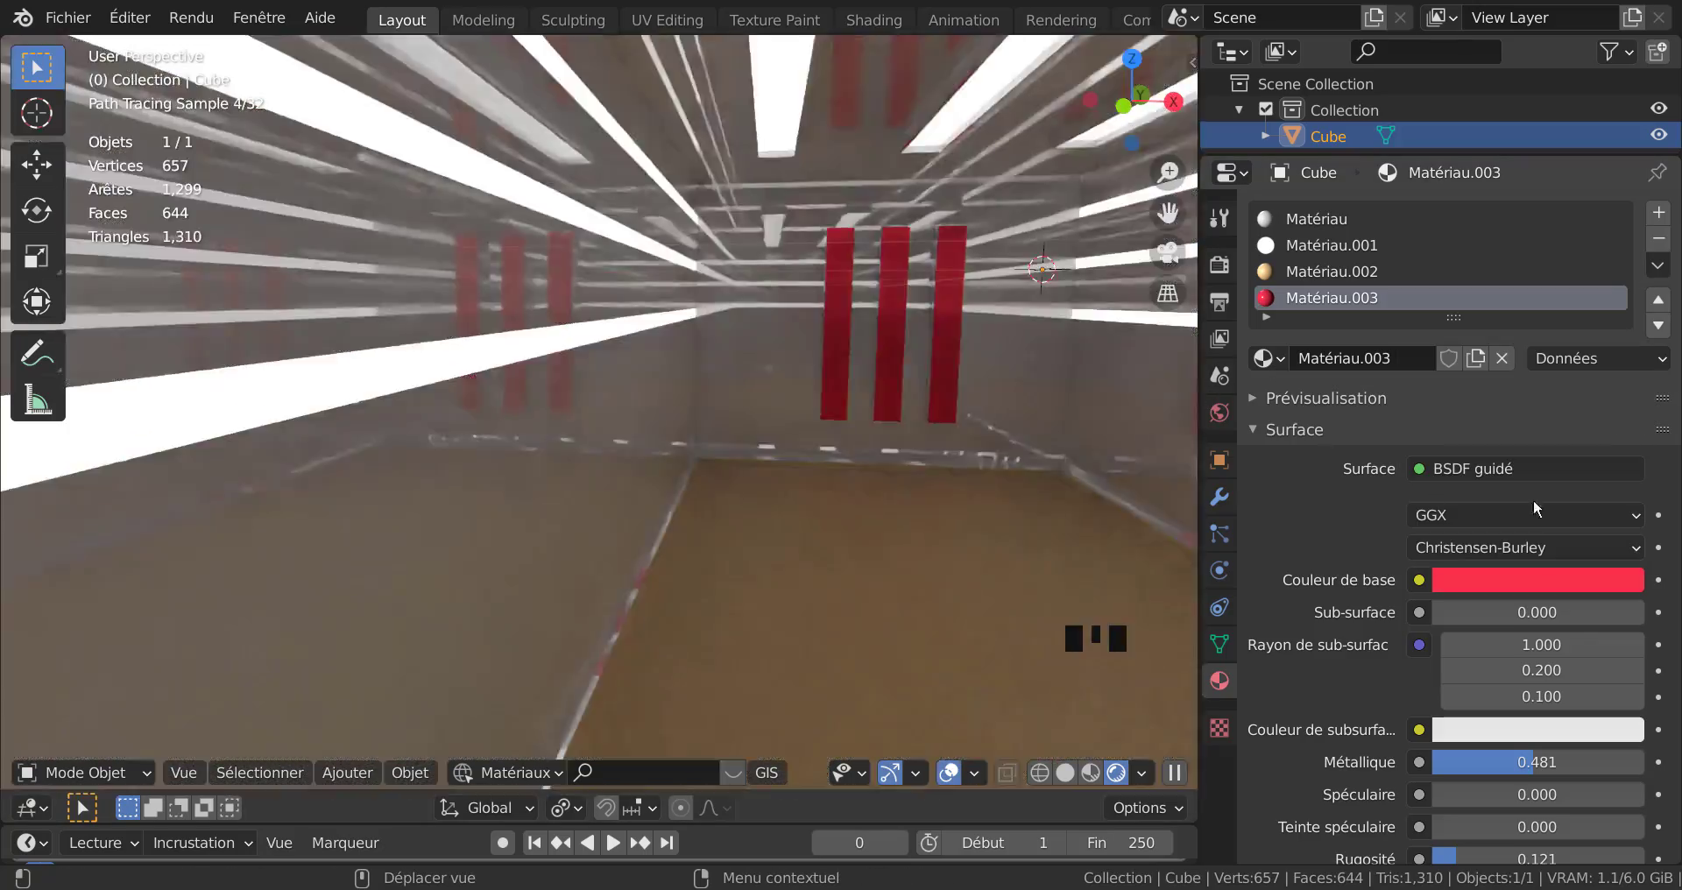
pyautogui.click(1542, 466)
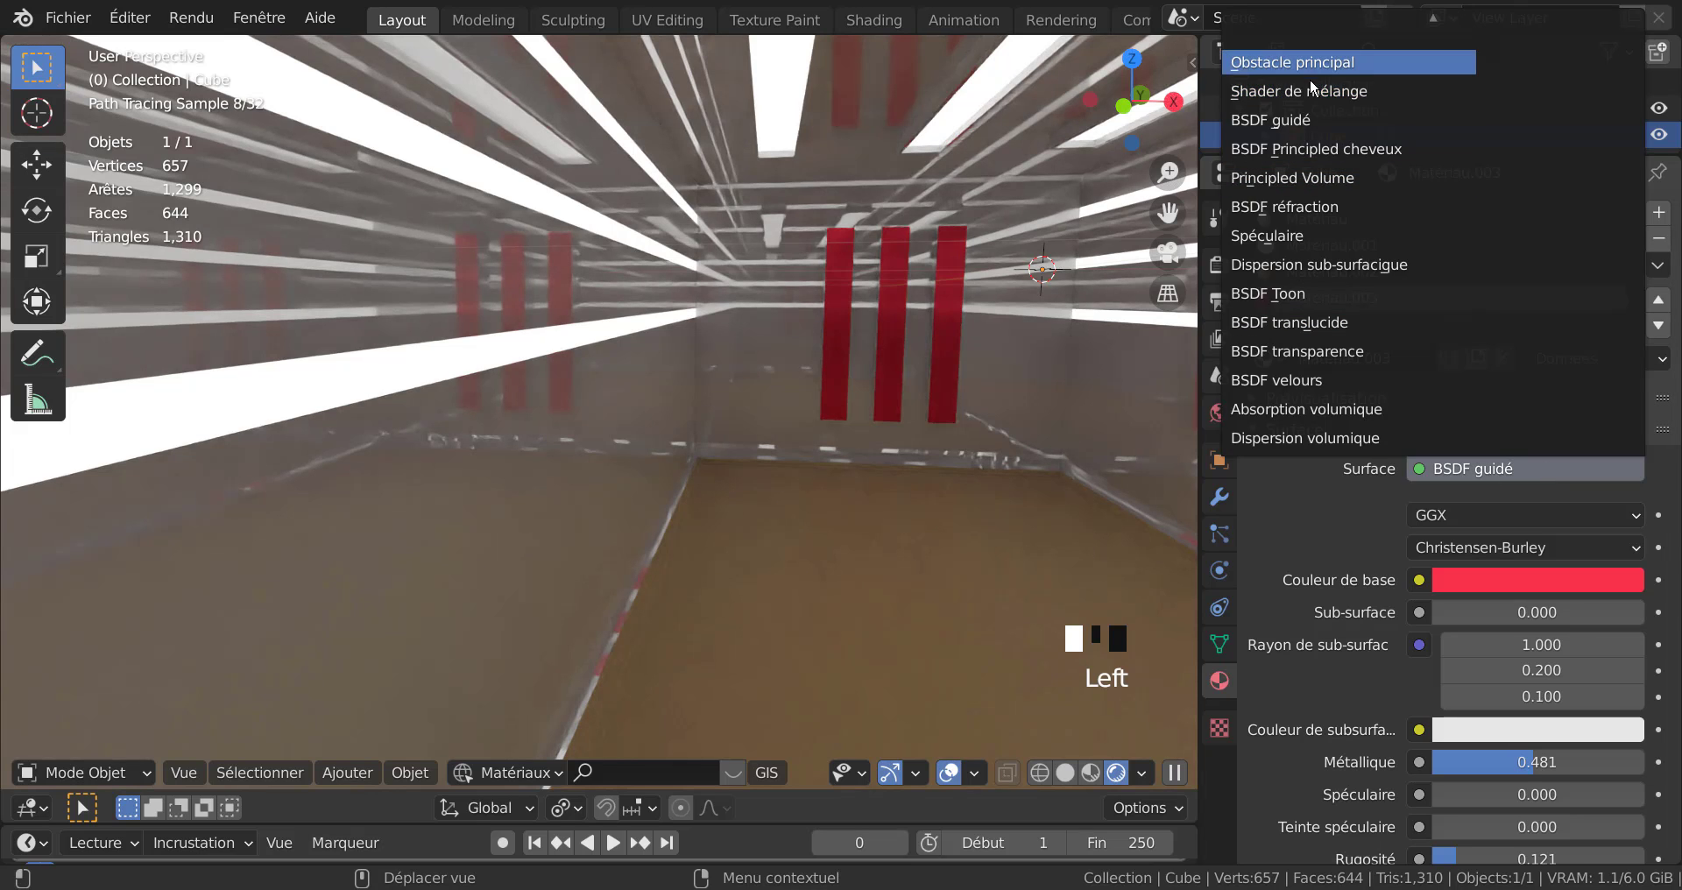
pyautogui.scroll(3, 1293, 117)
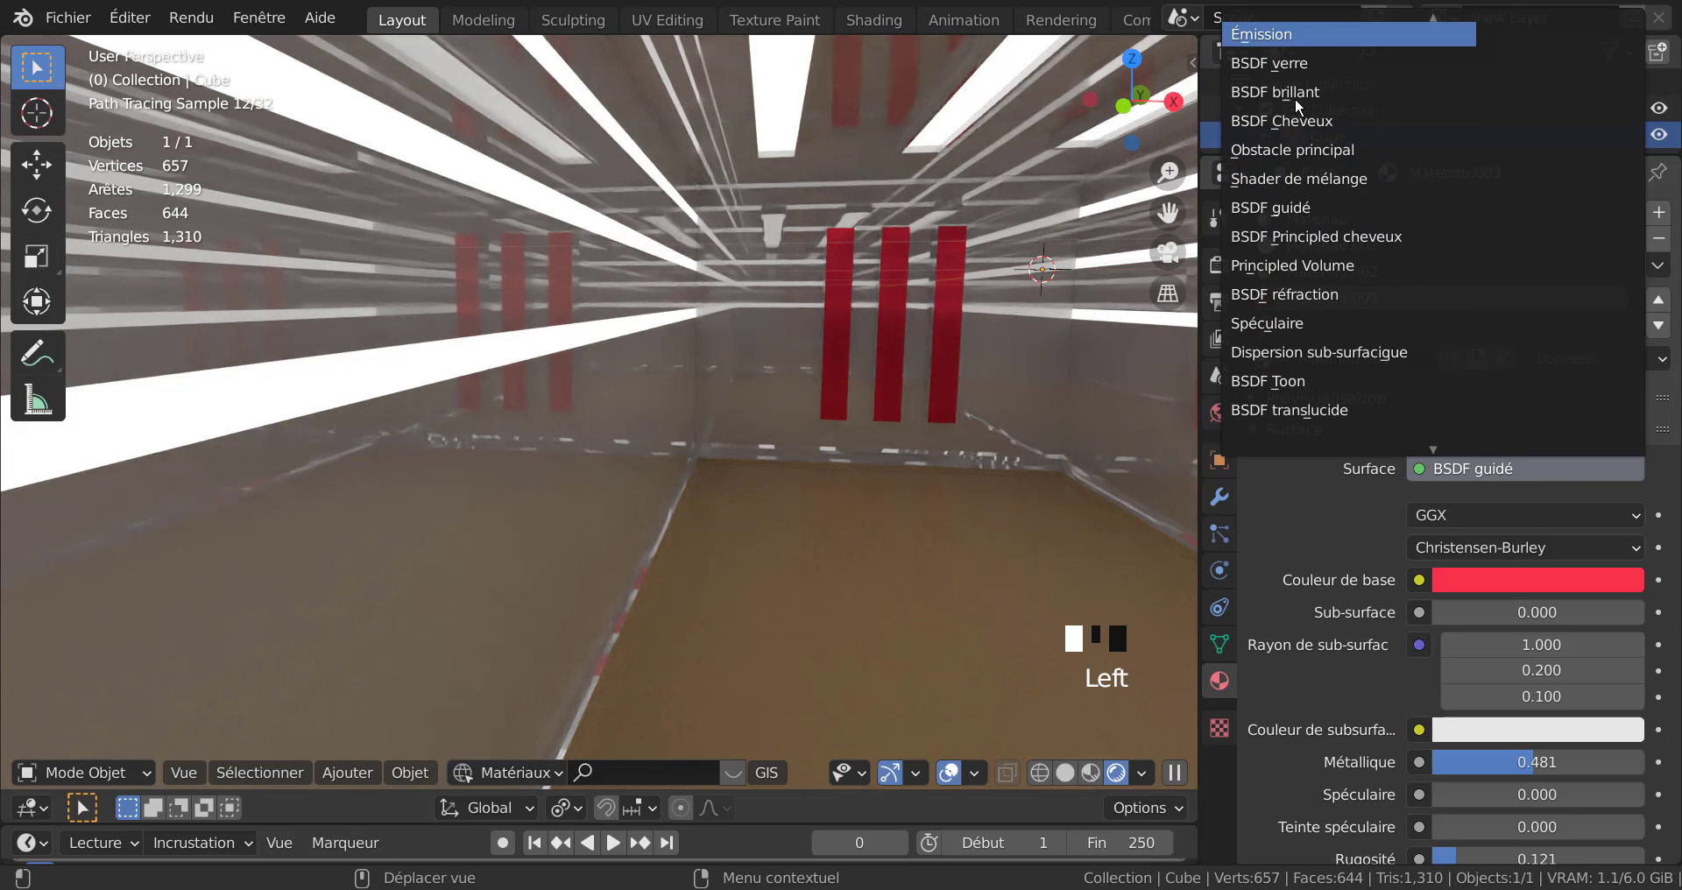
pyautogui.scroll(2, 1296, 95)
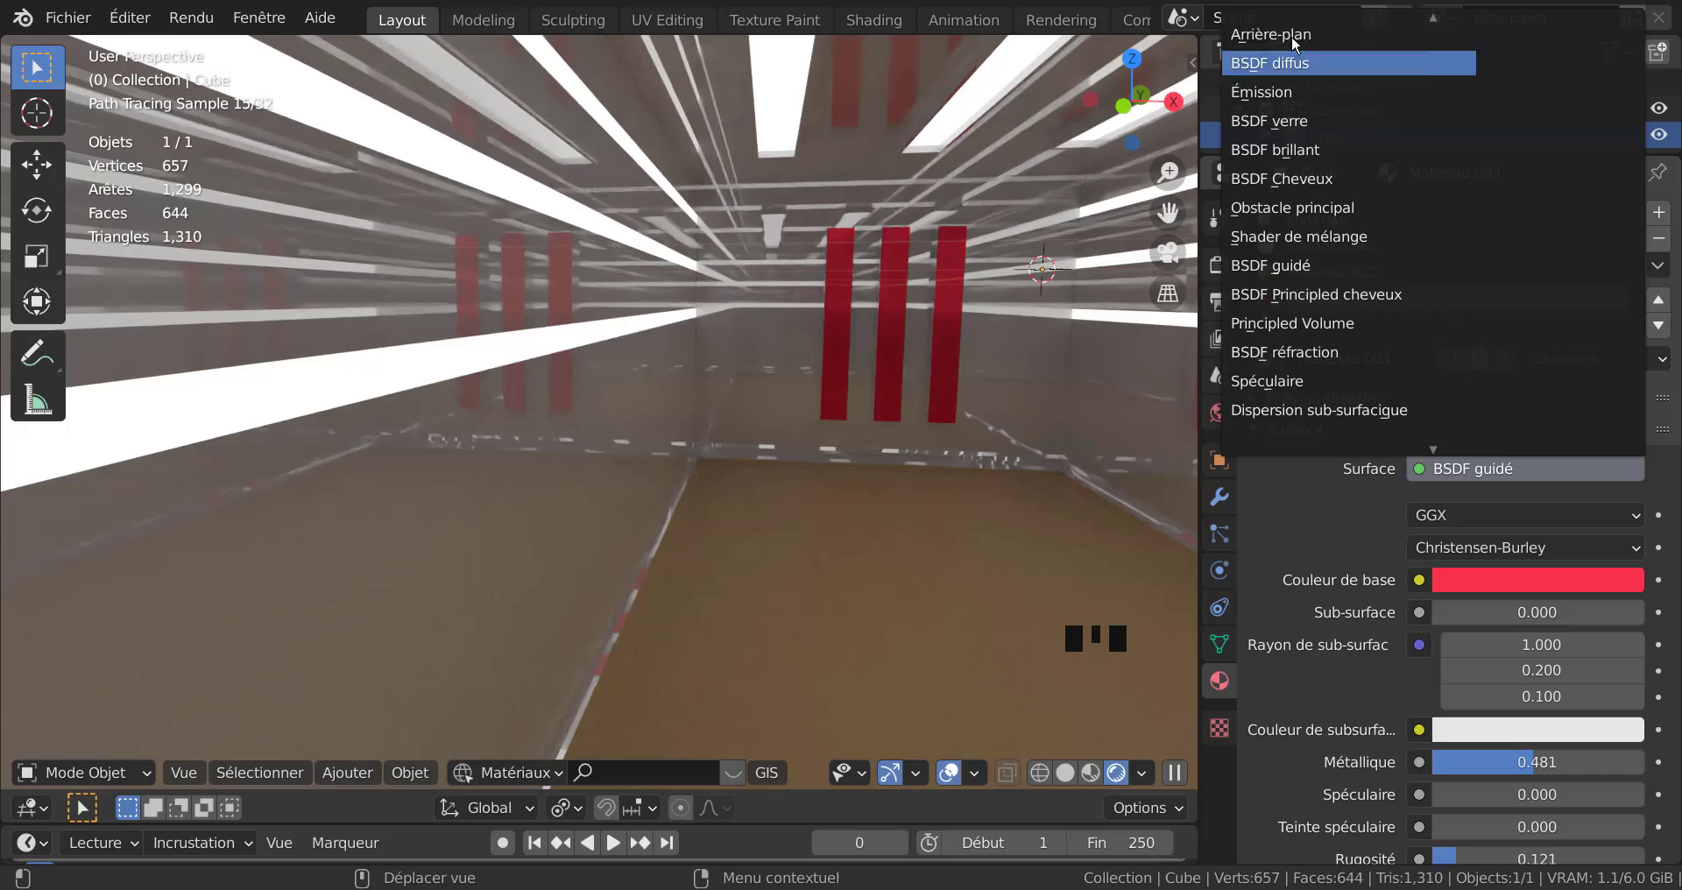
pyautogui.click(1283, 83)
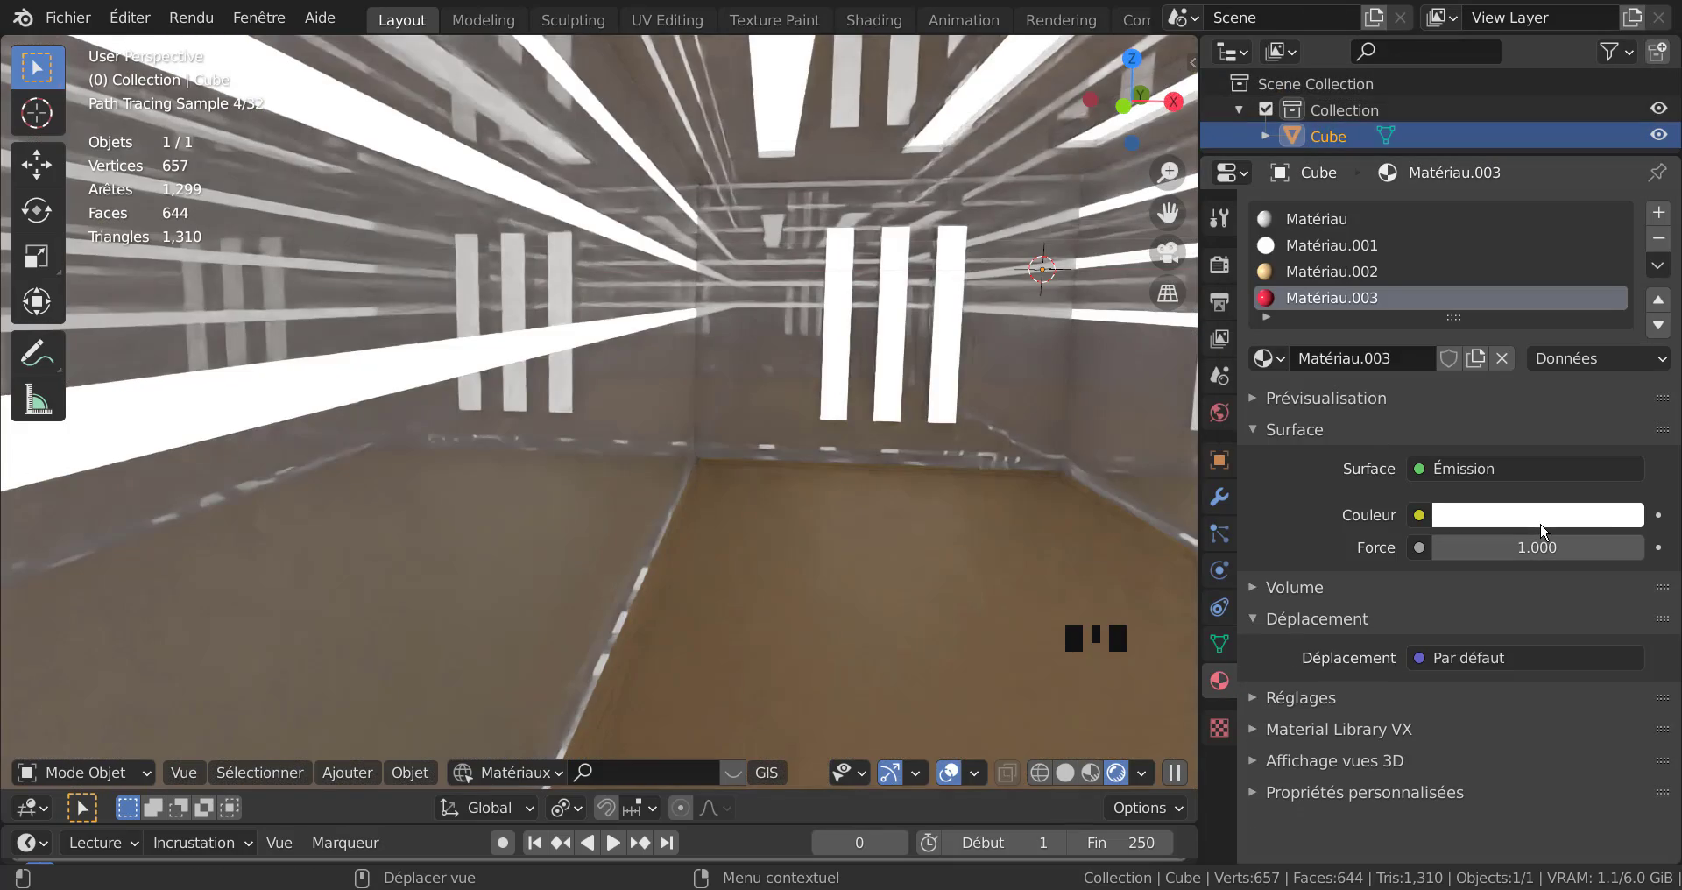
# Try a pink emission colour on the strips, and settle on a slightly darkened green with hue 0.404 and saturation 0.620.
pyautogui.click(1544, 531)
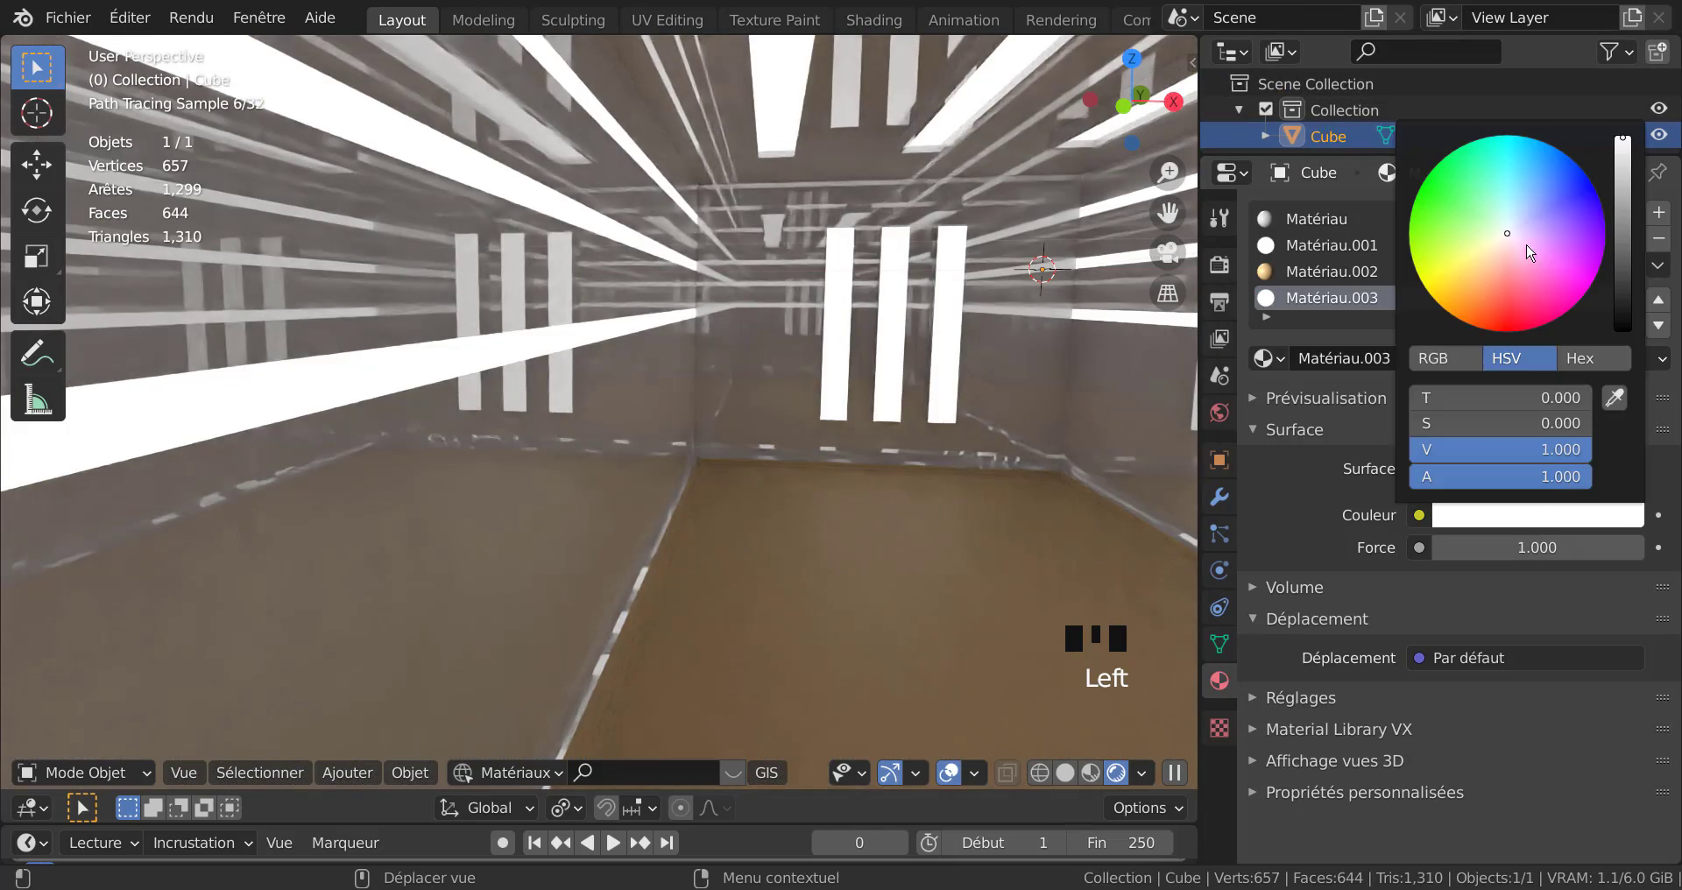
pyautogui.moveTo(1507, 233); pyautogui.dragTo(1522, 290)
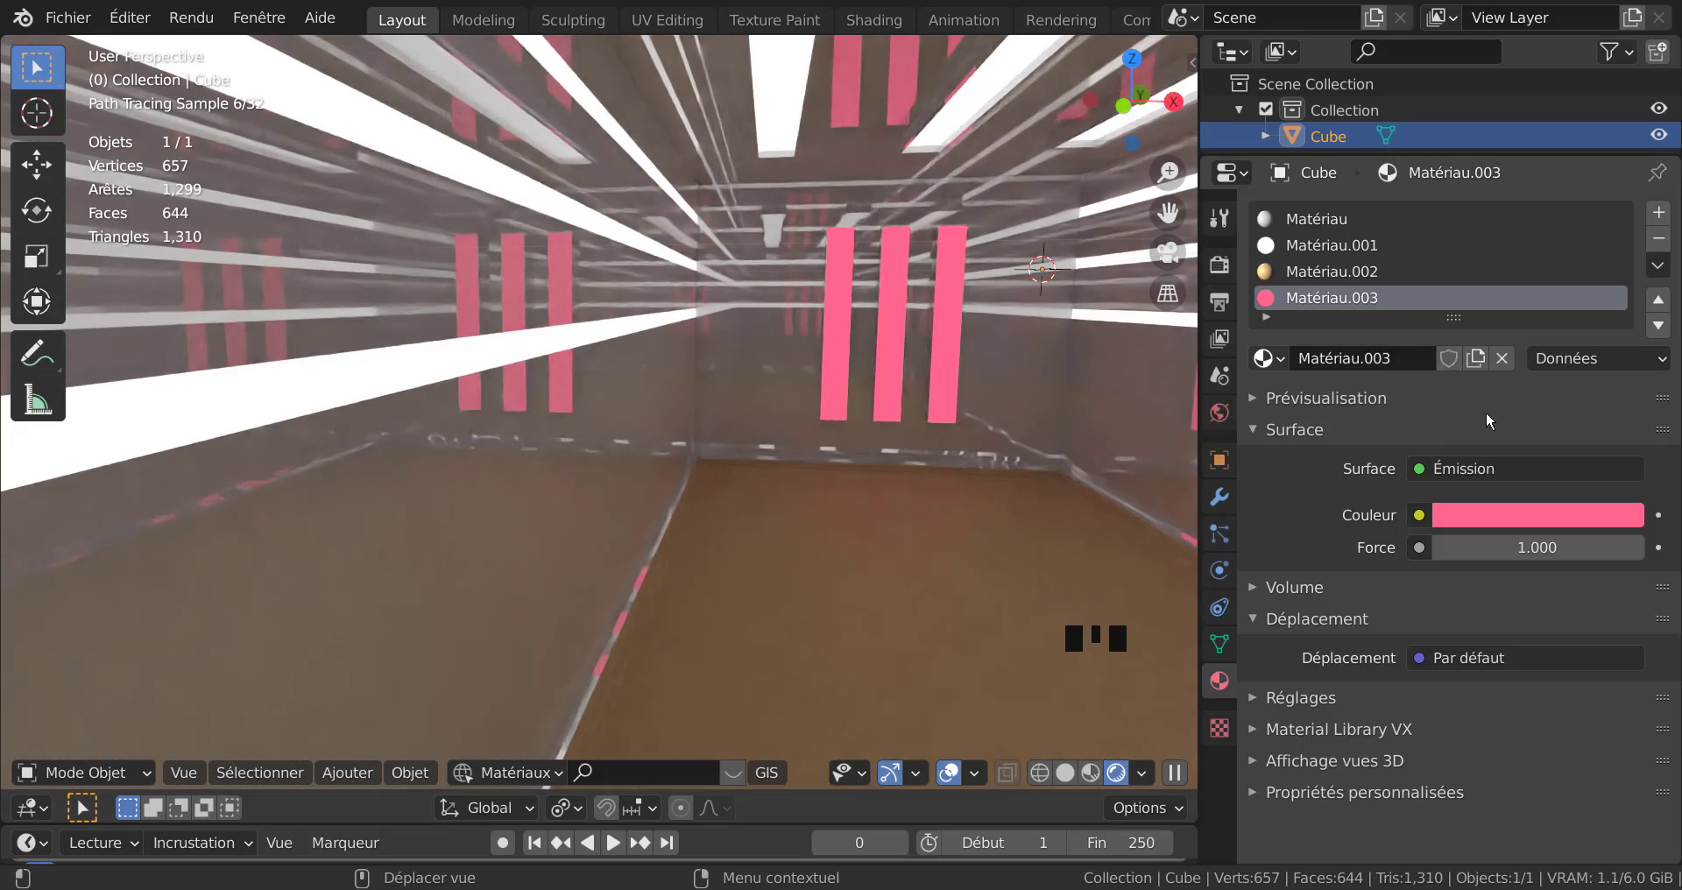
pyautogui.click(1538, 517)
pyautogui.click(1487, 156)
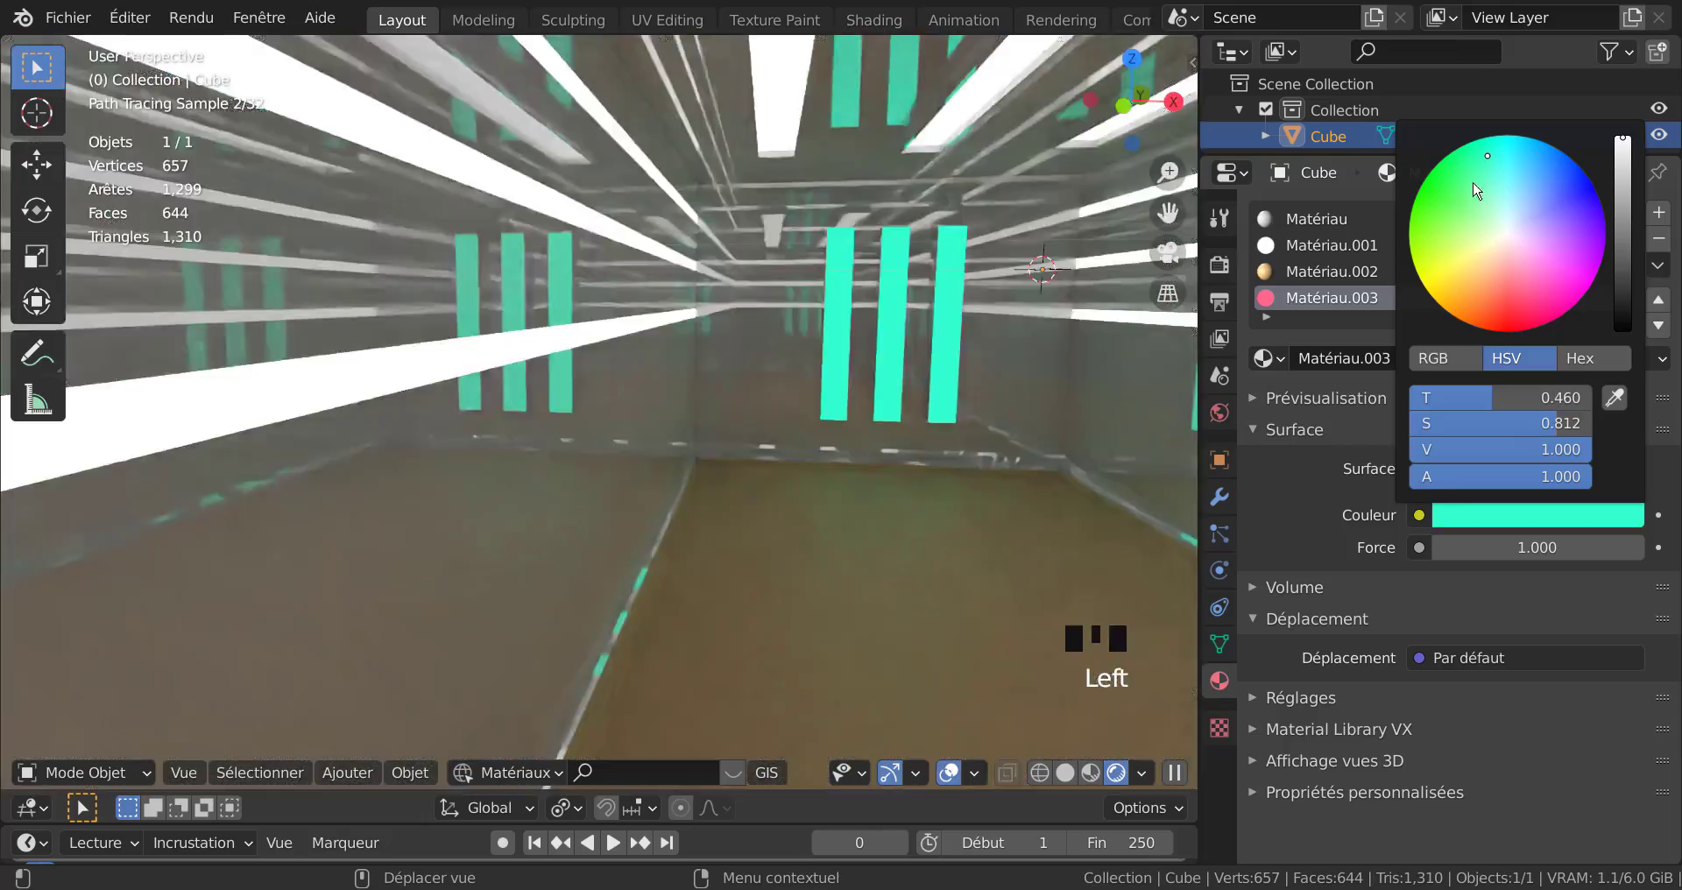
pyautogui.click(1472, 182)
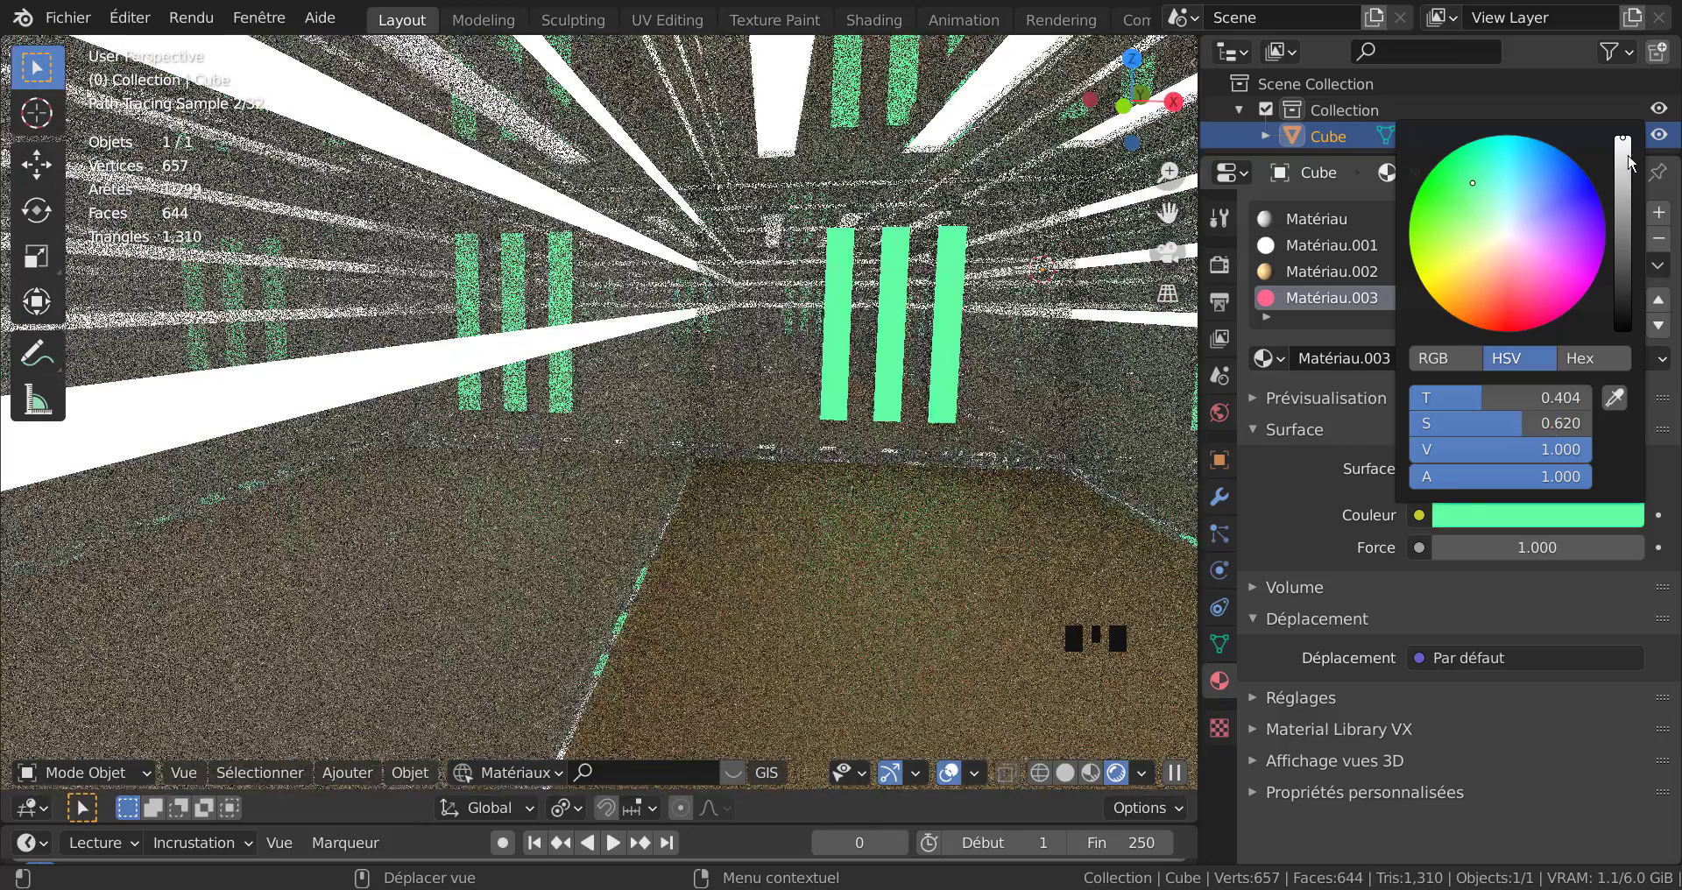
pyautogui.click(1622, 164)
pyautogui.click(1623, 172)
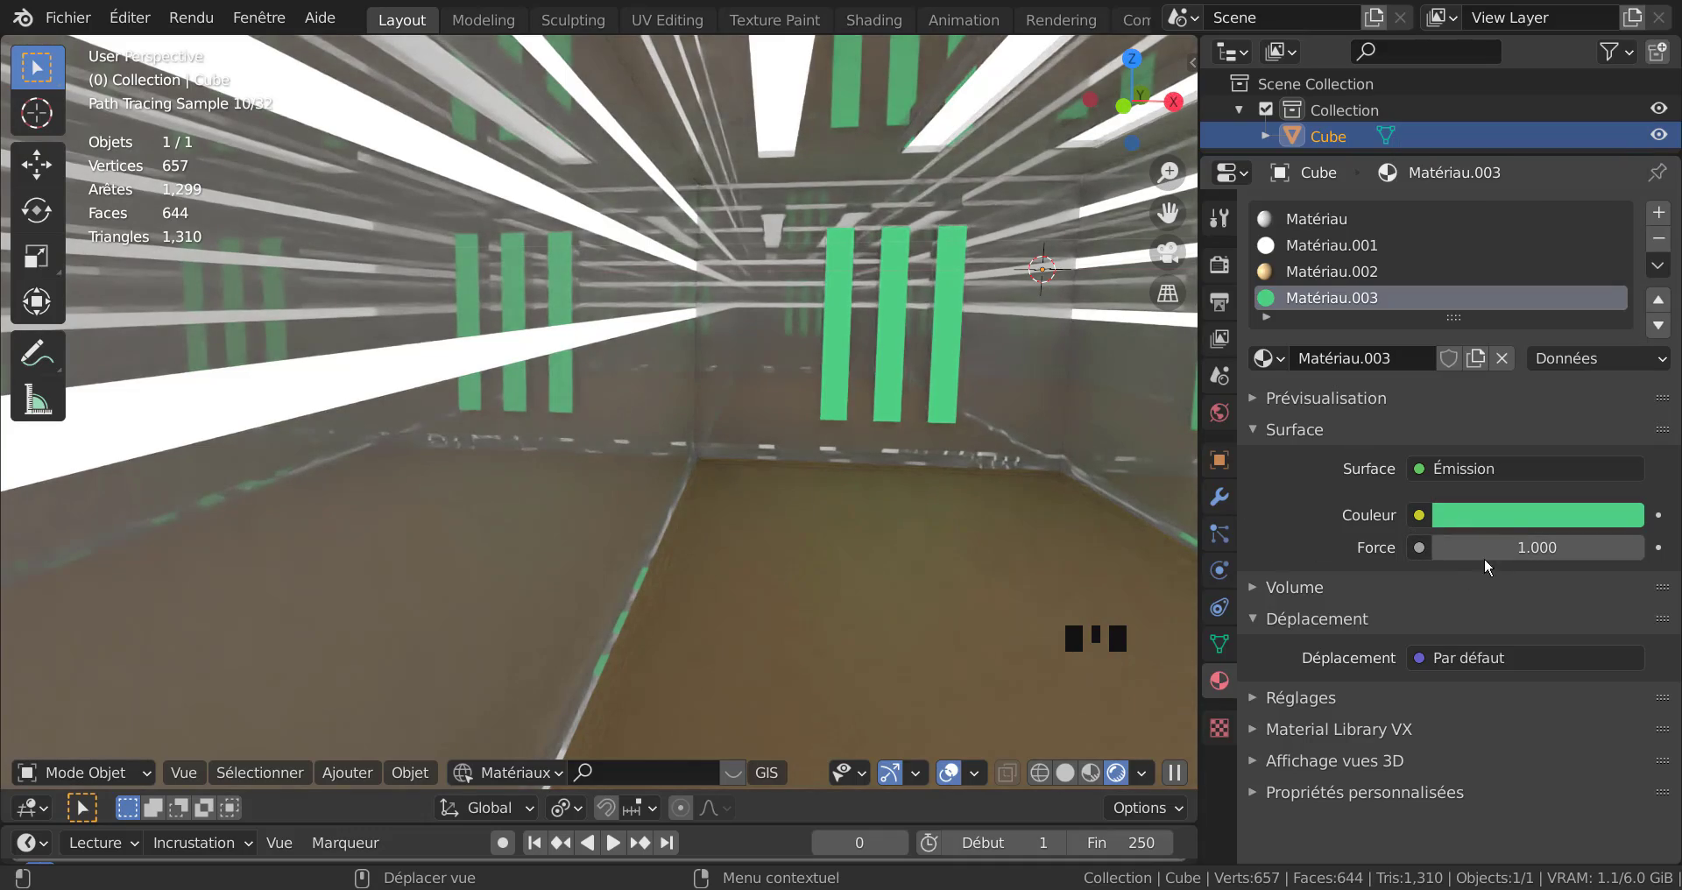
# Set the emission strength of the green strip material to 6.700.
pyautogui.moveTo(1490, 546); pyautogui.dragTo(1647, 547)
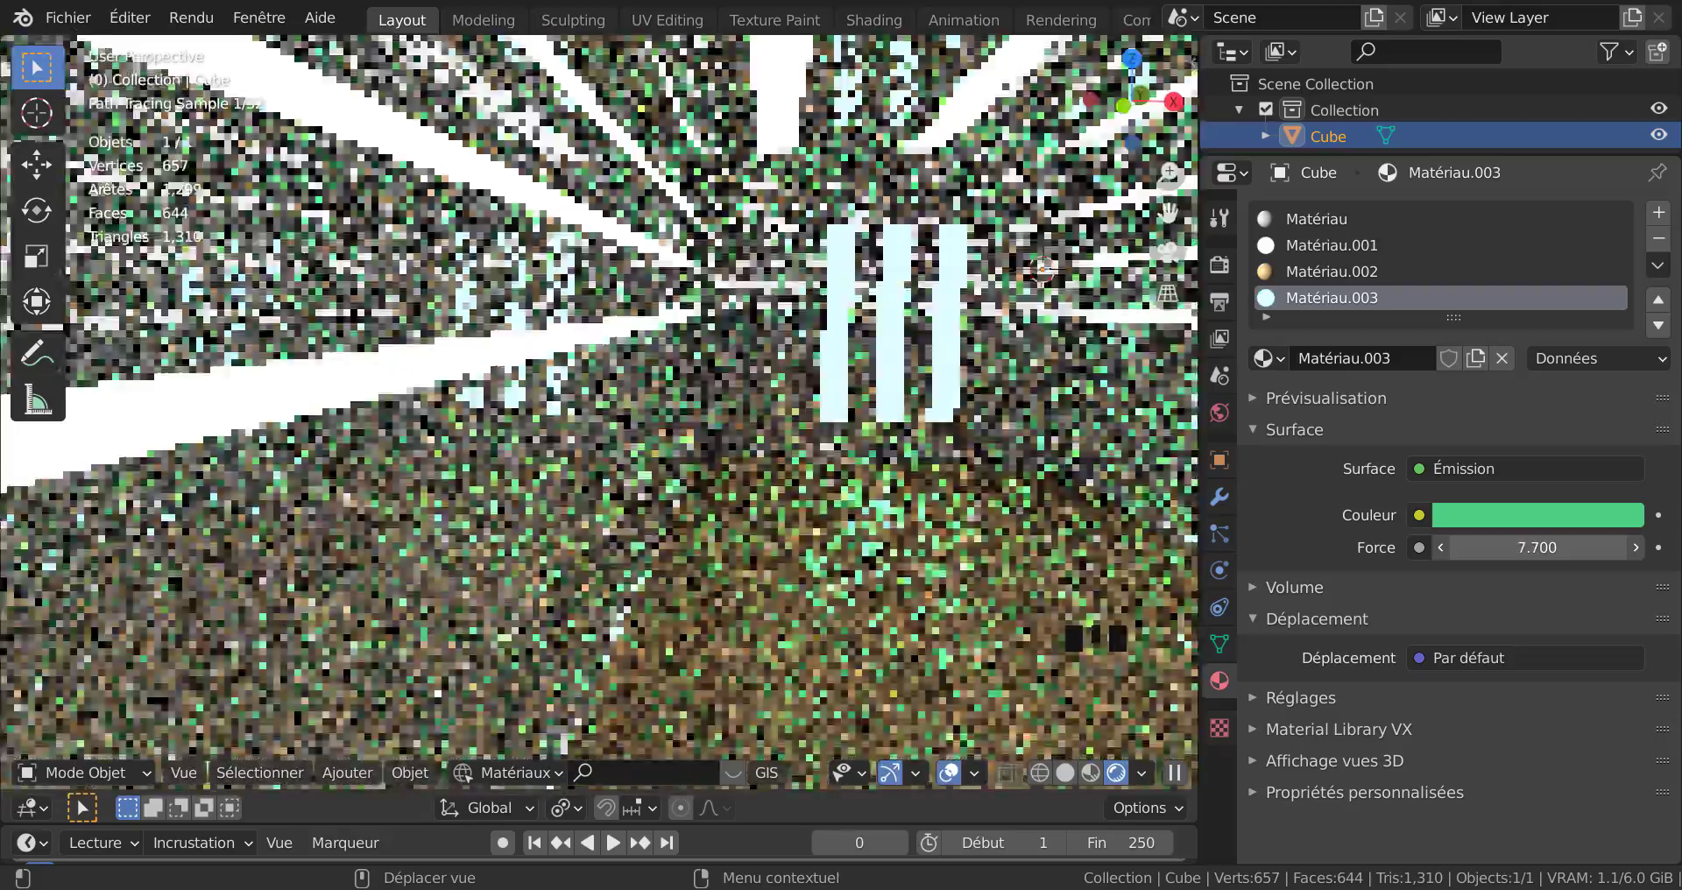
pyautogui.click(1440, 546)
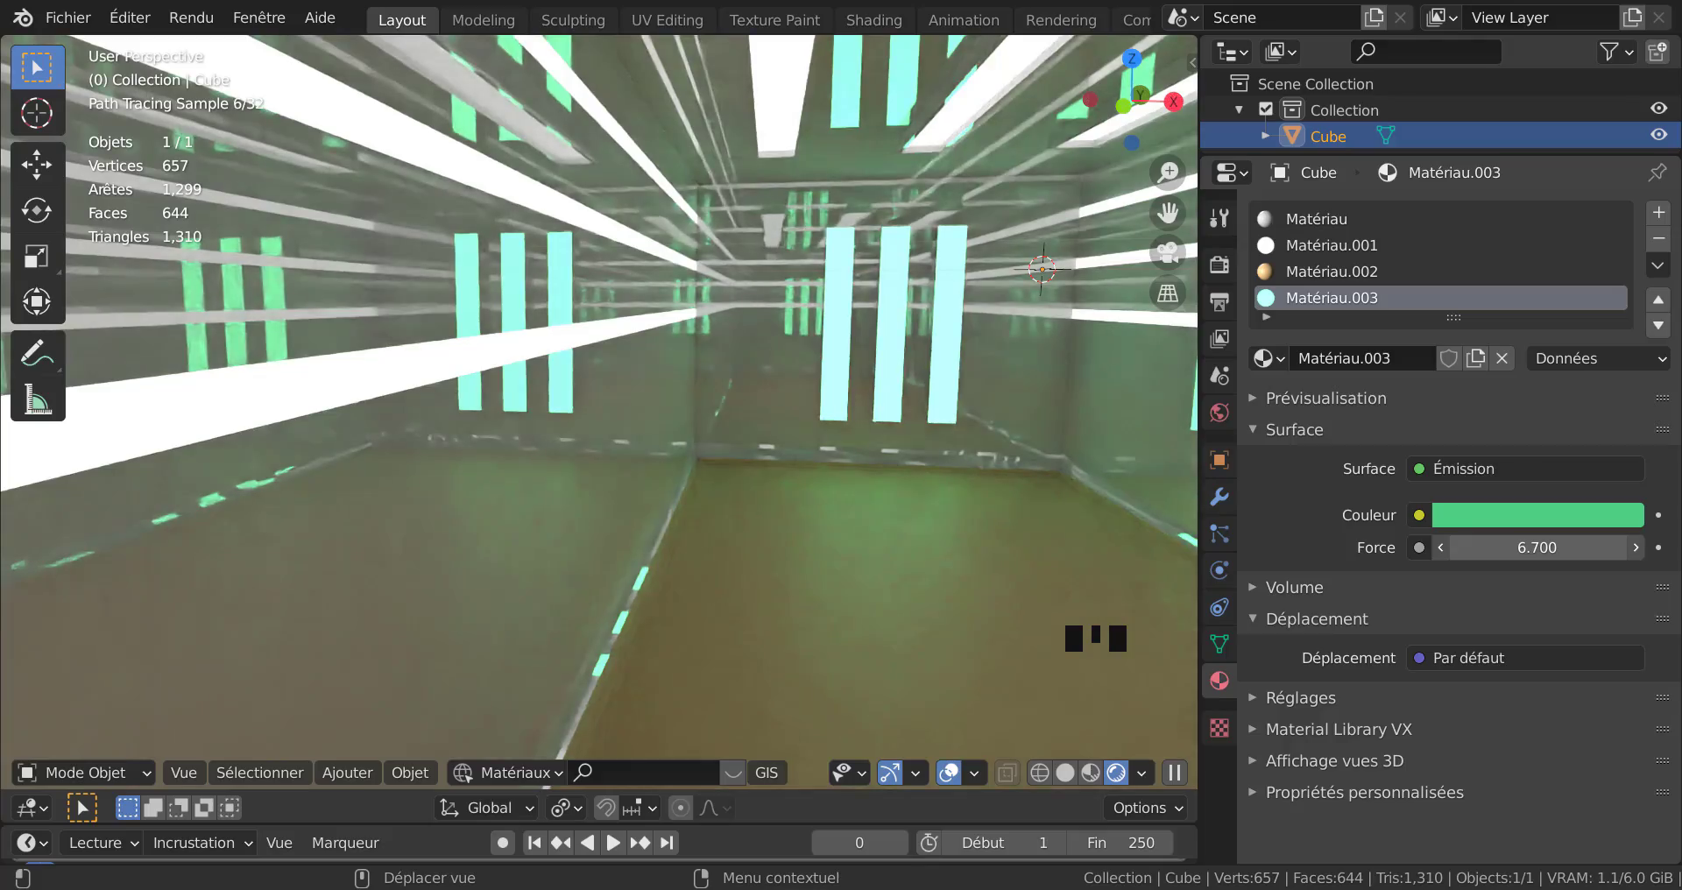
# Set the emission strength of Matériau.003 to 5.7 and check the green light inside the rendered room.
pyautogui.moveTo(1538, 548)
pyautogui.mouseDown()
pyautogui.moveTo(1501, 547)
pyautogui.moveTo(1564, 548)
pyautogui.mouseUp()
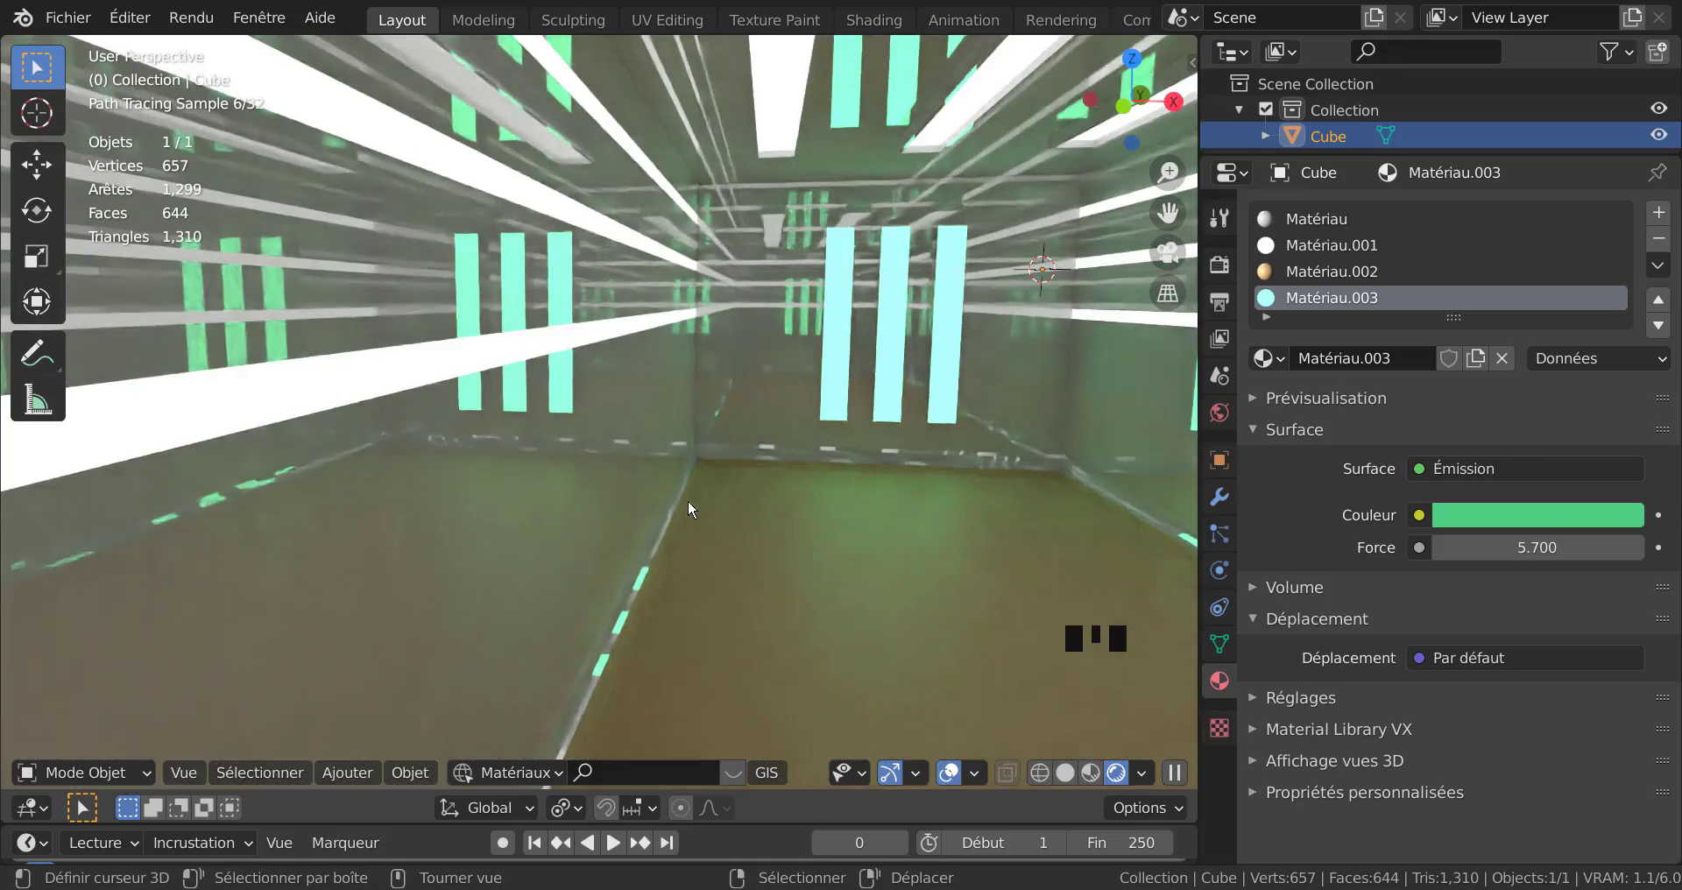
pyautogui.scroll(-6, 687, 499)
pyautogui.scroll(4, 758, 532)
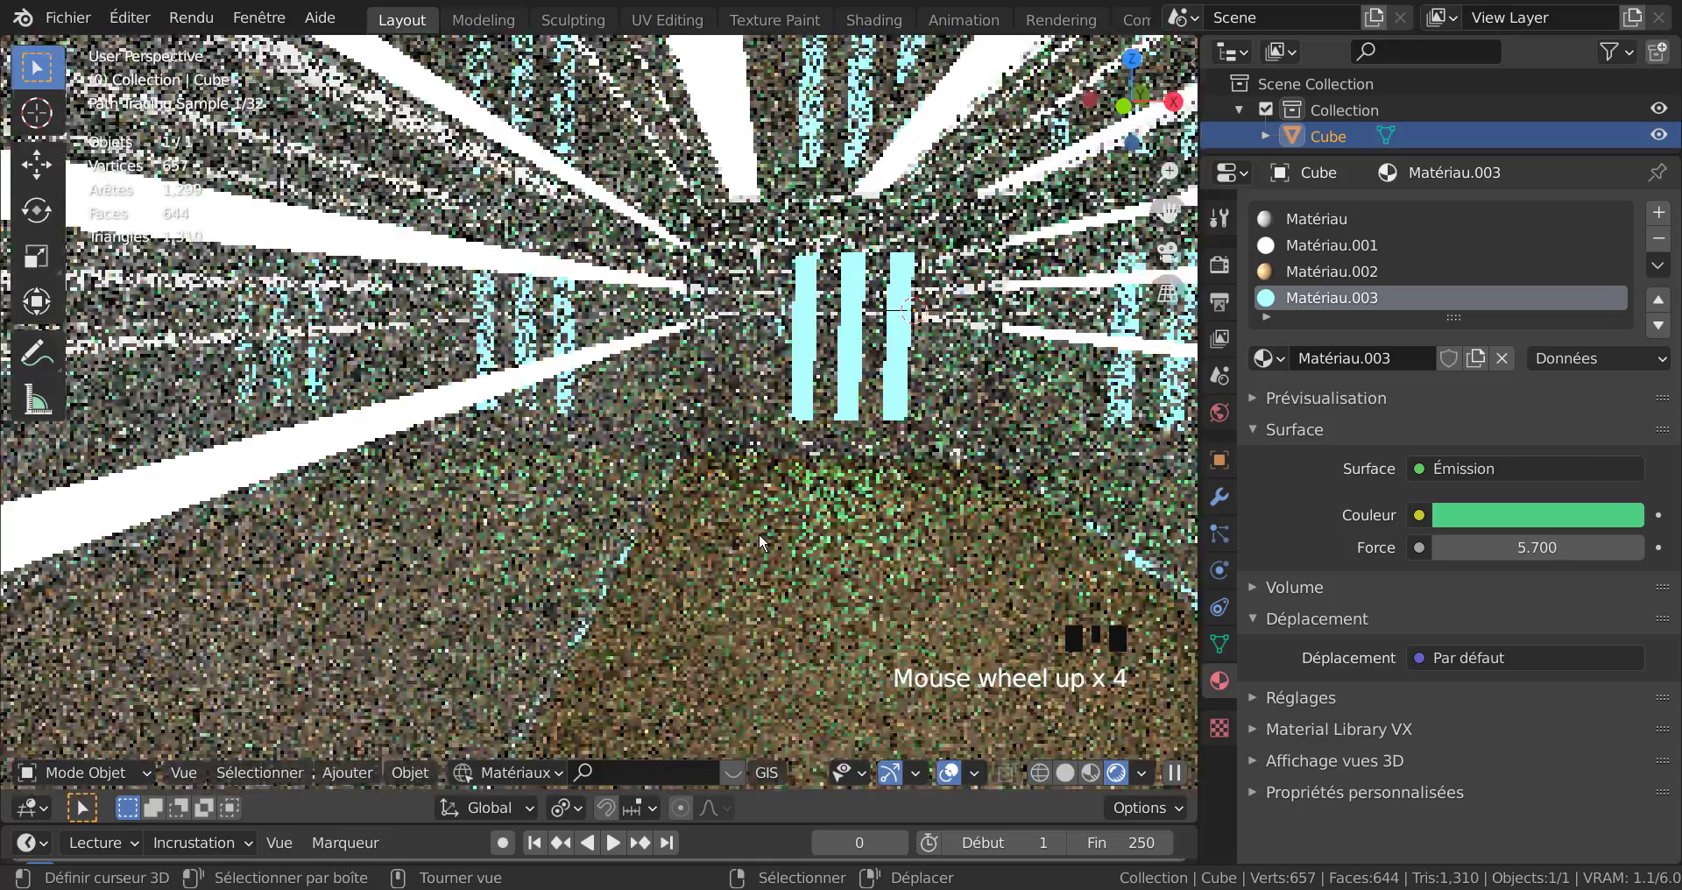
pyautogui.press('Tab')
pyautogui.press('Tab')
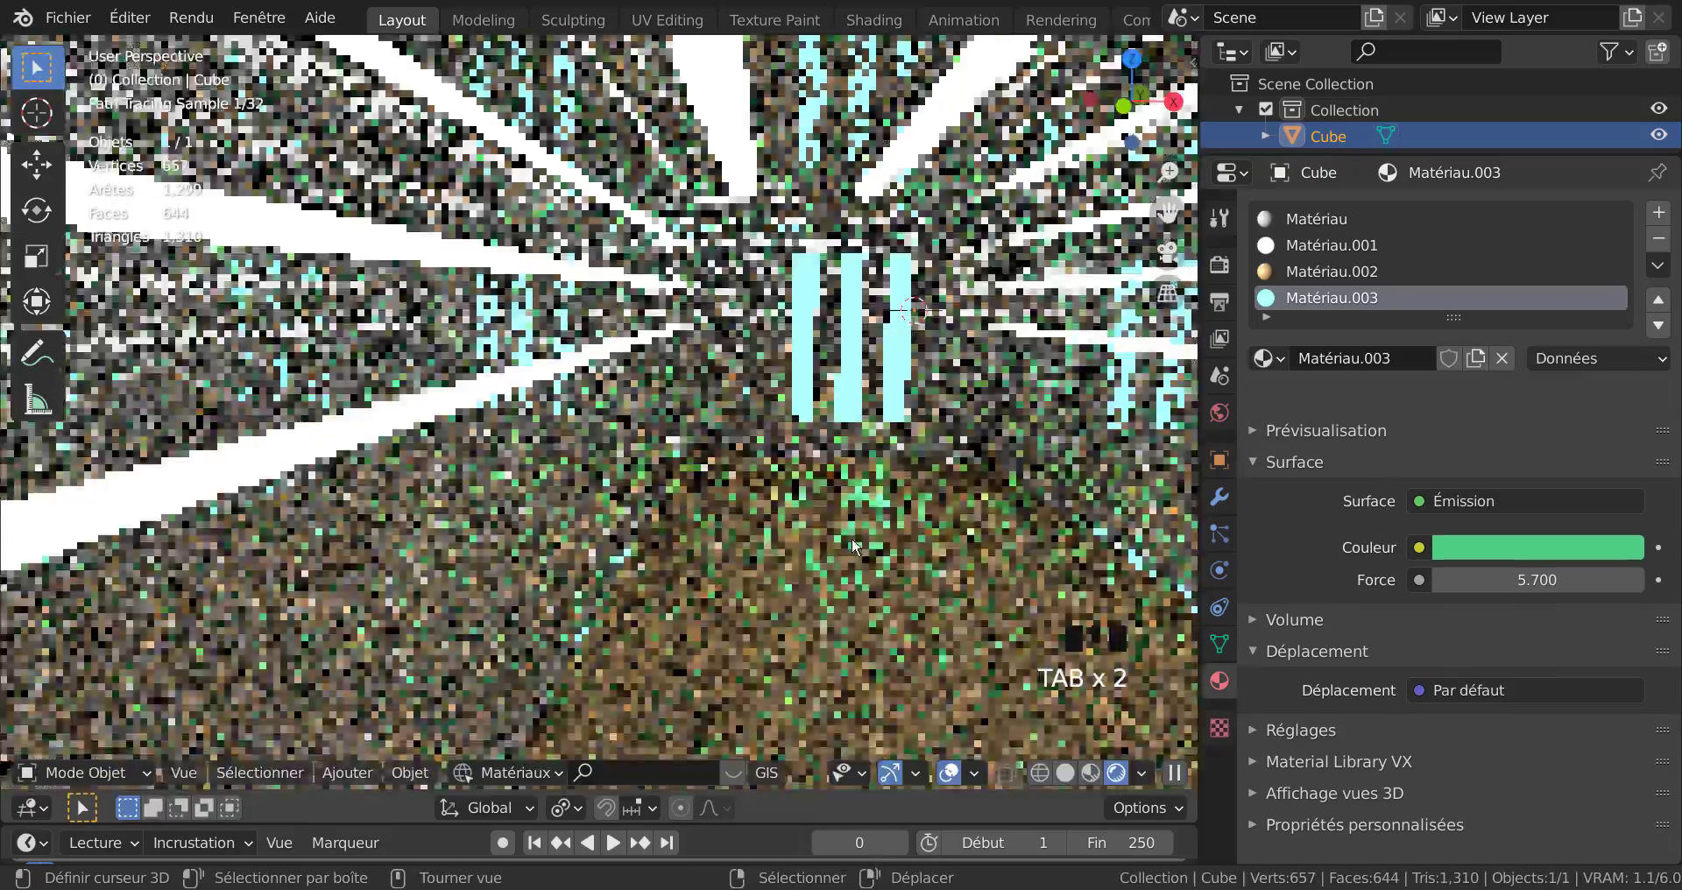
pyautogui.scroll(1, 864, 535)
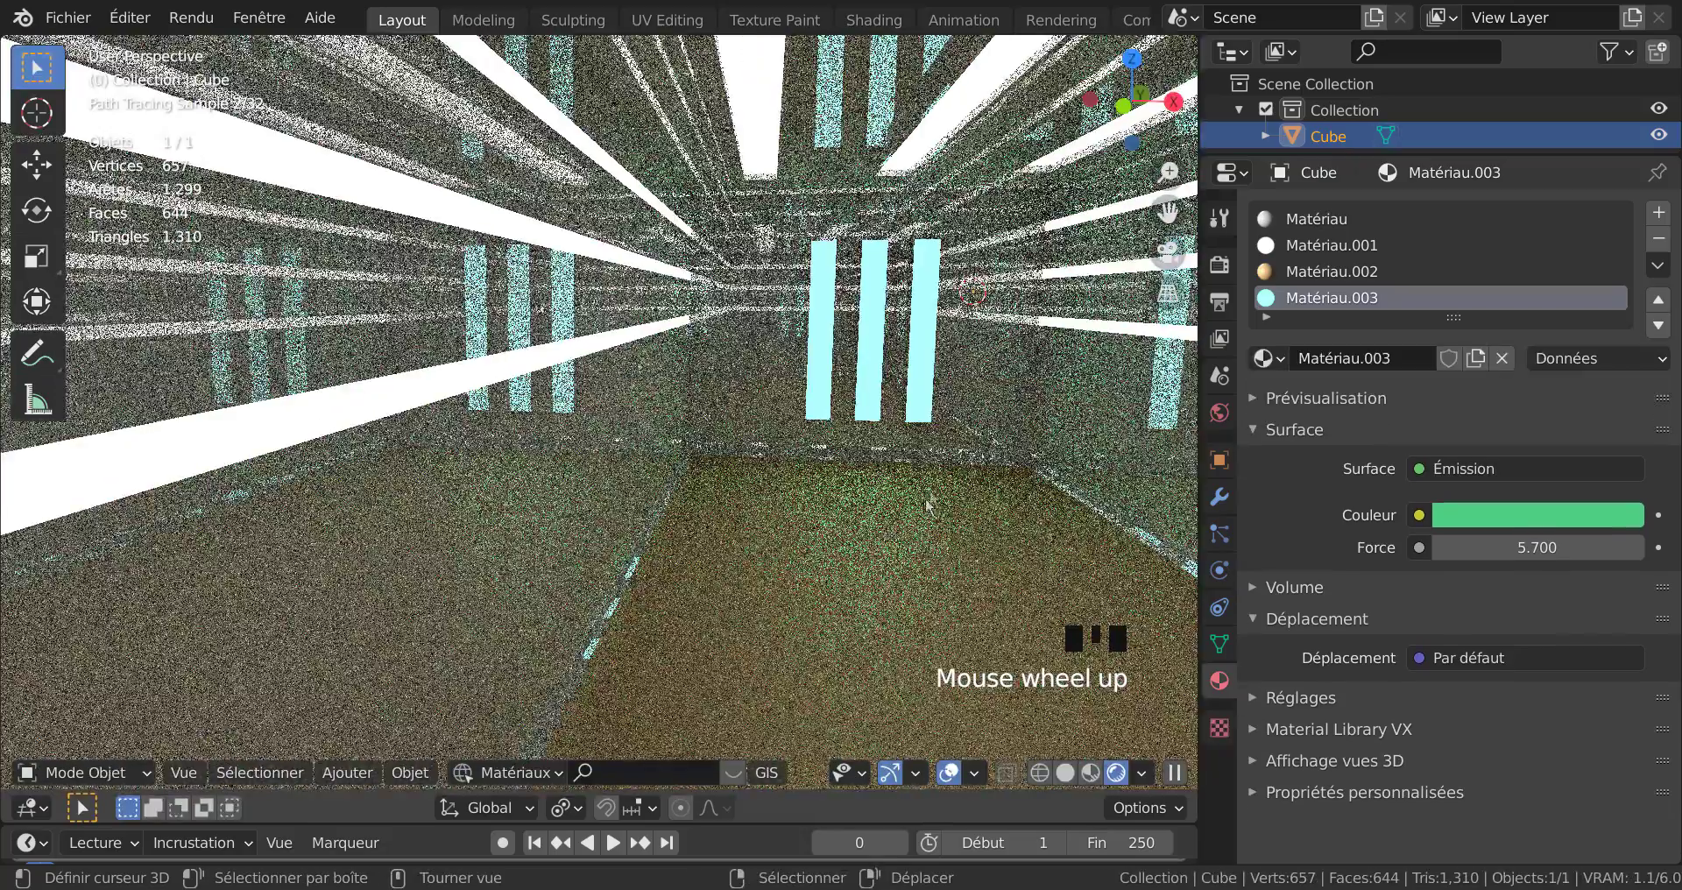
pyautogui.scroll(-3, 876, 522)
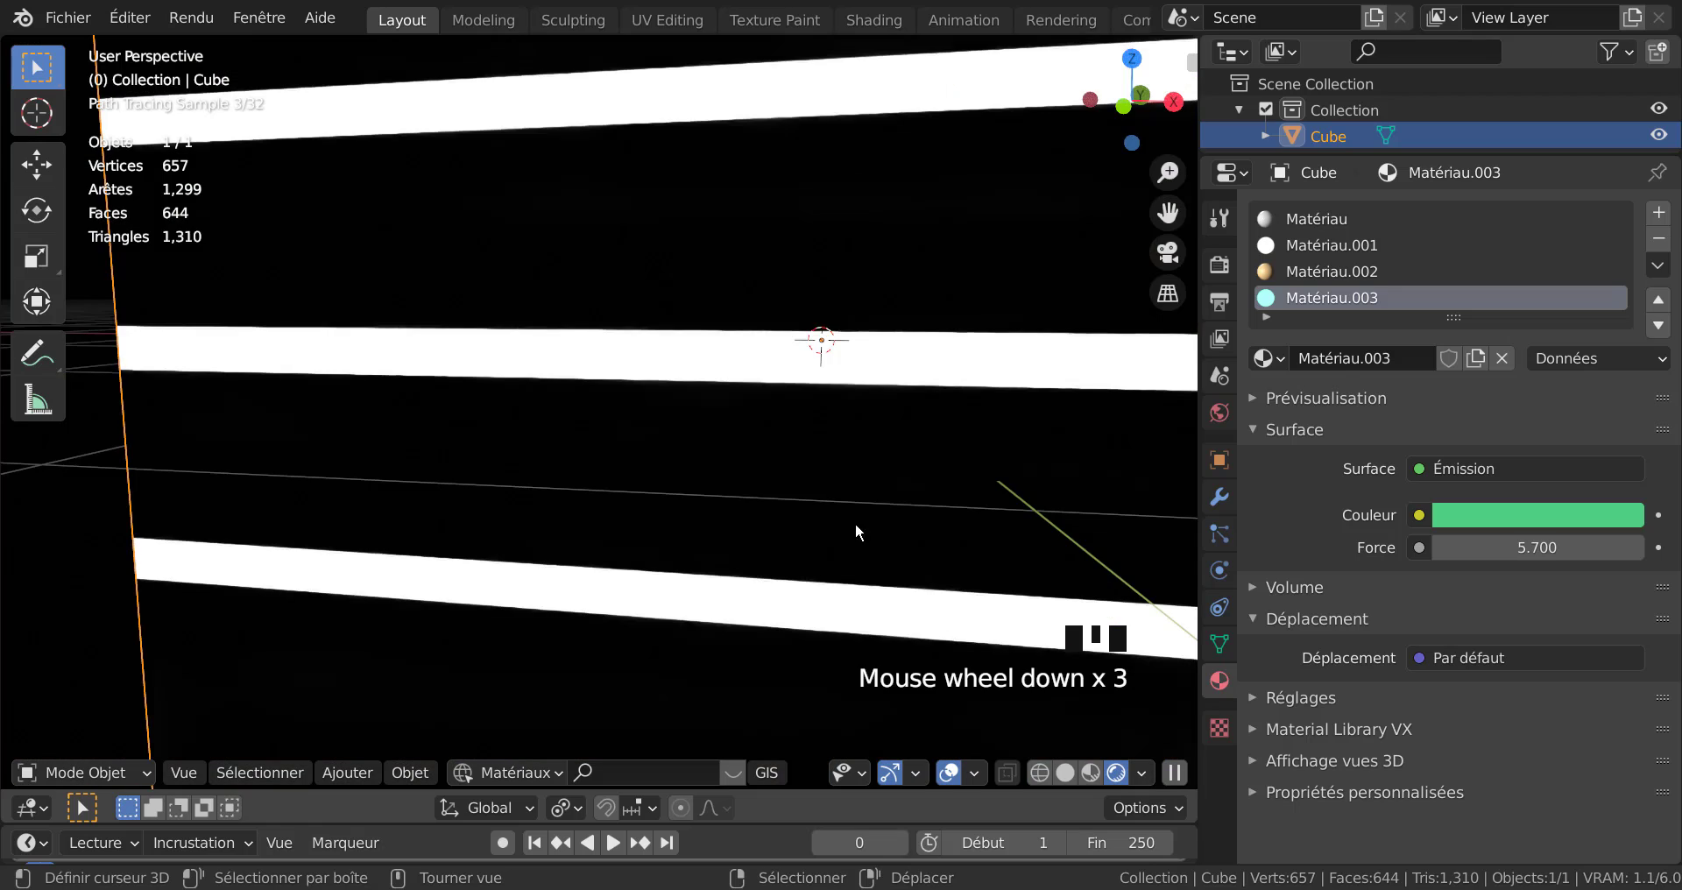
# In solid shading, edit the room mesh and add a loop cut around it between the middle loop and the end wall with the window slots.
pyautogui.moveTo(855, 523); pyautogui.dragTo(683, 513, button='middle')
pyautogui.scroll(-5, 683, 517)
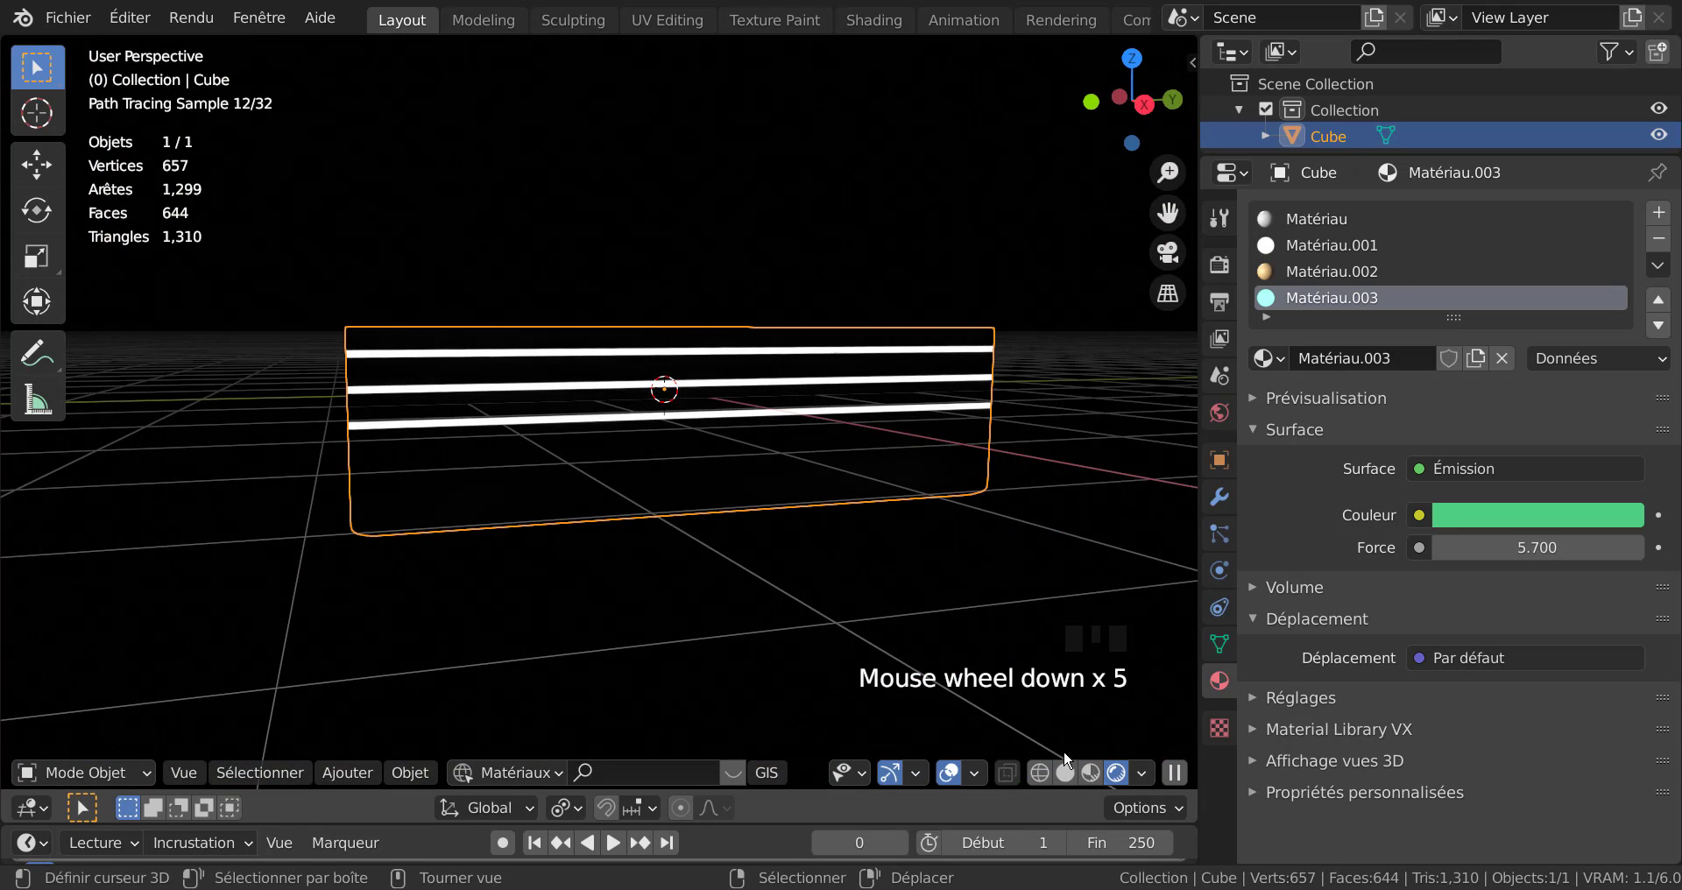
pyautogui.click(1068, 771)
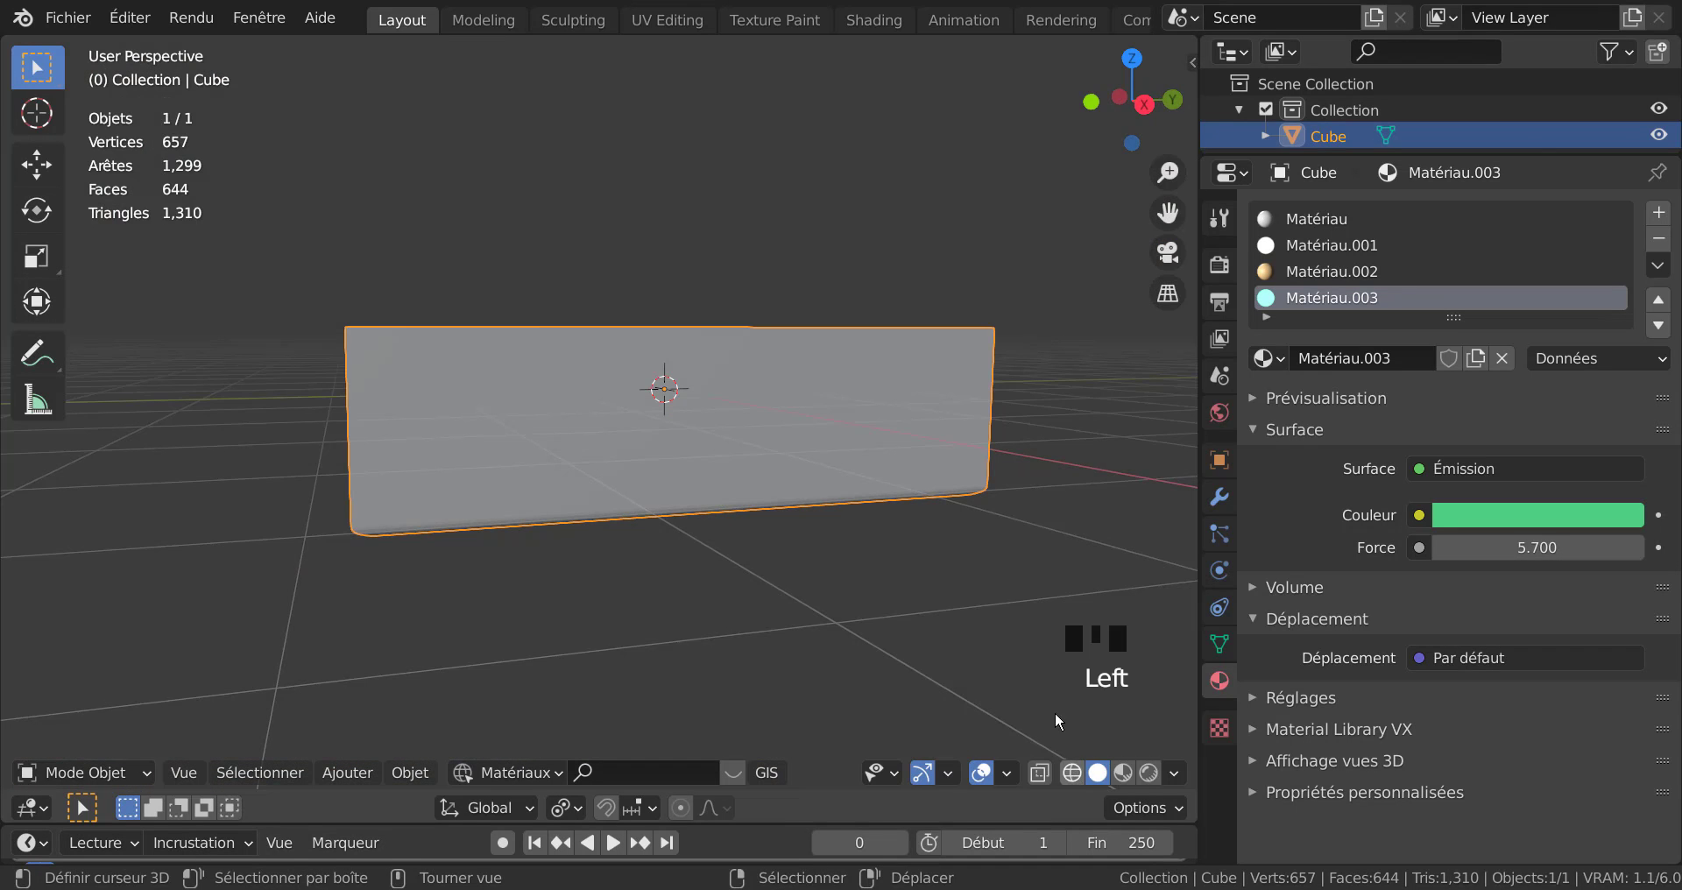
pyautogui.moveTo(876, 536); pyautogui.dragTo(776, 526, button='middle')
pyautogui.press('Tab')
pyautogui.scroll(2, 912, 526)
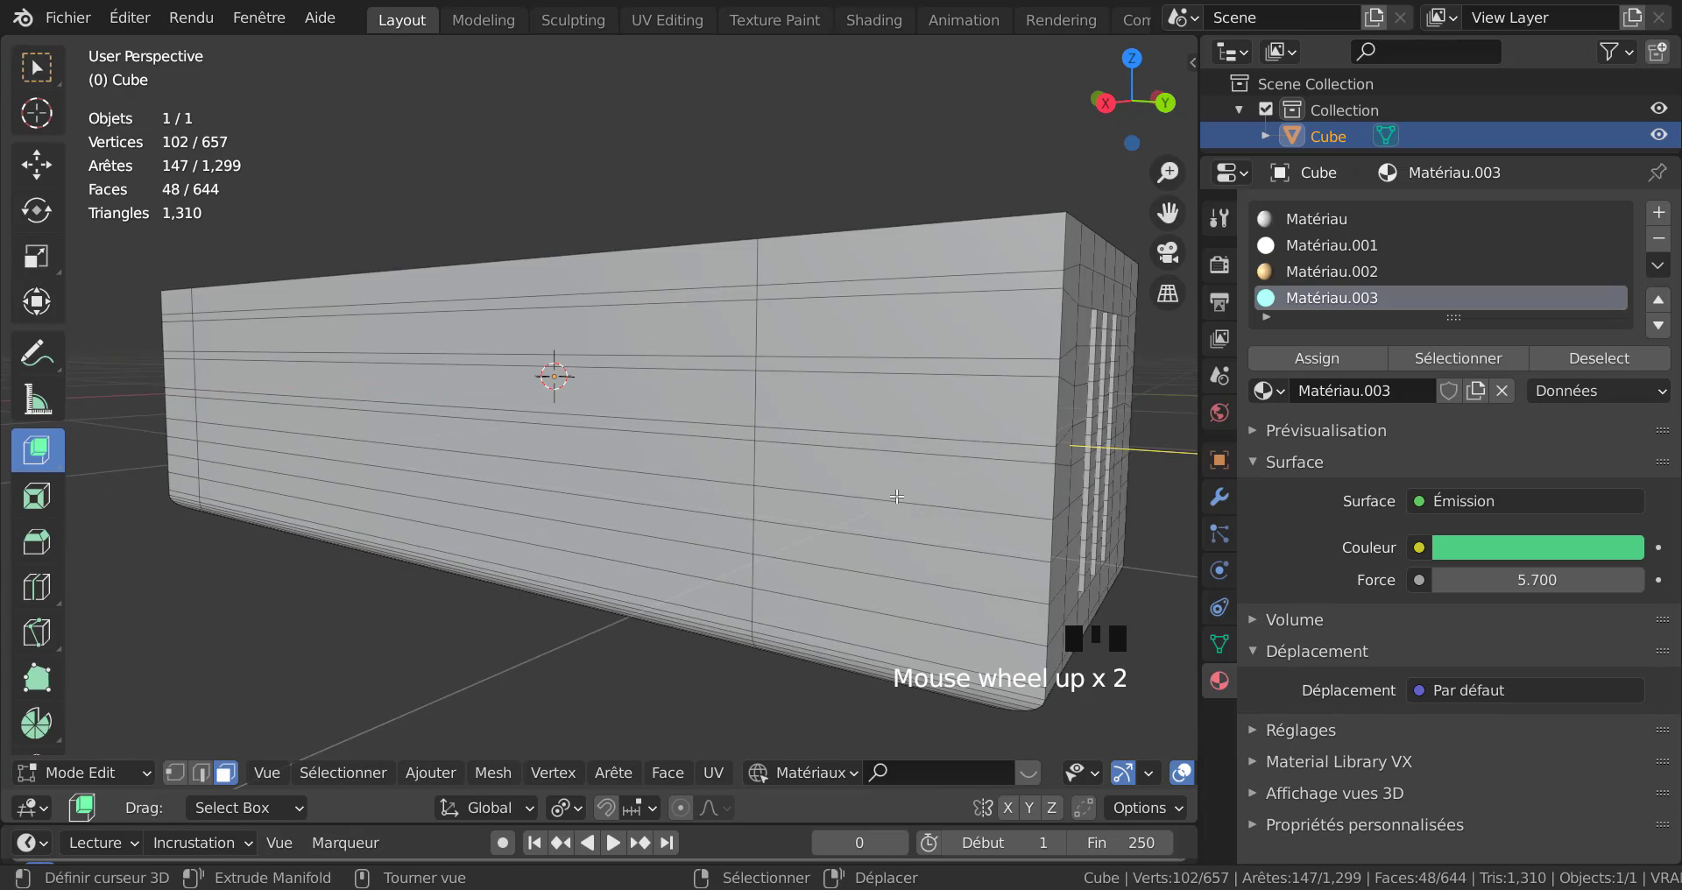
pyautogui.moveTo(912, 525); pyautogui.dragTo(953, 217, button='middle')
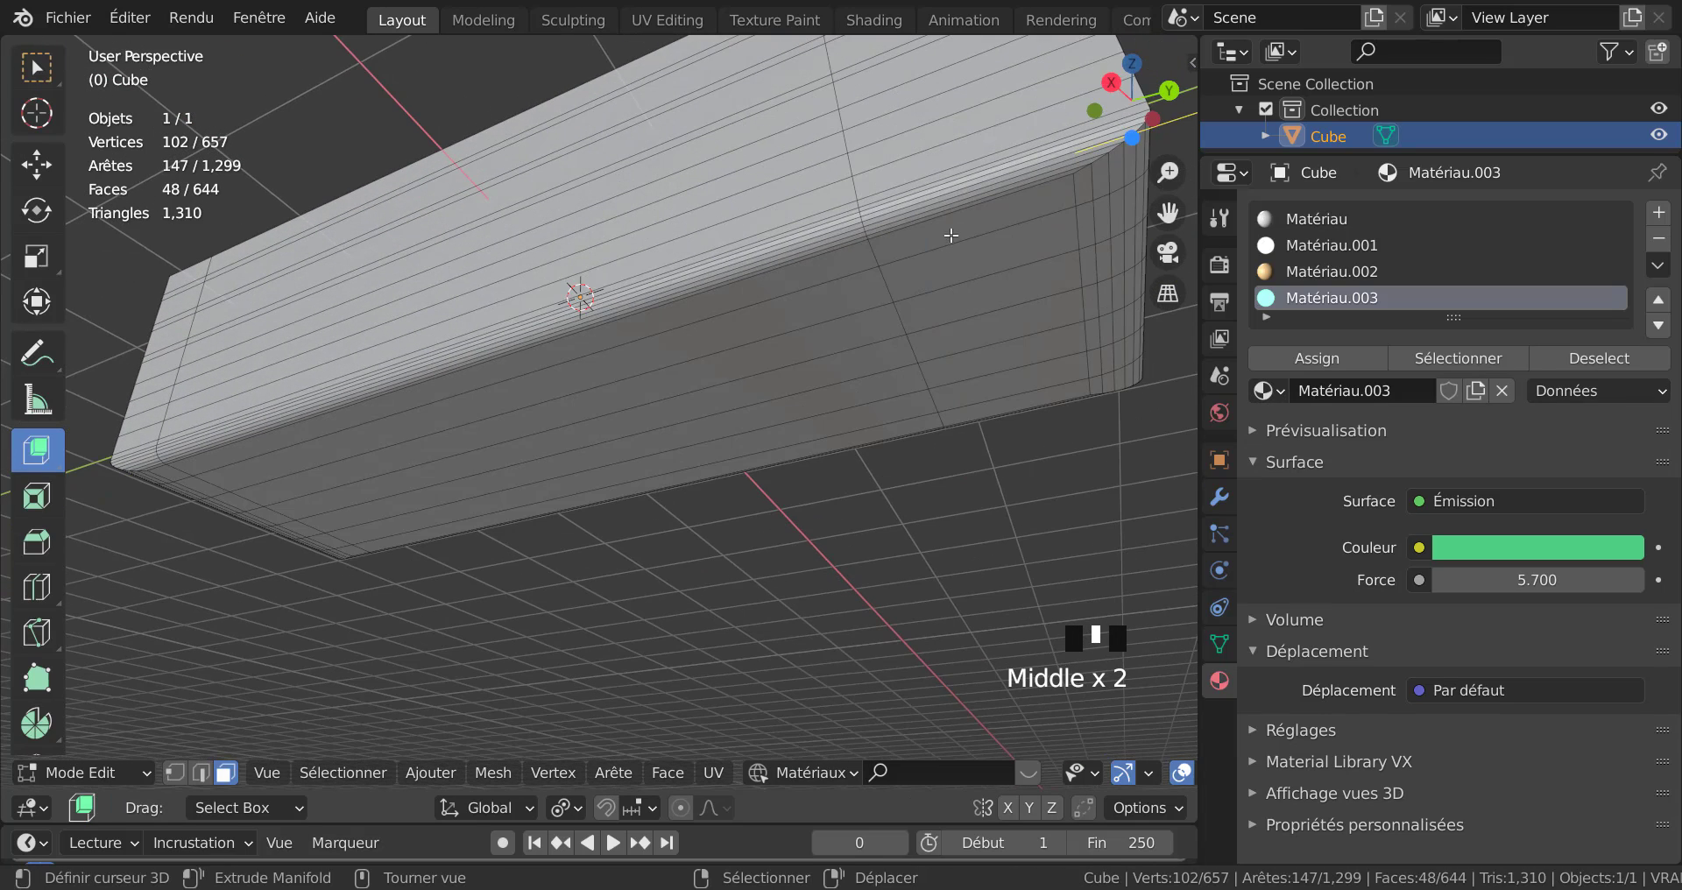
pyautogui.hotkey('ctrl', 'r')
pyautogui.click(954, 210)
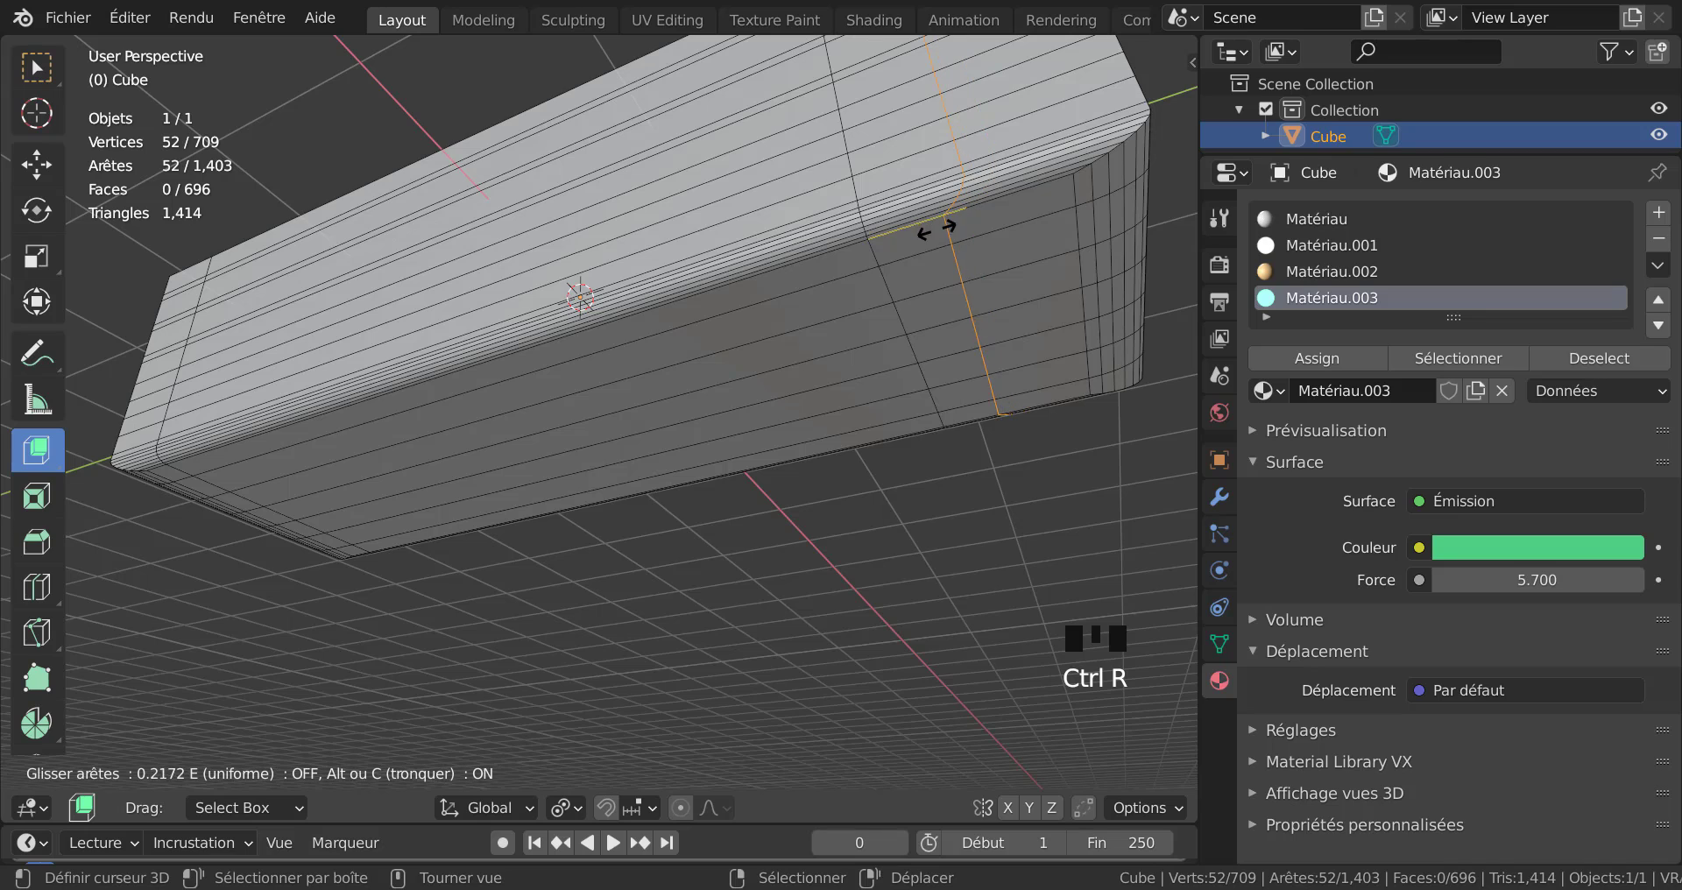
pyautogui.click(932, 254)
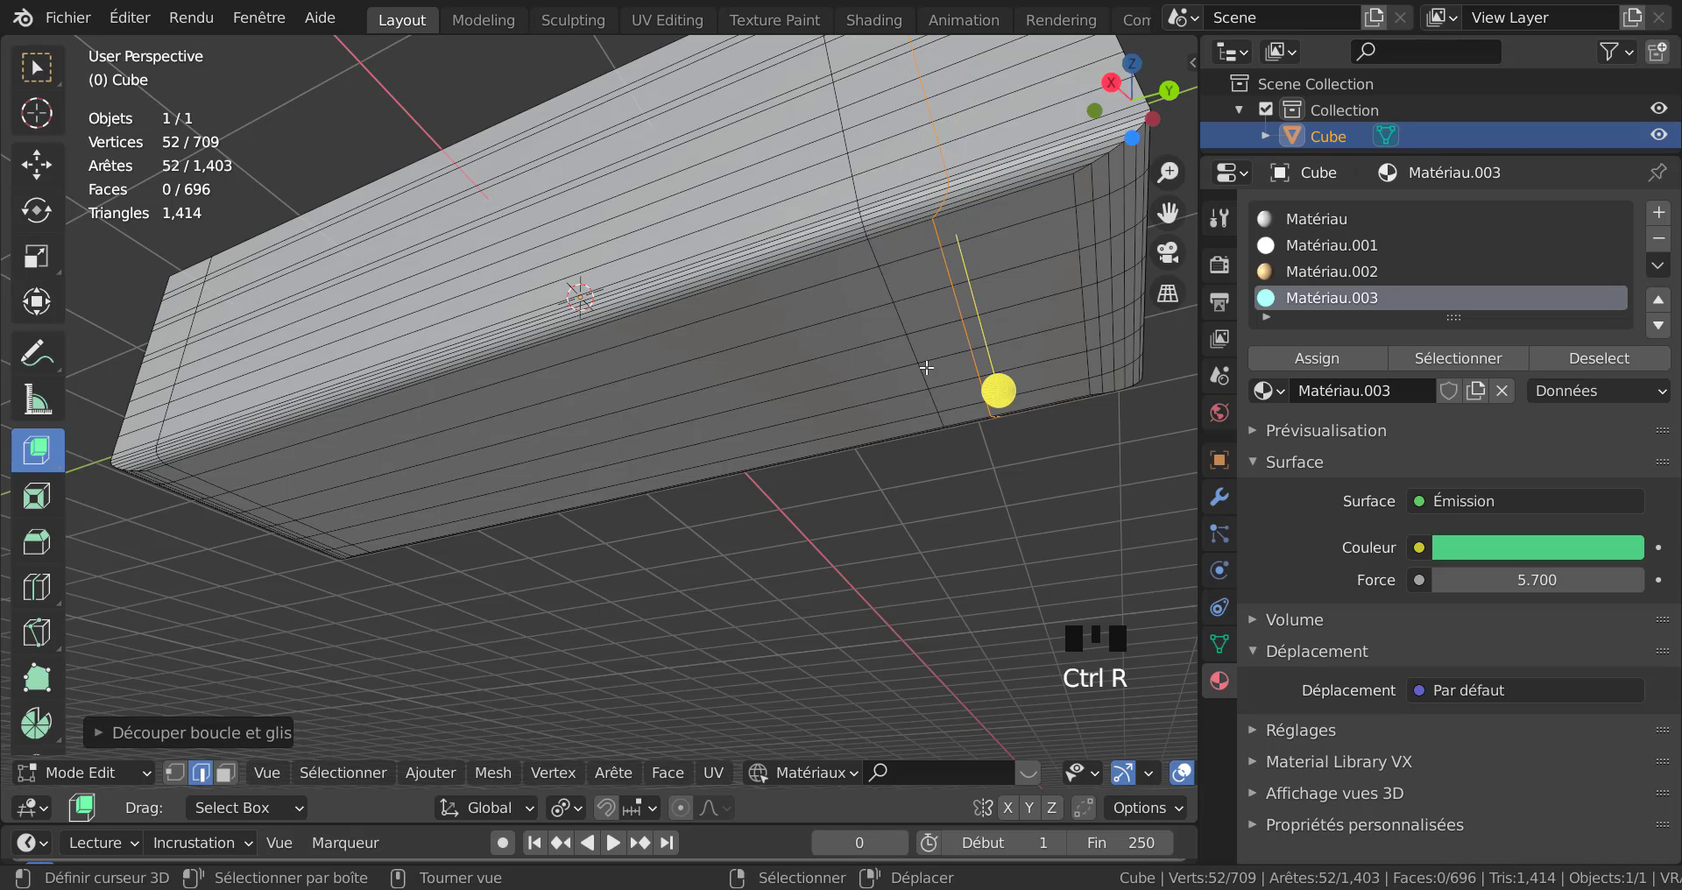
# Select two separate floor faces in the new loop strip and extrude them upward into low blocks inside the room.
pyautogui.click(216, 776)
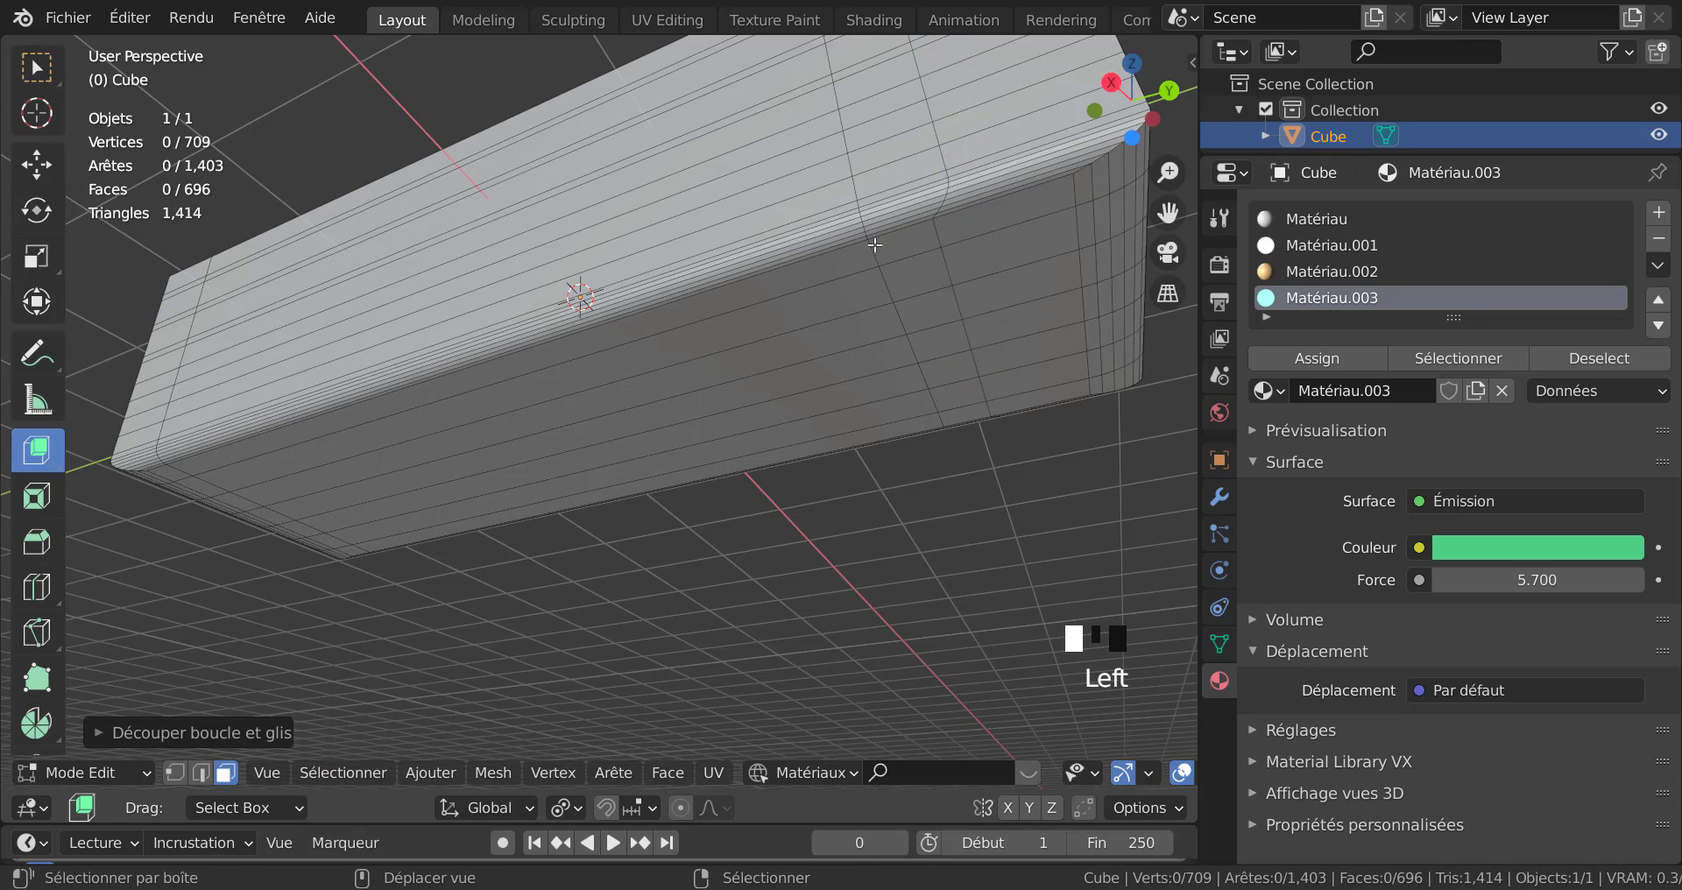
pyautogui.keyDown('shift'); pyautogui.rightClick(917, 272); pyautogui.keyUp('shift')
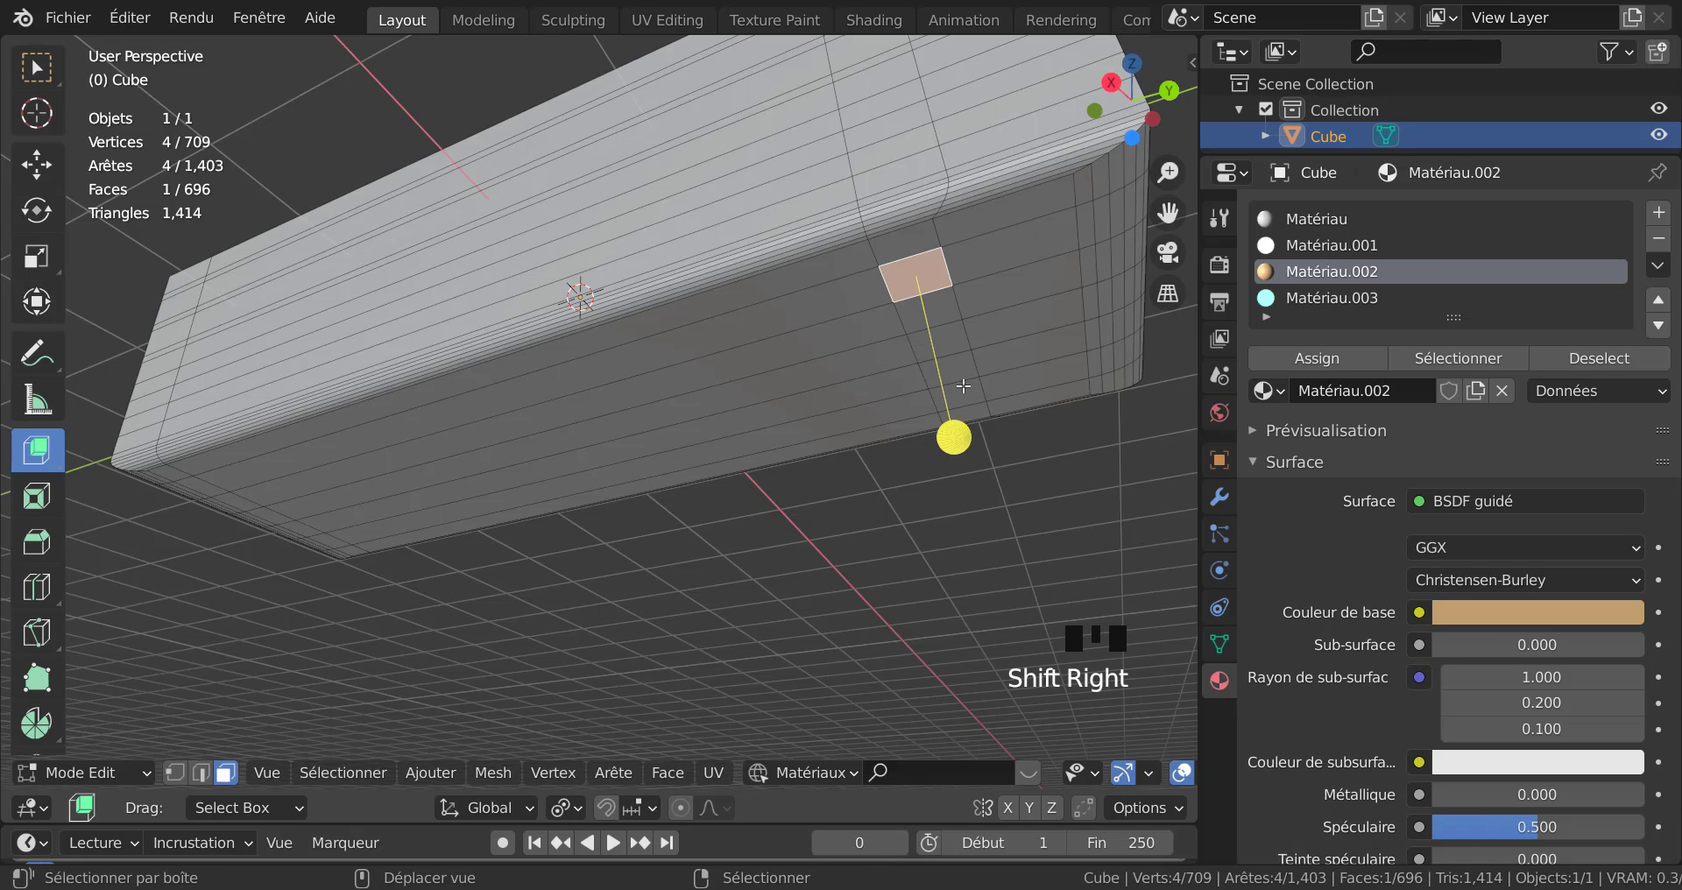
pyautogui.keyDown('shift'); pyautogui.rightClick(964, 396); pyautogui.keyUp('shift')
pyautogui.moveTo(964, 396); pyautogui.dragTo(999, 510, button='middle')
pyautogui.scroll(2, 973, 509)
pyautogui.scroll(3, 1006, 510)
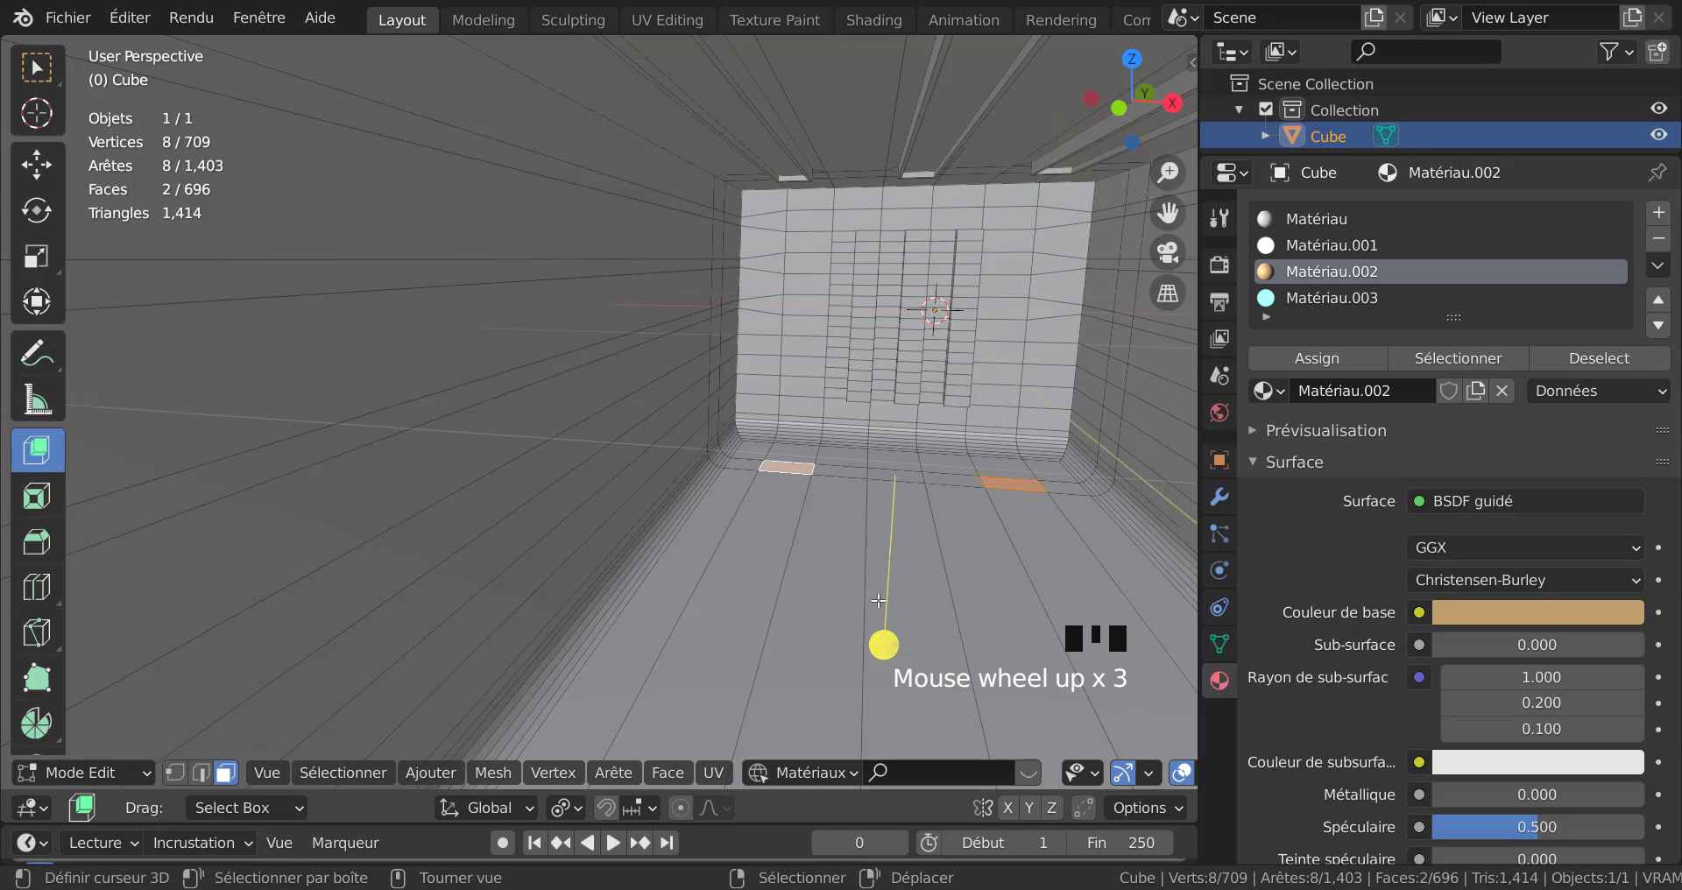
pyautogui.moveTo(883, 643); pyautogui.dragTo(901, 598)
# Raise the top face of one floor block along the Z axis to make a tall pillar.
pyautogui.rightClick(1019, 450)
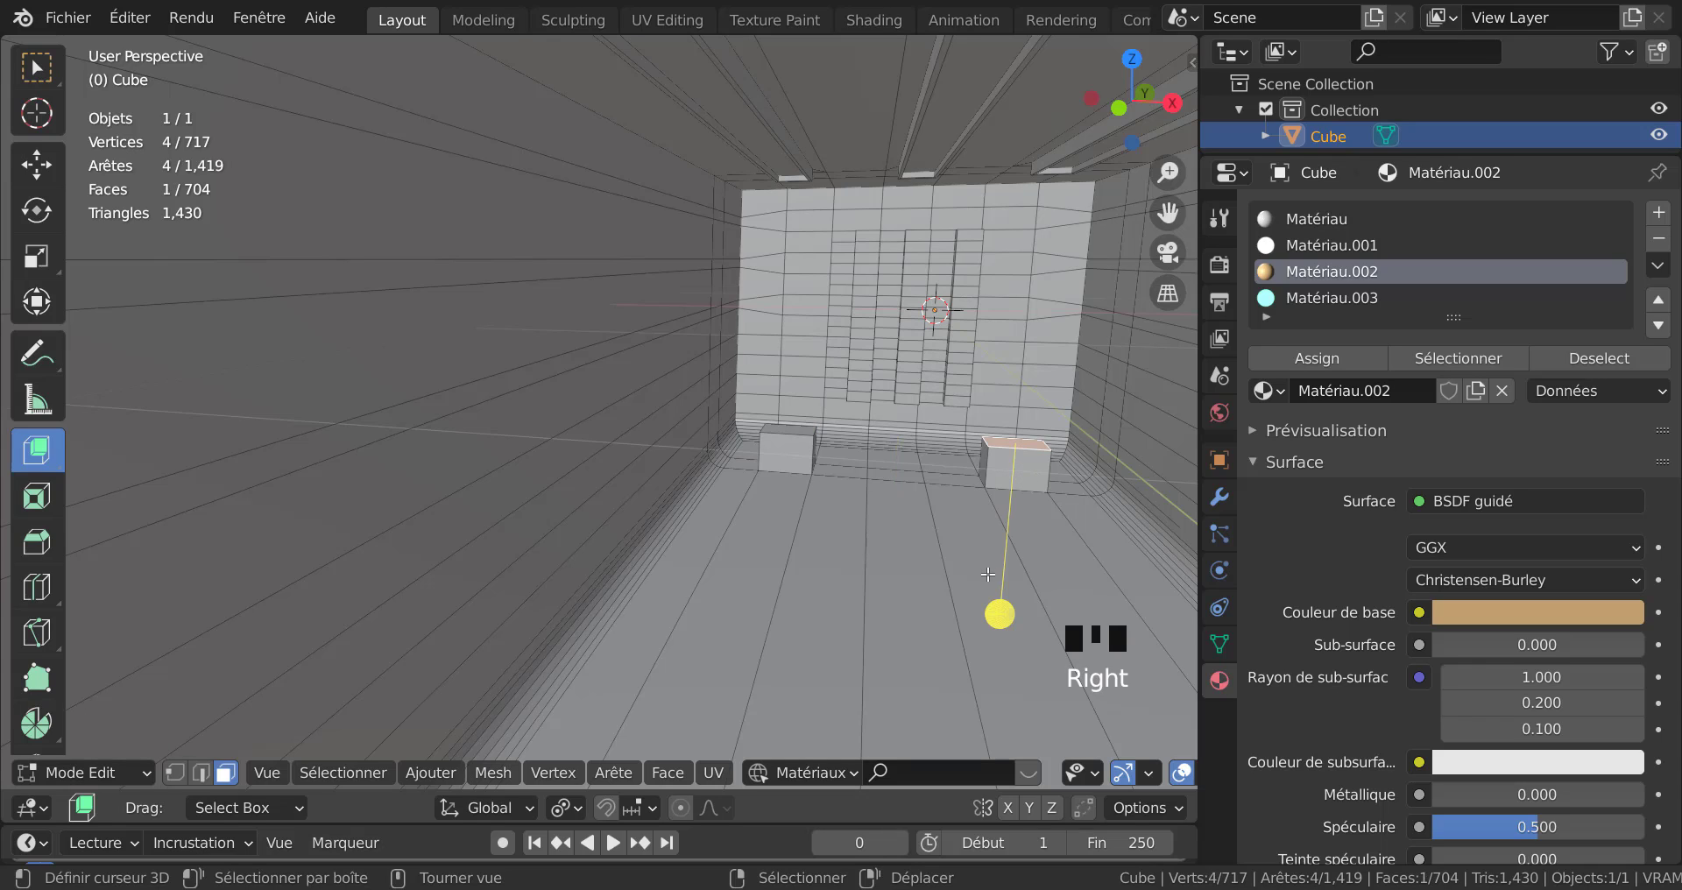
pyautogui.press('g')
pyautogui.press('z')
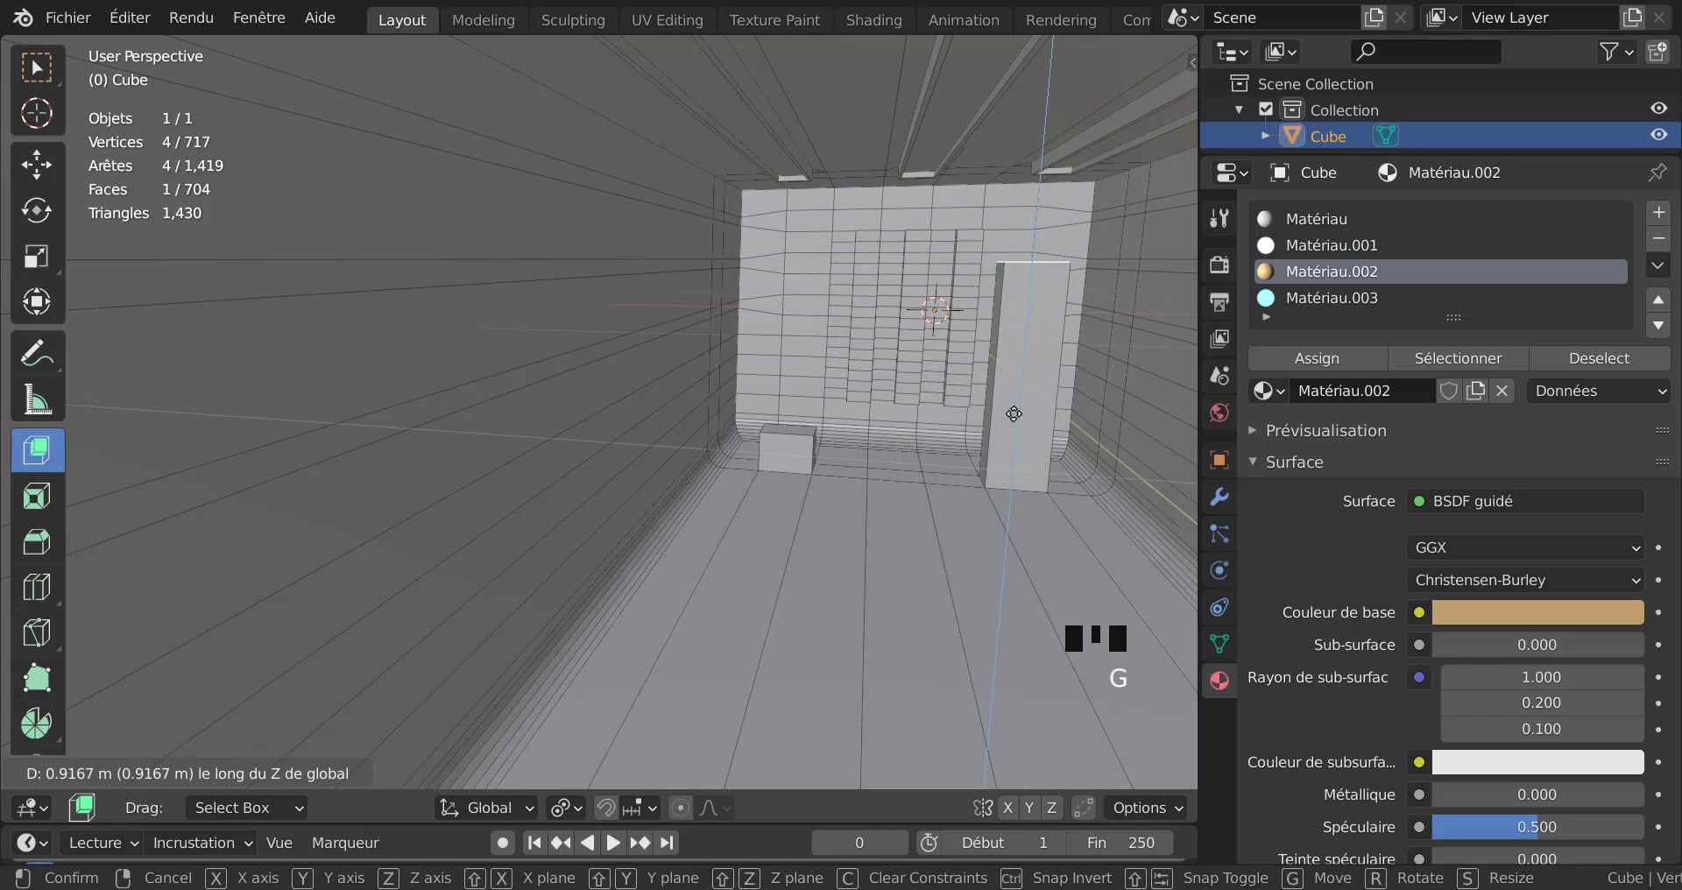
pyautogui.click(1018, 432)
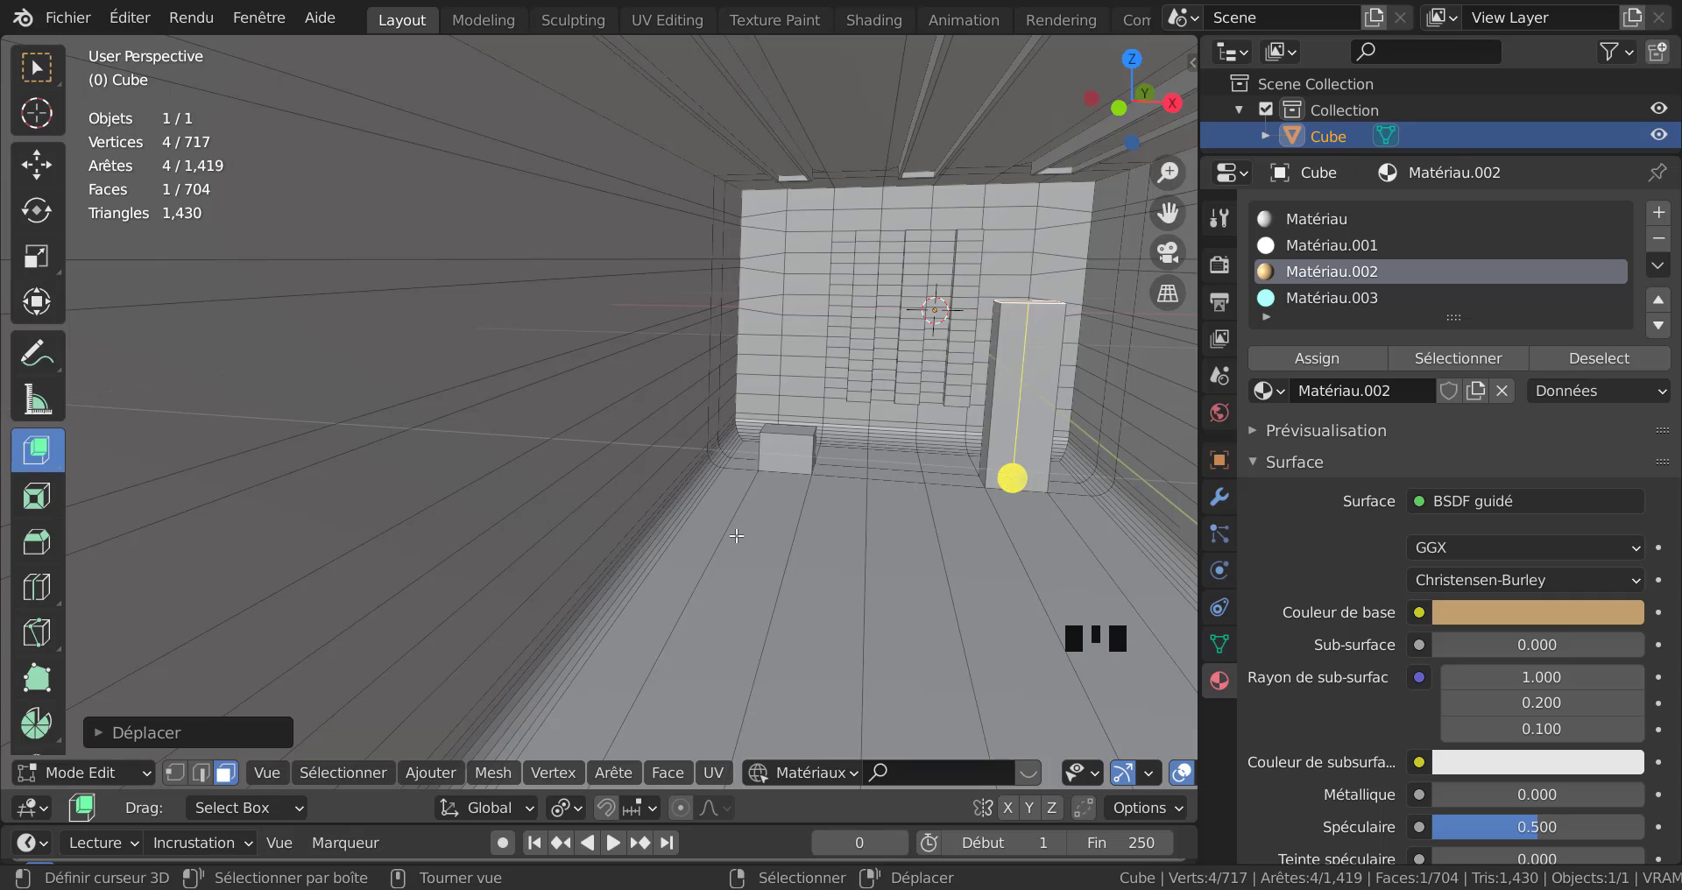
# Extrude a long horizontal face outward on each of the two side walls to form recessed strips.
pyautogui.rightClick(512, 338)
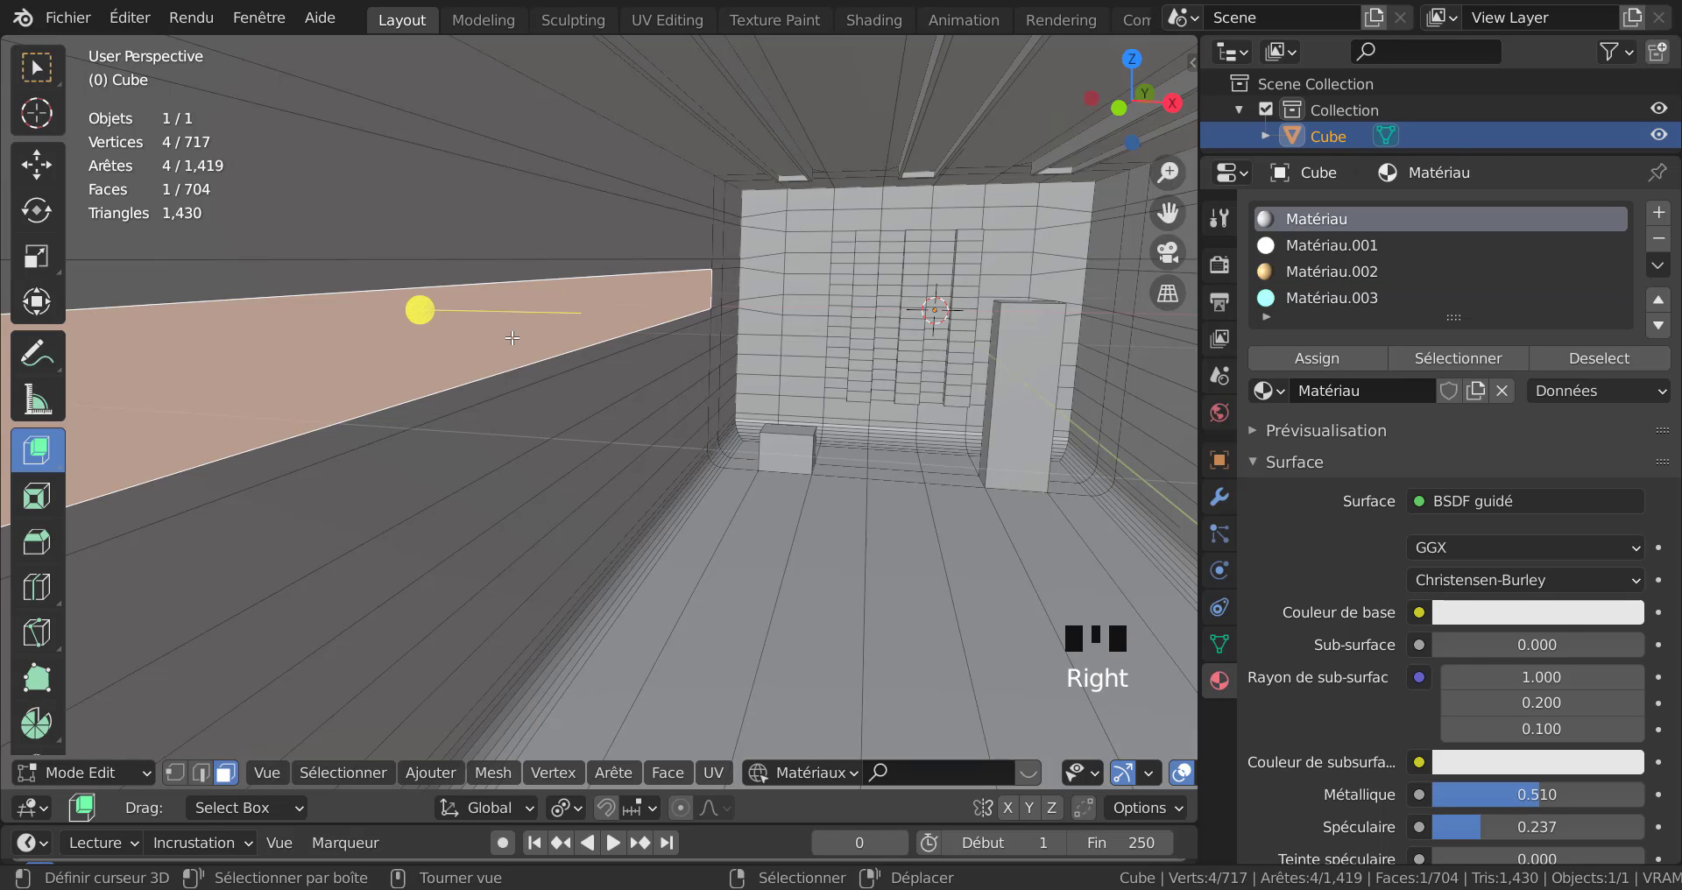
pyautogui.moveTo(420, 309); pyautogui.dragTo(376, 312)
pyautogui.moveTo(375, 313); pyautogui.dragTo(868, 435, button='middle')
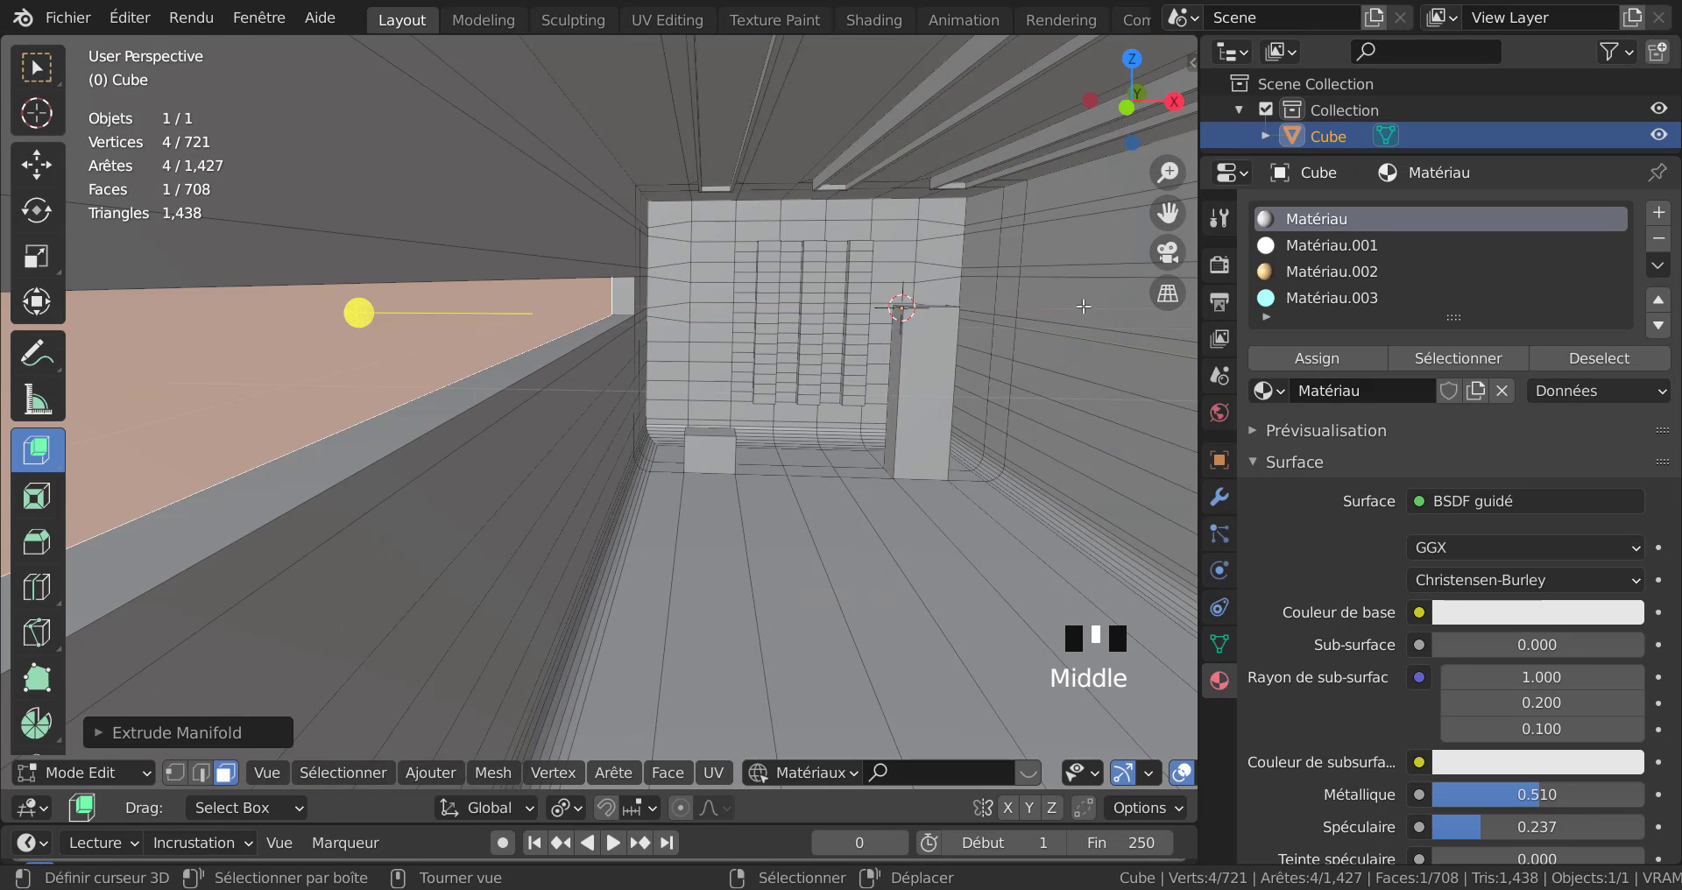
pyautogui.keyDown('shift'); pyautogui.moveTo(1083, 305); pyautogui.dragTo(942, 360, button='middle'); pyautogui.keyUp('shift')
pyautogui.scroll(-2, 845, 304)
pyautogui.scroll(2, 868, 335)
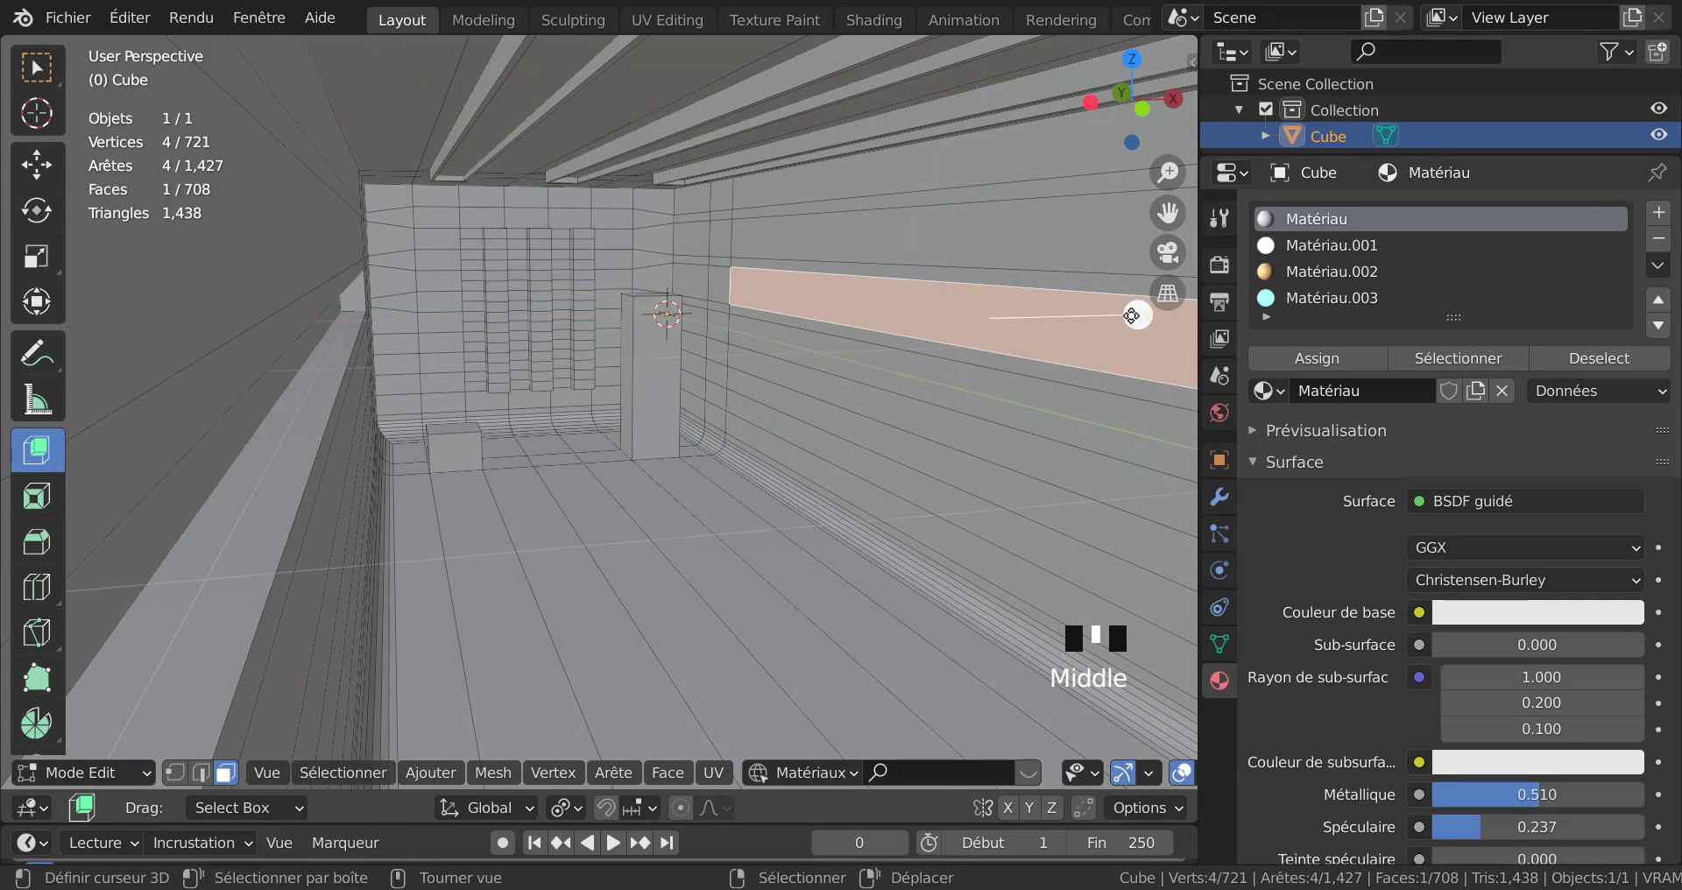
pyautogui.moveTo(1140, 313); pyautogui.dragTo(767, 442)
# Return to Object Mode and examine the room with its new blocks and wall recesses in rendered shading.
pyautogui.press('Tab')
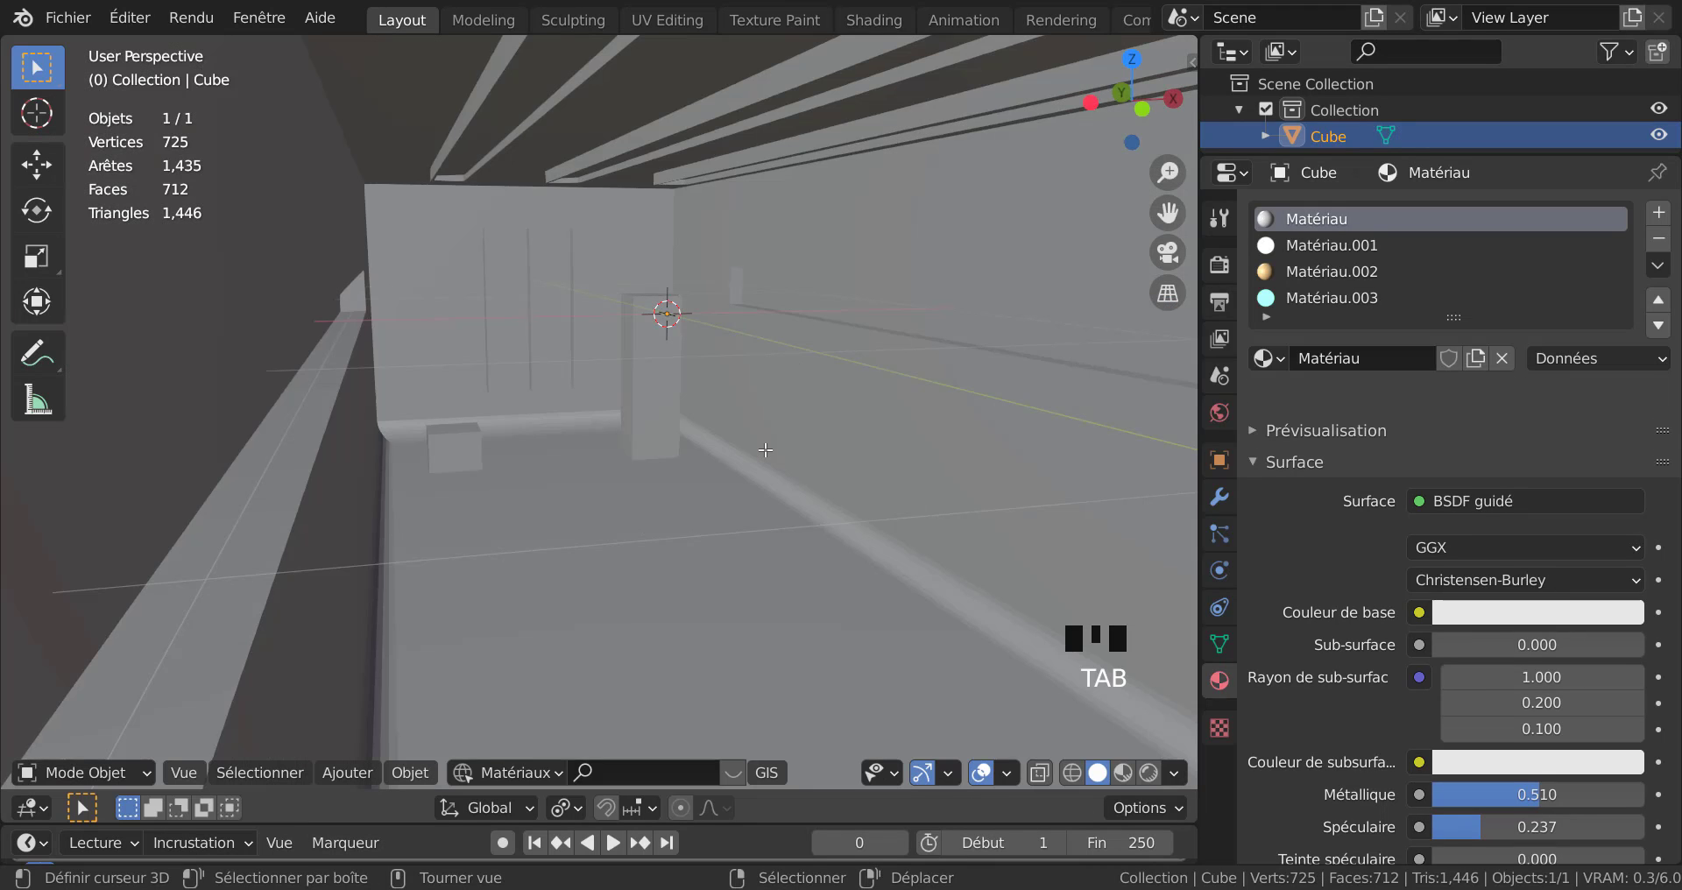
pyautogui.scroll(-2, 713, 444)
pyautogui.moveTo(713, 444); pyautogui.dragTo(604, 432, button='middle')
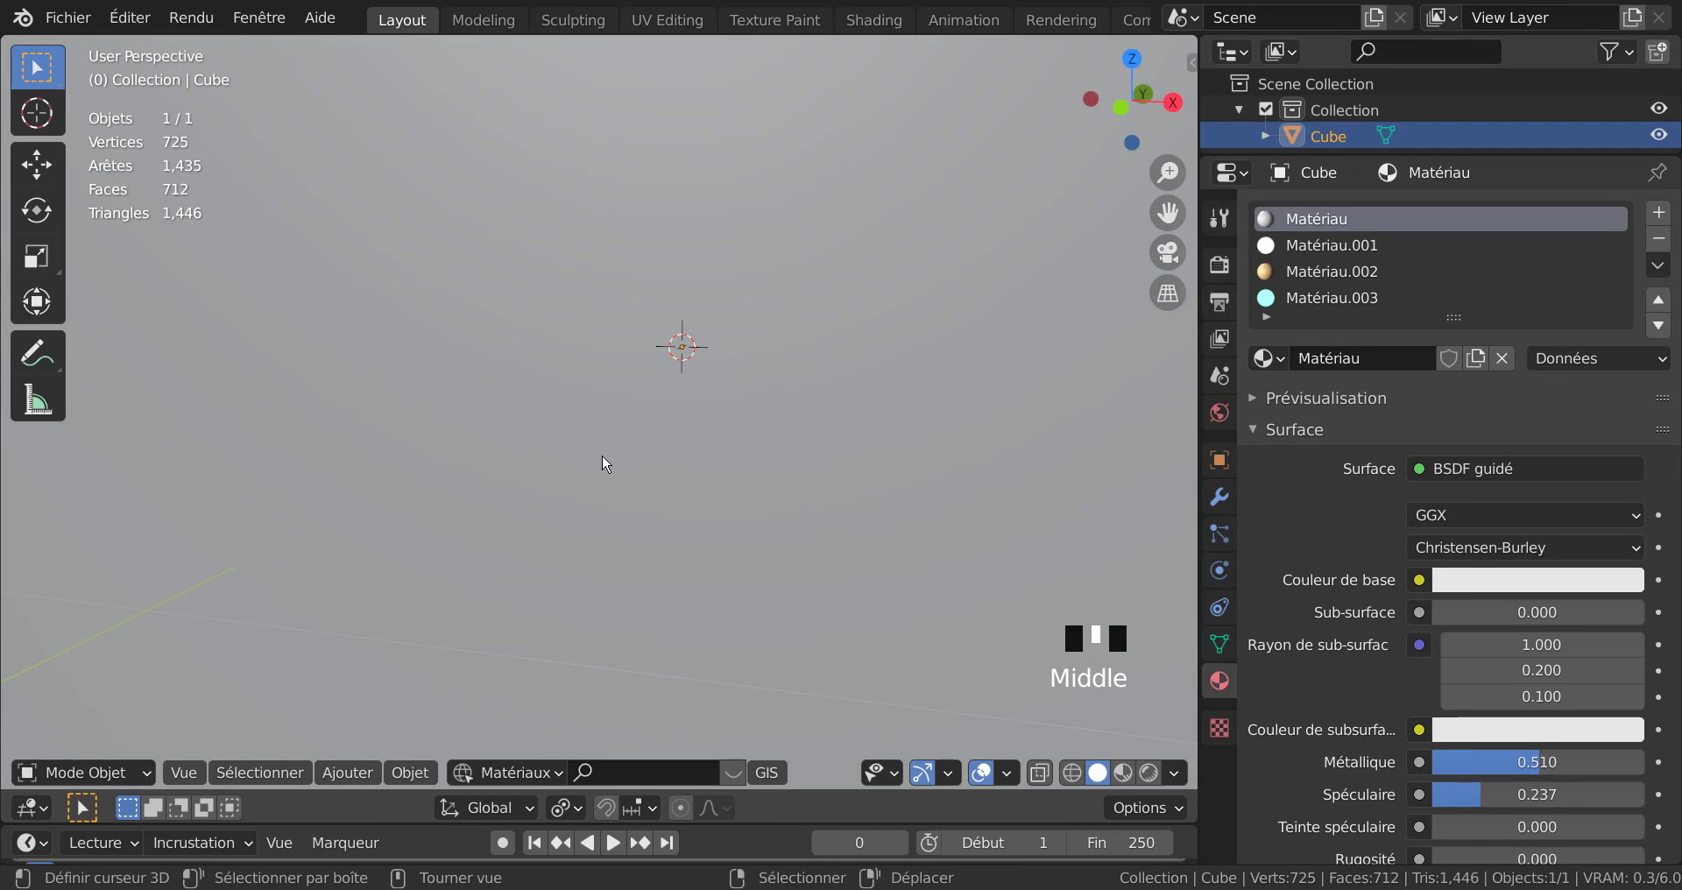
pyautogui.scroll(4, 604, 456)
pyautogui.click(1139, 775)
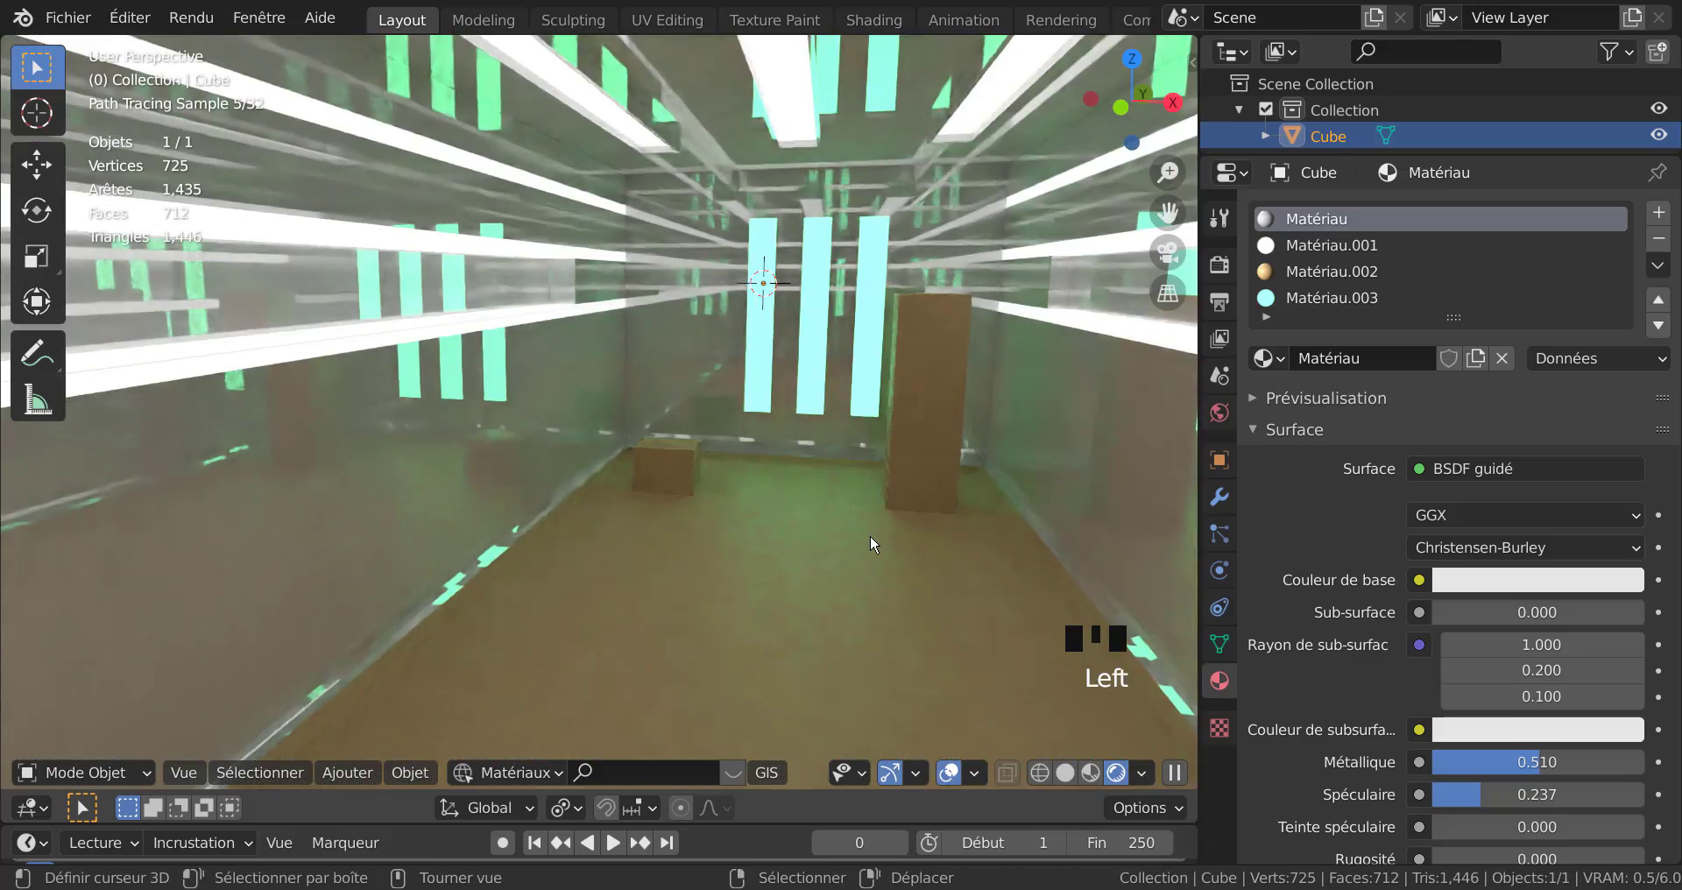
pyautogui.scroll(-2, 857, 537)
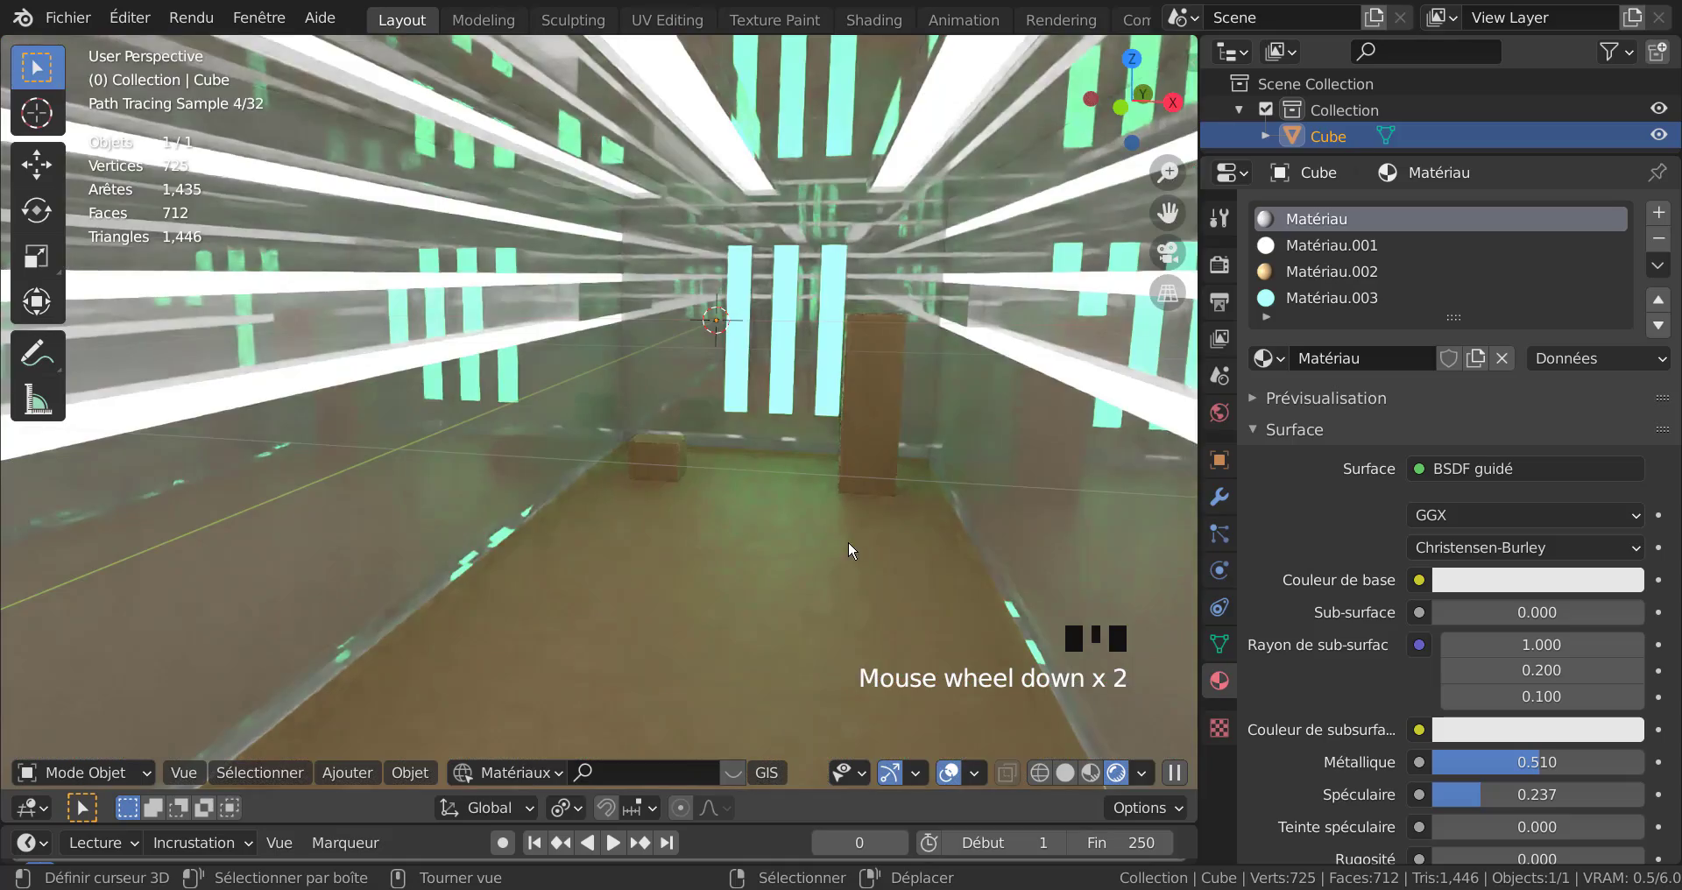
pyautogui.moveTo(849, 543)
pyautogui.mouseDown(button='middle')
pyautogui.moveTo(879, 530)
pyautogui.moveTo(836, 558)
pyautogui.mouseUp(button='middle')
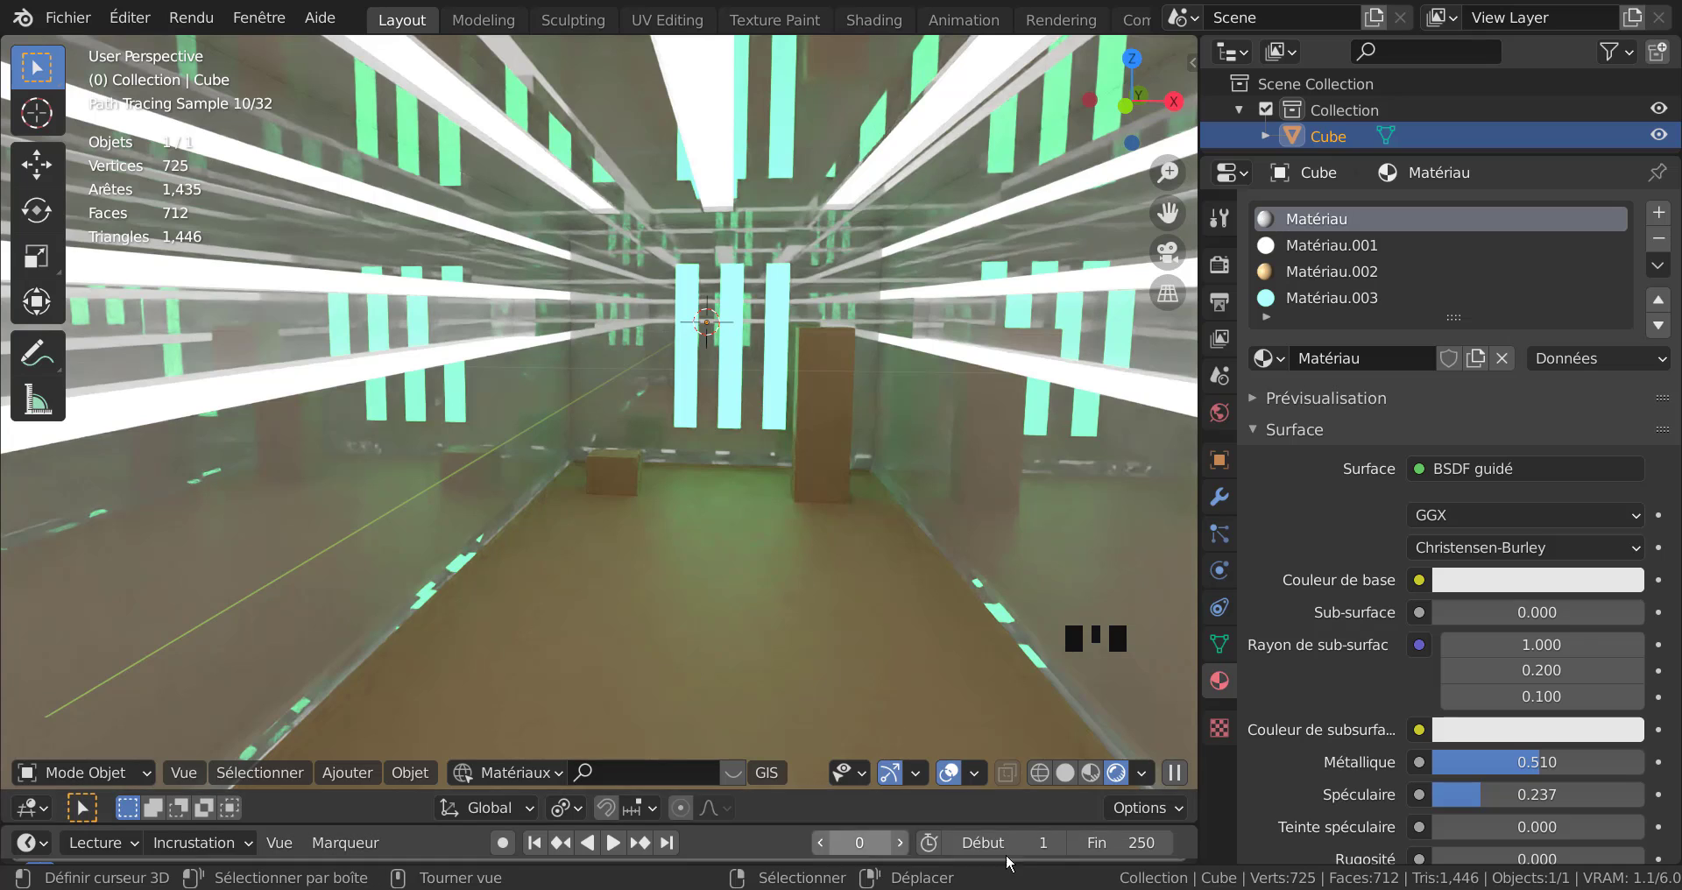
# Switch to solid shading and scale the whole room along the global X axis to more than twice its width.
pyautogui.click(1139, 774)
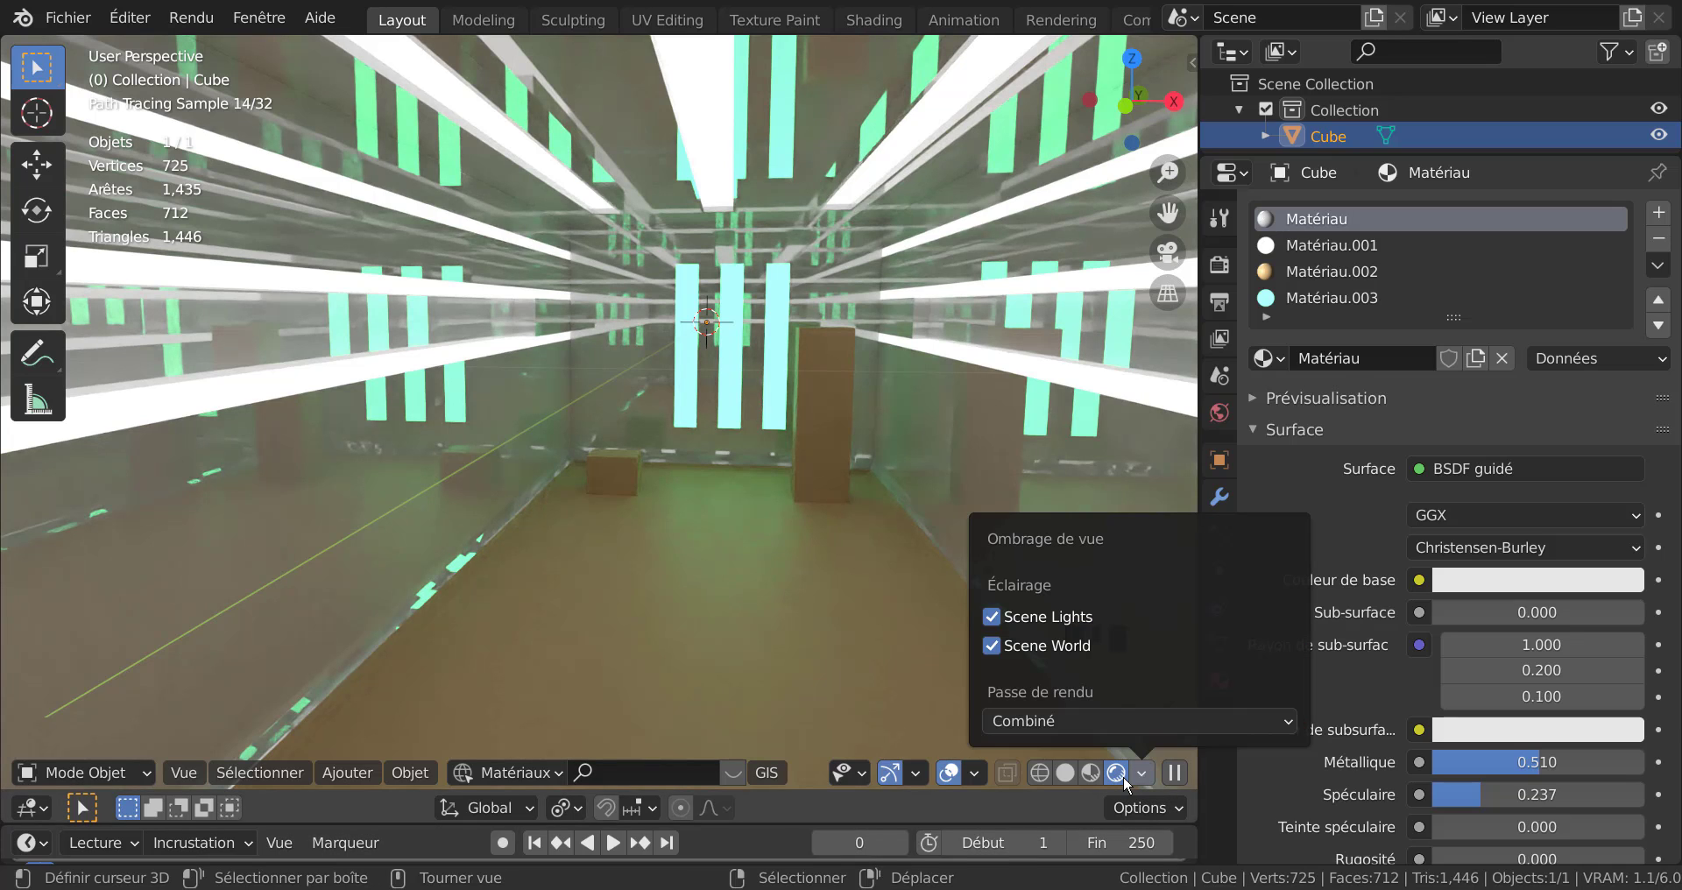
pyautogui.click(1074, 775)
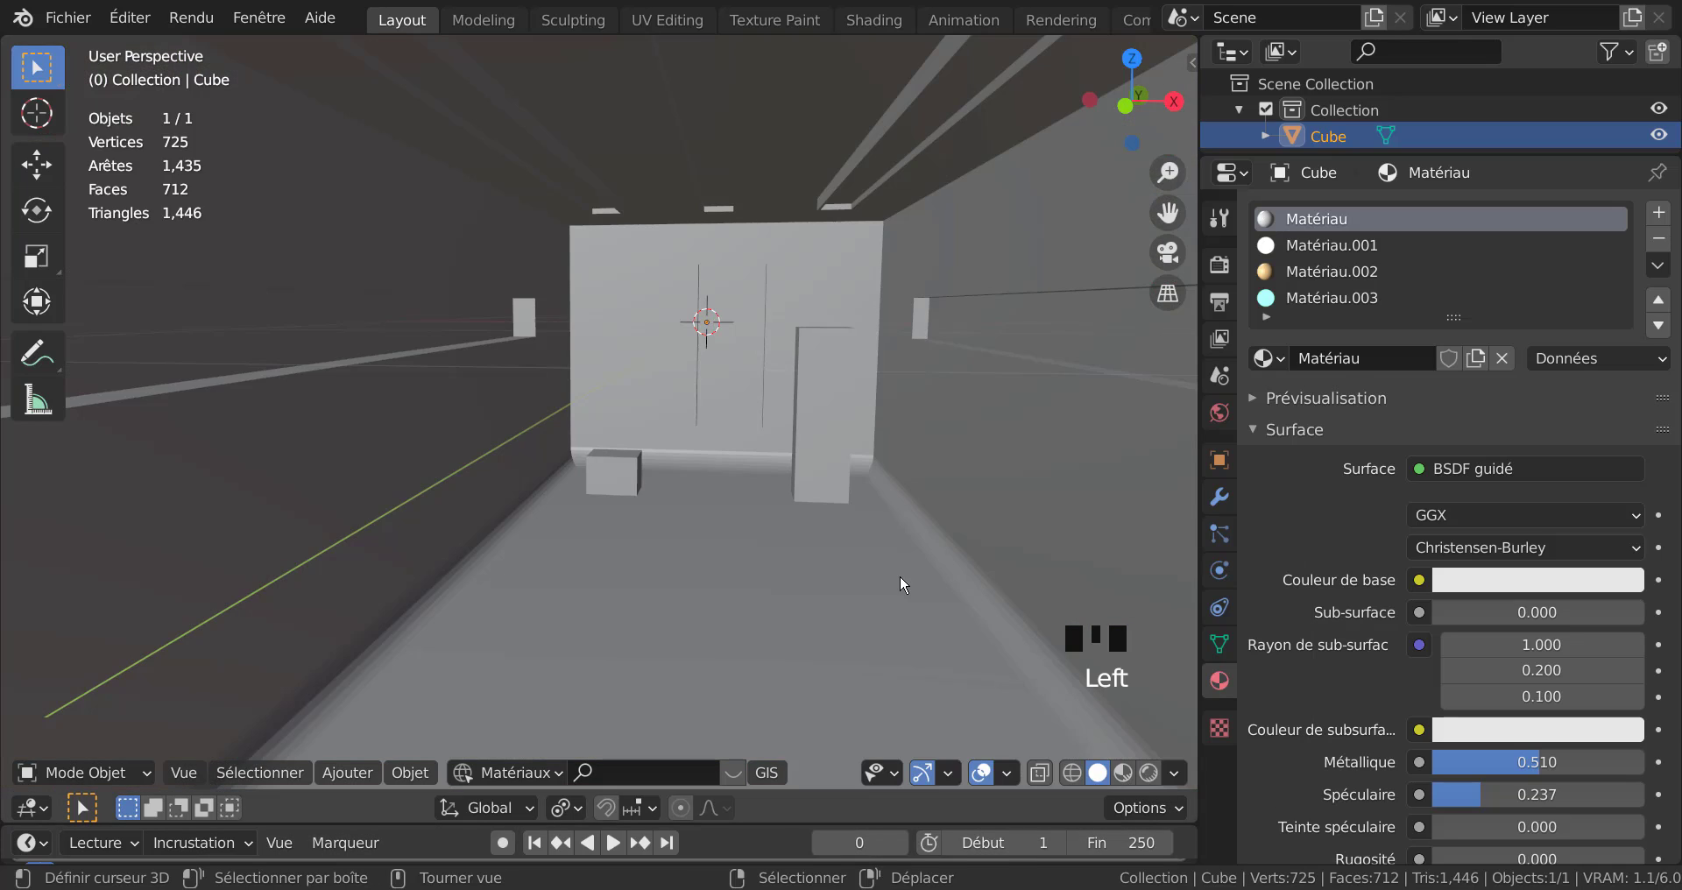
pyautogui.scroll(-5, 849, 550)
pyautogui.moveTo(846, 562); pyautogui.dragTo(561, 509, button='middle')
pyautogui.scroll(-2, 561, 509)
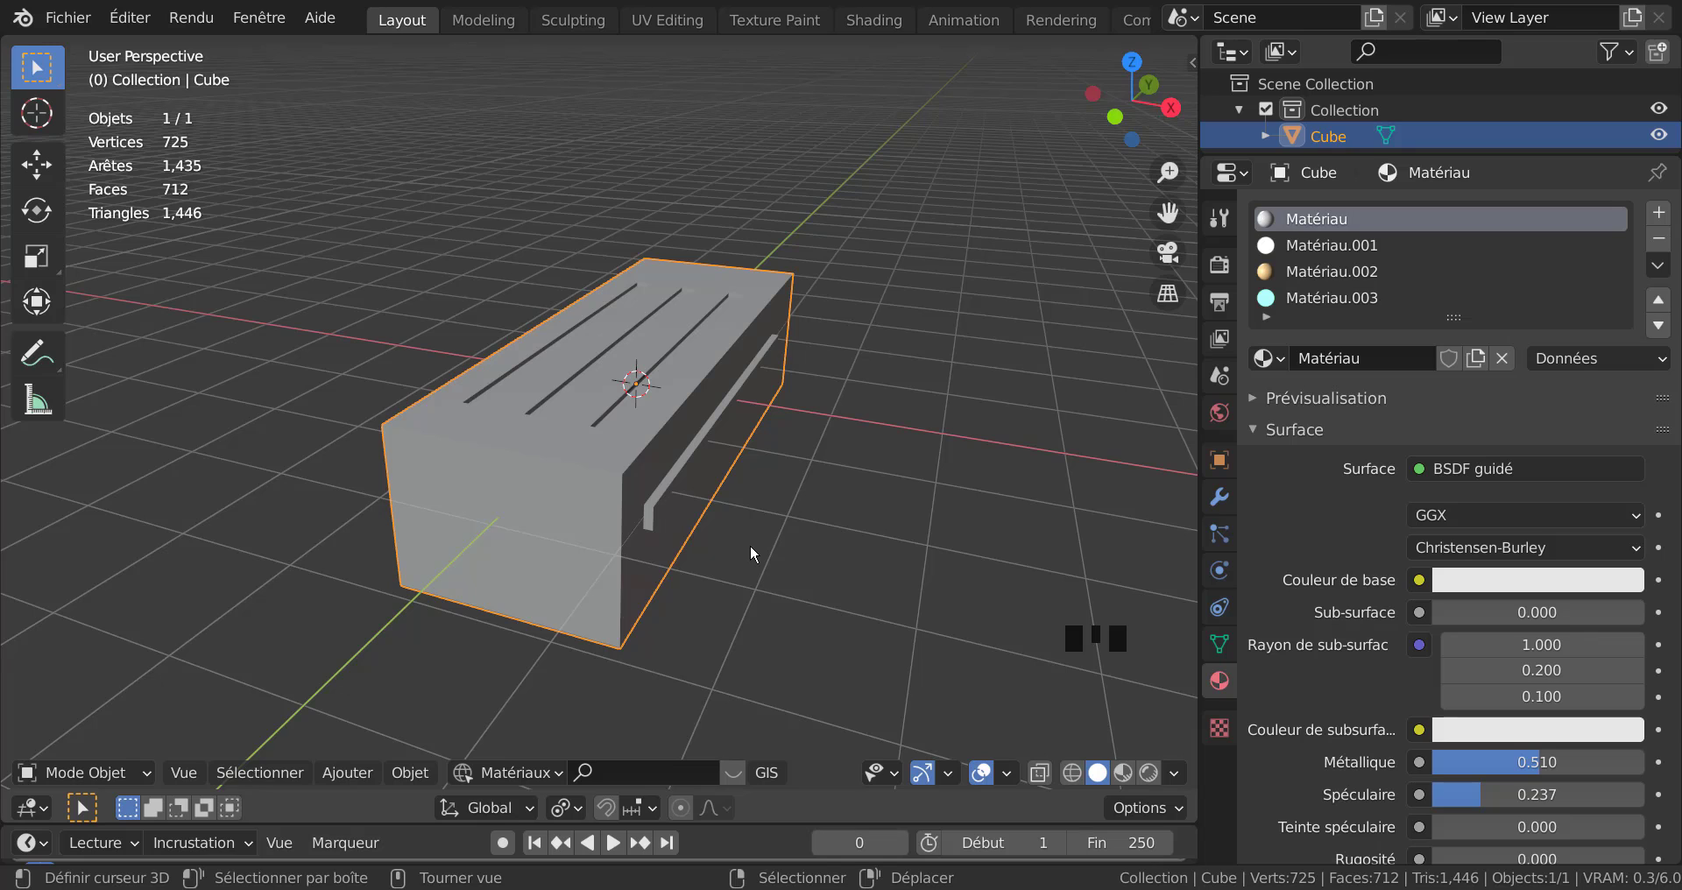
pyautogui.press('s')
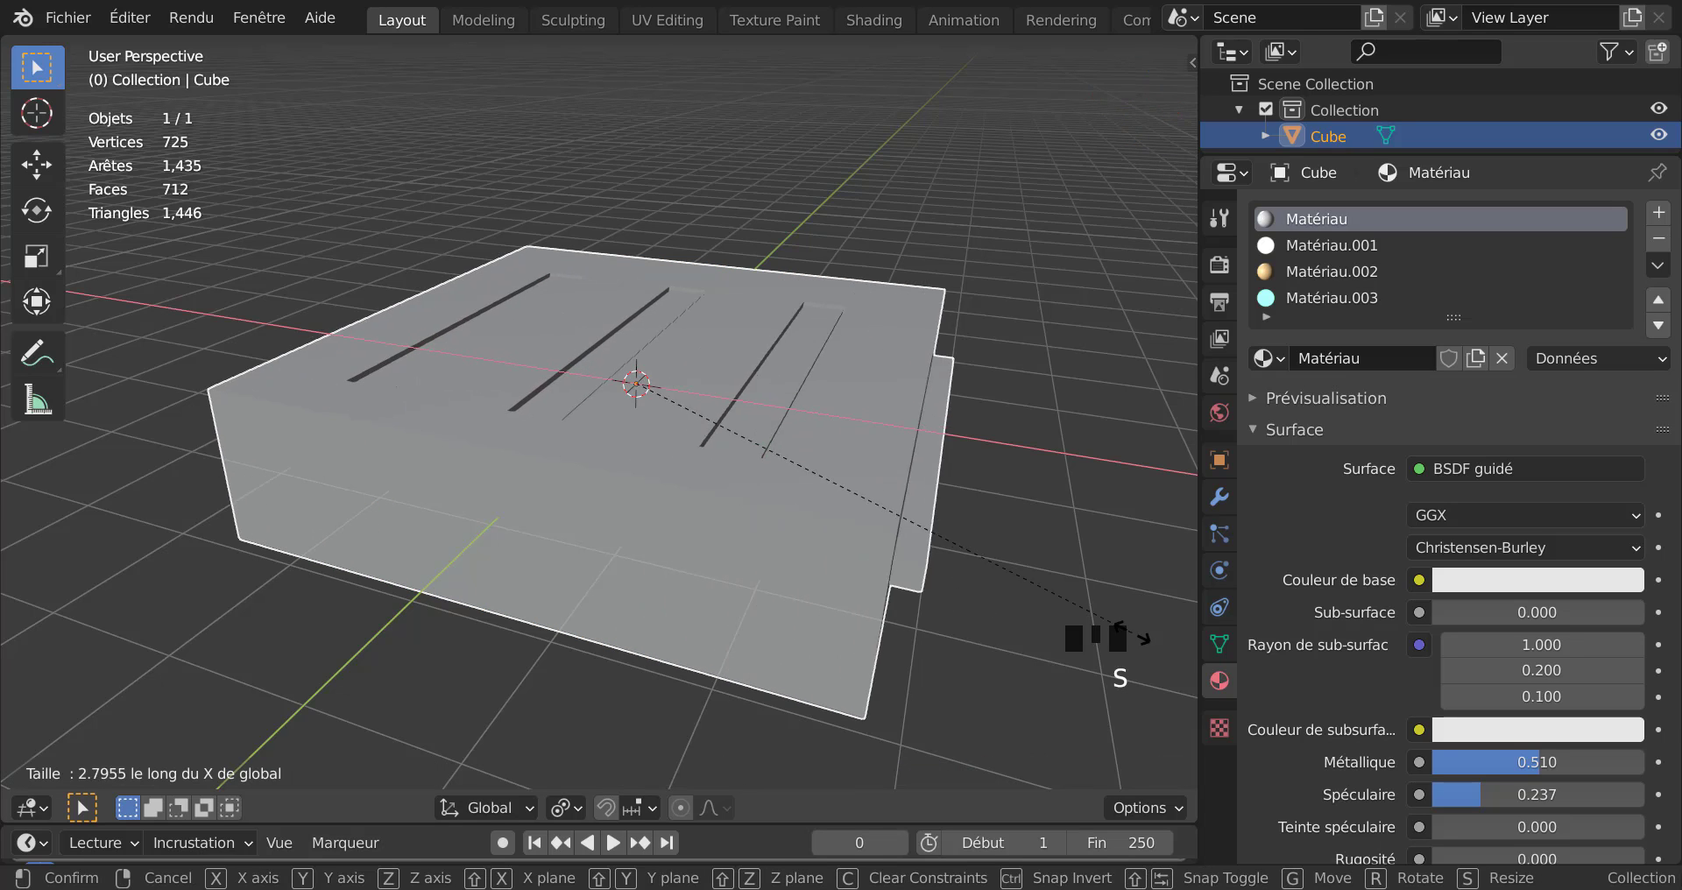
pyautogui.click(1072, 624)
# Examine the widened room in rendered shading, first from the inside and then from the outside.
pyautogui.moveTo(1072, 624); pyautogui.dragTo(841, 563, button='middle')
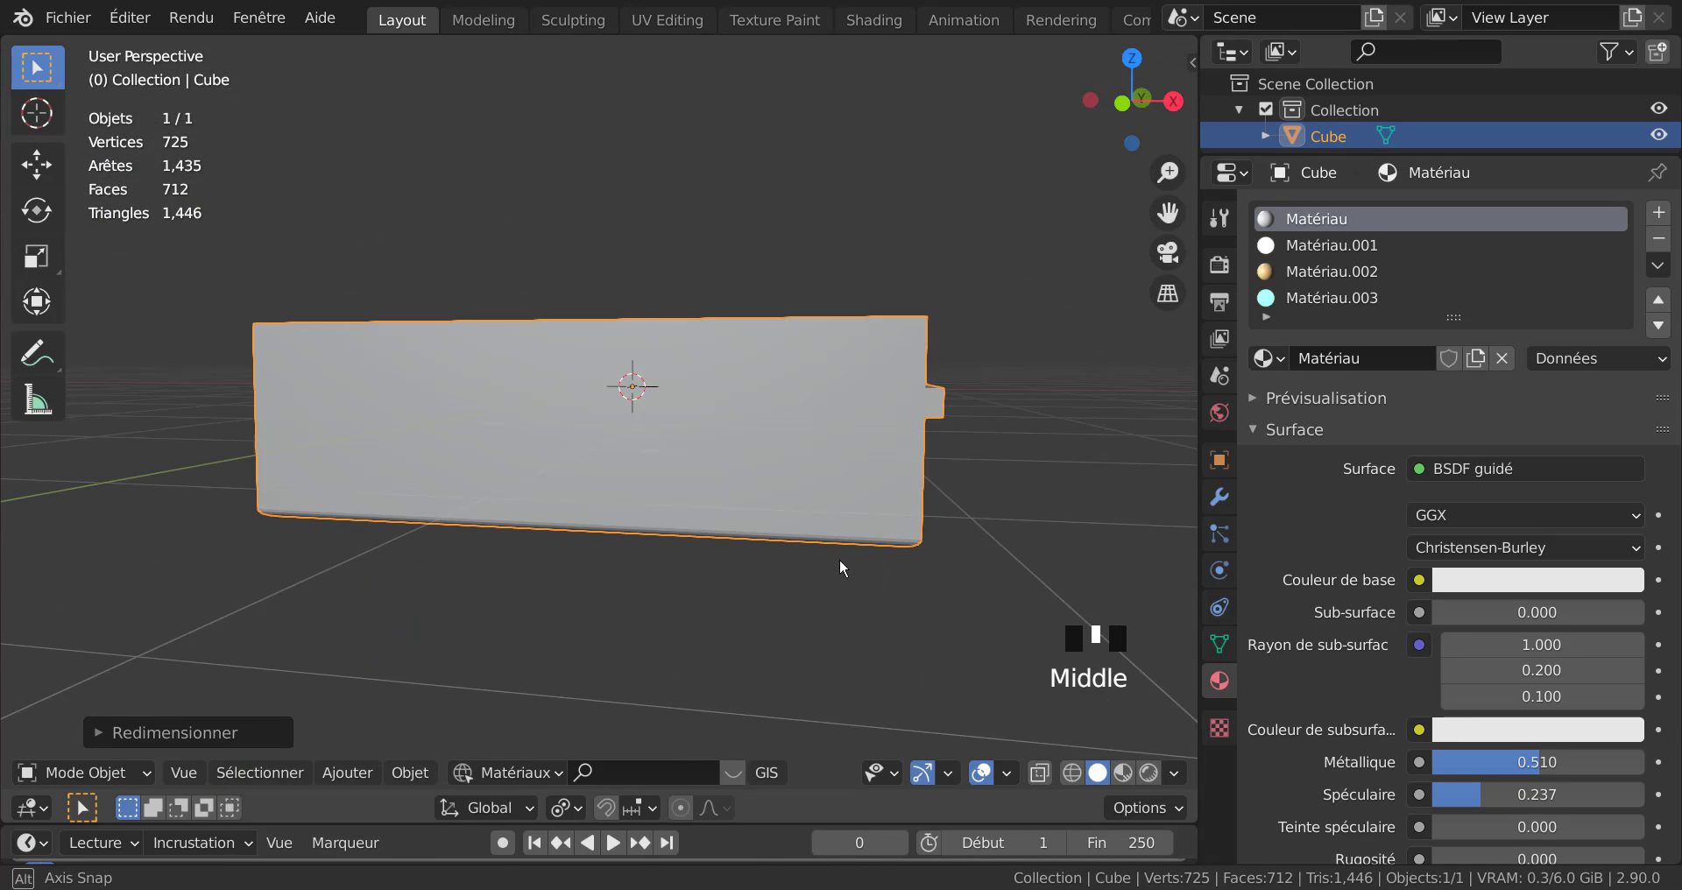
pyautogui.scroll(9, 981, 649)
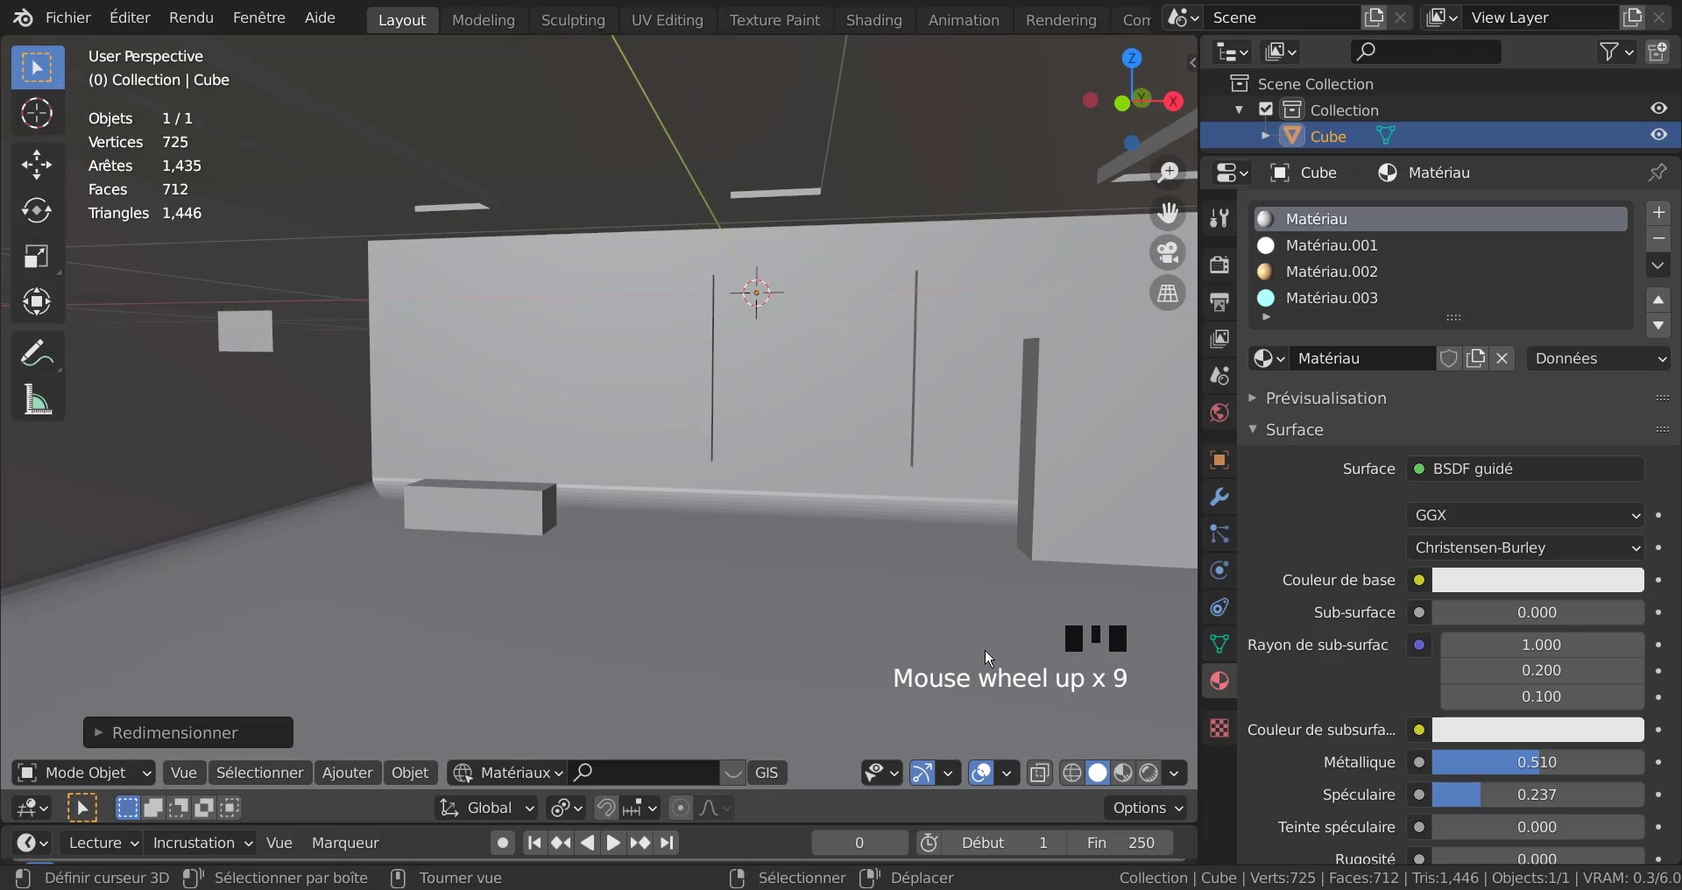
pyautogui.click(1147, 772)
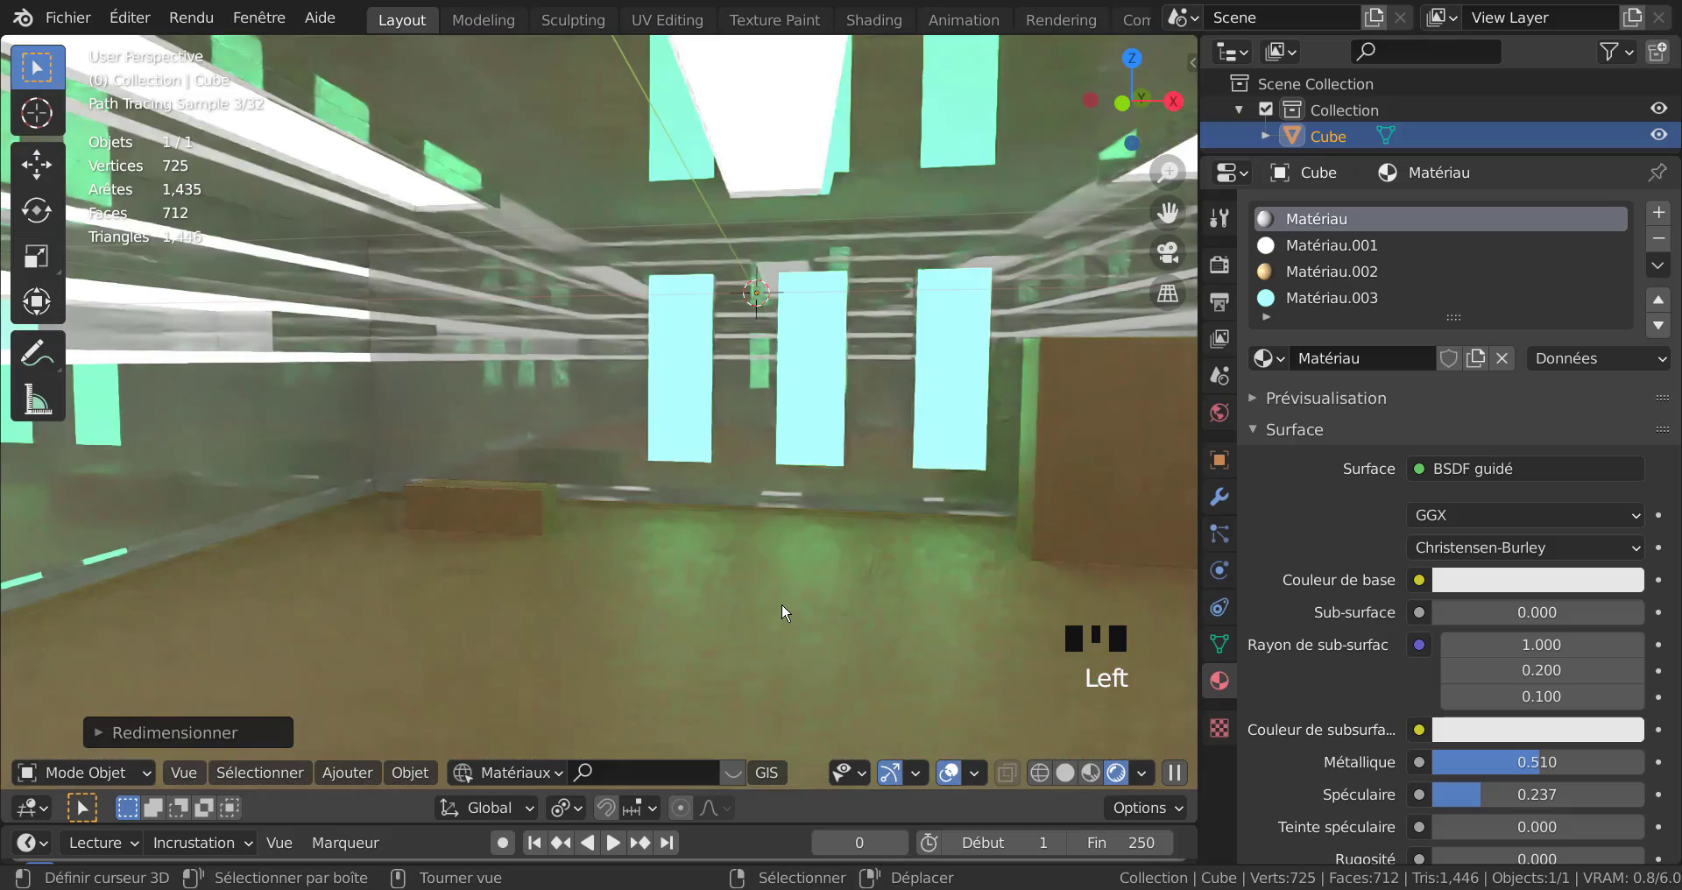
pyautogui.moveTo(825, 592); pyautogui.dragTo(791, 500, button='middle')
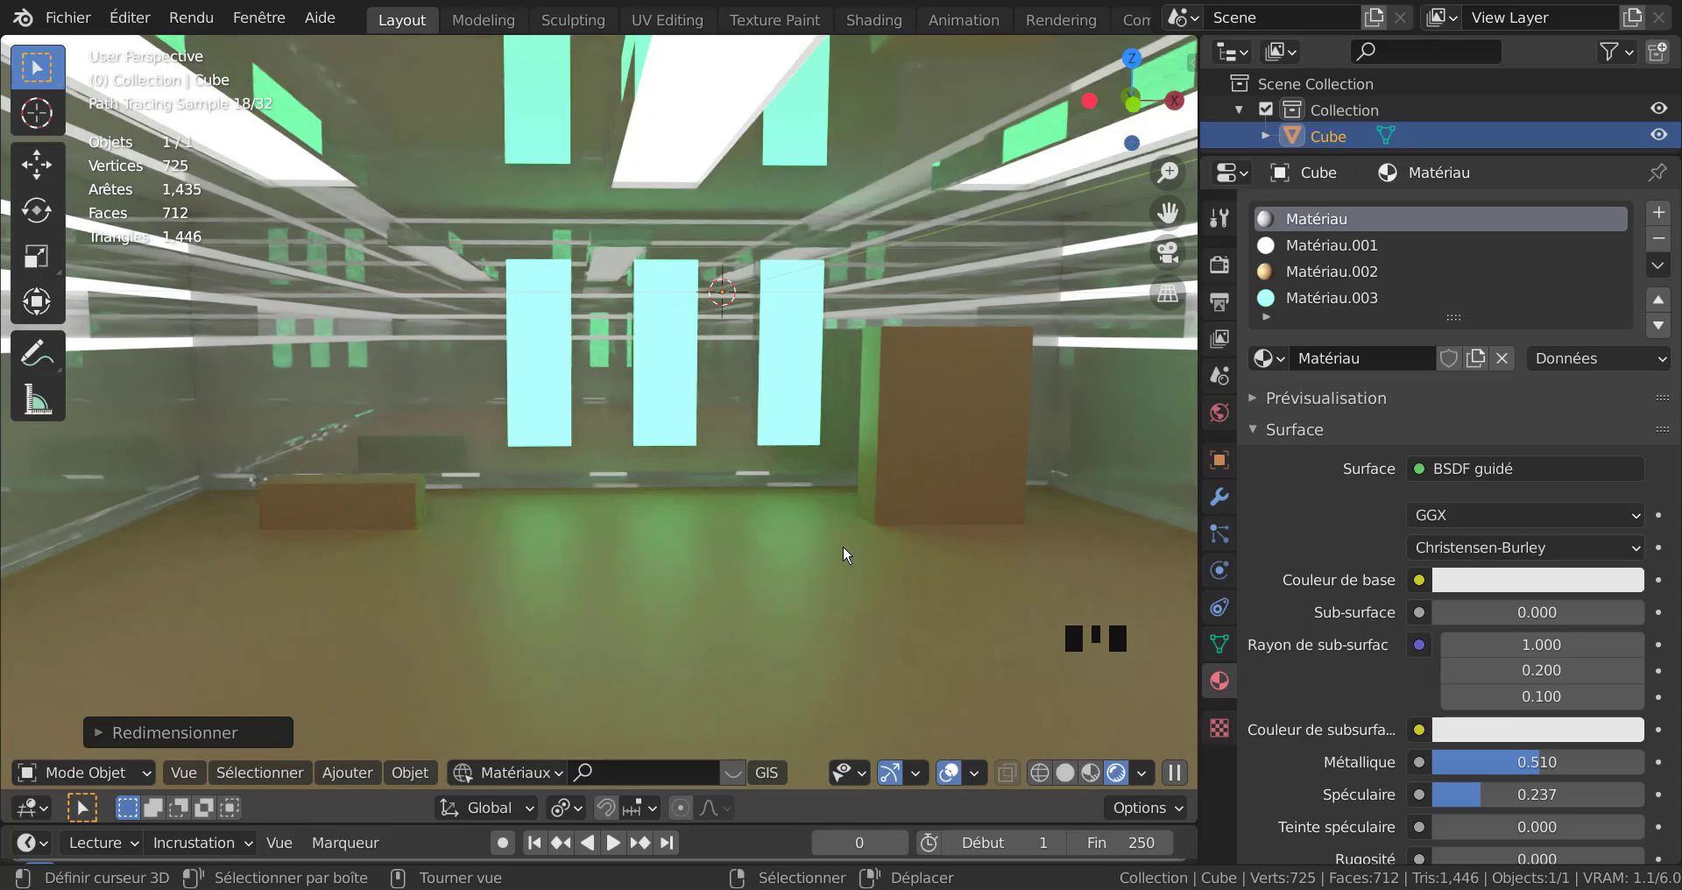
pyautogui.scroll(-5, 843, 548)
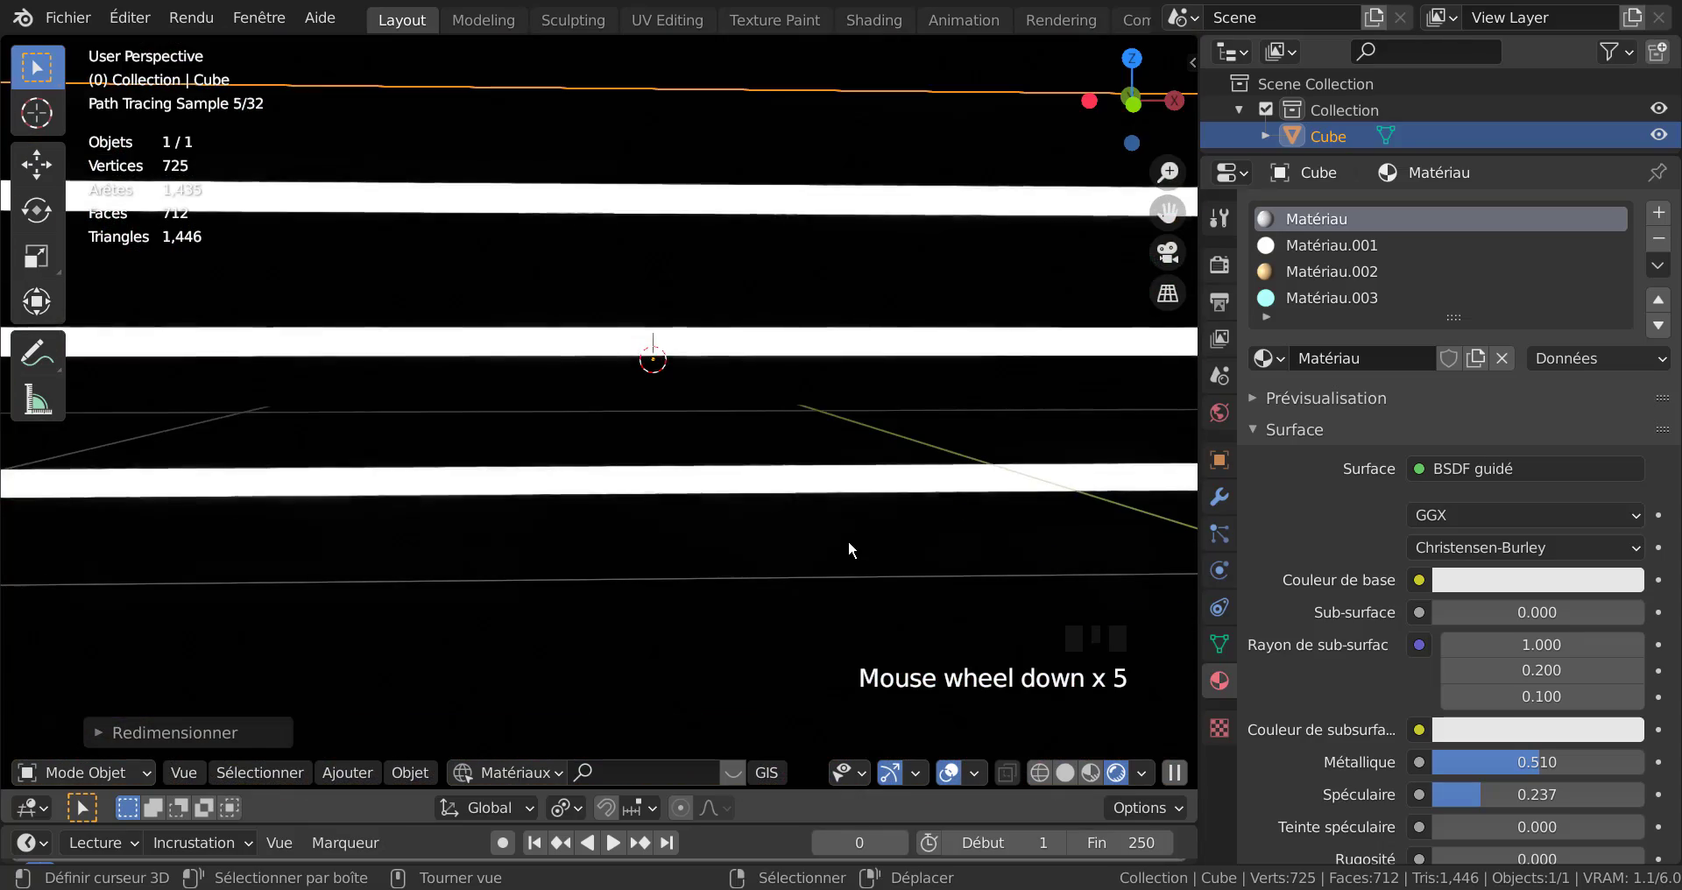
pyautogui.scroll(-4, 848, 539)
pyautogui.moveTo(848, 540); pyautogui.dragTo(830, 624, button='middle')
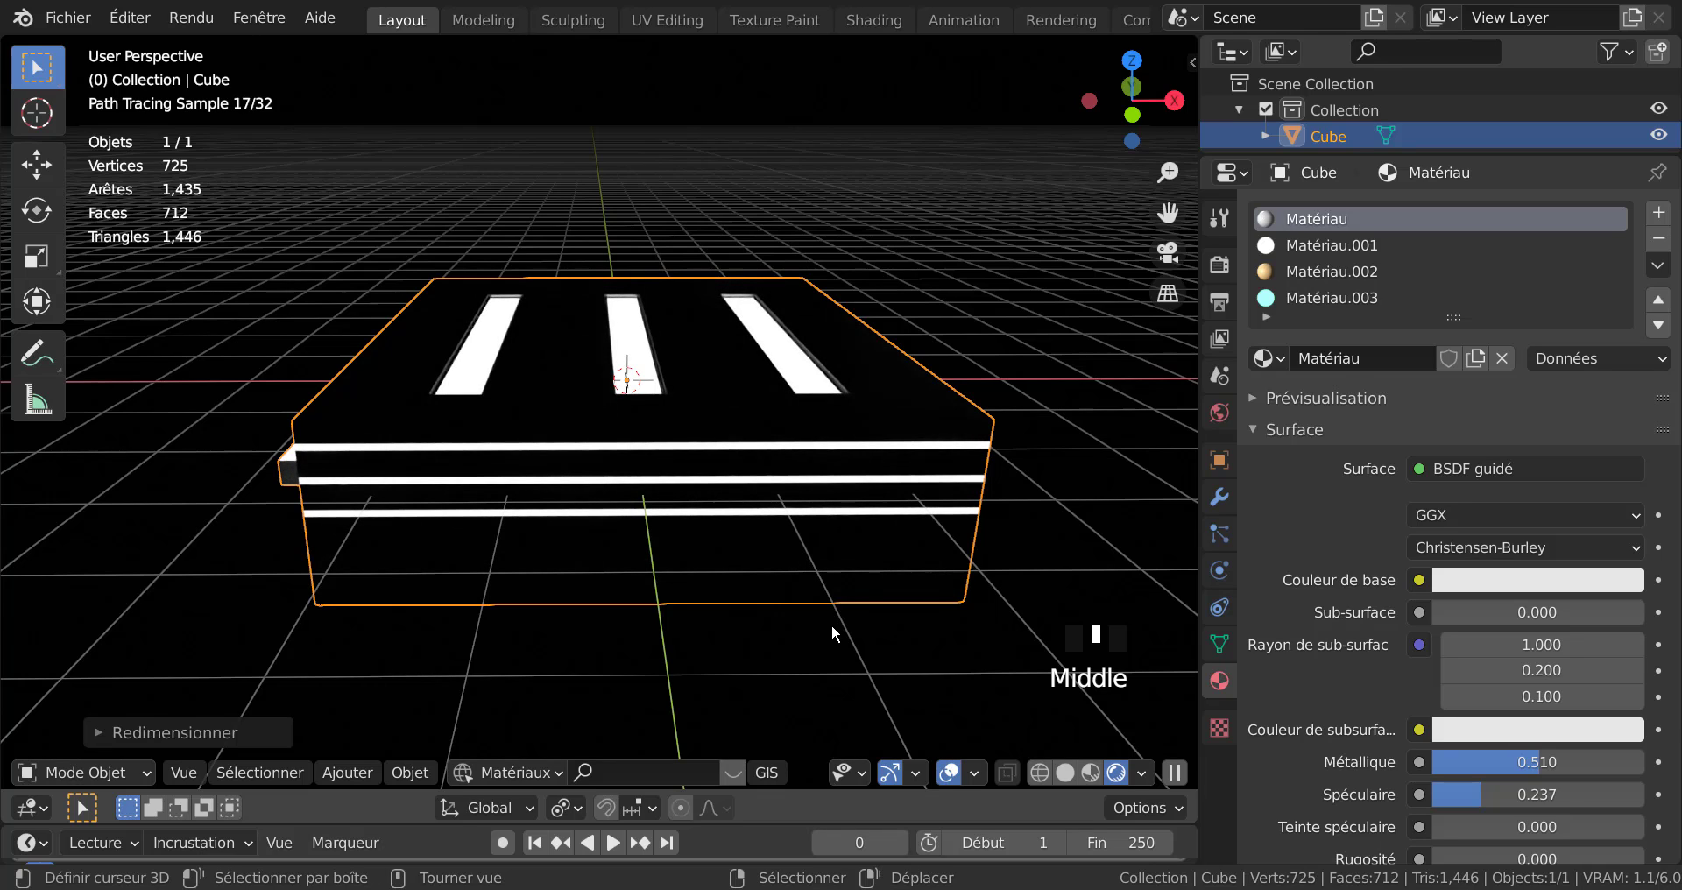
# Add a camera at the room's centre from the top view.
pyautogui.press('KP_7')
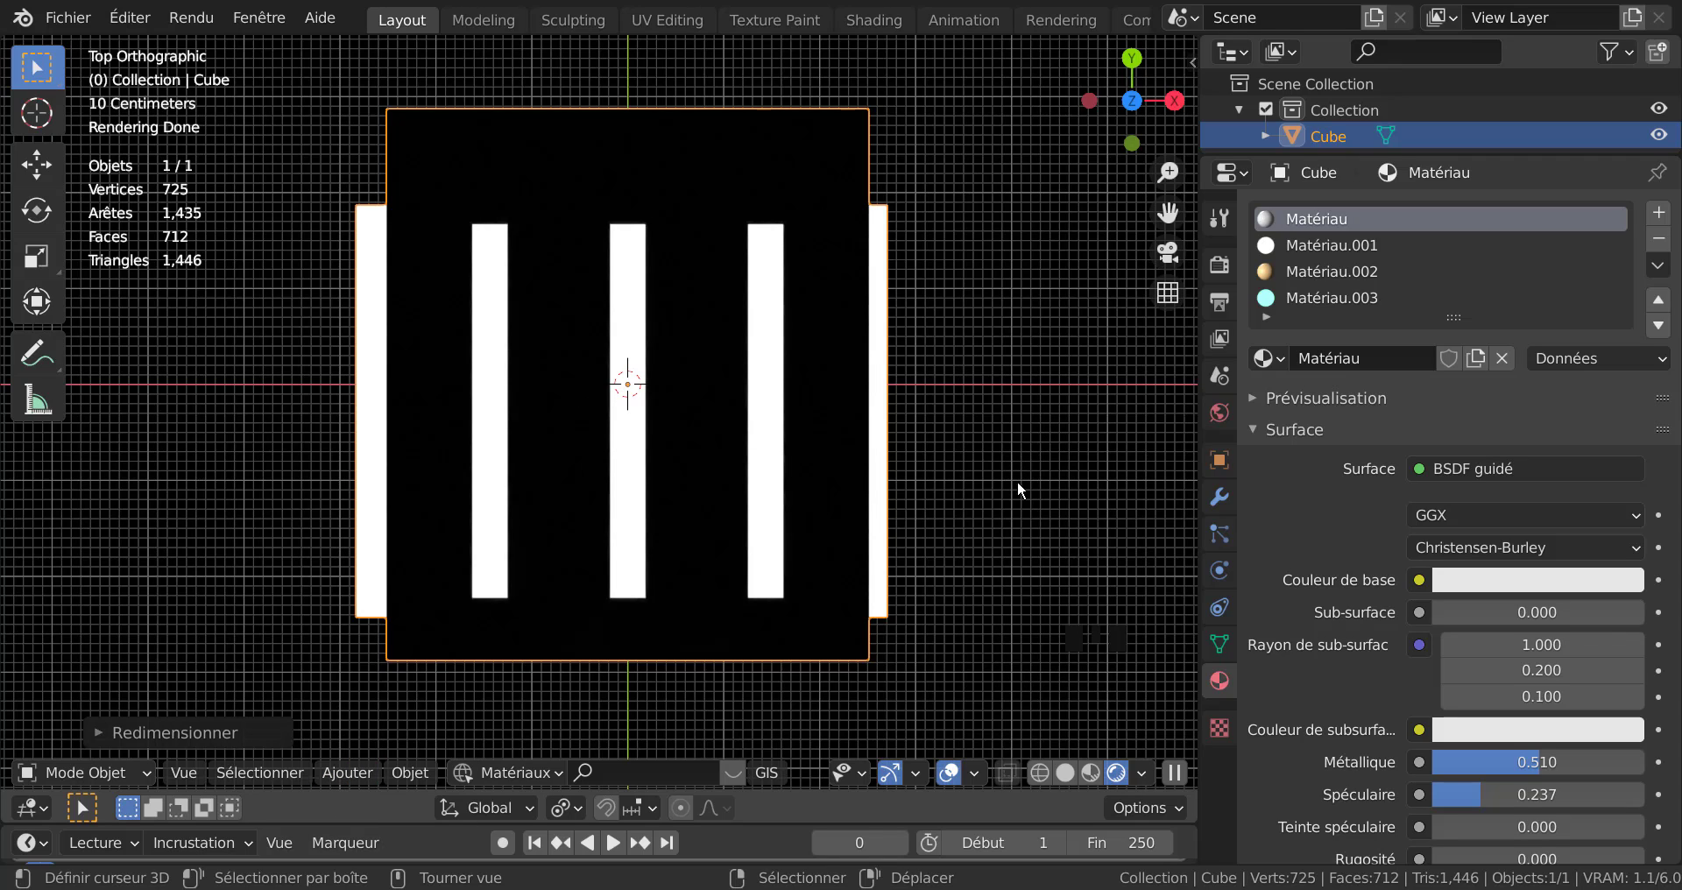
pyautogui.click(337, 774)
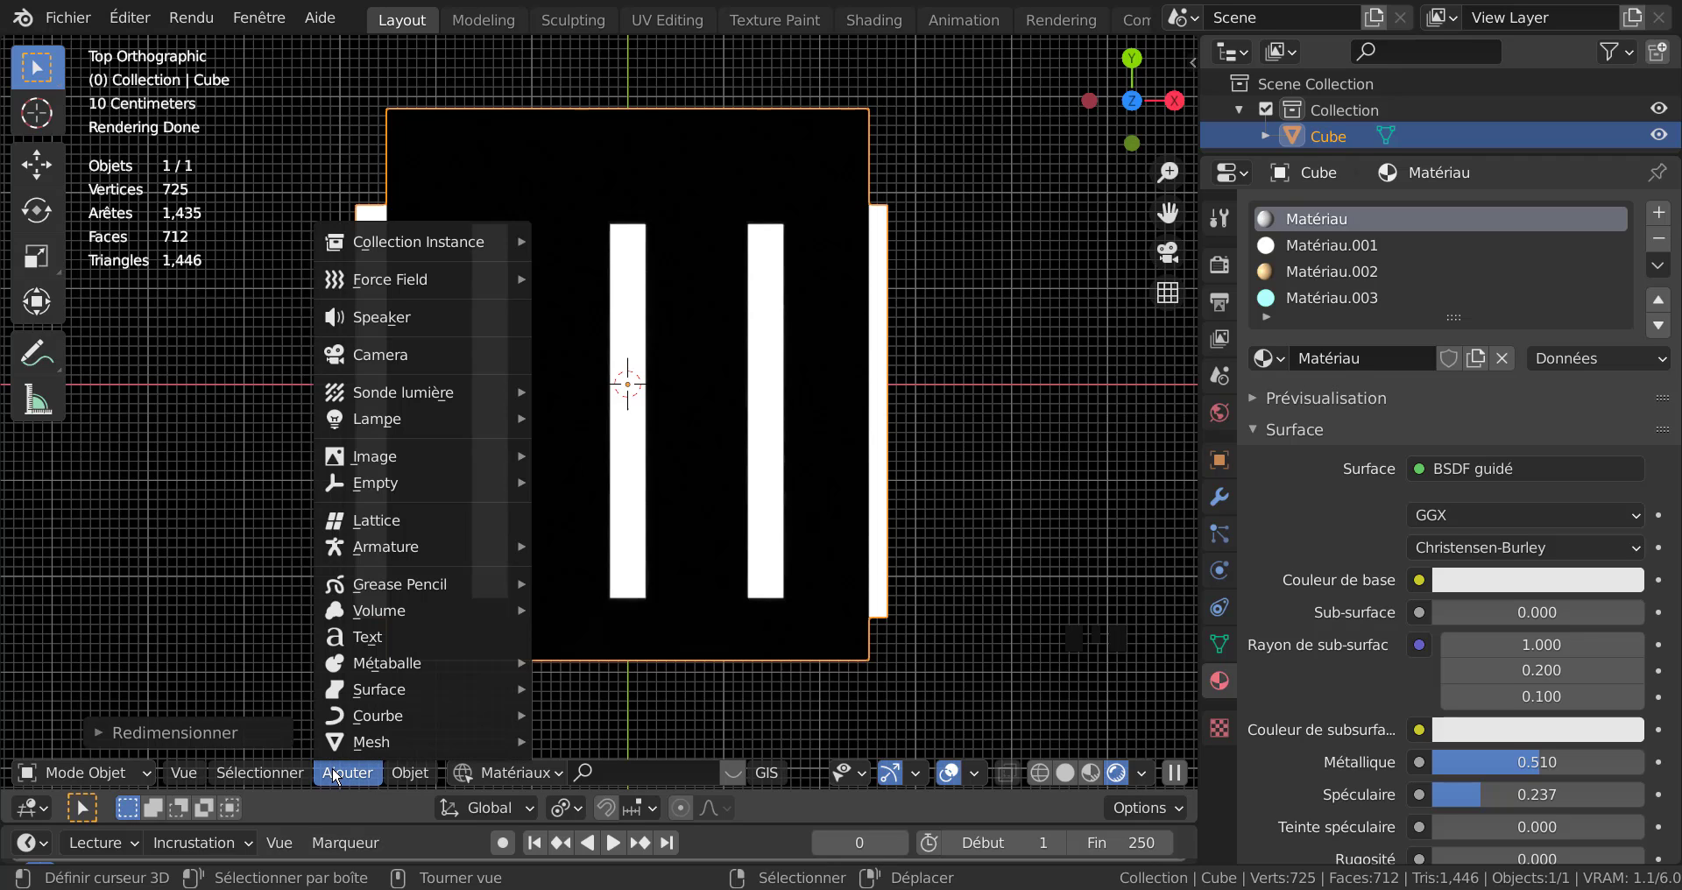
pyautogui.moveTo(347, 746)
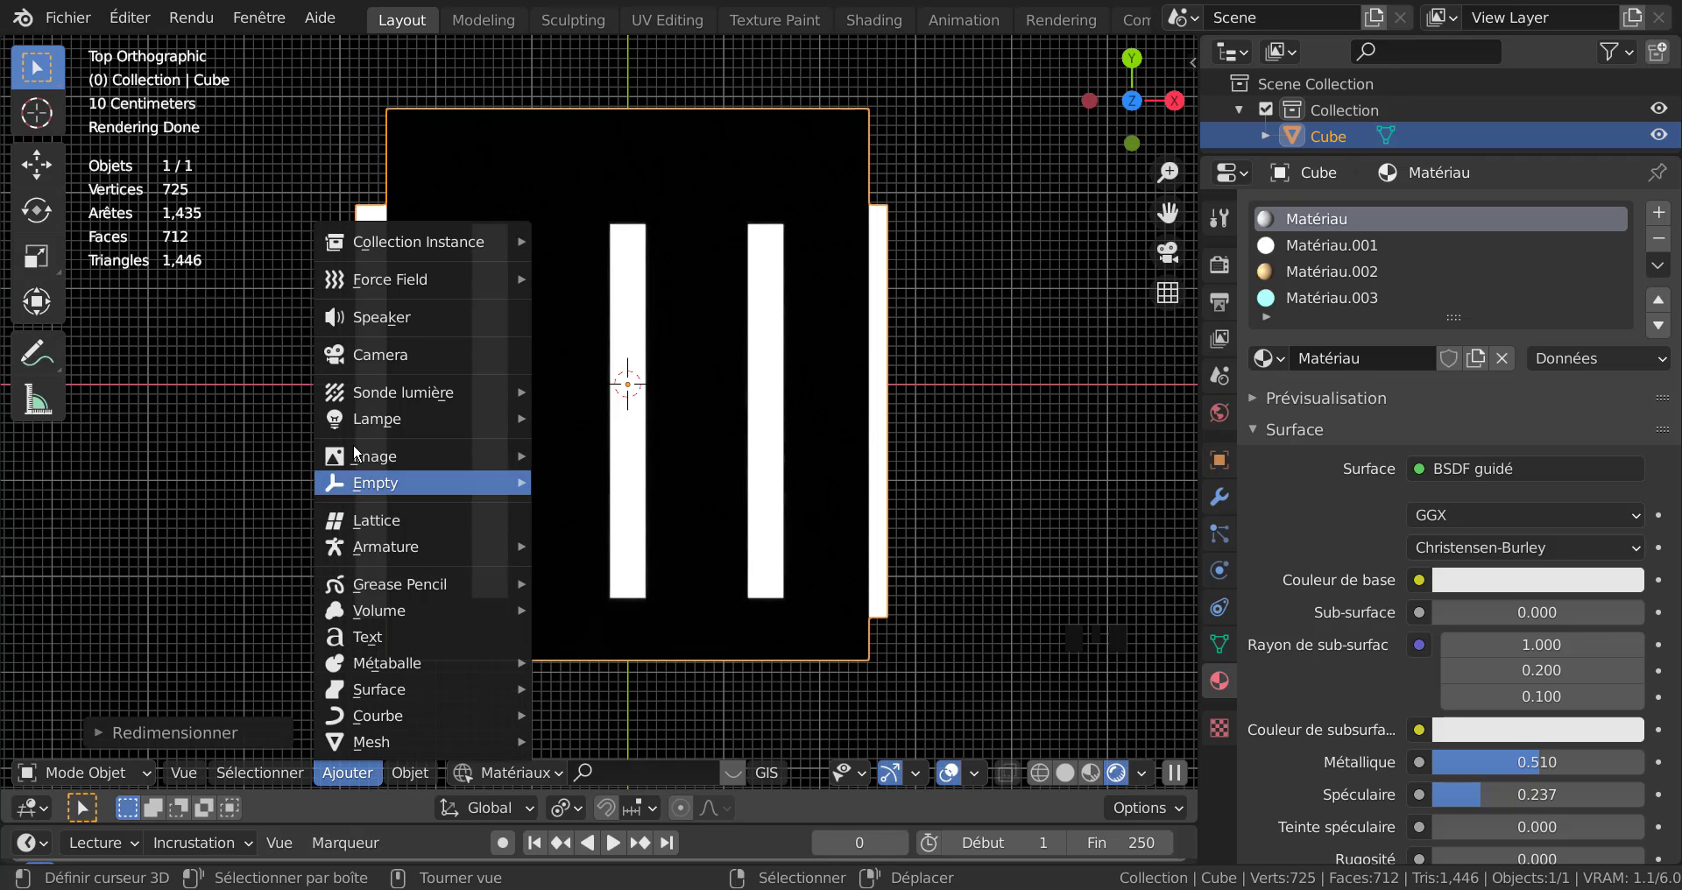
pyautogui.click(376, 353)
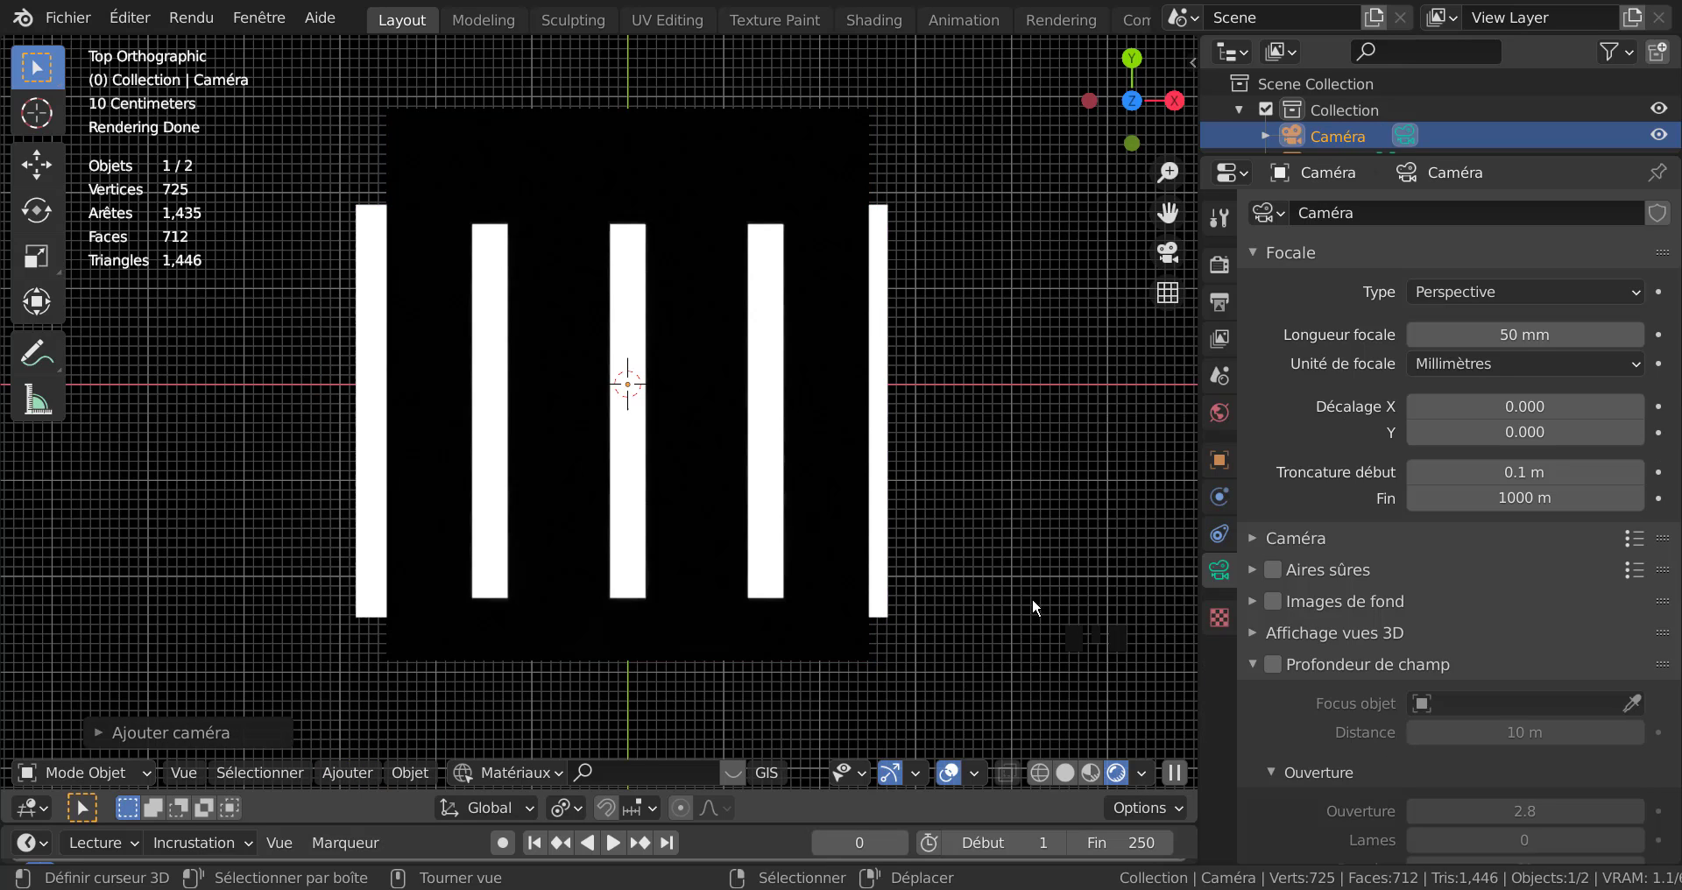
# Switch to material preview shading and delete the downward-facing camera inside the room.
pyautogui.click(1090, 773)
pyautogui.moveTo(1018, 679); pyautogui.dragTo(883, 614, button='middle')
pyautogui.scroll(8, 890, 544)
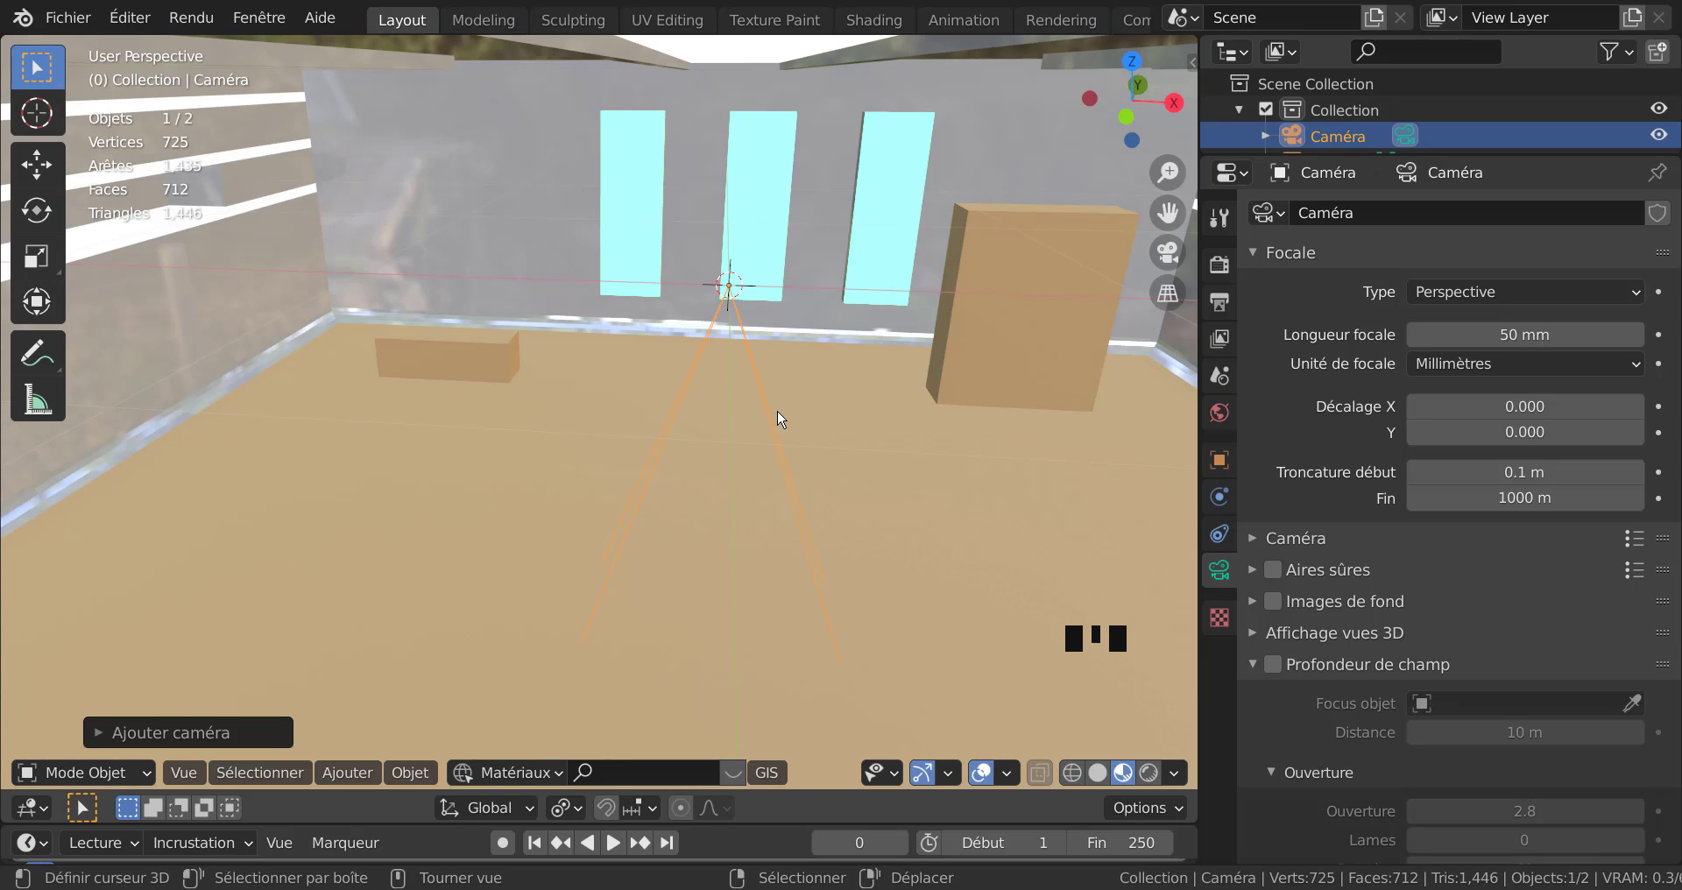
pyautogui.scroll(-1, 780, 419)
pyautogui.scroll(2, 780, 444)
pyautogui.moveTo(770, 469); pyautogui.dragTo(750, 456, button='middle')
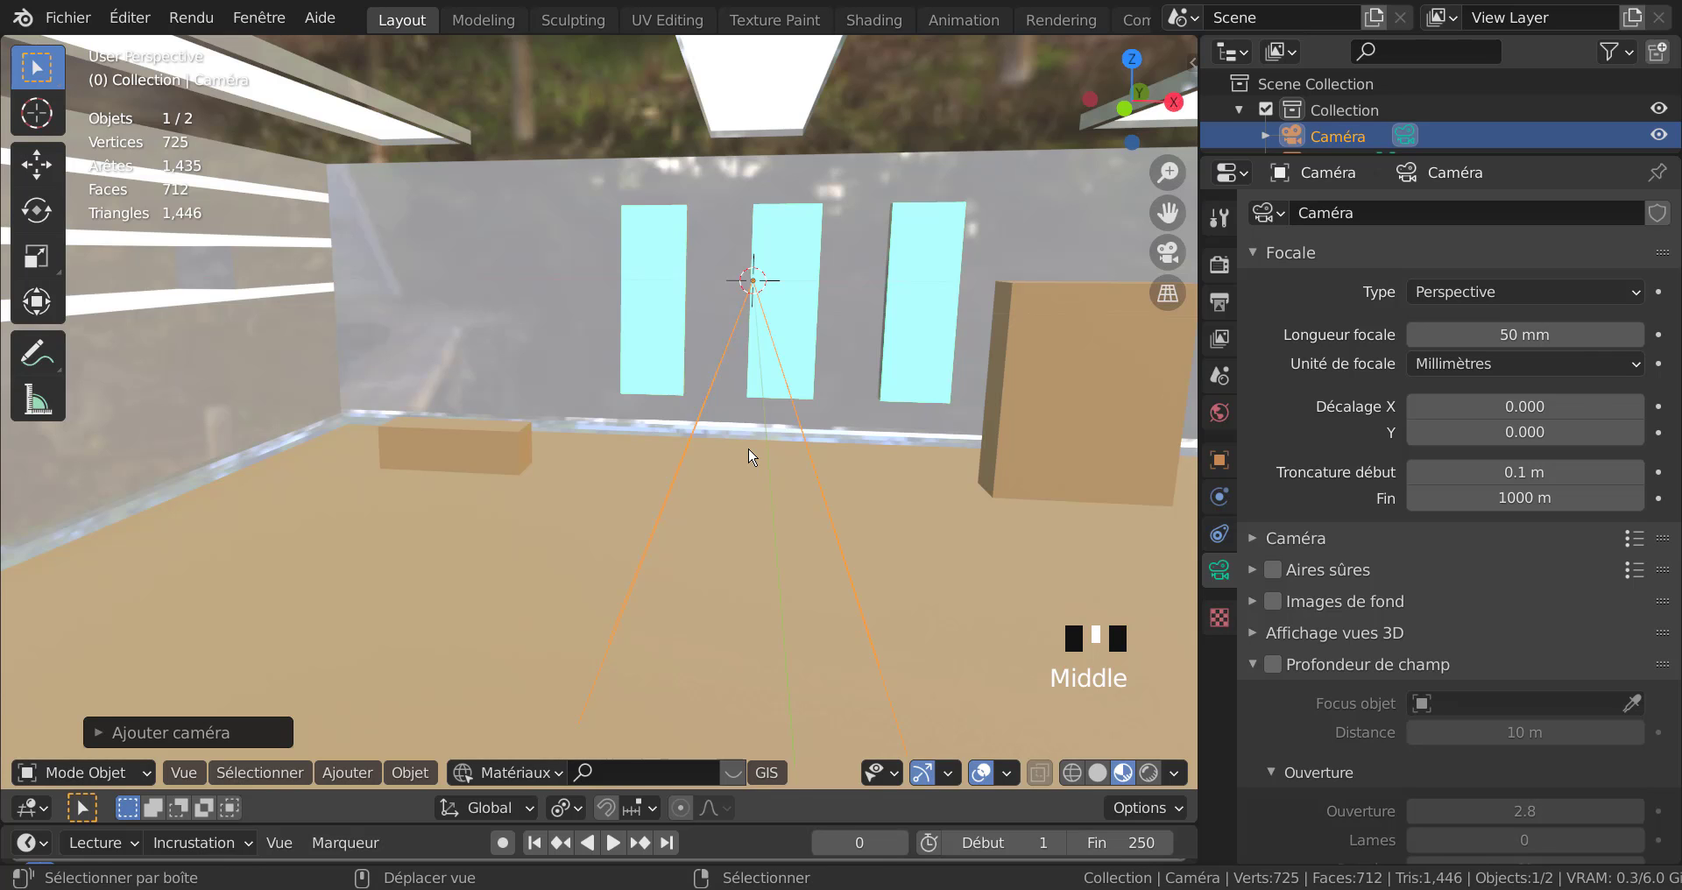
pyautogui.hotkey('shift', 'x')
pyautogui.click(749, 450)
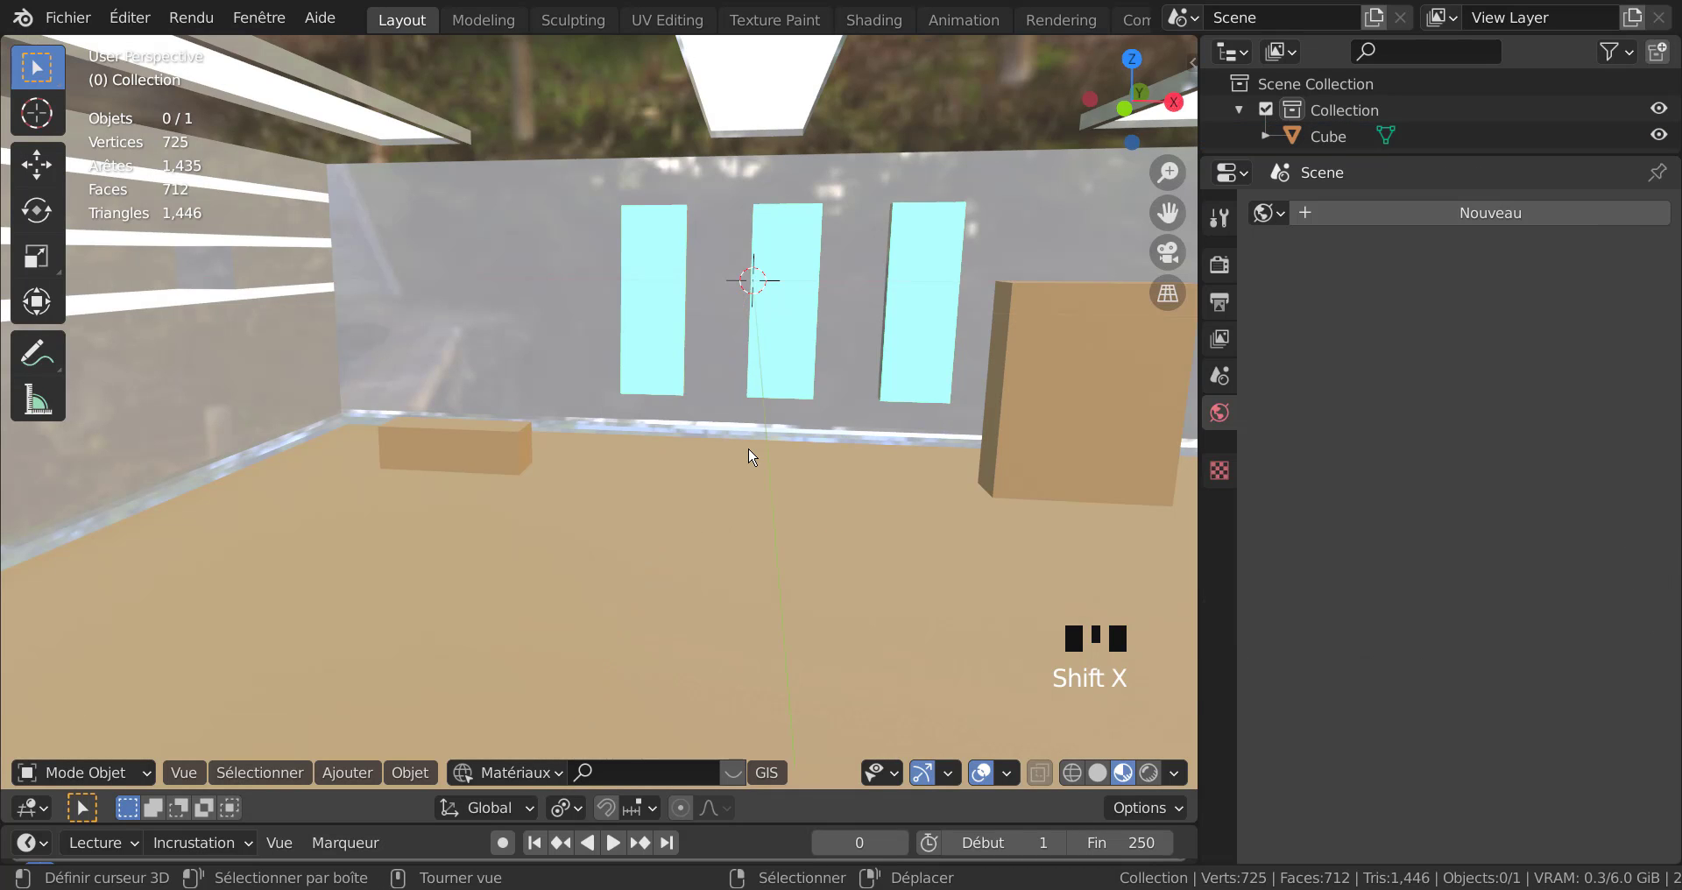
# Add a camera at the room's centre from the front view, then check its direction from inside the room.
pyautogui.scroll(-4, 749, 451)
pyautogui.scroll(-2, 749, 456)
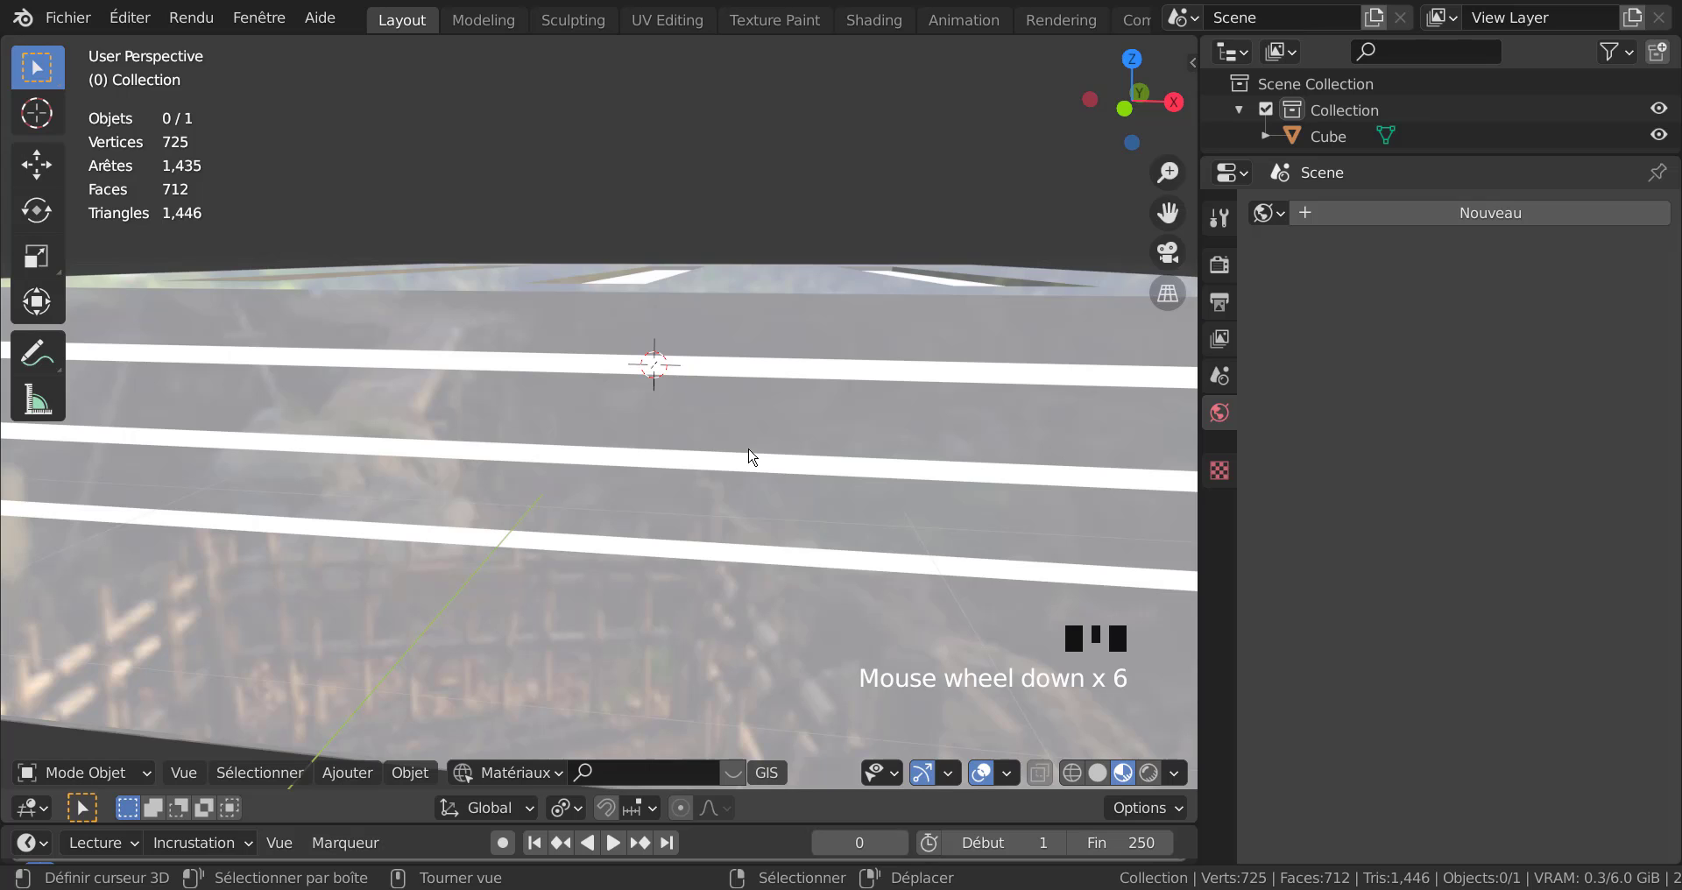
pyautogui.press('KP_1')
pyautogui.moveTo(751, 457); pyautogui.dragTo(744, 552, button='middle')
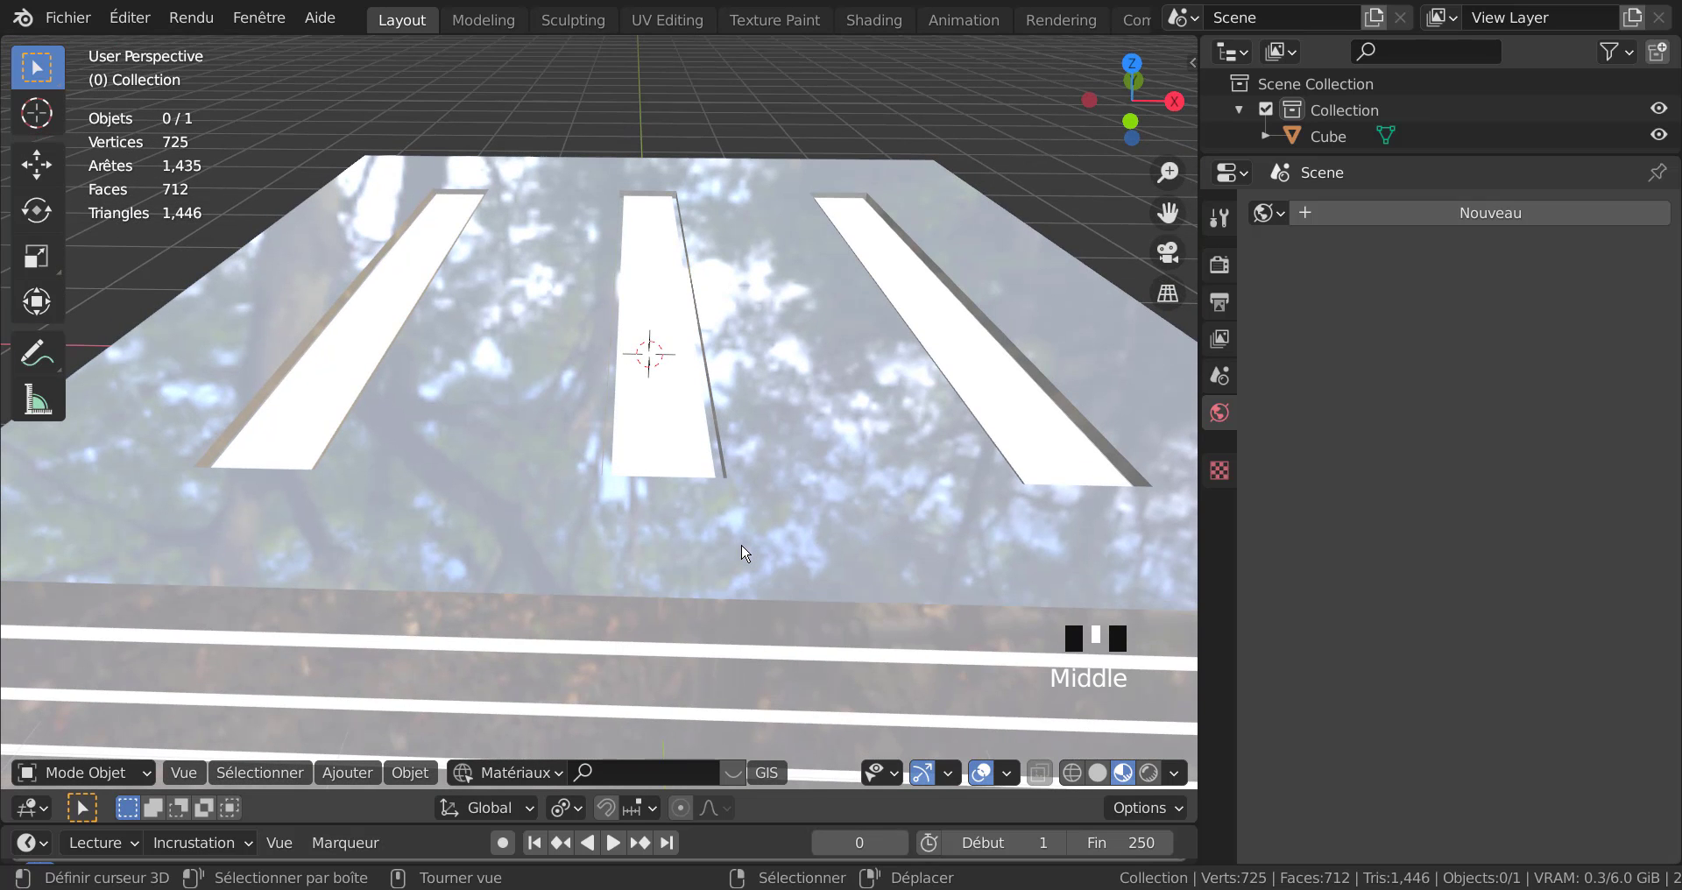
pyautogui.press('KP_1')
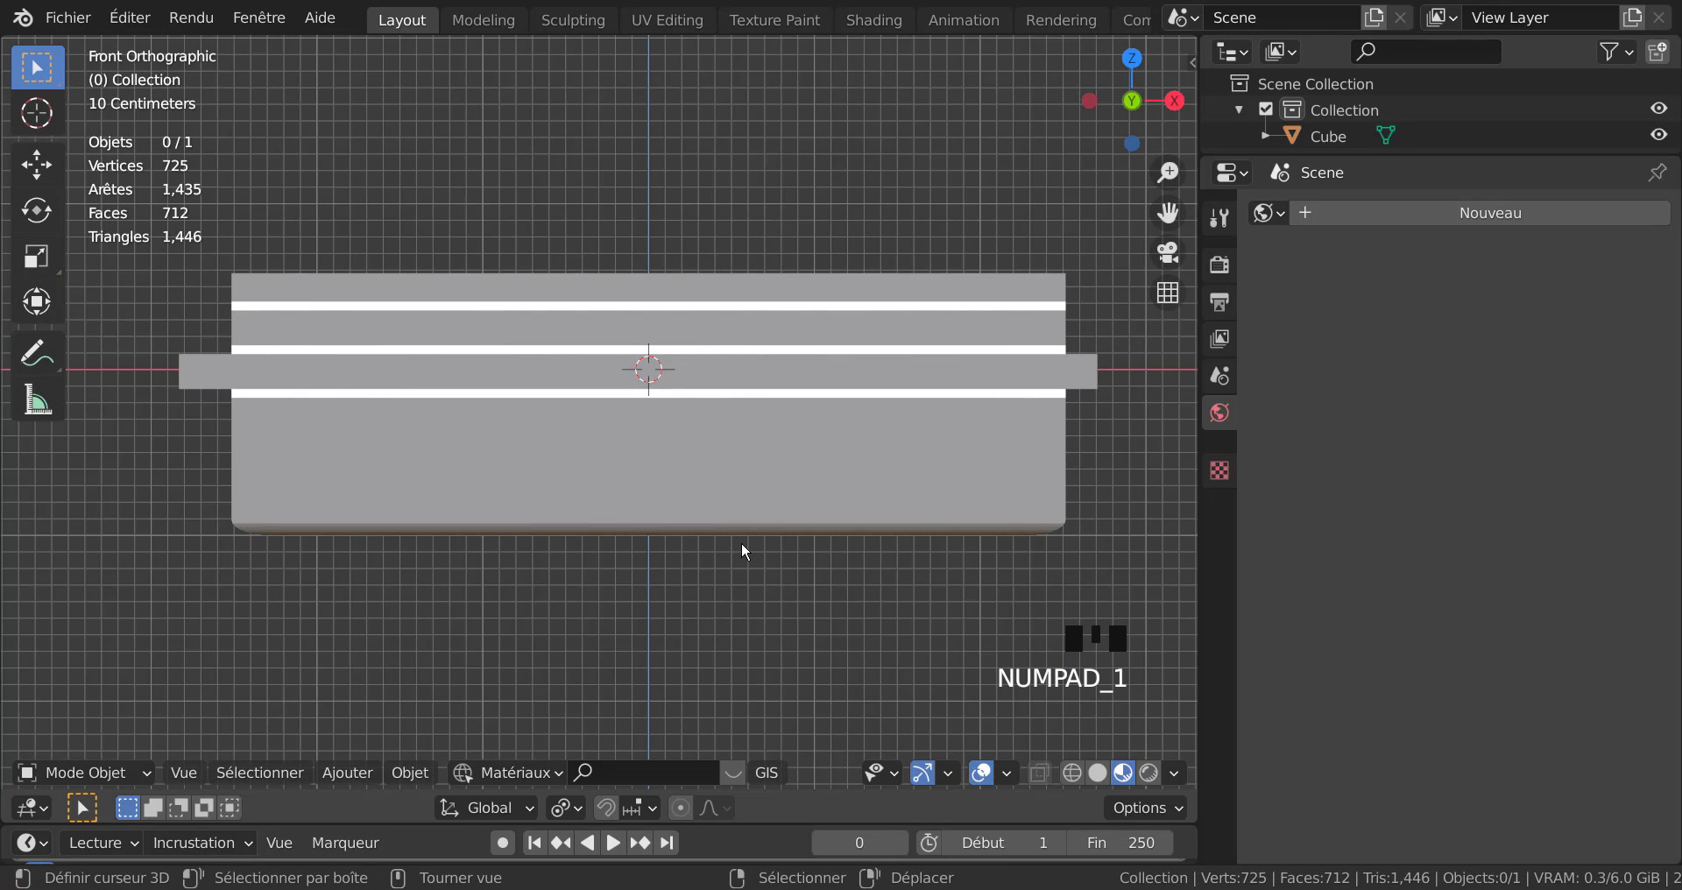
pyautogui.click(348, 772)
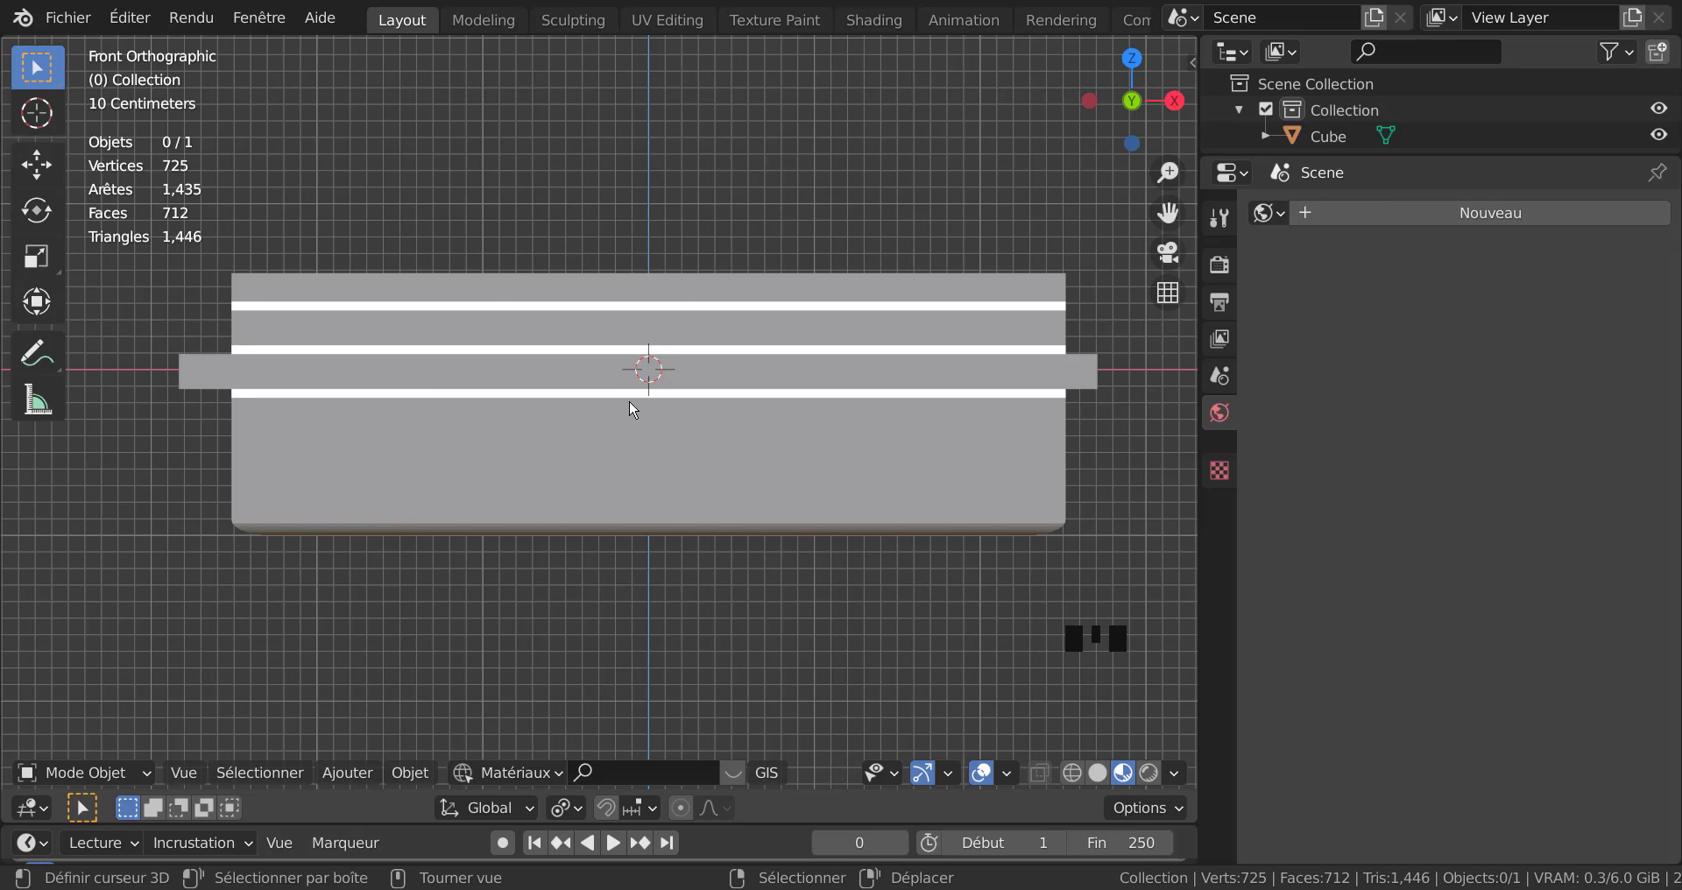
pyautogui.click(350, 779)
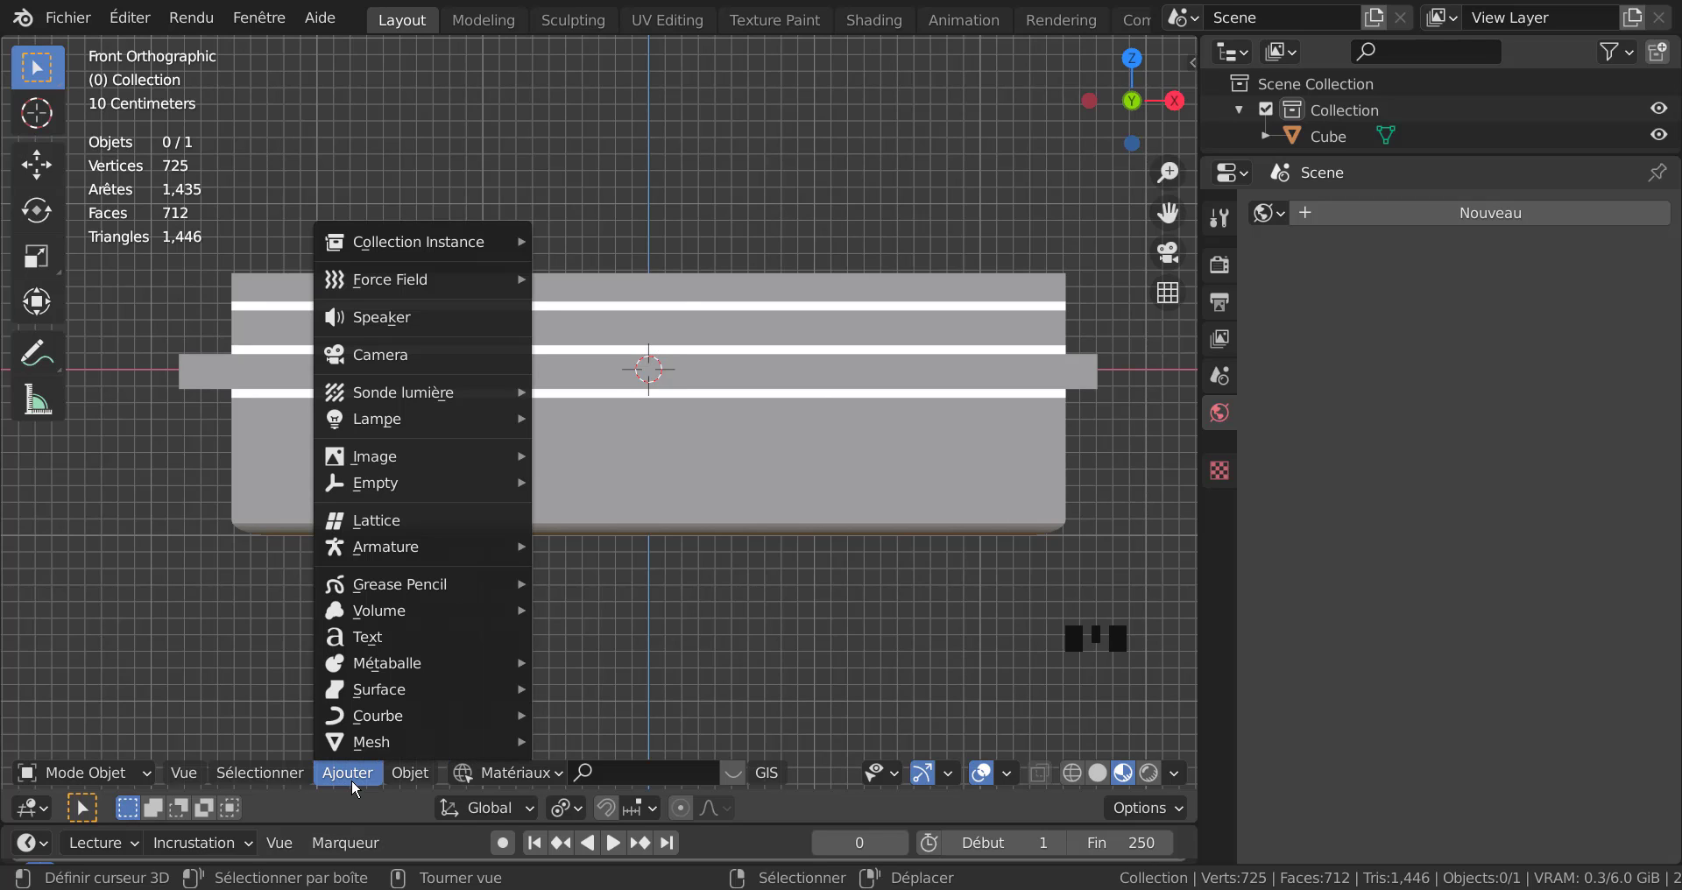
pyautogui.click(364, 354)
pyautogui.scroll(4, 740, 460)
pyautogui.moveTo(745, 464); pyautogui.dragTo(610, 527, button='middle')
pyautogui.scroll(-3, 611, 526)
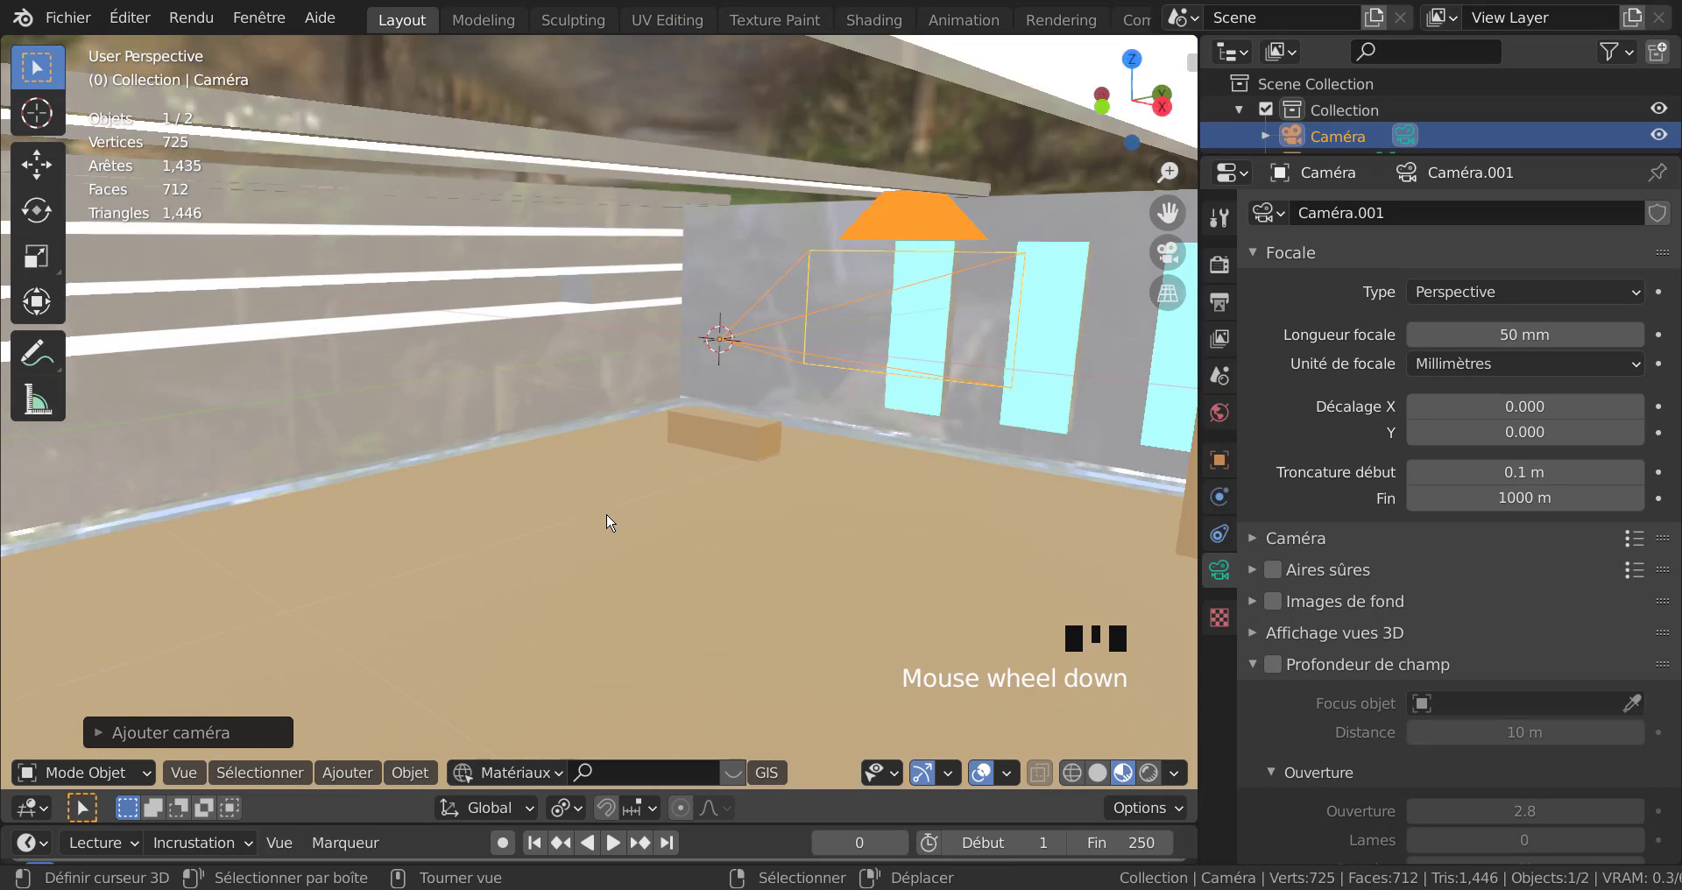
# Move the camera backward along the Y axis toward the front of the room, working from the top view.
pyautogui.press('KP_7')
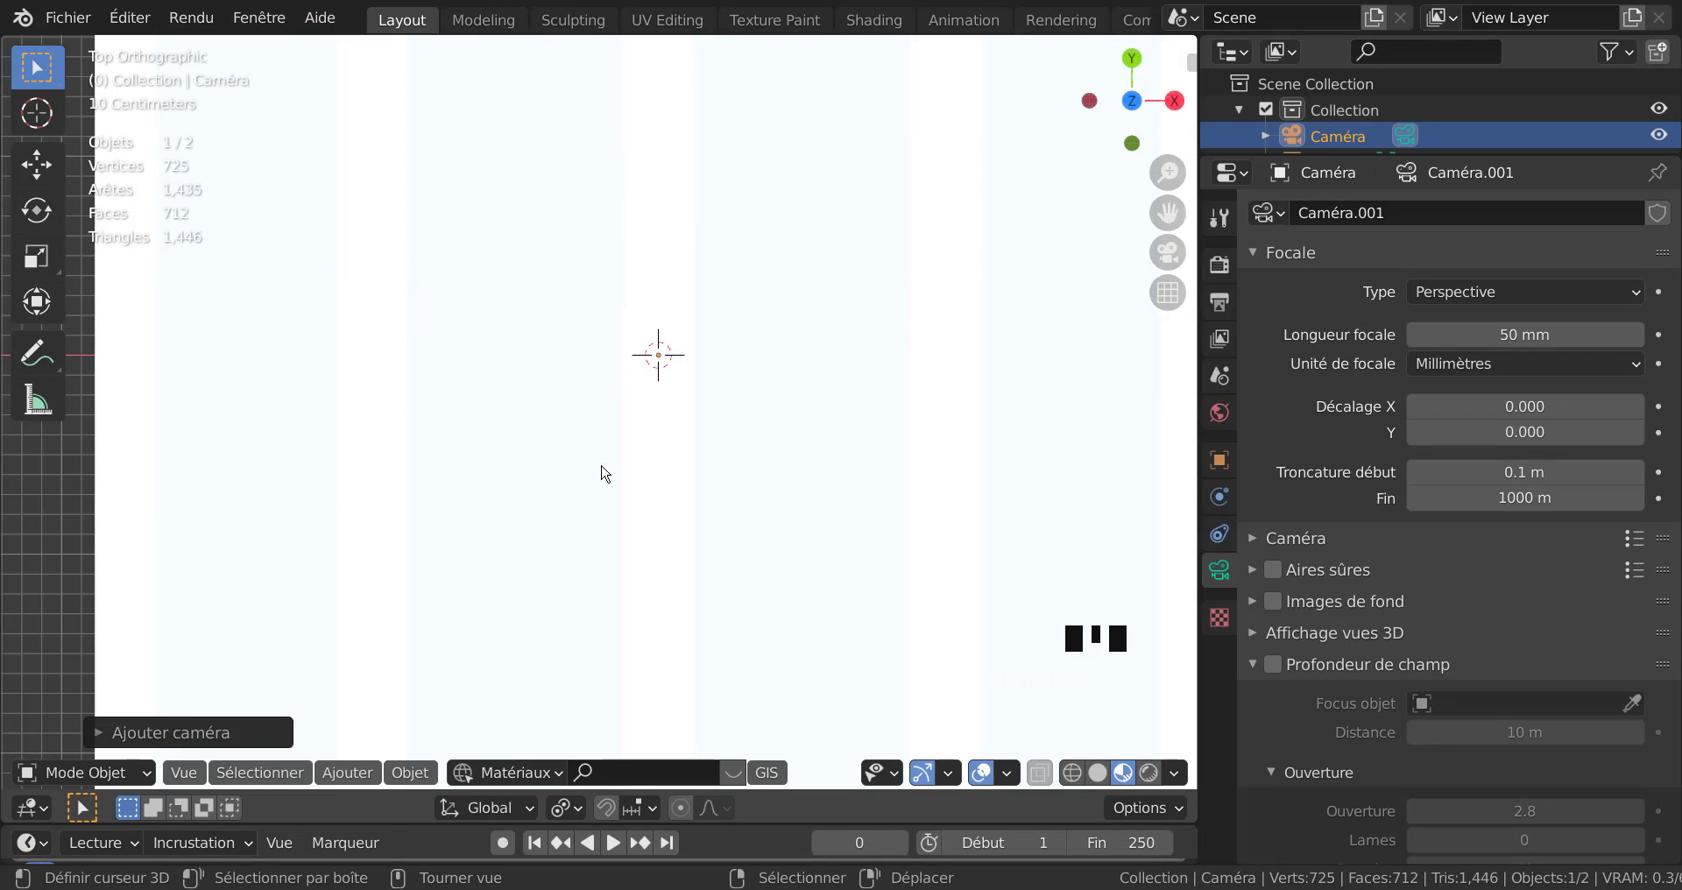
pyautogui.scroll(-6, 600, 473)
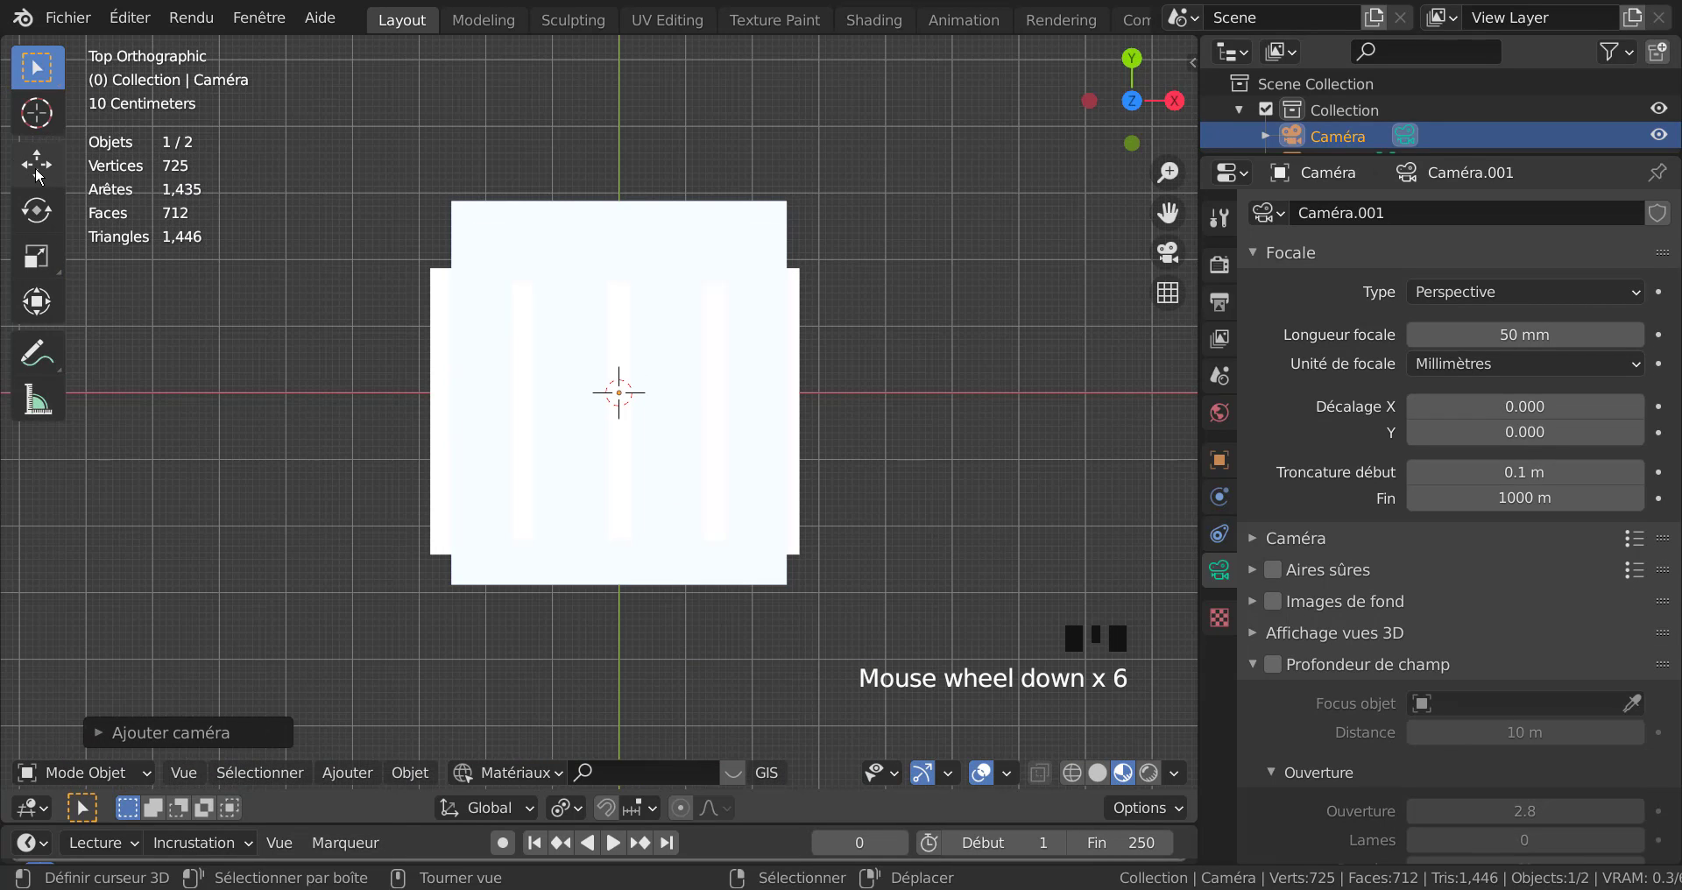
pyautogui.click(37, 174)
pyautogui.moveTo(619, 261); pyautogui.dragTo(724, 390)
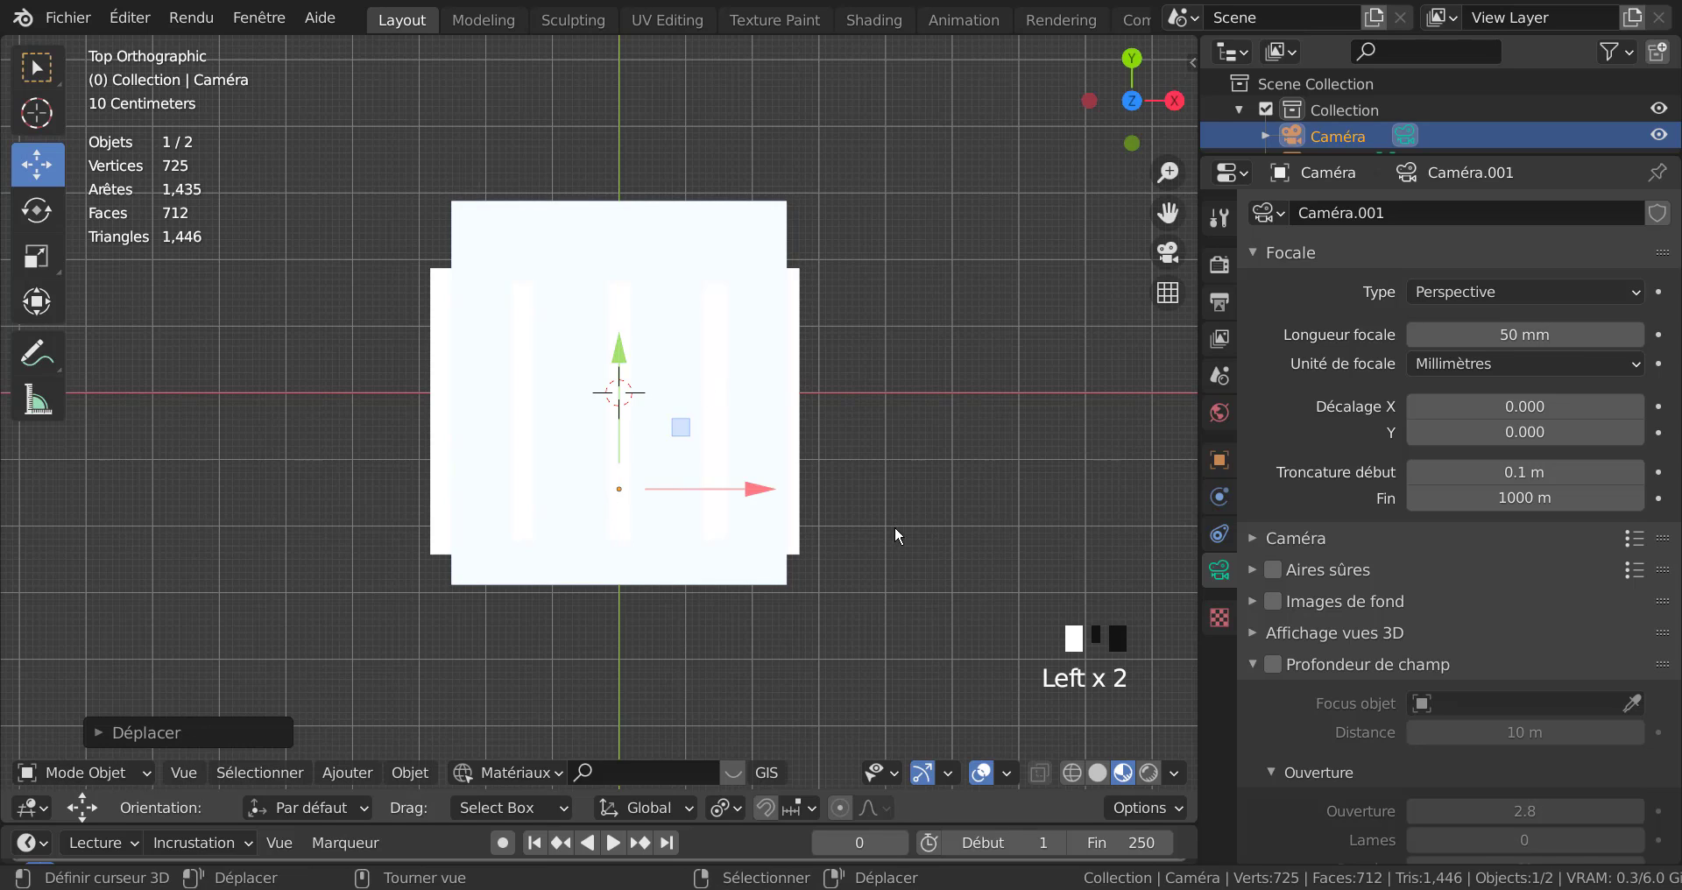
# Look through the camera and examine how it frames the back wall with its three cyan panels.
pyautogui.moveTo(894, 529); pyautogui.dragTo(838, 355, button='middle')
pyautogui.scroll(6, 687, 590)
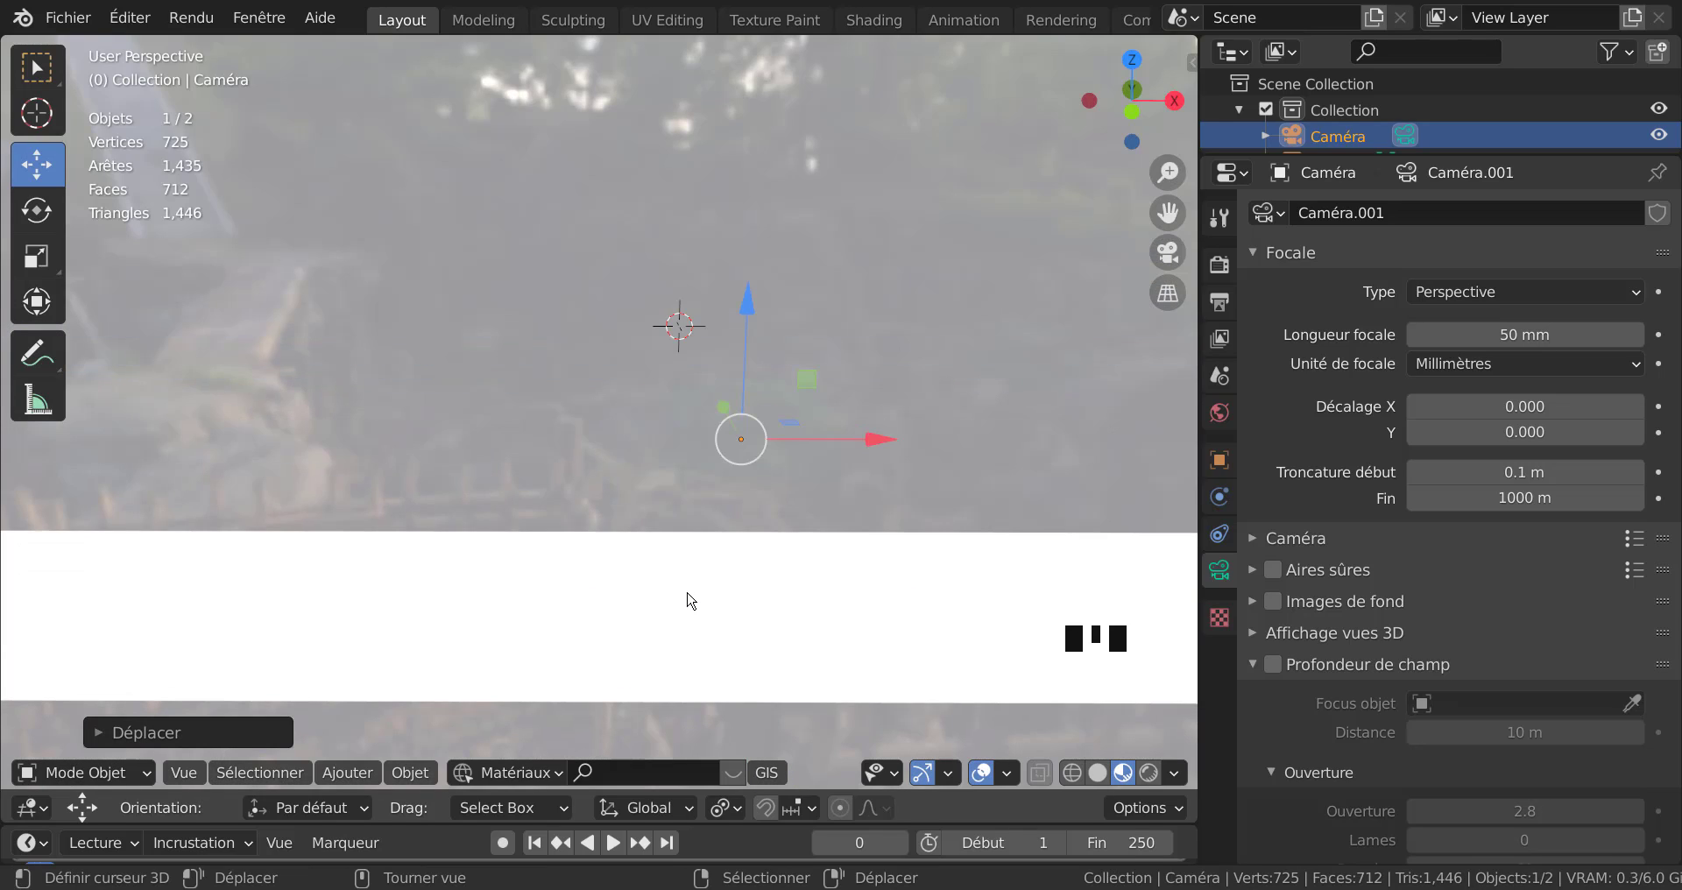
pyautogui.scroll(-3, 687, 599)
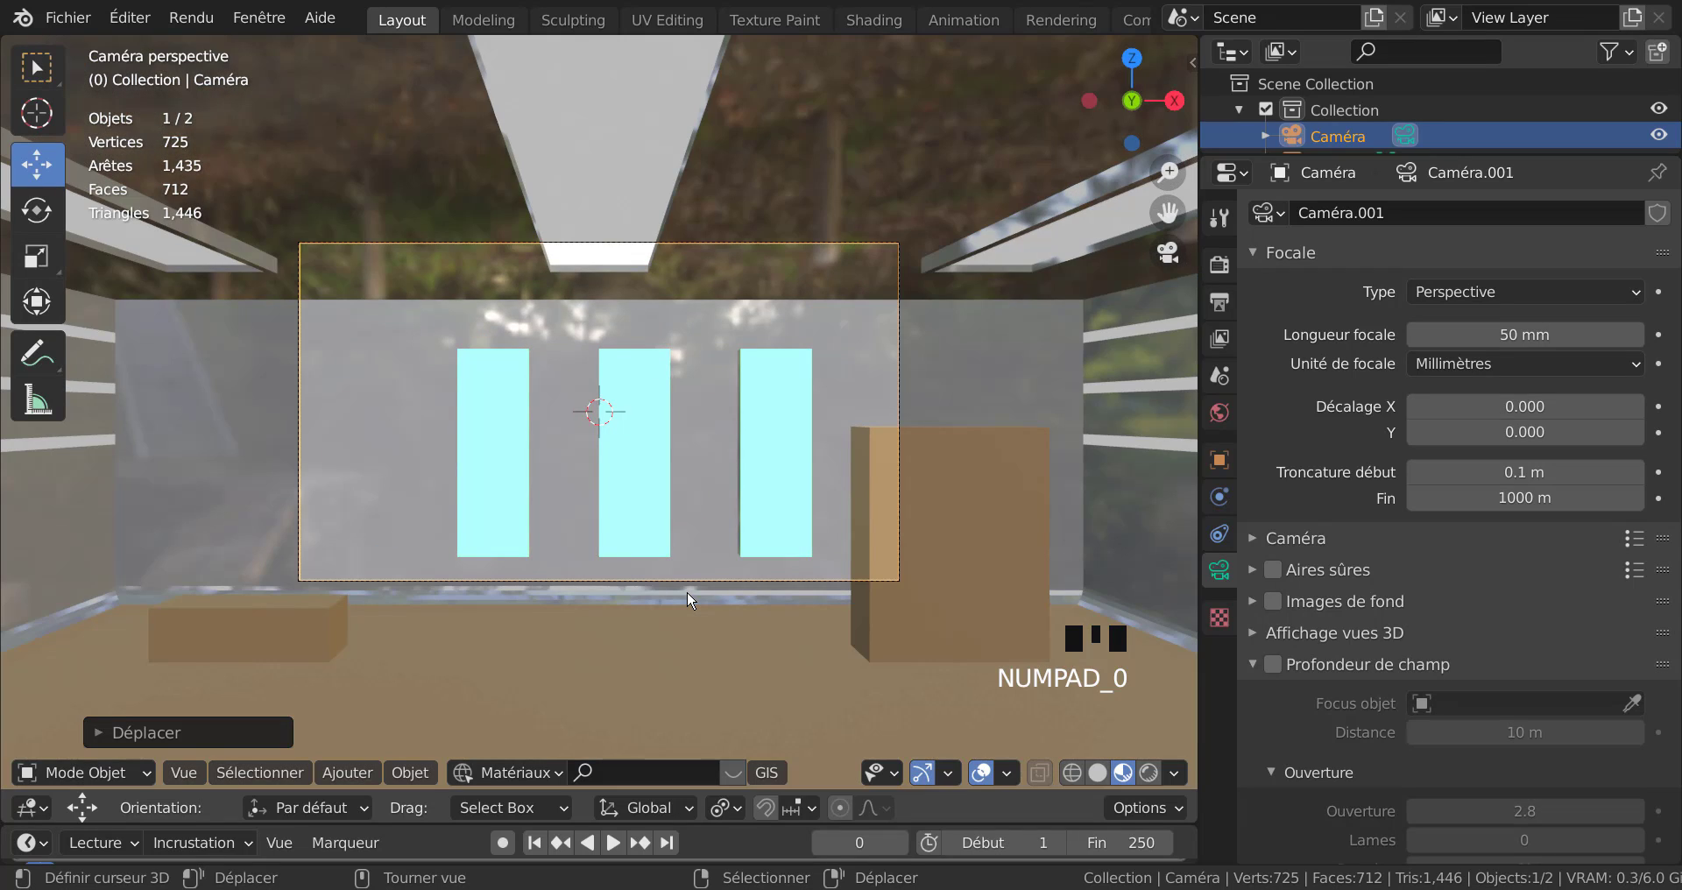
pyautogui.scroll(-1, 783, 451)
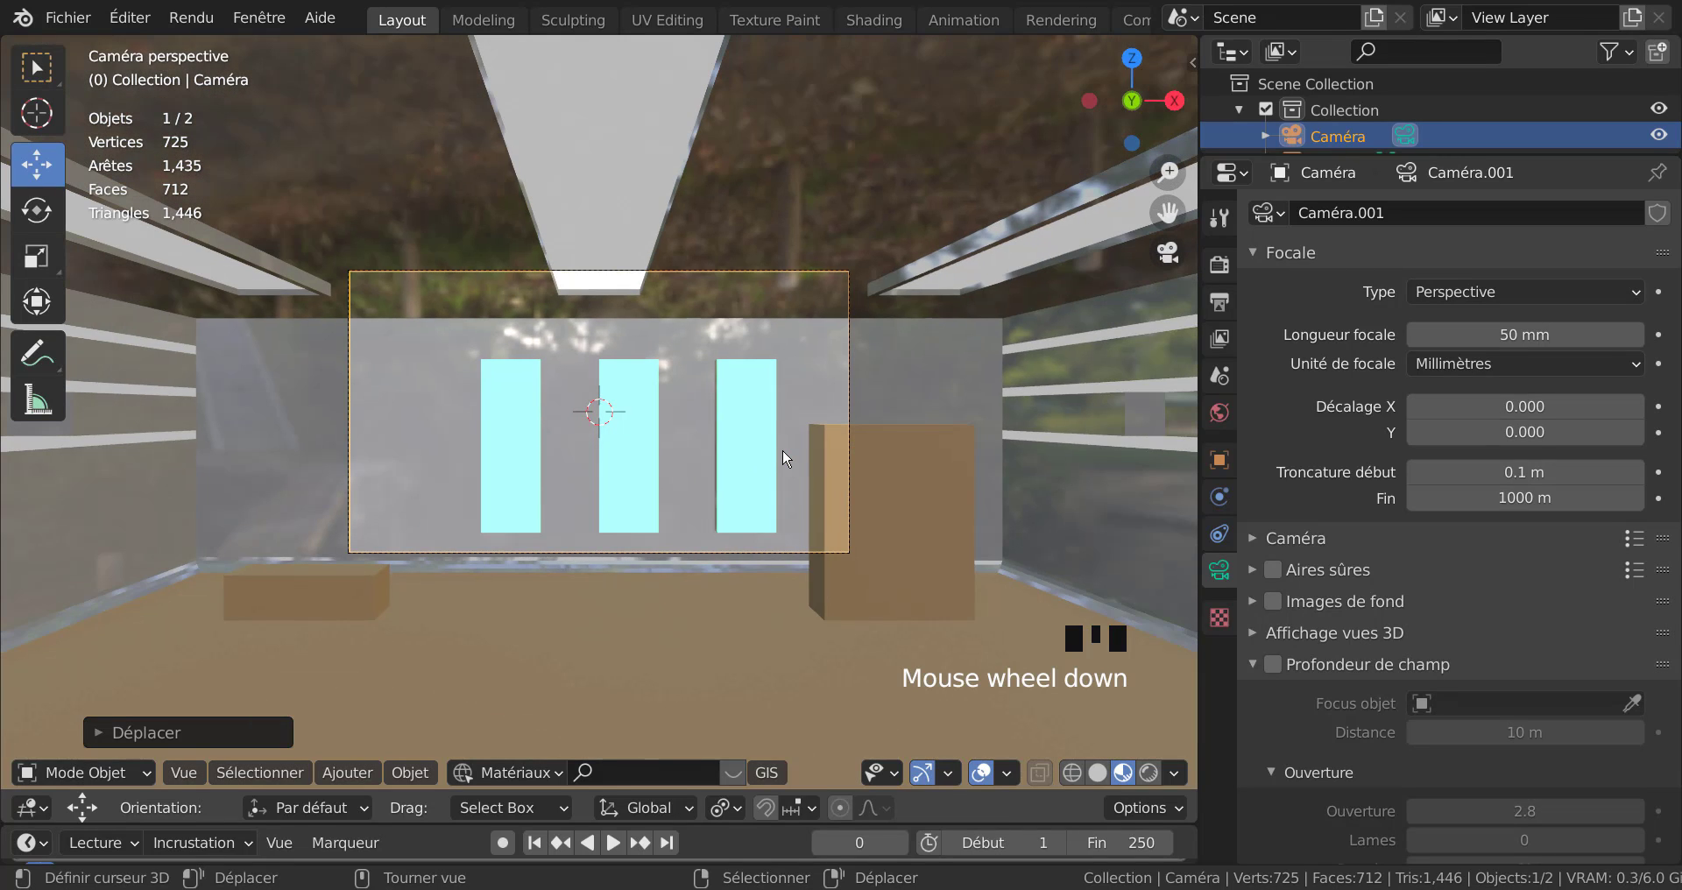
pyautogui.scroll(-2, 781, 449)
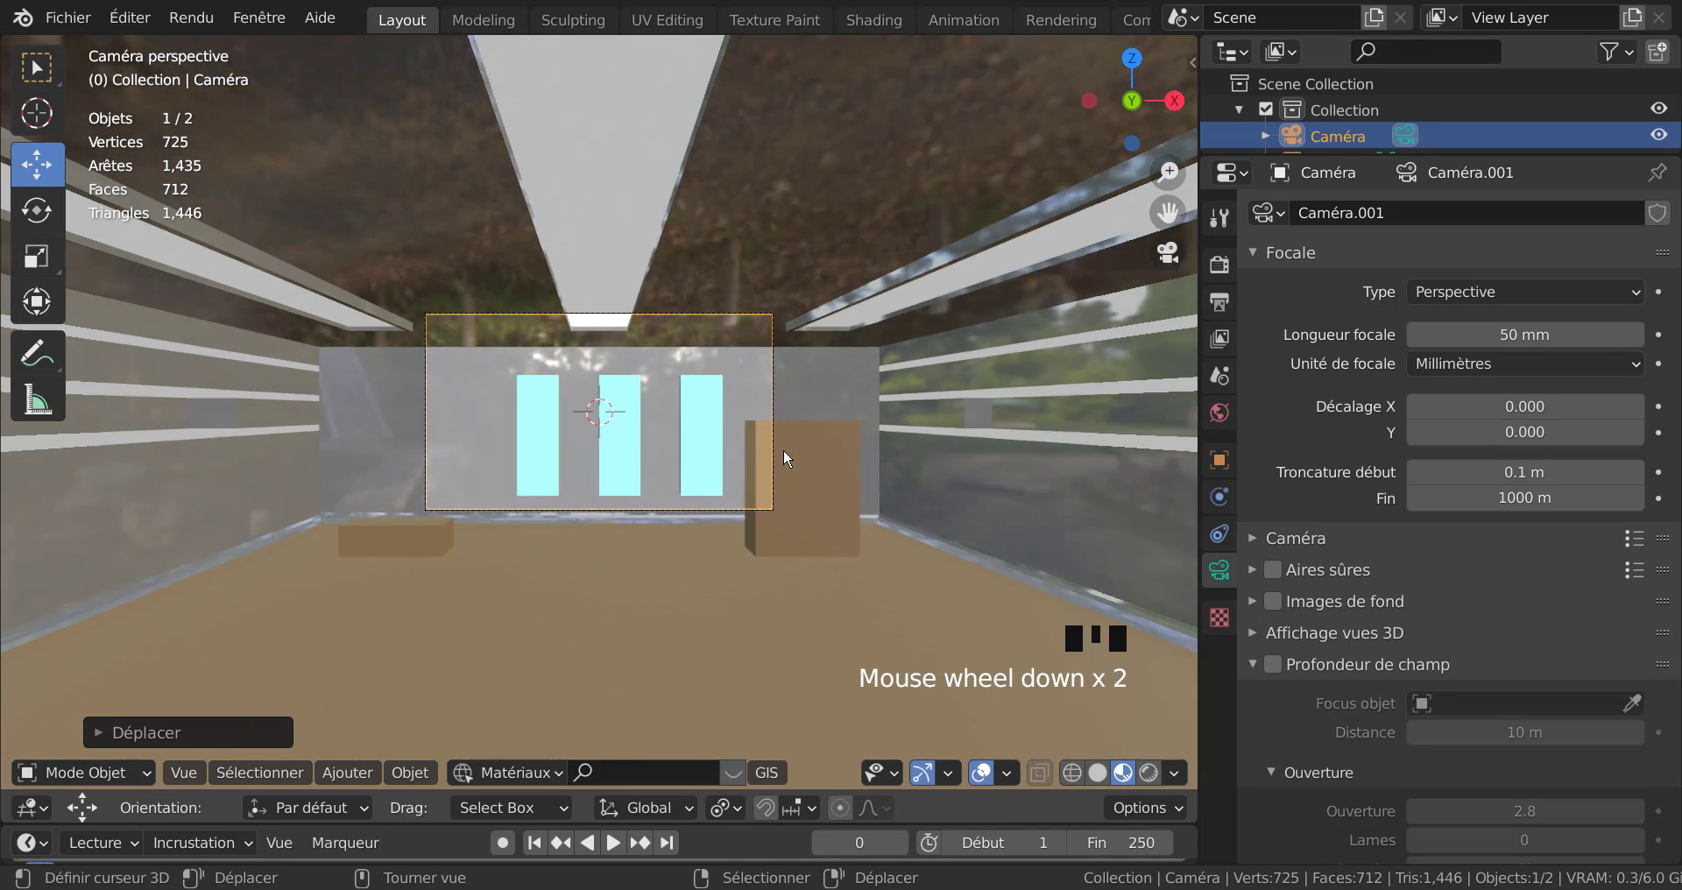
pyautogui.scroll(2, 783, 448)
pyautogui.scroll(6, 783, 452)
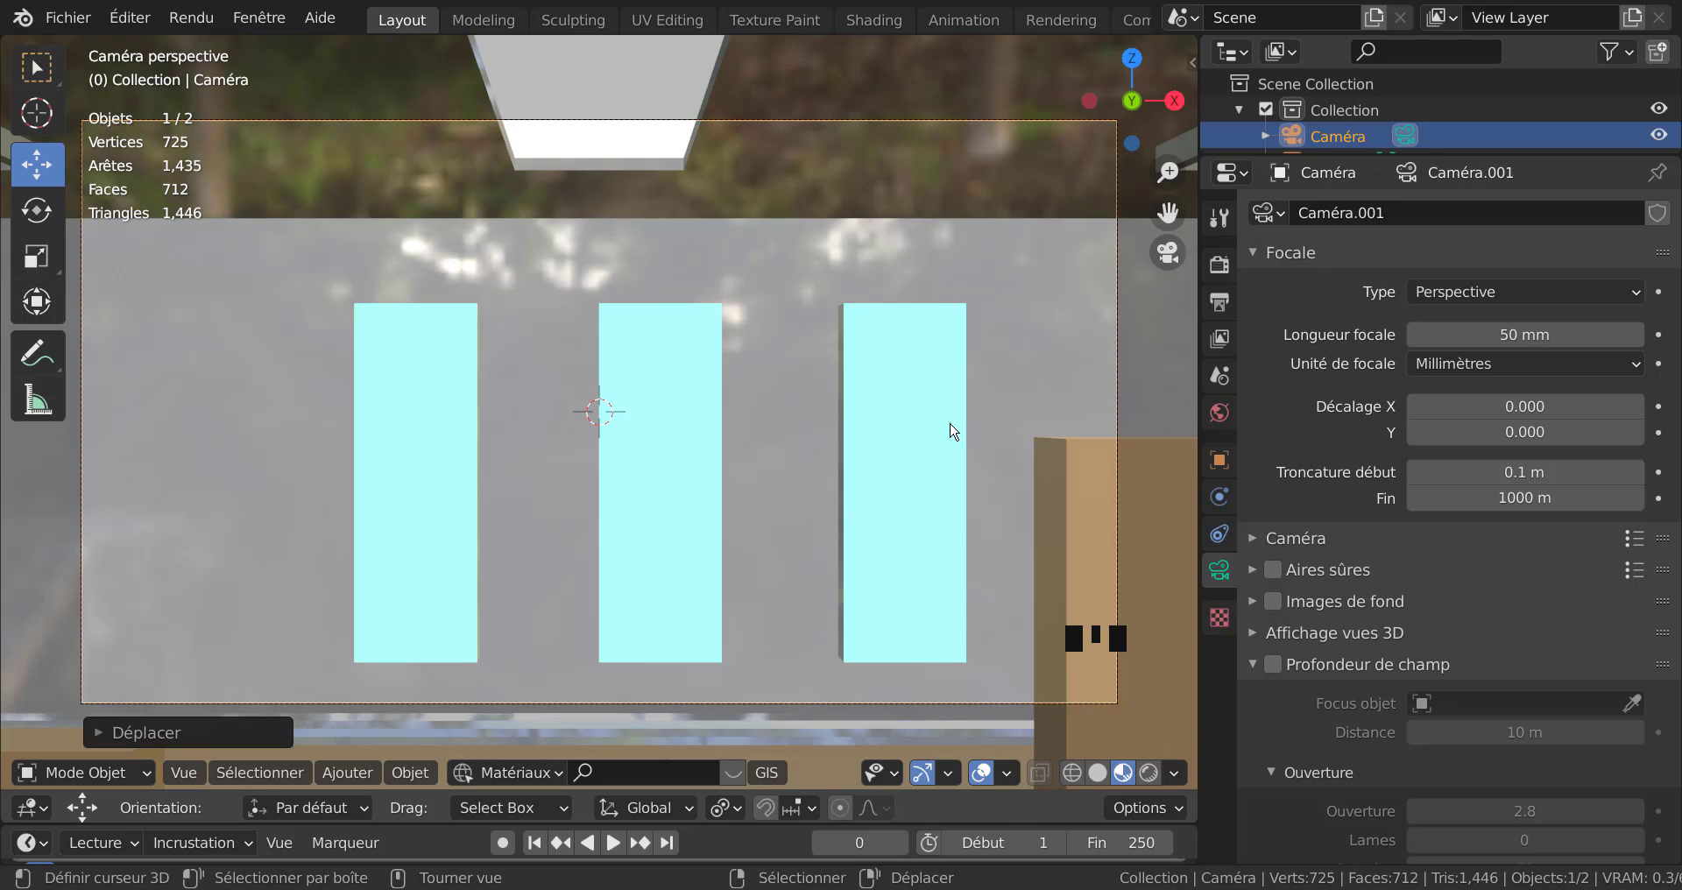
# Set the output resolution to 3840 × 2160 px by doubling both the X and Y values.
pyautogui.click(1217, 273)
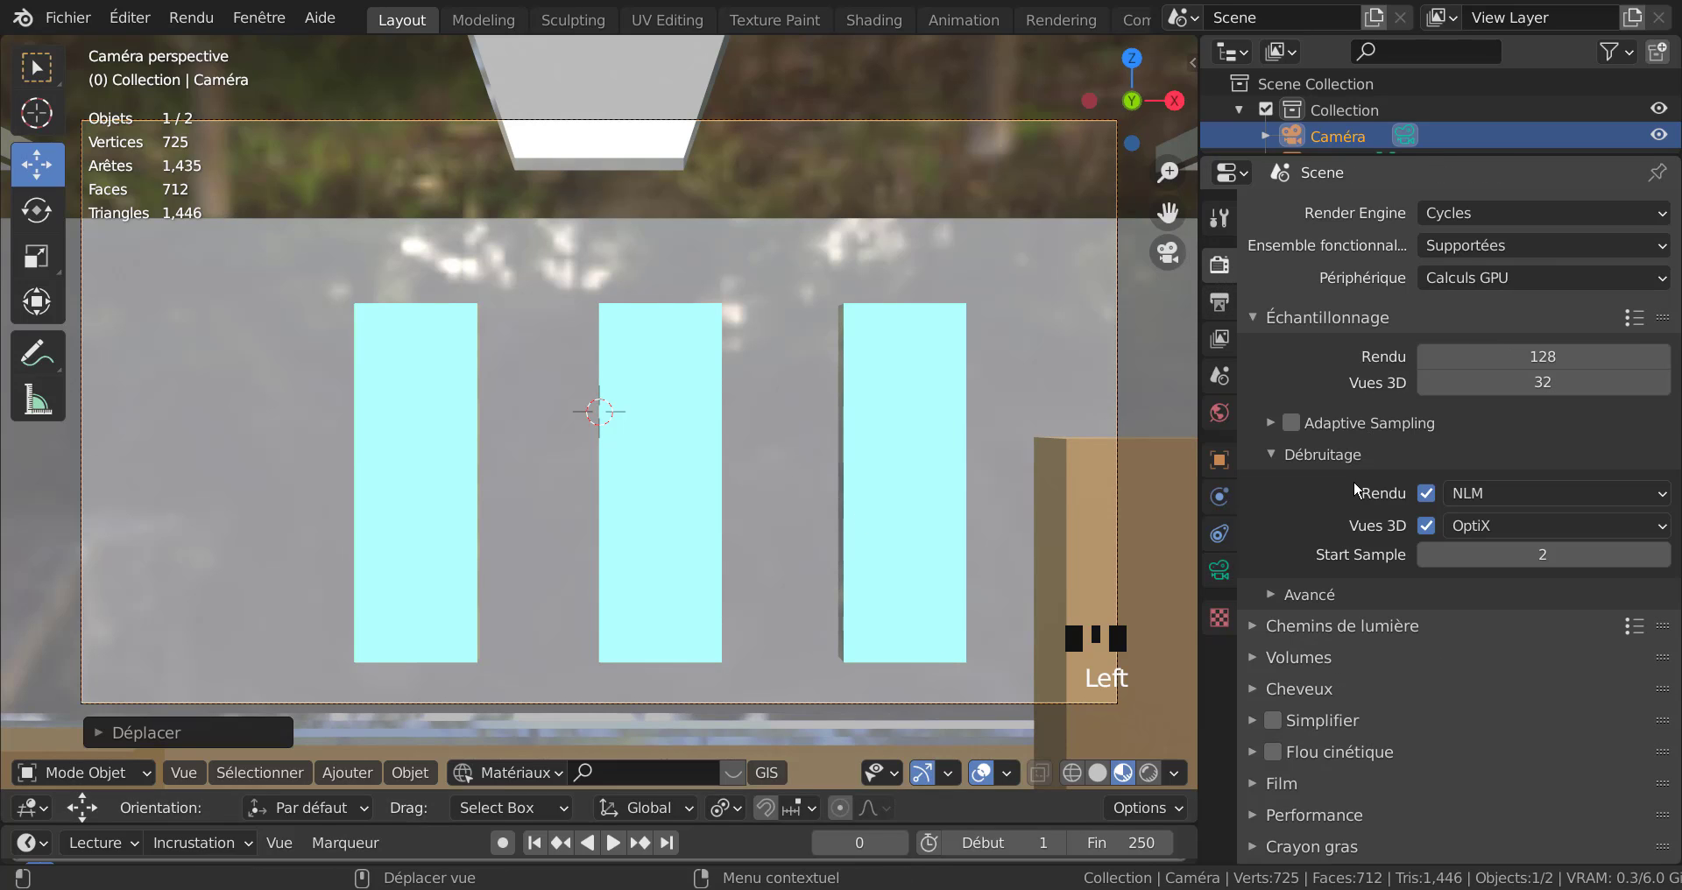
pyautogui.click(1219, 299)
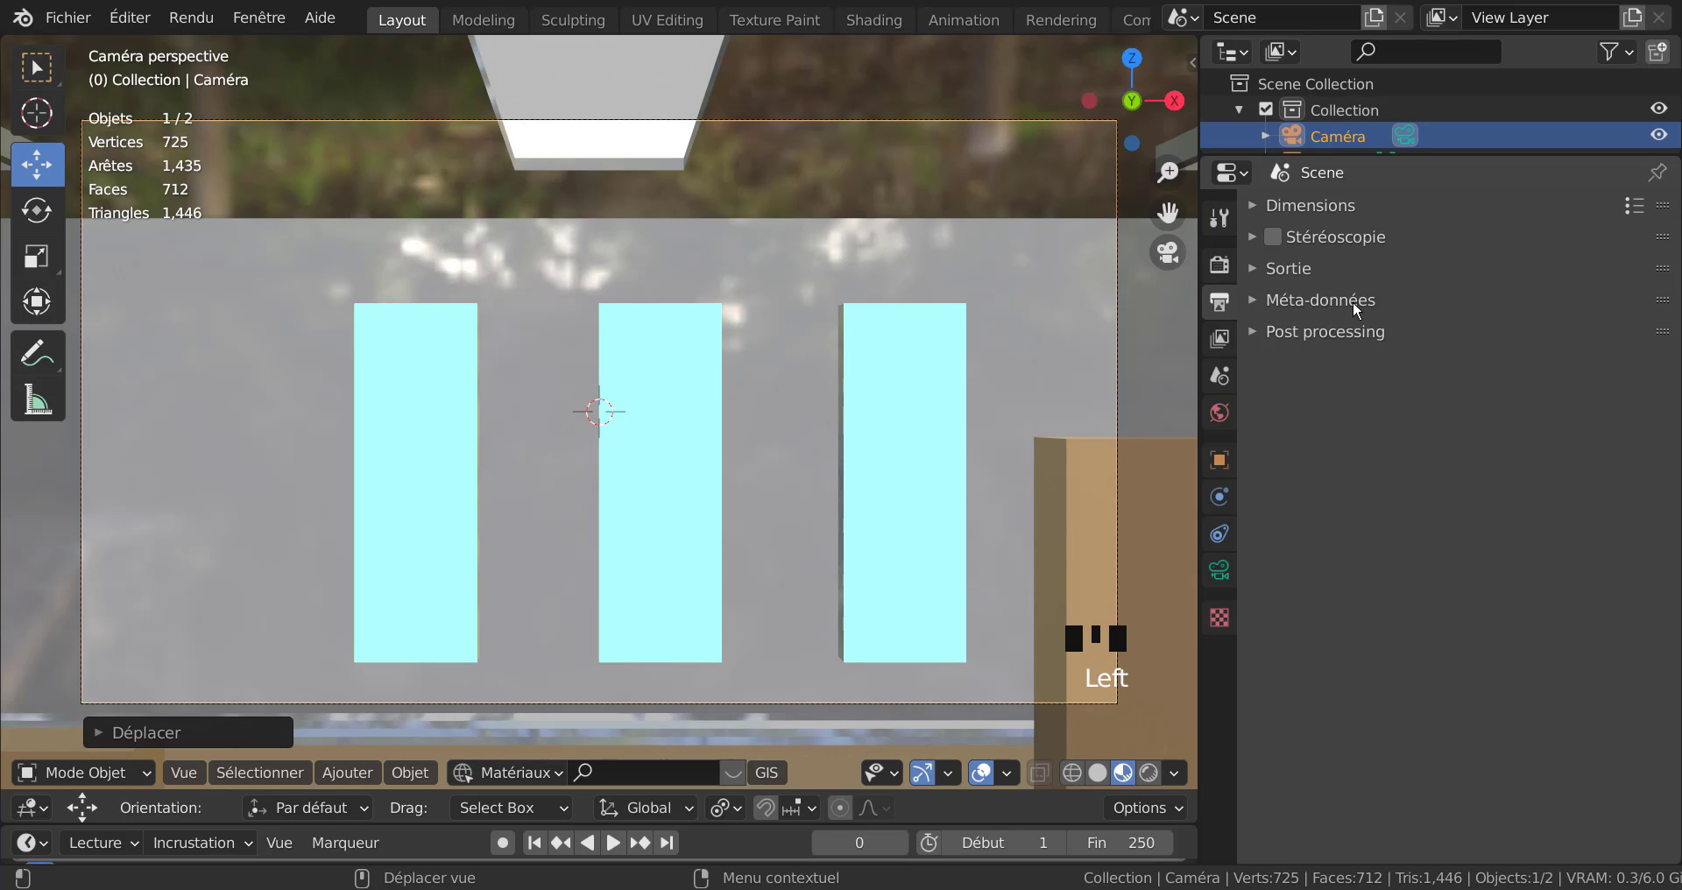
pyautogui.click(1254, 202)
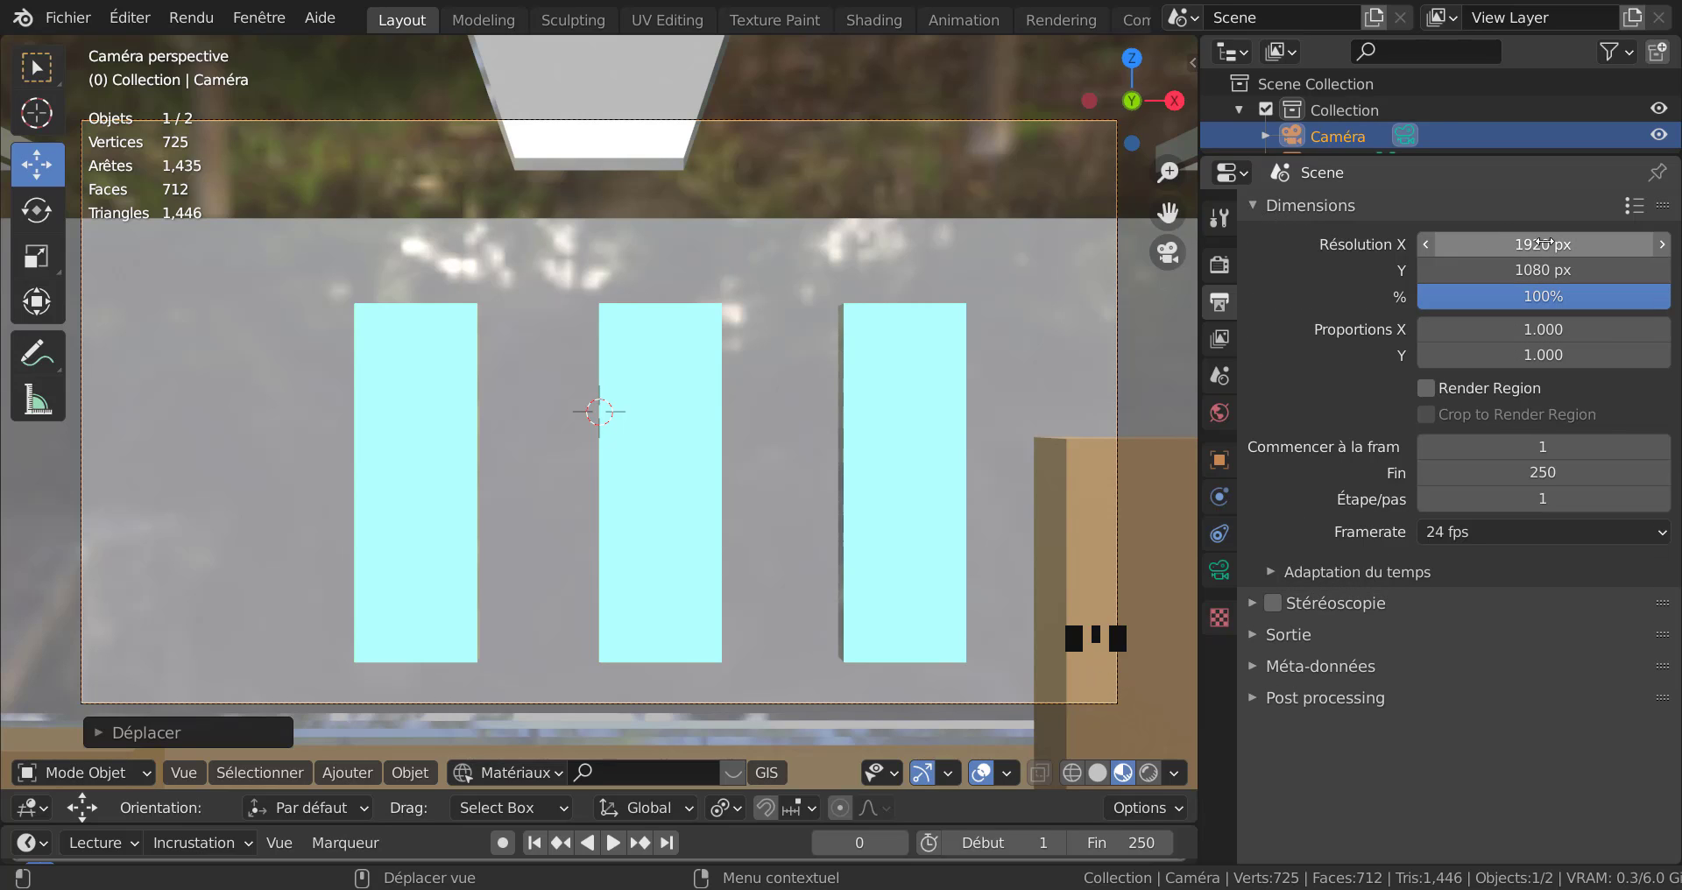
pyautogui.click(1502, 245)
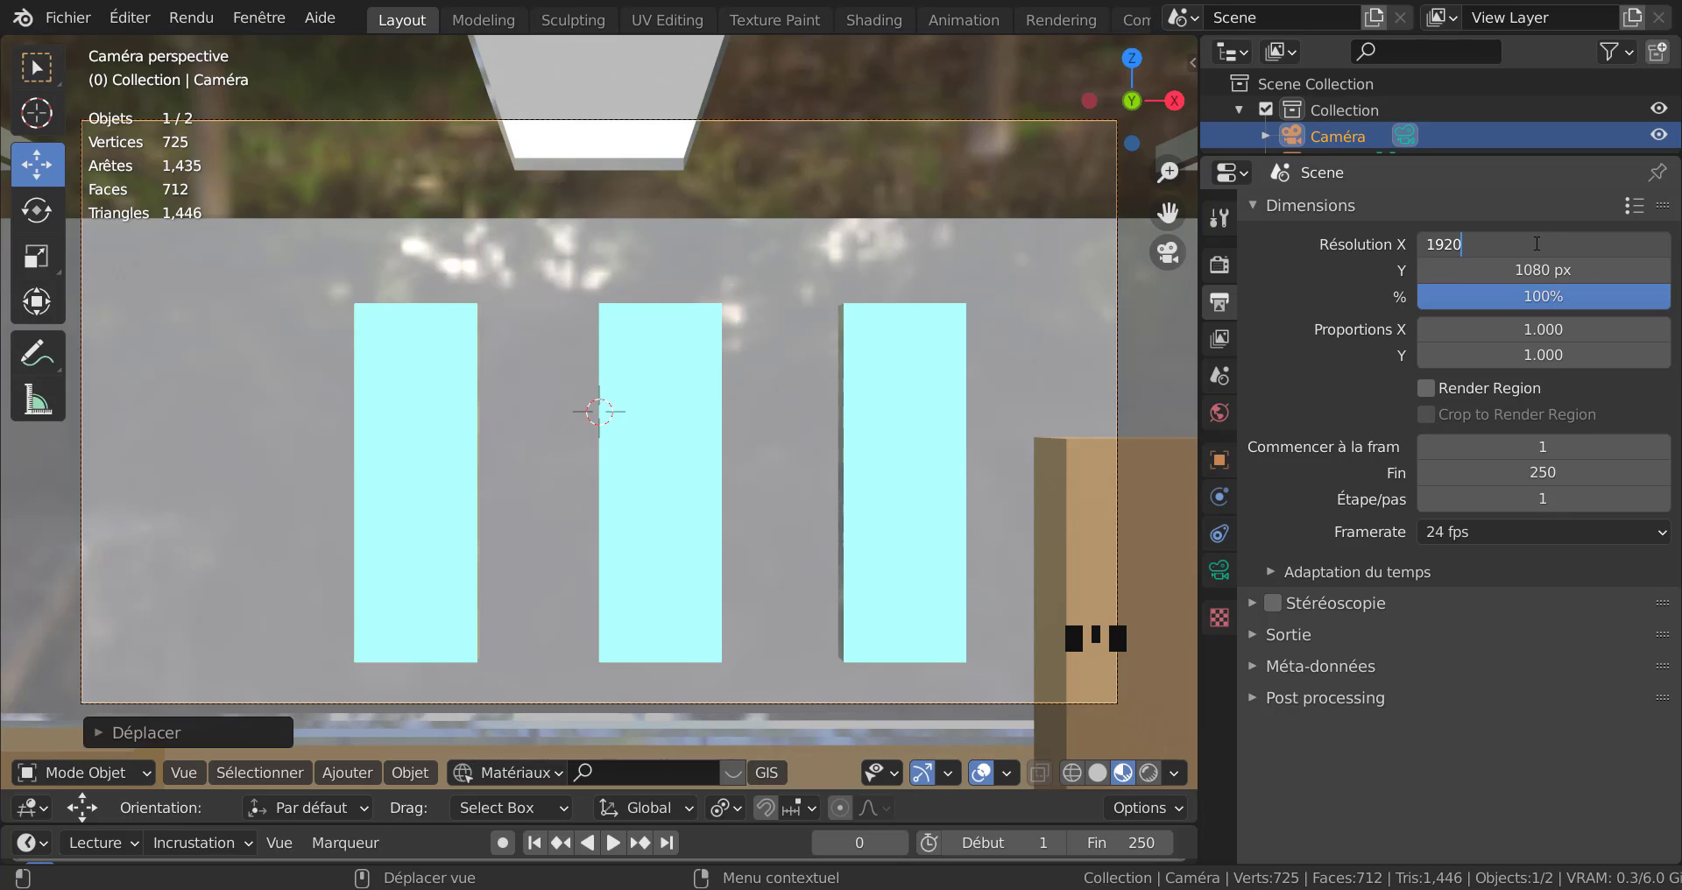
pyautogui.write('*2')
pyautogui.click(1553, 272)
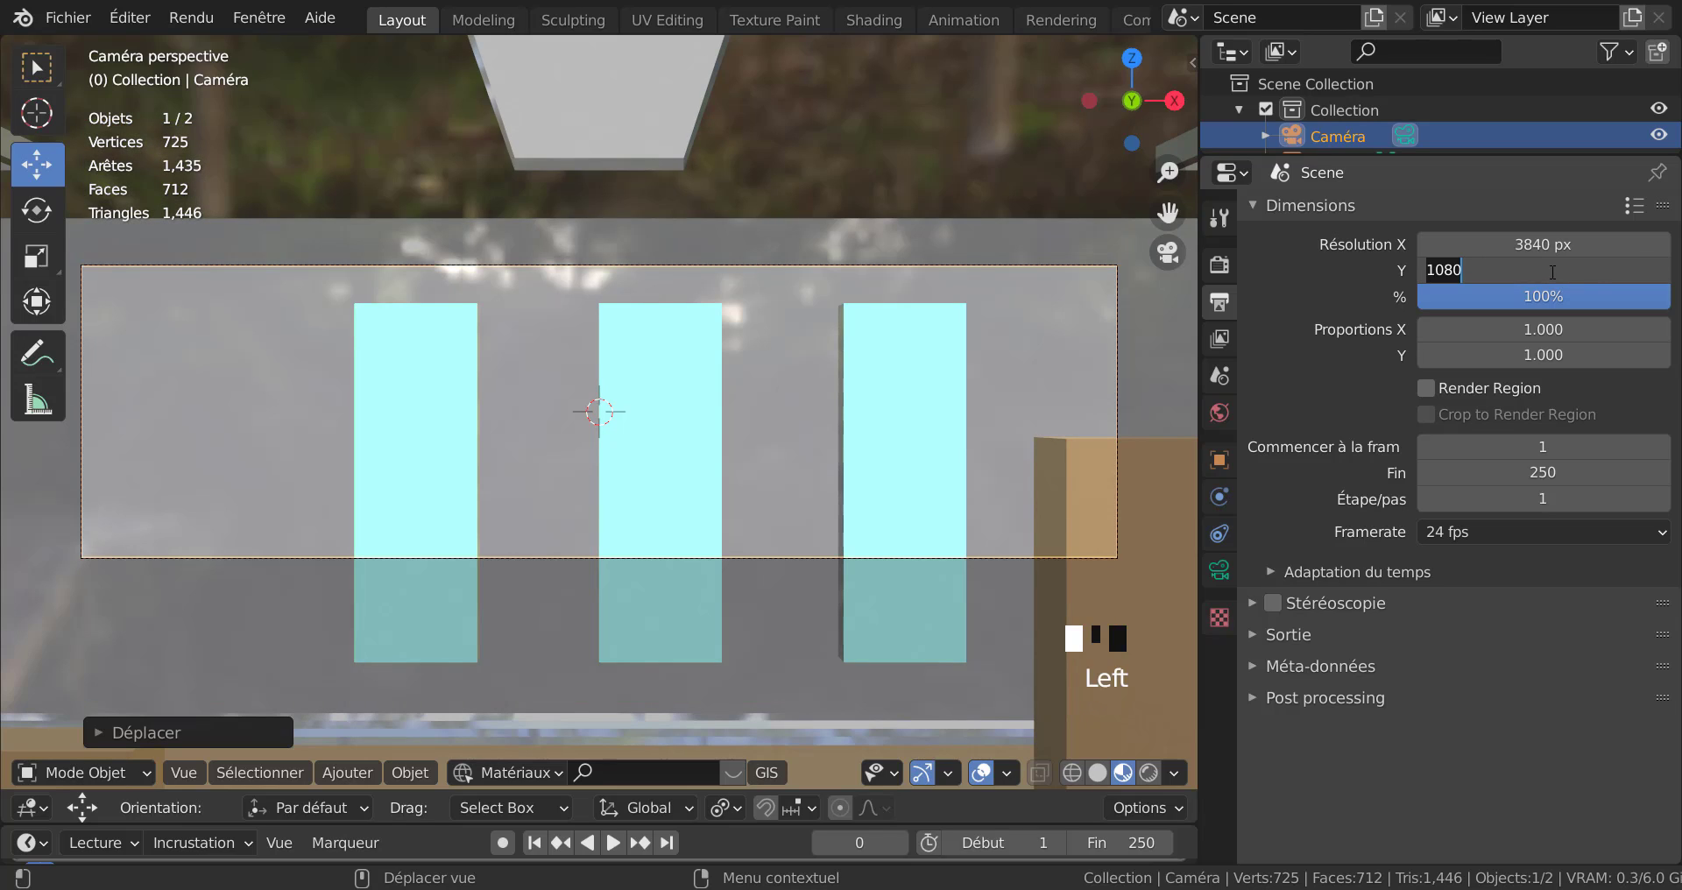
pyautogui.click(1555, 278)
pyautogui.write('*2')
pyautogui.press('Return')
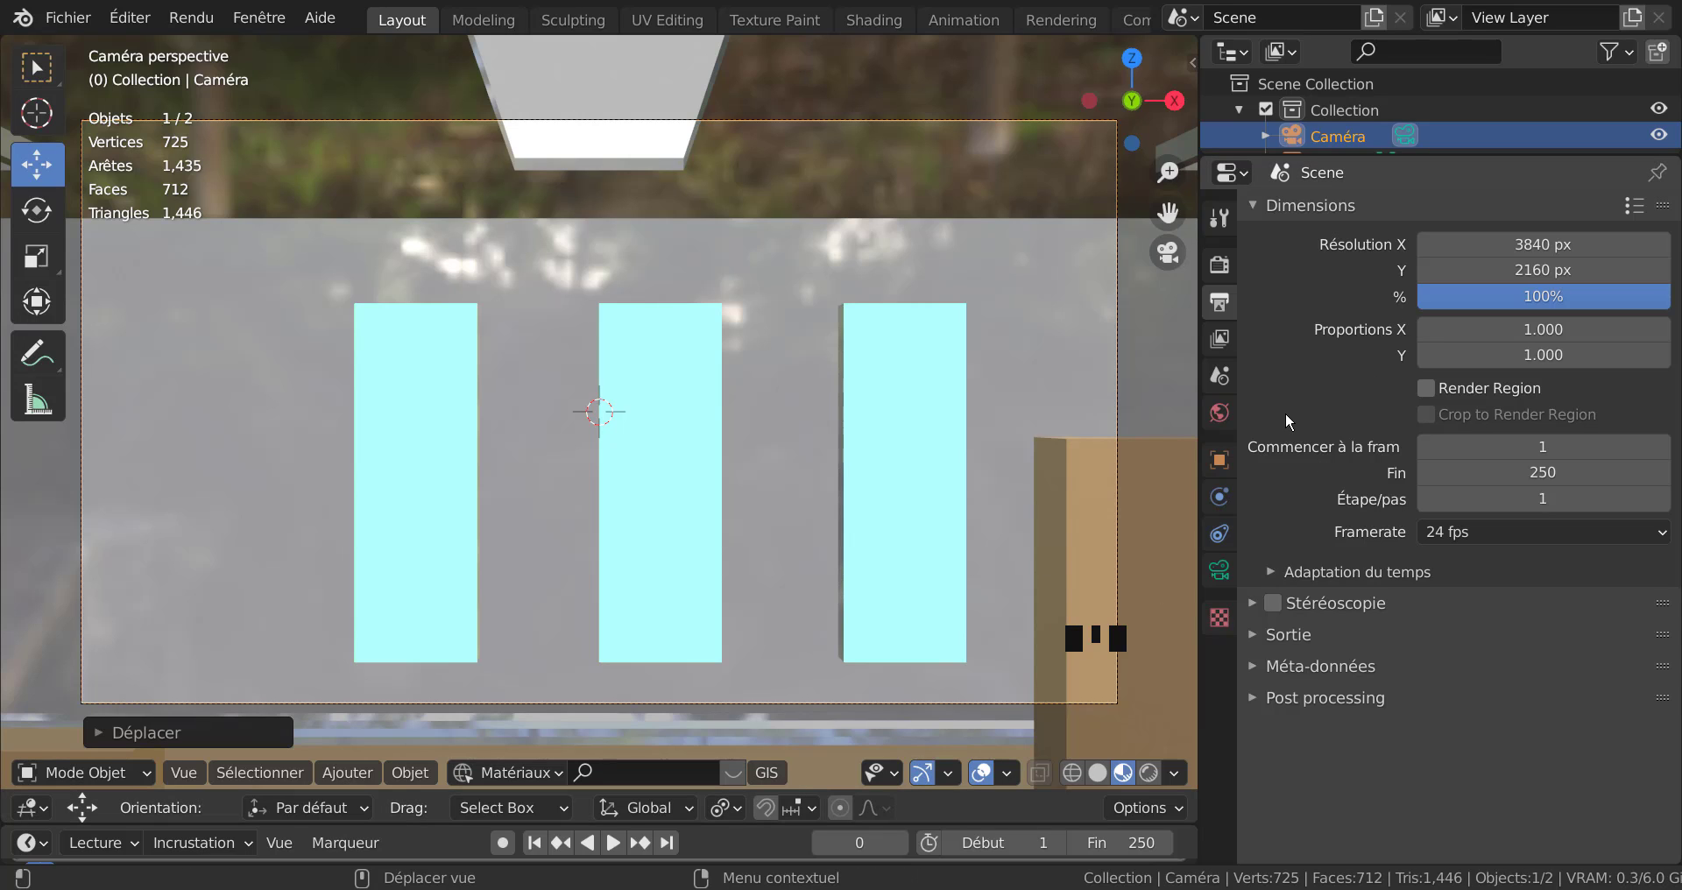
pyautogui.scroll(-3, 801, 482)
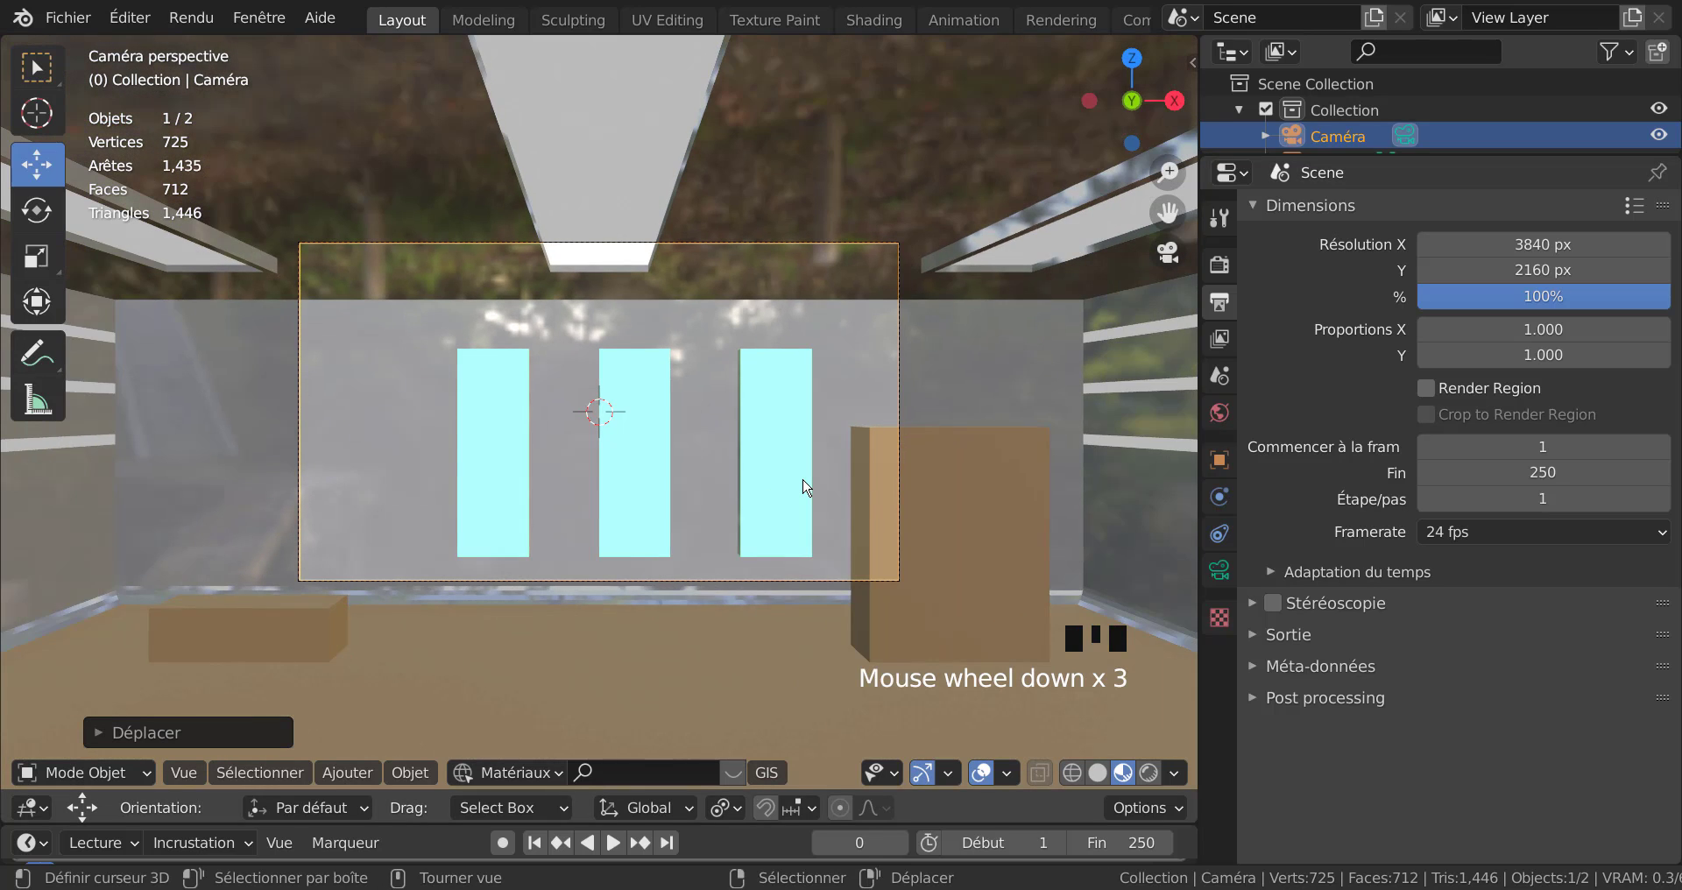
pyautogui.scroll(1, 806, 488)
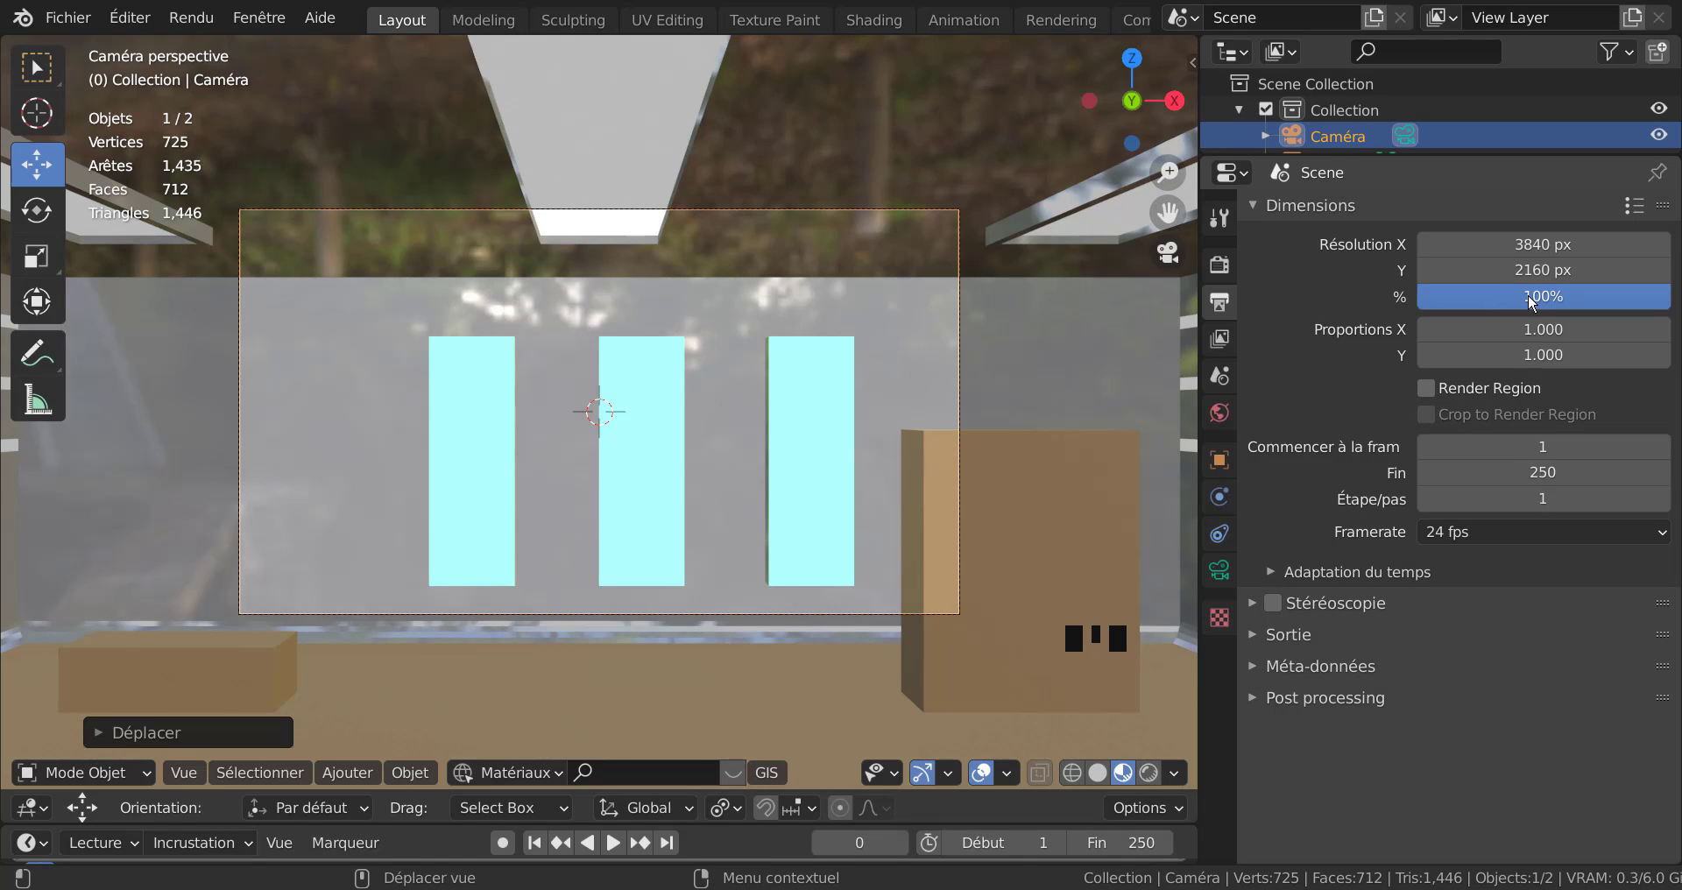
# Review the Cycles render settings, including sampling and denoising.
pyautogui.click(1221, 271)
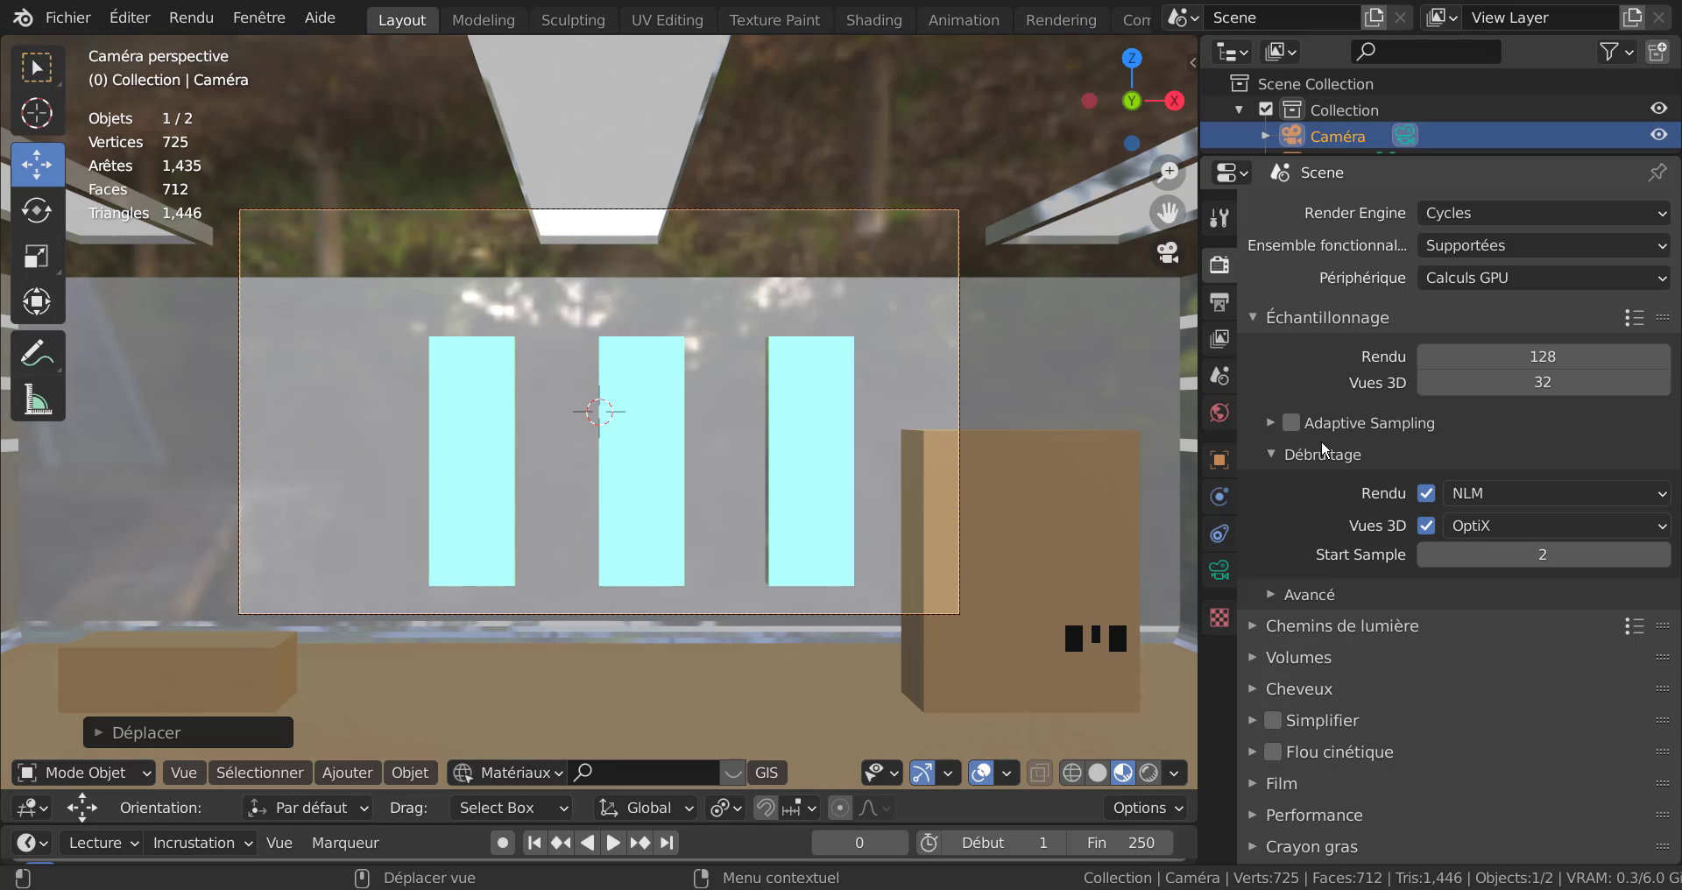
pyautogui.scroll(-3, 1317, 526)
pyautogui.scroll(3, 1316, 525)
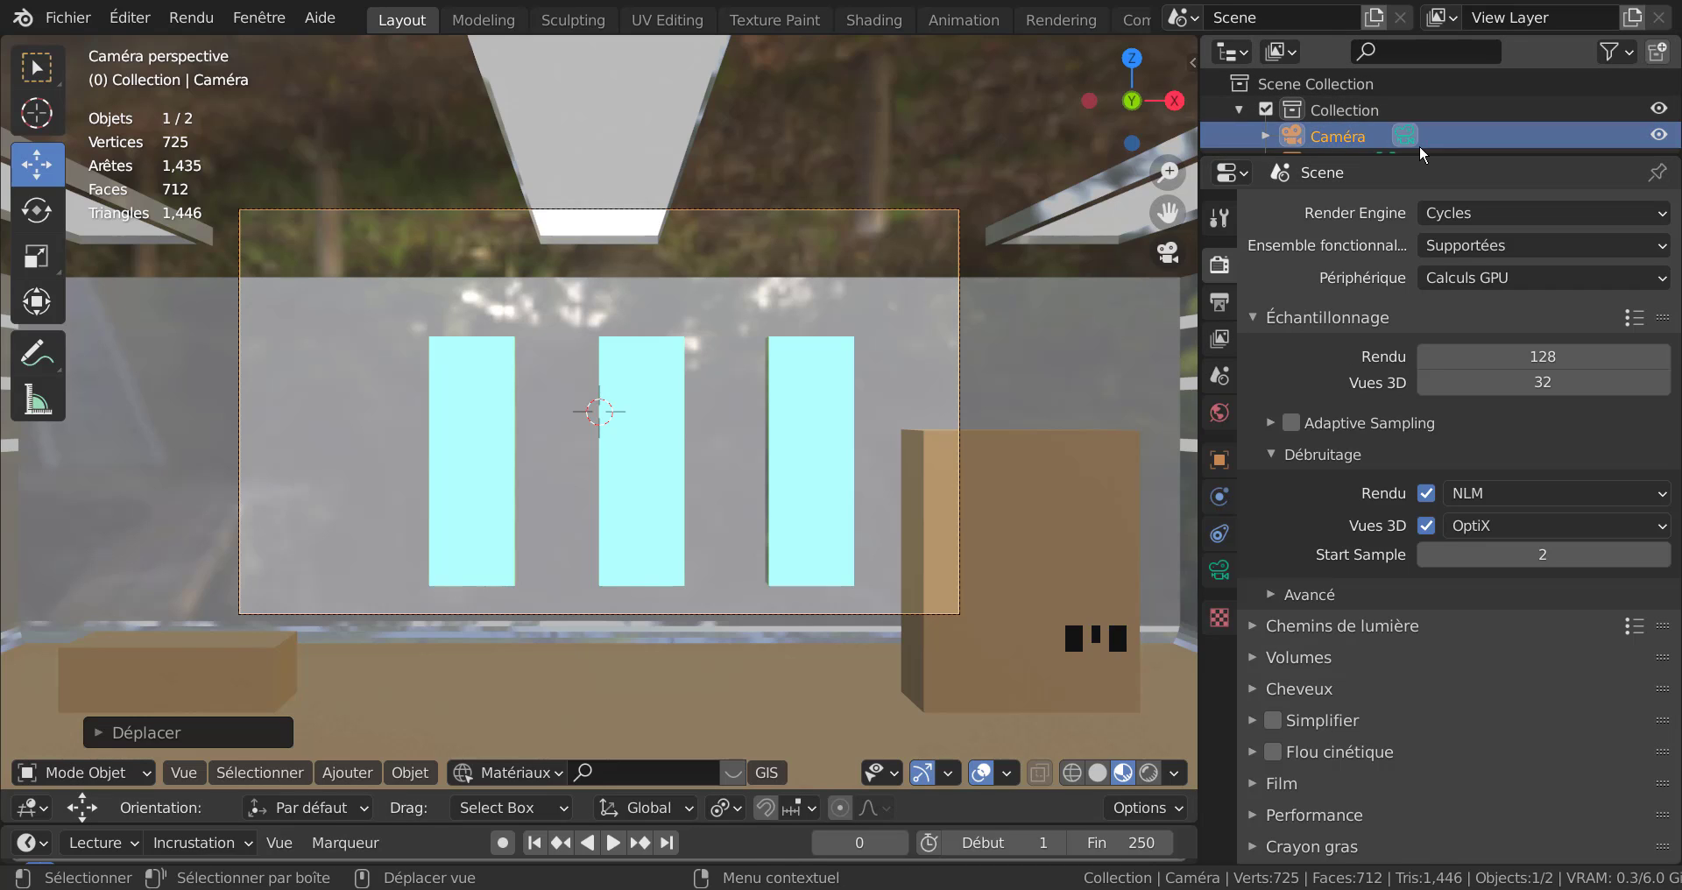
# Set the camera's lens type to Panoramique and its panorama type to Équirectangulaire.
pyautogui.moveTo(1440, 151); pyautogui.dragTo(1456, 390)
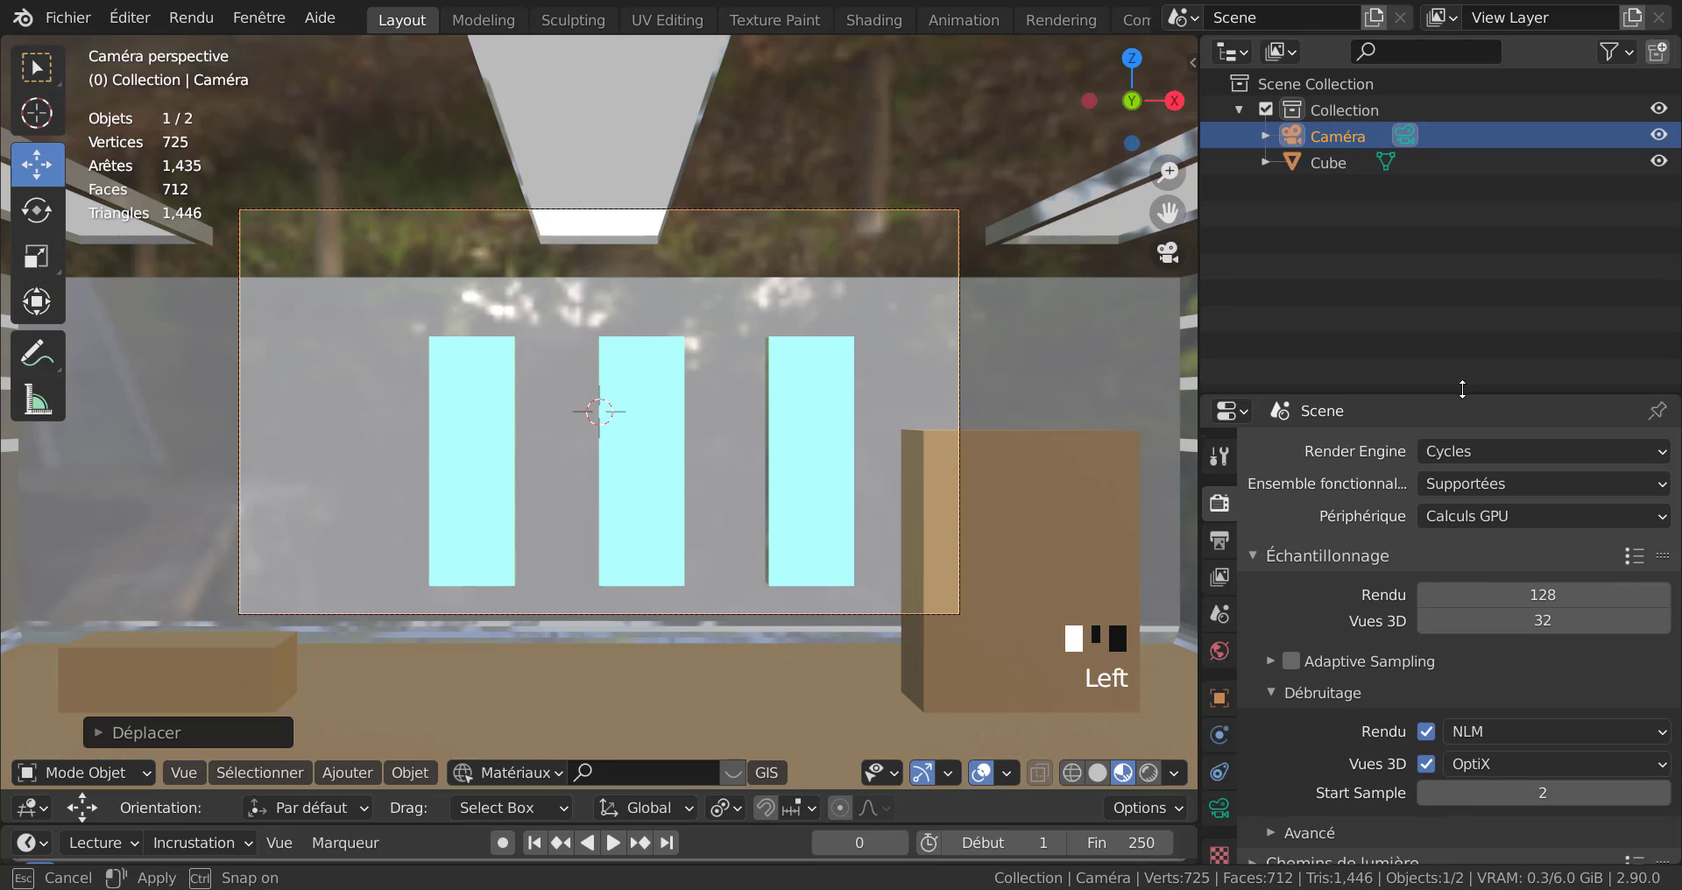
pyautogui.click(1285, 133)
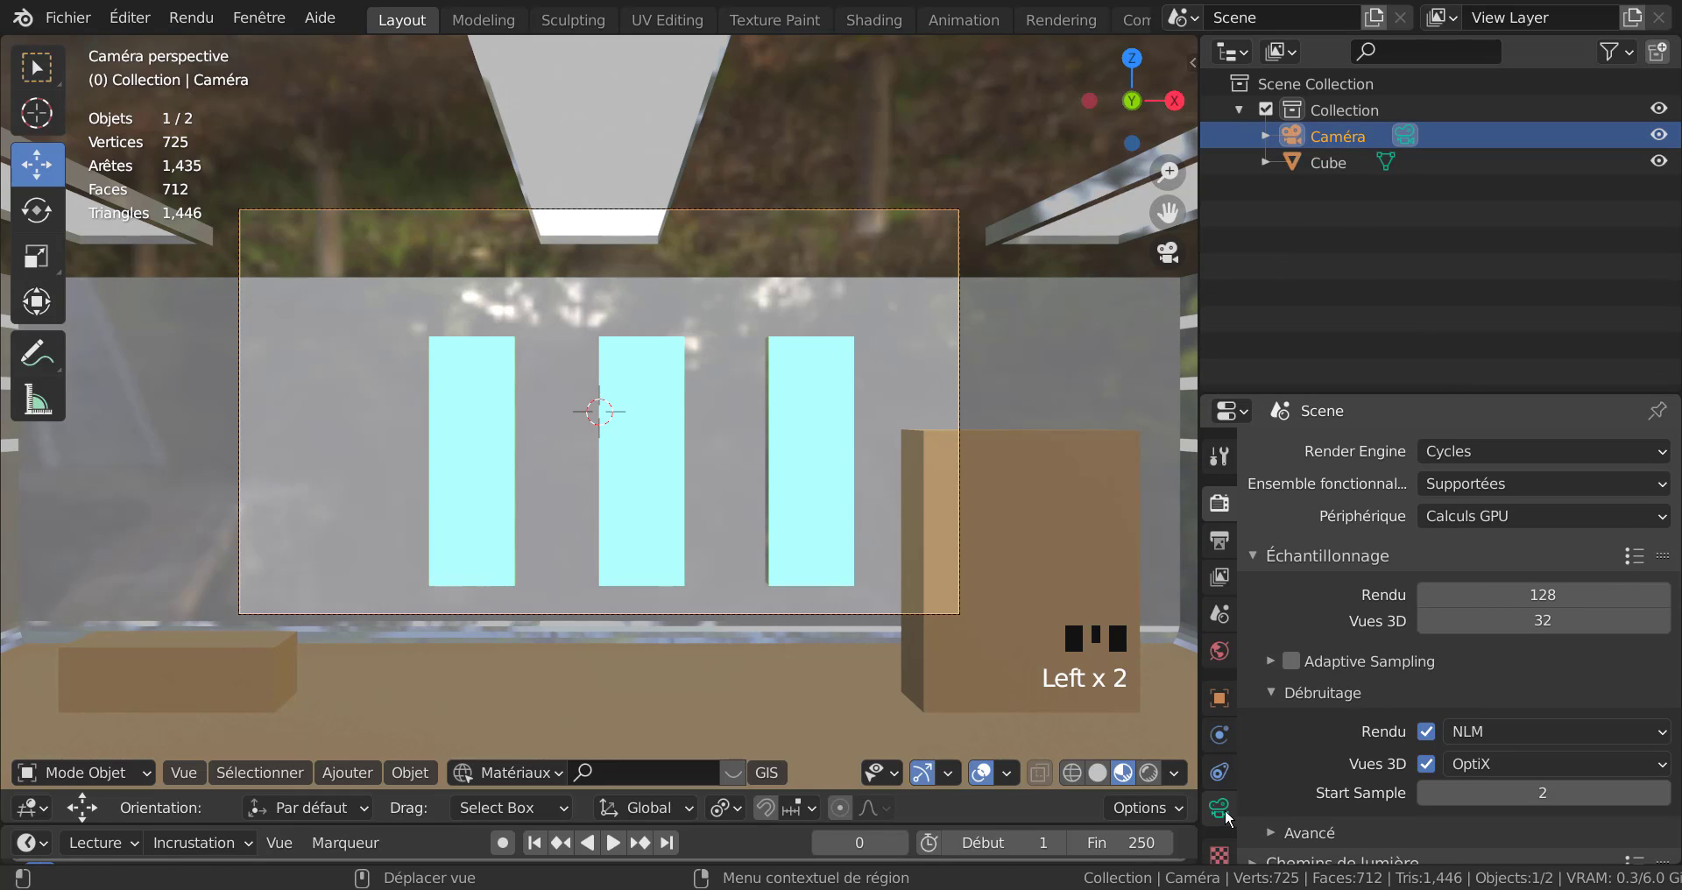
pyautogui.scroll(-4, 1243, 705)
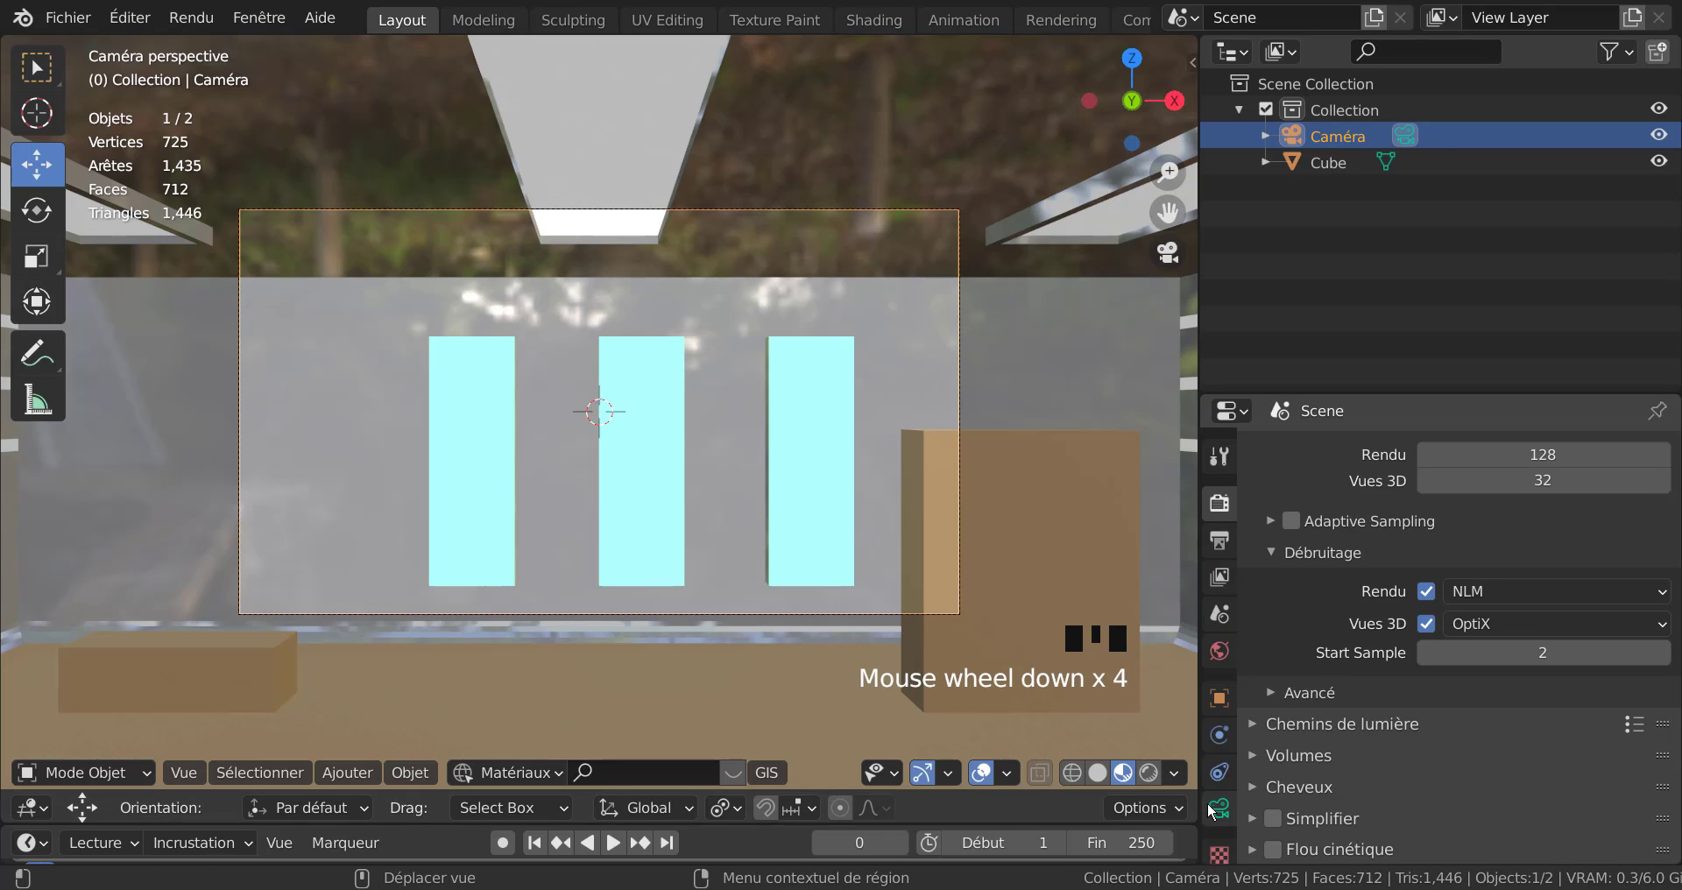
pyautogui.scroll(-4, 1214, 814)
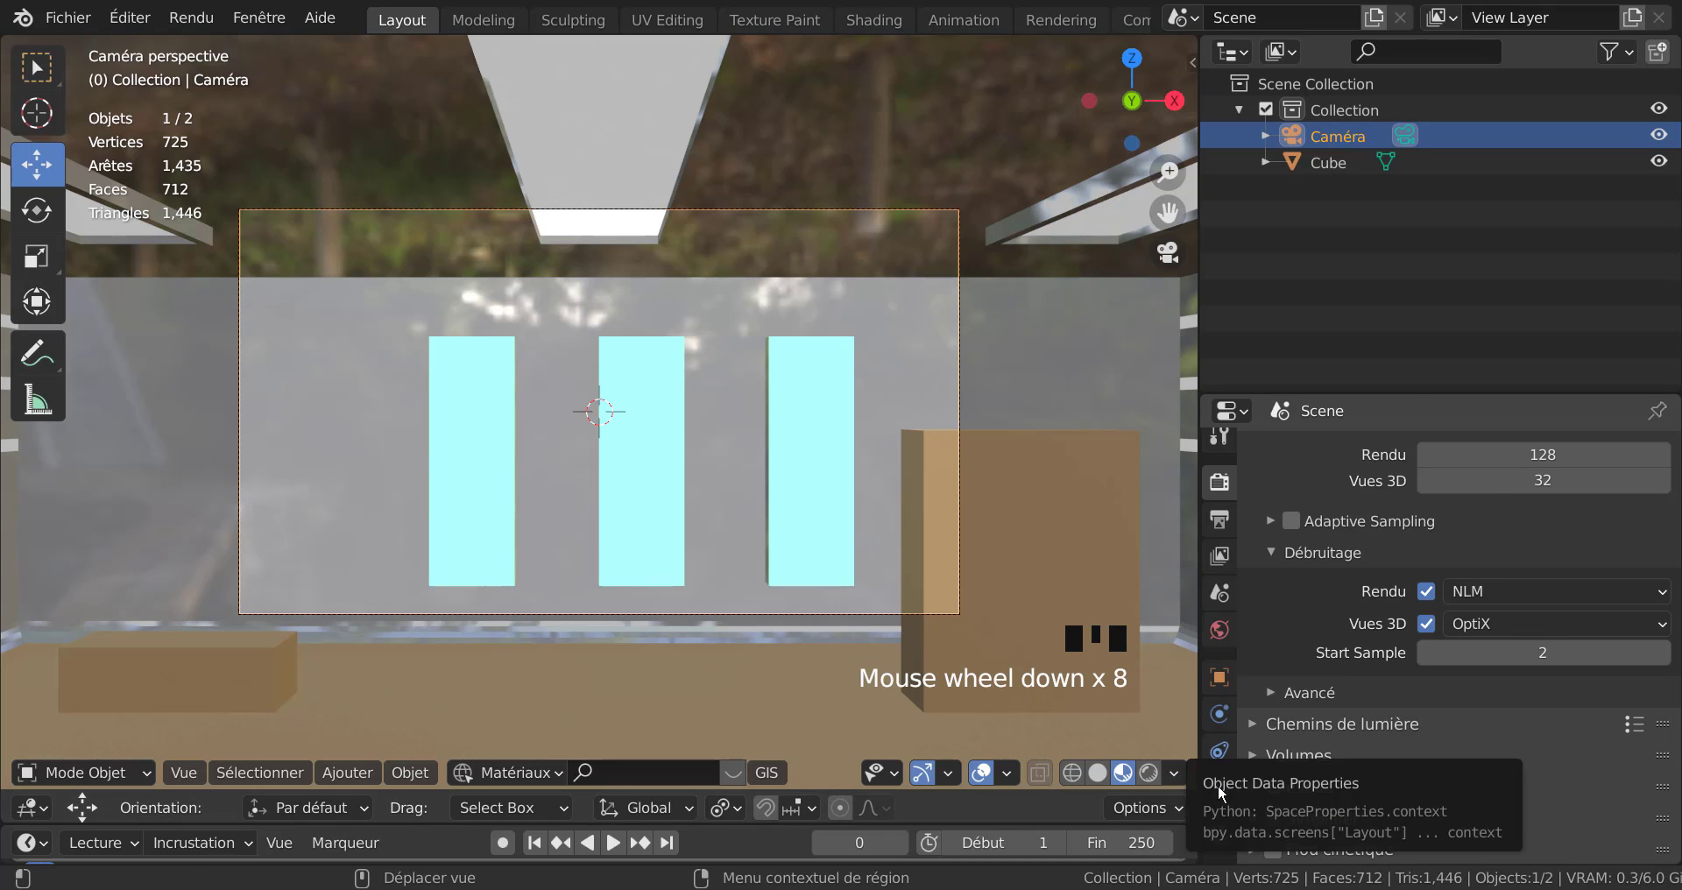
pyautogui.click(1220, 790)
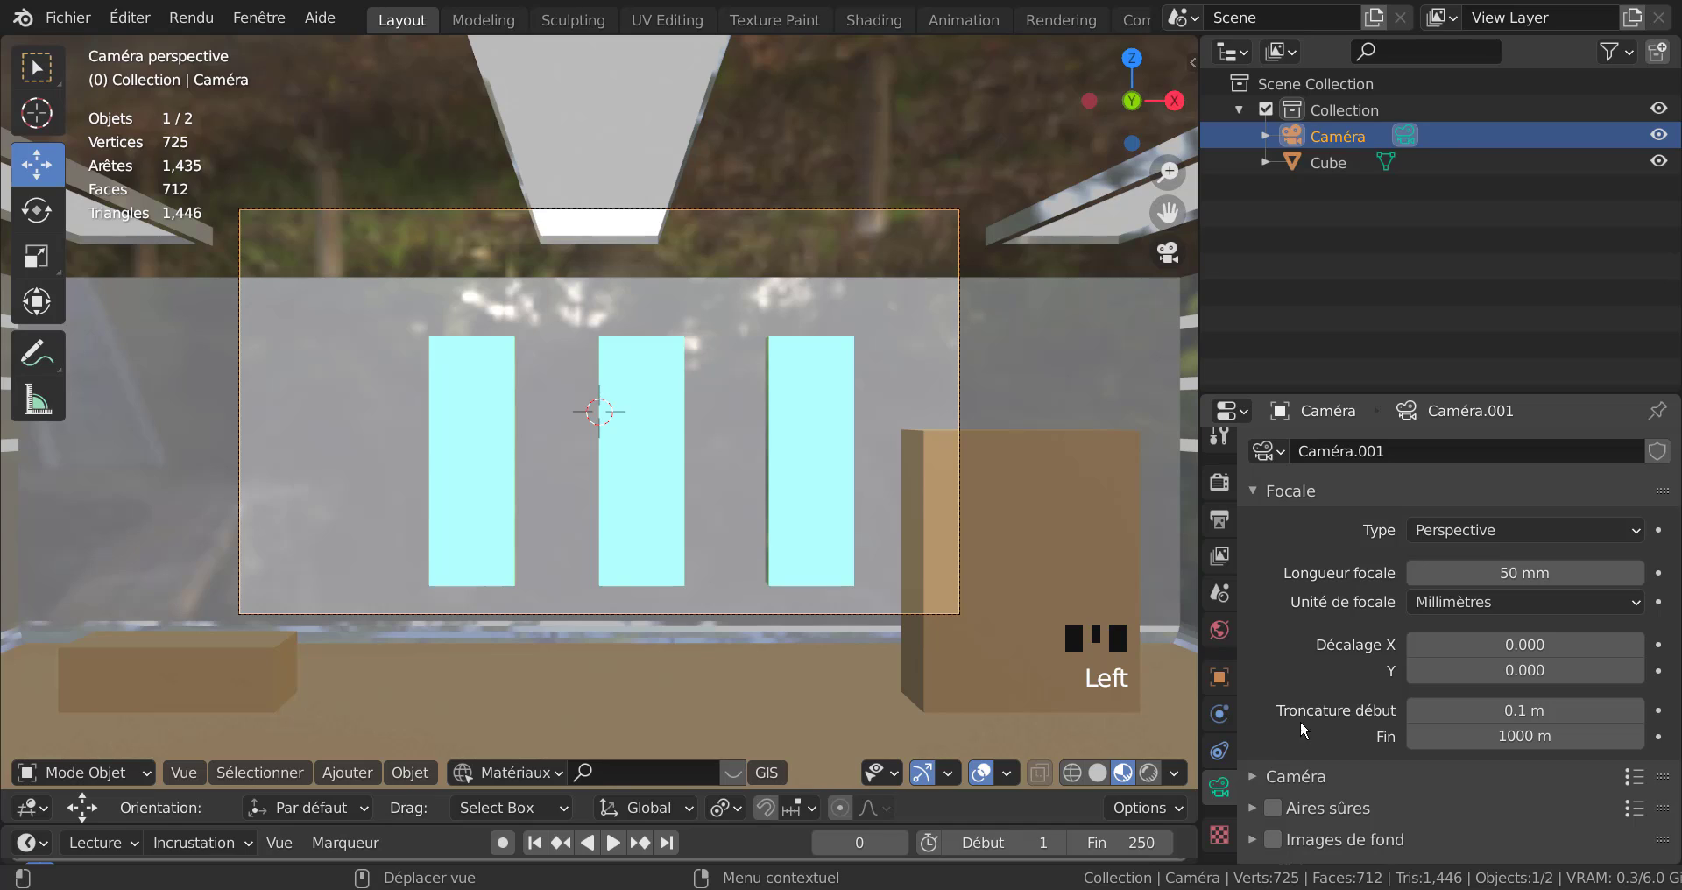
pyautogui.click(1495, 526)
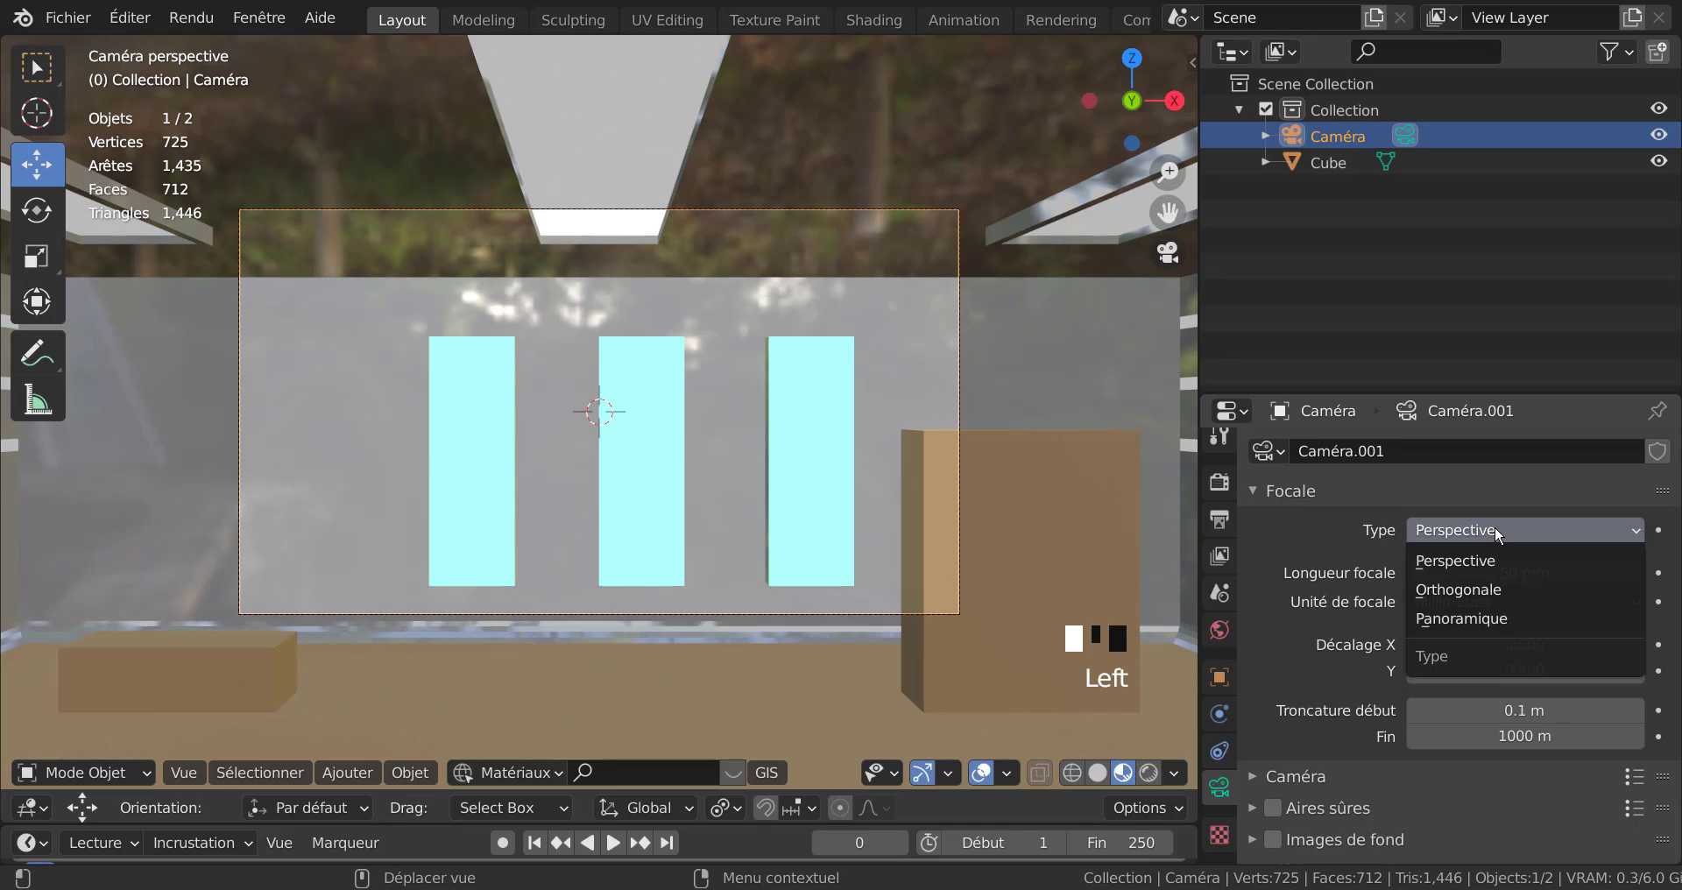
pyautogui.click(1479, 619)
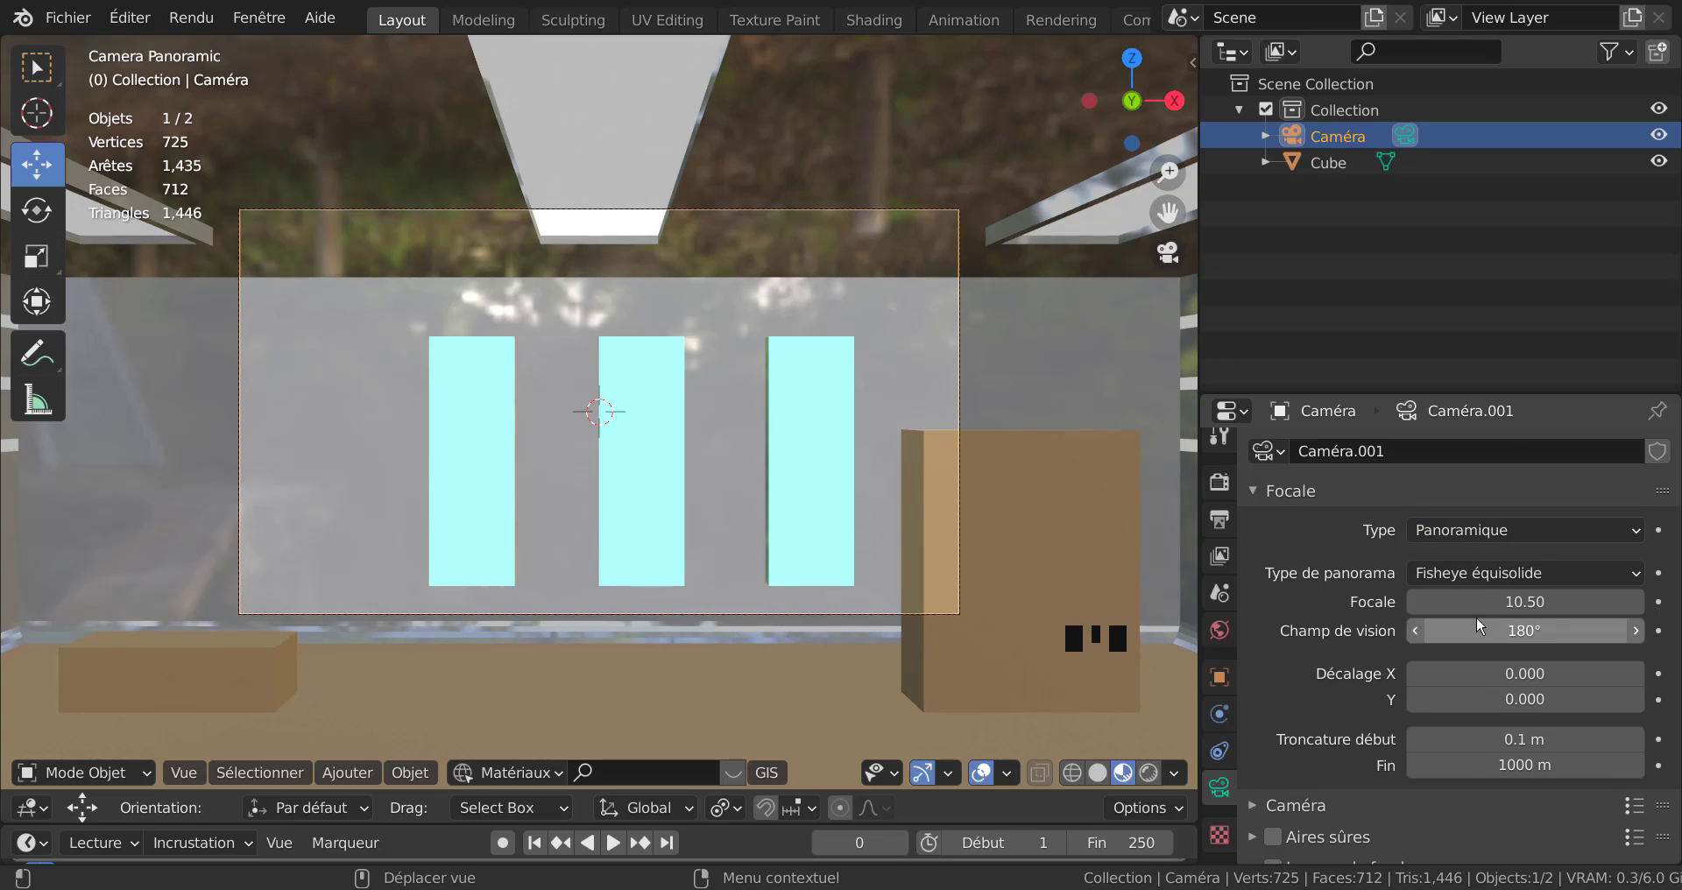
pyautogui.click(1504, 571)
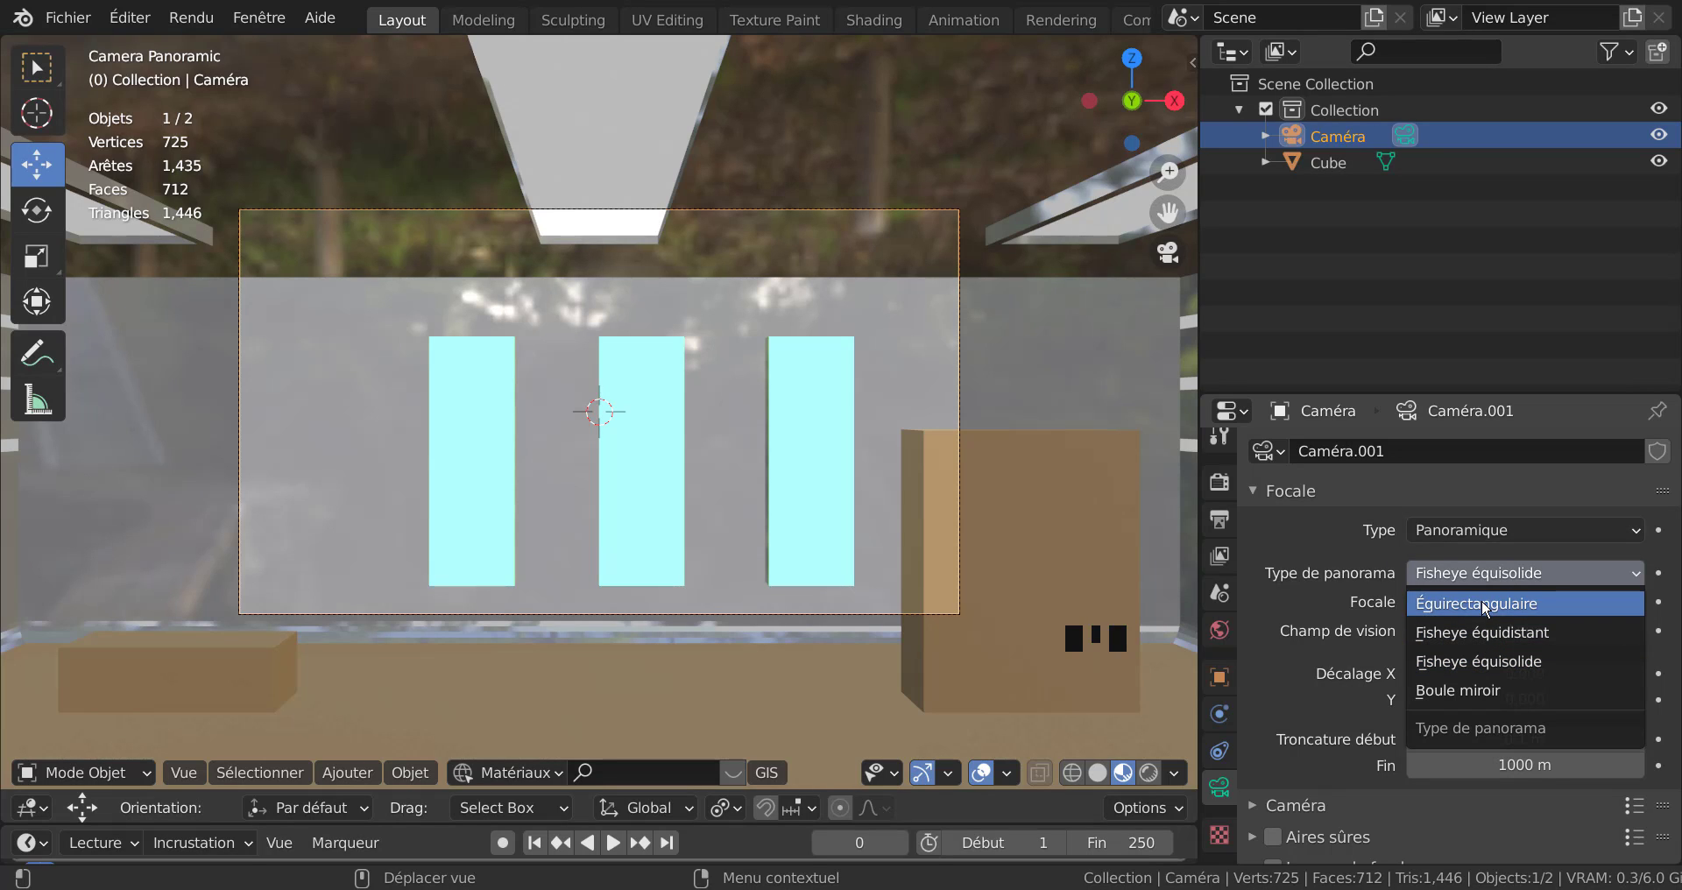
pyautogui.click(1494, 604)
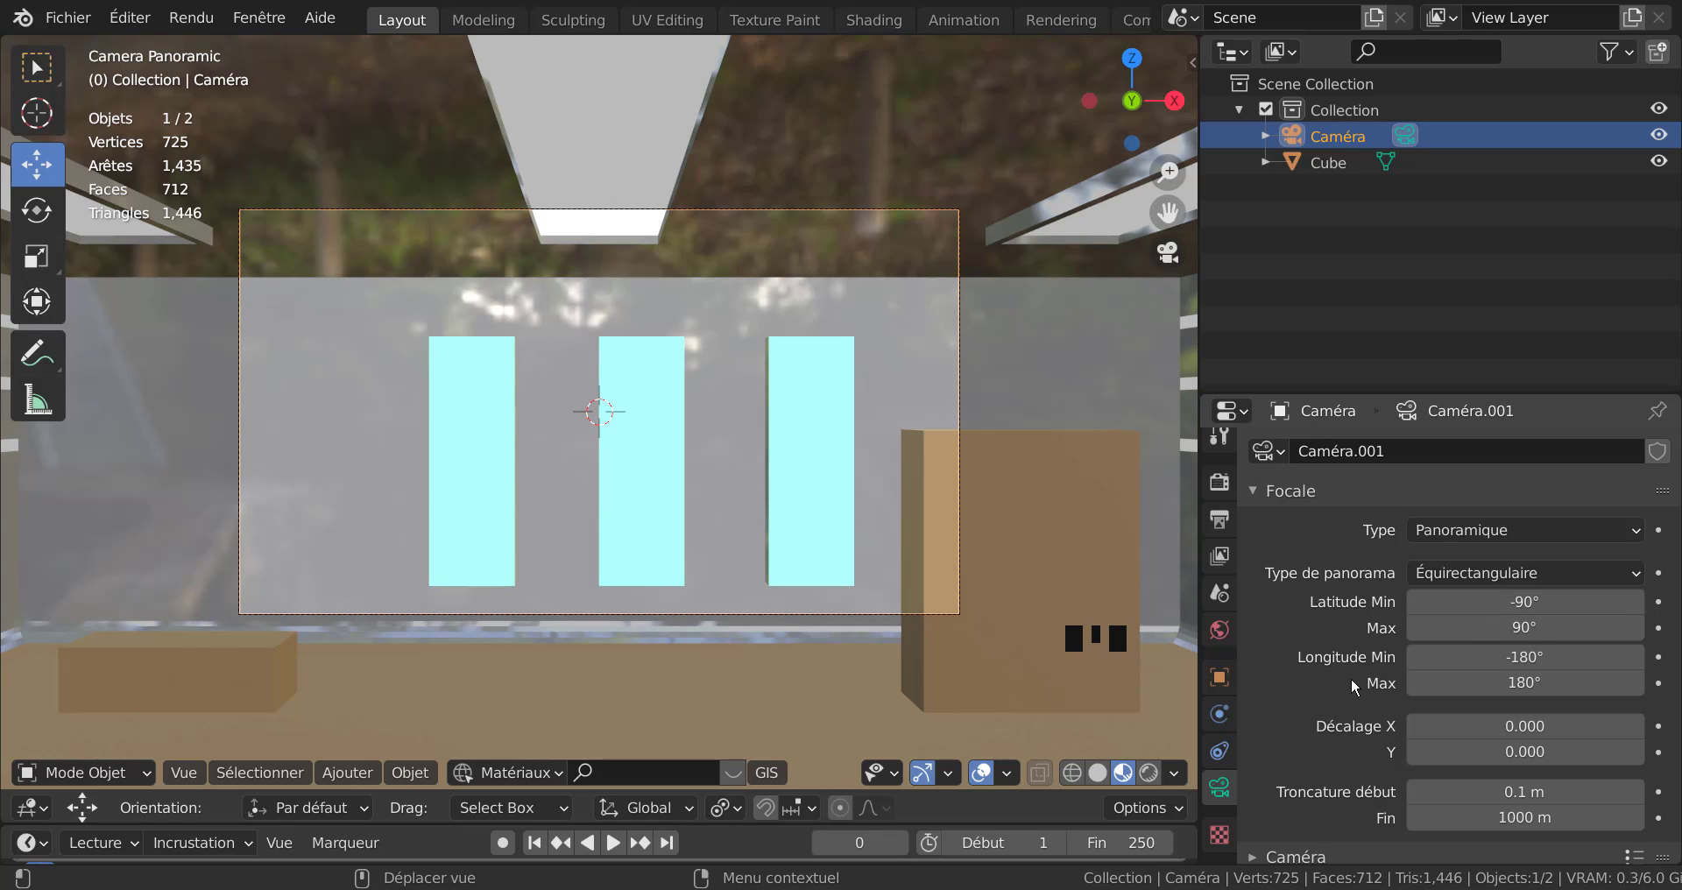
# Preview the panoramic camera view with rendered shading in an enlarged 3D viewport.
pyautogui.click(1148, 772)
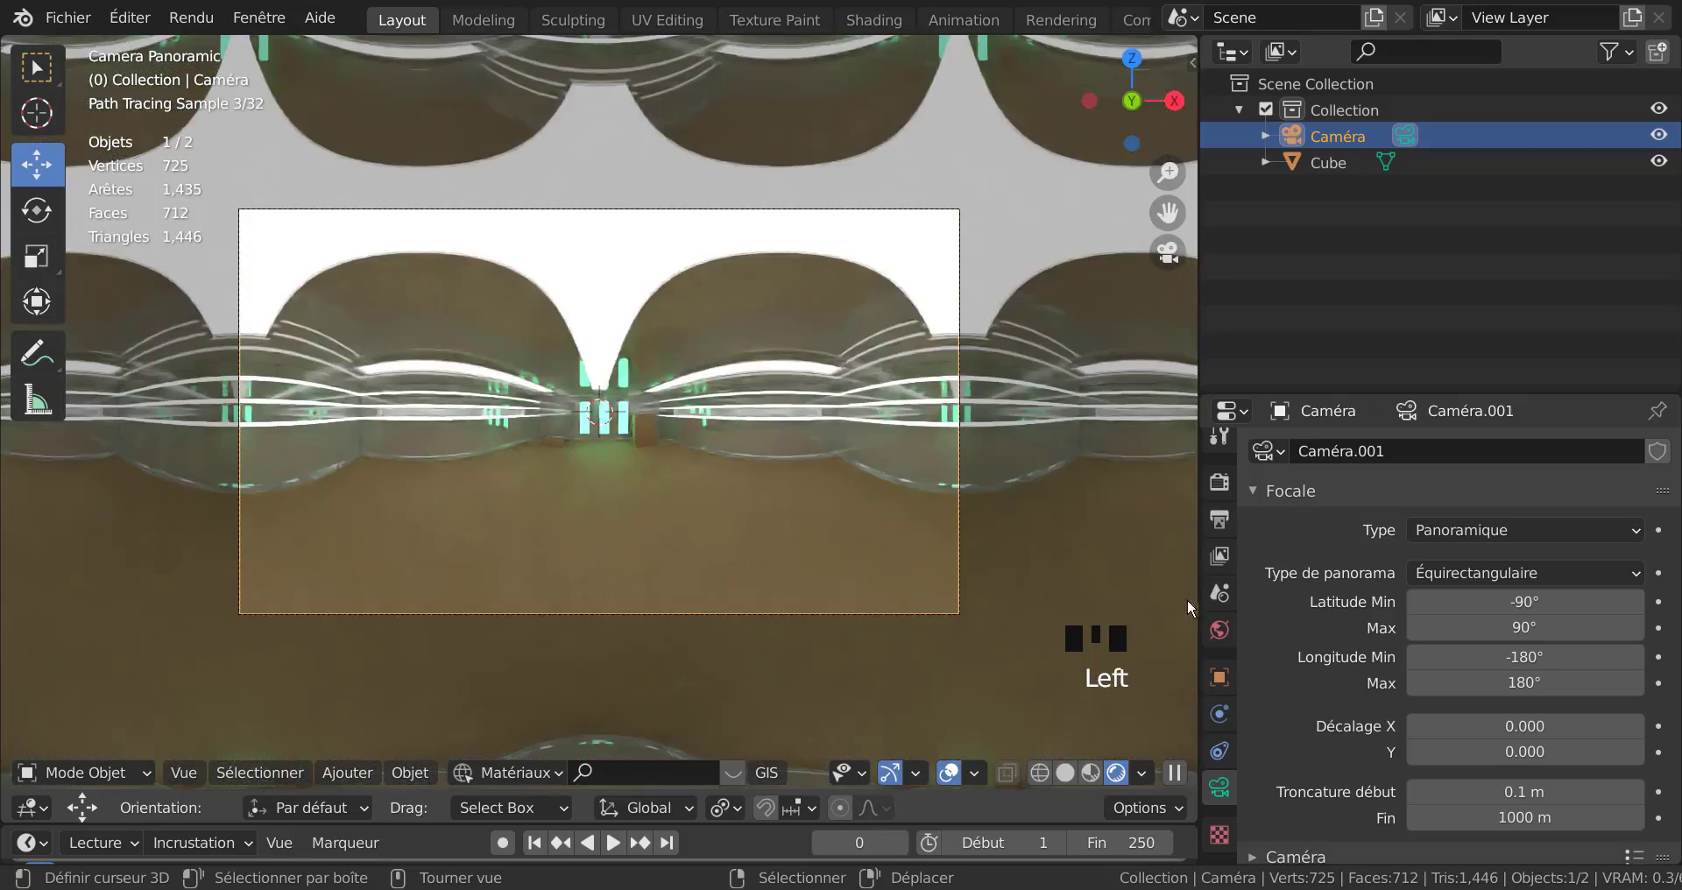
pyautogui.moveTo(1198, 569); pyautogui.dragTo(1433, 561)
pyautogui.scroll(2, 1341, 561)
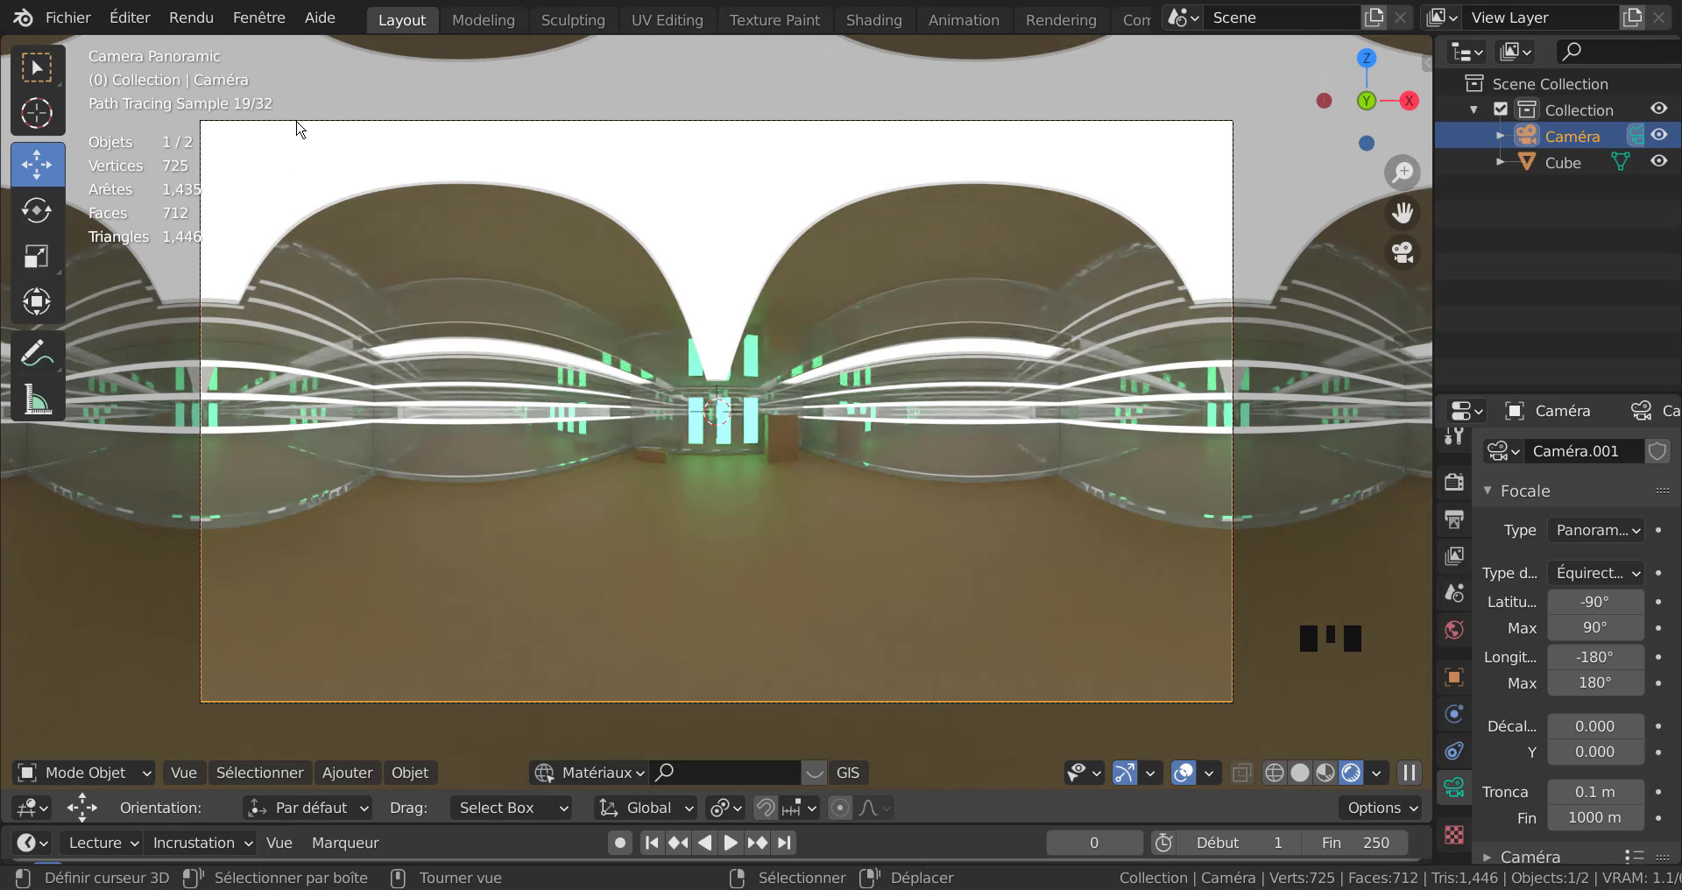
# Render the still image of the room from the panoramic camera.
pyautogui.click(191, 17)
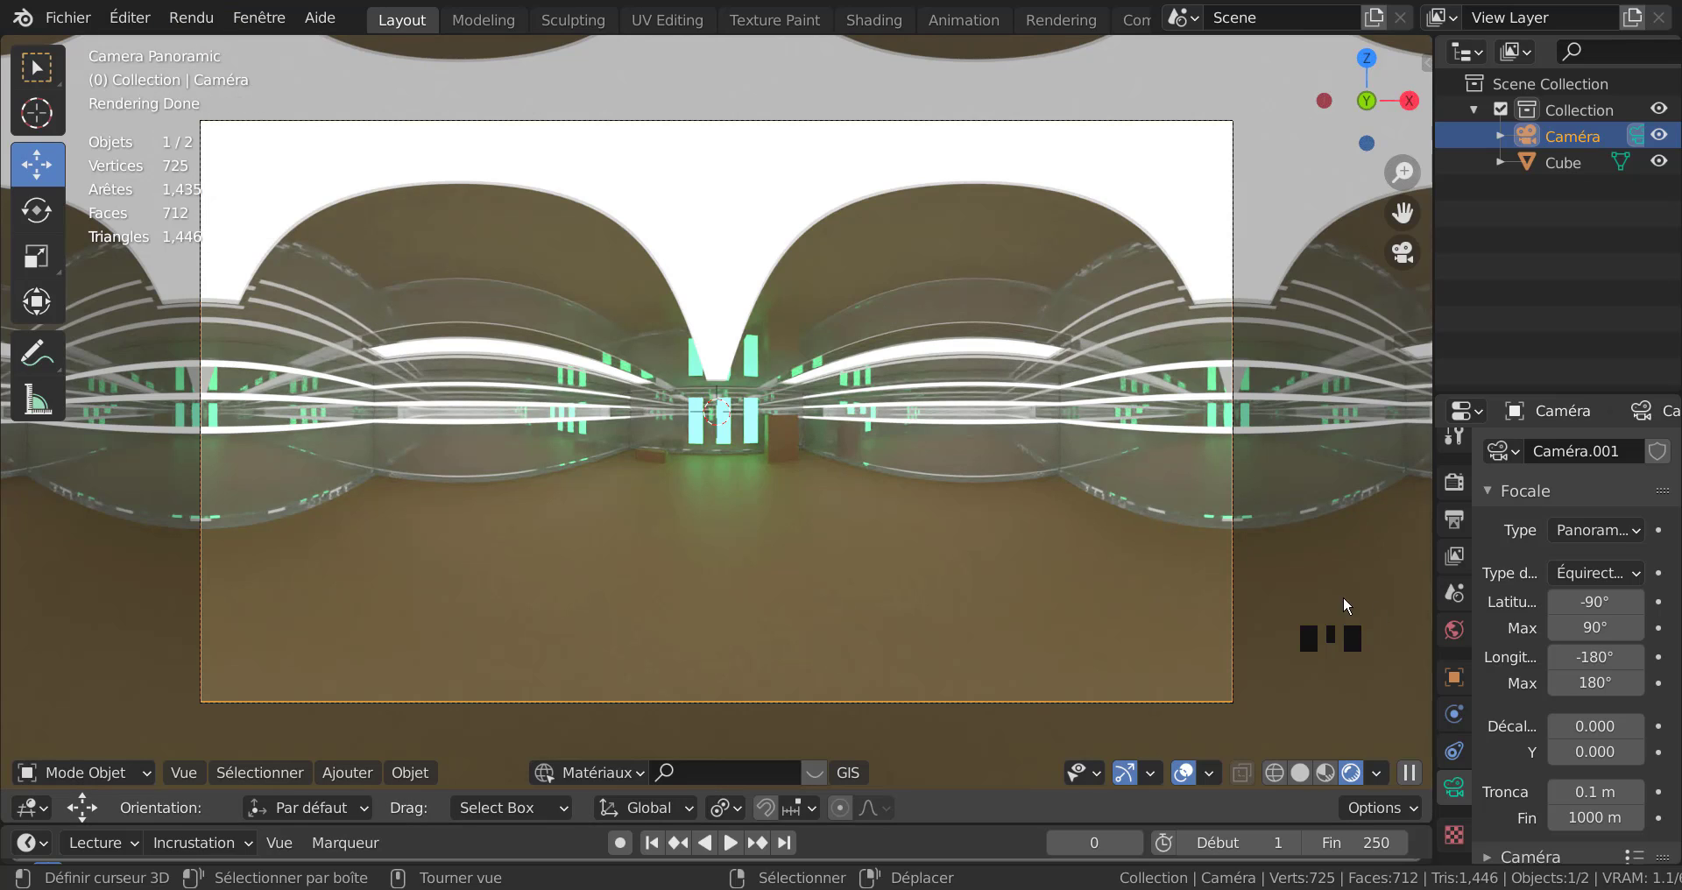
pyautogui.moveTo(1434, 501); pyautogui.dragTo(1435, 501)
pyautogui.click(128, 18)
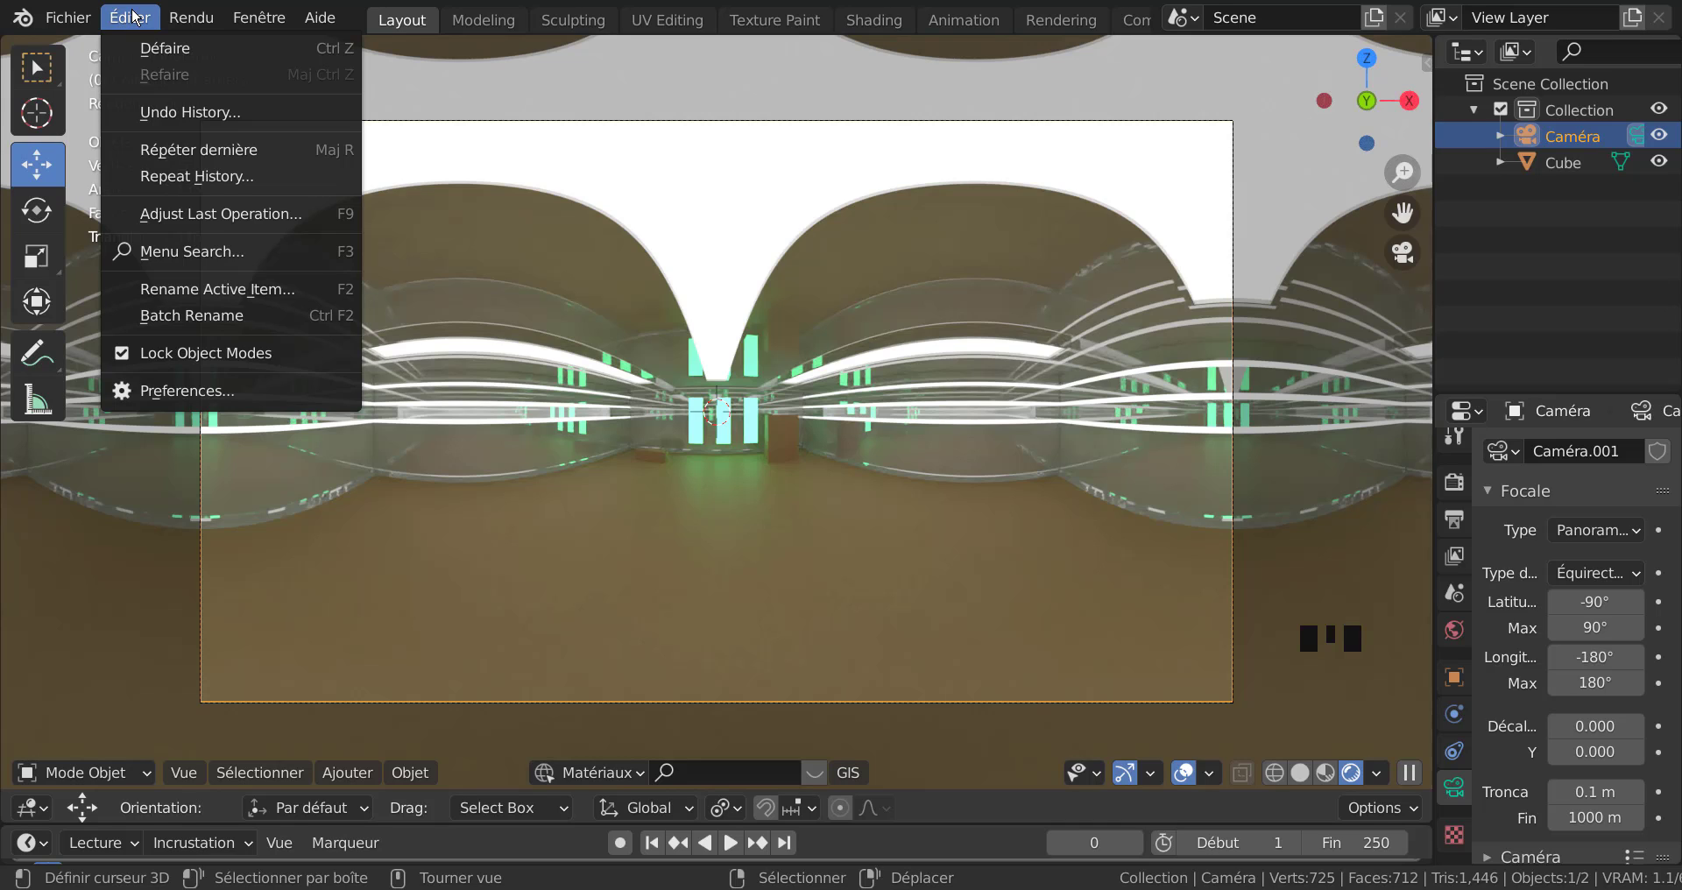
pyautogui.click(195, 21)
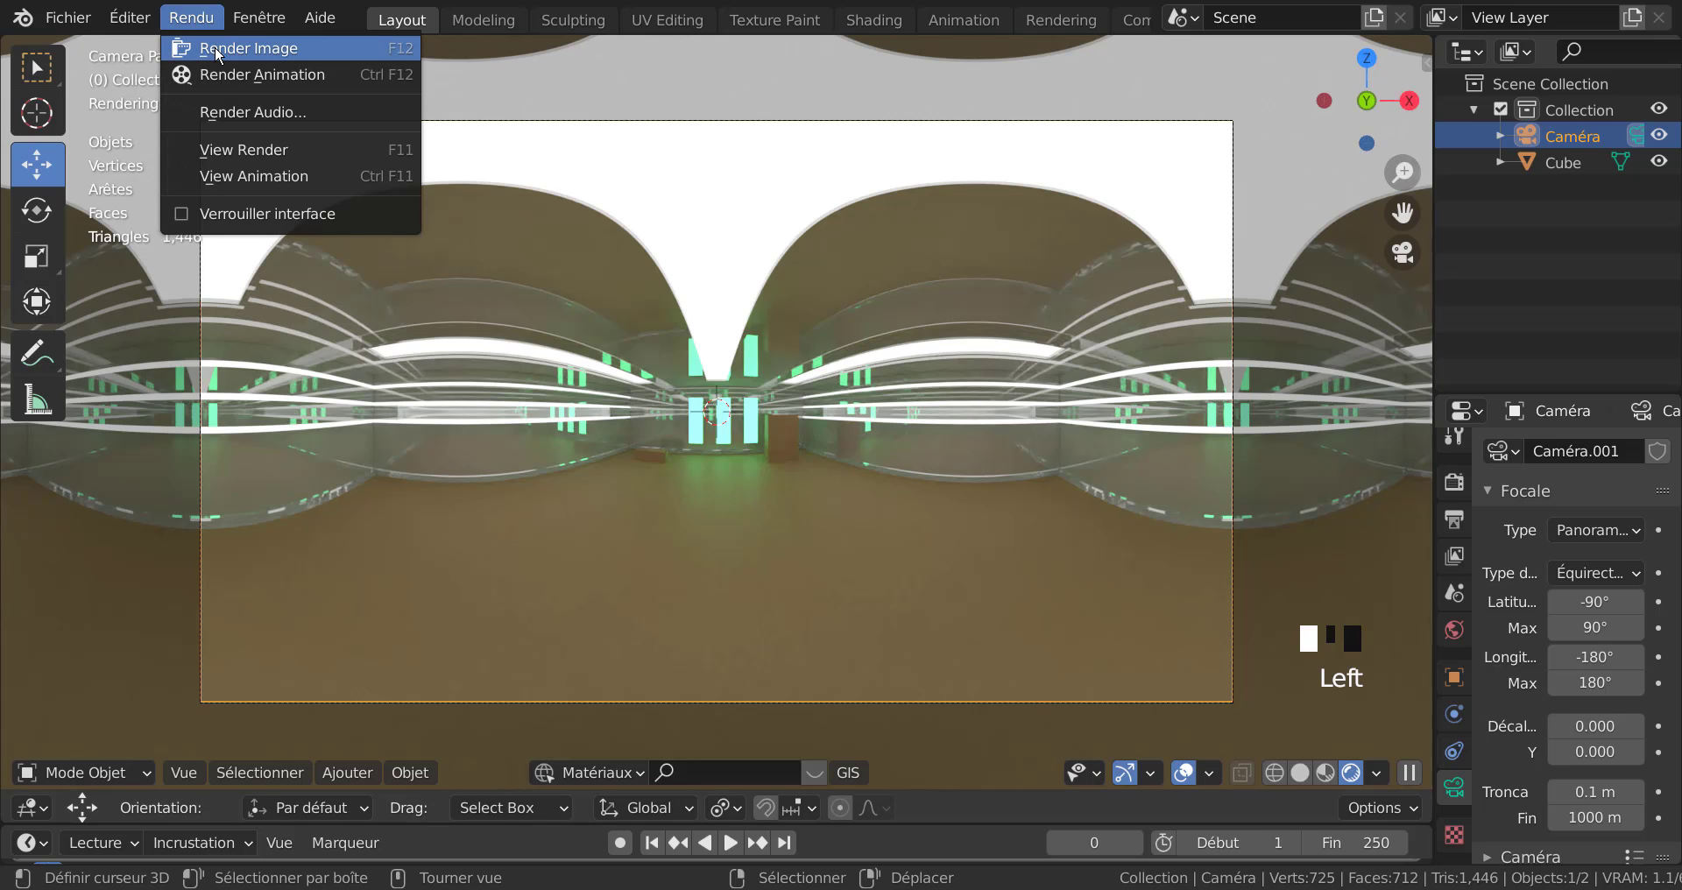
pyautogui.click(214, 47)
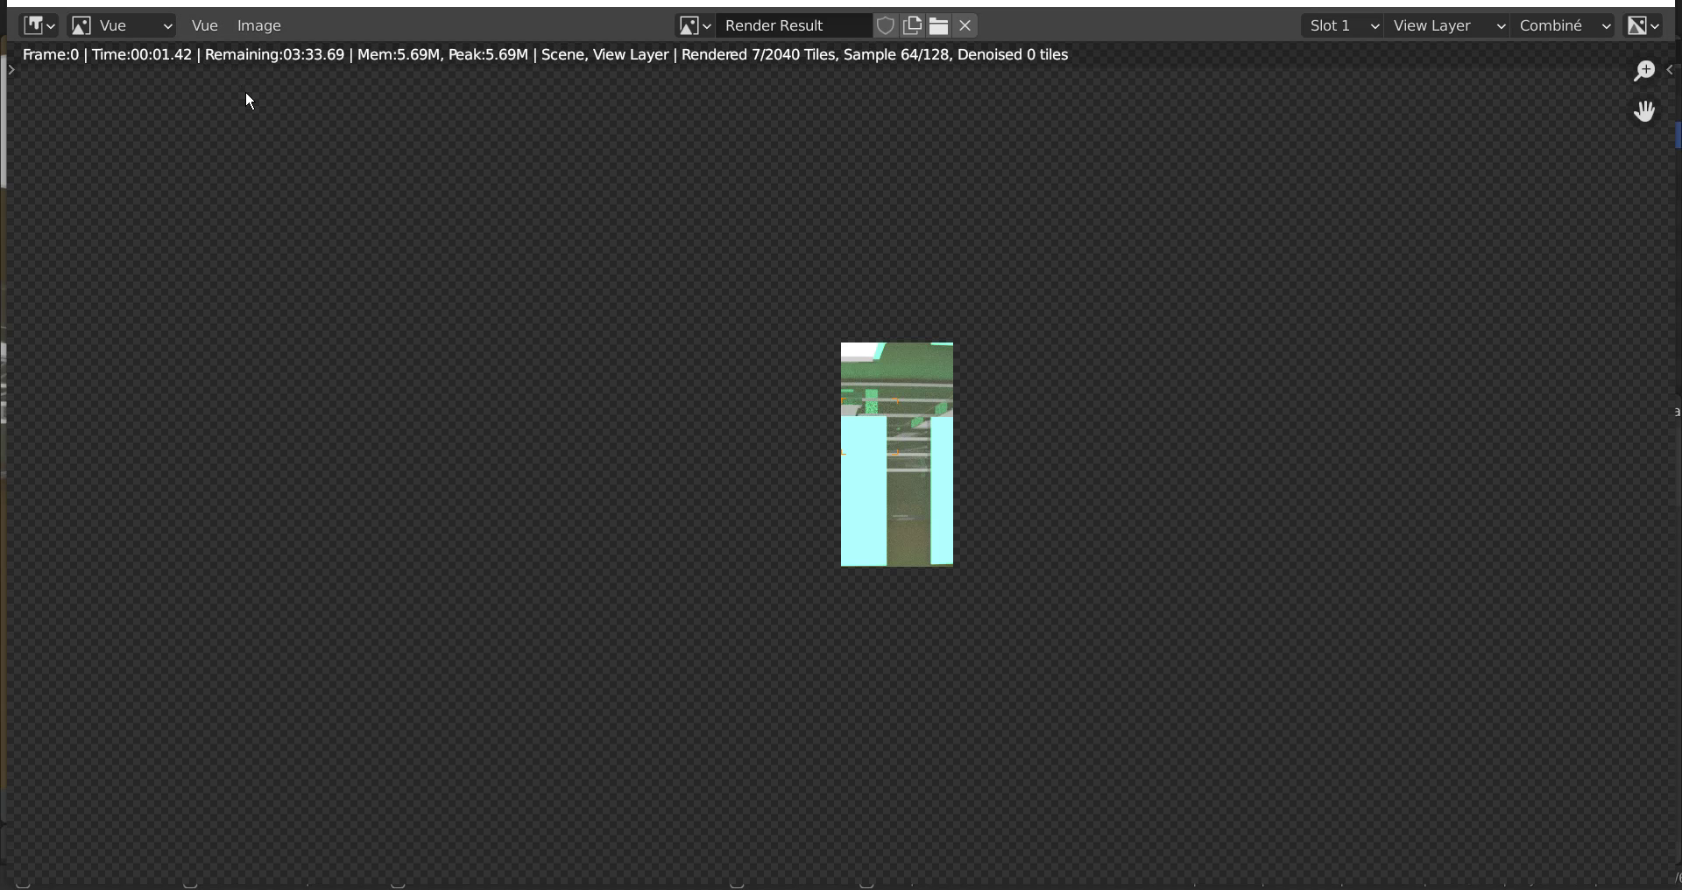
# Examine the panoramic render up close around the three cyan panels and as a whole image.
pyautogui.scroll(-5, 1406, 444)
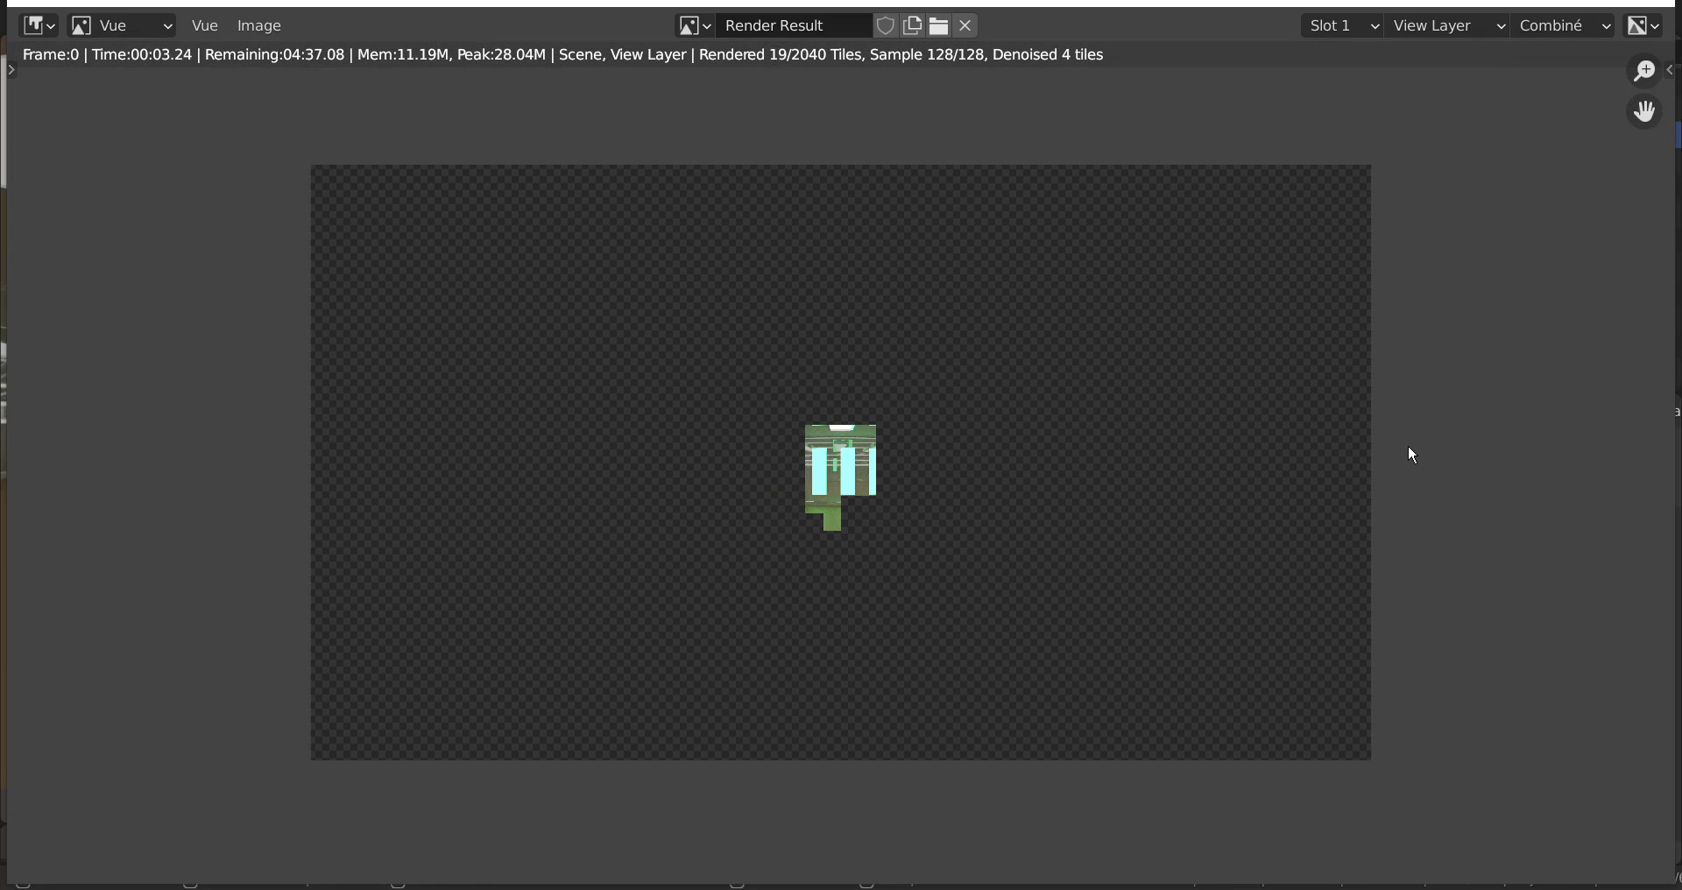
pyautogui.scroll(1, 1409, 454)
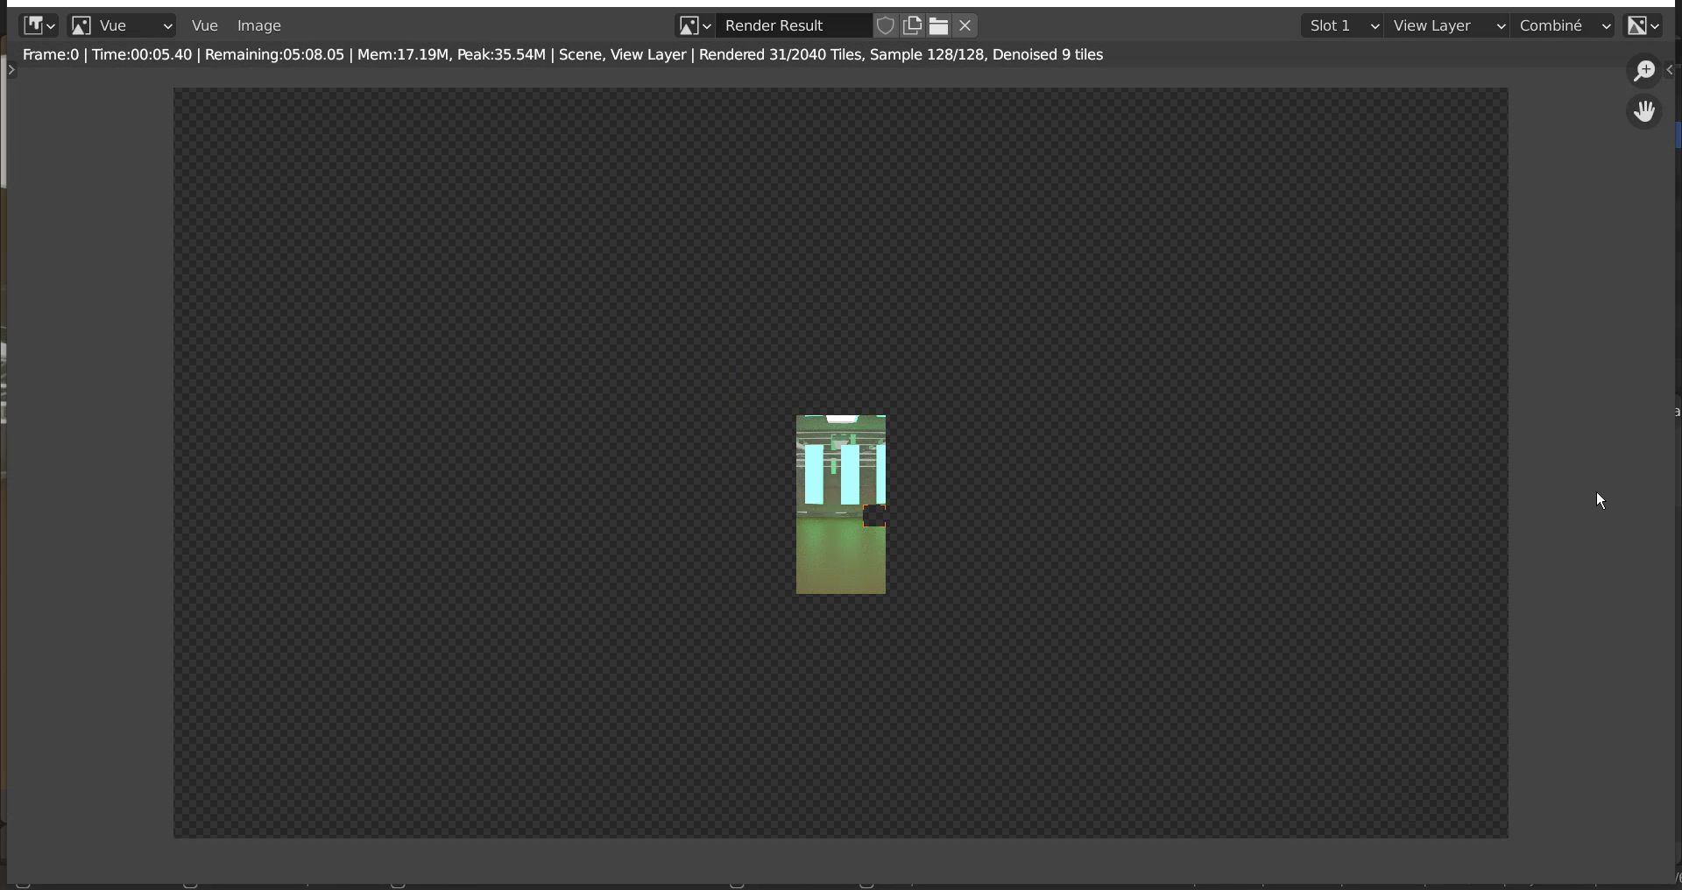
pyautogui.scroll(3, 1374, 550)
pyautogui.scroll(2, 1372, 550)
pyautogui.scroll(1, 1245, 650)
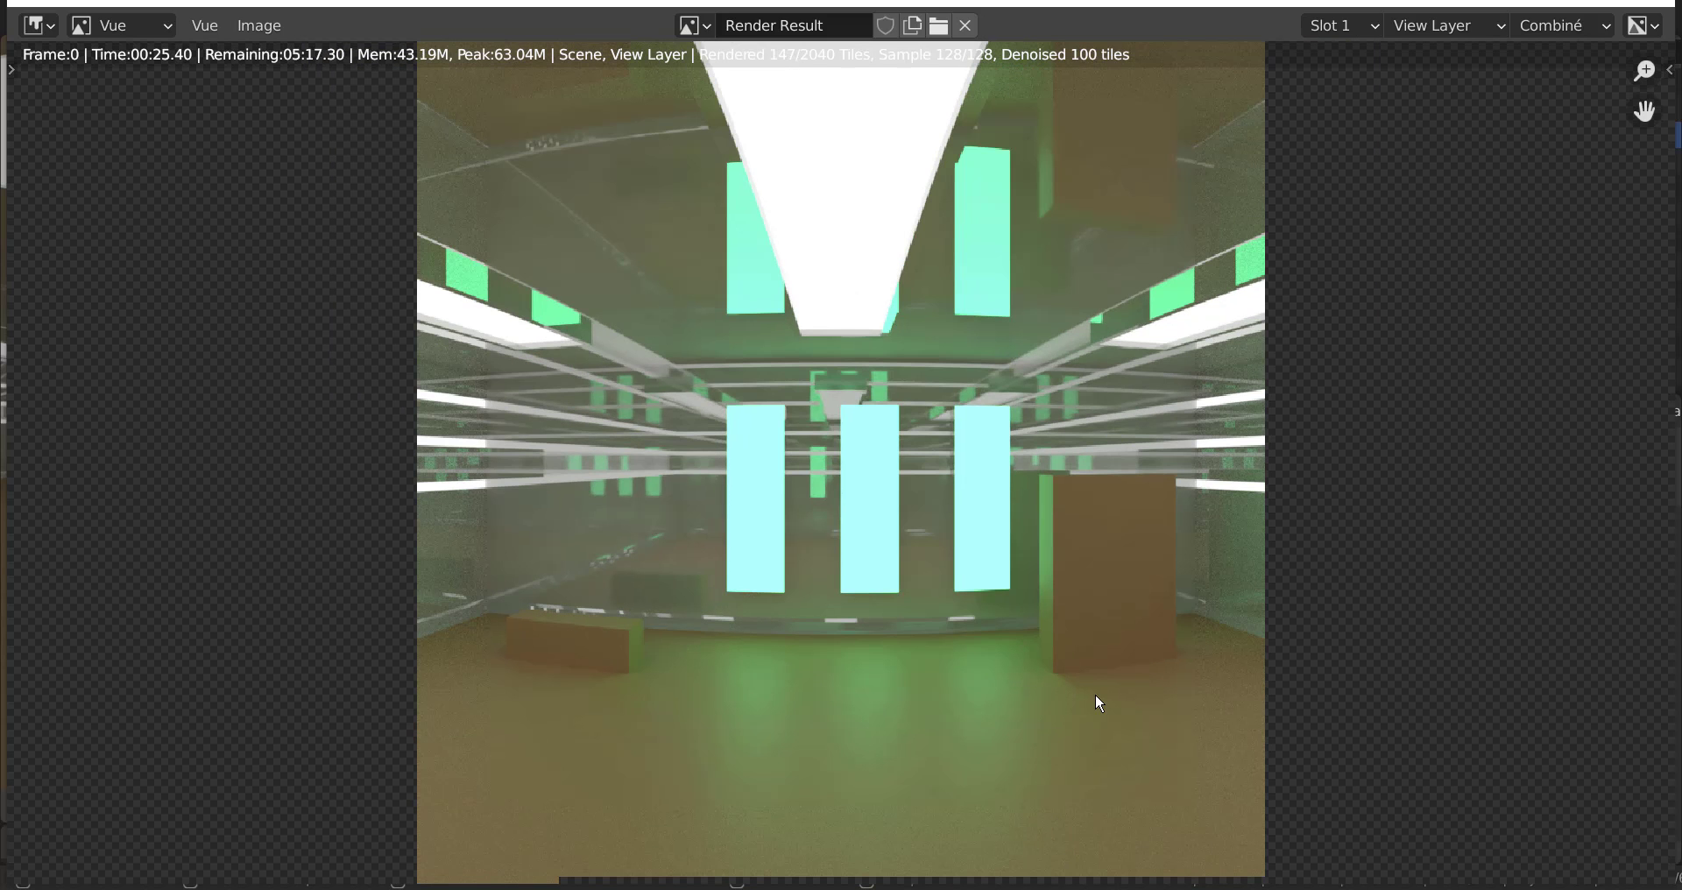
pyautogui.scroll(-1, 1095, 692)
pyautogui.scroll(-1, 1379, 615)
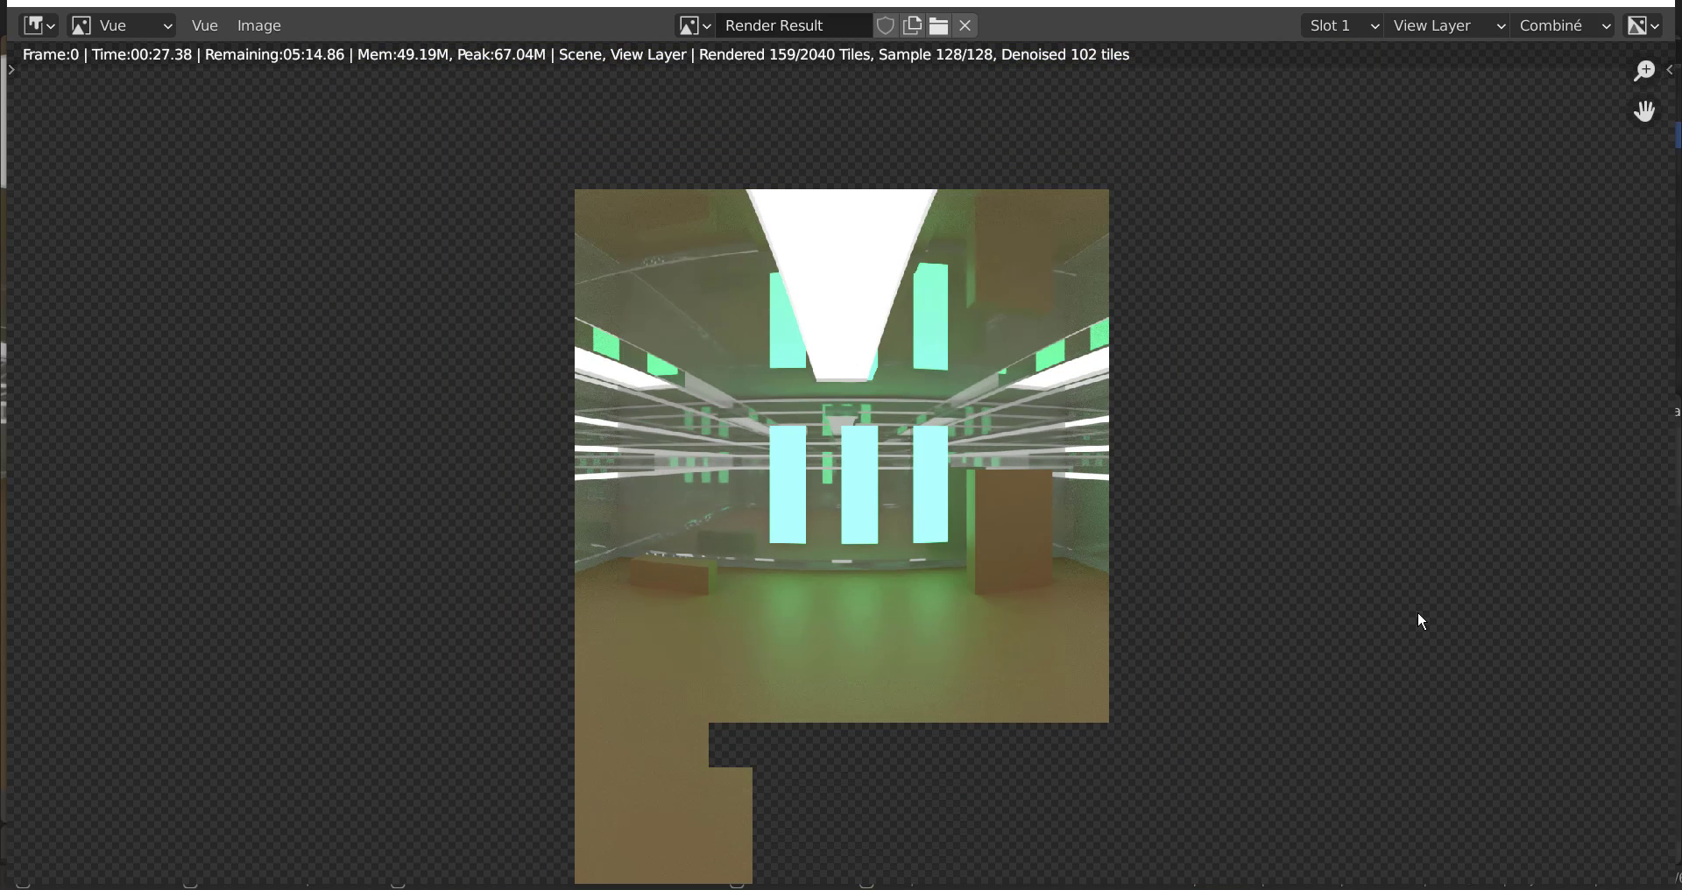
pyautogui.scroll(-1, 1417, 612)
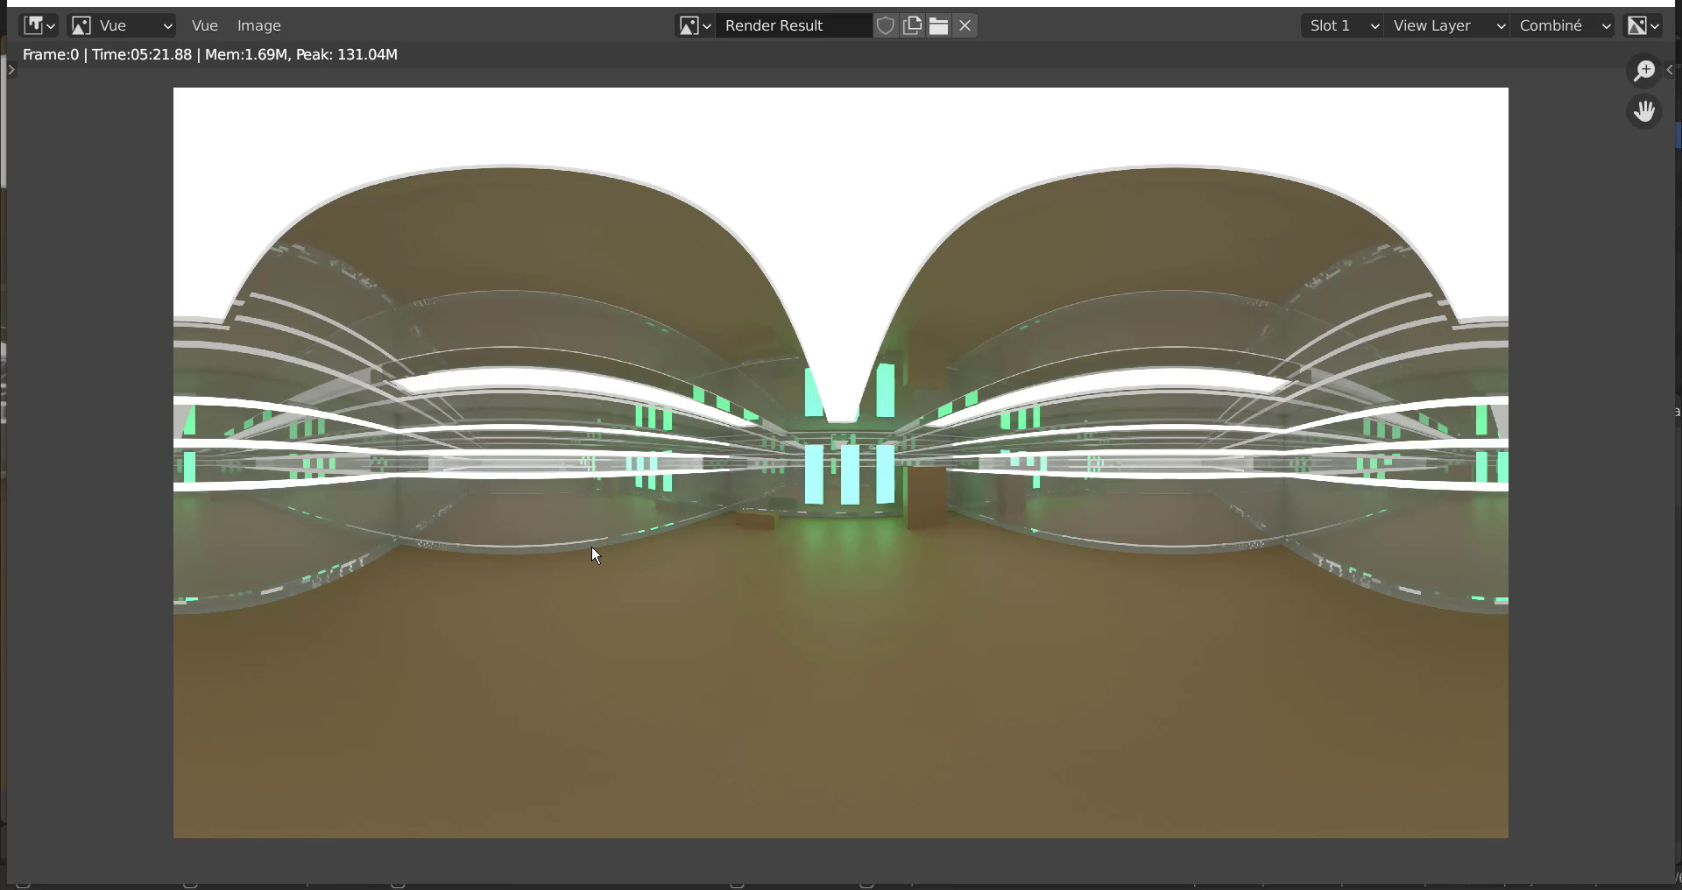
pyautogui.scroll(4, 592, 550)
pyautogui.scroll(3, 592, 550)
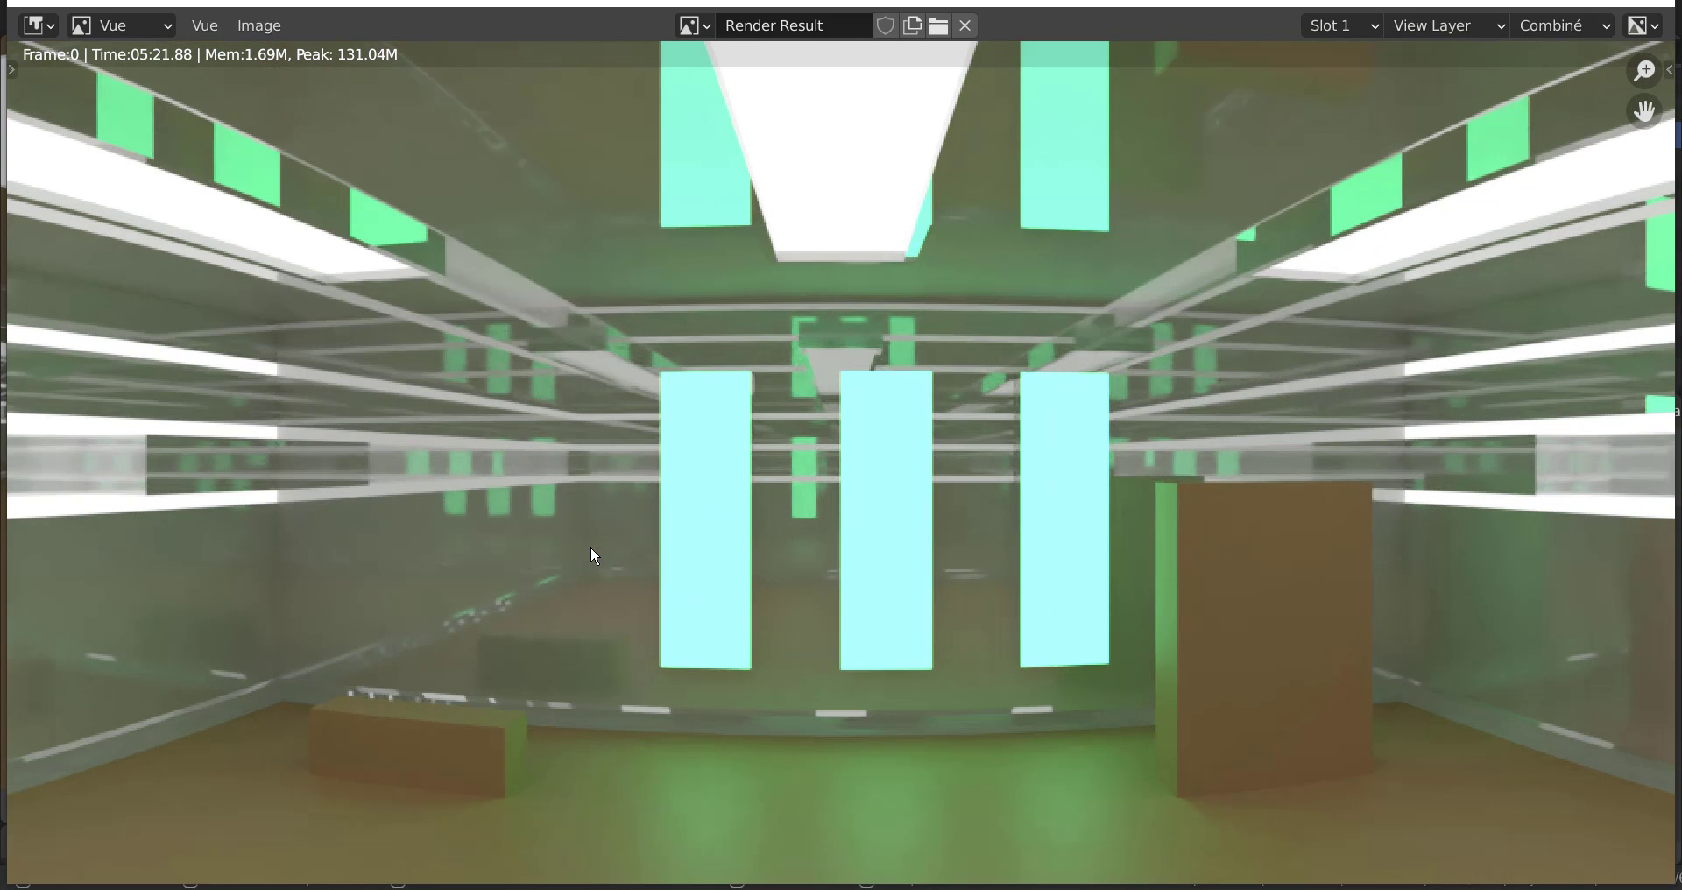
pyautogui.scroll(-7, 592, 552)
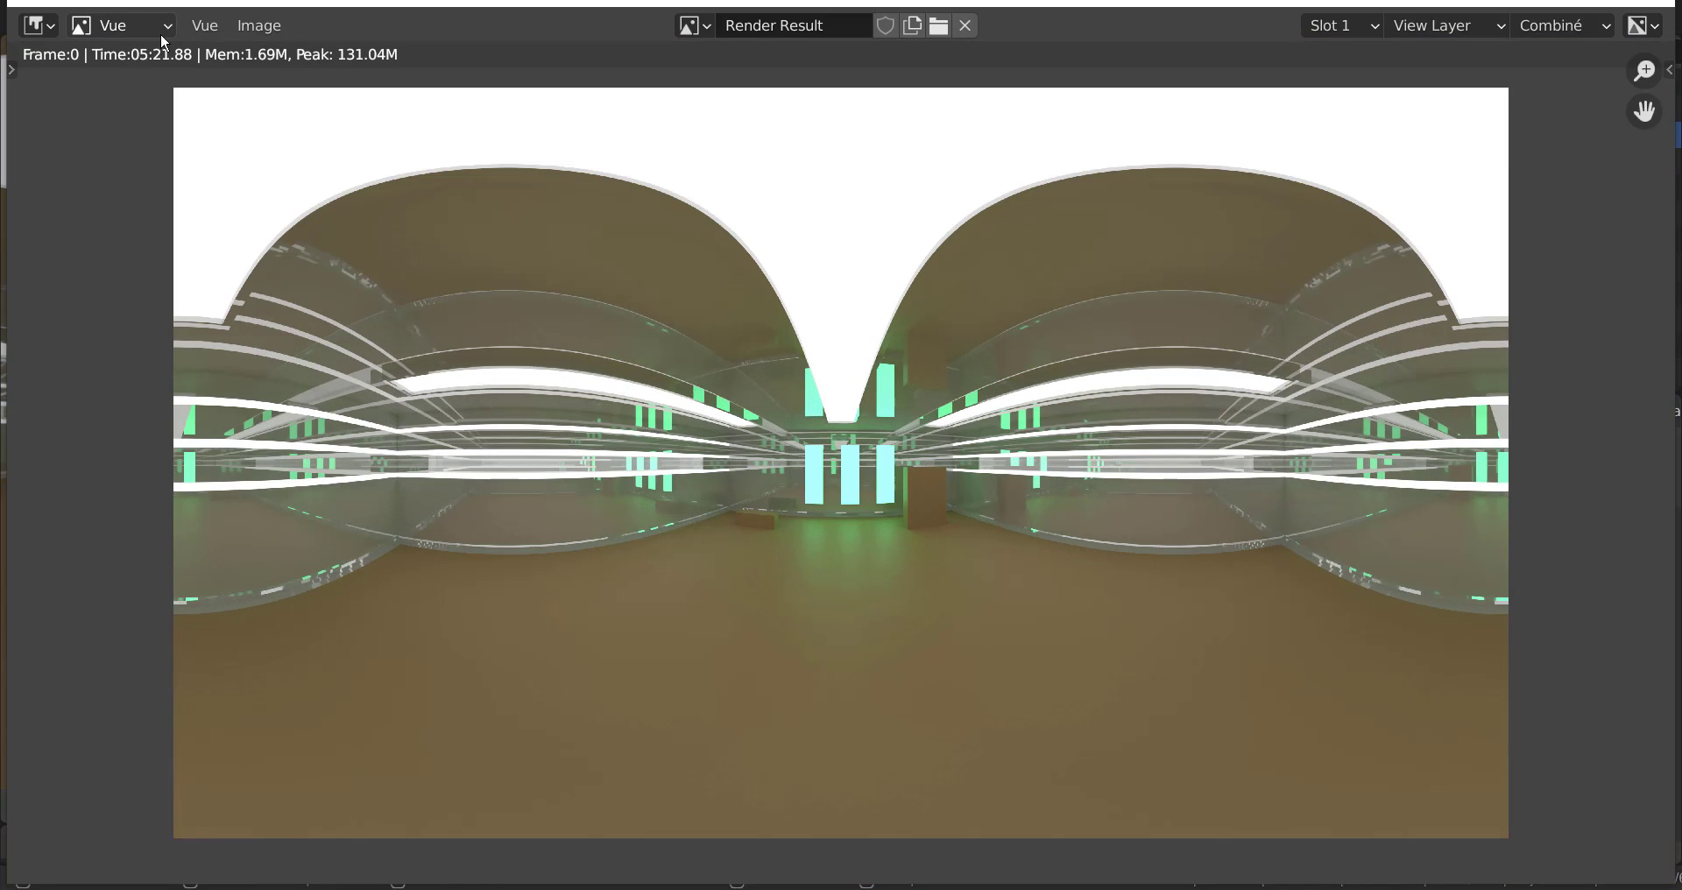
# Save the rendered panorama as a PNG named "hdr du tuto .png" in the Documents folder.
pyautogui.click(265, 25)
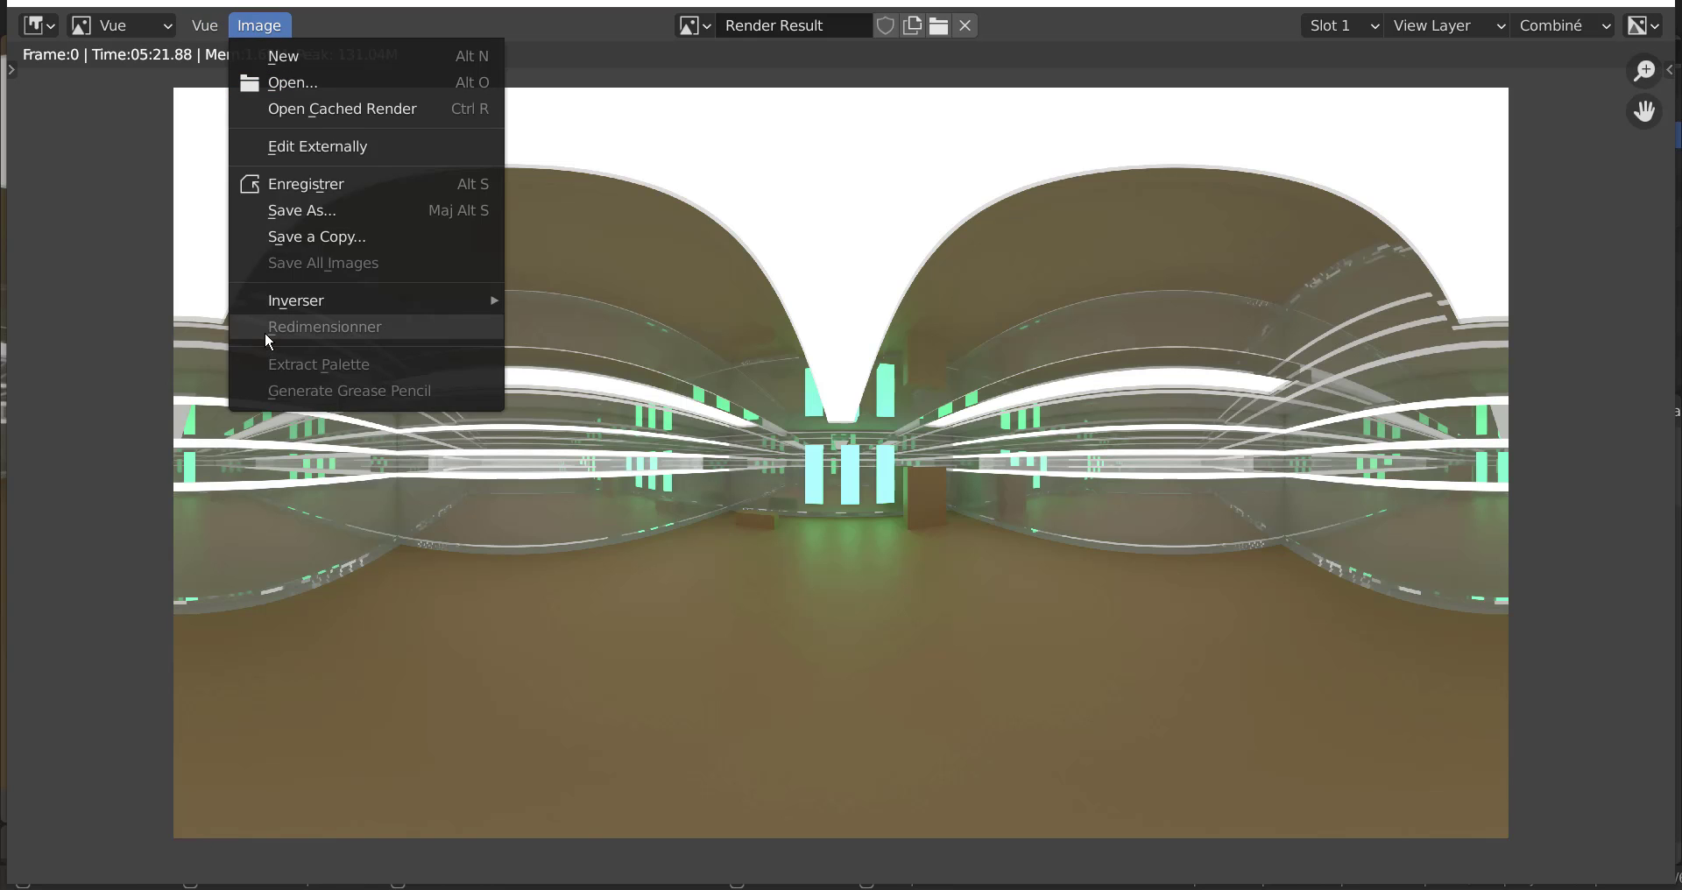
pyautogui.click(298, 184)
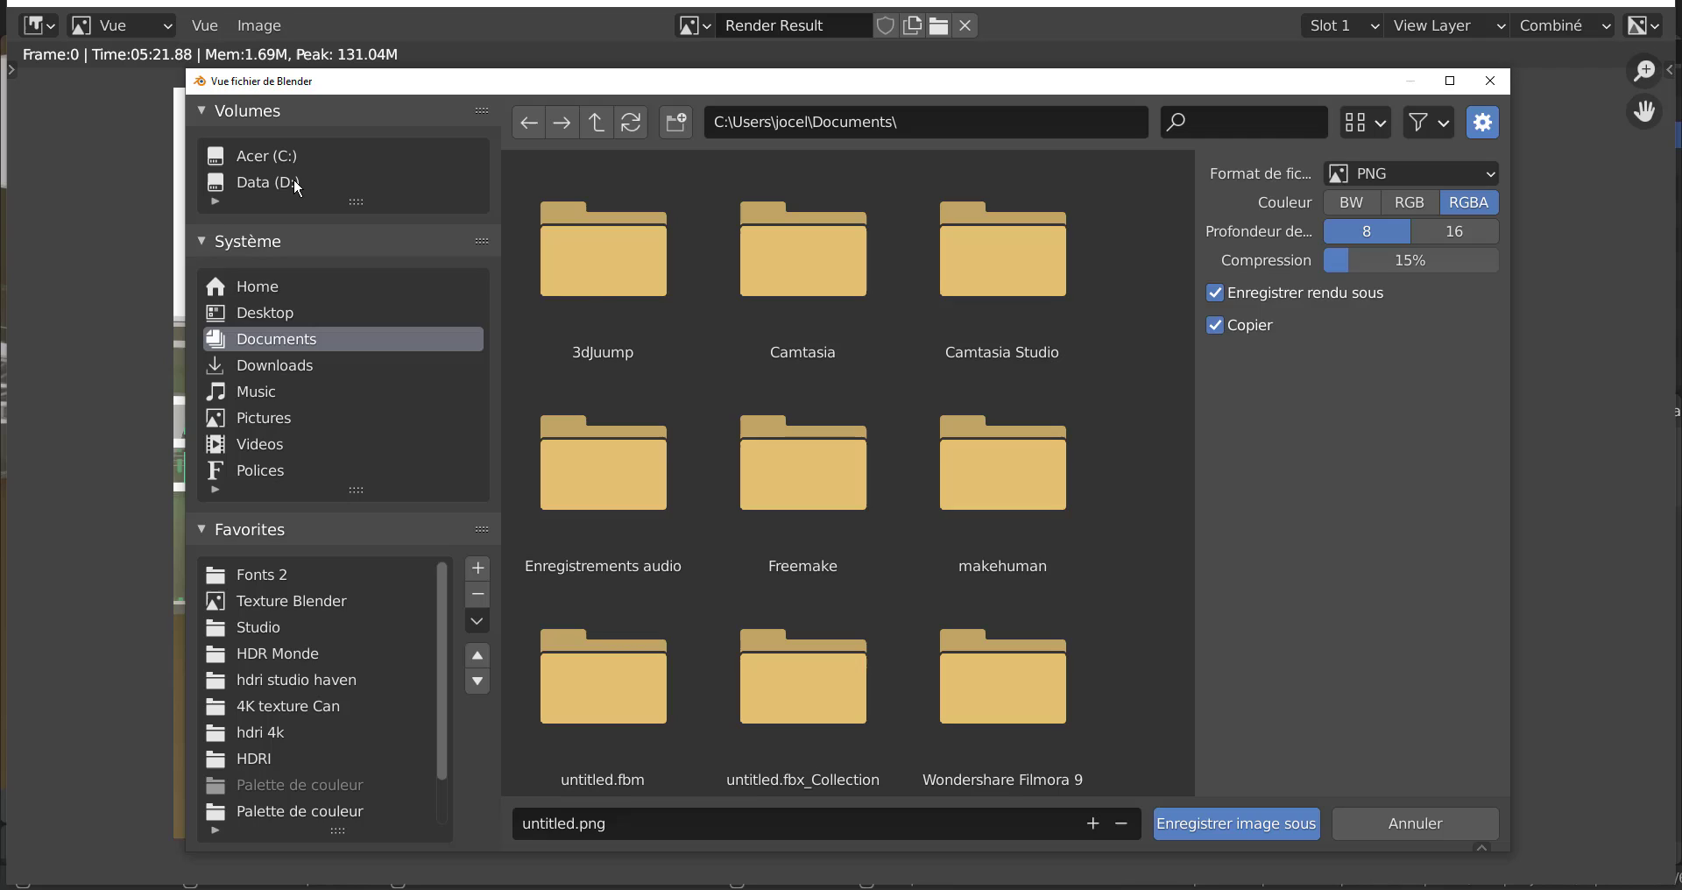
pyautogui.click(633, 826)
pyautogui.press('BackSpace')
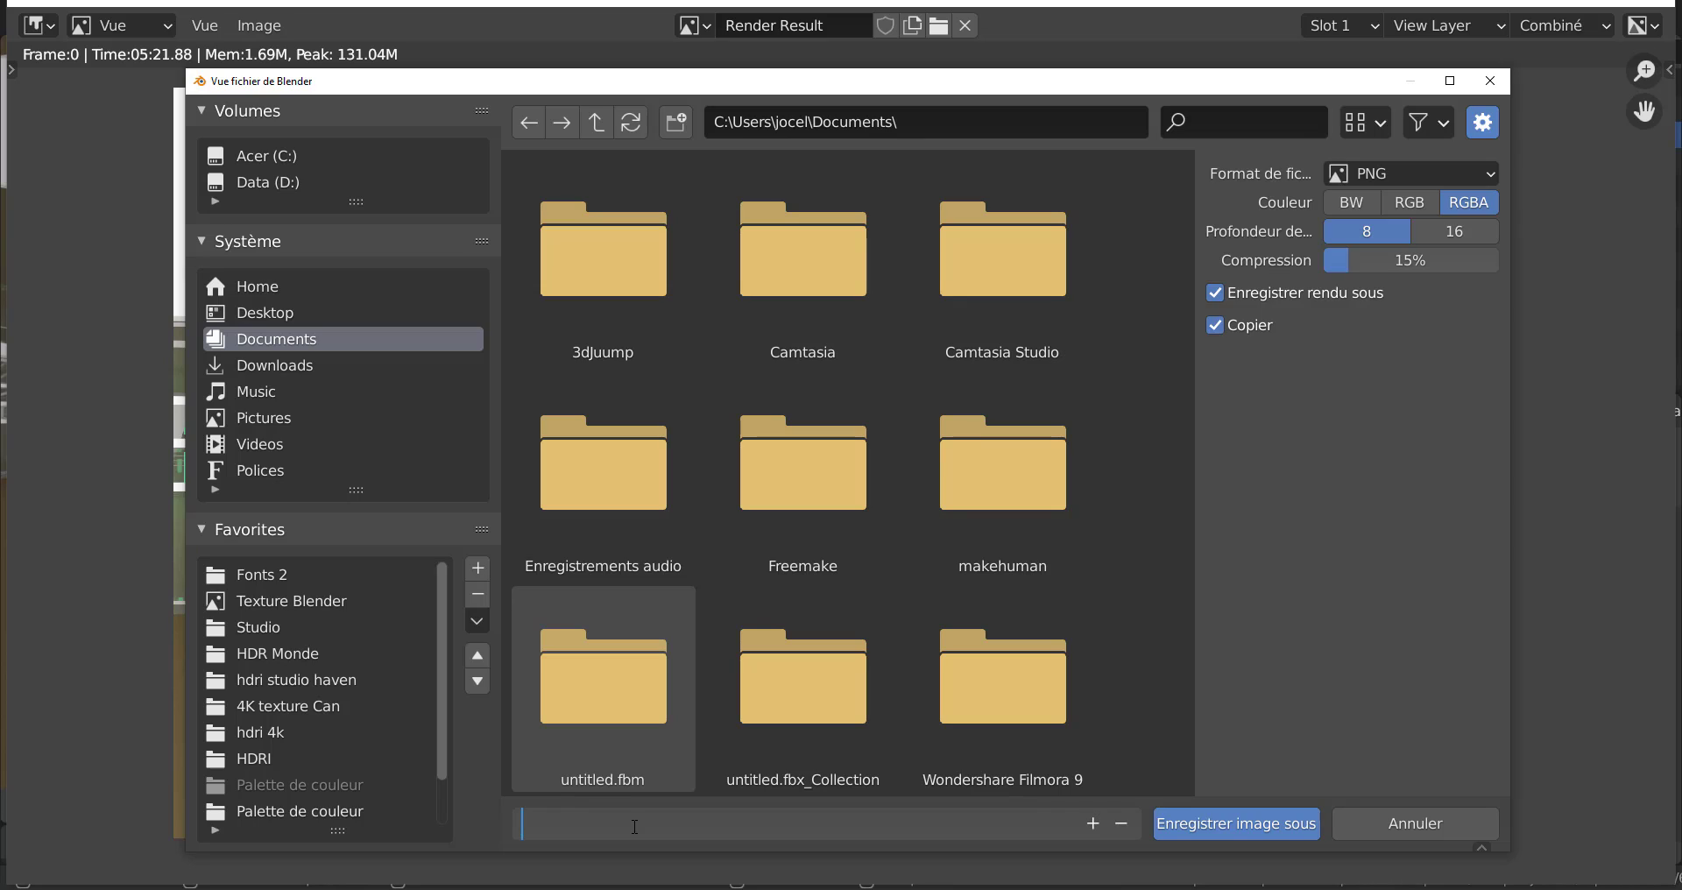
pyautogui.write('hdr du tuto')
pyautogui.click(1236, 822)
pyautogui.click(1234, 820)
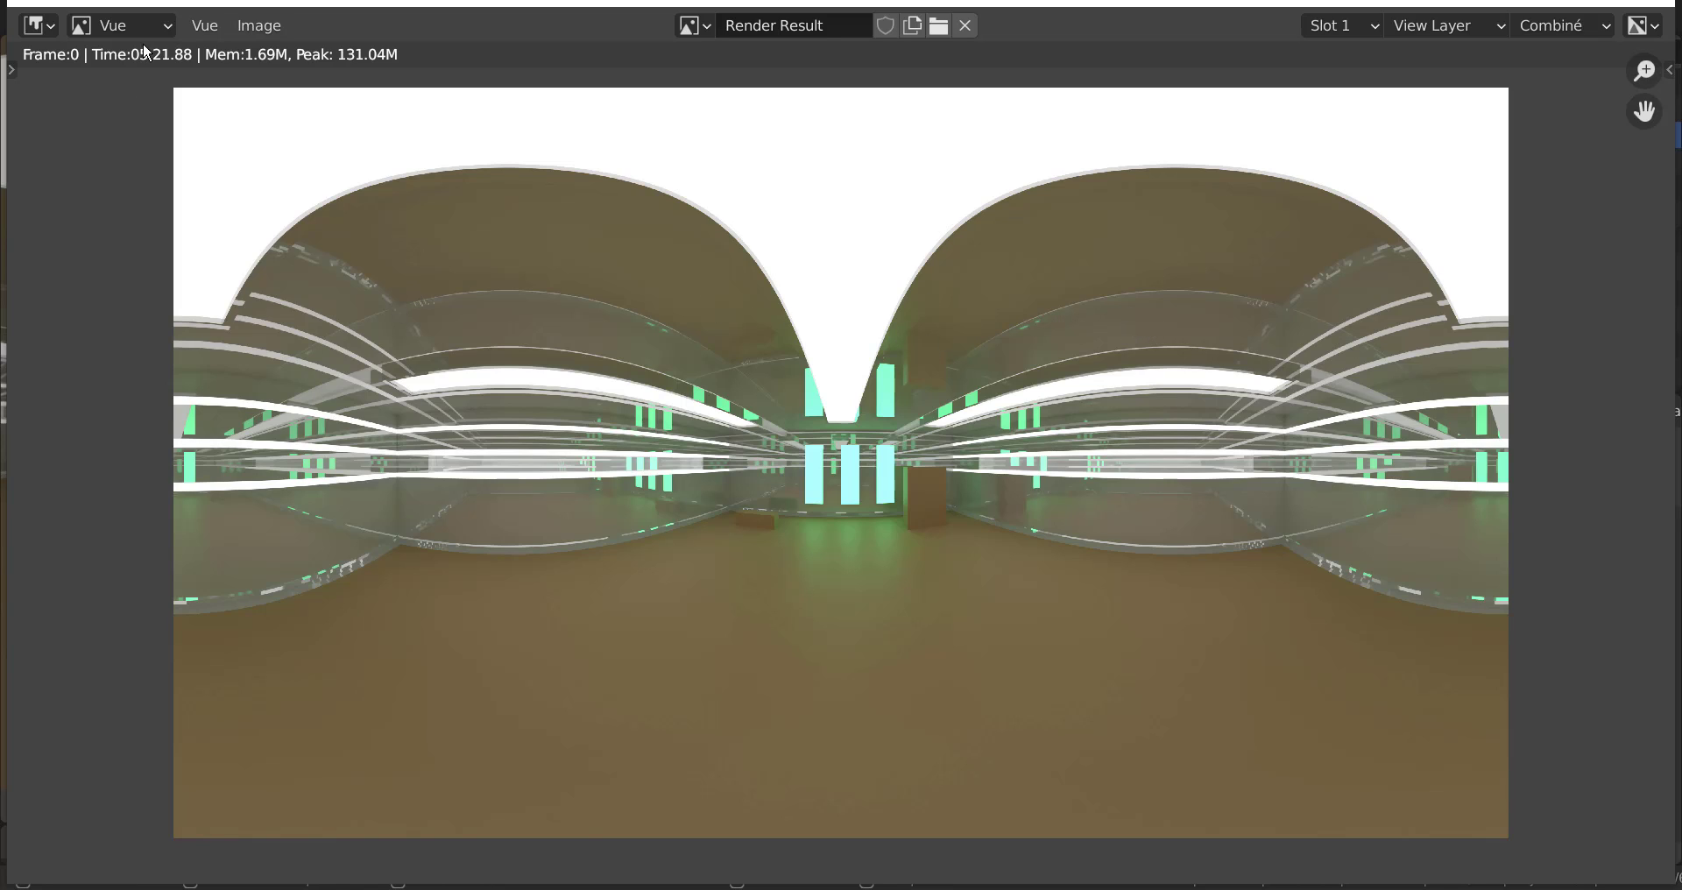
# Save the rendered panorama again as a PNG in the Desktop folder, ending its file name with 5.
pyautogui.click(254, 28)
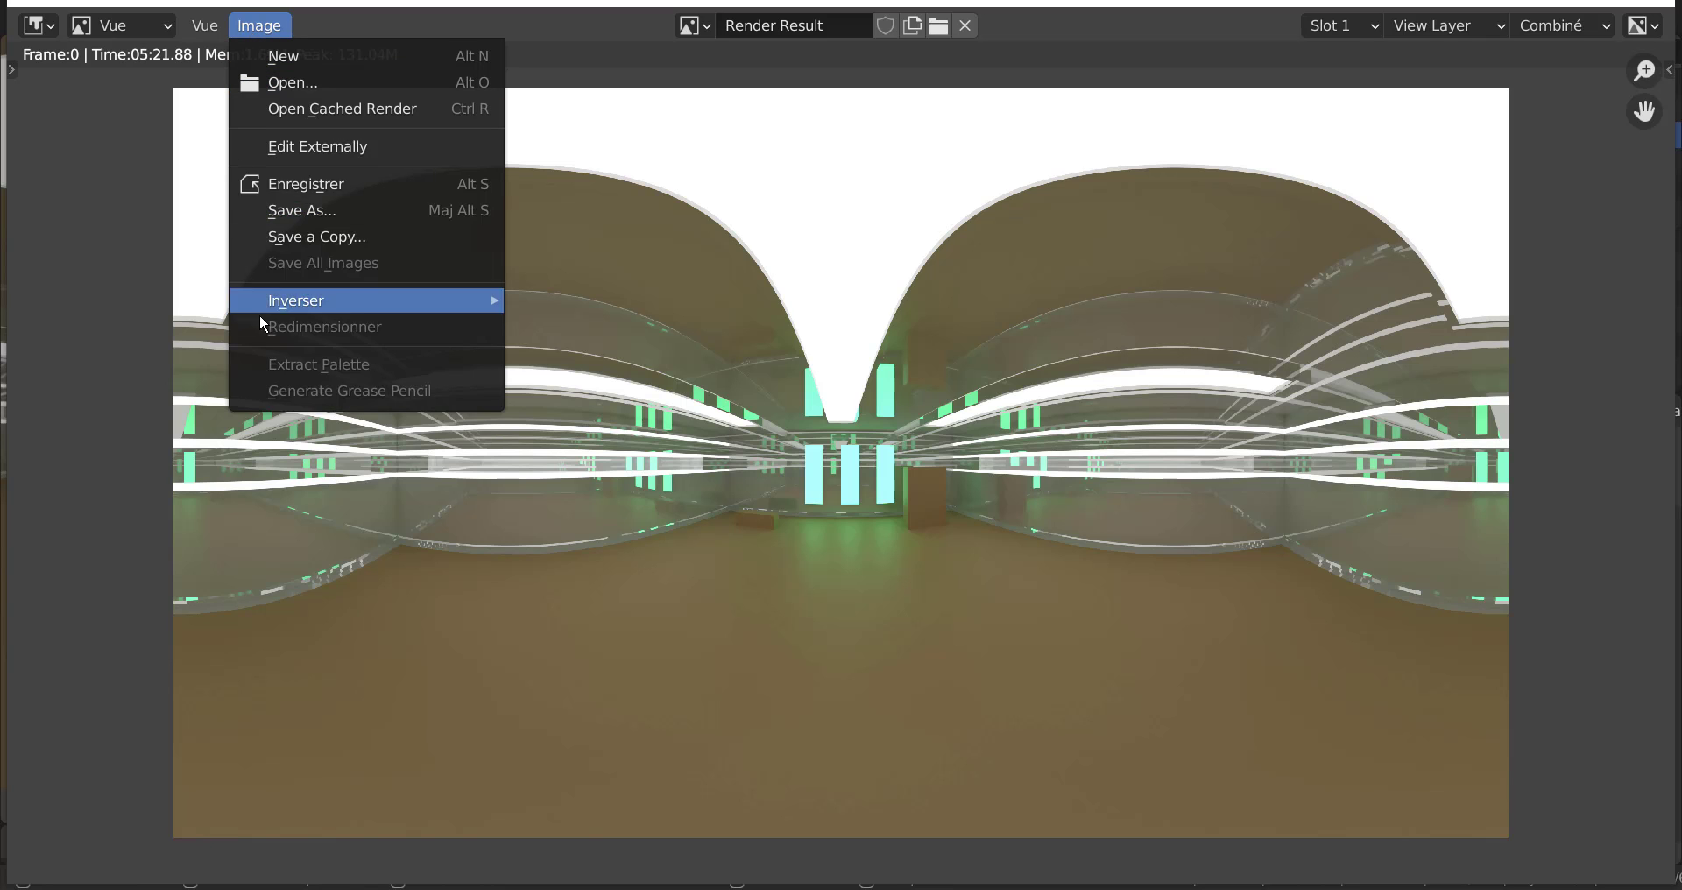
pyautogui.click(276, 182)
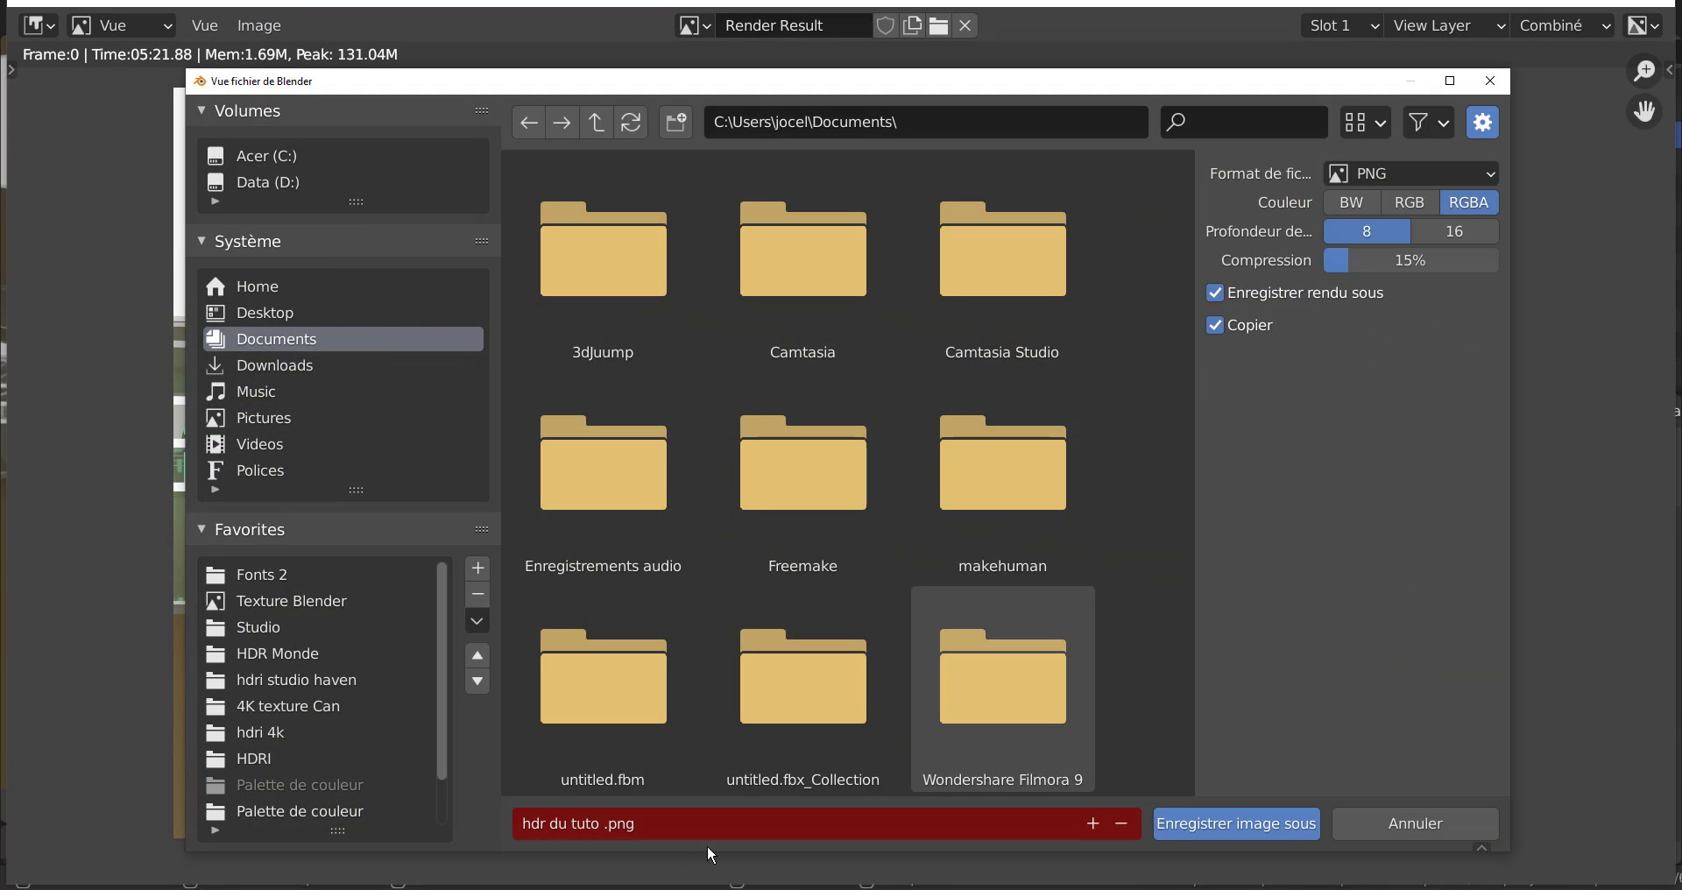
pyautogui.click(267, 369)
pyautogui.click(265, 315)
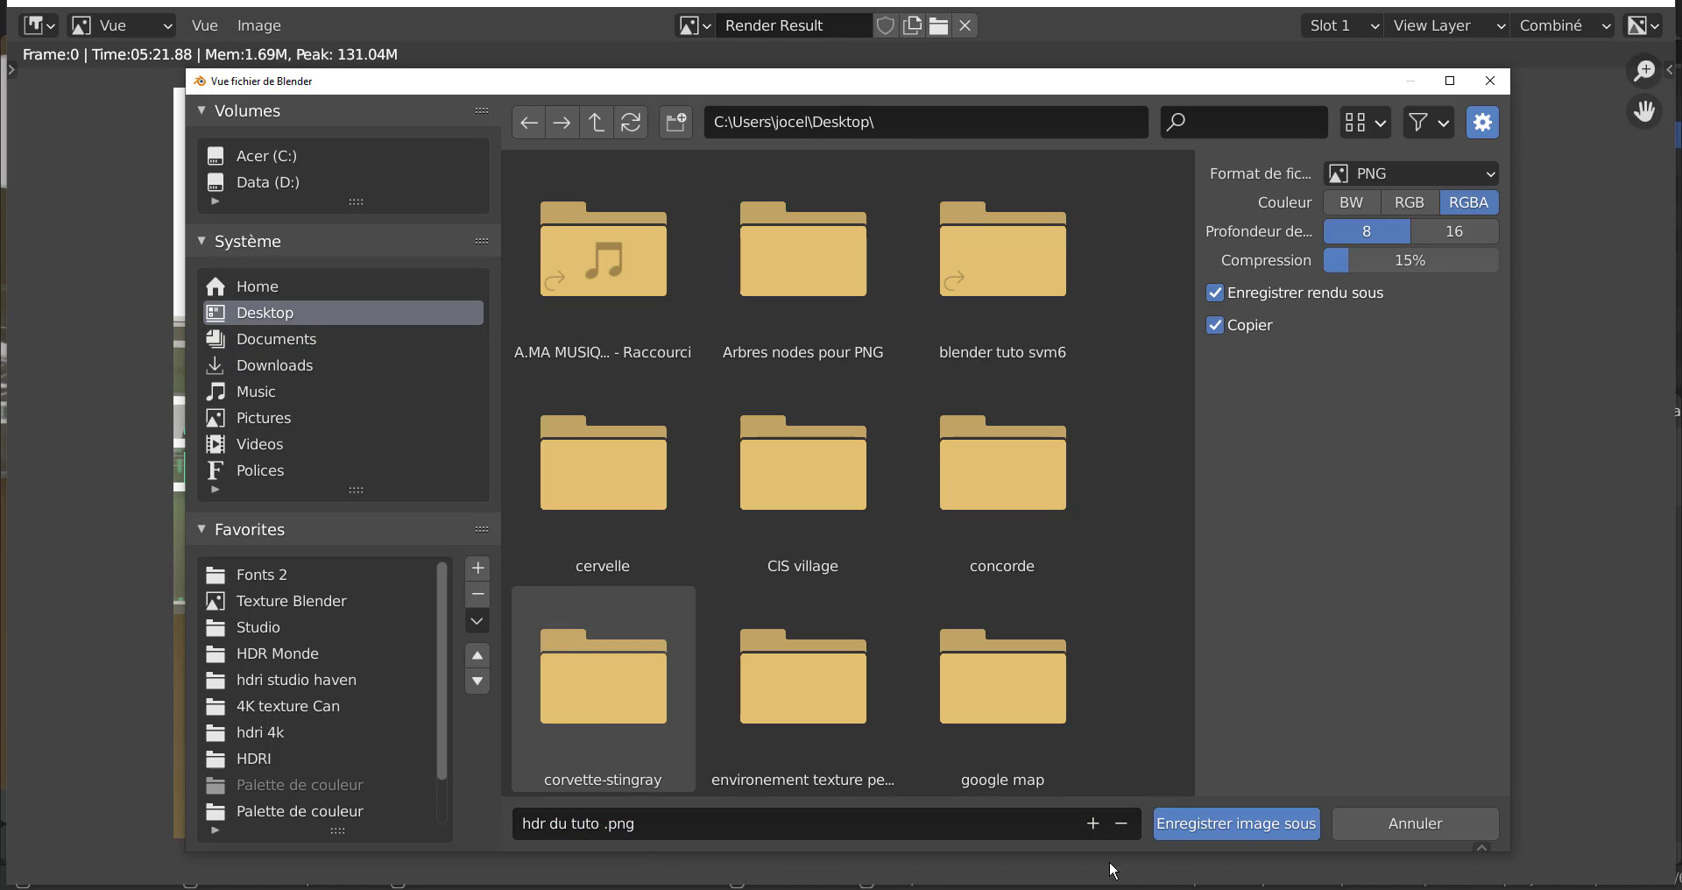
pyautogui.click(670, 824)
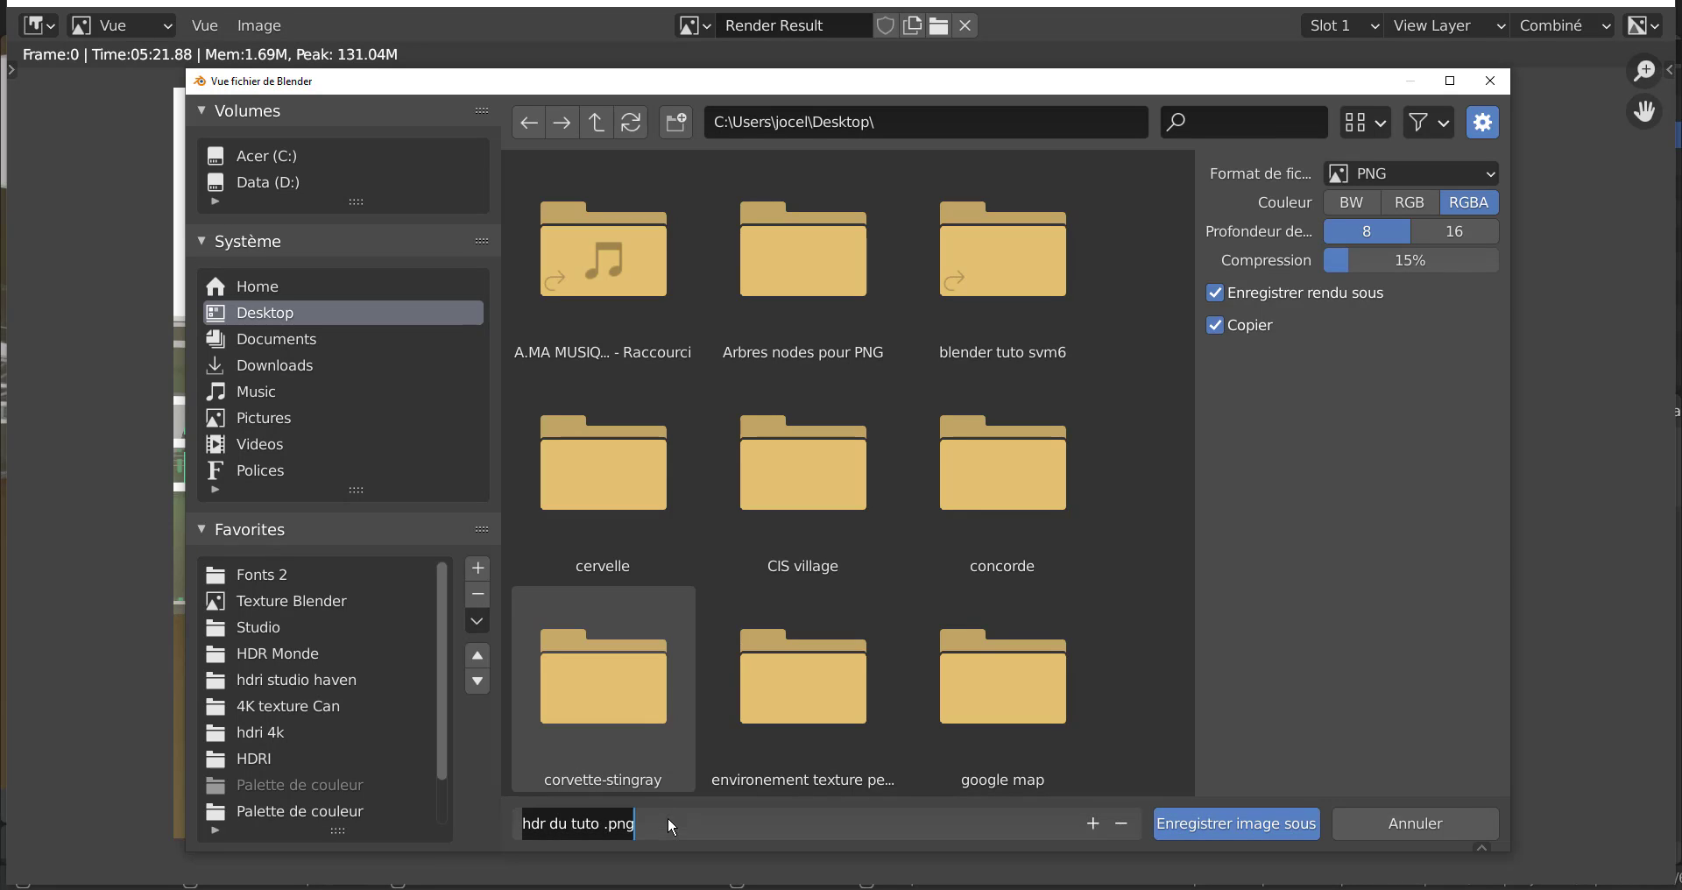
pyautogui.click(677, 820)
pyautogui.press('BackSpace')
pyautogui.press('BackSpace')
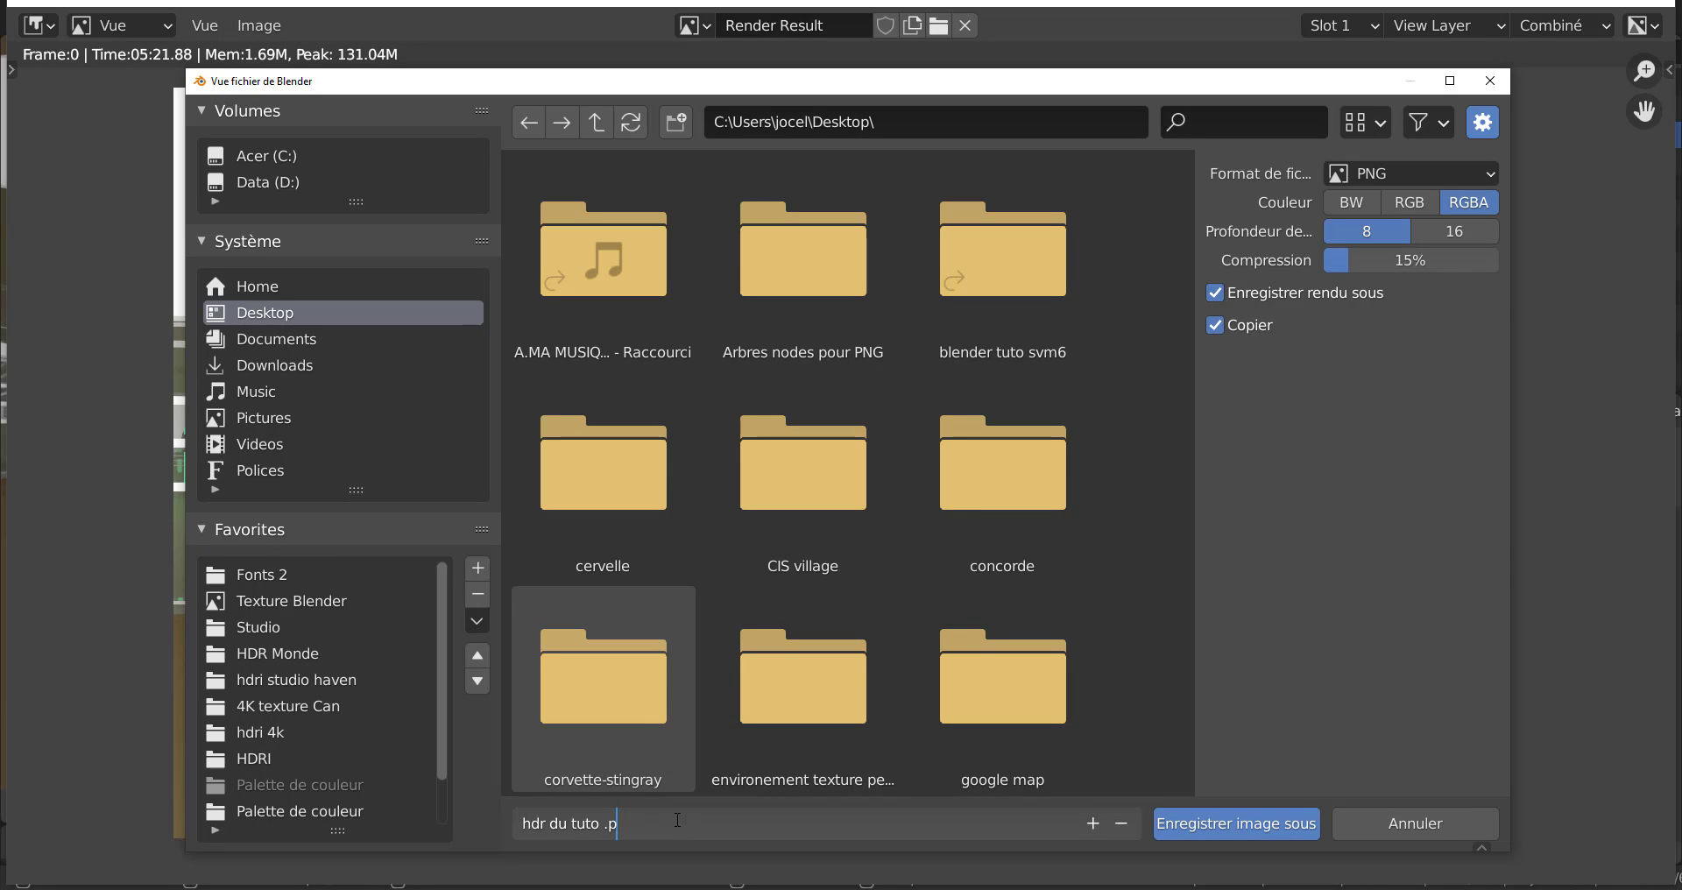
pyautogui.write('5')
pyautogui.click(1288, 824)
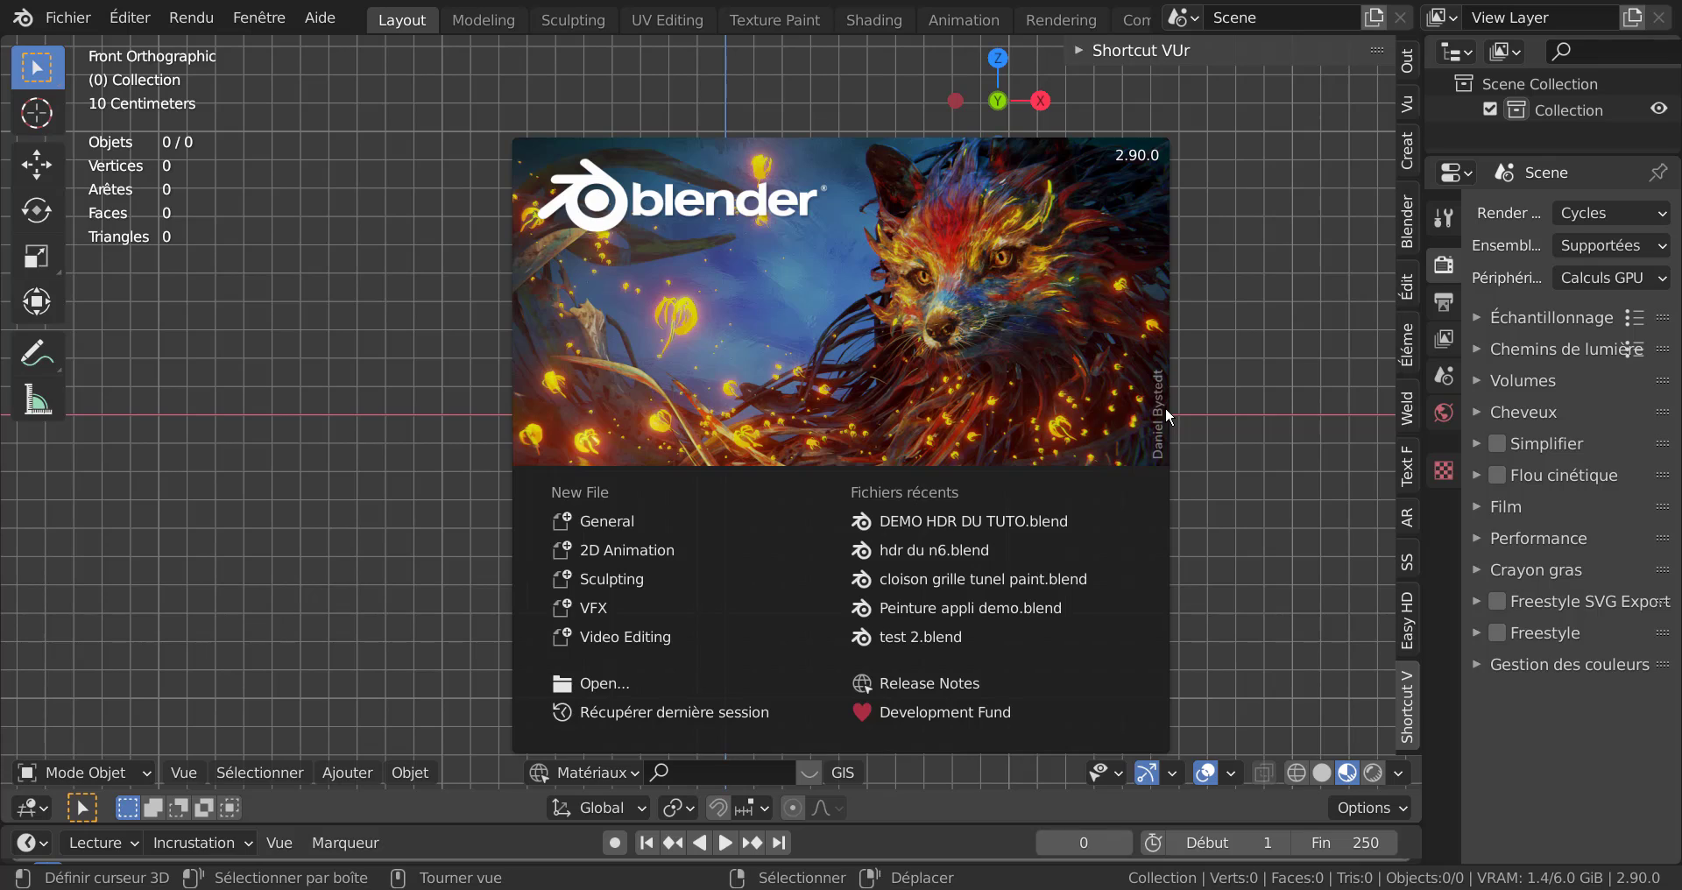
# Dismiss the splash screen of the new empty scene, start the Shortcut VUr input display and hide the sidebar.
pyautogui.click(1218, 361)
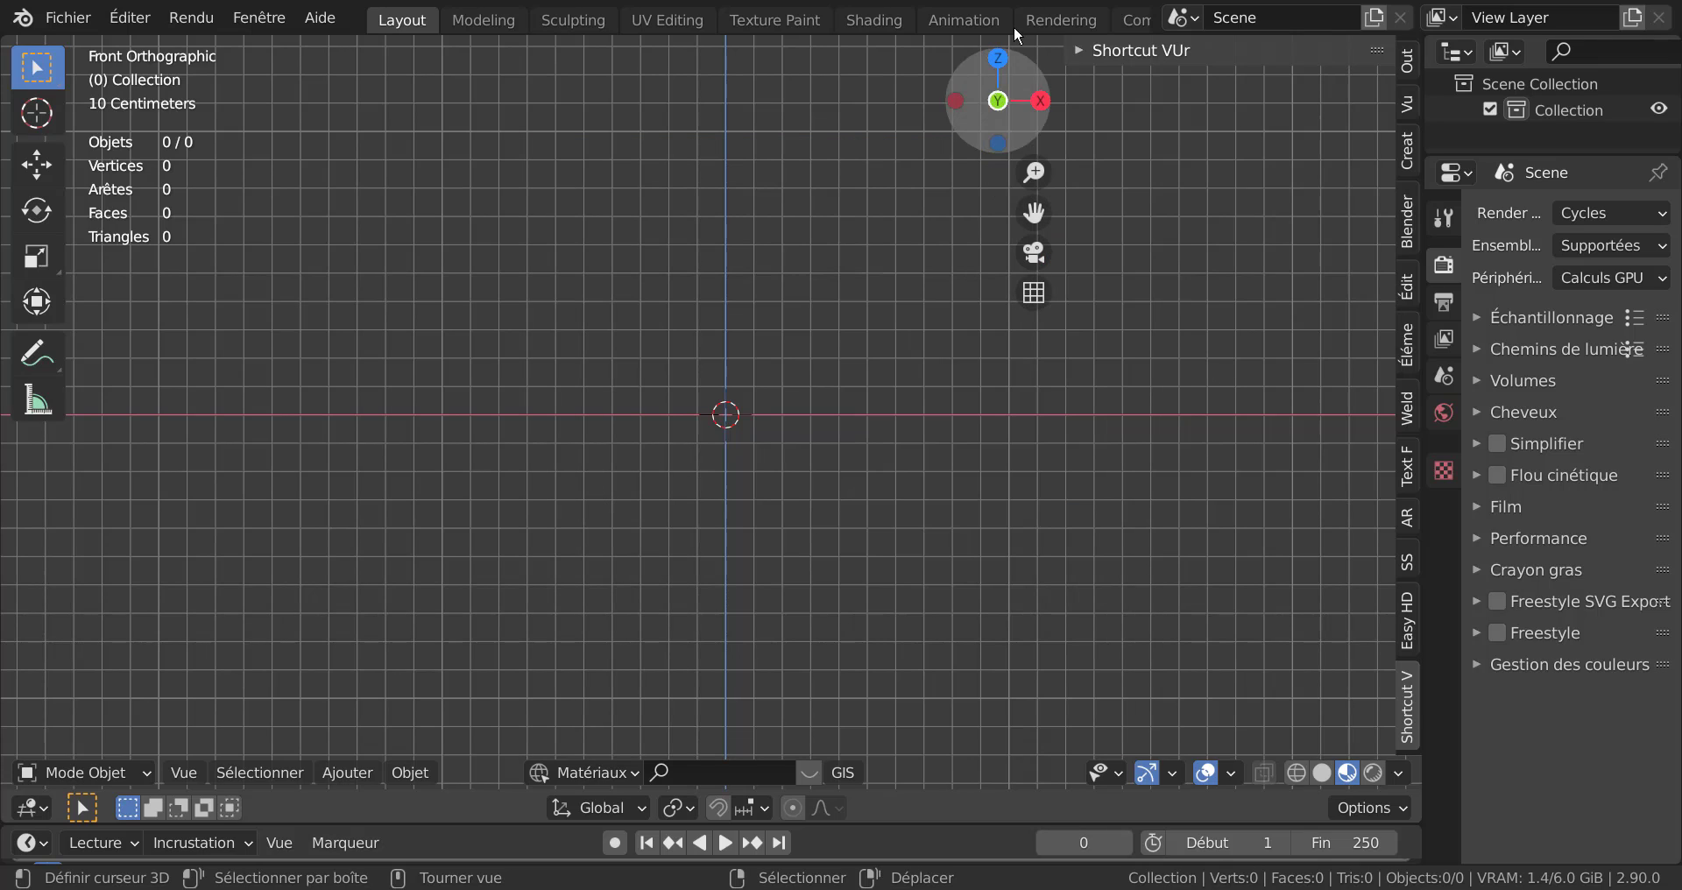
pyautogui.click(1080, 50)
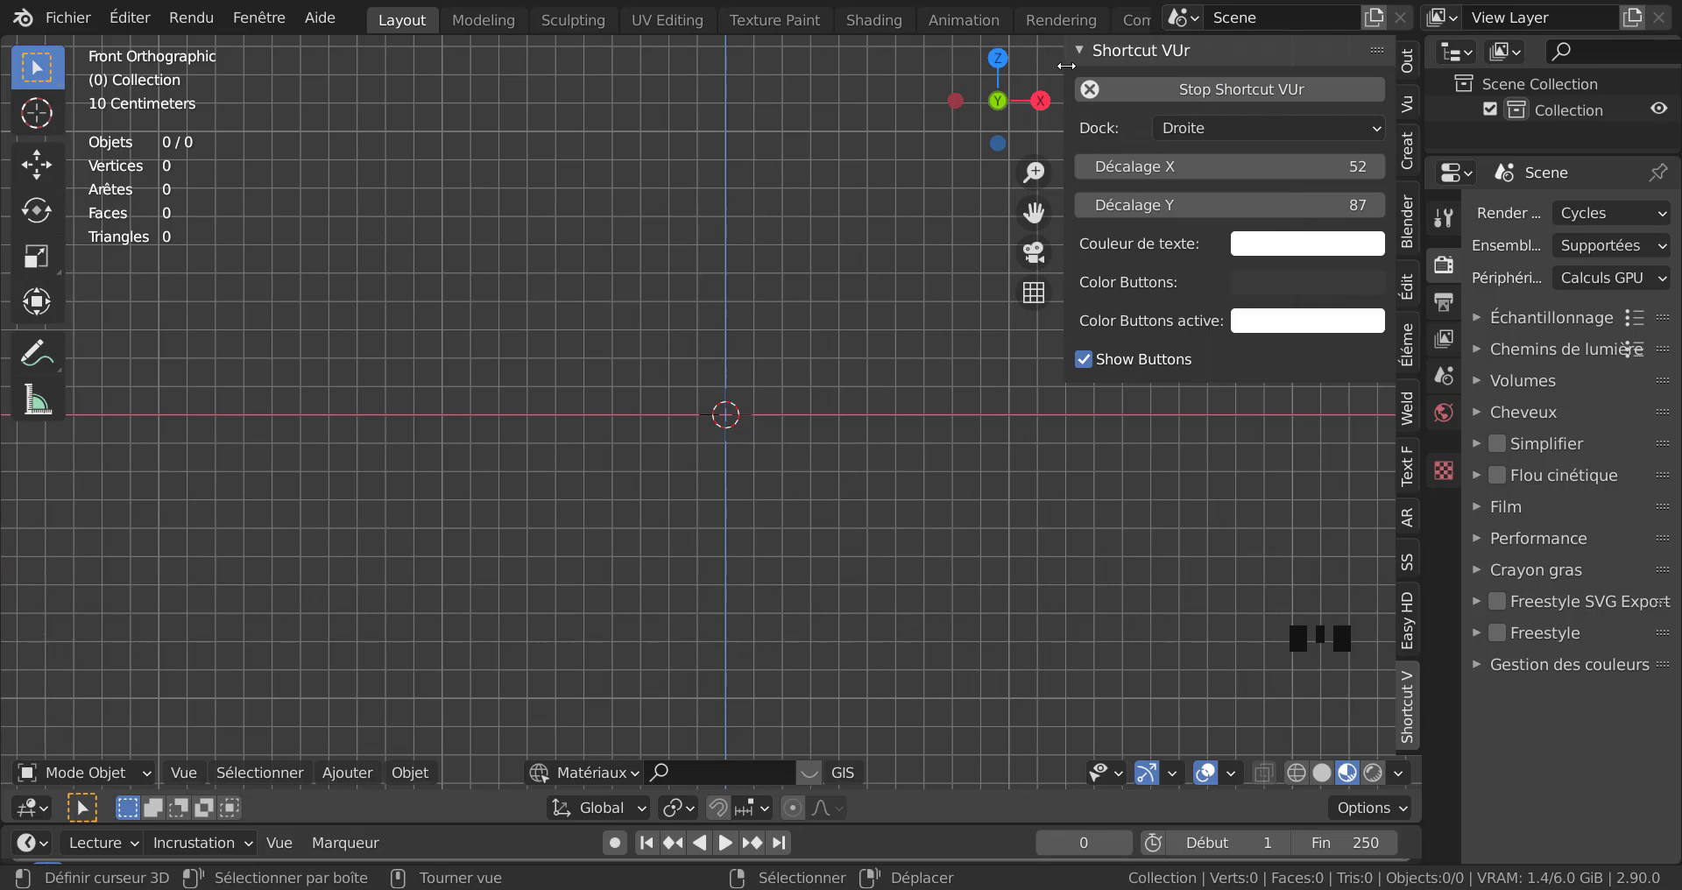
pyautogui.click(1068, 65)
pyautogui.moveTo(1068, 64); pyautogui.dragTo(1499, 85)
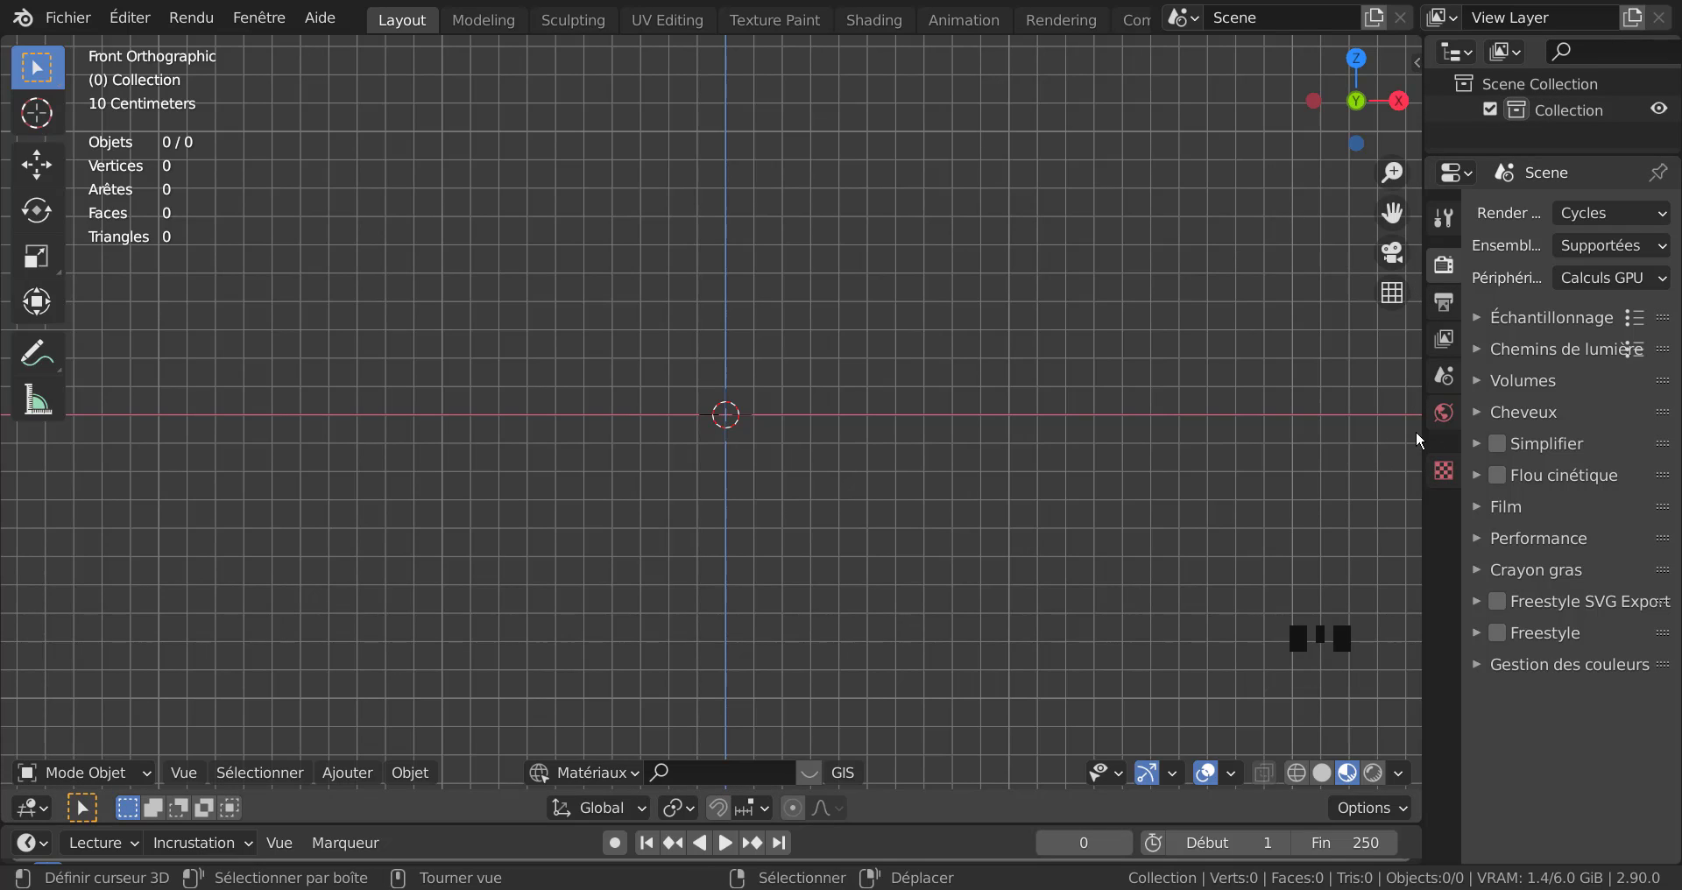
# Create a new world for the scene and use an environment texture (Texture d'environnement) as its background colour.
pyautogui.moveTo(1421, 429); pyautogui.dragTo(1209, 425)
pyautogui.click(1229, 413)
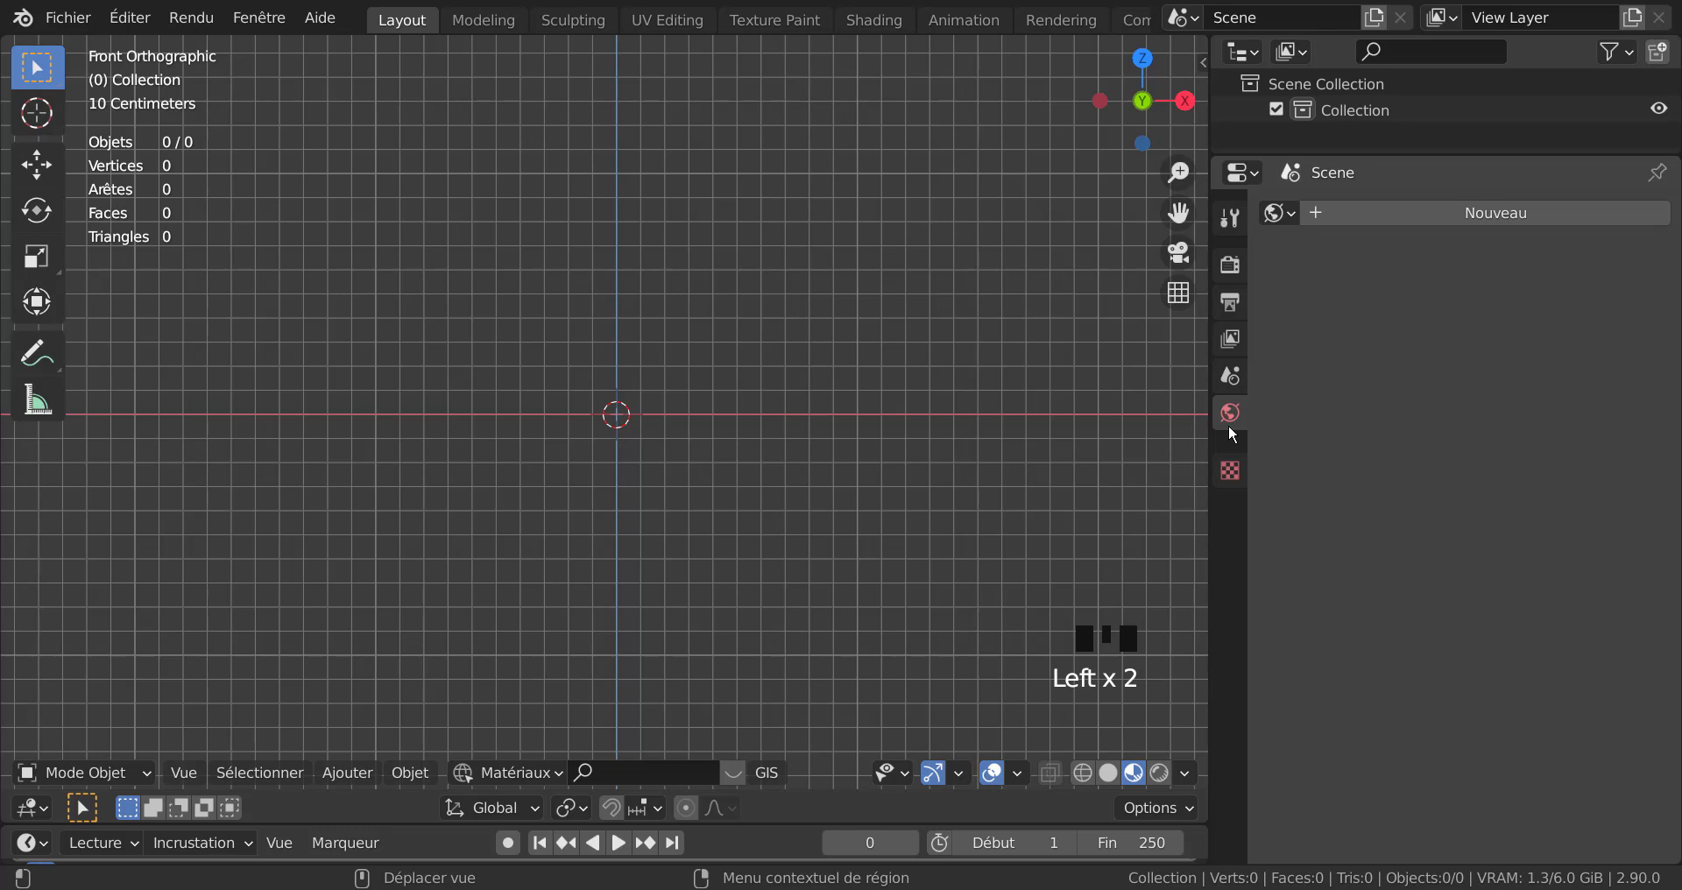
pyautogui.click(1464, 208)
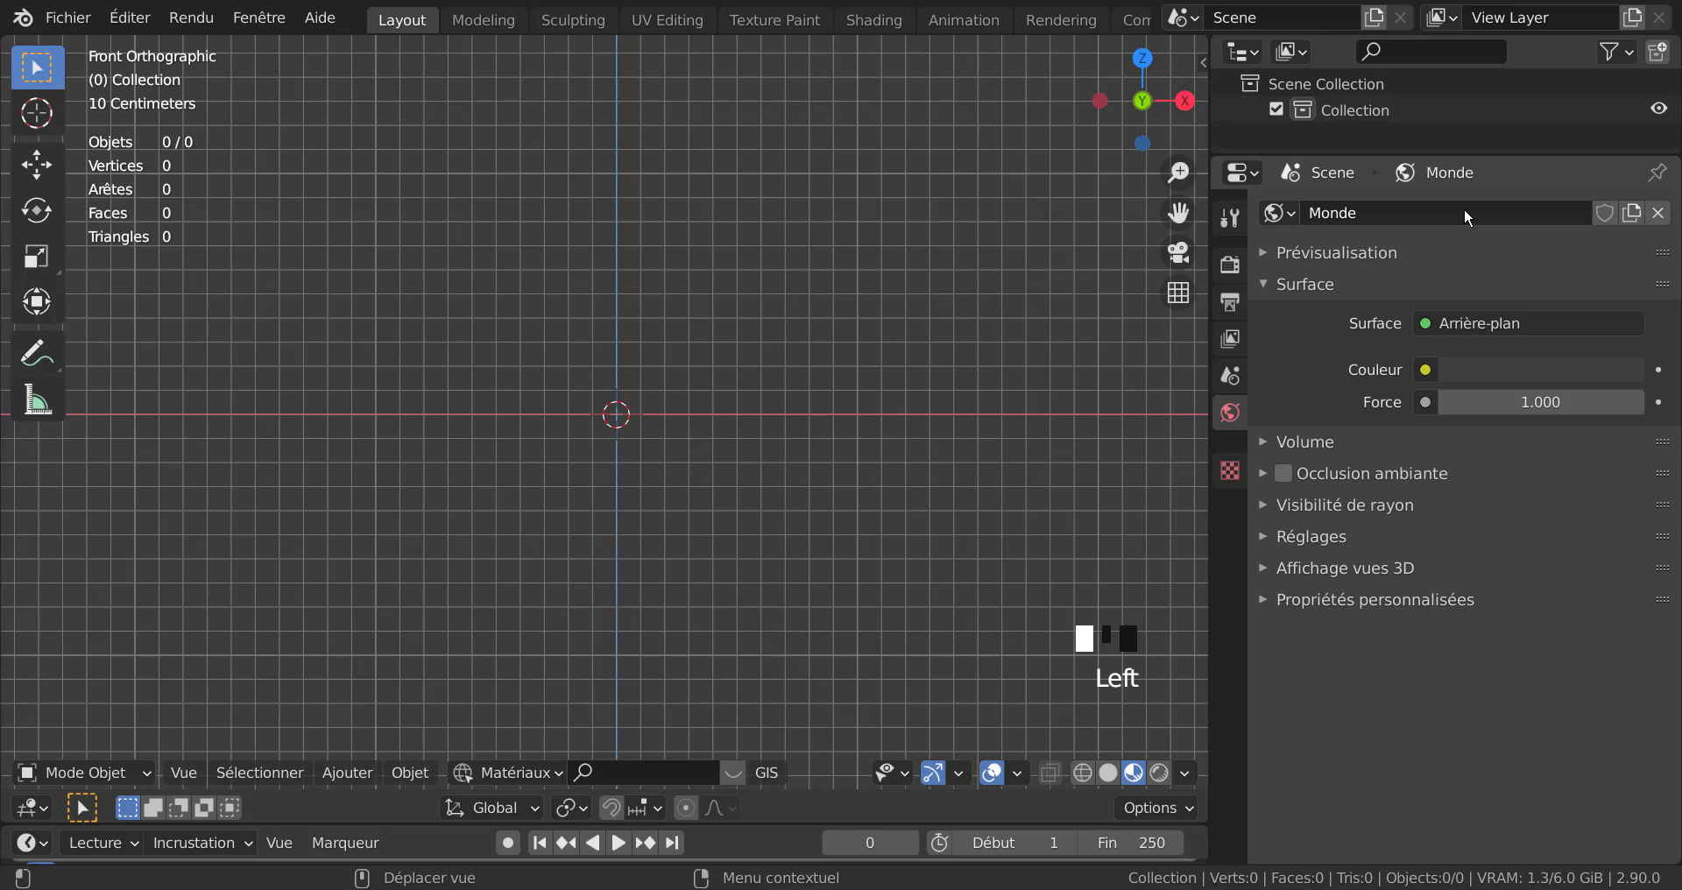
pyautogui.click(1425, 369)
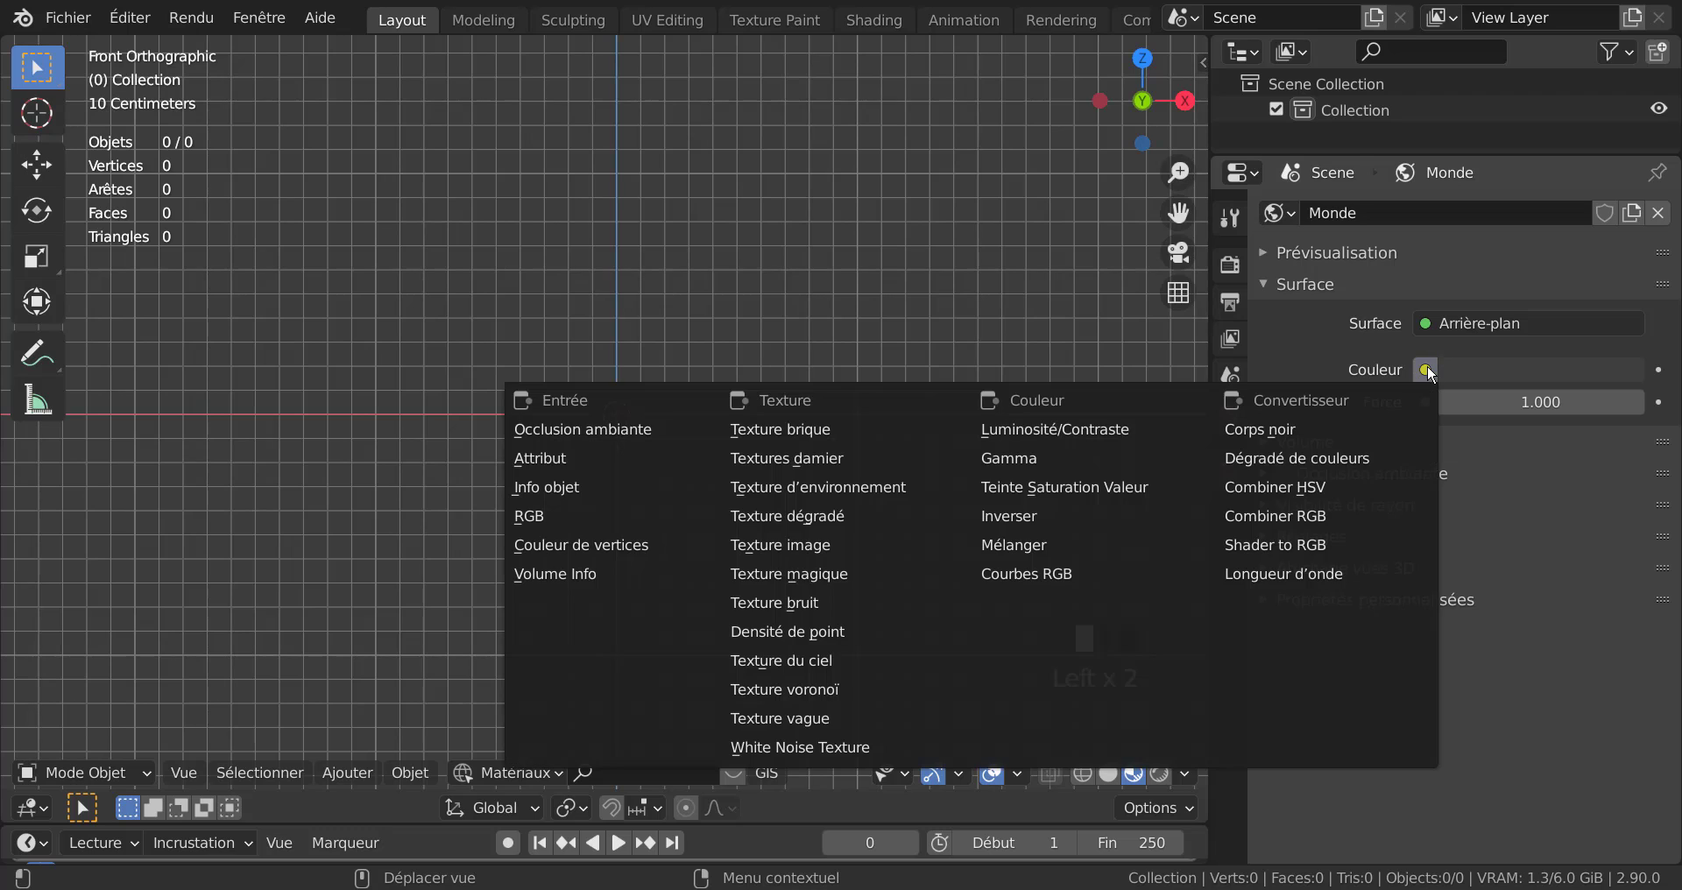
pyautogui.click(823, 484)
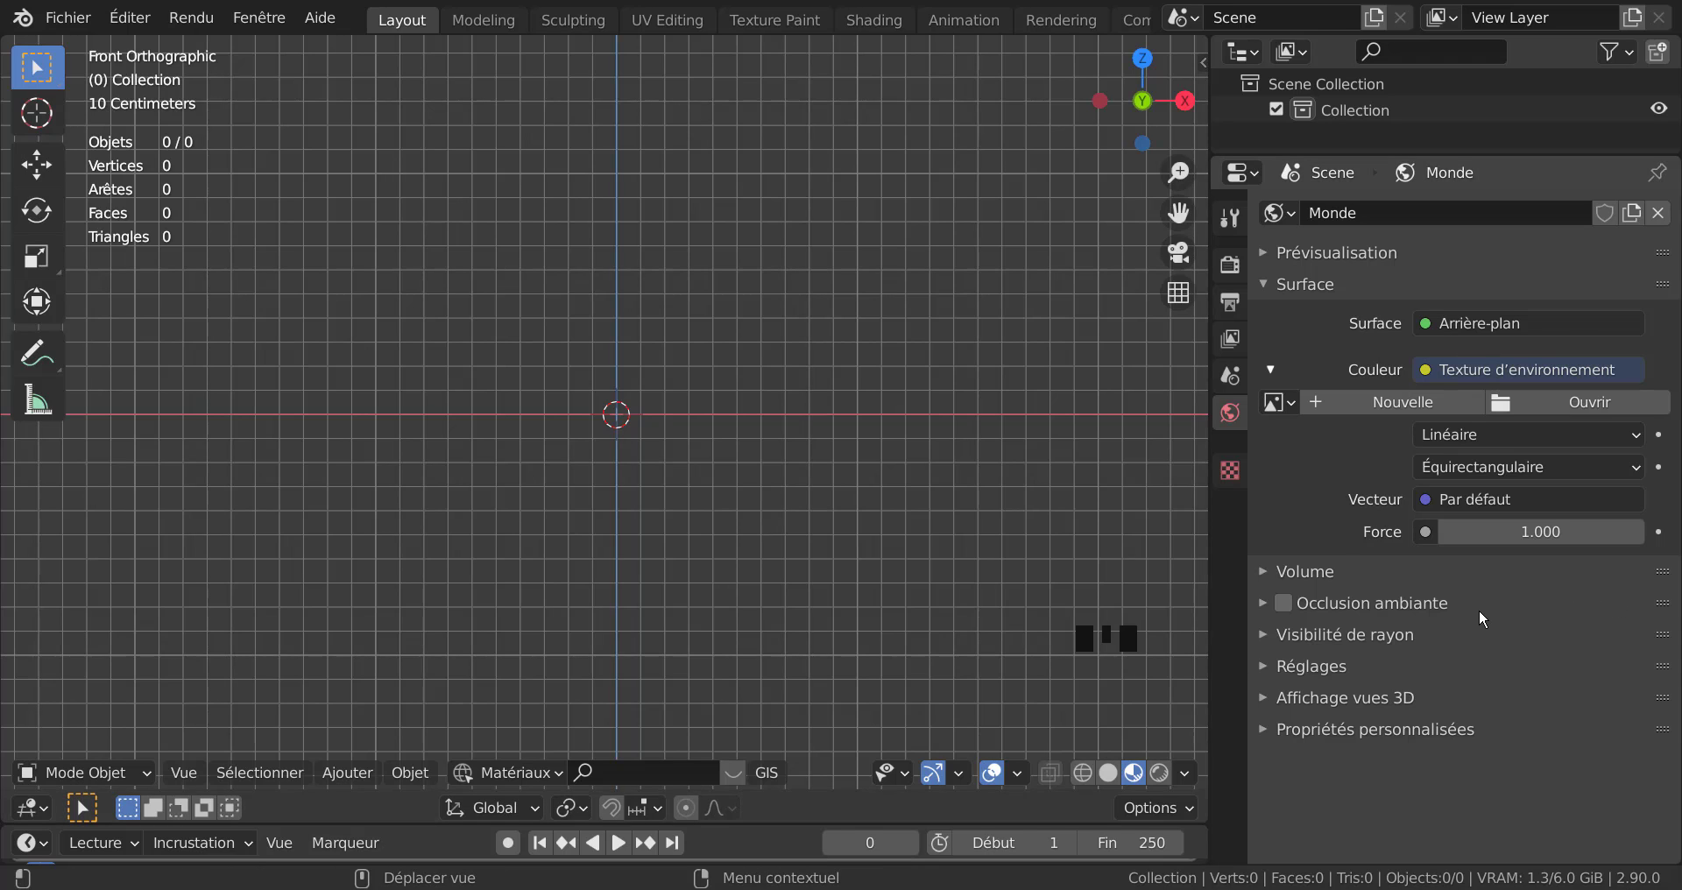
# Load the image "hdr du tuto 5.png" from the Desktop folder into the world's environment texture.
pyautogui.click(1598, 407)
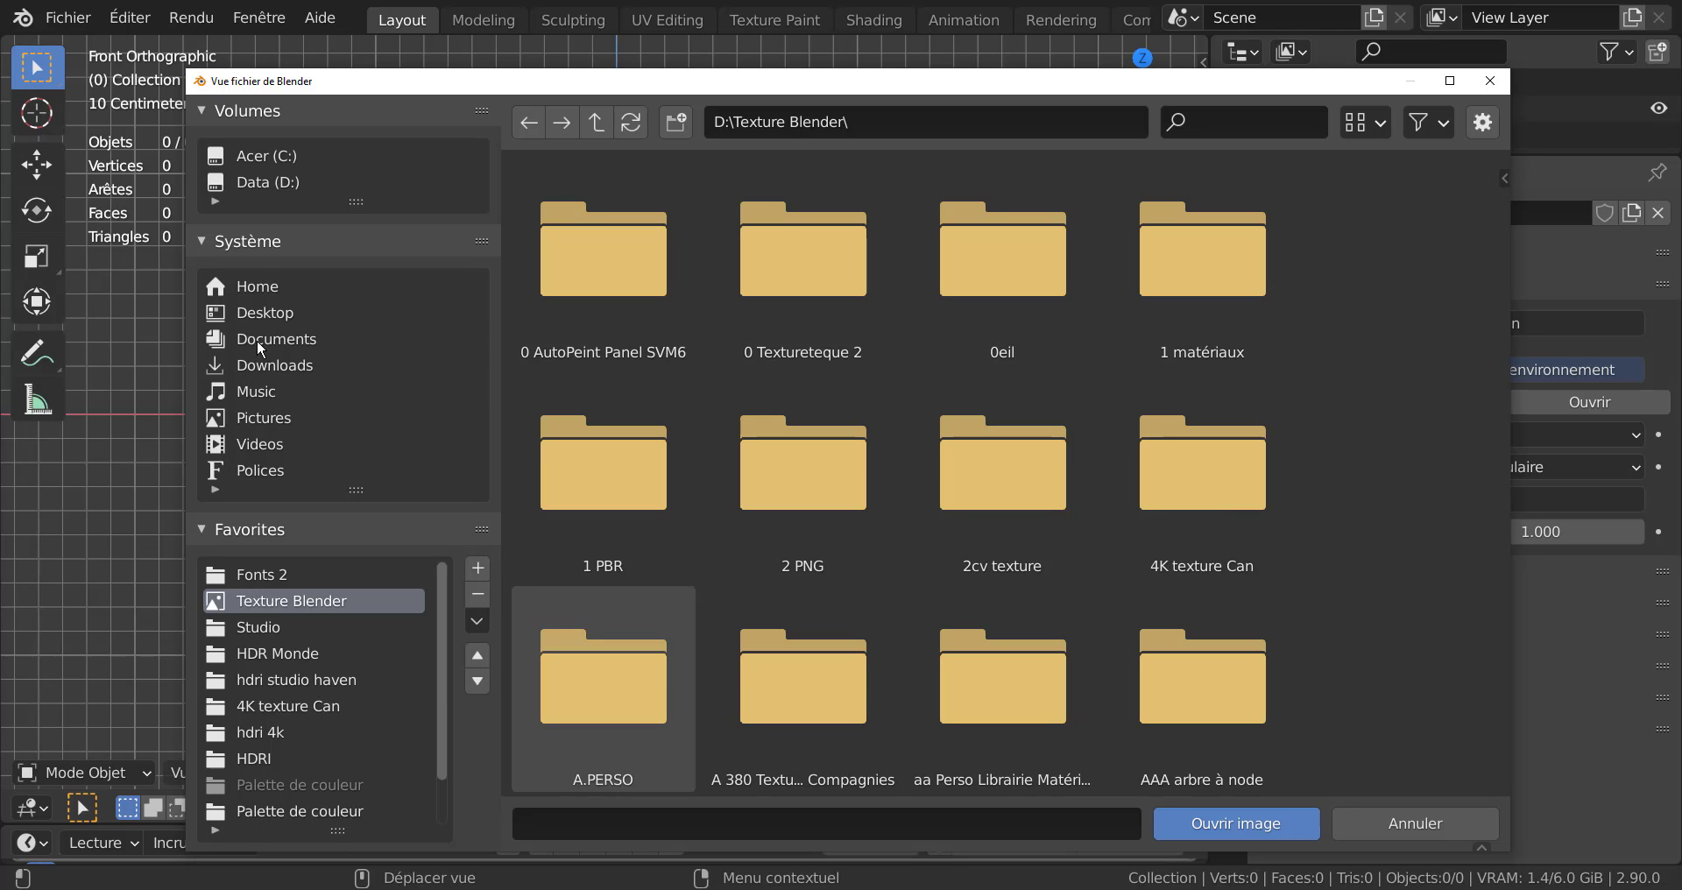
pyautogui.click(261, 312)
pyautogui.scroll(-5, 1144, 559)
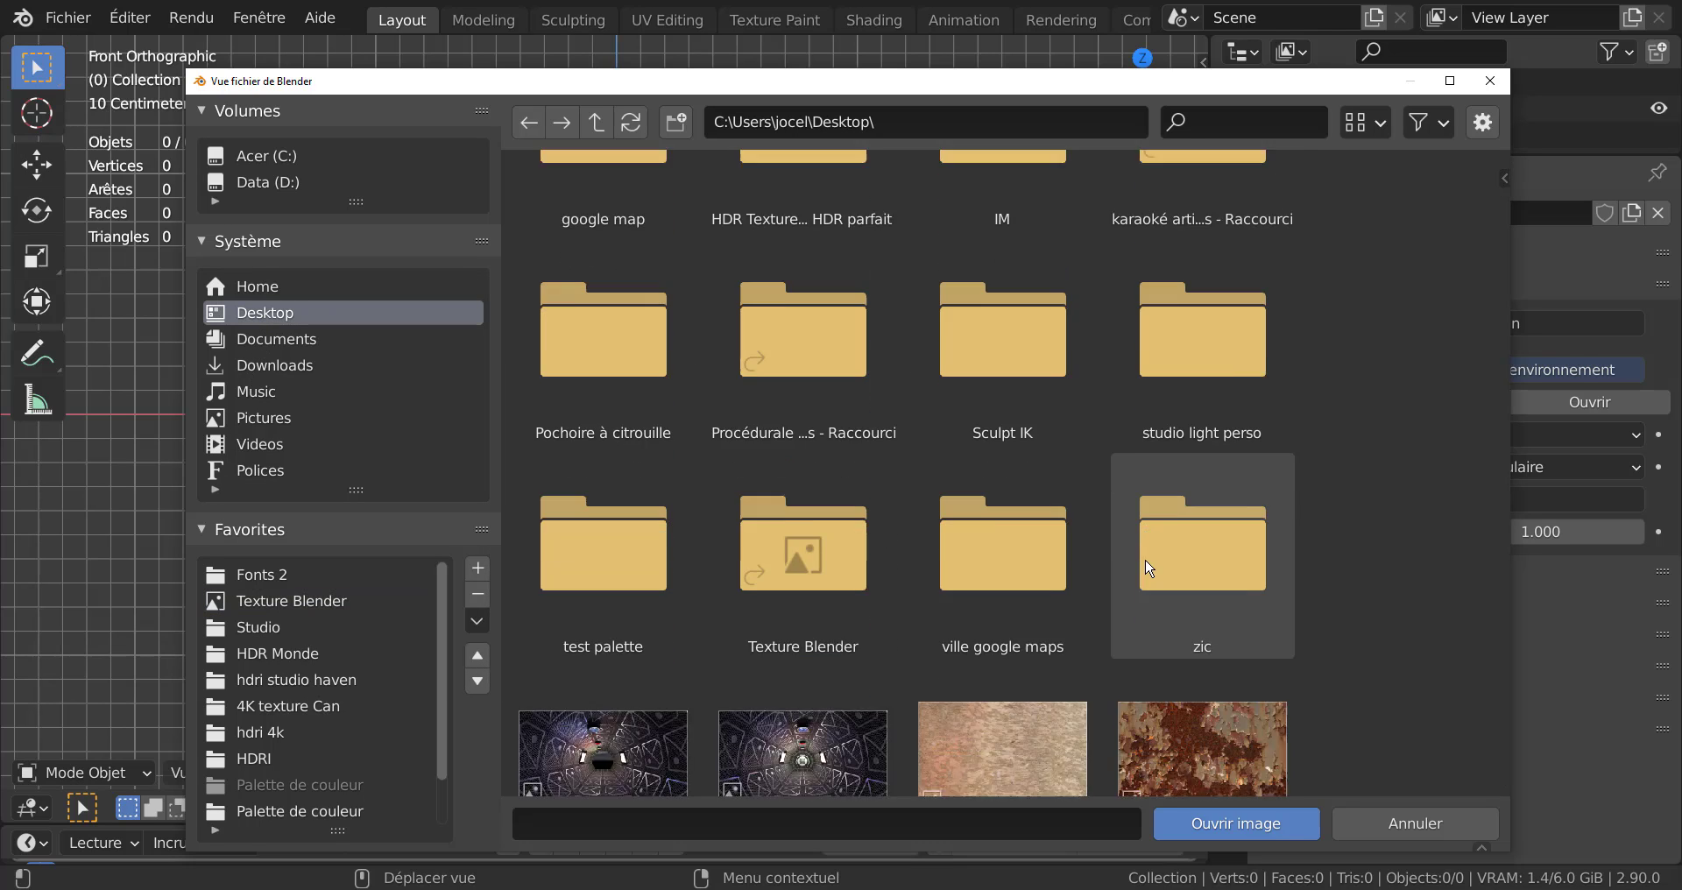
pyautogui.scroll(-6, 1146, 562)
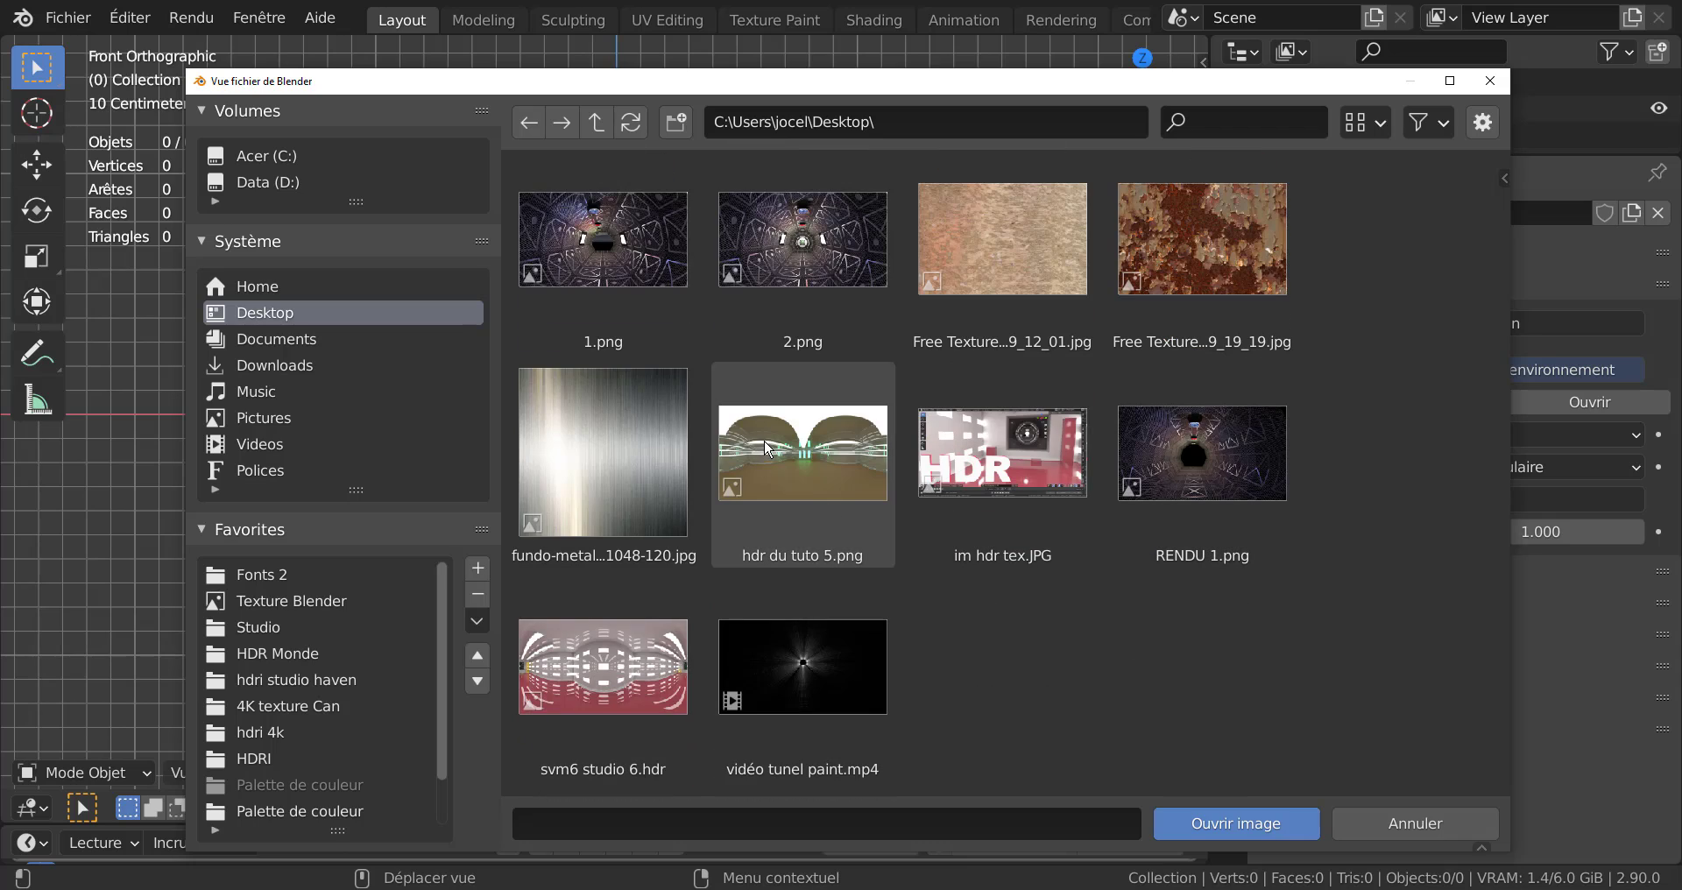
pyautogui.click(873, 442)
pyautogui.click(1255, 831)
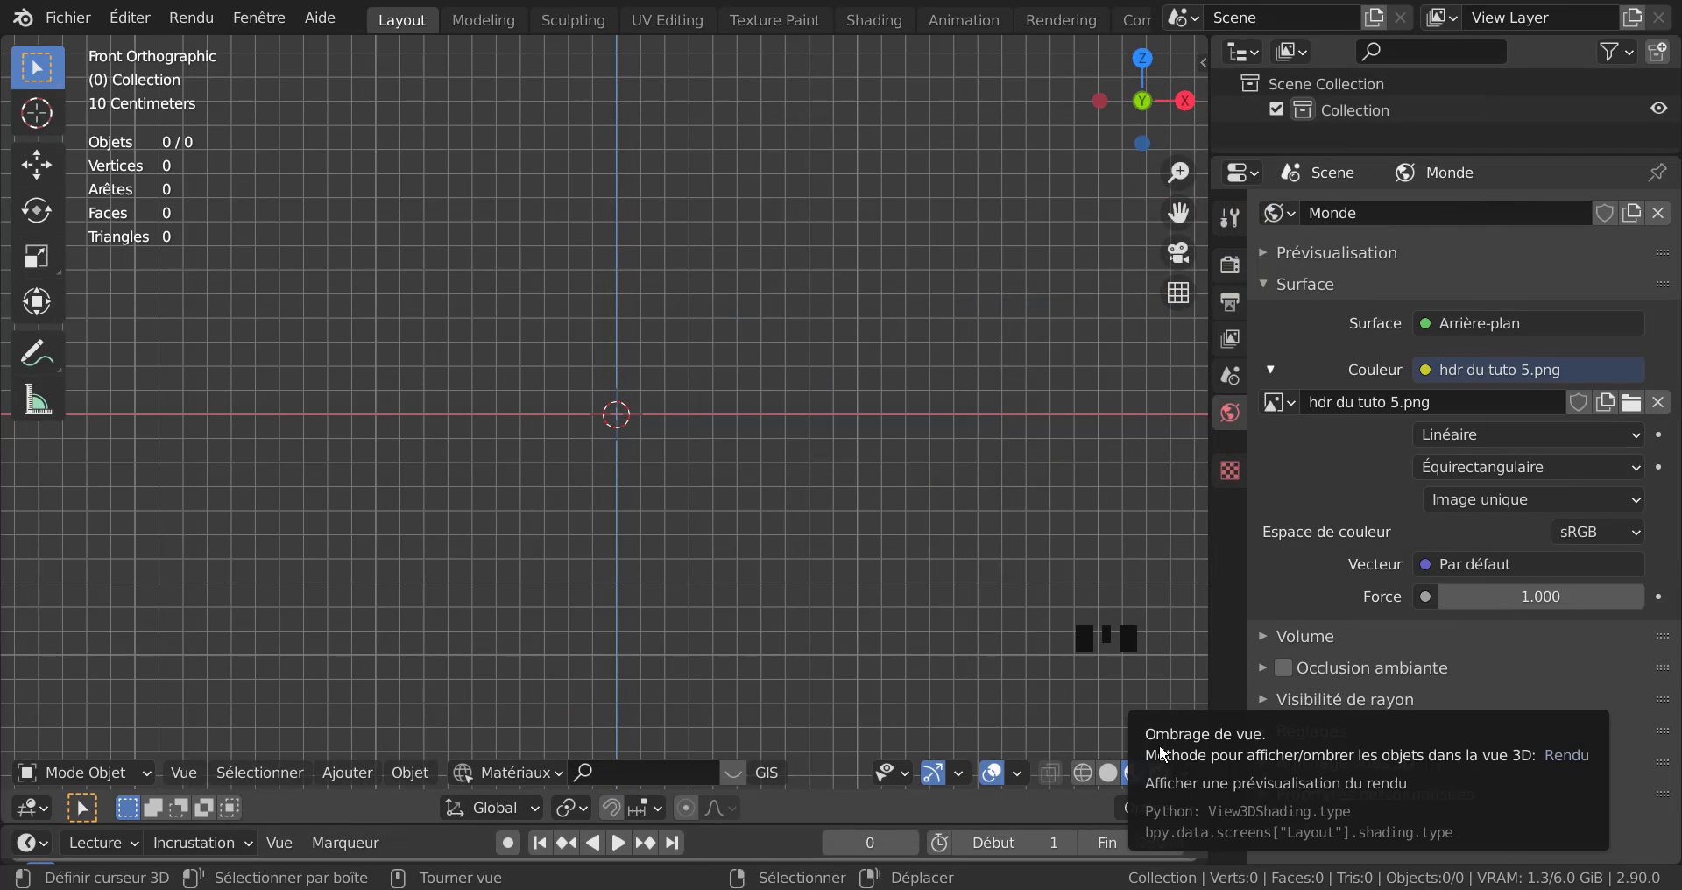
# Switch the viewport to rendered shading and look around the panoramic environment, including the three cyan panels.
pyautogui.click(1159, 772)
pyautogui.click(1153, 772)
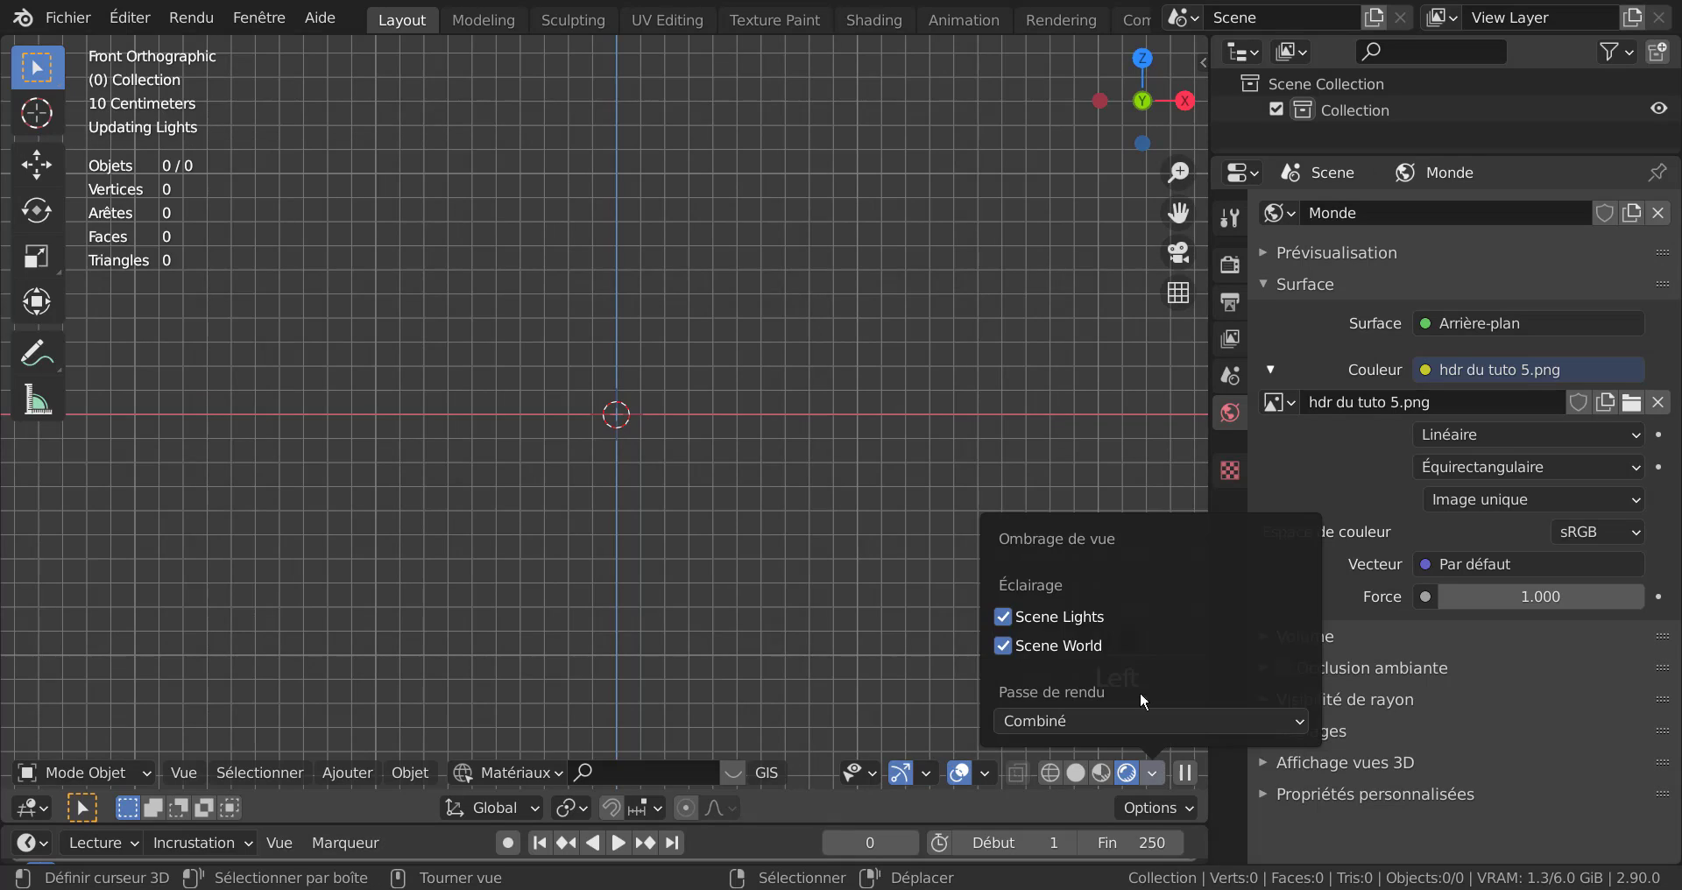
pyautogui.moveTo(732, 593)
pyautogui.mouseDown(button='middle')
pyautogui.moveTo(1041, 597)
pyautogui.moveTo(986, 598)
pyautogui.mouseUp(button='middle')
pyautogui.scroll(-7, 796, 587)
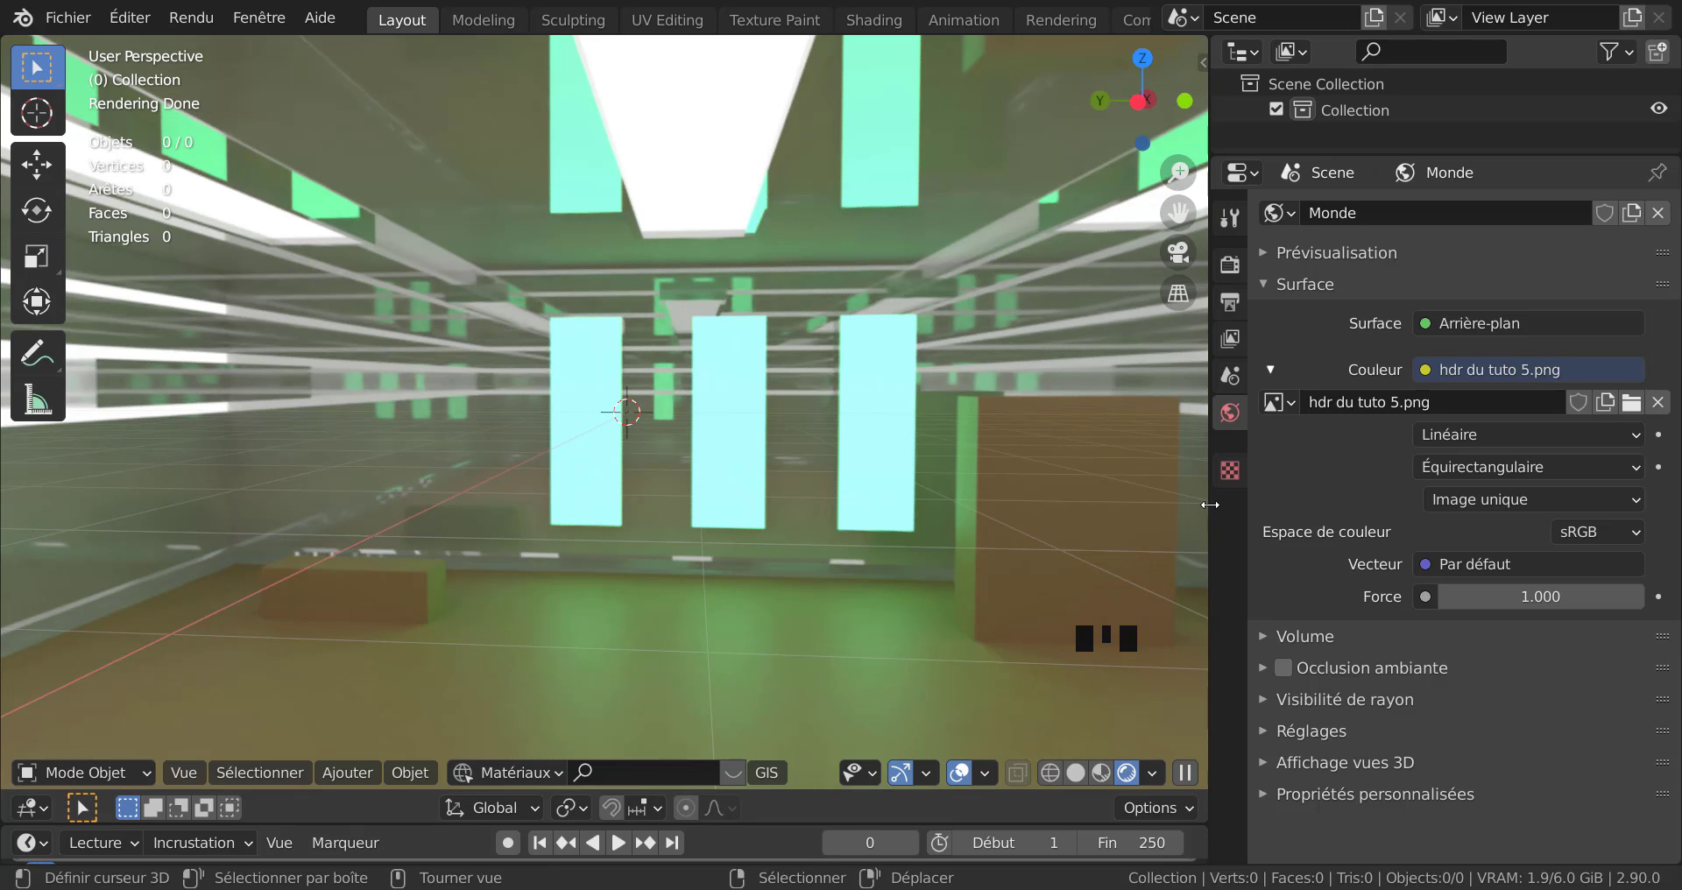
pyautogui.moveTo(1208, 506); pyautogui.dragTo(1503, 496)
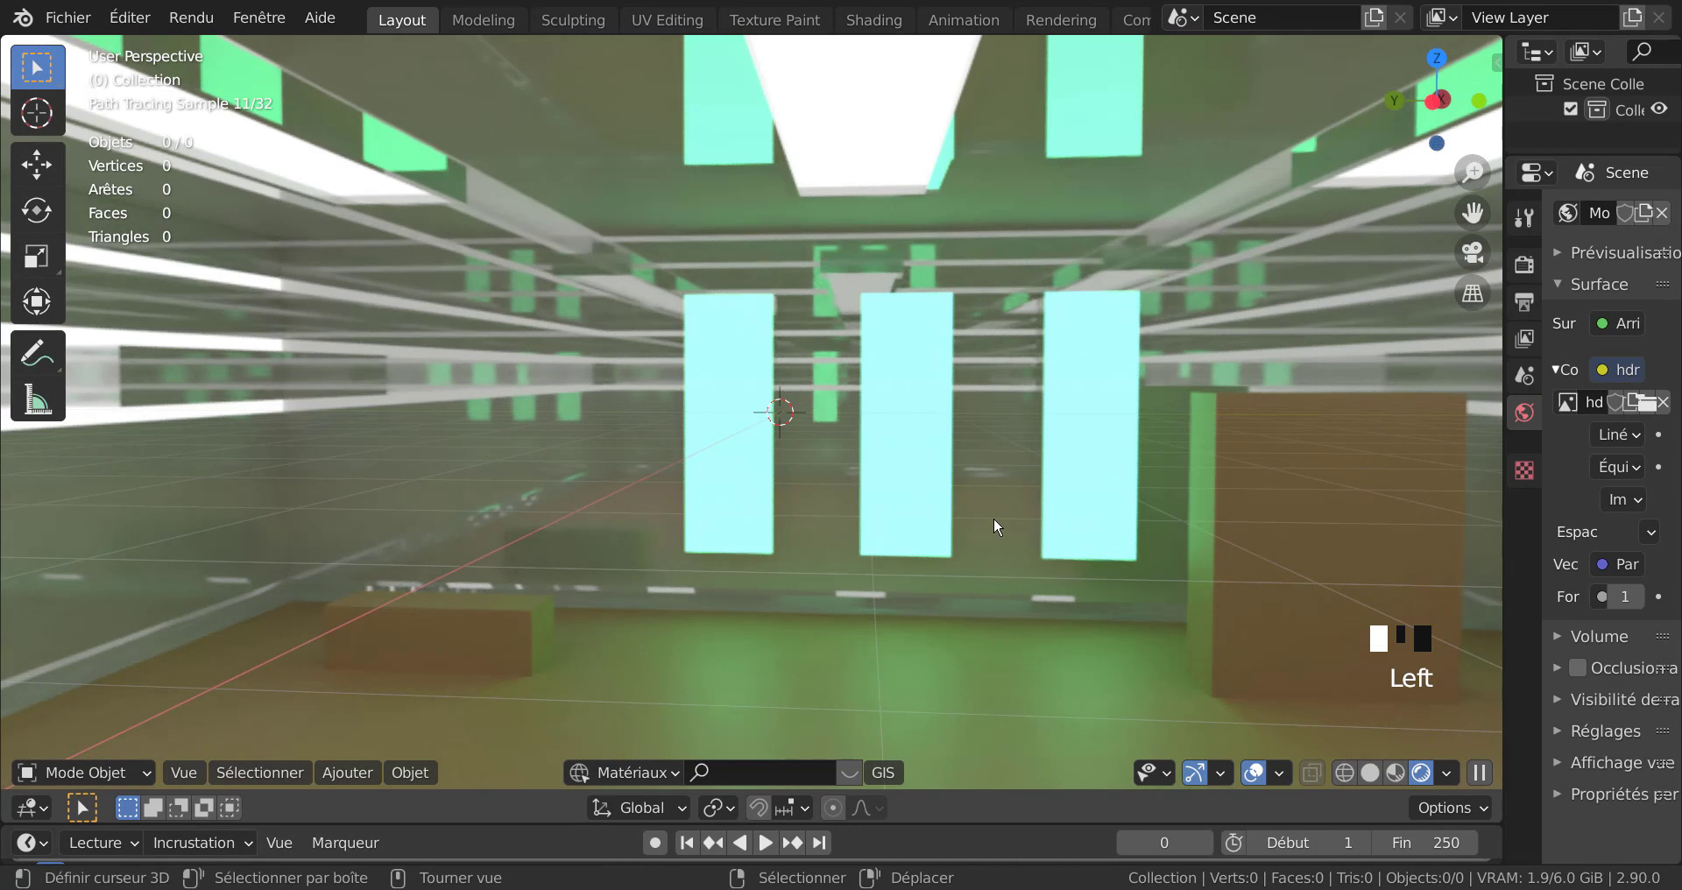
pyautogui.moveTo(1053, 526); pyautogui.dragTo(1406, 520, button='middle')
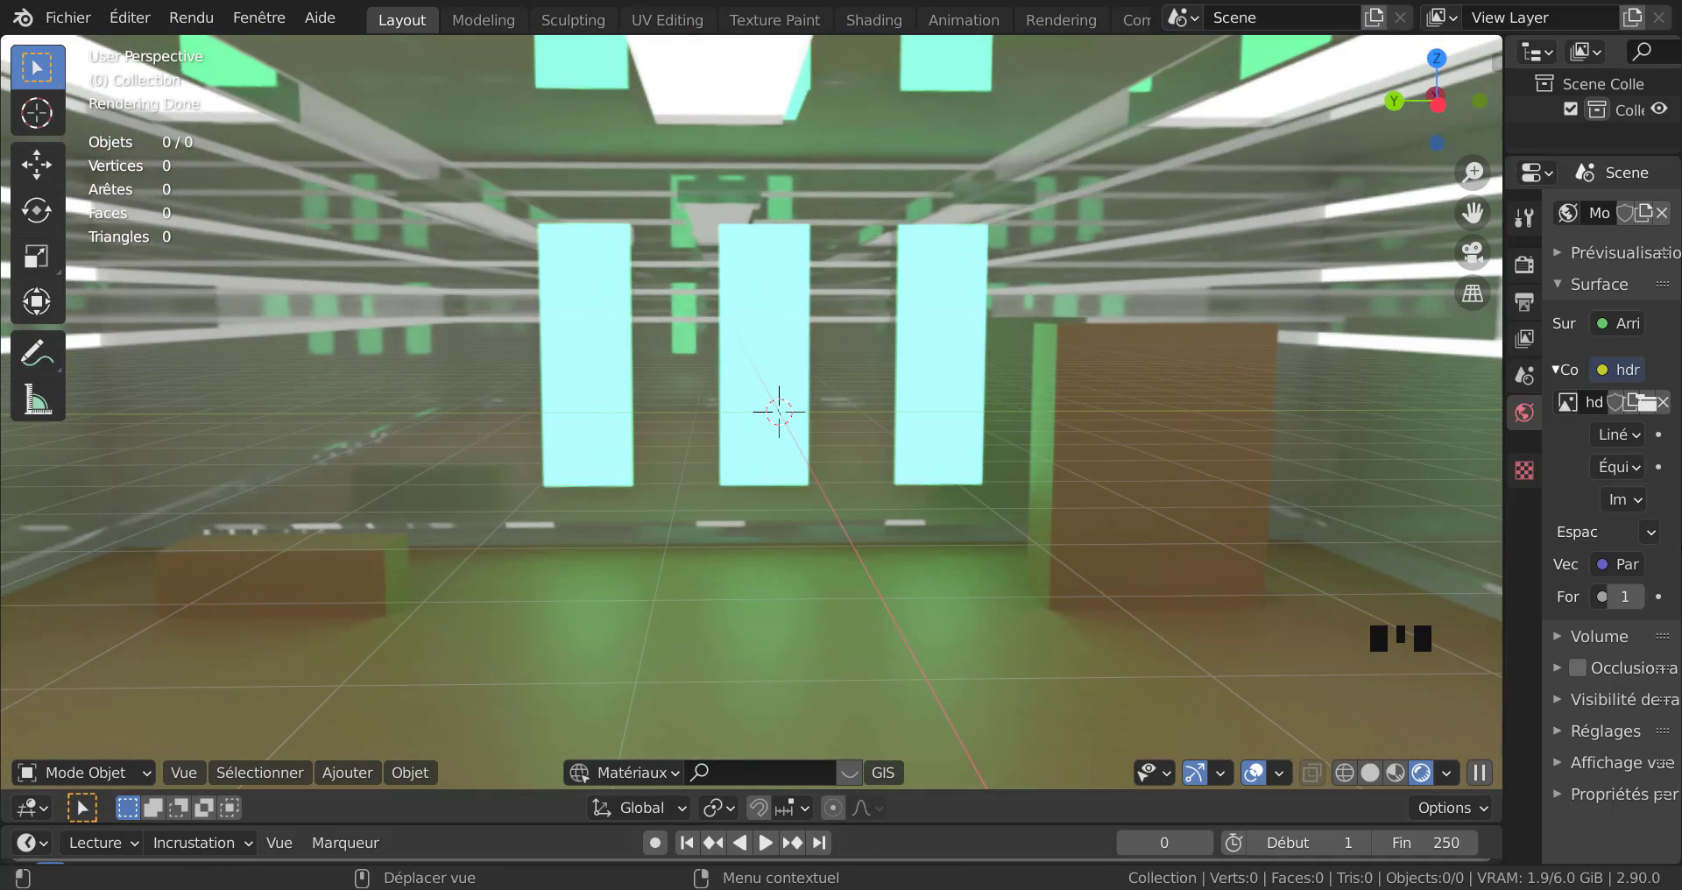
# Add a cube mesh at the centre of the scene and view it at an angle against the environment.
pyautogui.click(412, 773)
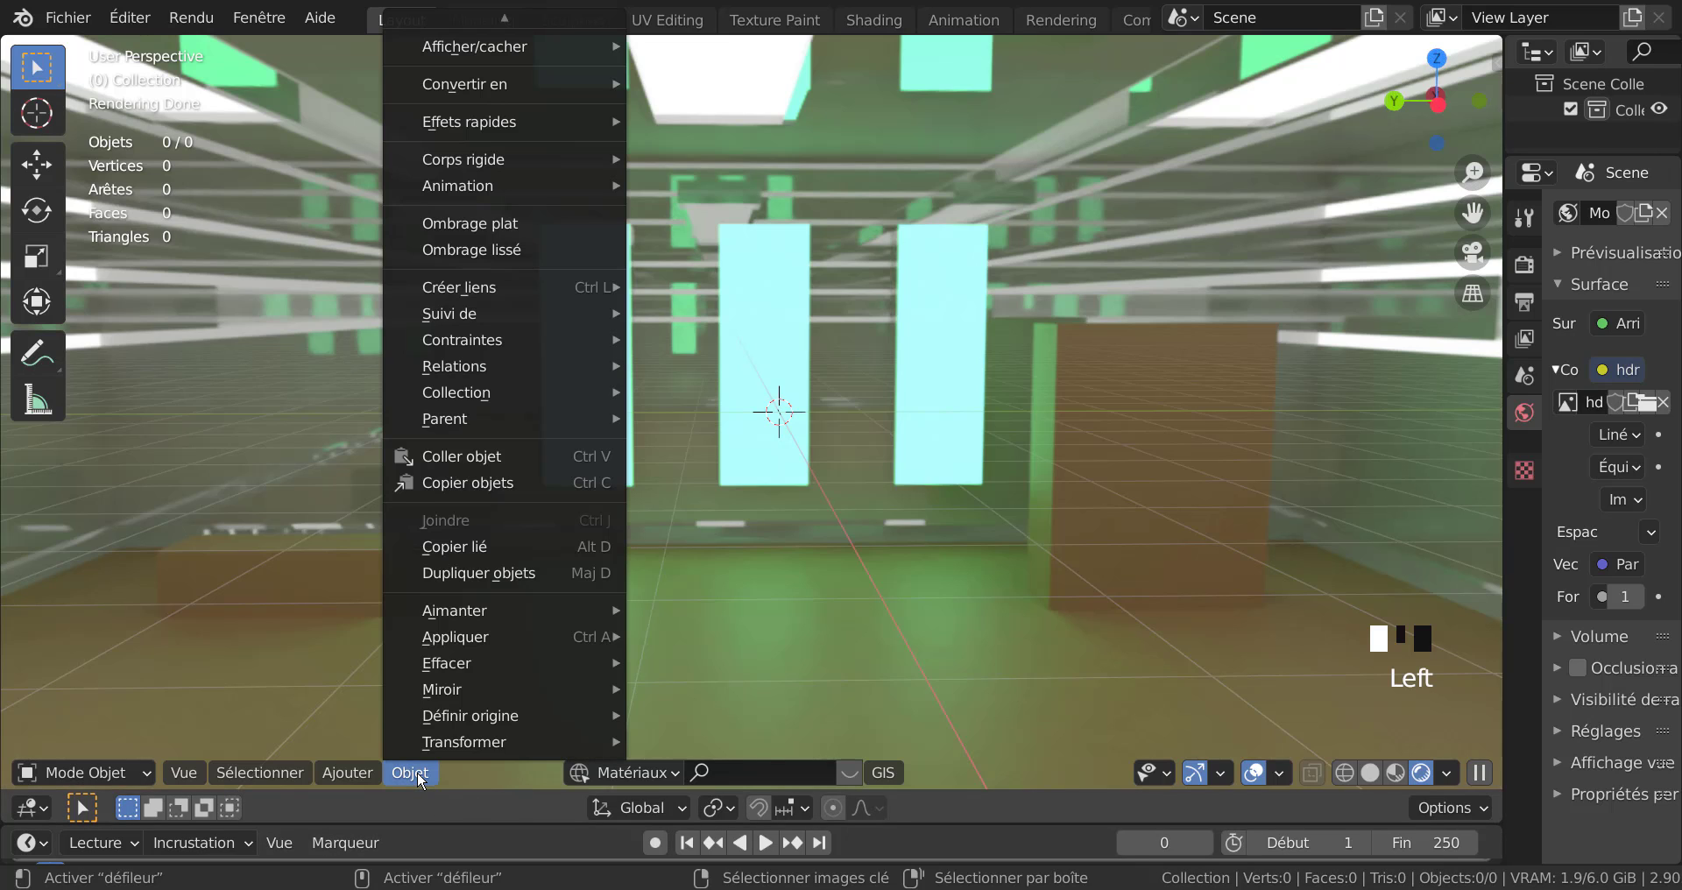
pyautogui.moveTo(430, 744)
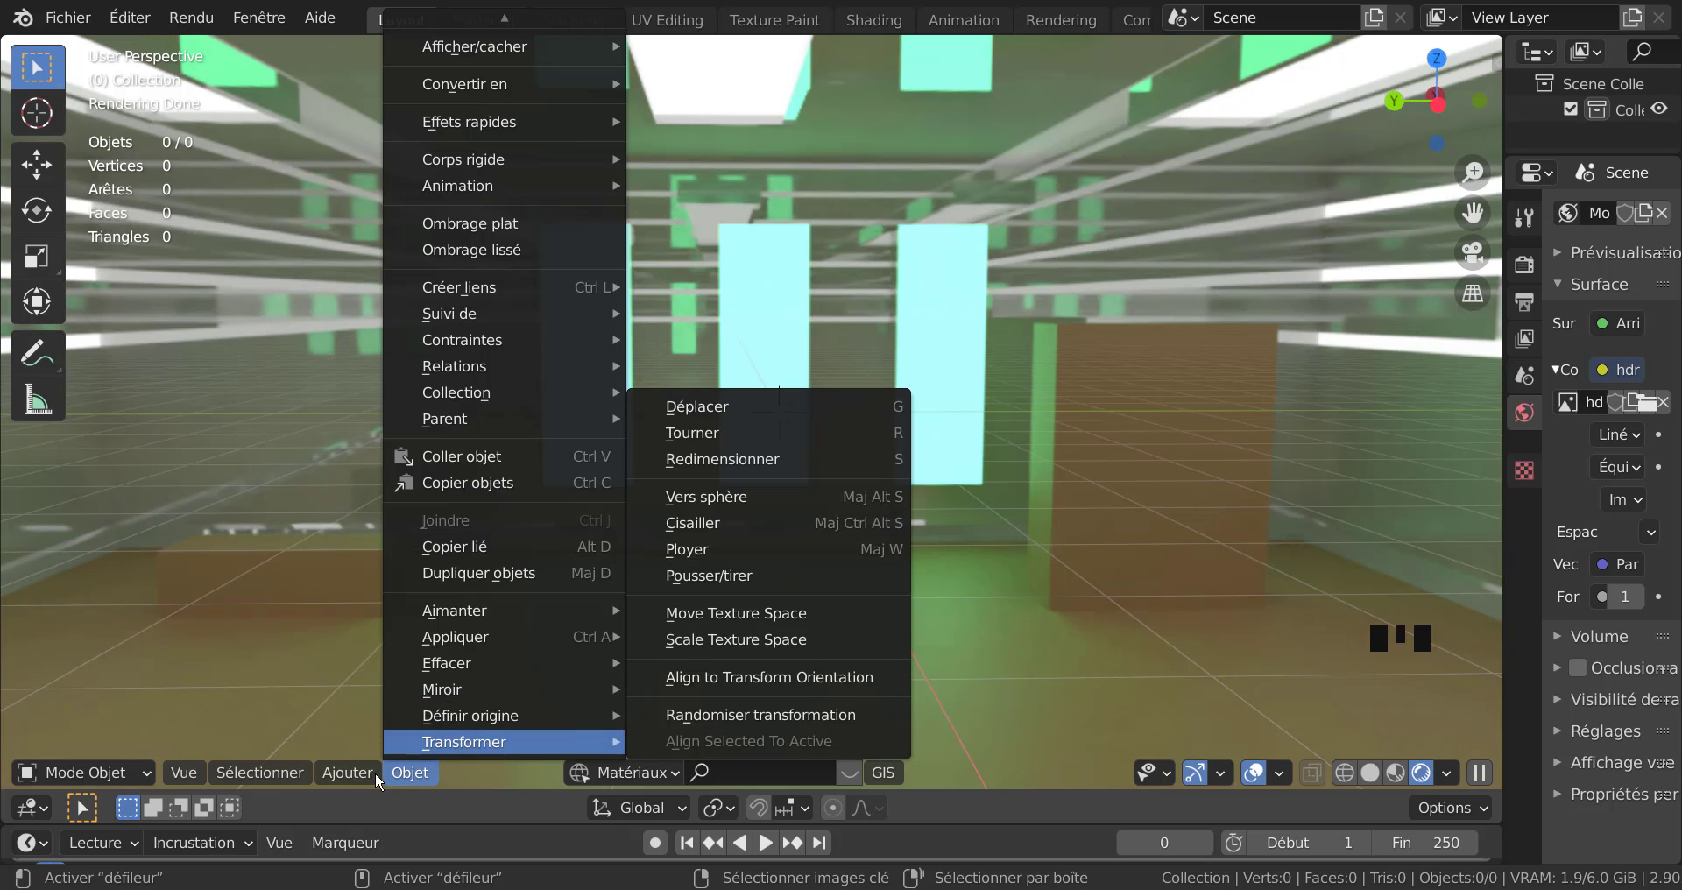
pyautogui.moveTo(342, 772)
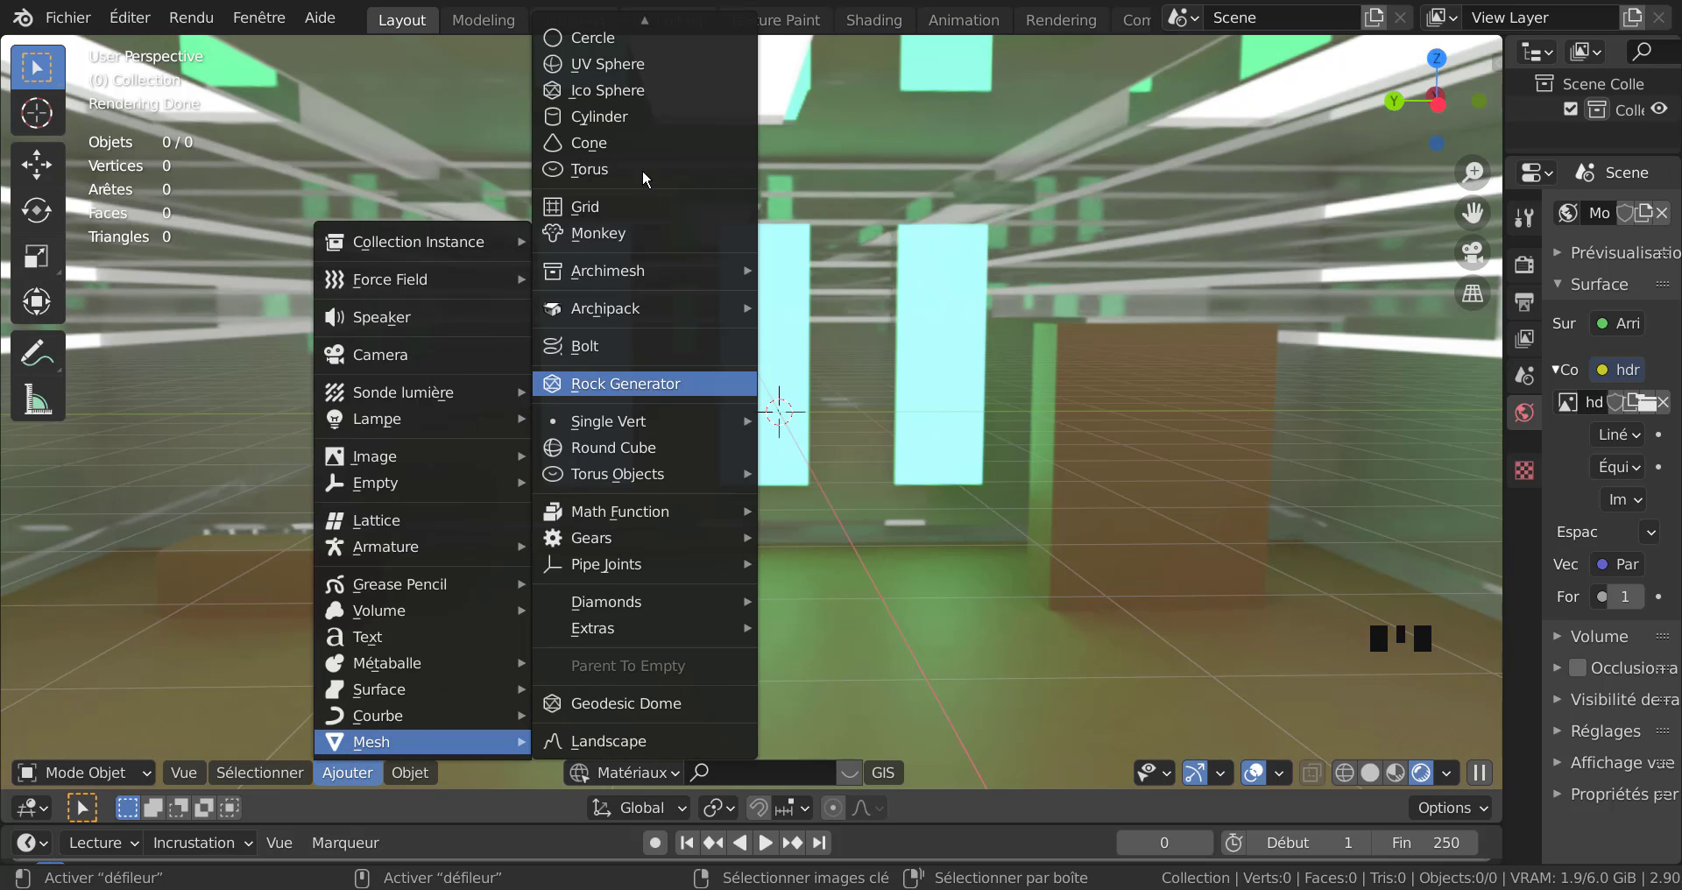
pyautogui.click(613, 58)
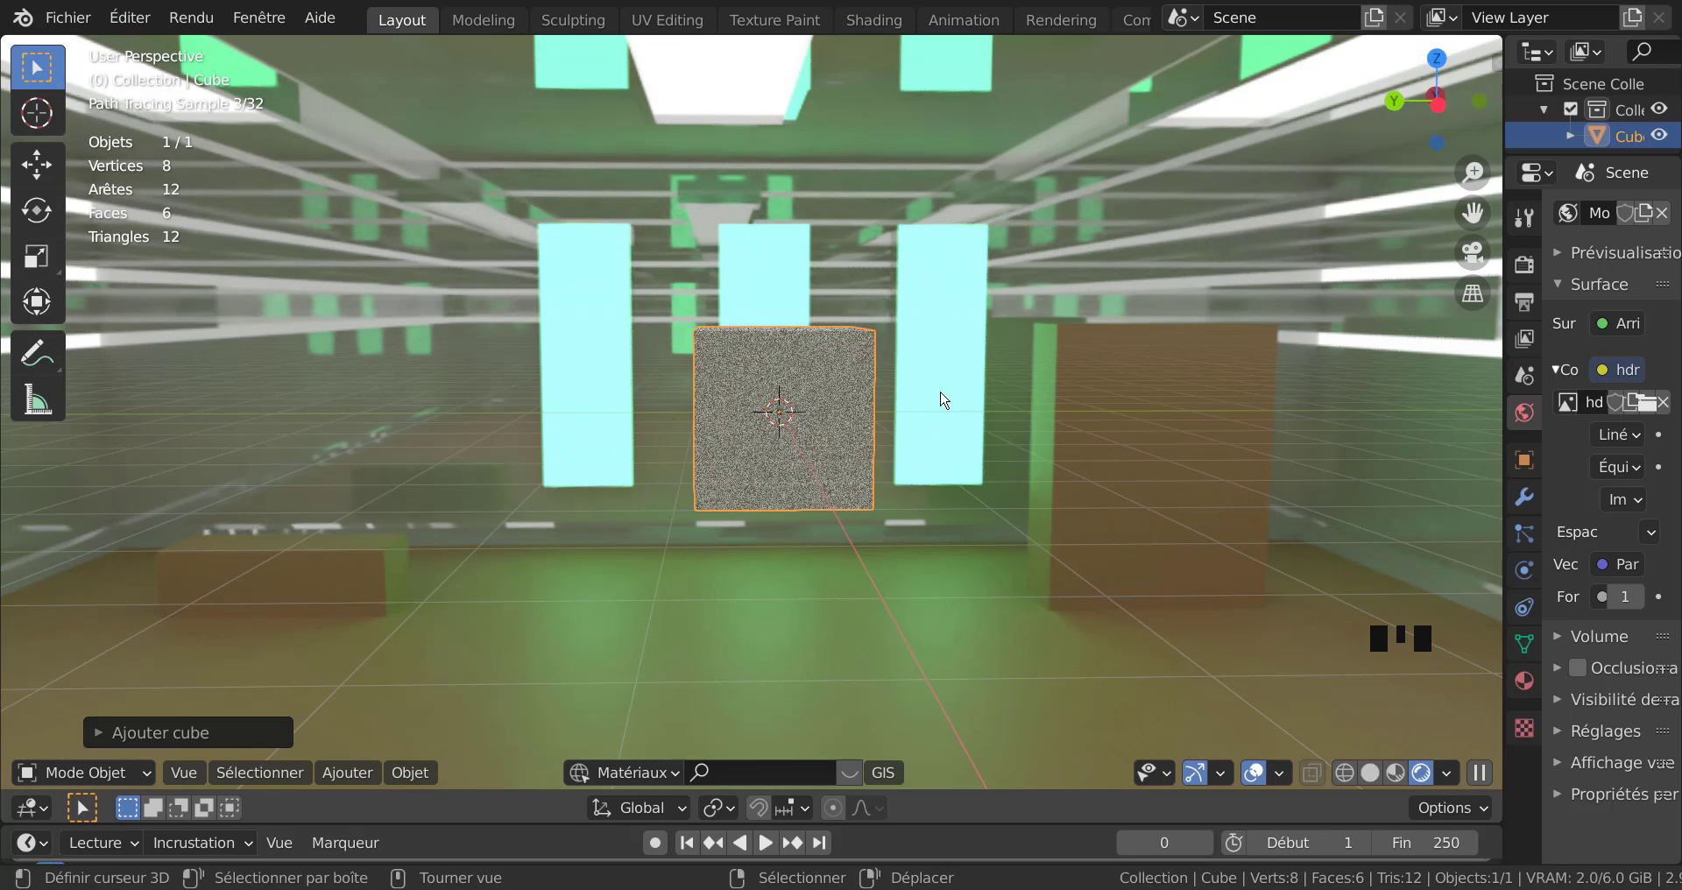
pyautogui.moveTo(1145, 495); pyautogui.dragTo(1201, 487, button='middle')
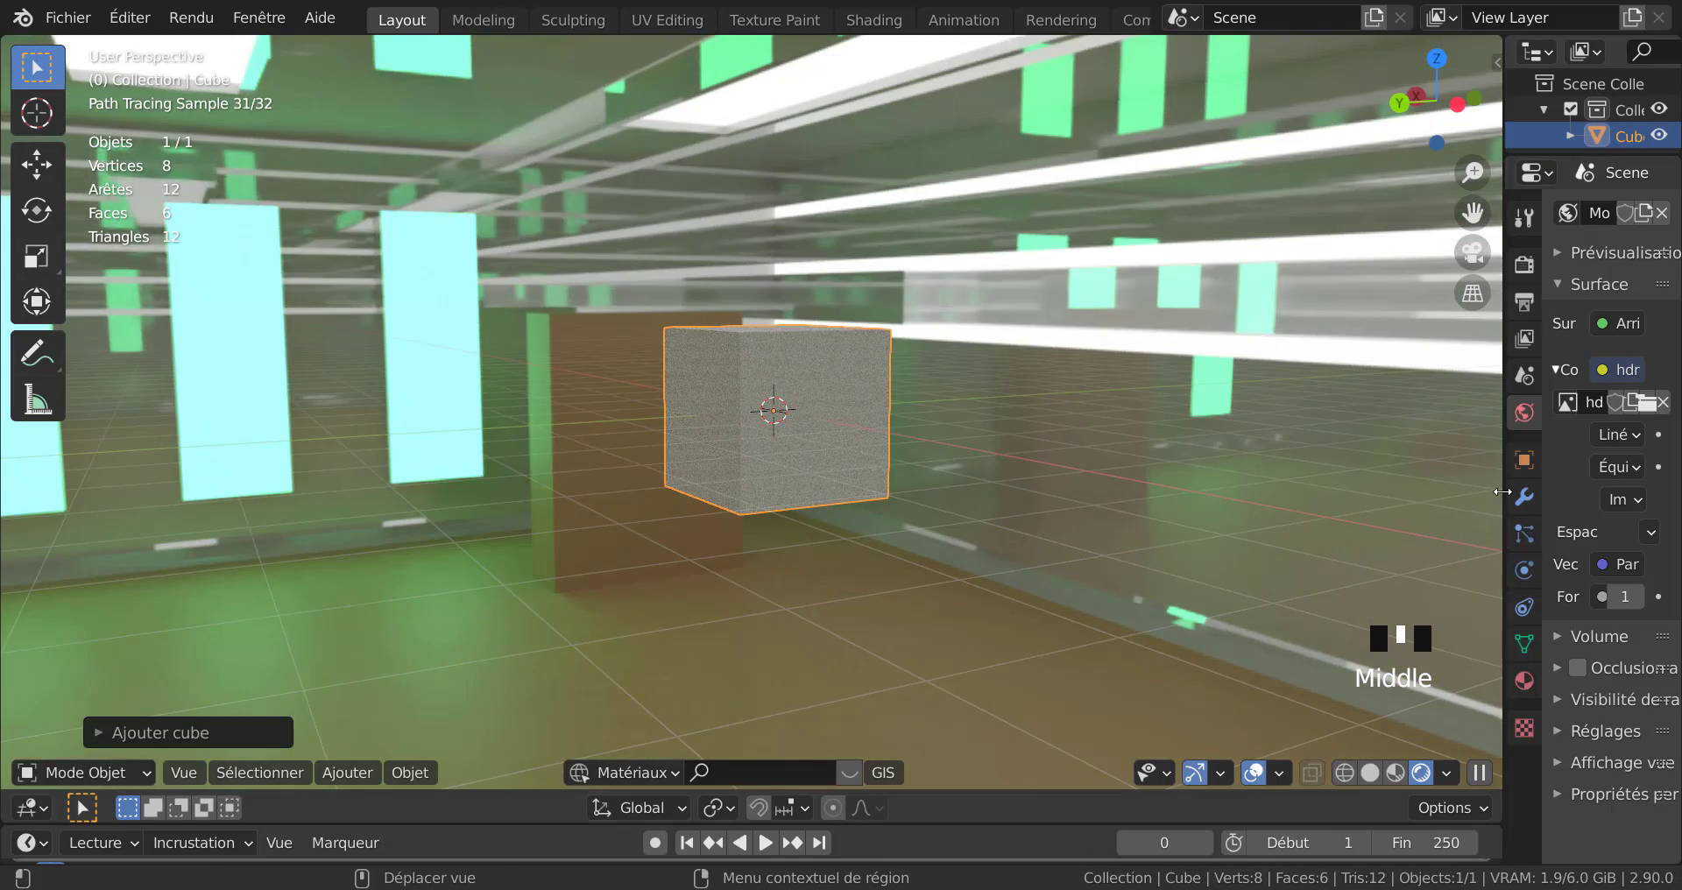
# Create a new material on the cube and set its base colour (Couleur de base) to pink.
pyautogui.moveTo(1504, 492); pyautogui.dragTo(1220, 488)
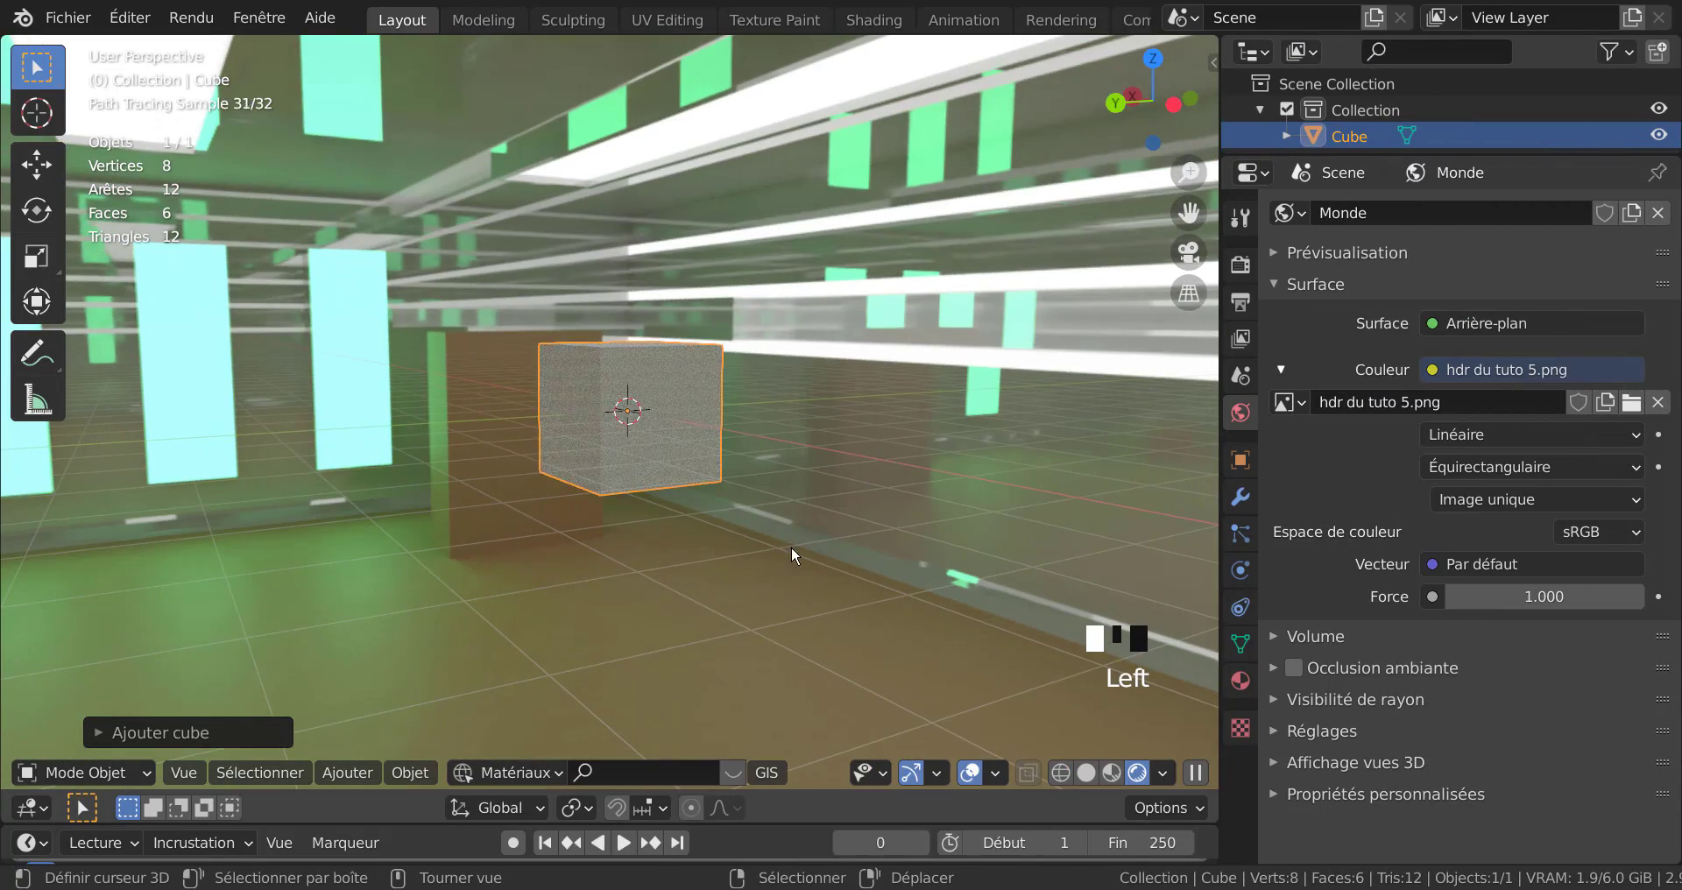
pyautogui.scroll(5, 792, 565)
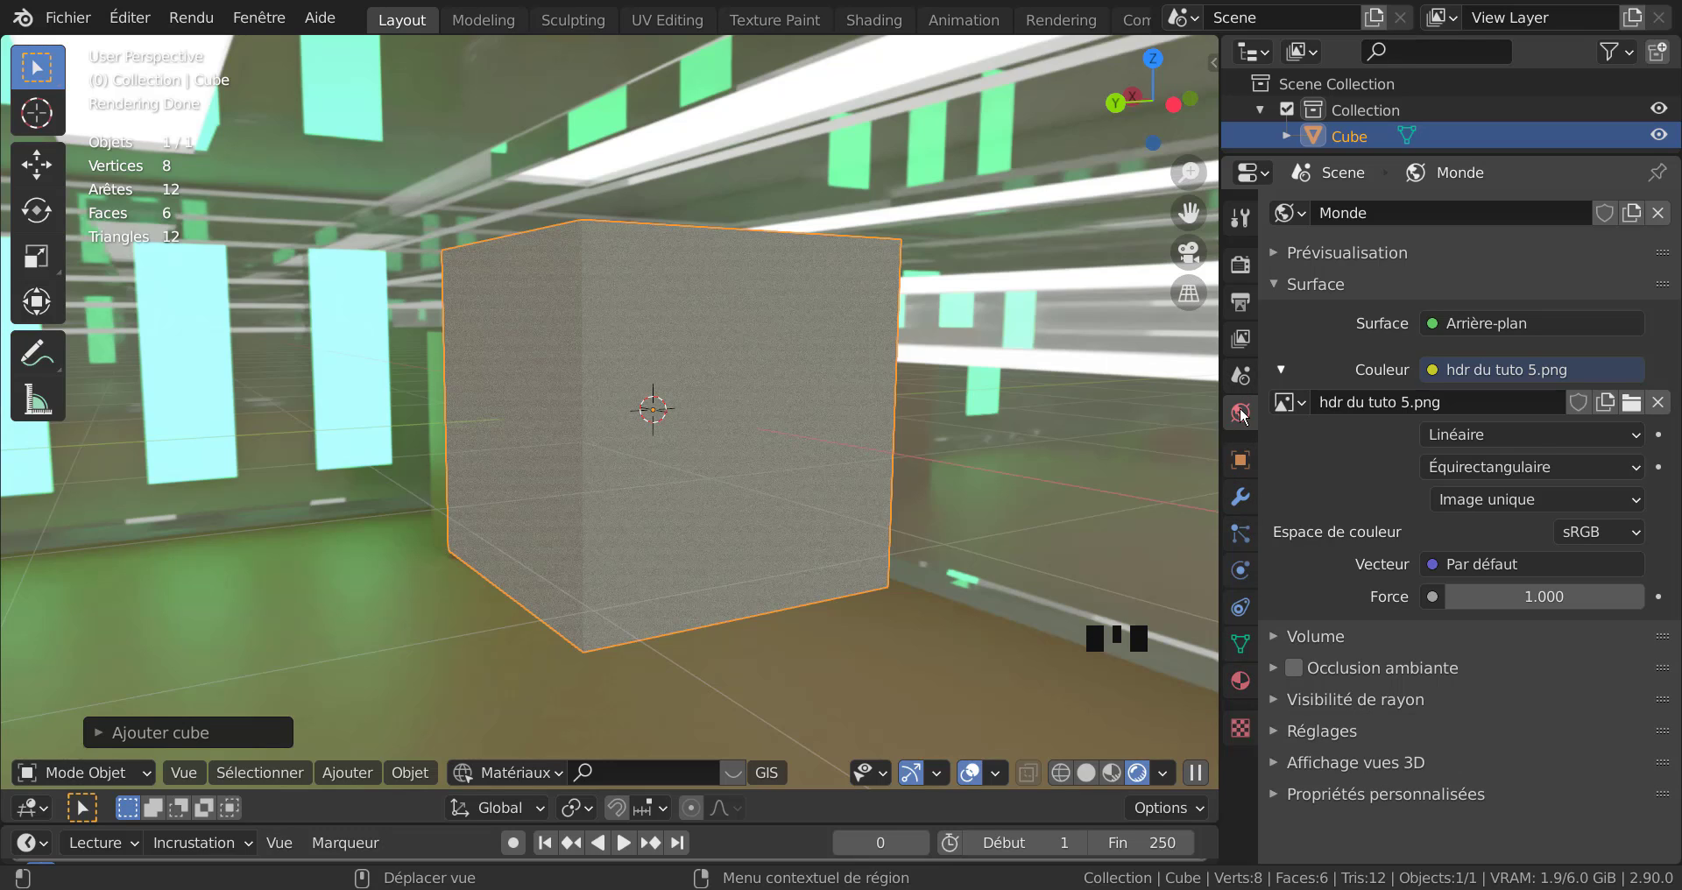
pyautogui.click(1242, 687)
pyautogui.click(1401, 291)
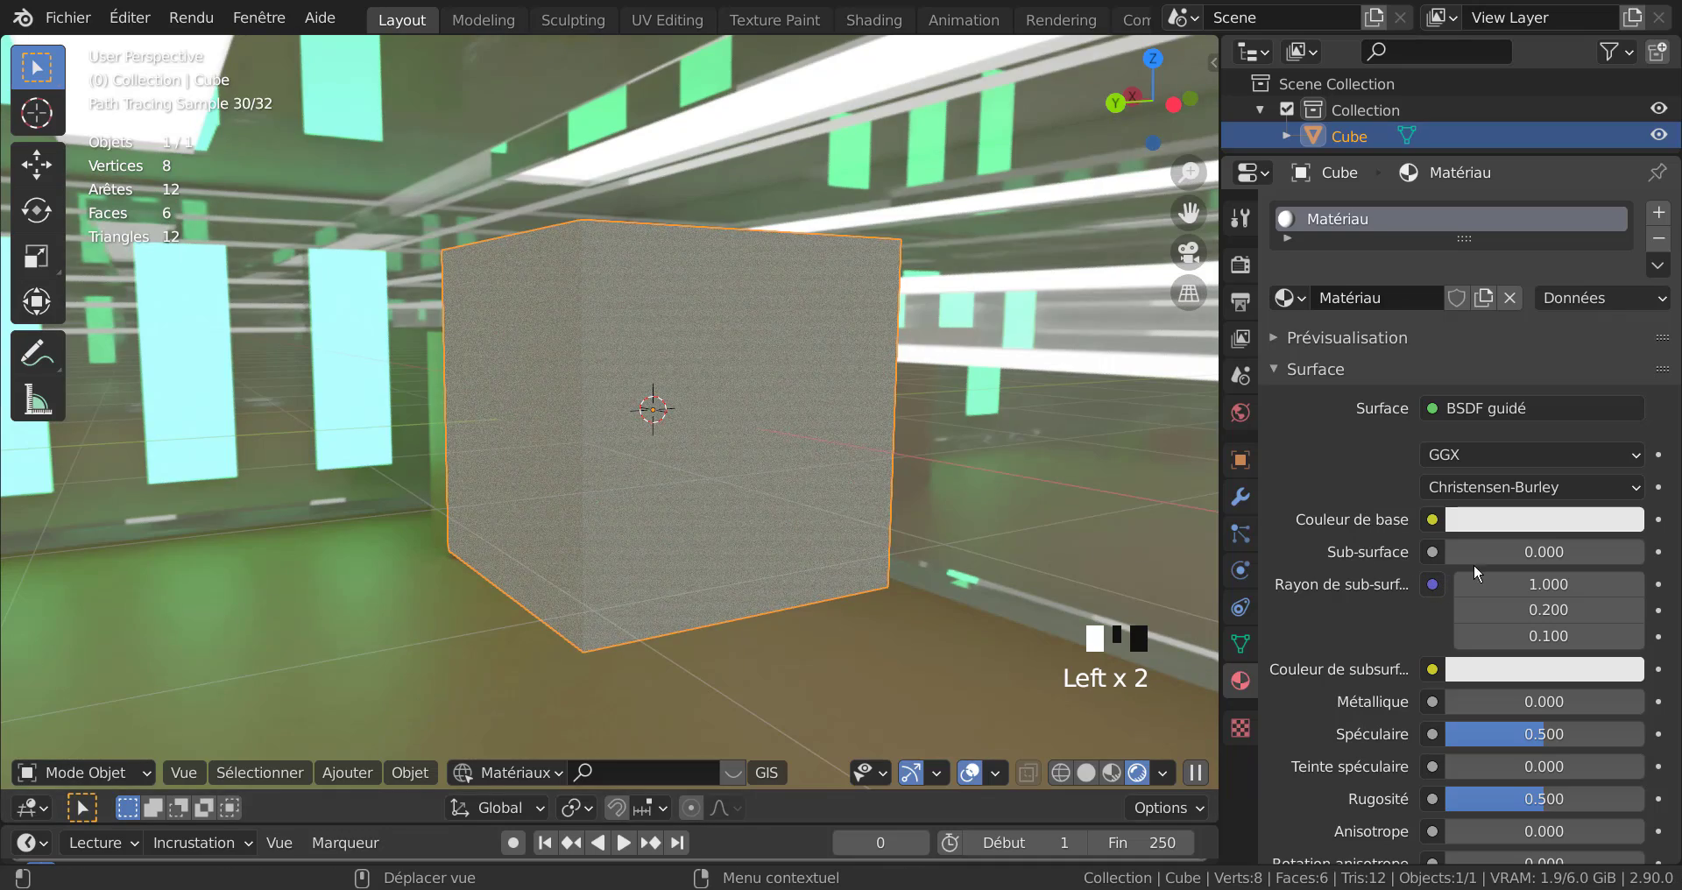
pyautogui.click(1498, 519)
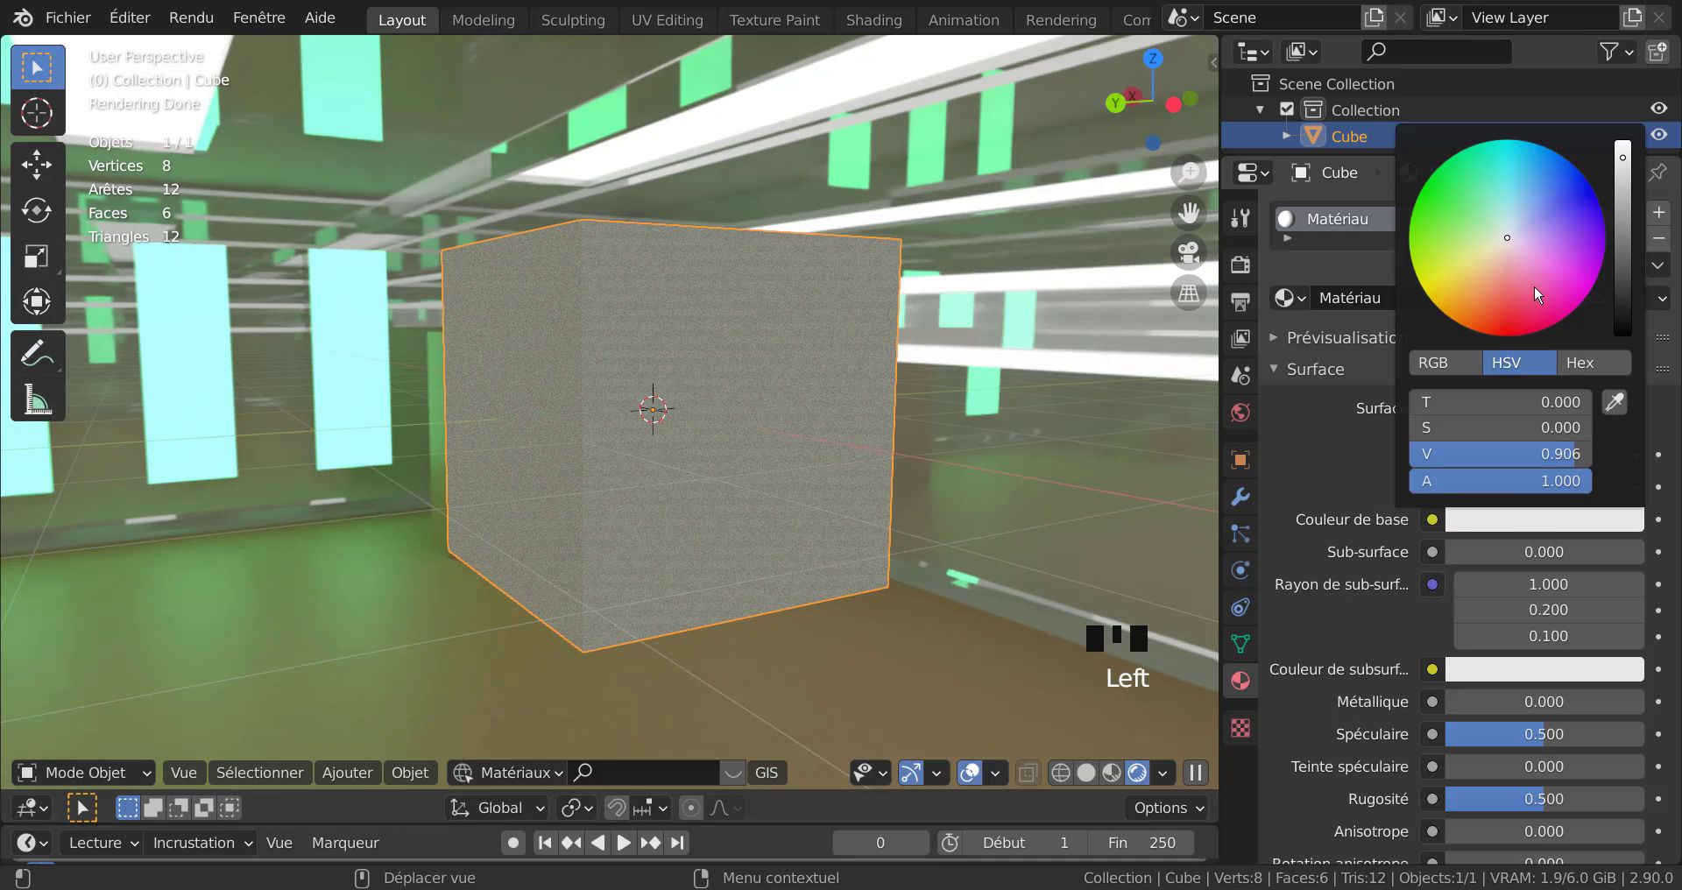
pyautogui.click(1527, 289)
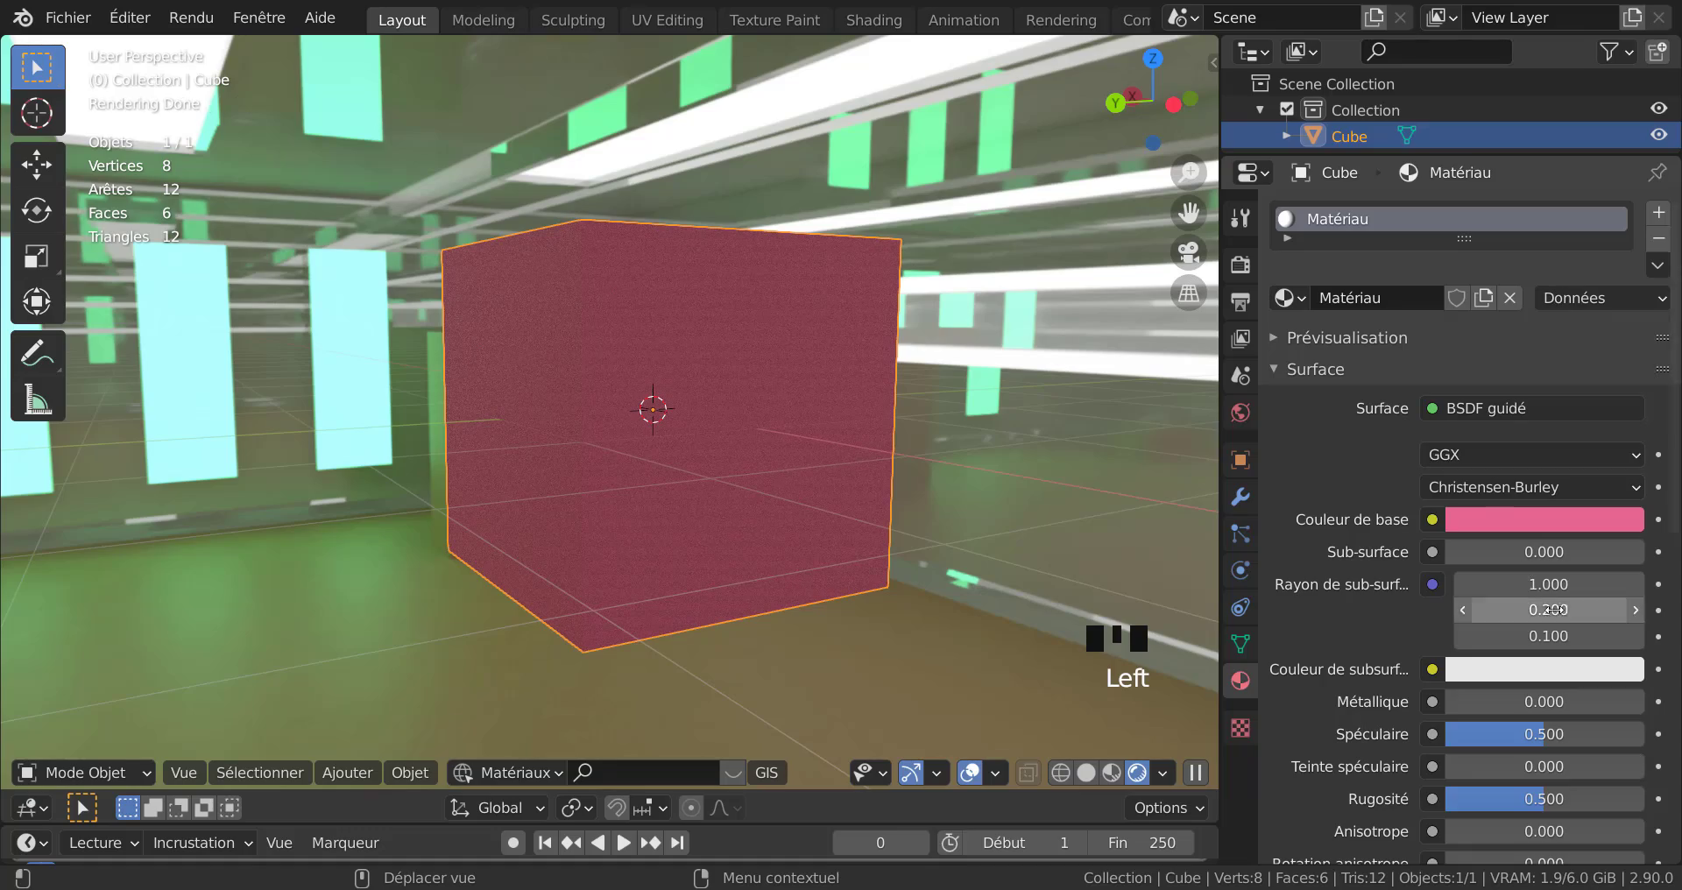
# Set the cube material's roughness (Rugosité) and sheen tint (Teinte de lustre) to 0.
pyautogui.scroll(-4, 1527, 685)
pyautogui.moveTo(1542, 659); pyautogui.dragTo(1442, 659)
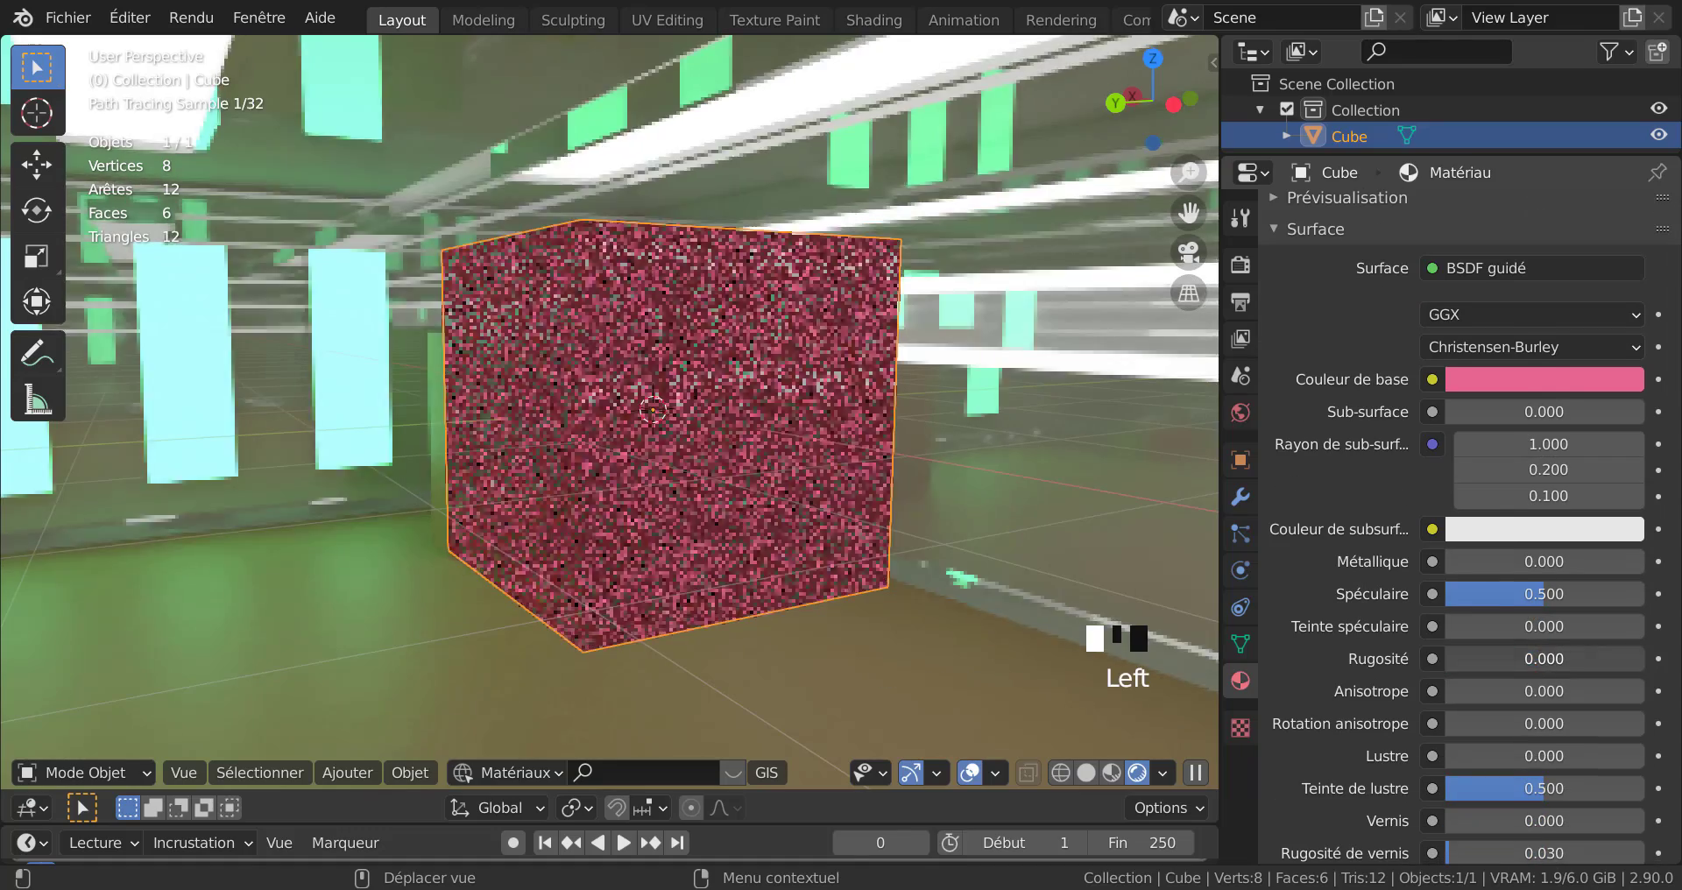
pyautogui.moveTo(1565, 793); pyautogui.dragTo(1447, 790)
pyautogui.moveTo(1008, 501); pyautogui.dragTo(1032, 508, button='middle')
pyautogui.scroll(2, 996, 507)
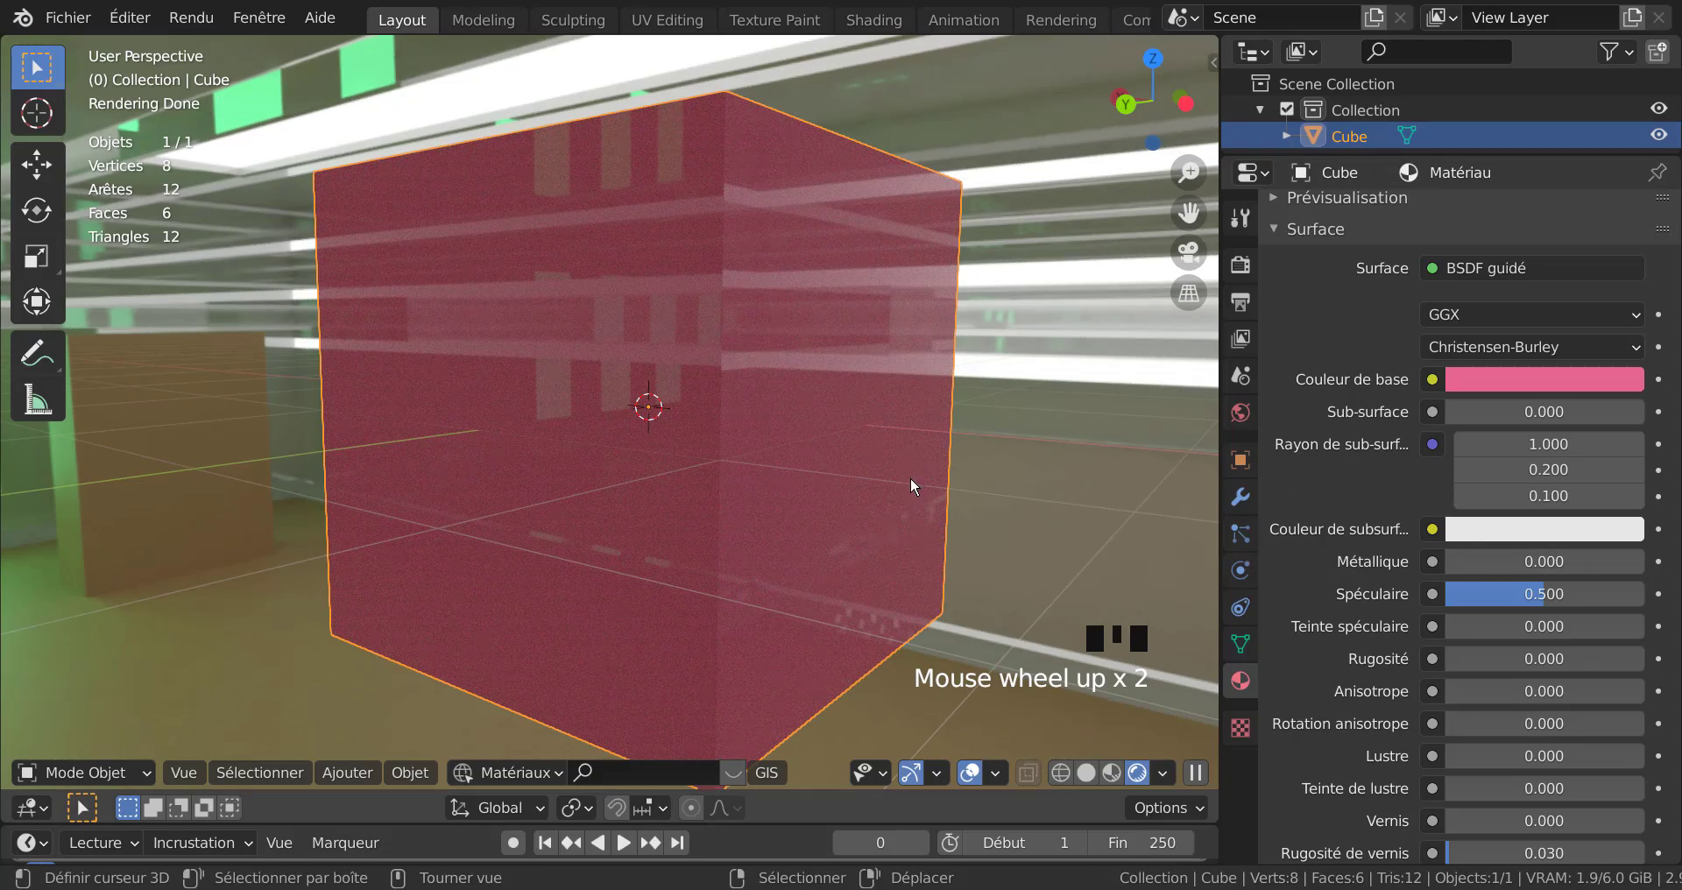
# Enter Edit Mode on the cube with face selection and select all of its faces.
pyautogui.press('Tab')
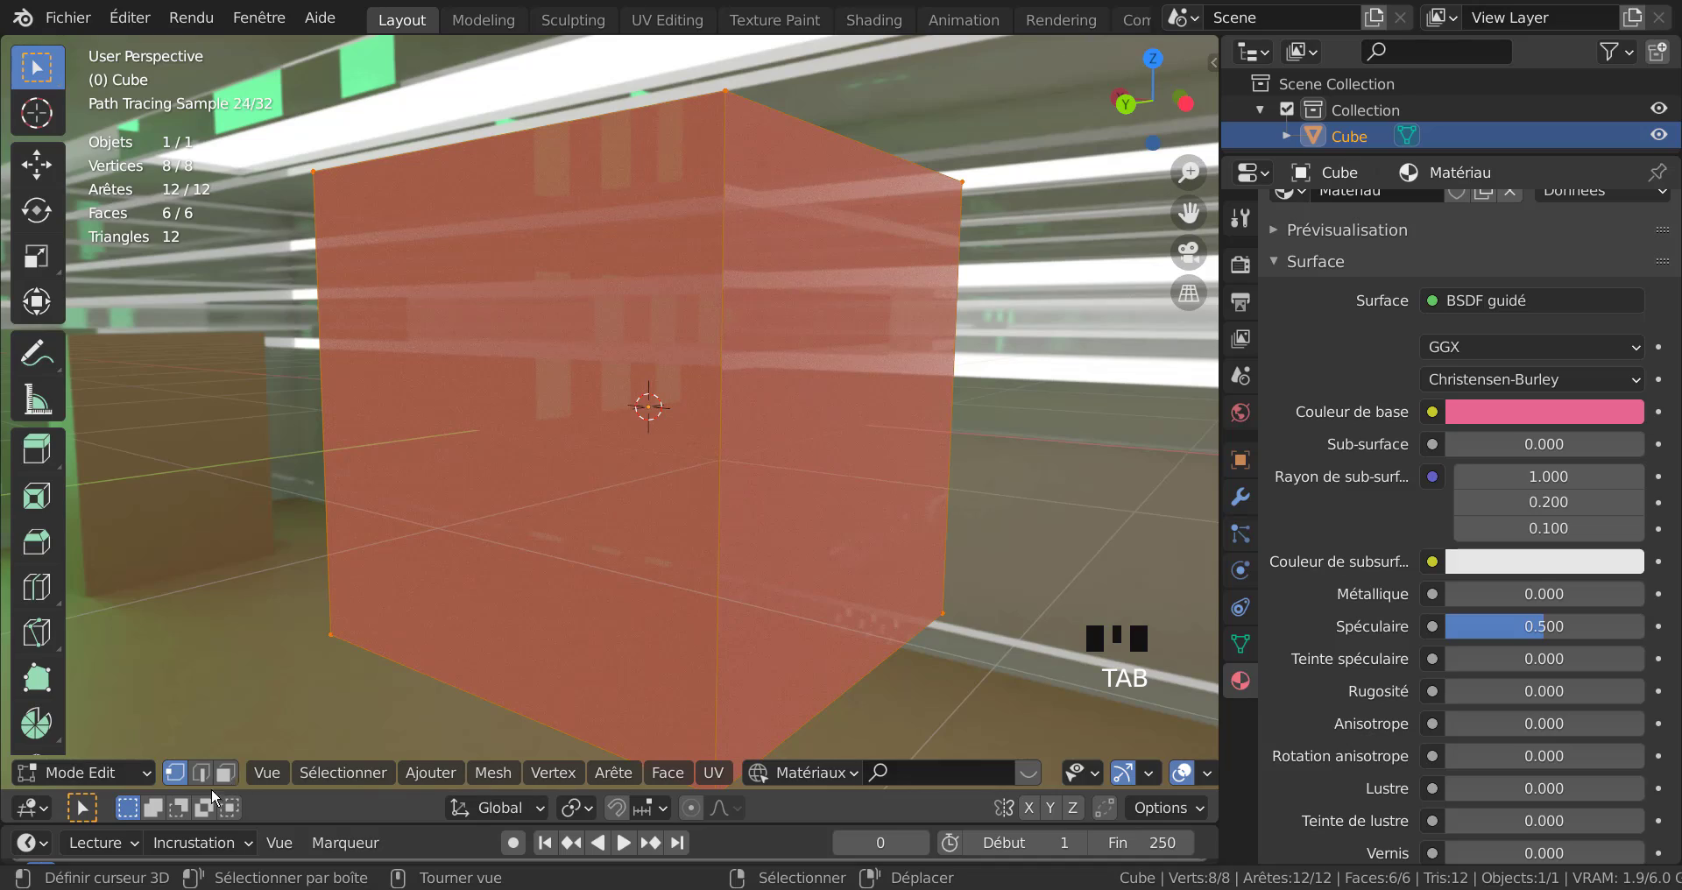
pyautogui.click(226, 771)
pyautogui.rightClick(788, 425)
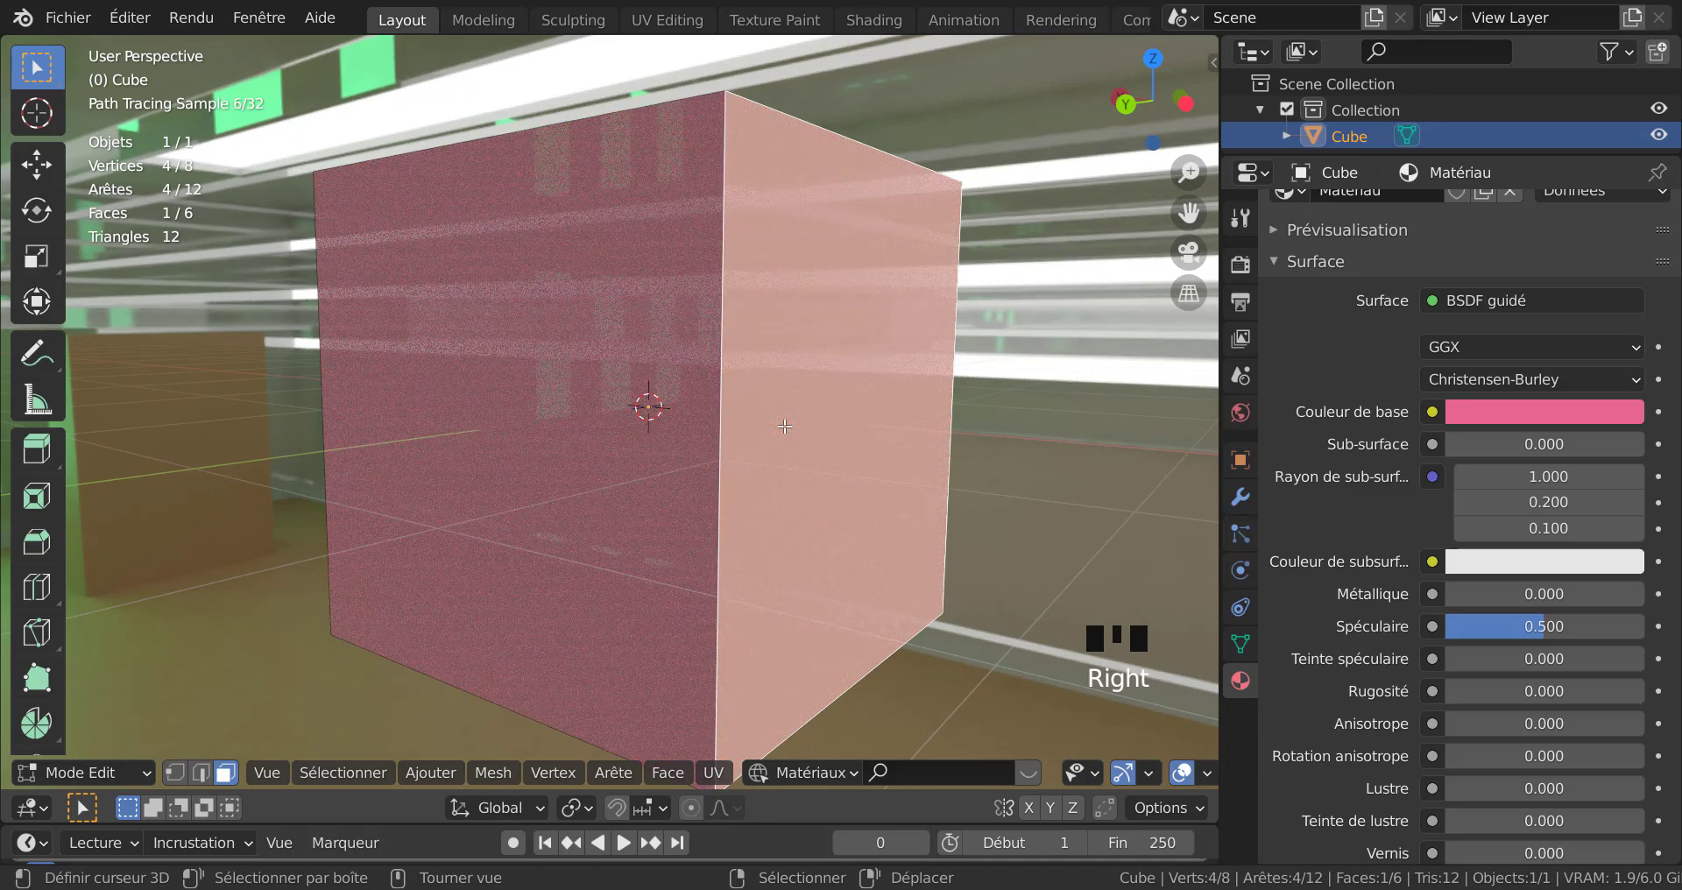
pyautogui.scroll(-1, 788, 425)
pyautogui.press('a')
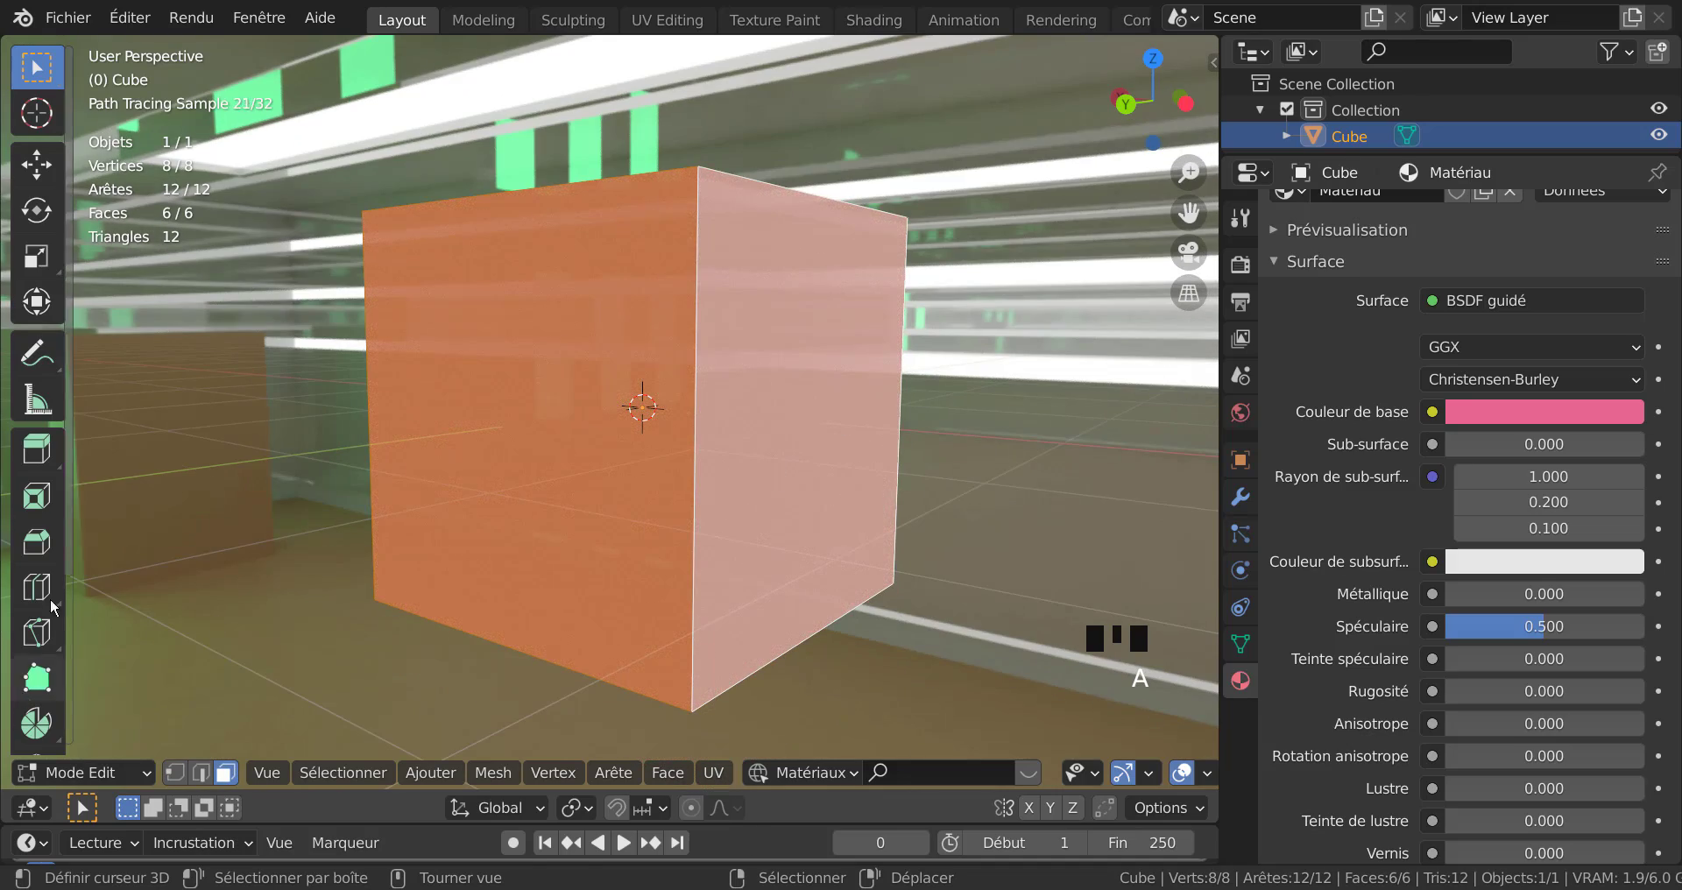
# Activate the Extrude Manifold tool and inset each of the cube's faces individually by about 0.17.
pyautogui.click(44, 447)
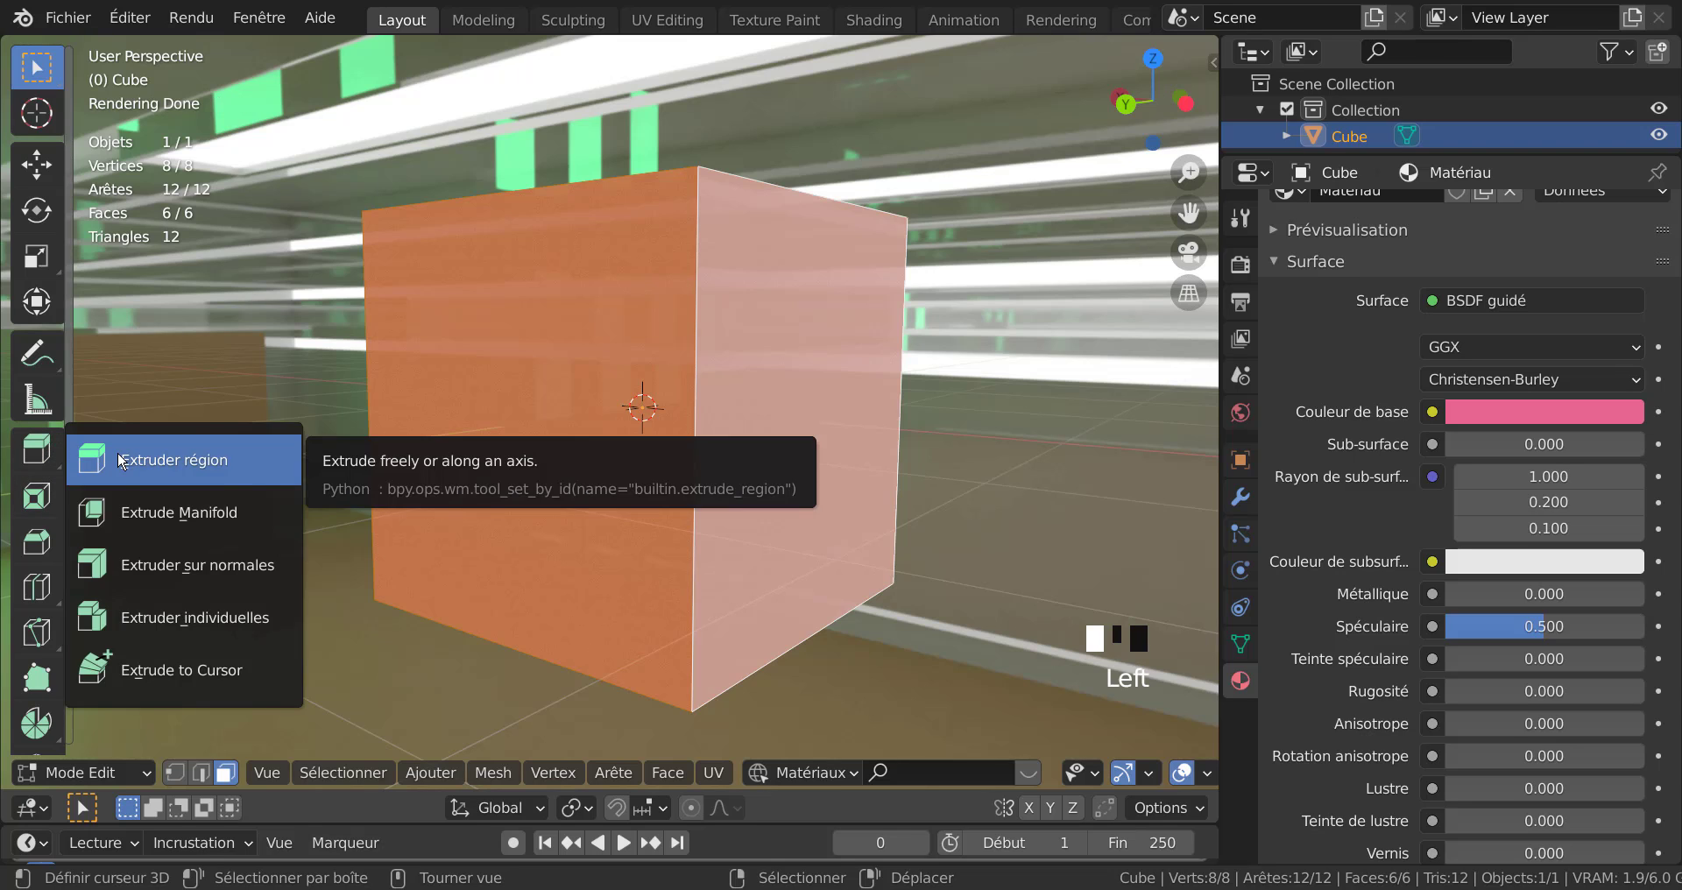
pyautogui.click(214, 506)
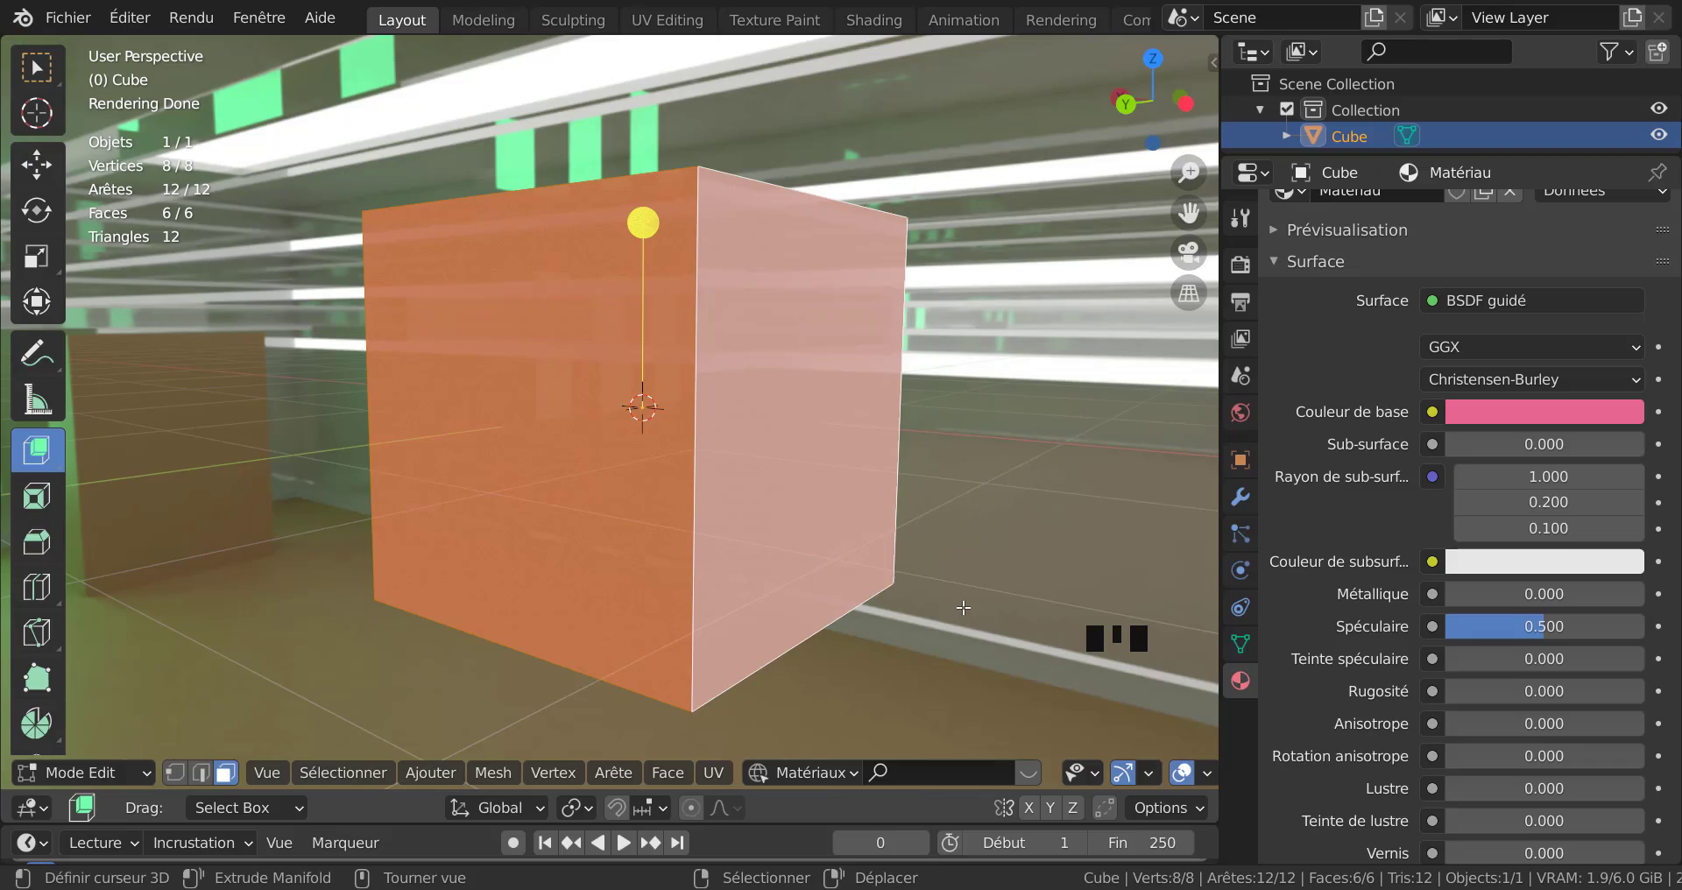
pyautogui.press('i')
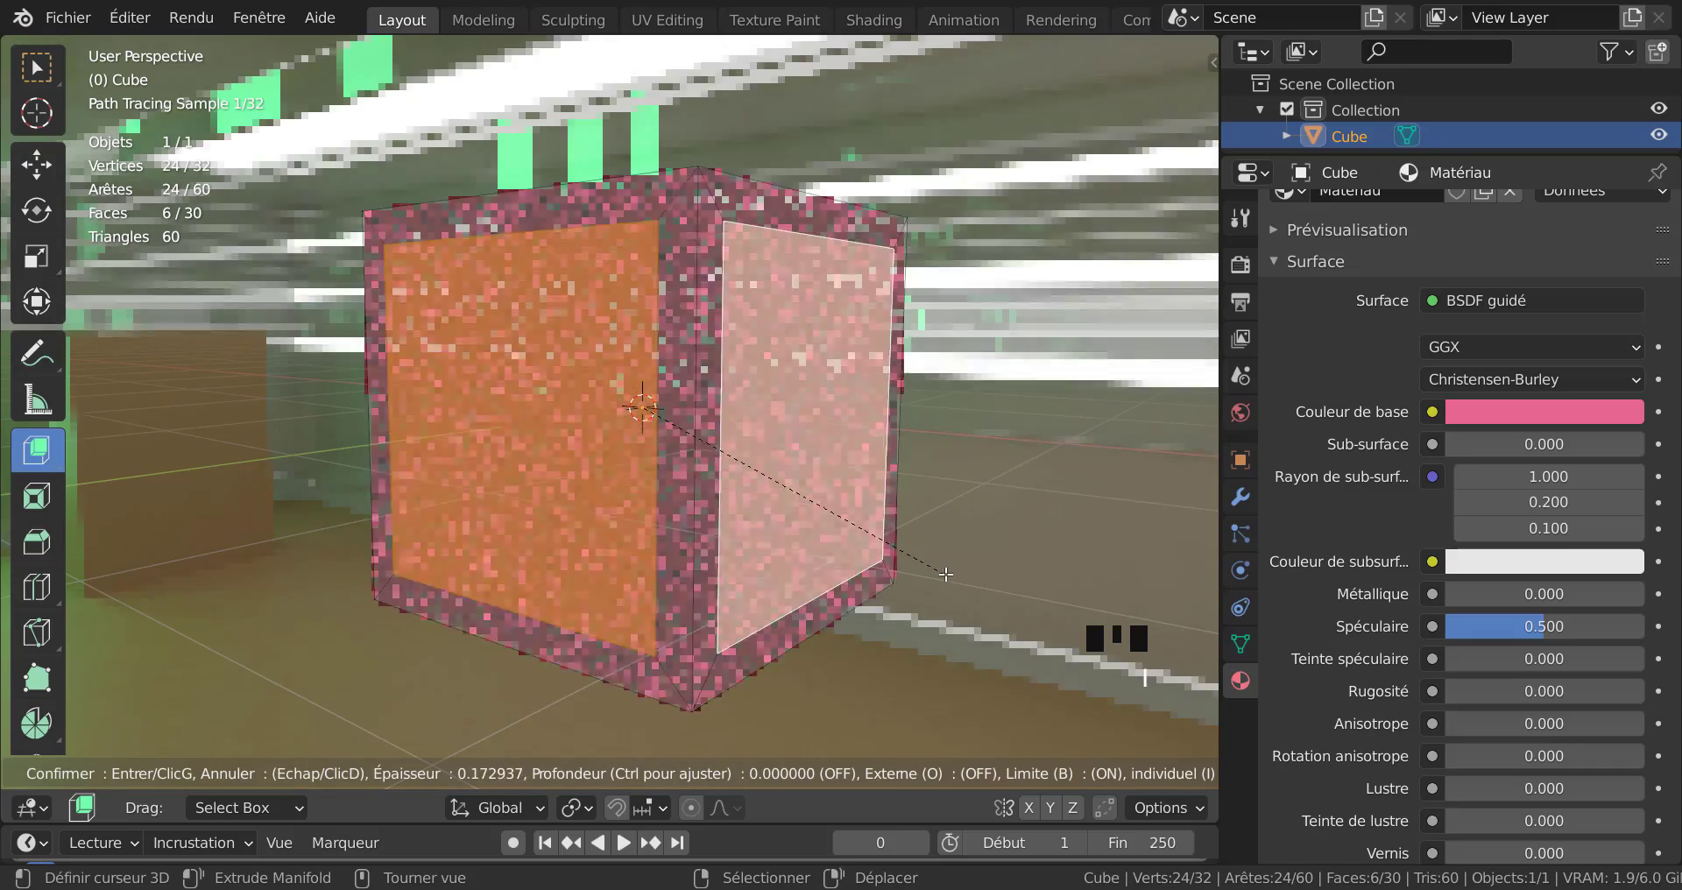
pyautogui.click(946, 573)
pyautogui.moveTo(639, 239); pyautogui.dragTo(643, 399)
pyautogui.hotkey('ctrl', 'z')
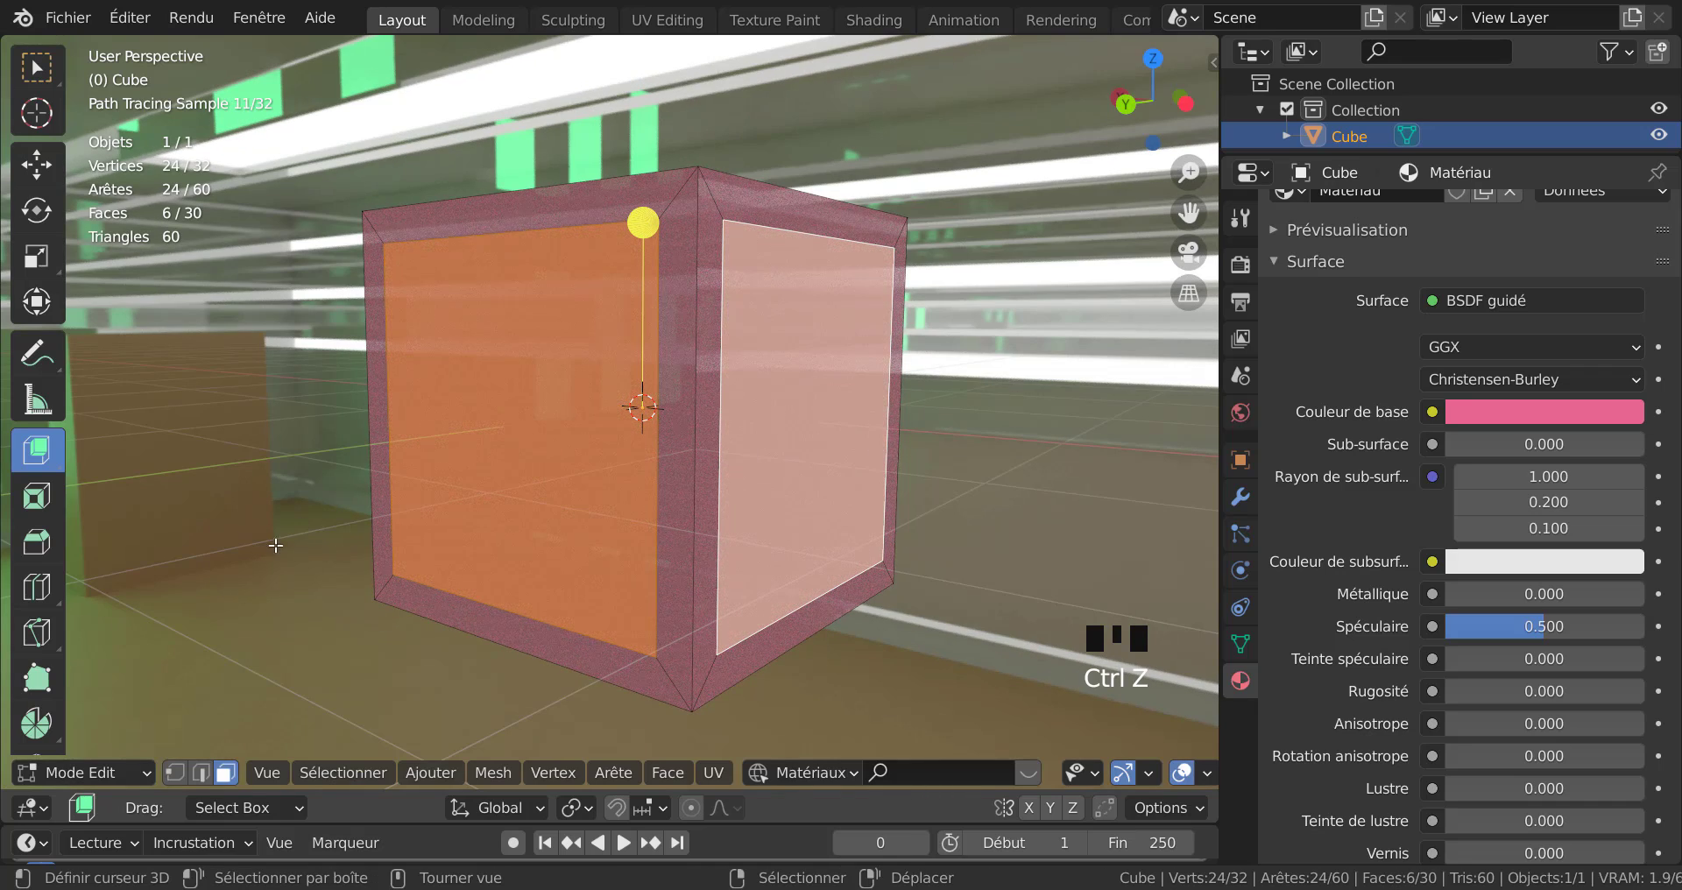
pyautogui.click(670, 772)
pyautogui.moveTo(620, 769)
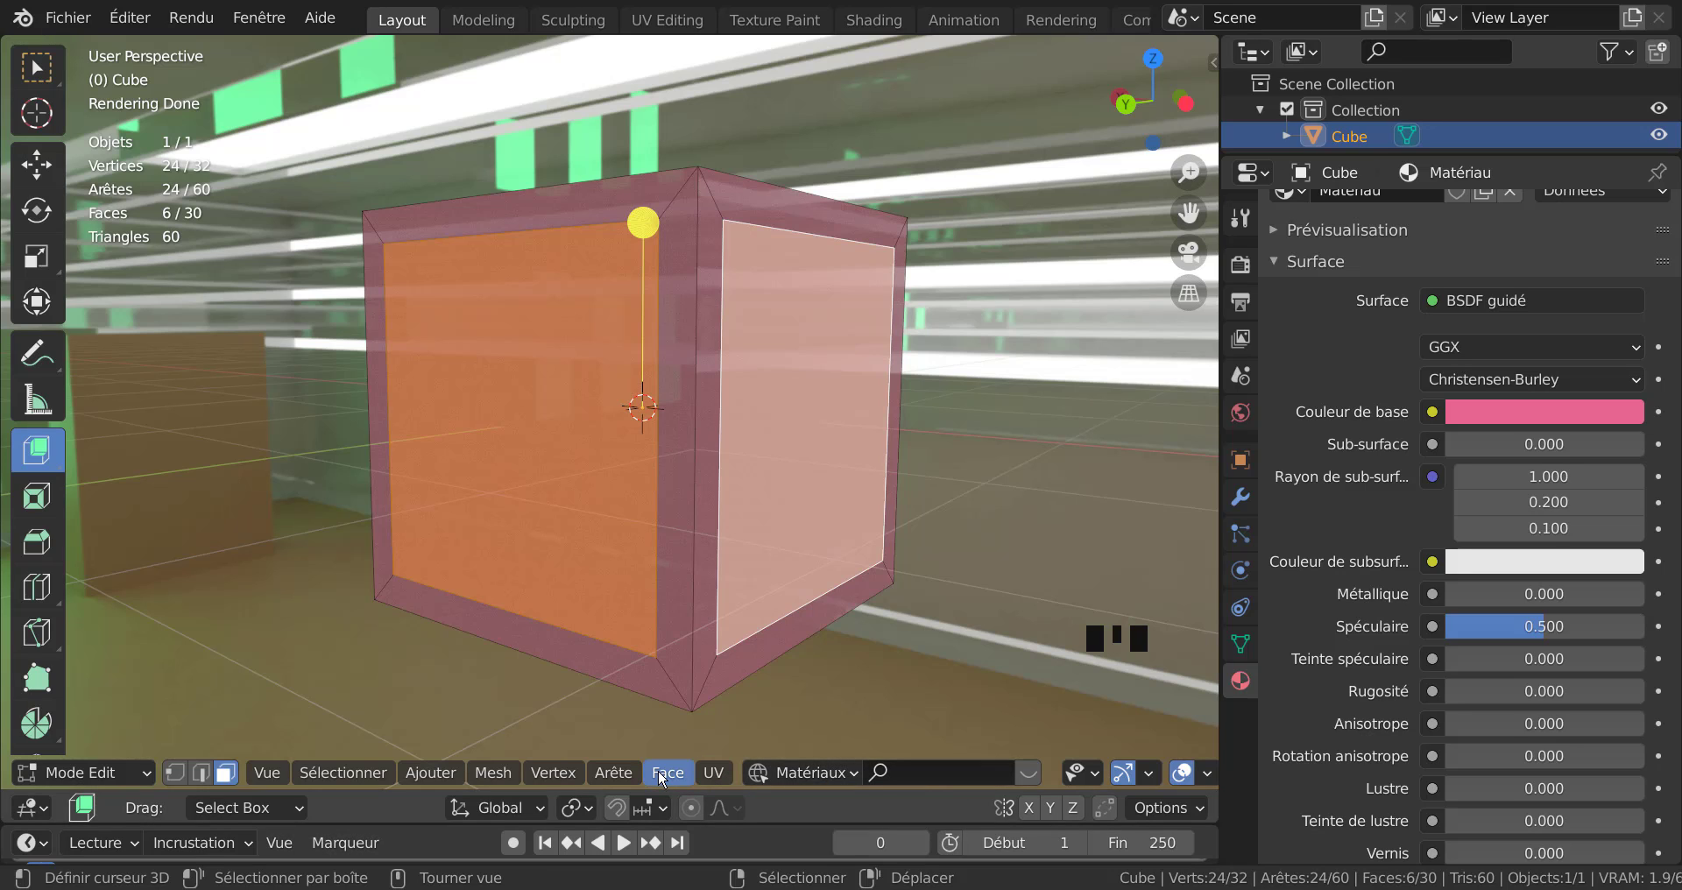
pyautogui.click(578, 810)
pyautogui.click(576, 808)
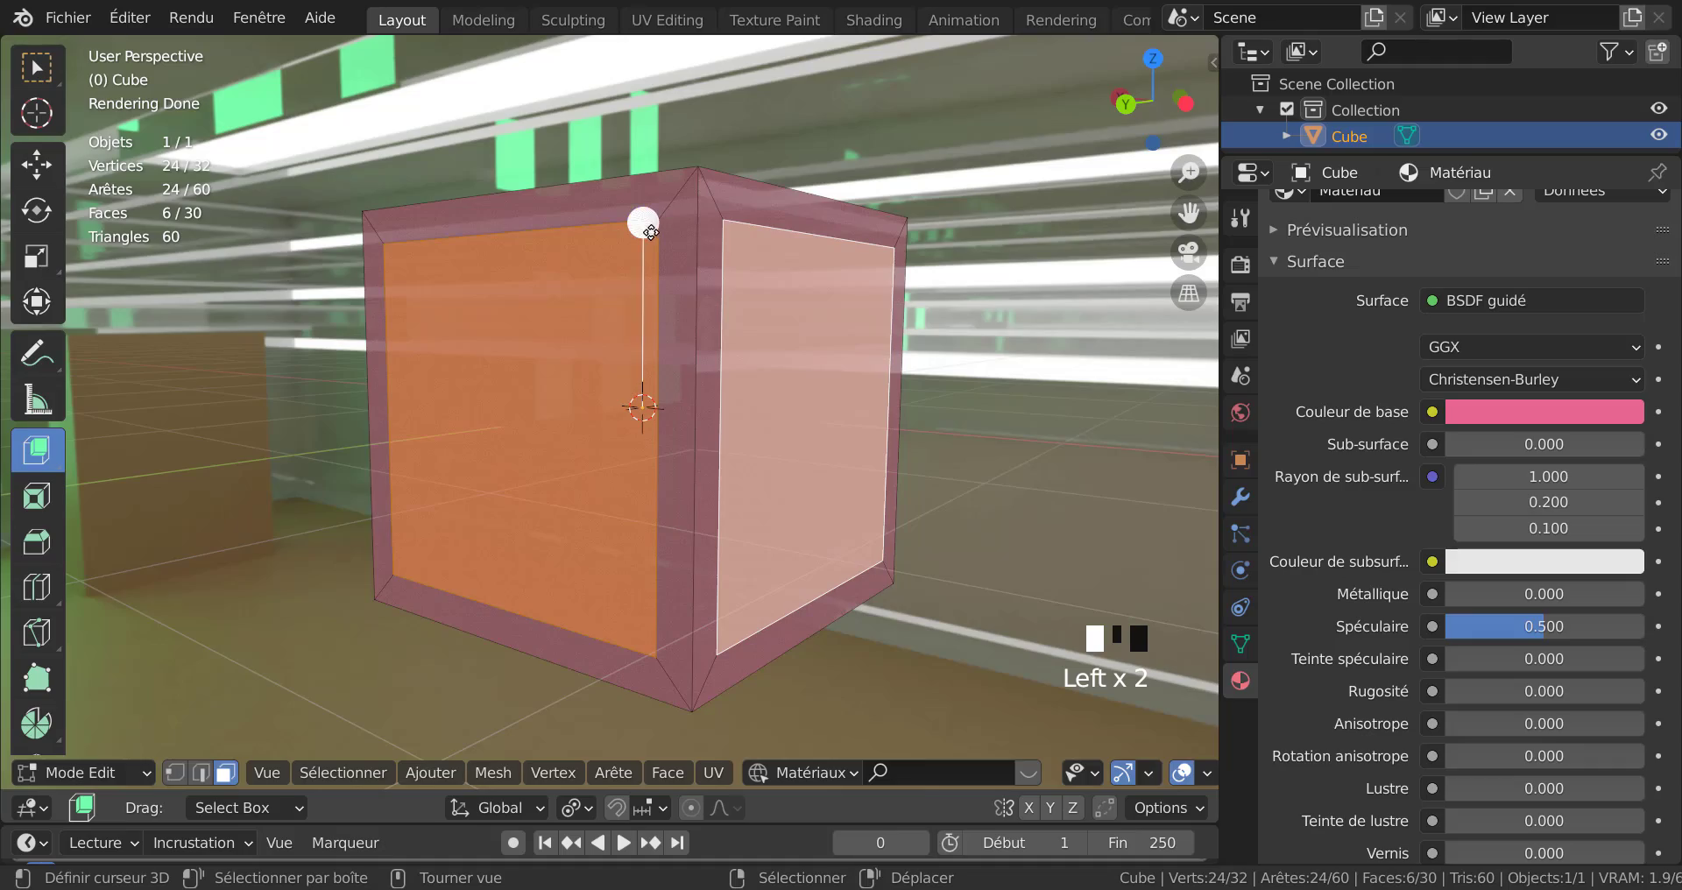
# Extrude the inset faces inward to recess the cube's sides and inspect the result in Object Mode.
pyautogui.moveTo(650, 232); pyautogui.dragTo(653, 256)
pyautogui.press('e')
pyautogui.press('Tab')
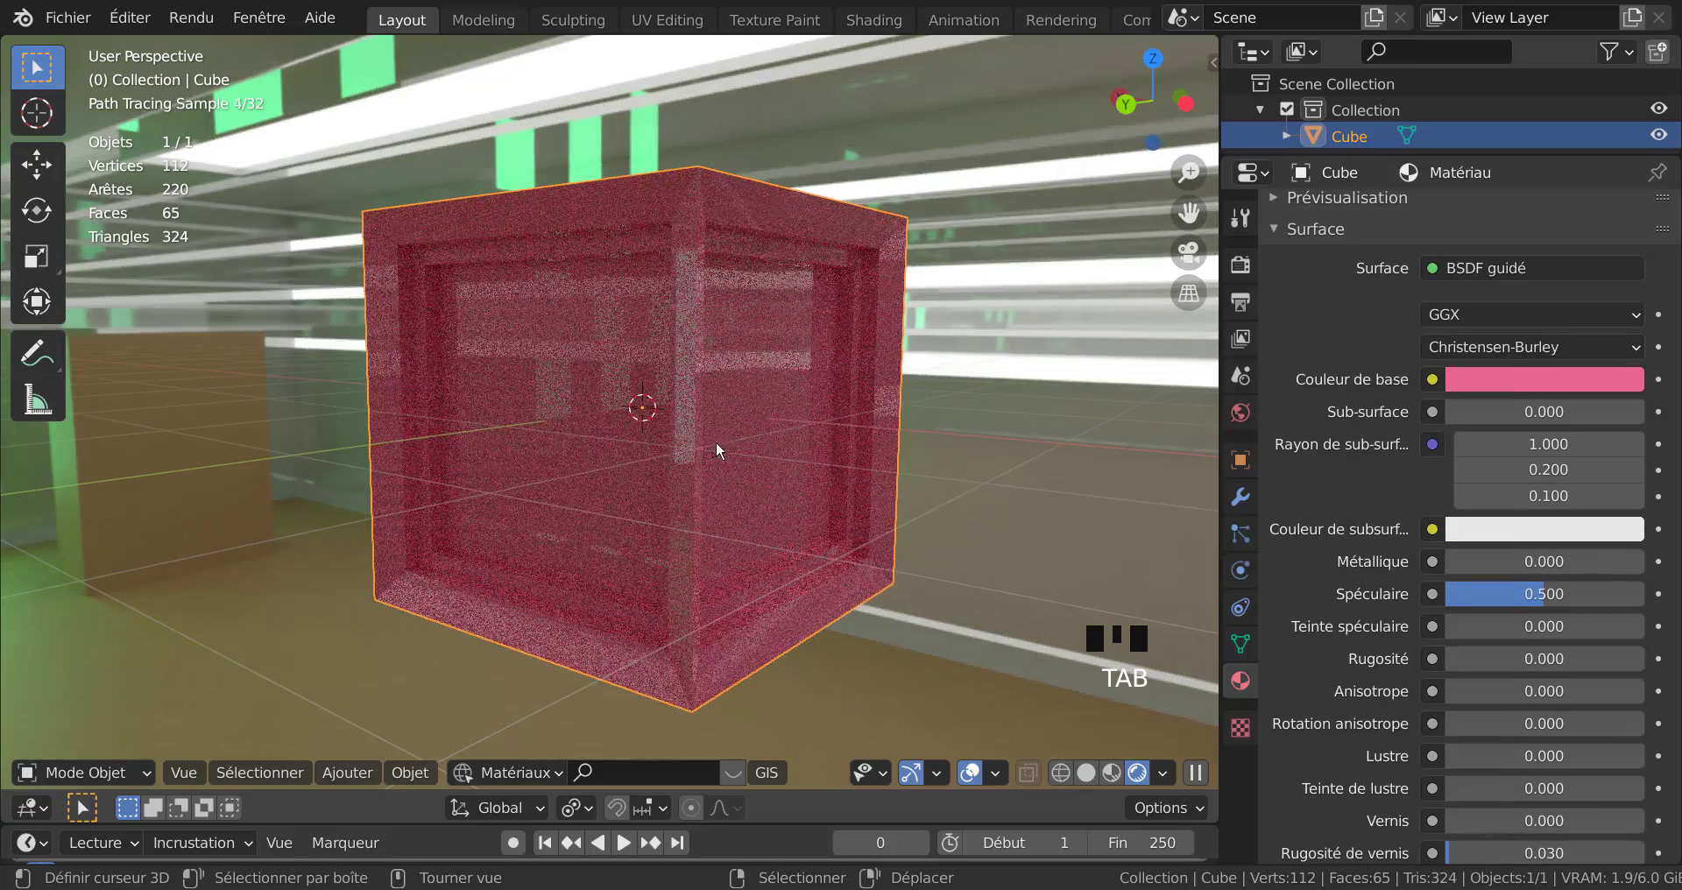
pyautogui.moveTo(748, 435); pyautogui.dragTo(722, 466, button='middle')
pyautogui.press('Tab')
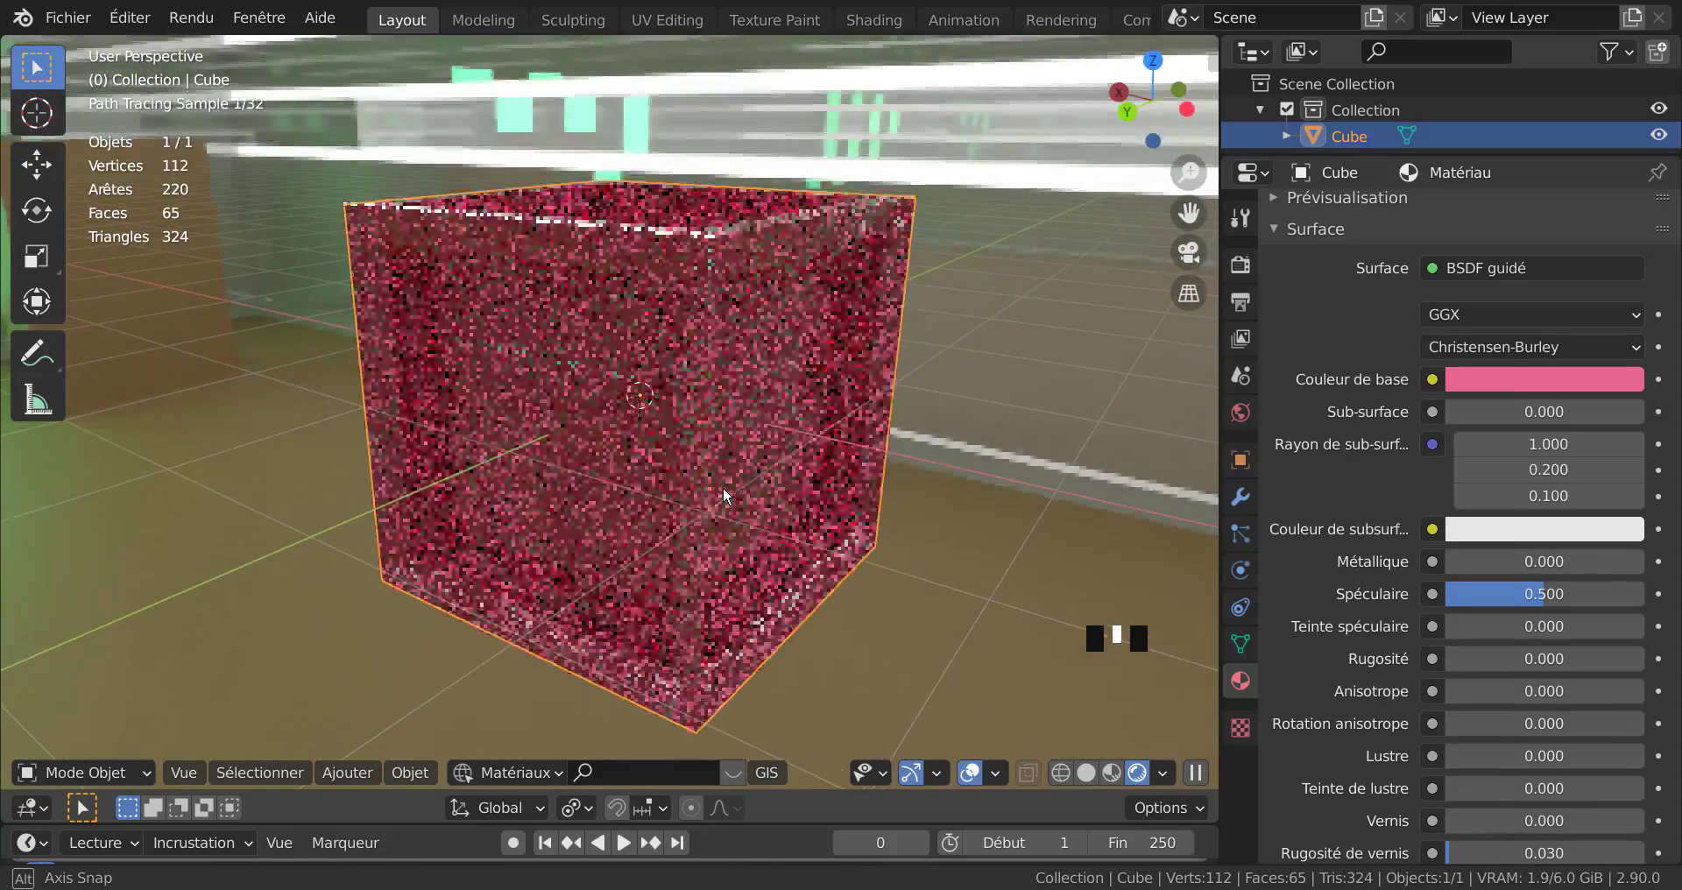
# Return to Edit Mode and try to bevel the selected recessed faces of the cube.
pyautogui.scroll(2, 767, 475)
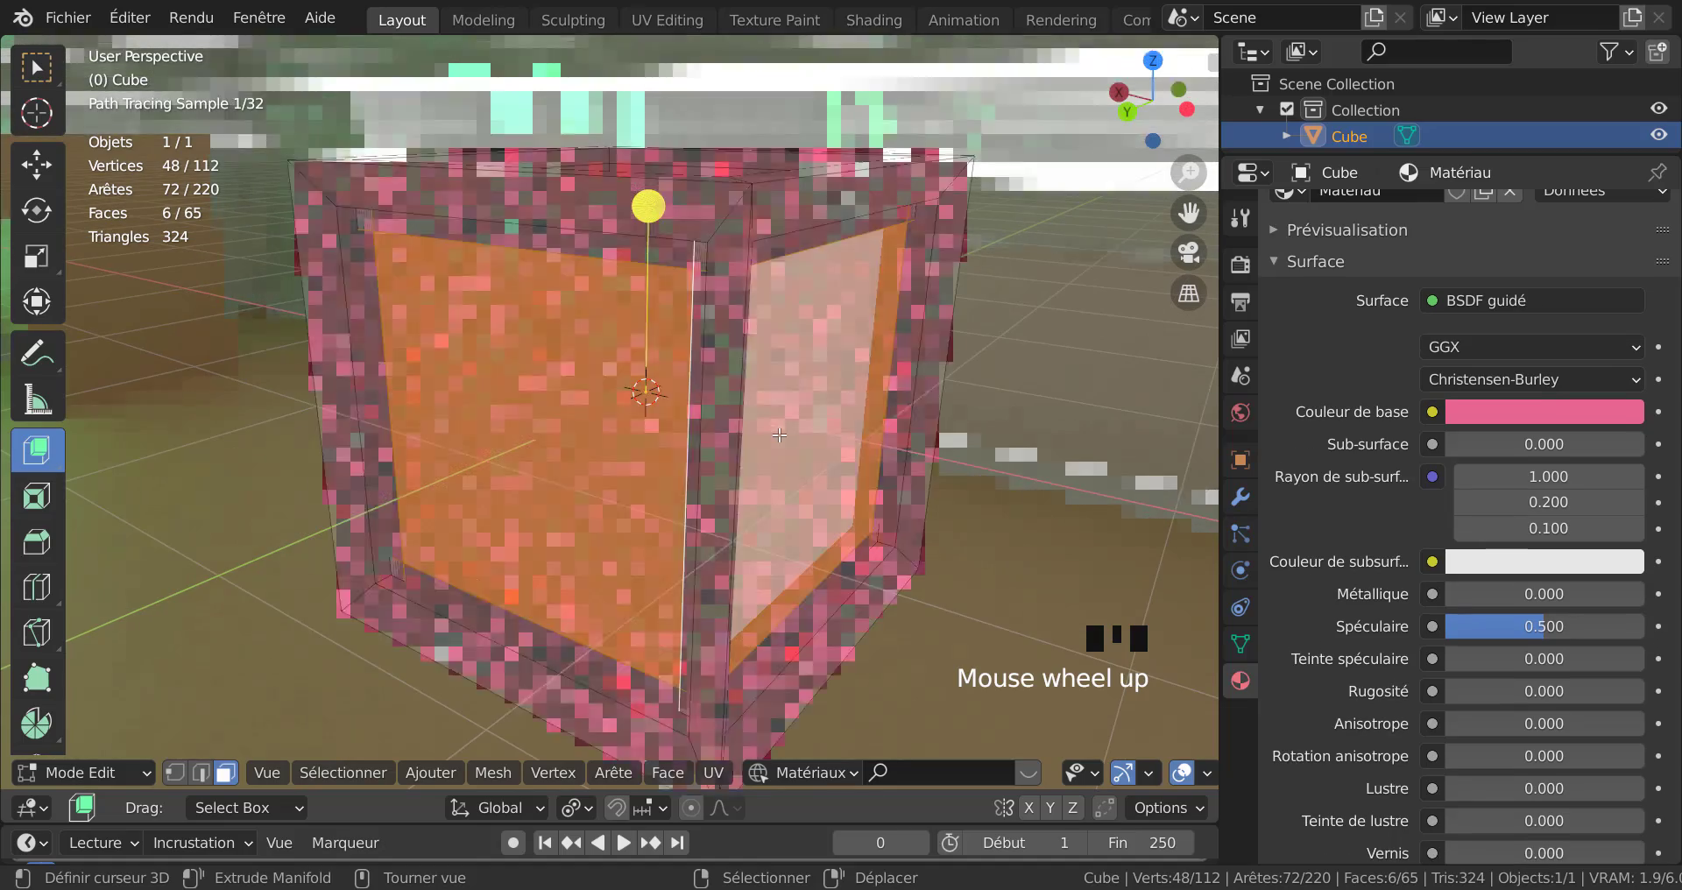
pyautogui.moveTo(835, 184); pyautogui.dragTo(858, 238, button='middle')
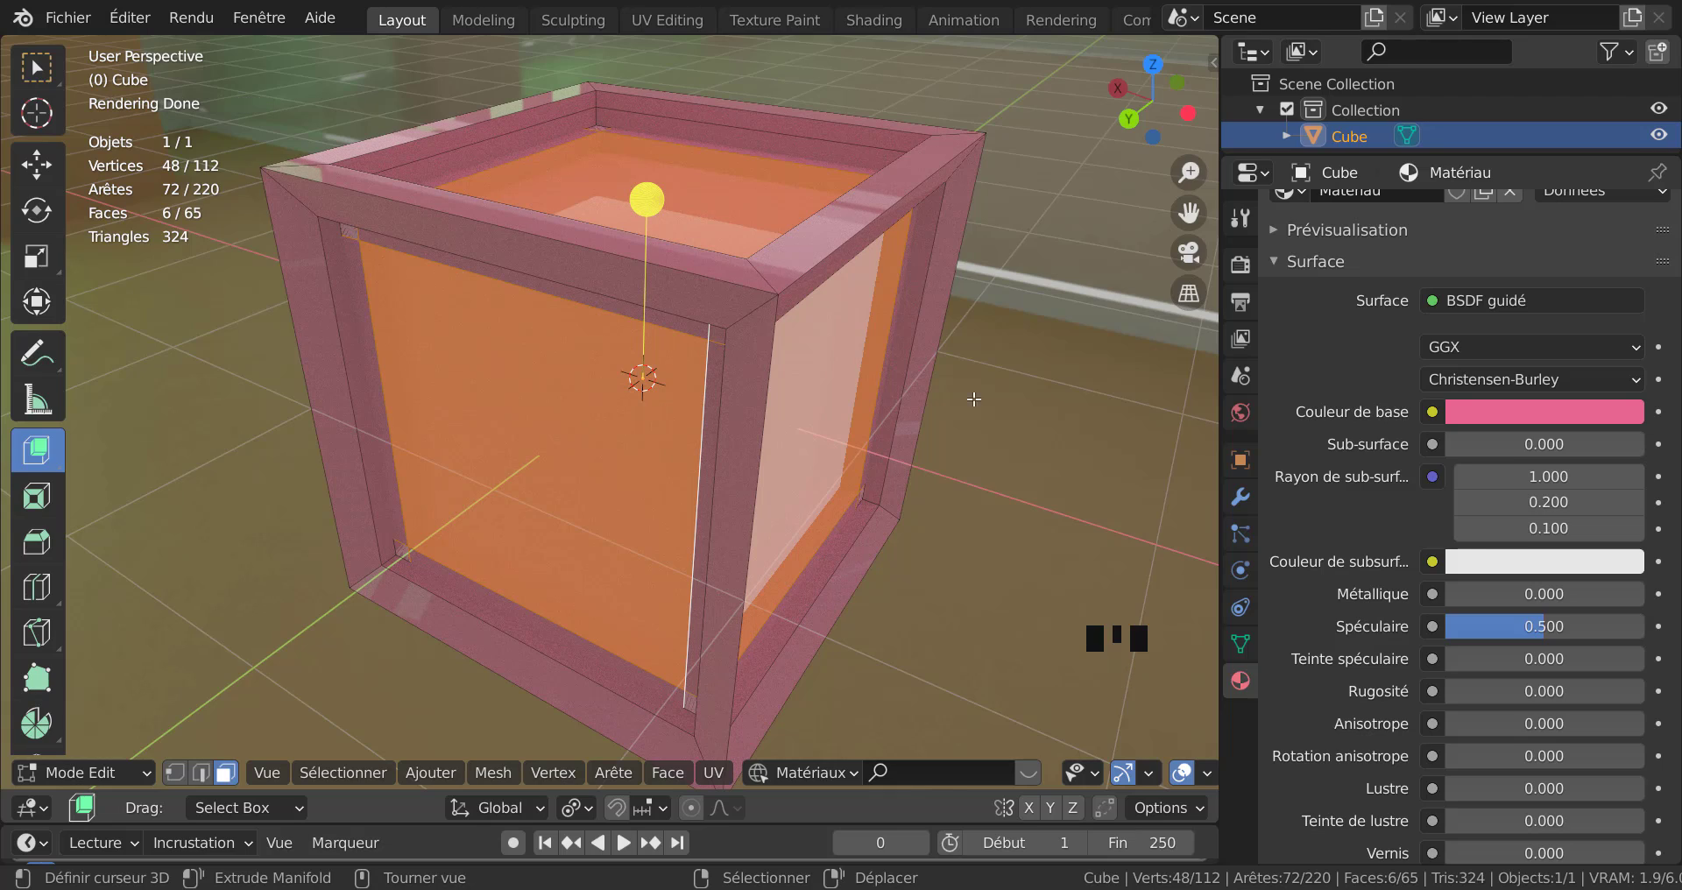
pyautogui.moveTo(973, 399); pyautogui.dragTo(1010, 371, button='middle')
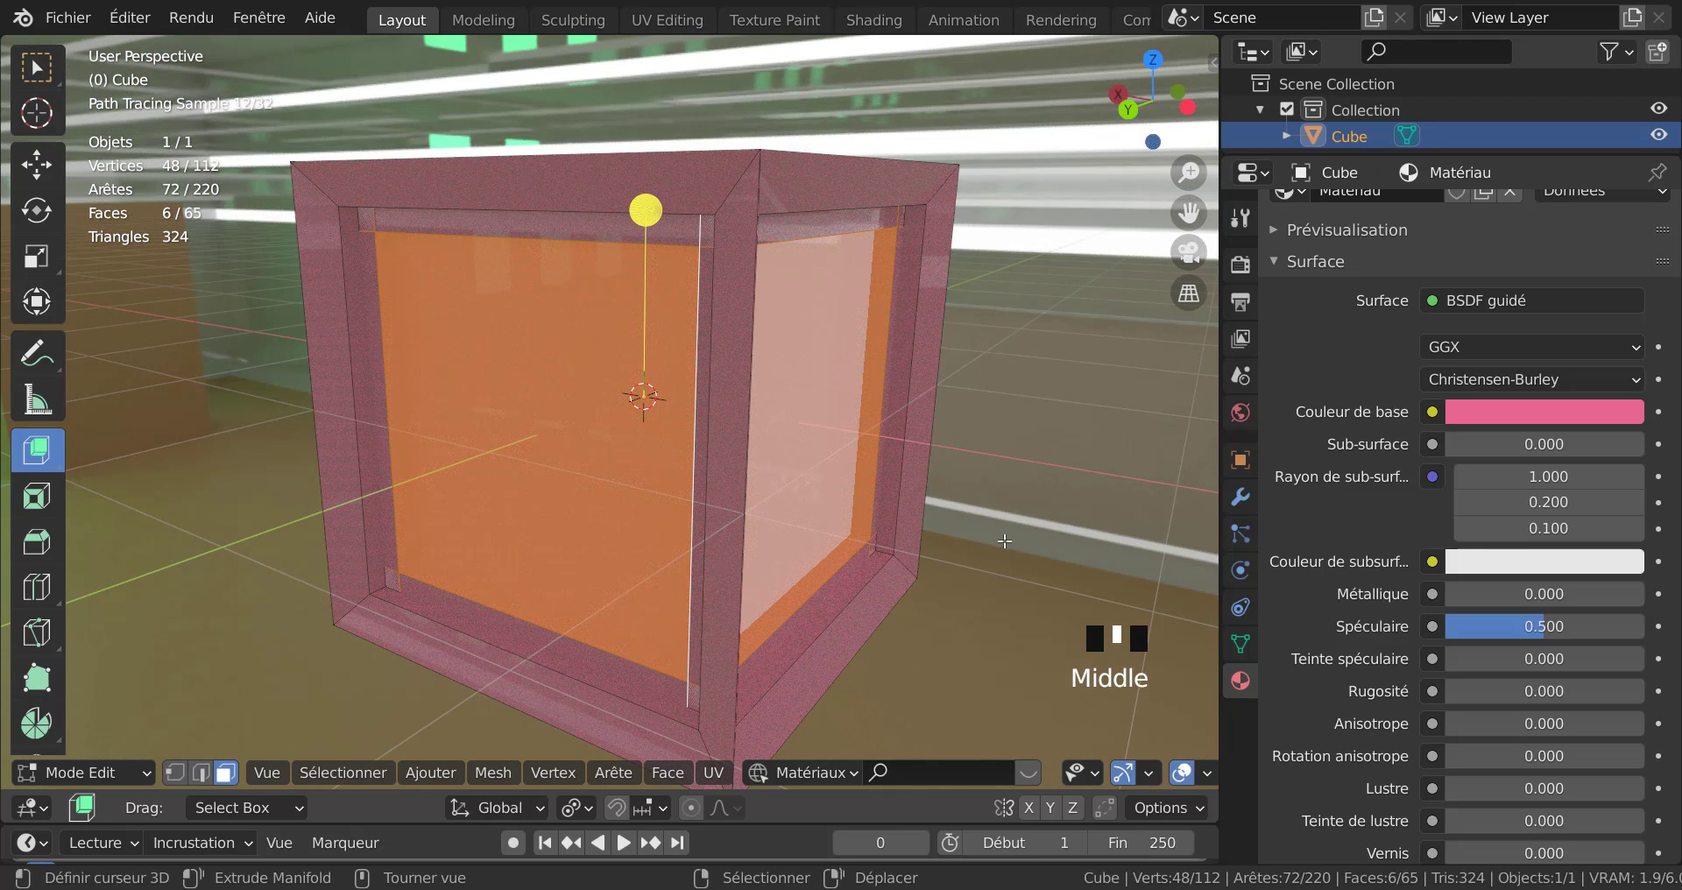
pyautogui.hotkey('ctrl', 'b')
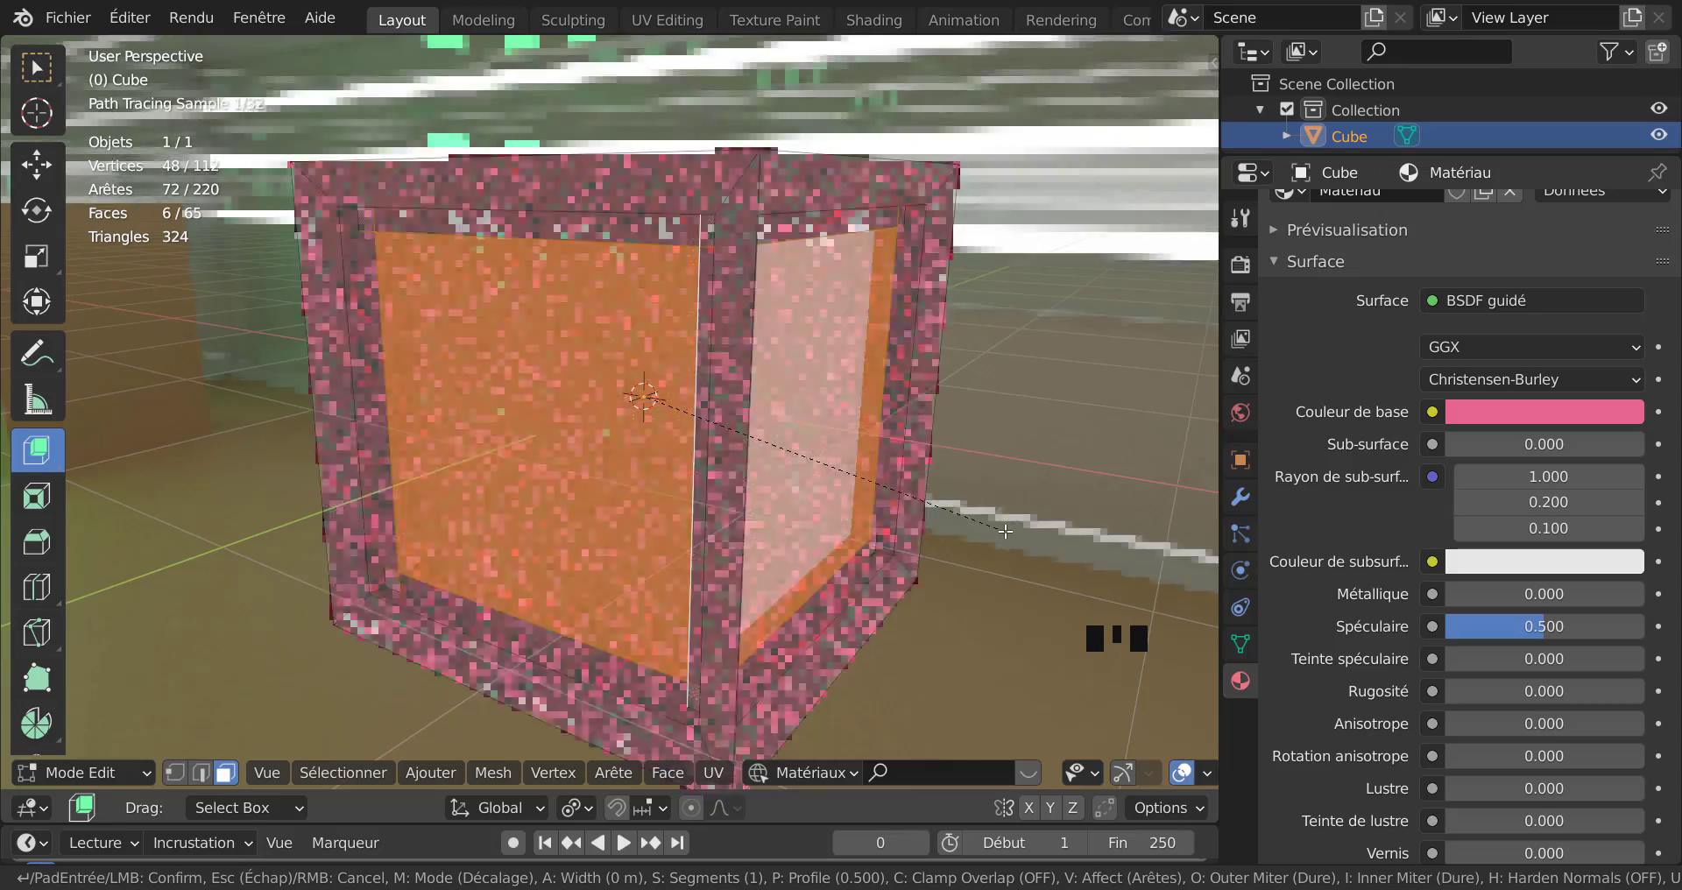
pyautogui.click(1004, 533)
pyautogui.moveTo(956, 498); pyautogui.dragTo(887, 460, button='middle')
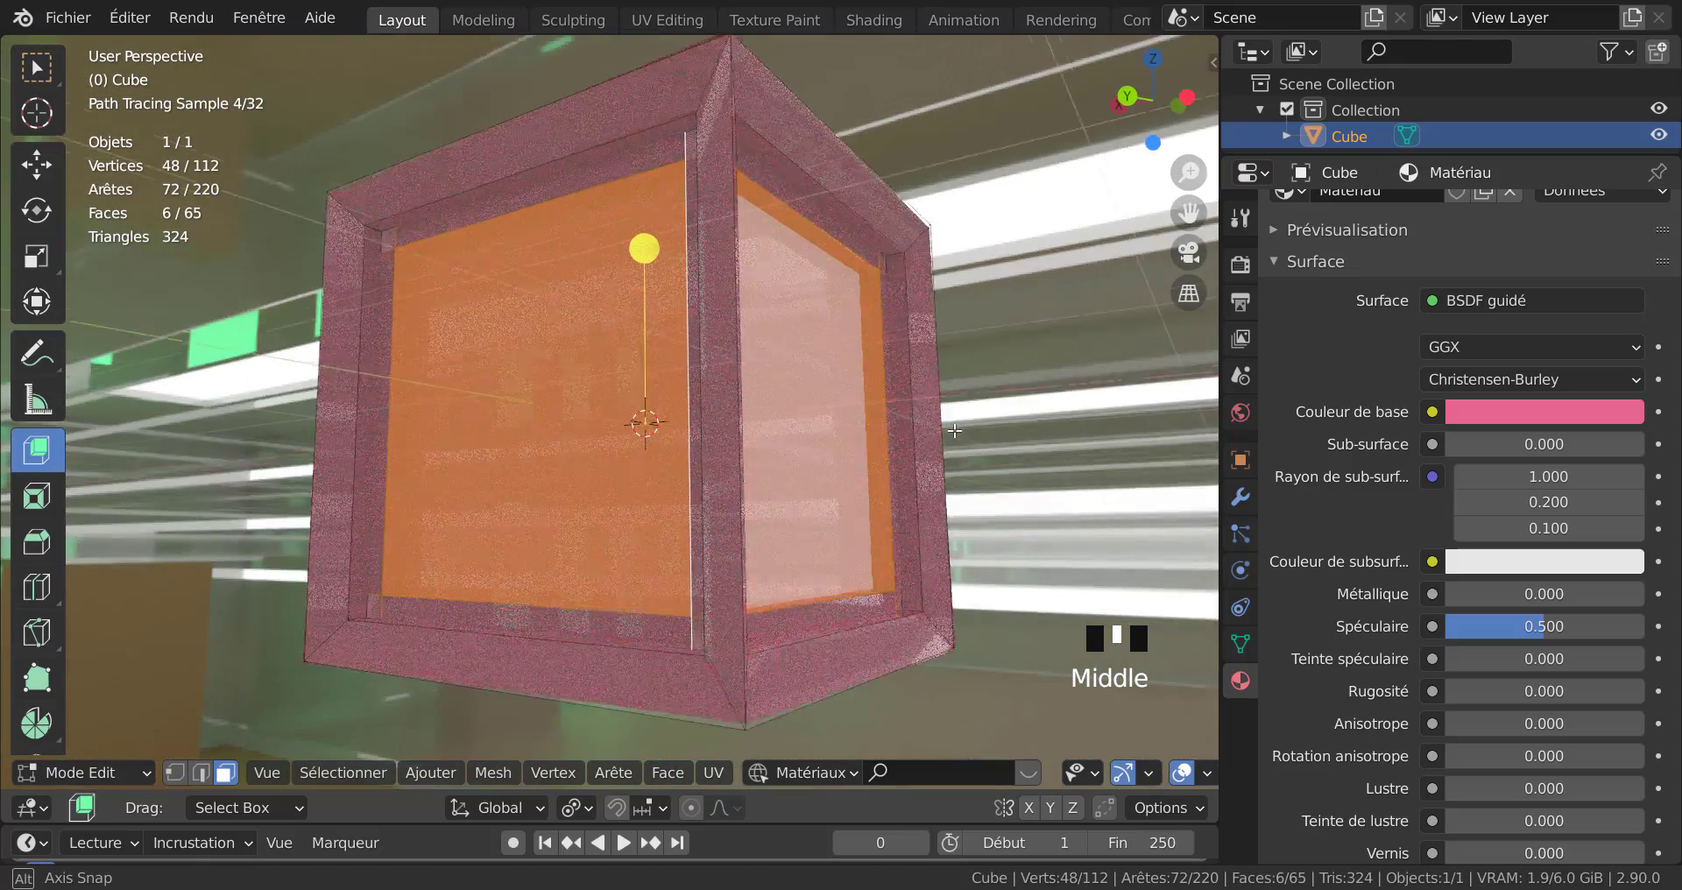
# Select the four recessed side panels of the cube and try to bevel their edges.
pyautogui.keyDown('shift'); pyautogui.rightClick(673, 438); pyautogui.keyUp('shift')
pyautogui.moveTo(673, 437); pyautogui.dragTo(898, 435, button='middle')
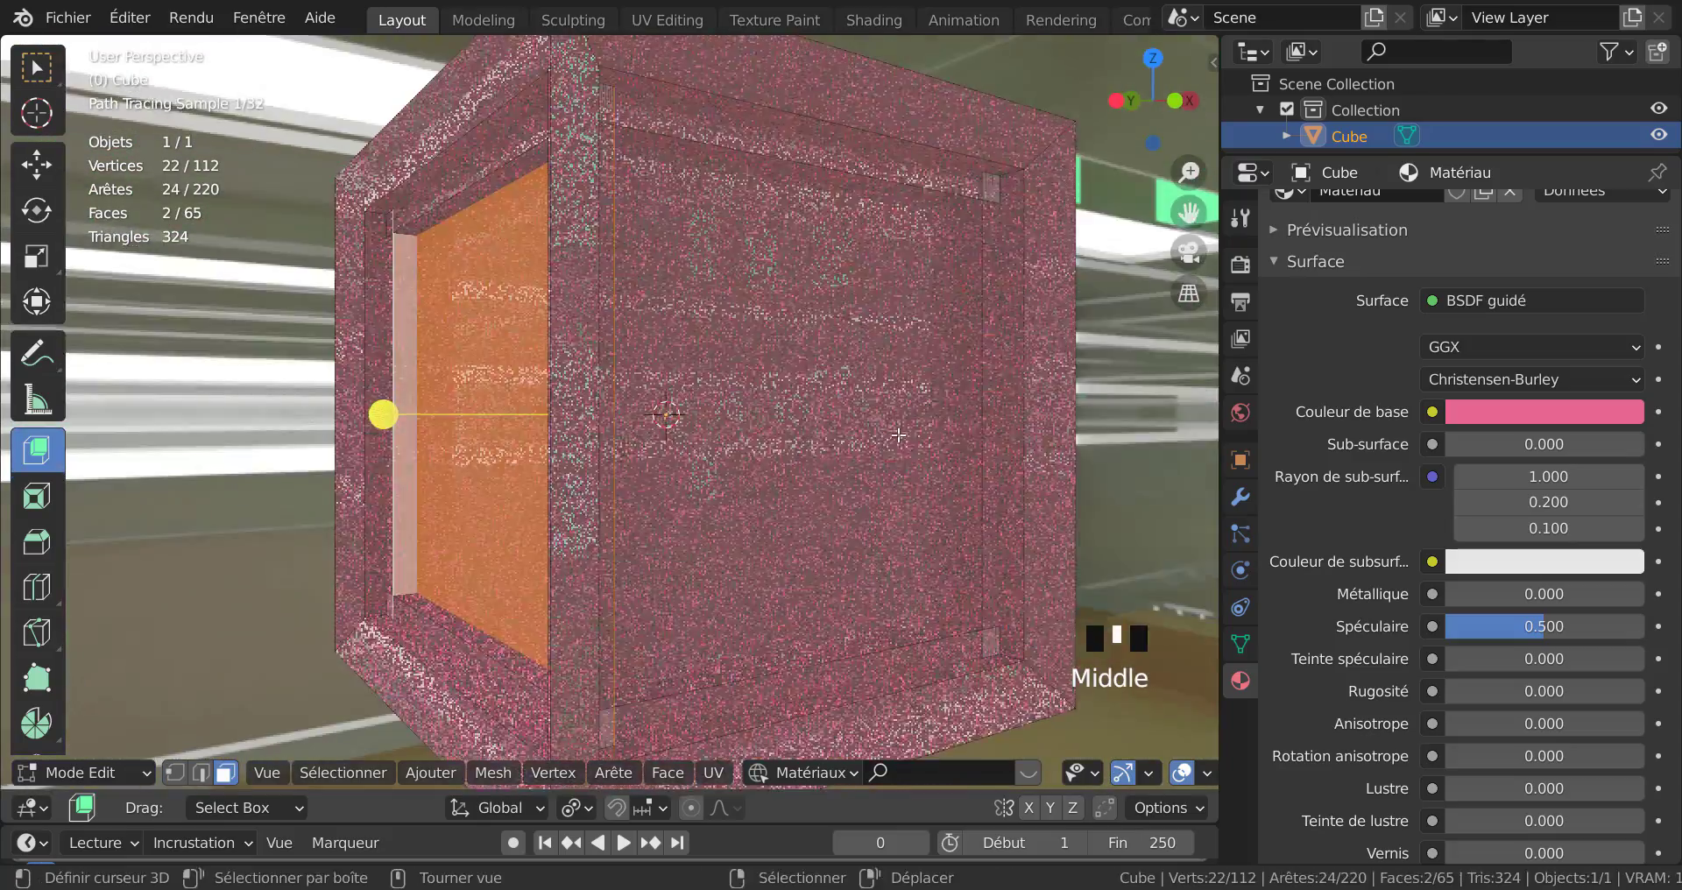
pyautogui.keyDown('shift'); pyautogui.rightClick(668, 406); pyautogui.keyUp('shift')
pyautogui.moveTo(668, 405); pyautogui.dragTo(957, 547, button='middle')
pyautogui.keyDown('shift'); pyautogui.rightClick(957, 547); pyautogui.keyUp('shift')
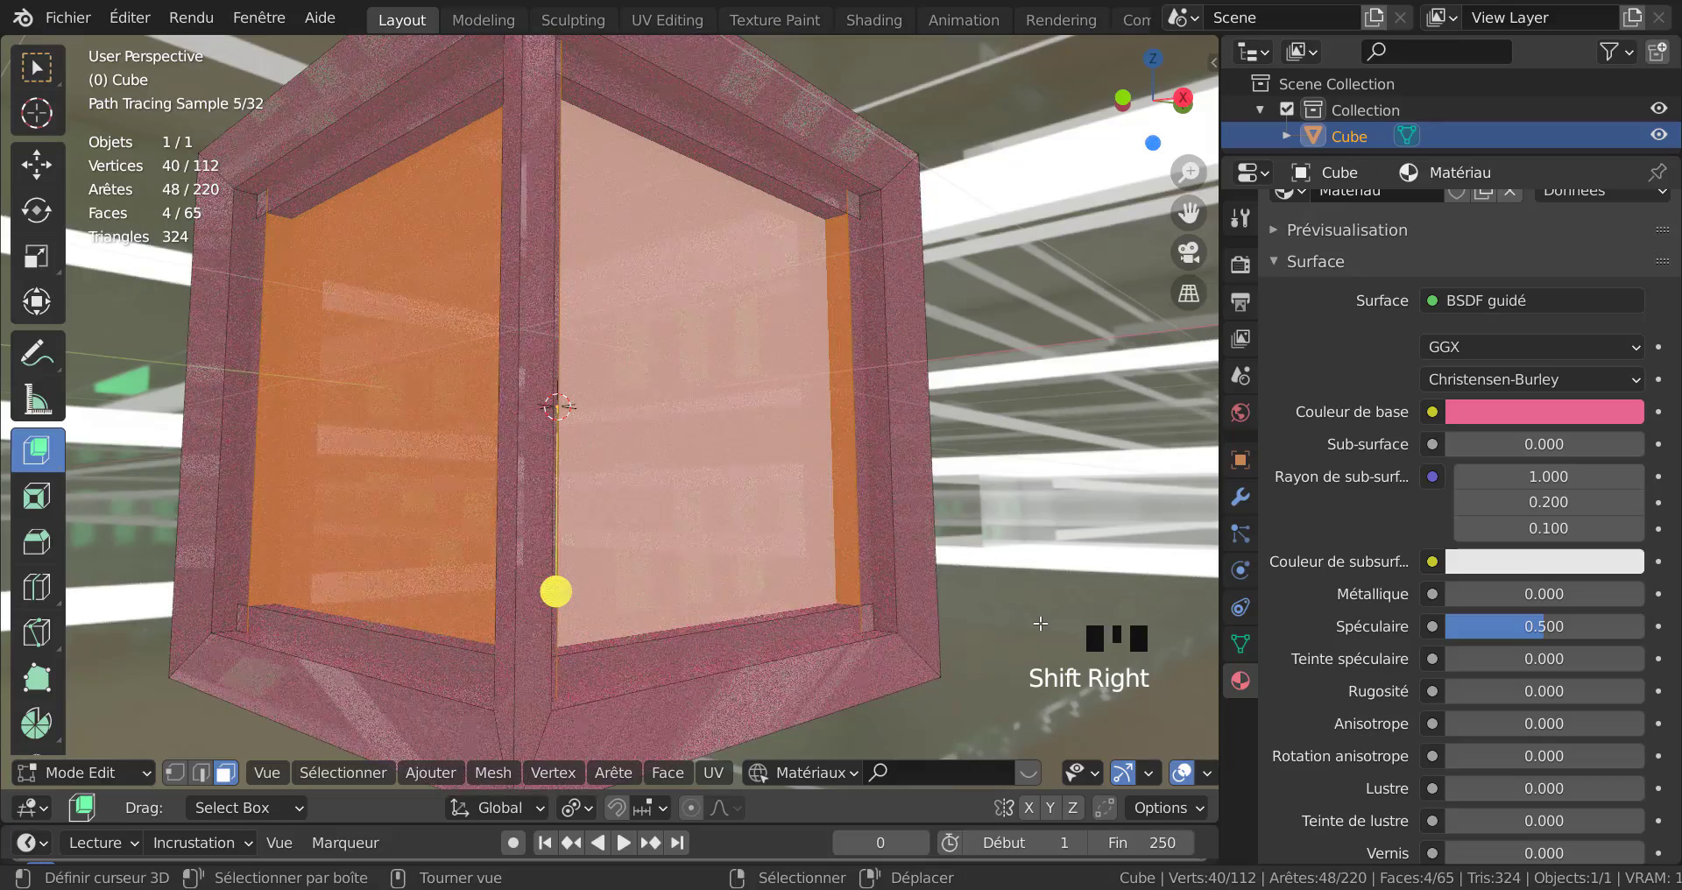
pyautogui.hotkey('ctrl', 'b')
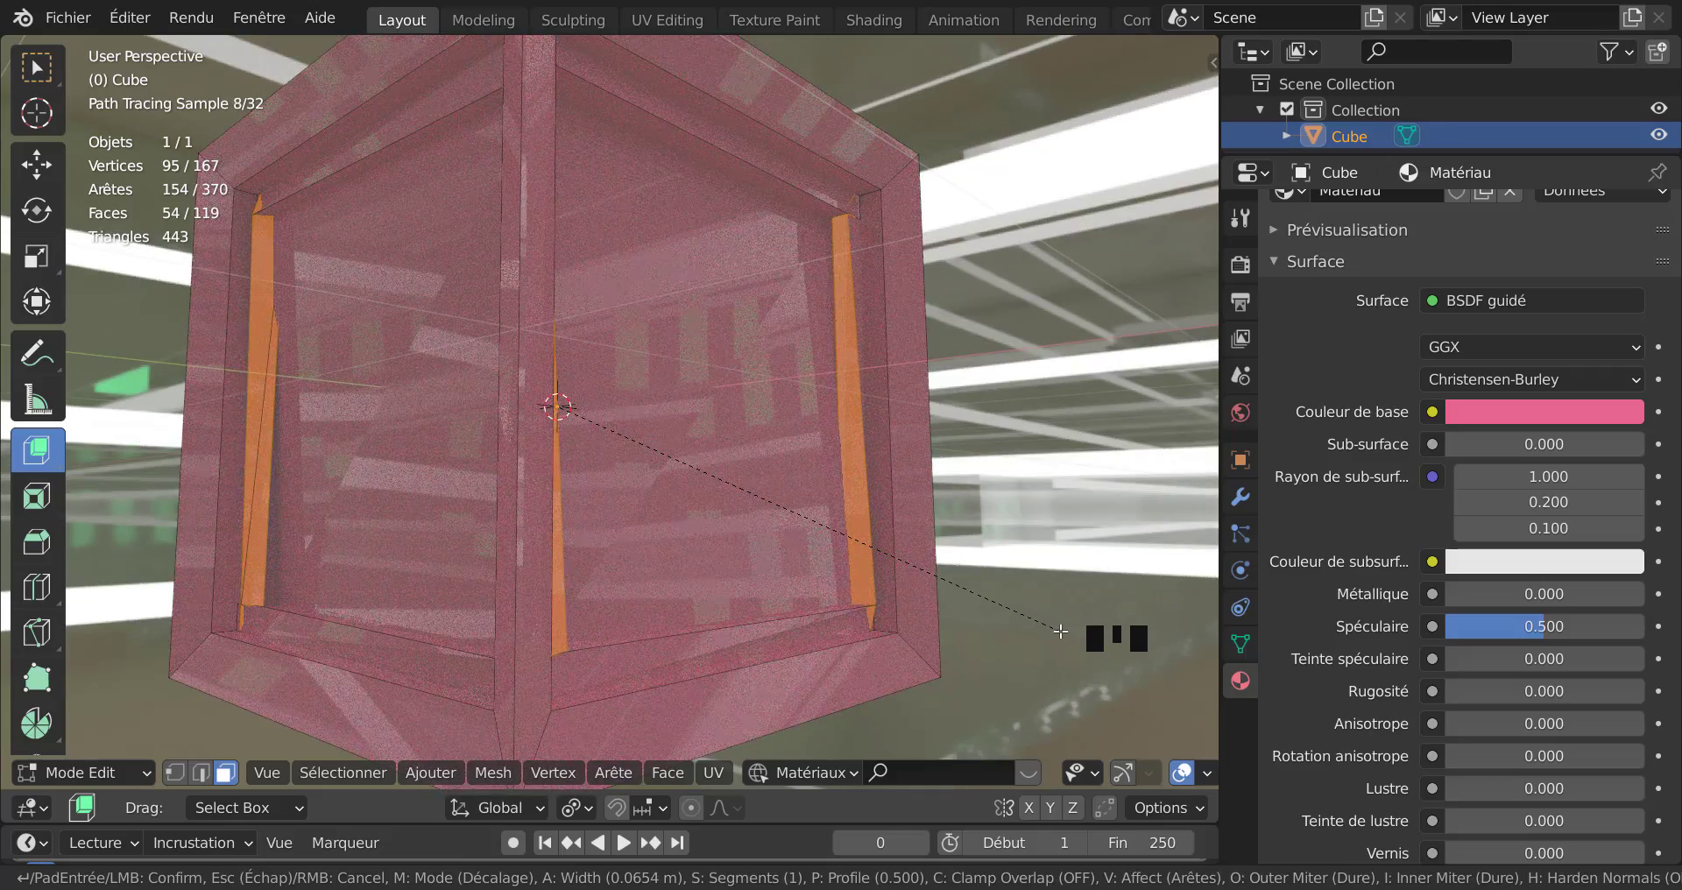
pyautogui.press('Escape')
# Try to build a fresh multiple selection of the cube's recessed panel faces from several sides.
pyautogui.moveTo(753, 524)
pyautogui.mouseDown(button='middle')
pyautogui.moveTo(501, 385)
pyautogui.moveTo(604, 386)
pyautogui.moveTo(657, 420)
pyautogui.moveTo(683, 406)
pyautogui.moveTo(620, 414)
pyautogui.moveTo(692, 473)
pyautogui.moveTo(769, 502)
pyautogui.mouseUp(button='middle')
pyautogui.keyDown('shift'); pyautogui.rightClick(604, 385); pyautogui.keyUp('shift')
pyautogui.keyDown('shift'); pyautogui.rightClick(686, 406); pyautogui.keyUp('shift')
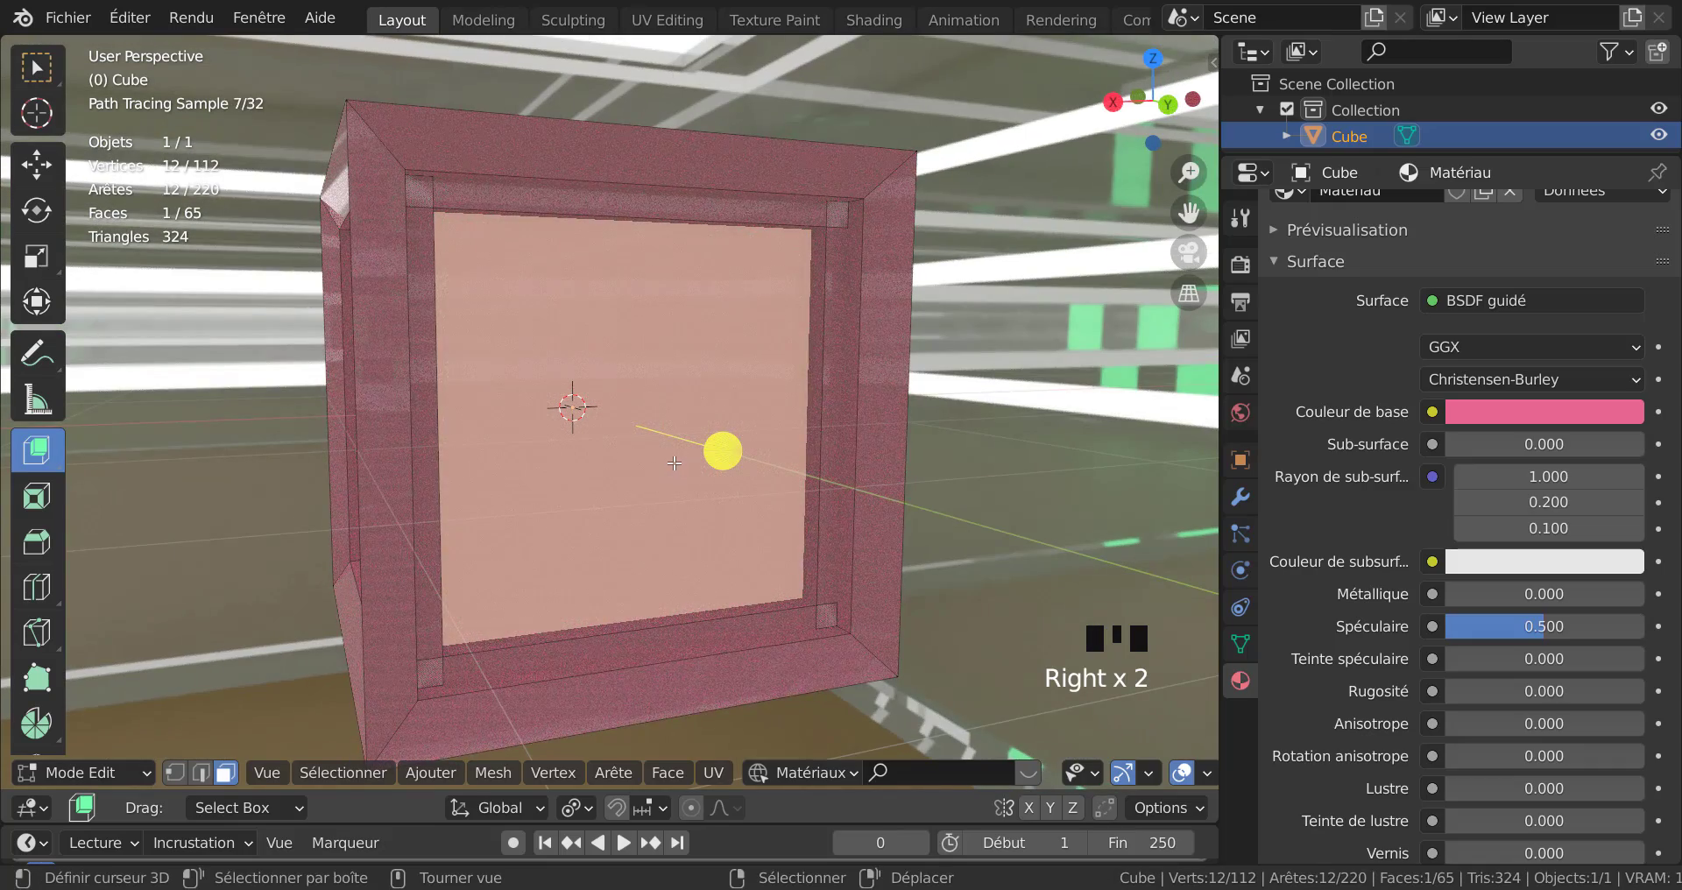
pyautogui.moveTo(591, 552); pyautogui.dragTo(463, 488, button='middle')
pyautogui.moveTo(350, 474); pyautogui.dragTo(734, 455, button='middle')
pyautogui.keyDown('shift'); pyautogui.rightClick(518, 481); pyautogui.keyUp('shift')
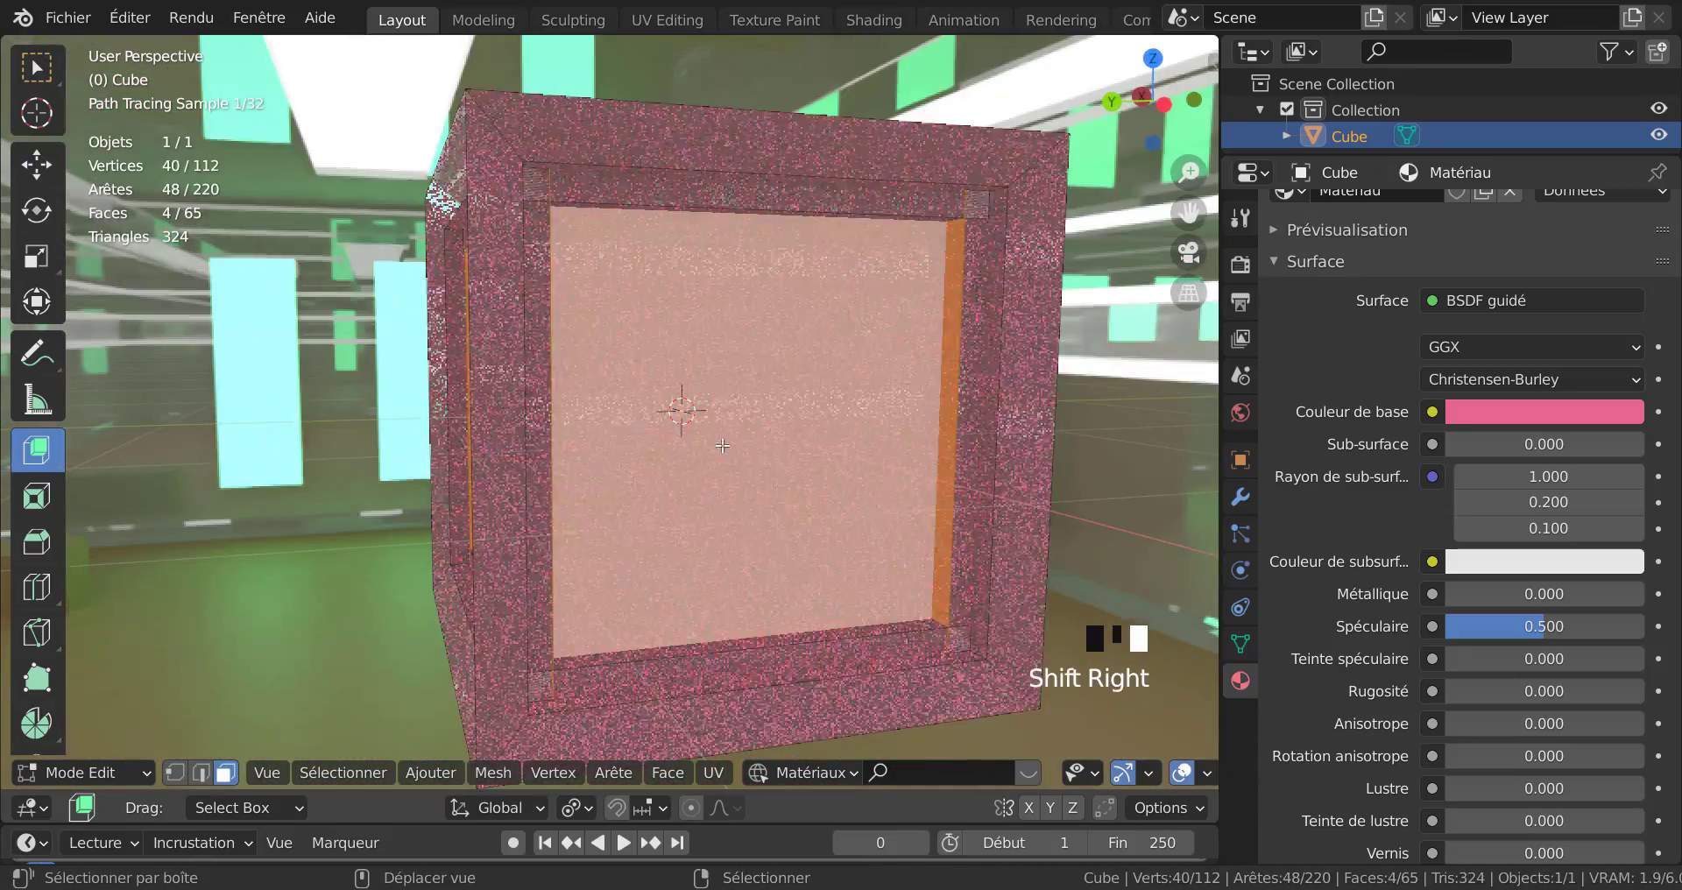
pyautogui.keyDown('shift'); pyautogui.moveTo(946, 552); pyautogui.dragTo(909, 544, button='middle'); pyautogui.keyUp('shift')
pyautogui.scroll(2, 866, 471)
pyautogui.keyDown('shift'); pyautogui.rightClick(866, 472); pyautogui.keyUp('shift')
pyautogui.scroll(-4, 912, 548)
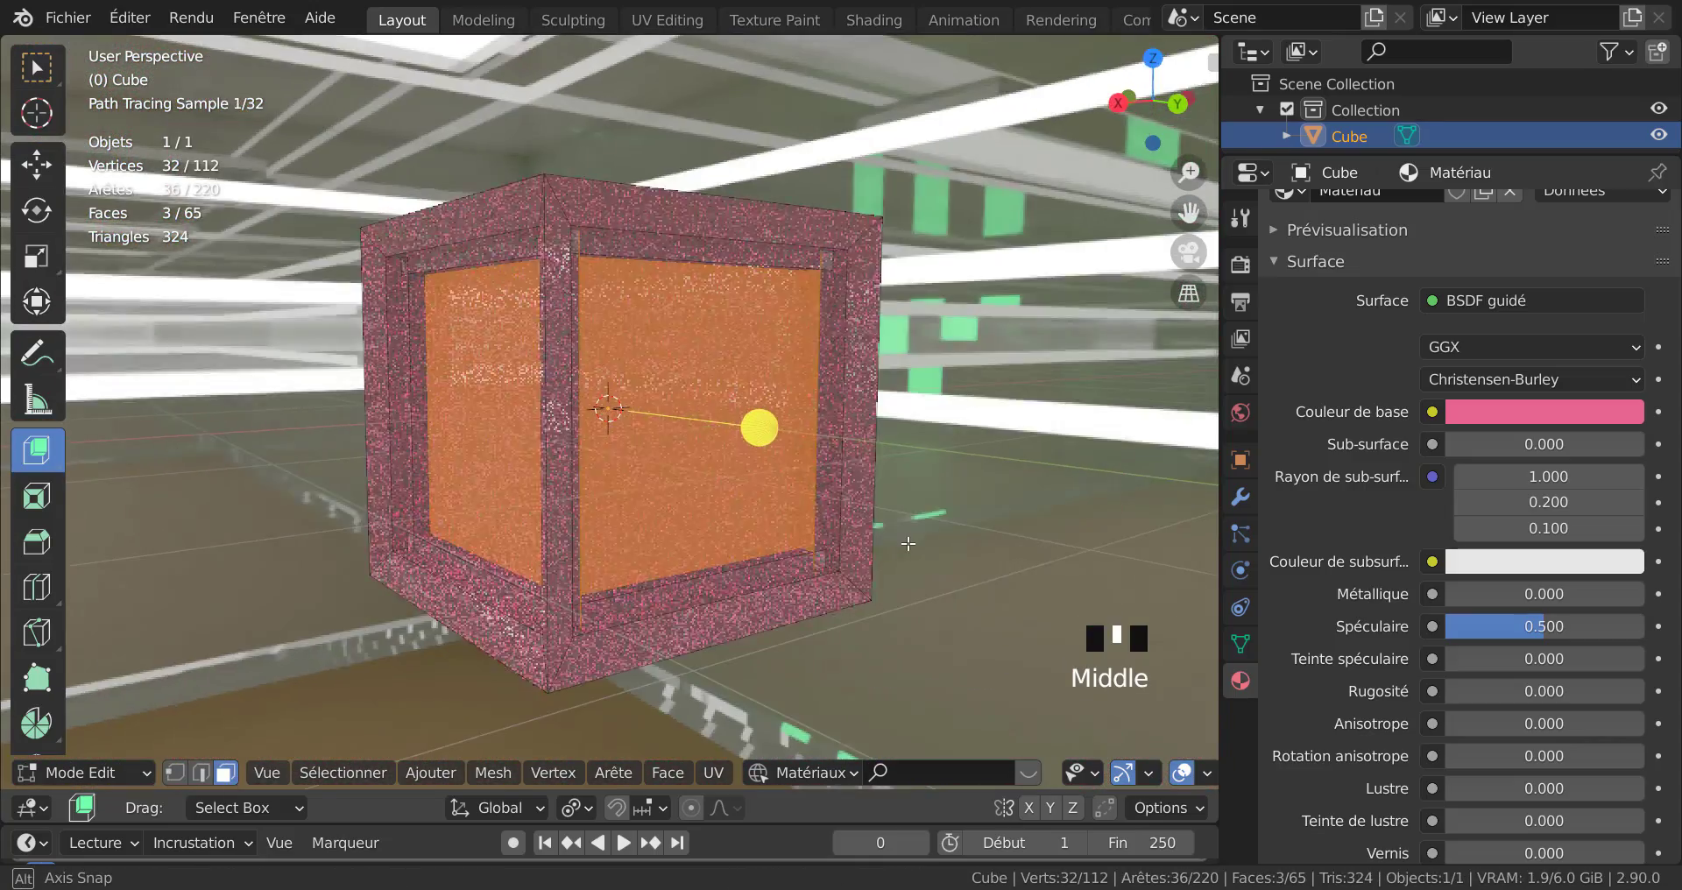
pyautogui.scroll(2, 981, 564)
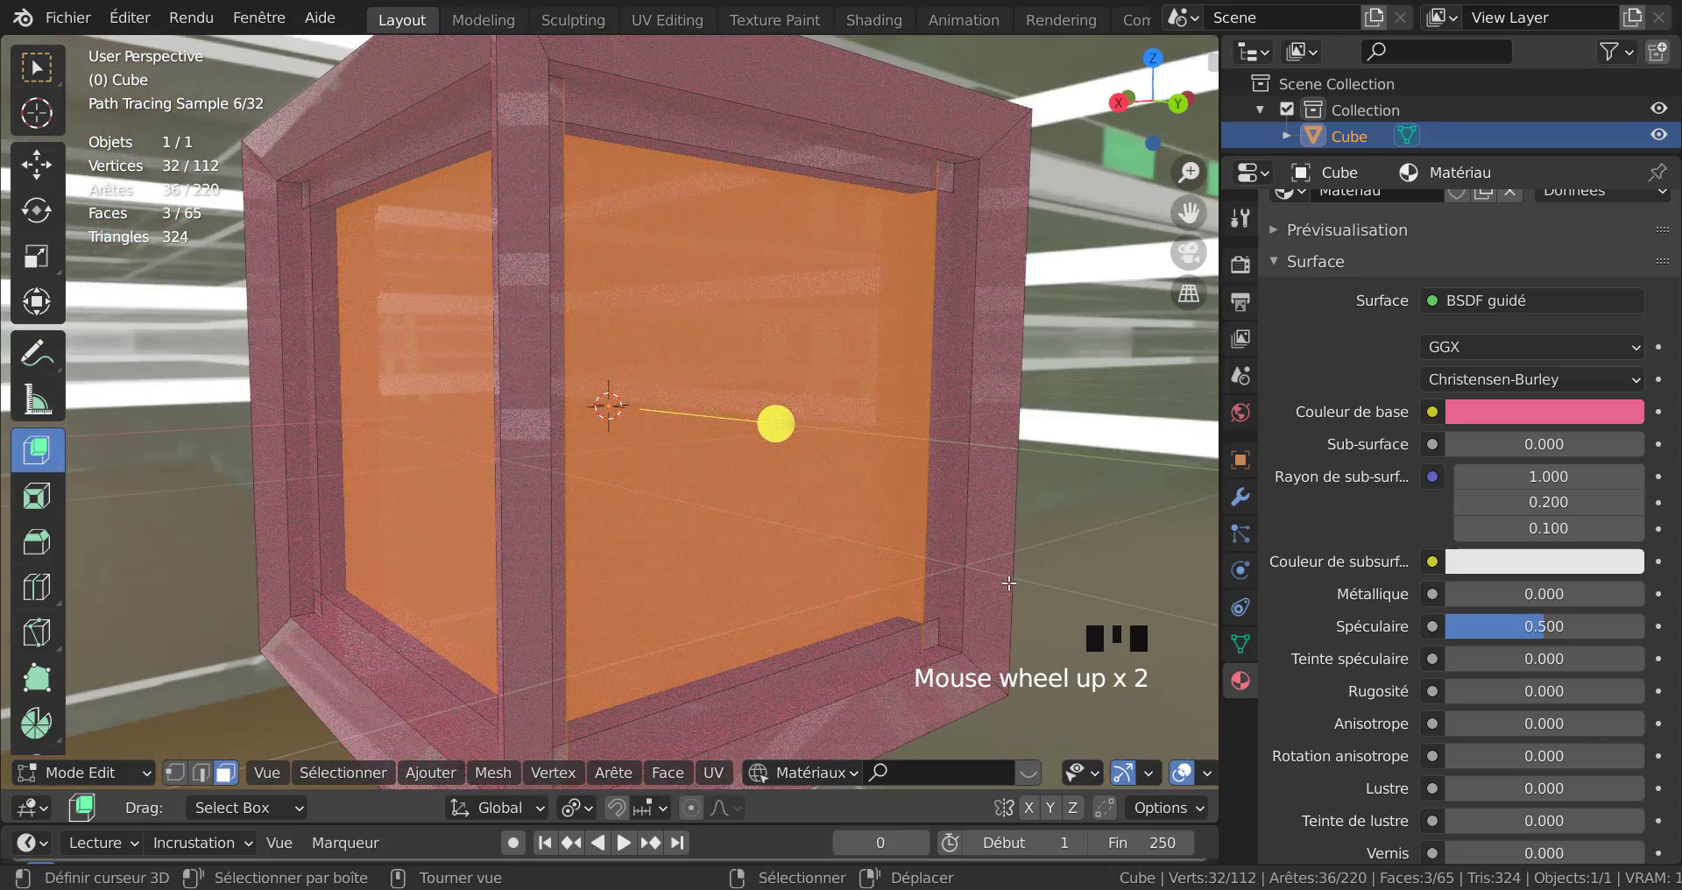
pyautogui.moveTo(1008, 583); pyautogui.dragTo(360, 476, button='middle')
pyautogui.keyDown('shift'); pyautogui.rightClick(916, 563); pyautogui.keyUp('shift')
pyautogui.keyDown('shift'); pyautogui.rightClick(841, 543); pyautogui.keyUp('shift')
pyautogui.keyDown('shift'); pyautogui.rightClick(950, 430); pyautogui.keyUp('shift')
pyautogui.keyDown('shift'); pyautogui.rightClick(355, 477); pyautogui.keyUp('shift')
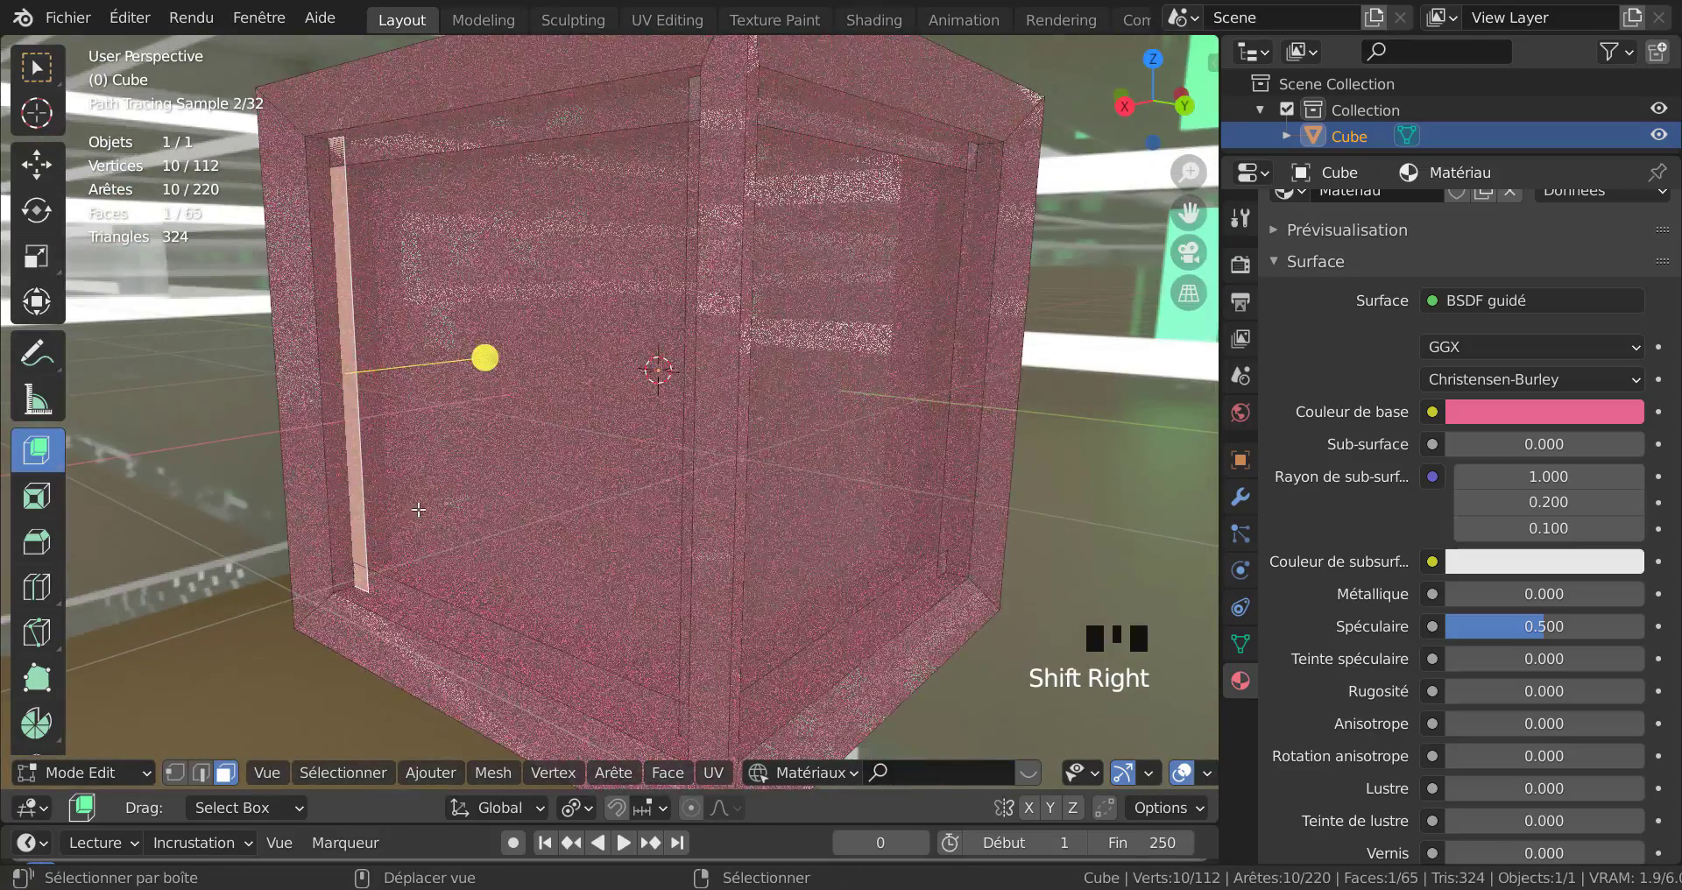
# Return to Object Mode and frame the whole cube within the surrounding environment, seen from one of its corners.
pyautogui.moveTo(478, 499)
pyautogui.mouseDown(button='middle')
pyautogui.moveTo(604, 536)
pyautogui.moveTo(690, 502)
pyautogui.moveTo(587, 488)
pyautogui.moveTo(881, 557)
pyautogui.moveTo(1100, 546)
pyautogui.moveTo(802, 581)
pyautogui.moveTo(979, 599)
pyautogui.moveTo(940, 592)
pyautogui.mouseUp(button='middle')
pyautogui.press('Tab')
pyautogui.scroll(-2, 627, 554)
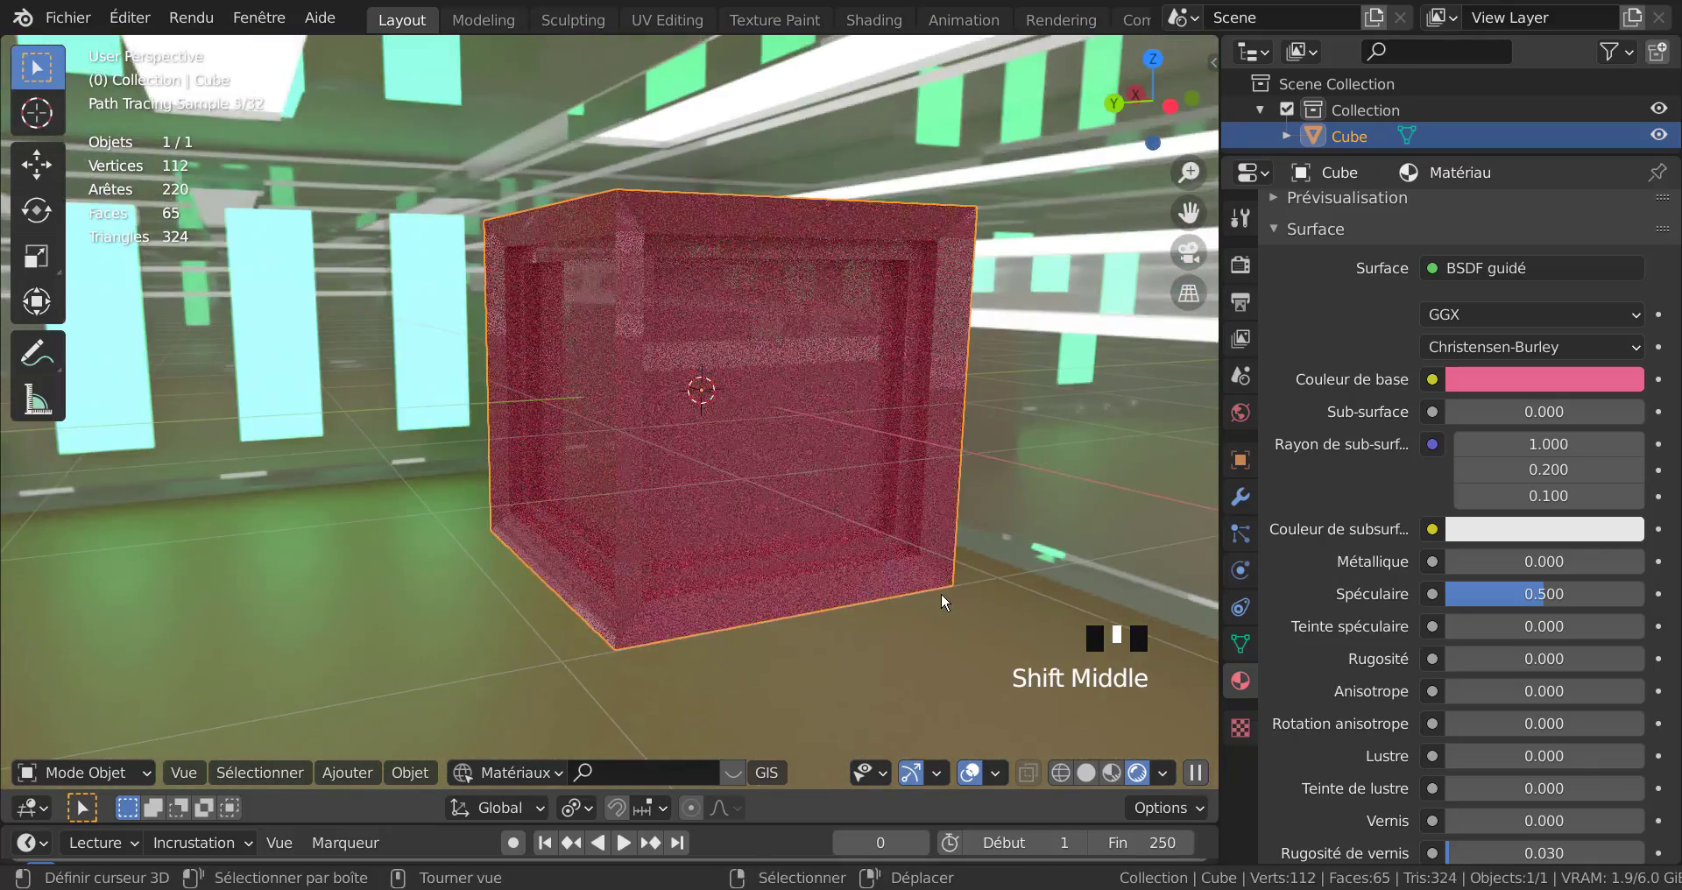
pyautogui.scroll(-1, 937, 599)
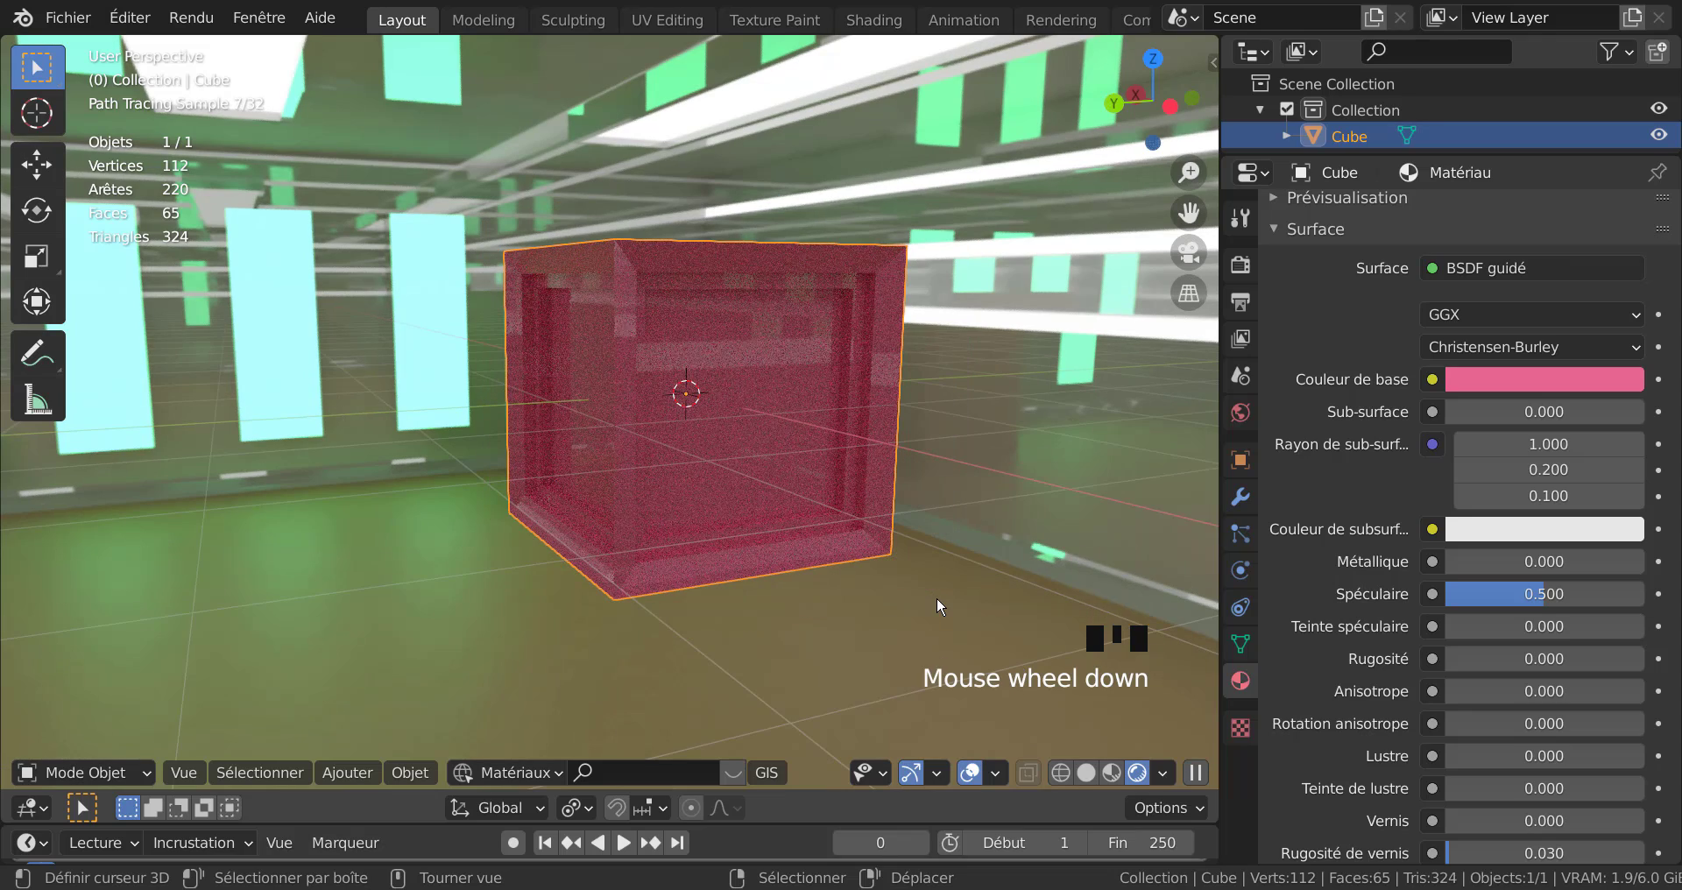
pyautogui.scroll(-2, 982, 607)
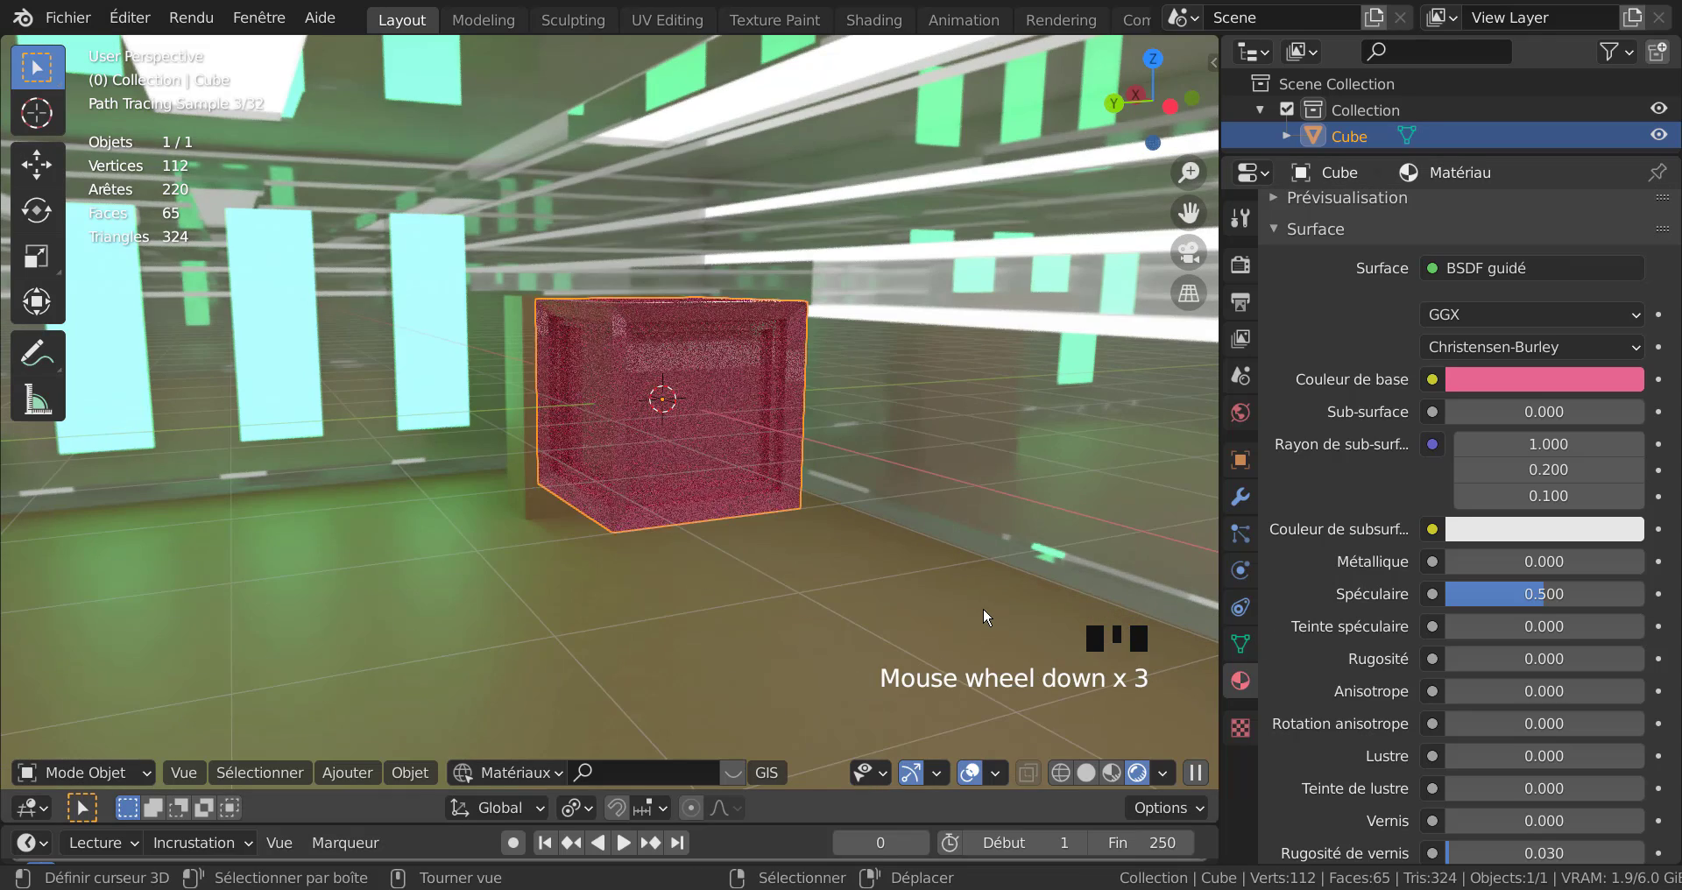
# Deselect the cube, add a camera and align it to the current view.
pyautogui.rightClick(767, 608)
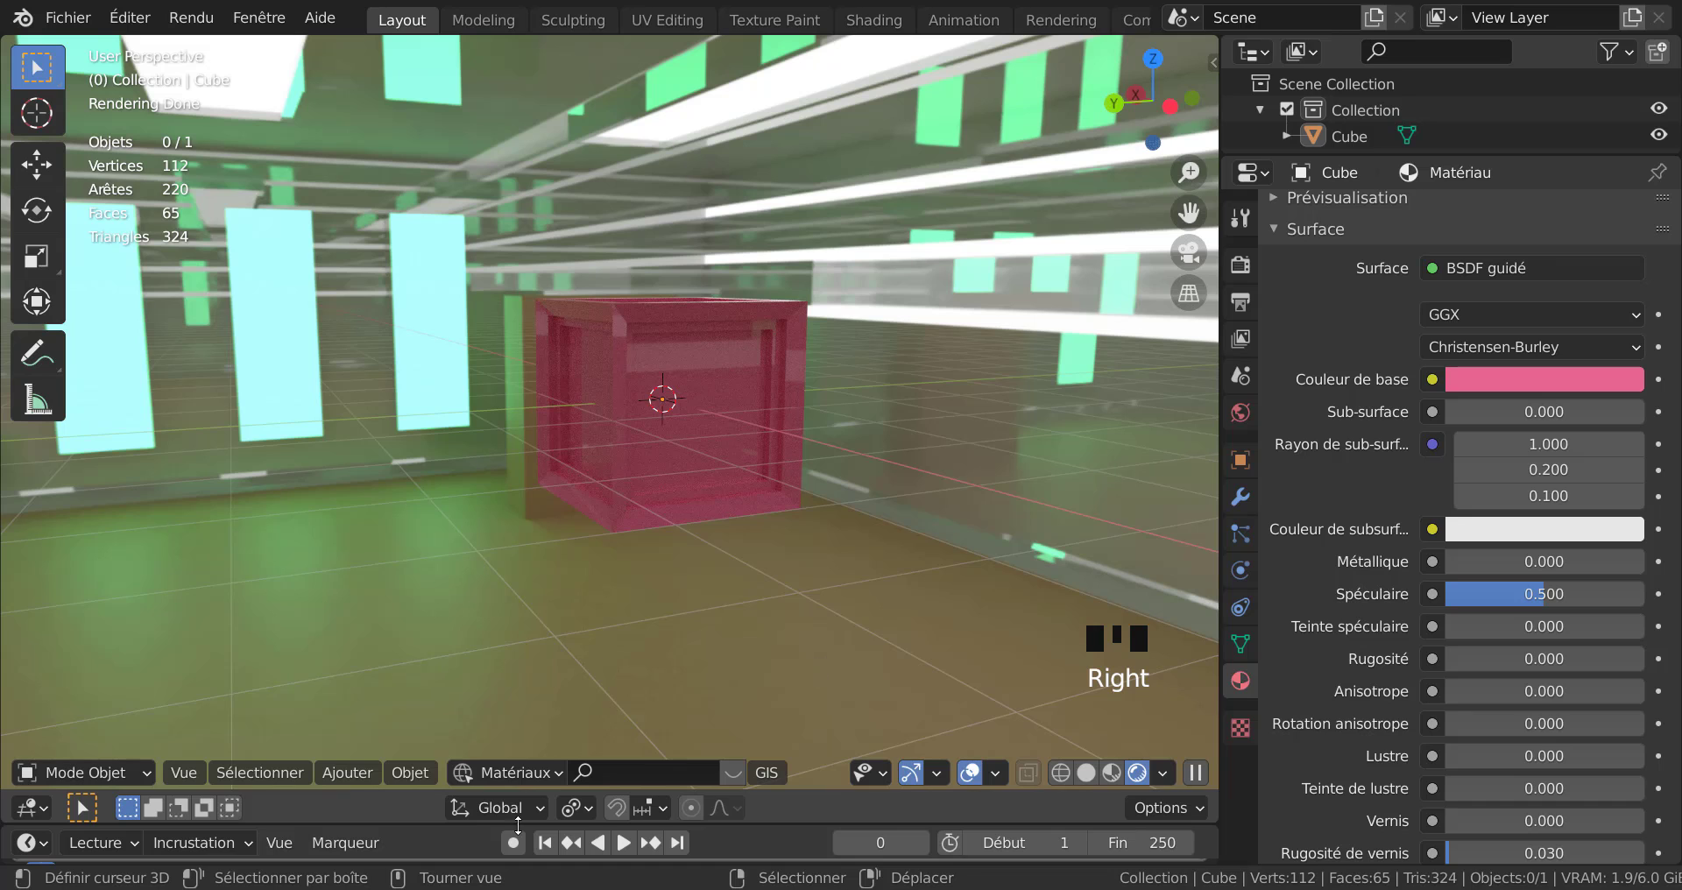
pyautogui.click(347, 772)
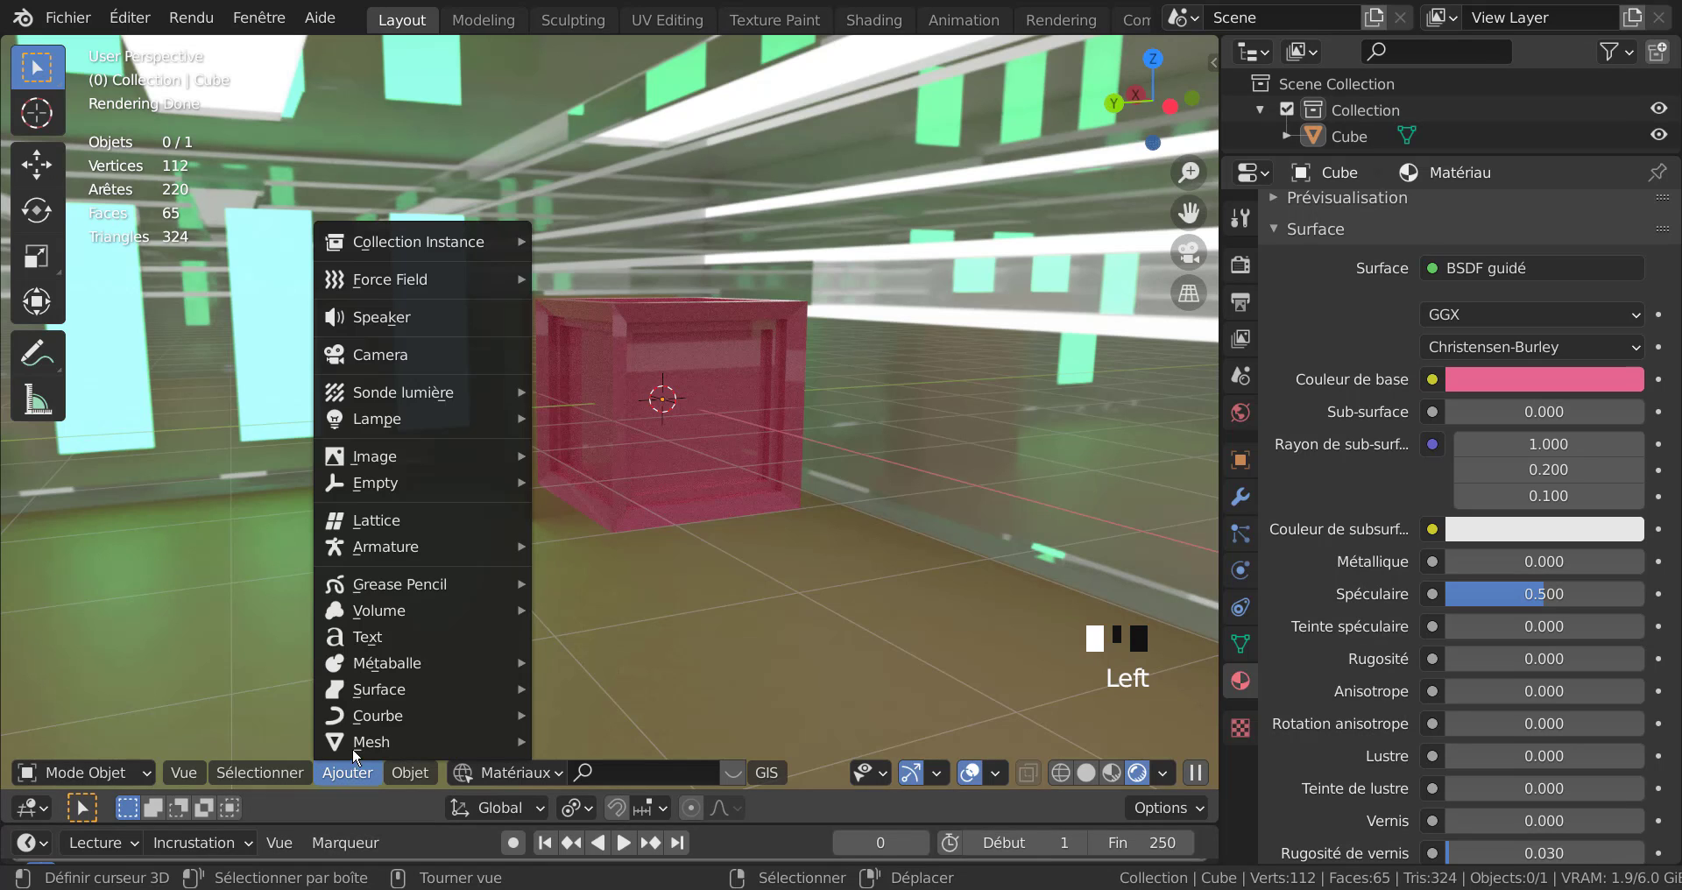
pyautogui.click(375, 357)
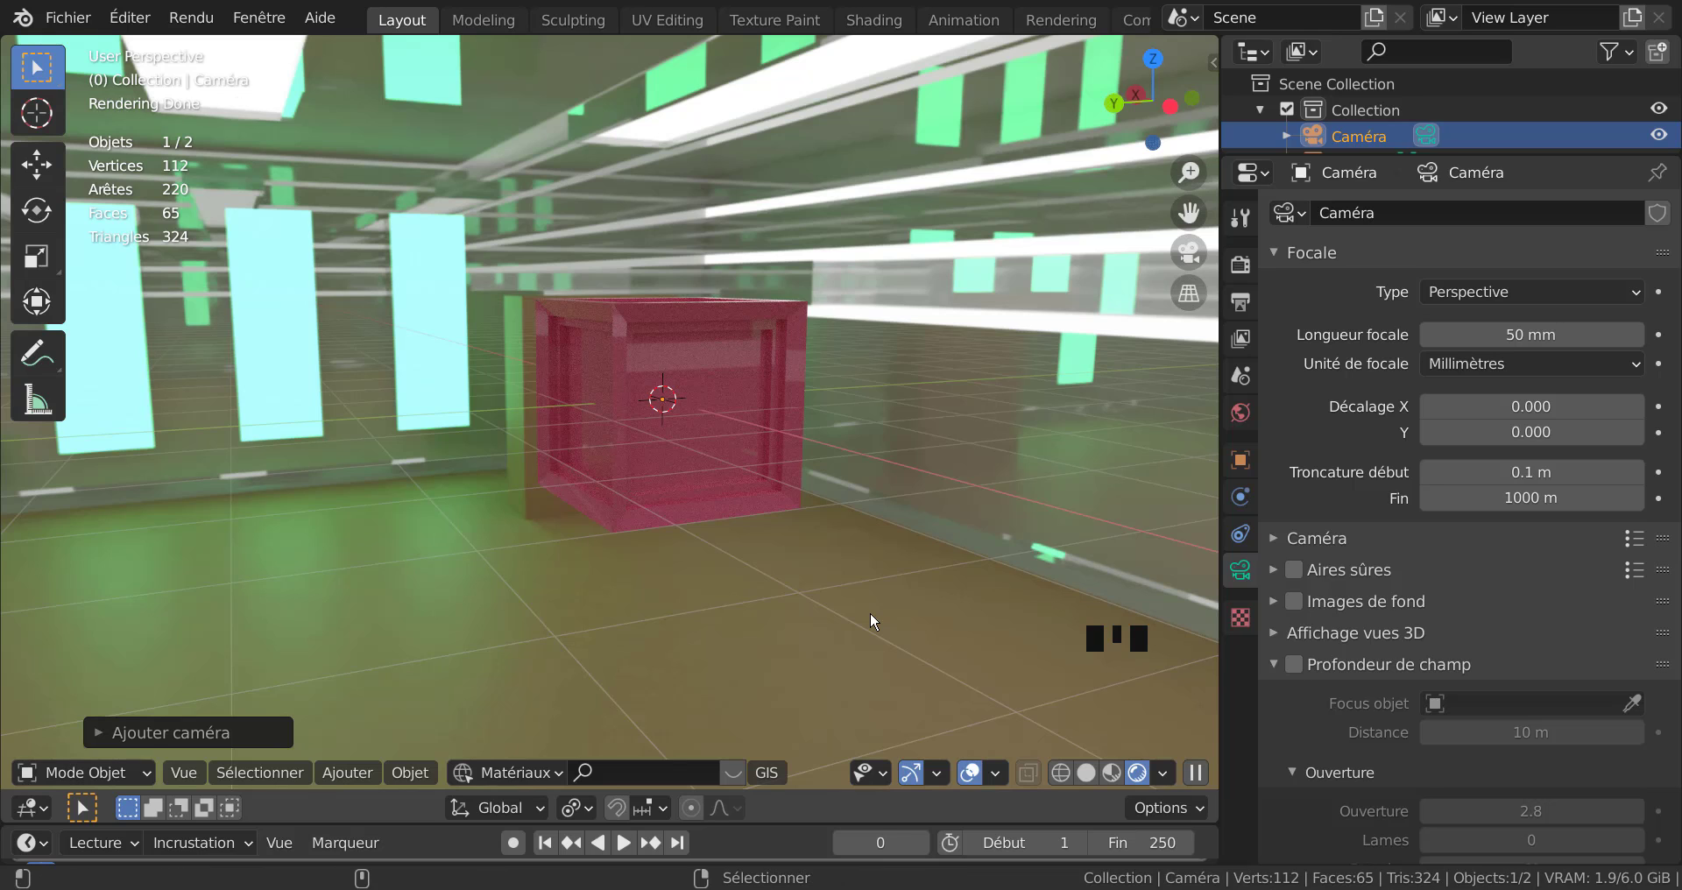
pyautogui.press('ctrl+alt+KP_0')
pyautogui.scroll(1, 829, 557)
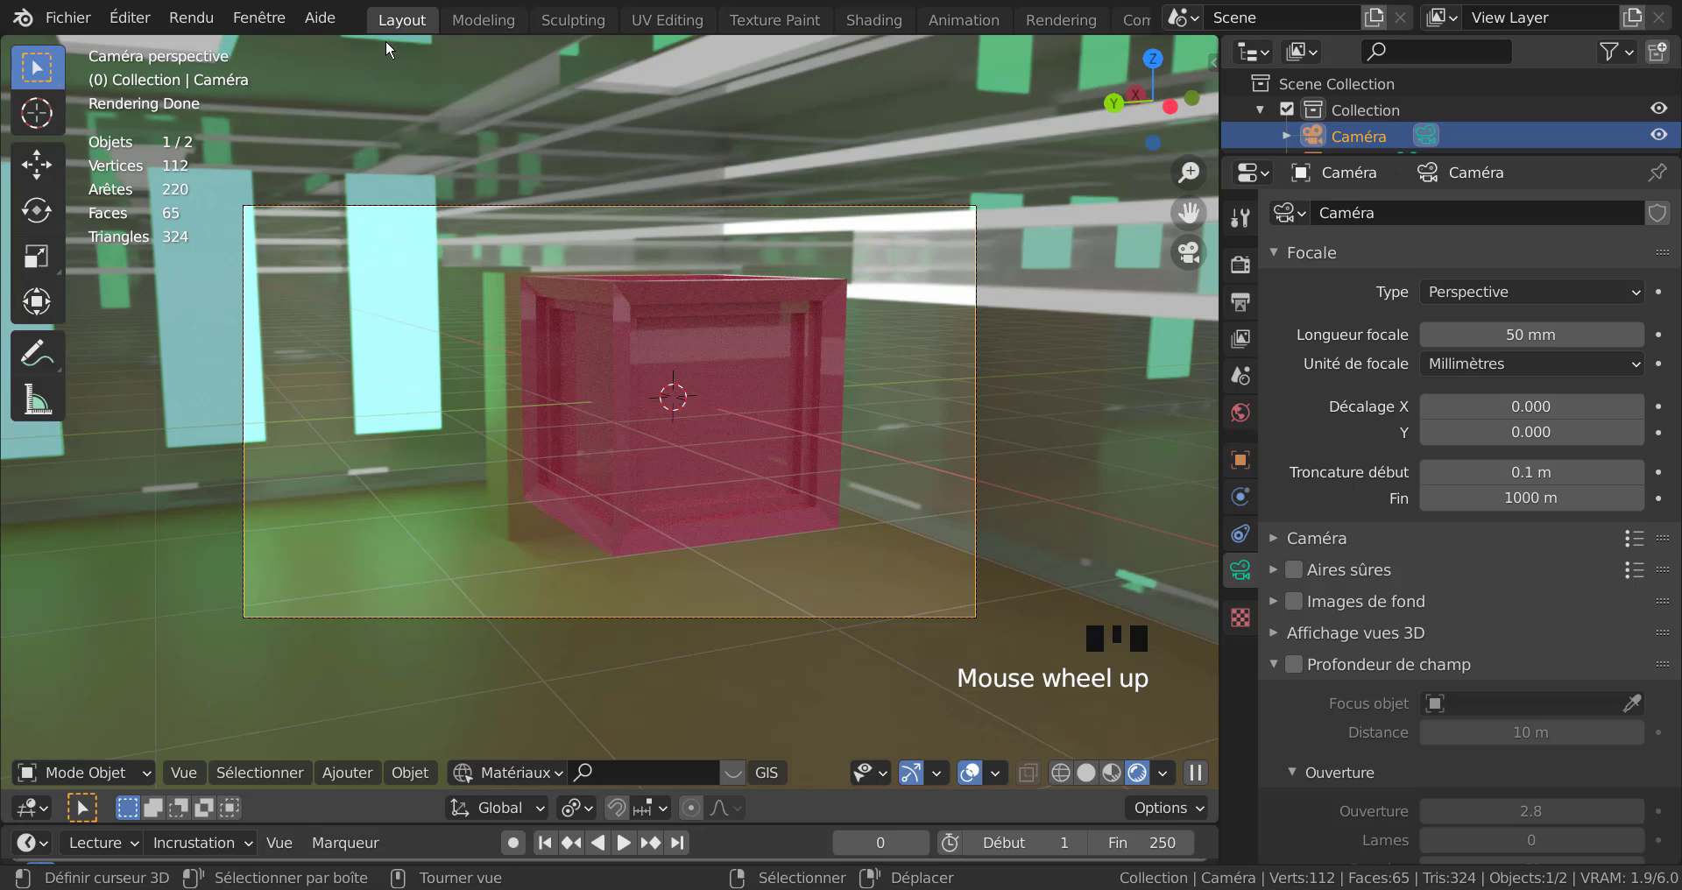
# Add a point lamp at the cube's centre and try moving it along the Y axis.
pyautogui.click(339, 774)
pyautogui.moveTo(381, 421)
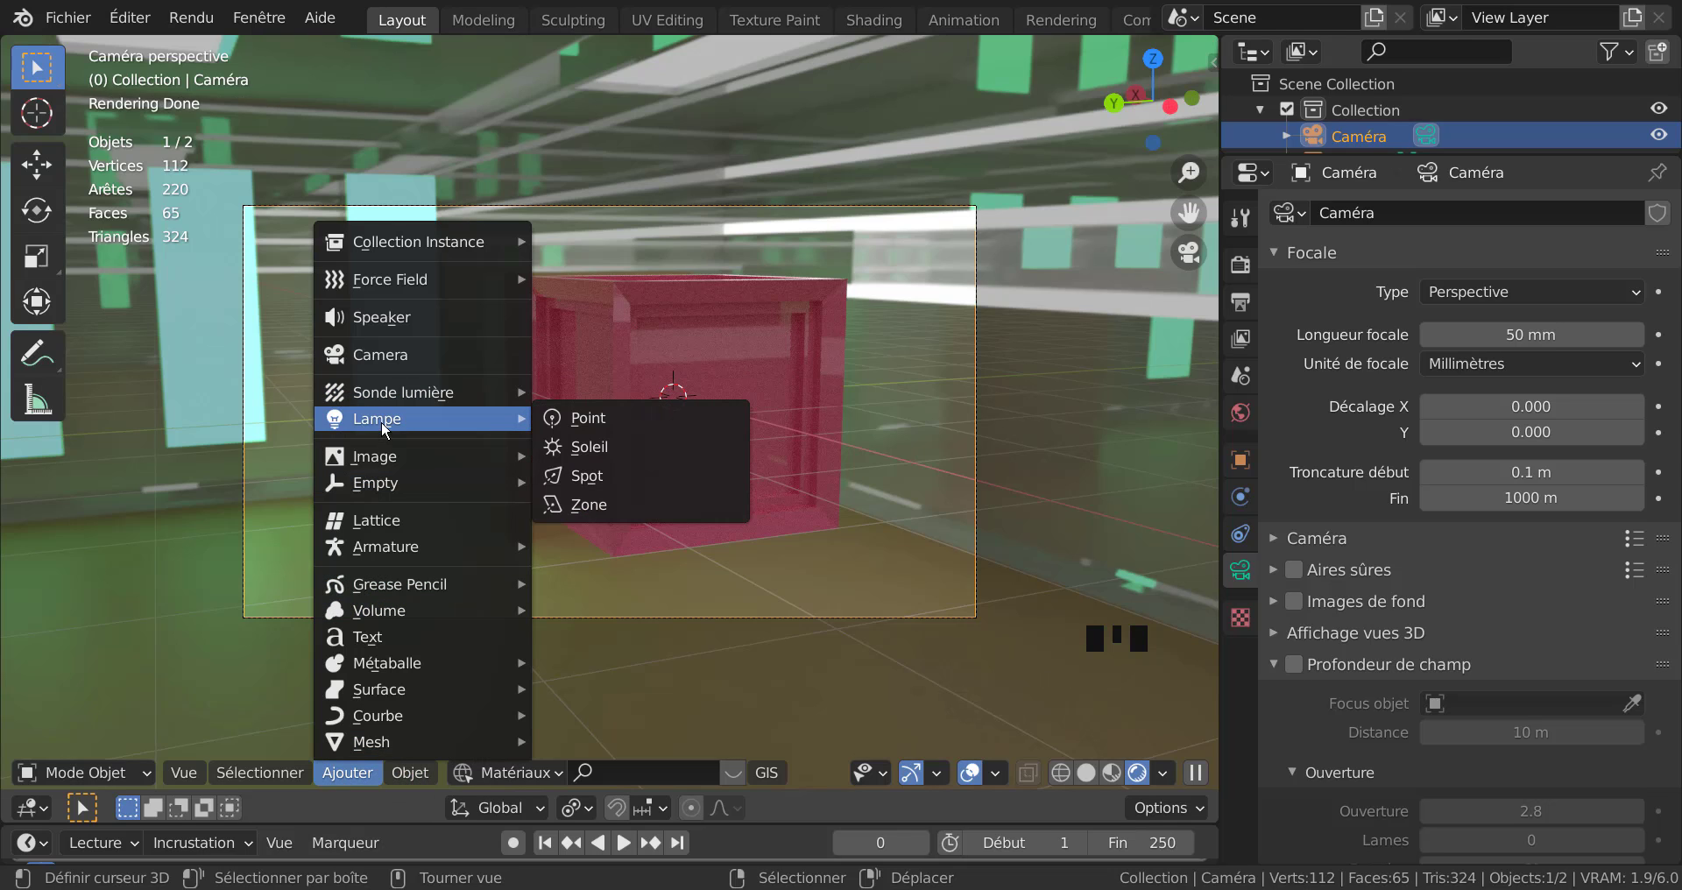
pyautogui.click(560, 418)
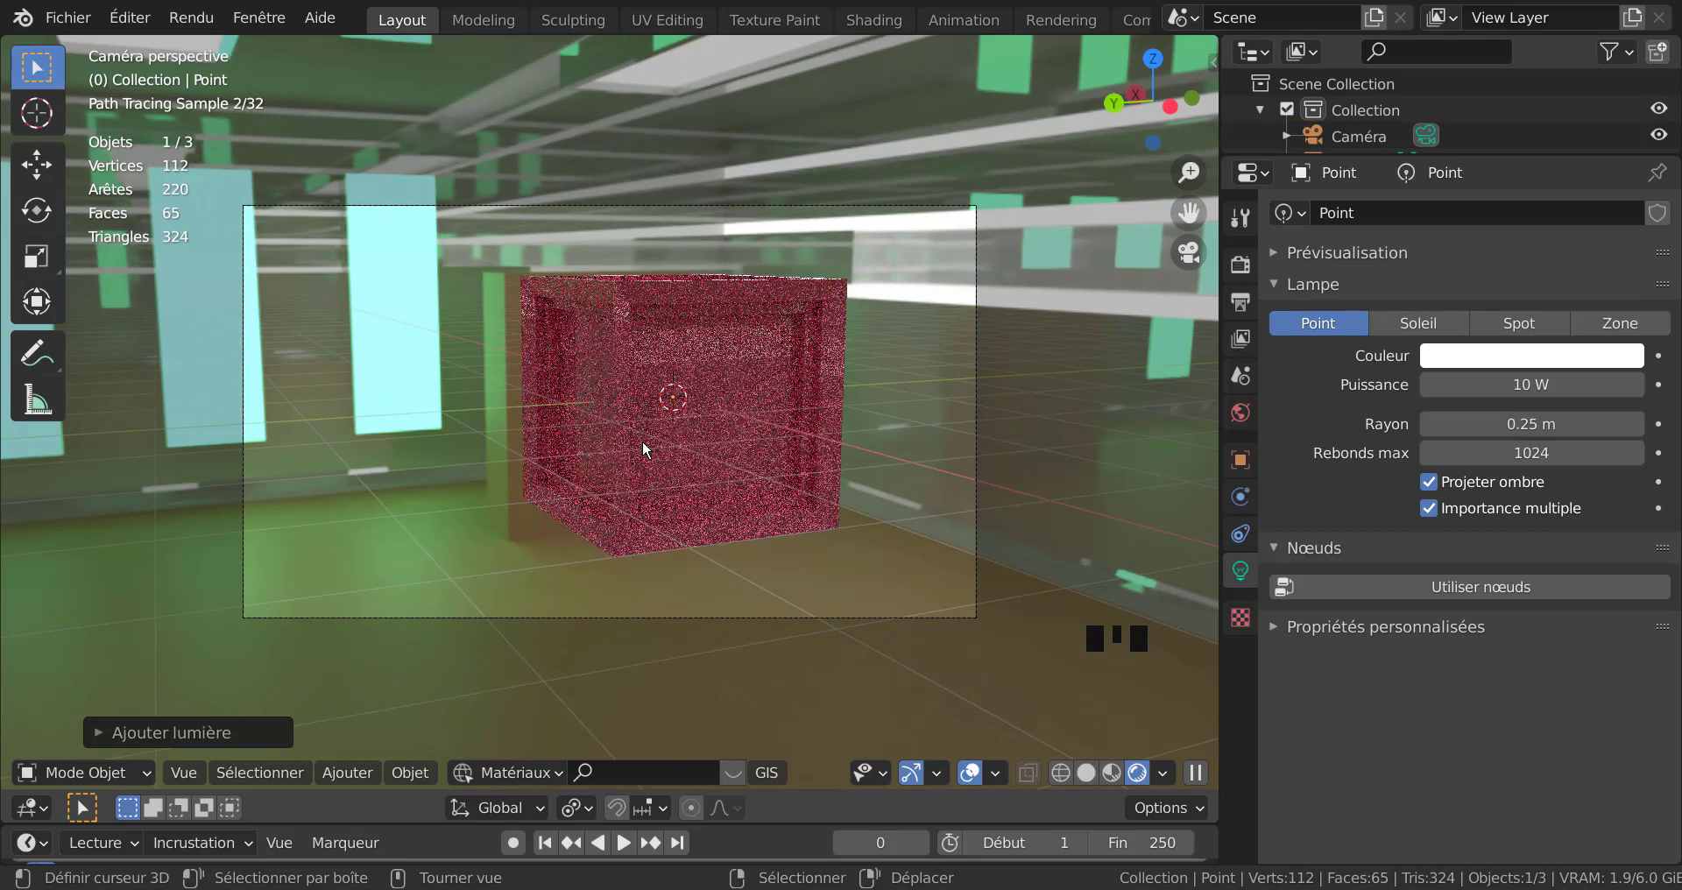
pyautogui.moveTo(754, 488); pyautogui.dragTo(905, 508, button='middle')
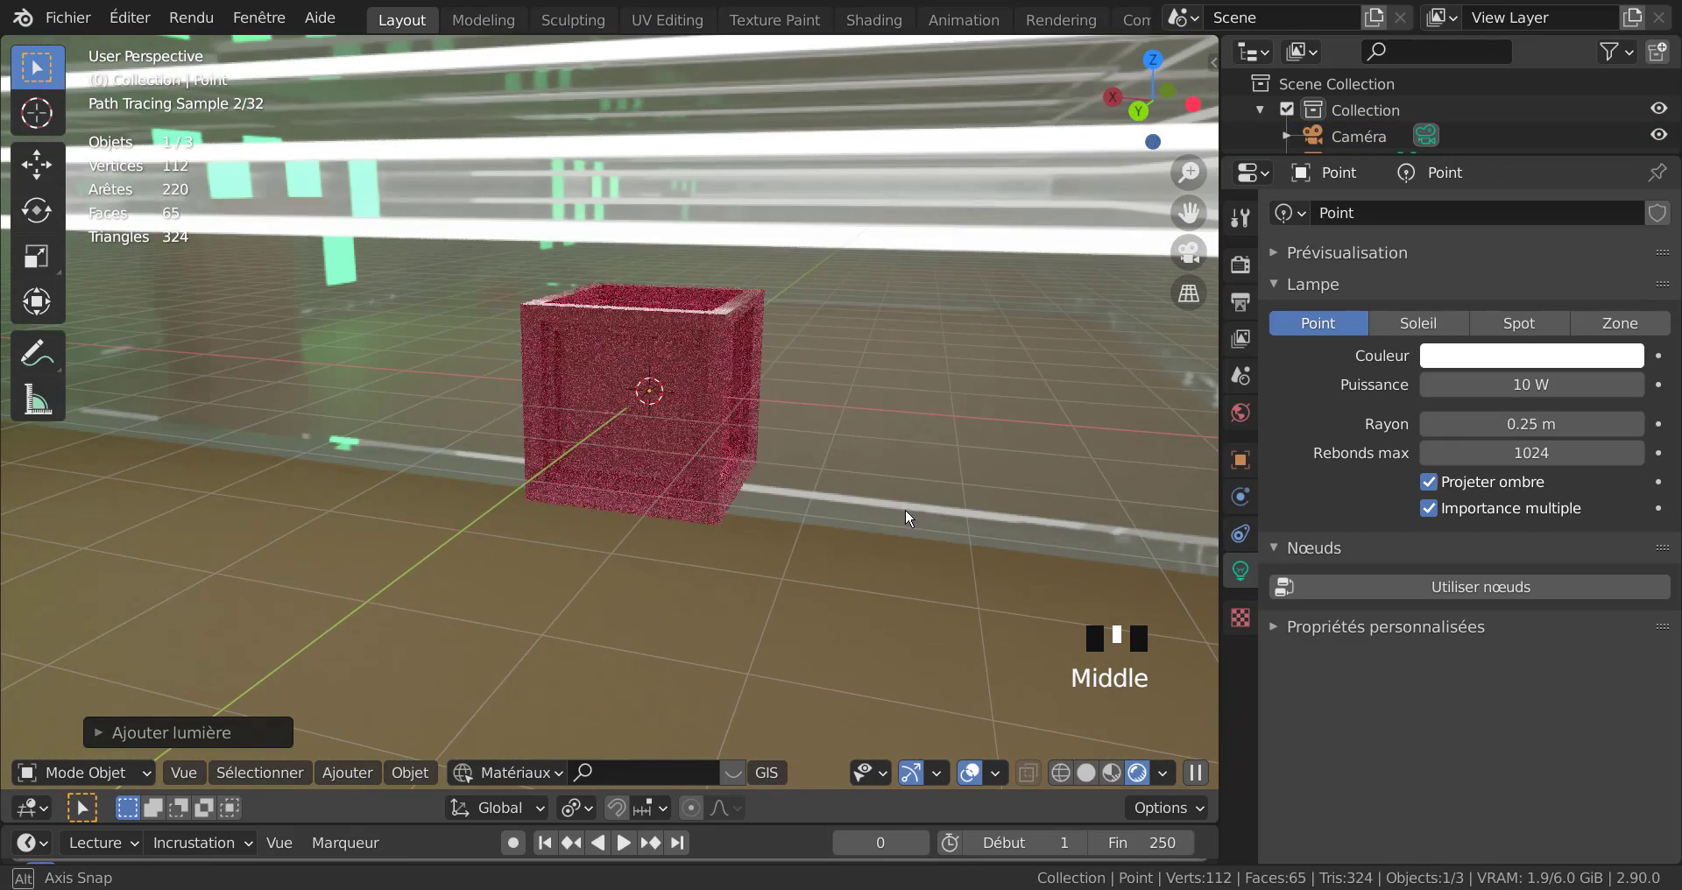
pyautogui.press('g')
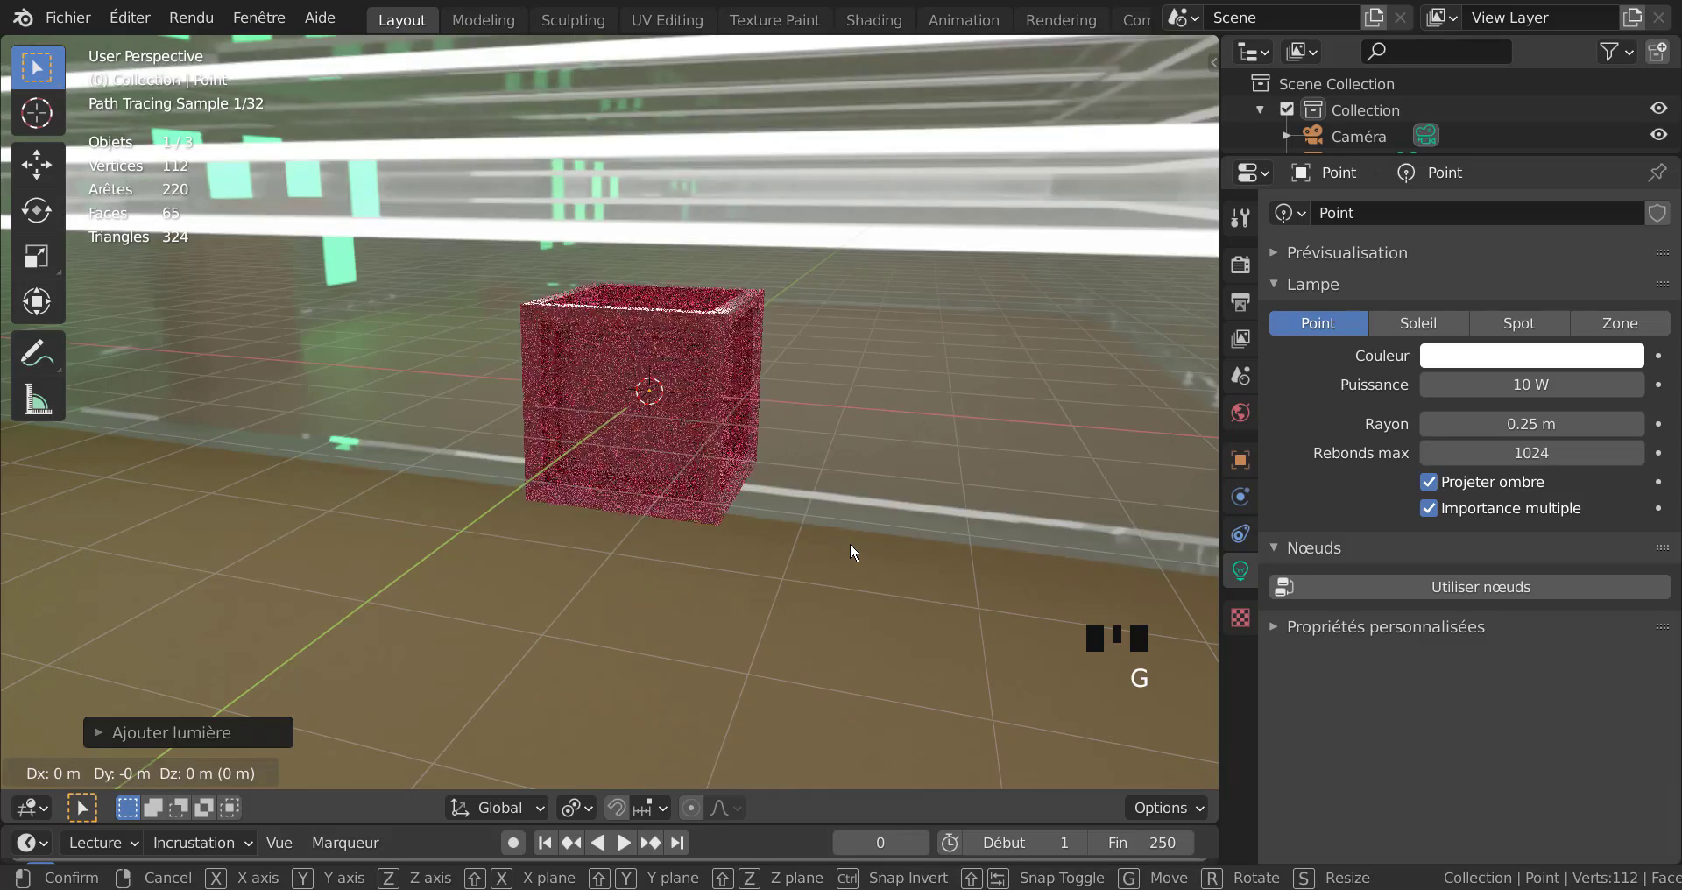
pyautogui.press('y')
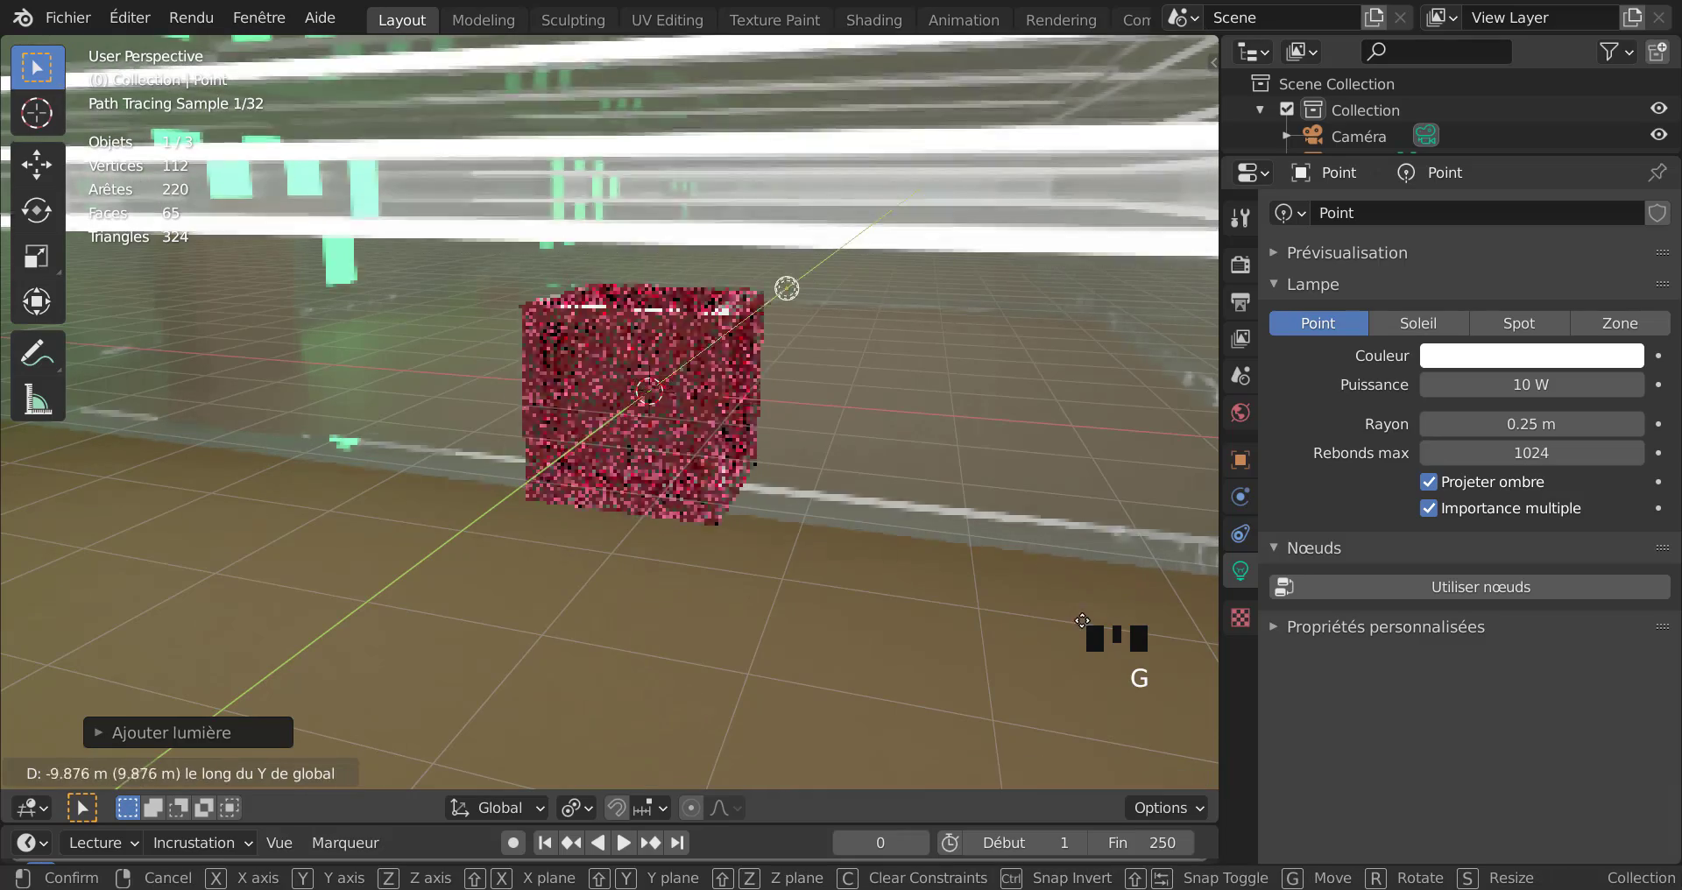
pyautogui.click(786, 603)
# Move the point lamp about -1.81 m along the X axis and raise it about 1.29 m along Z.
pyautogui.press('g')
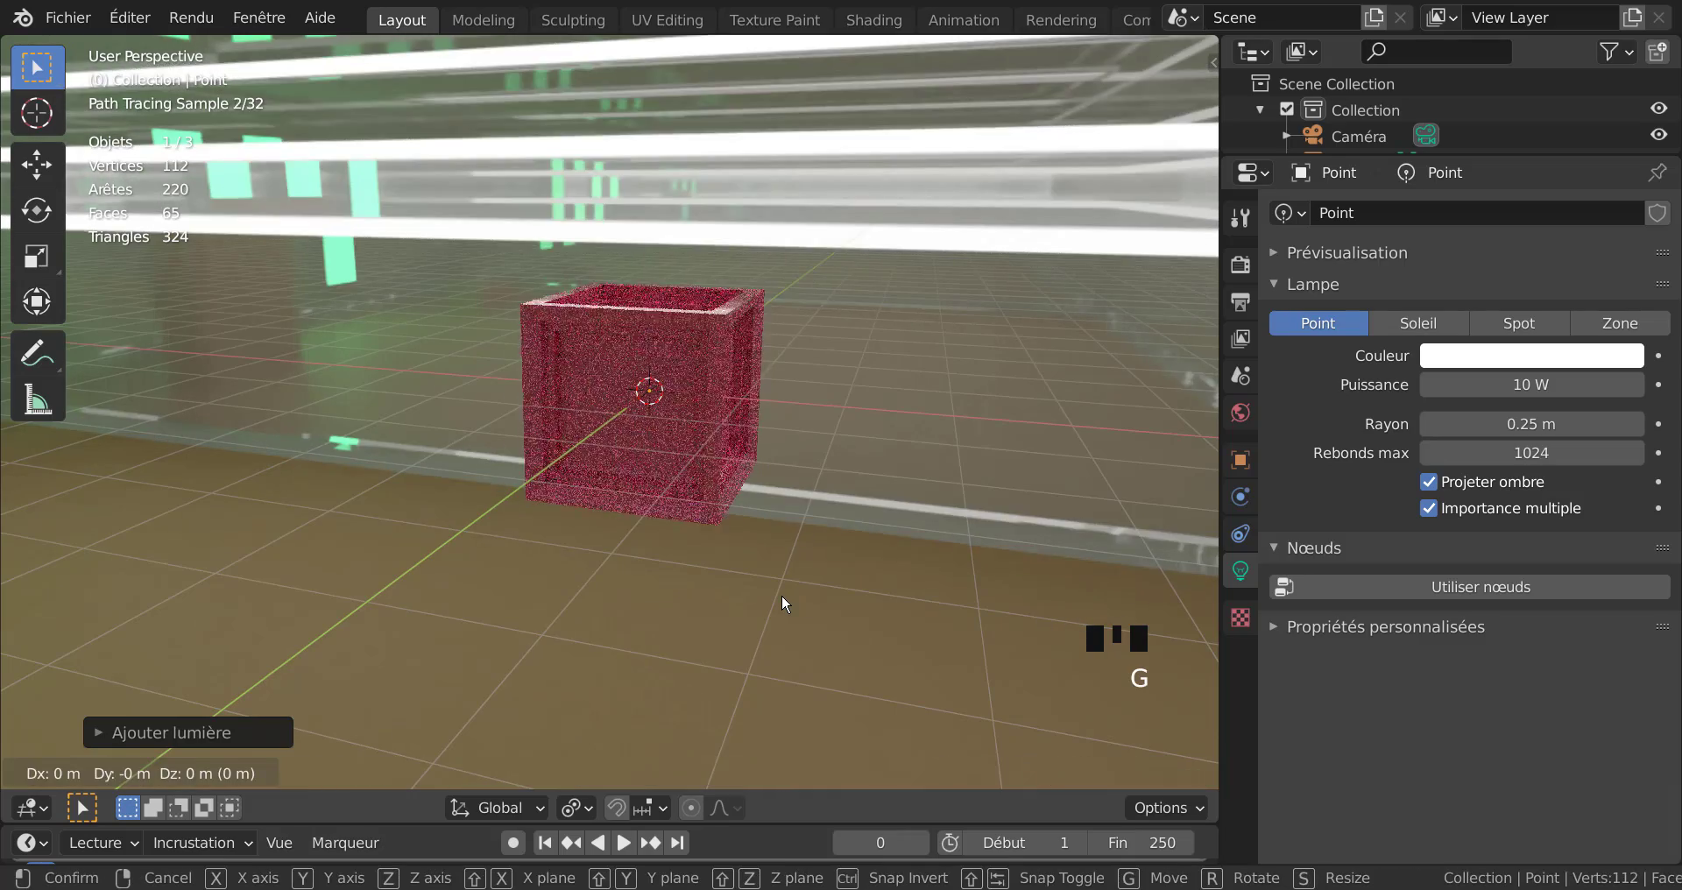
pyautogui.press('x')
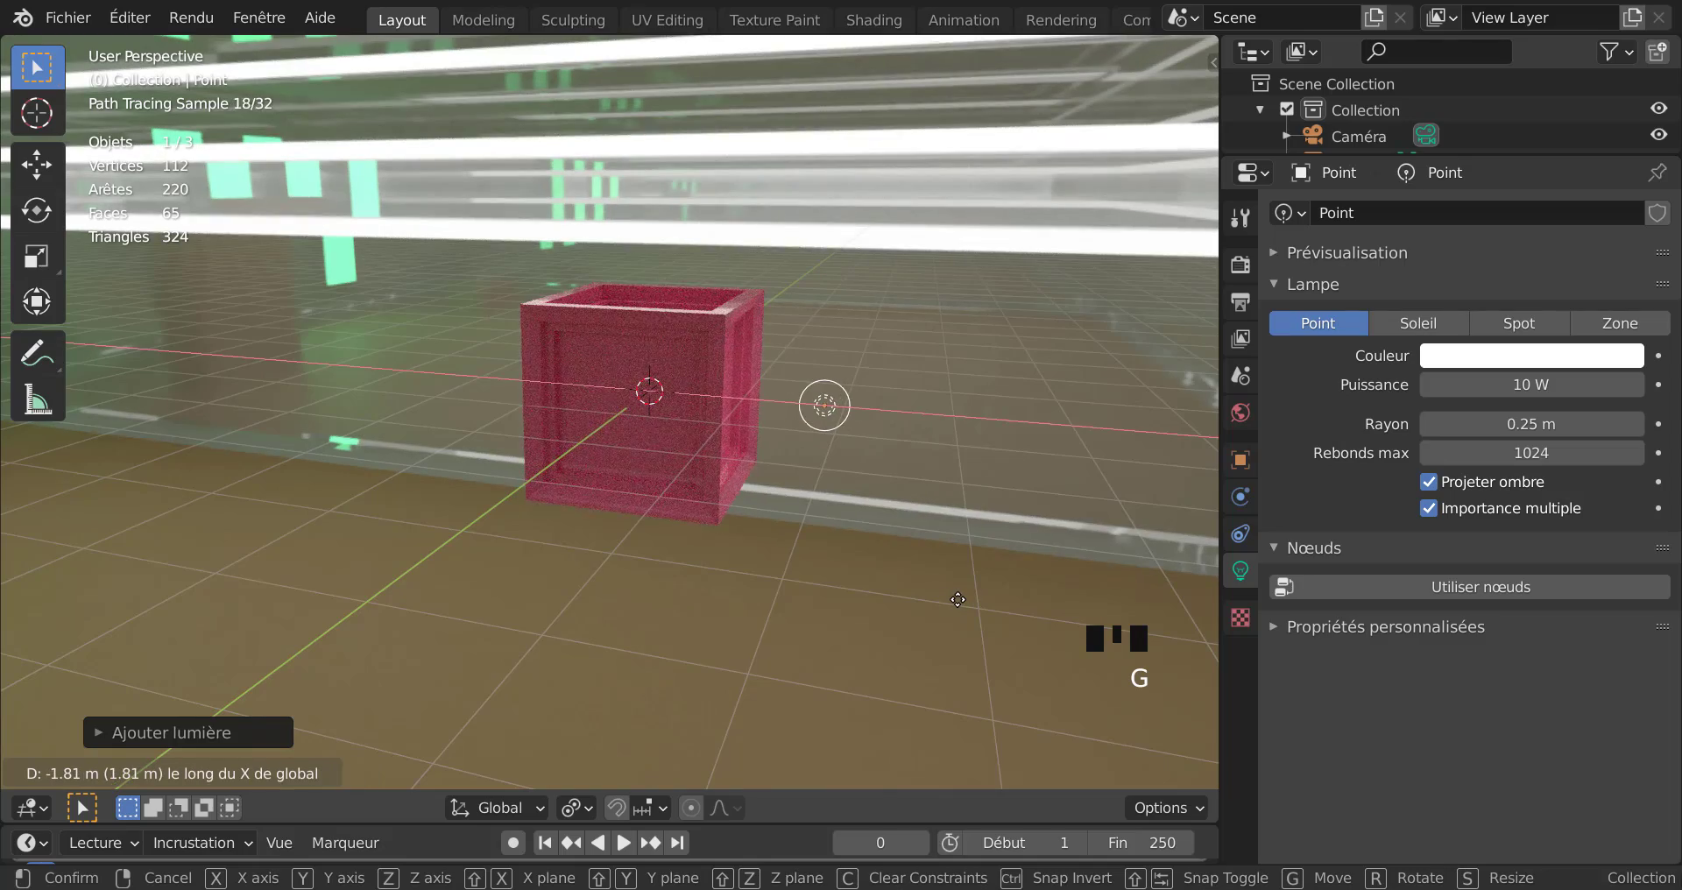
pyautogui.click(957, 600)
pyautogui.press('g')
pyautogui.press('z')
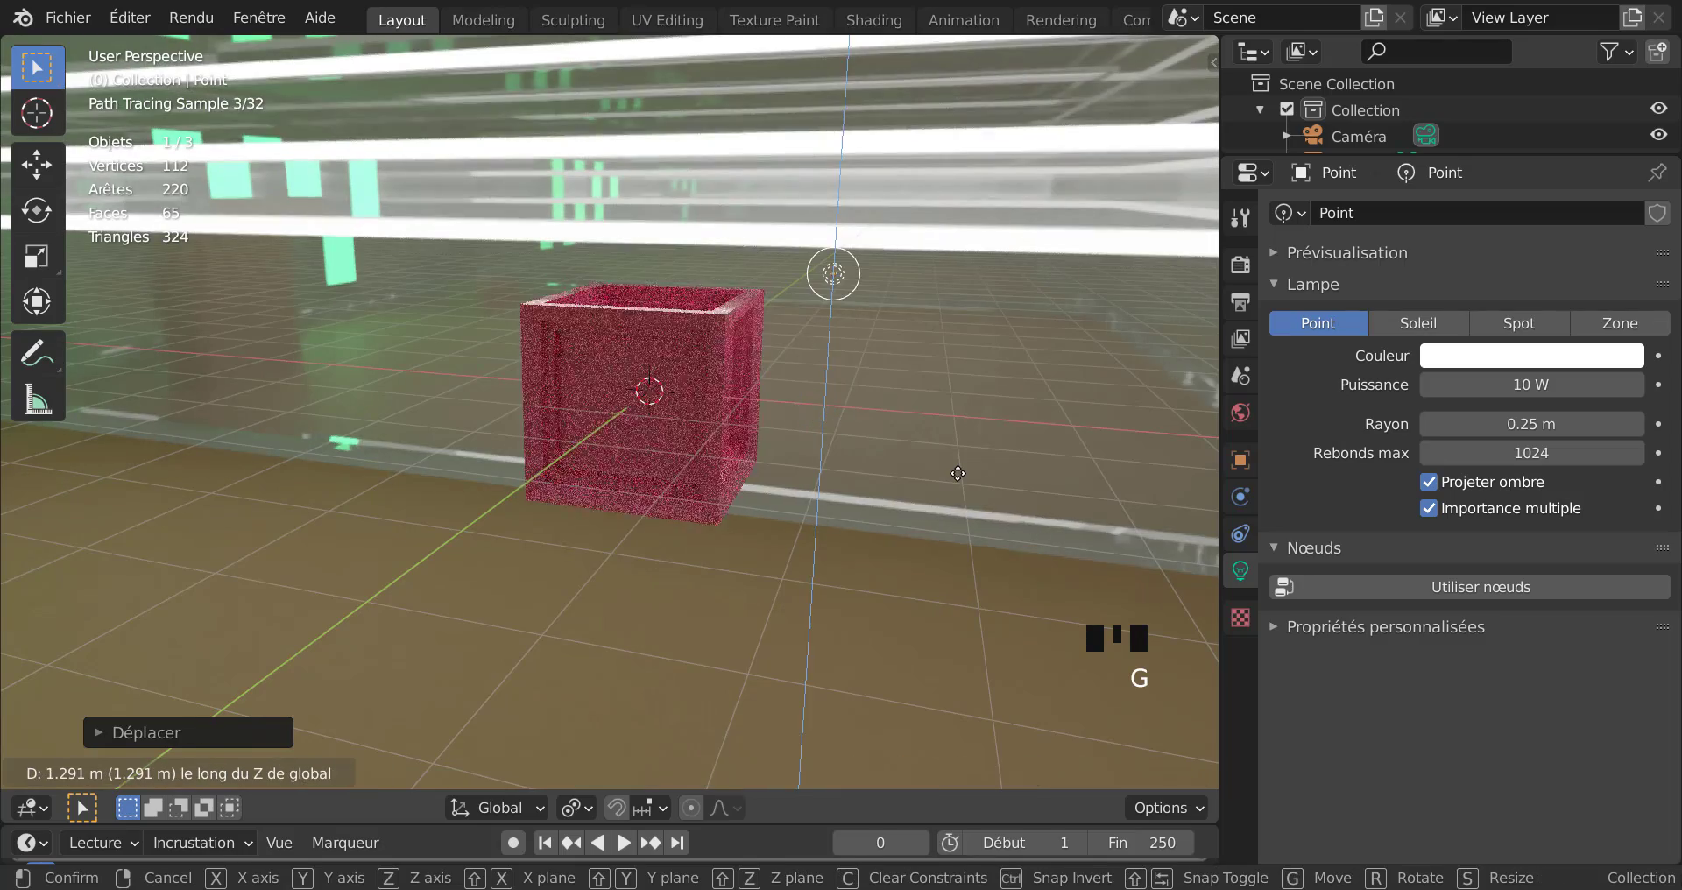
pyautogui.click(957, 473)
# Set the point lamp's power (Puissance) to about 68.5 W and switch back to the camera view.
pyautogui.moveTo(958, 473); pyautogui.dragTo(804, 477, button='middle')
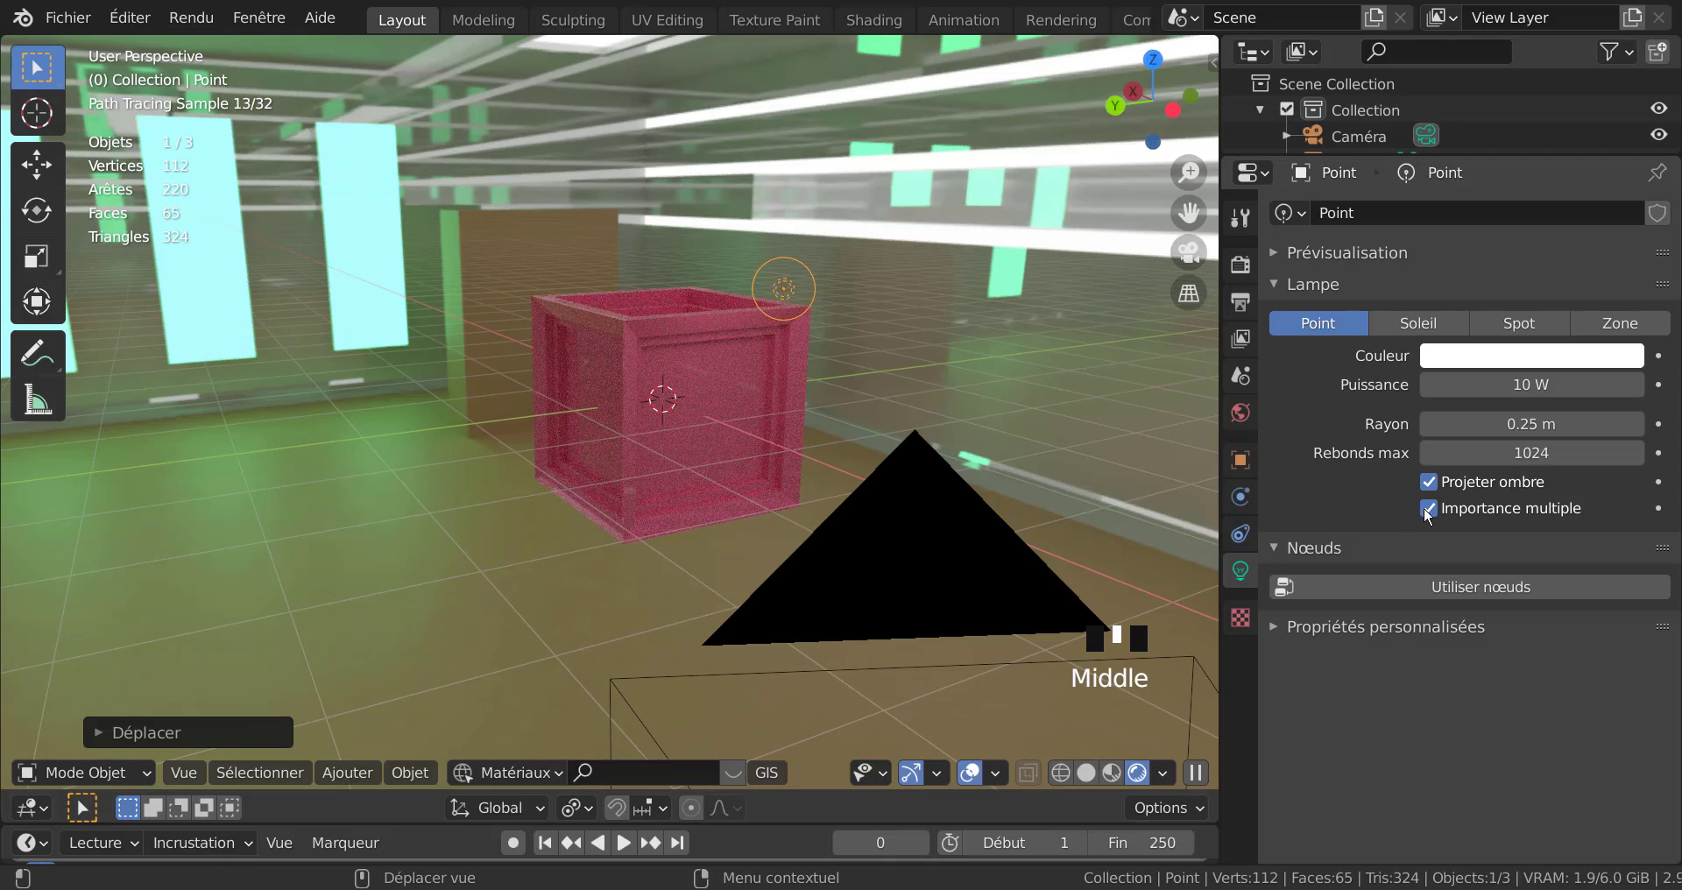
pyautogui.moveTo(1525, 385); pyautogui.dragTo(1581, 385)
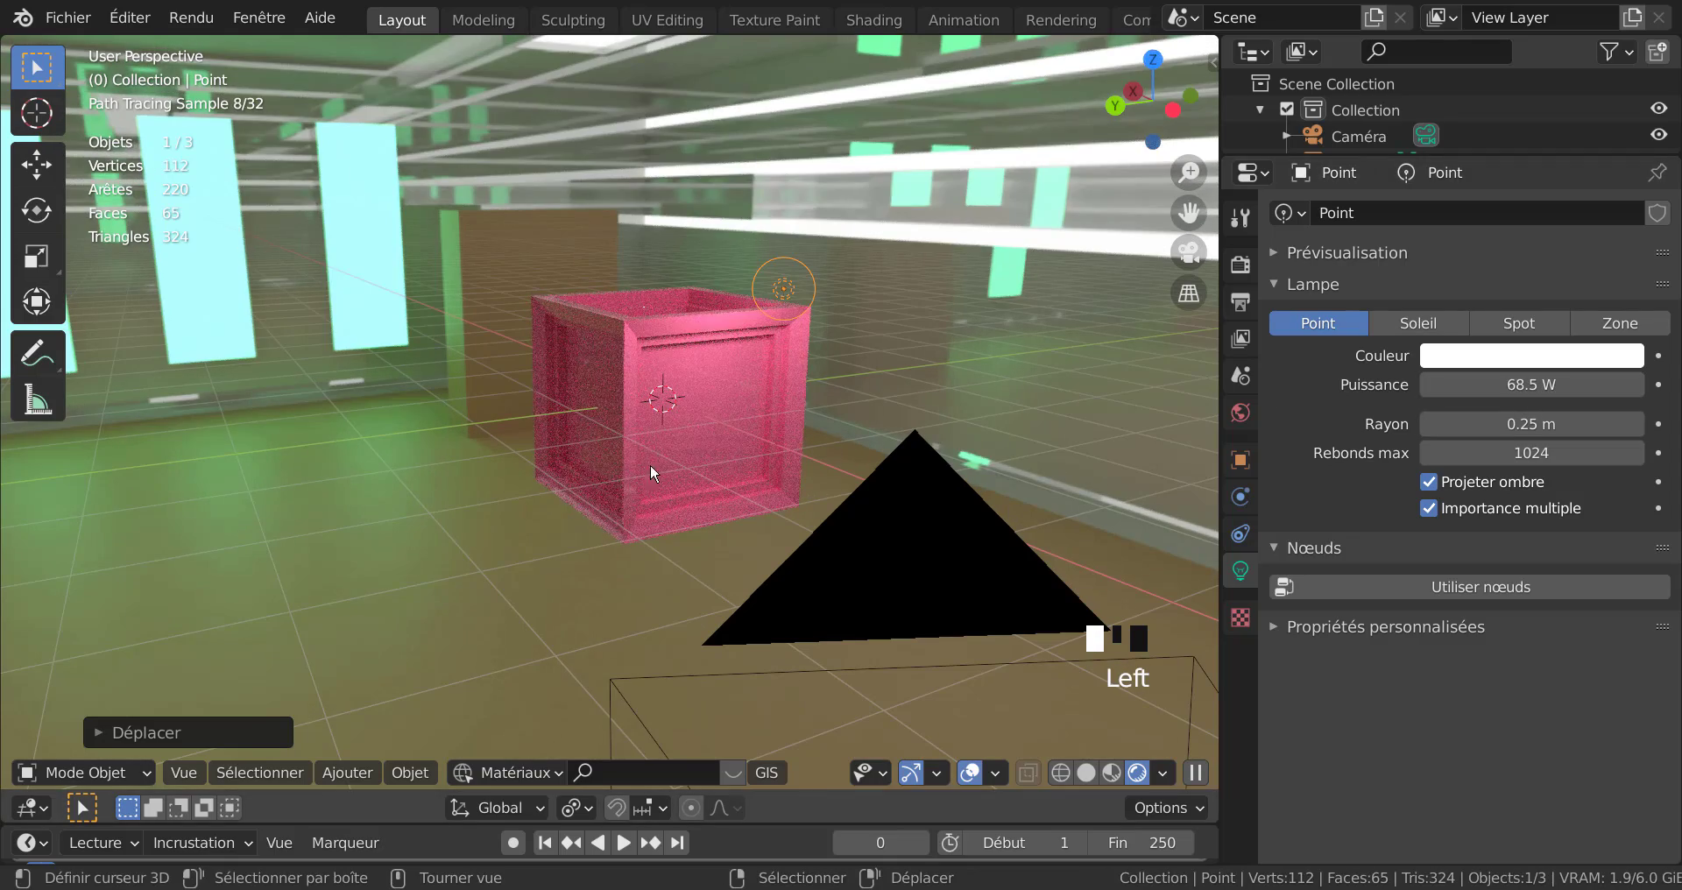
pyautogui.press('KP_0')
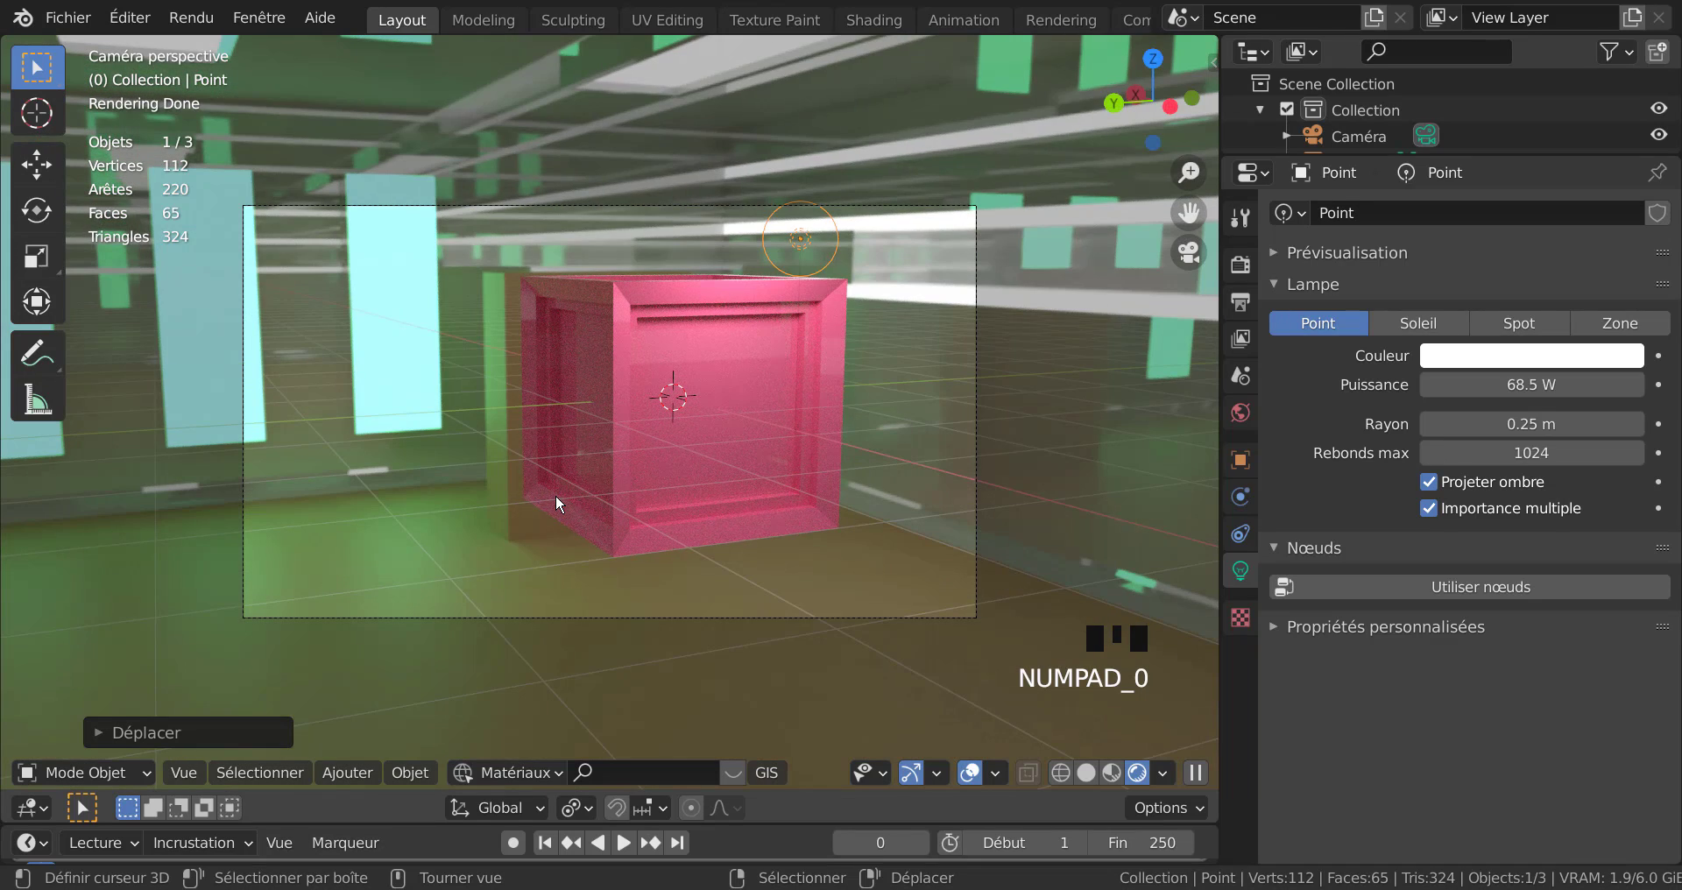
# Render the image from the camera, inspect the cube's reflections in the result and close the render window.
pyautogui.press('F12')
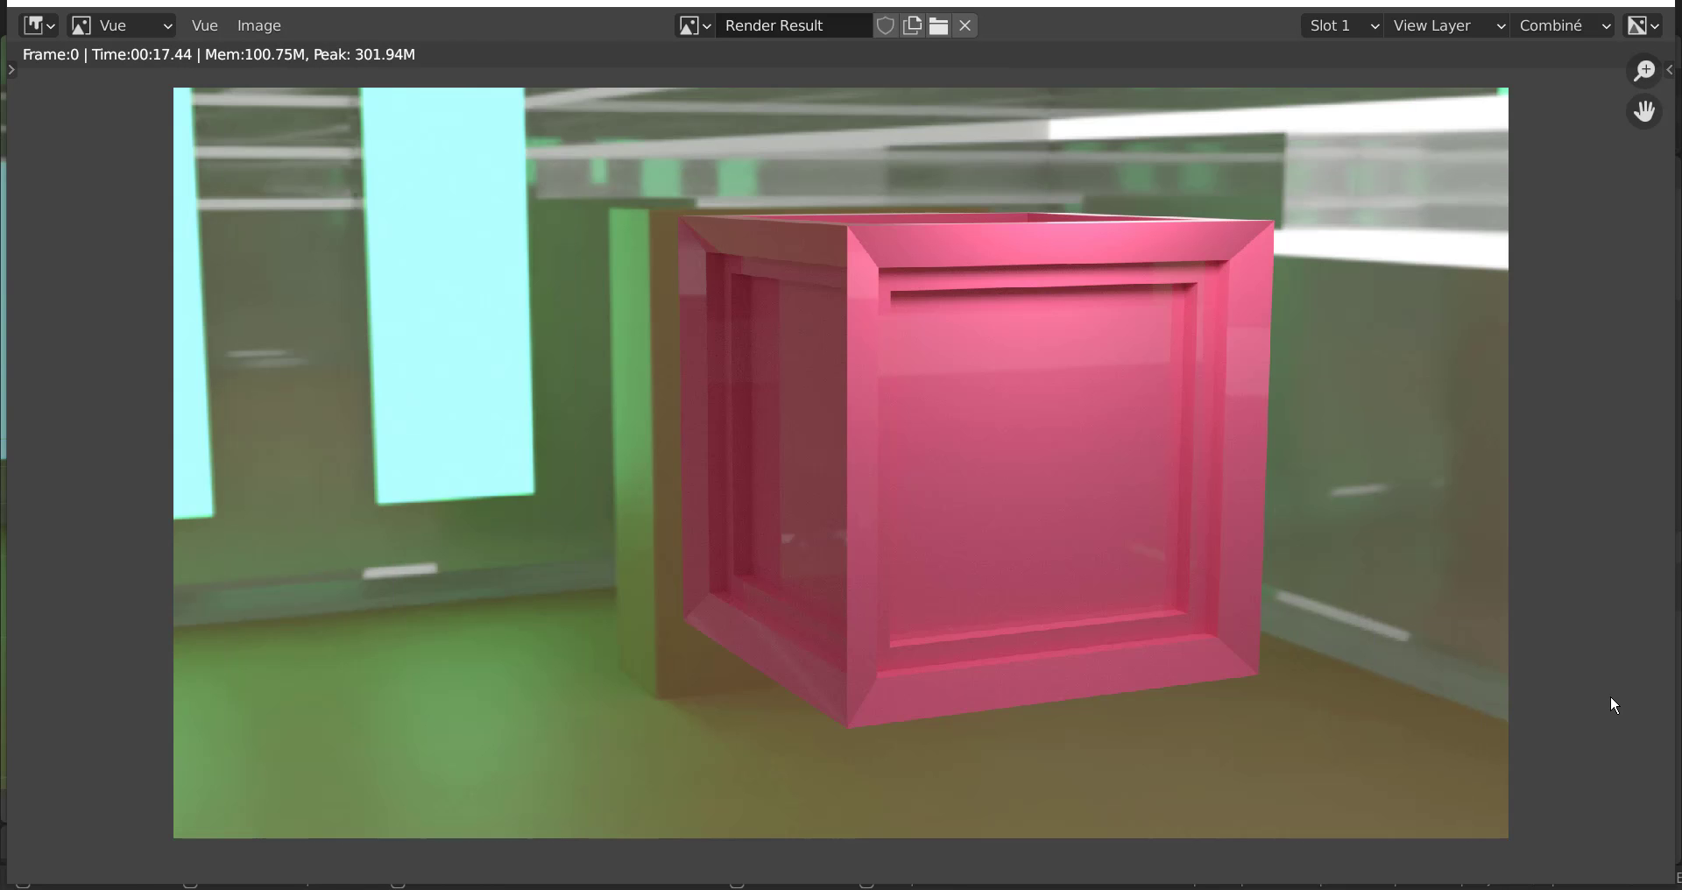
pyautogui.scroll(-1, 1303, 714)
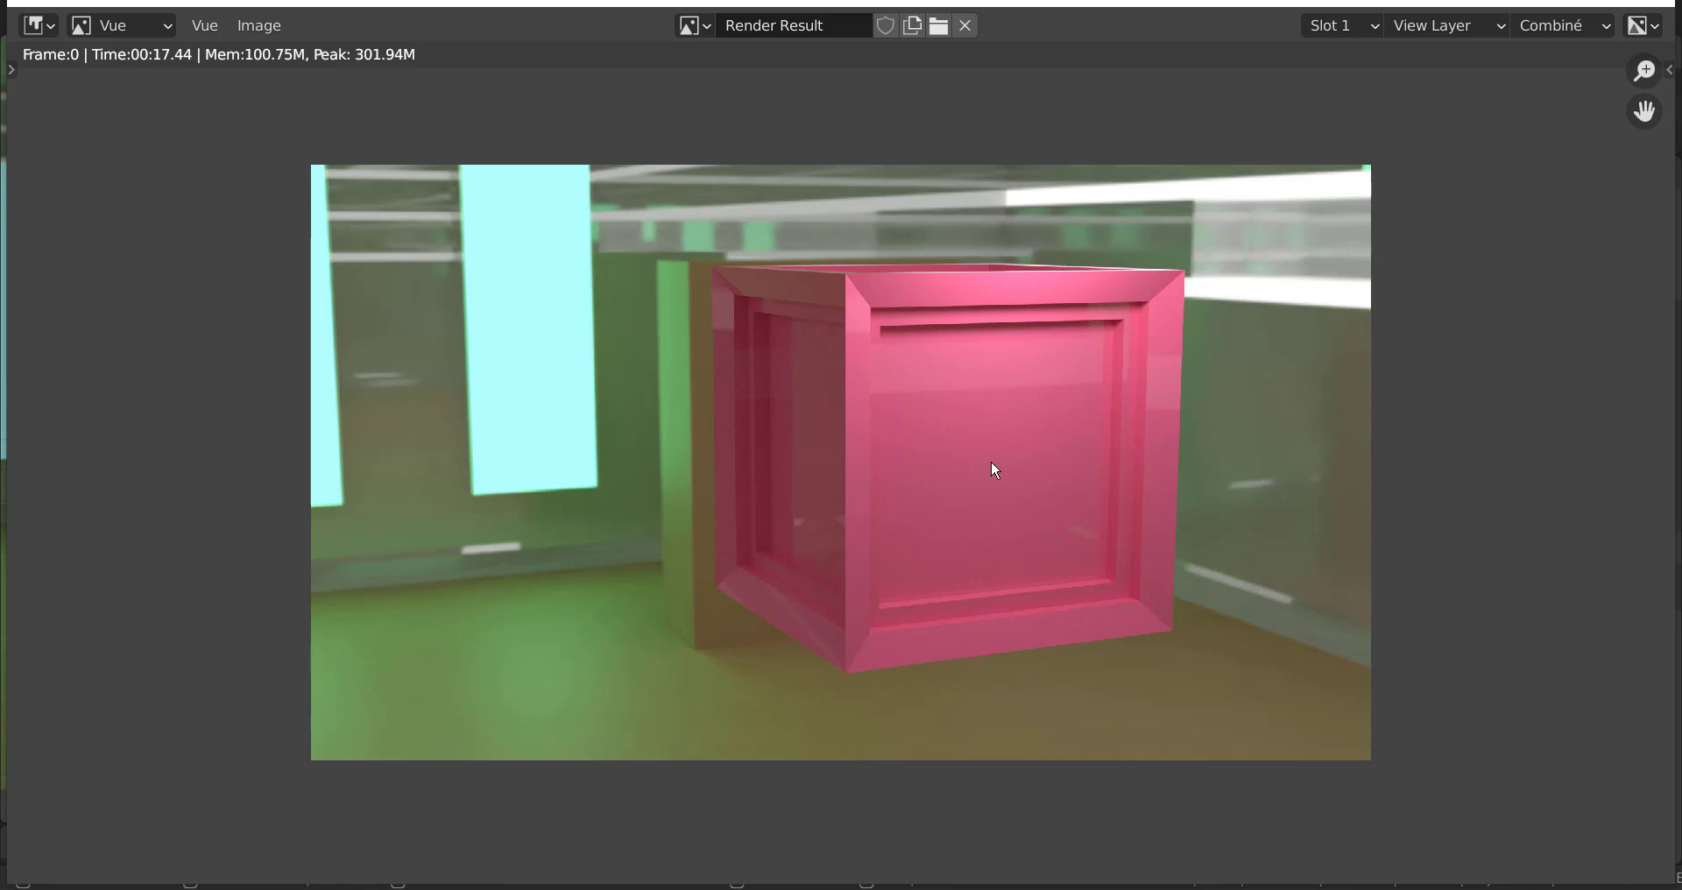
pyautogui.moveTo(991, 462); pyautogui.dragTo(1042, 477, button='middle')
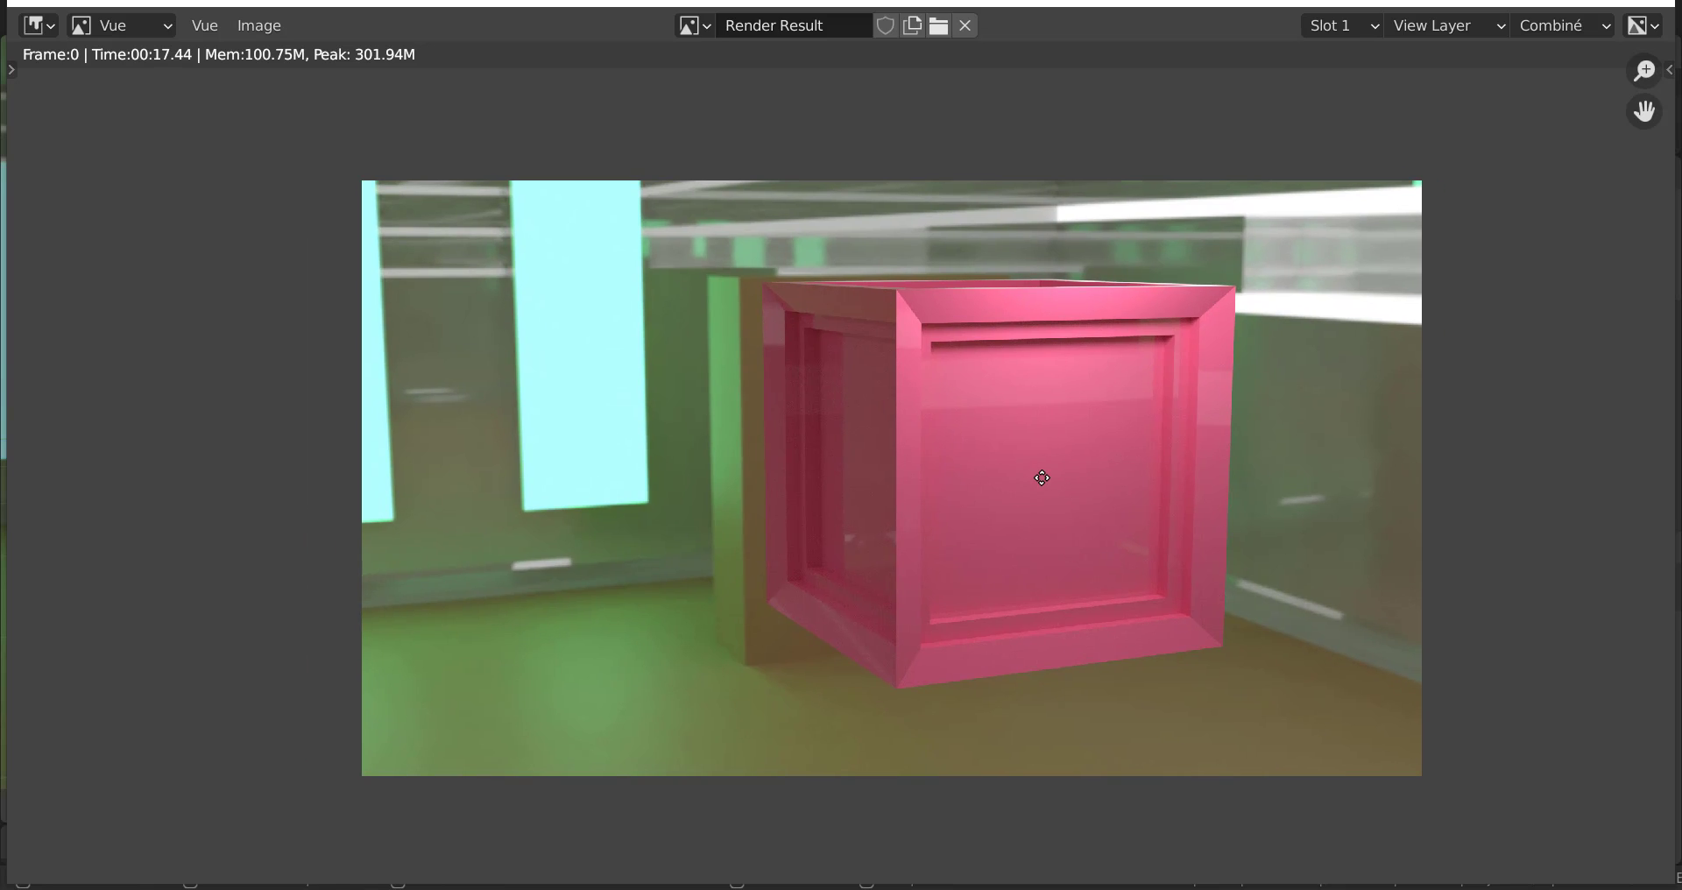
pyautogui.click(1653, 2)
pyautogui.scroll(-1, 738, 544)
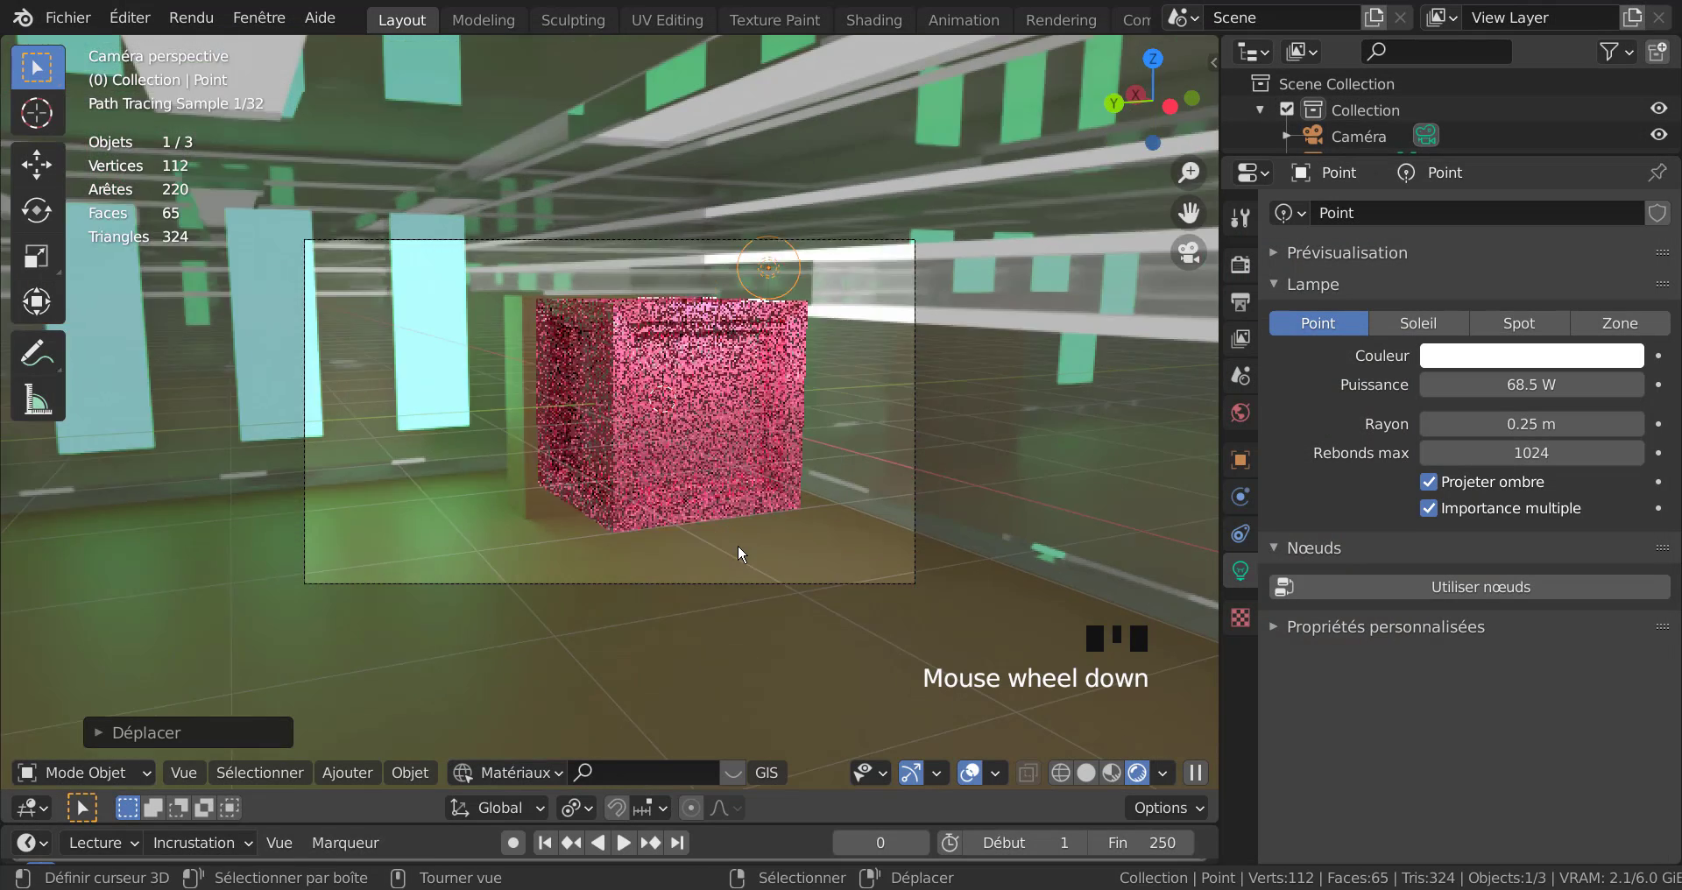
# Align the camera to a wider view of the cube and set its focal length to 18 mm.
pyautogui.scroll(-4, 750, 597)
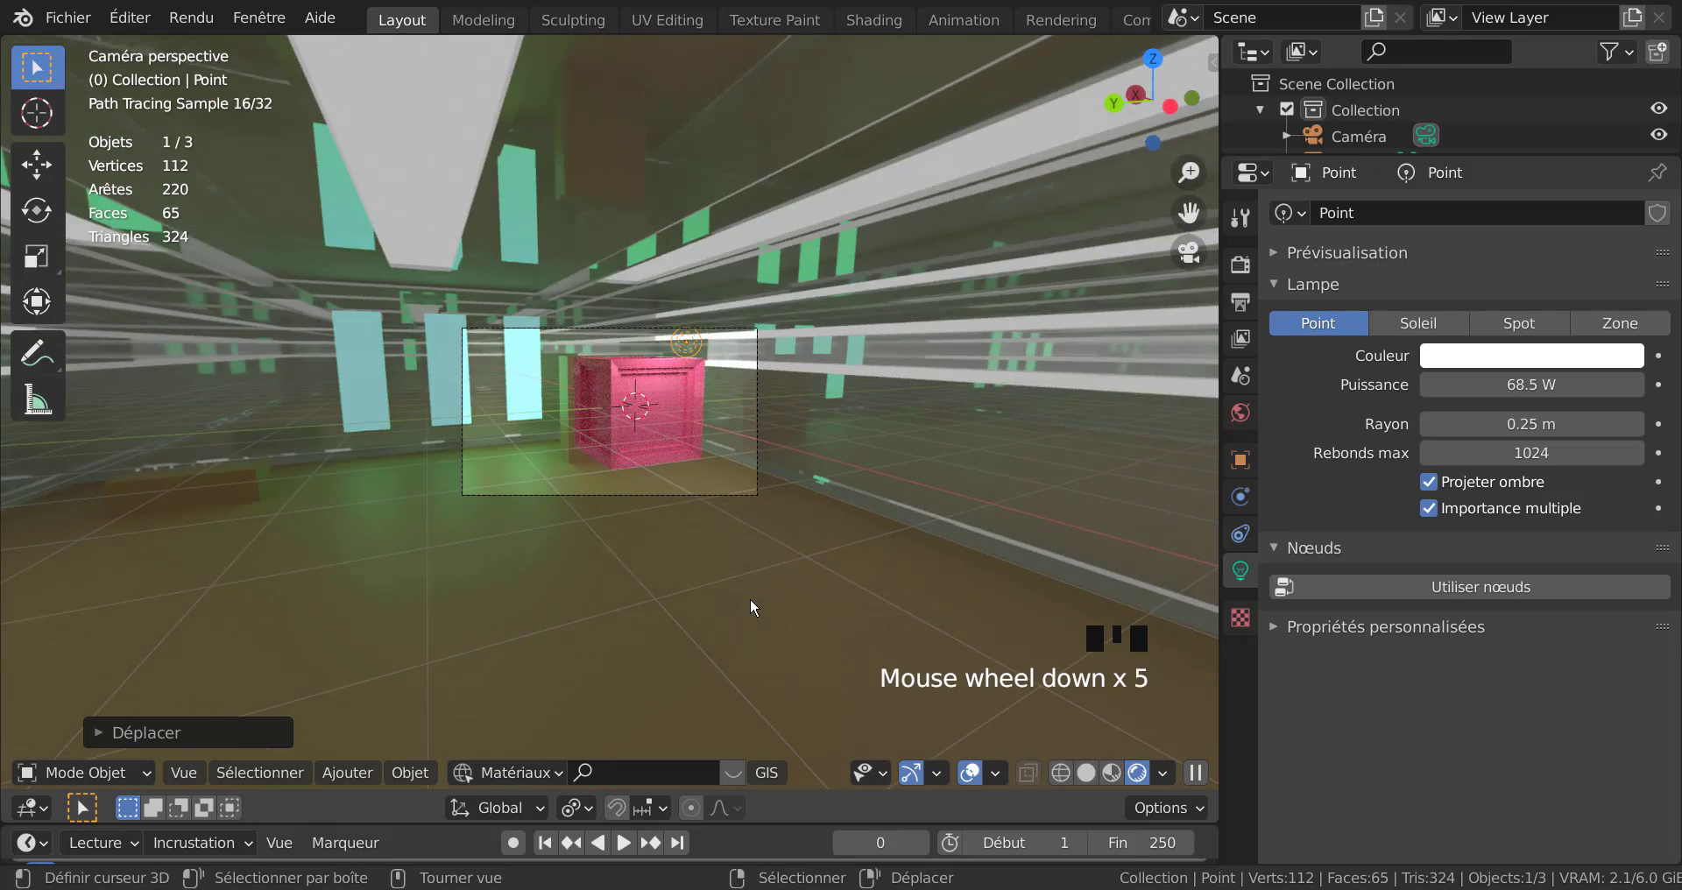
pyautogui.scroll(-3, 750, 598)
pyautogui.moveTo(750, 597)
pyautogui.mouseDown(button='middle')
pyautogui.moveTo(566, 598)
pyautogui.moveTo(788, 606)
pyautogui.moveTo(743, 609)
pyautogui.moveTo(761, 606)
pyautogui.mouseUp(button='middle')
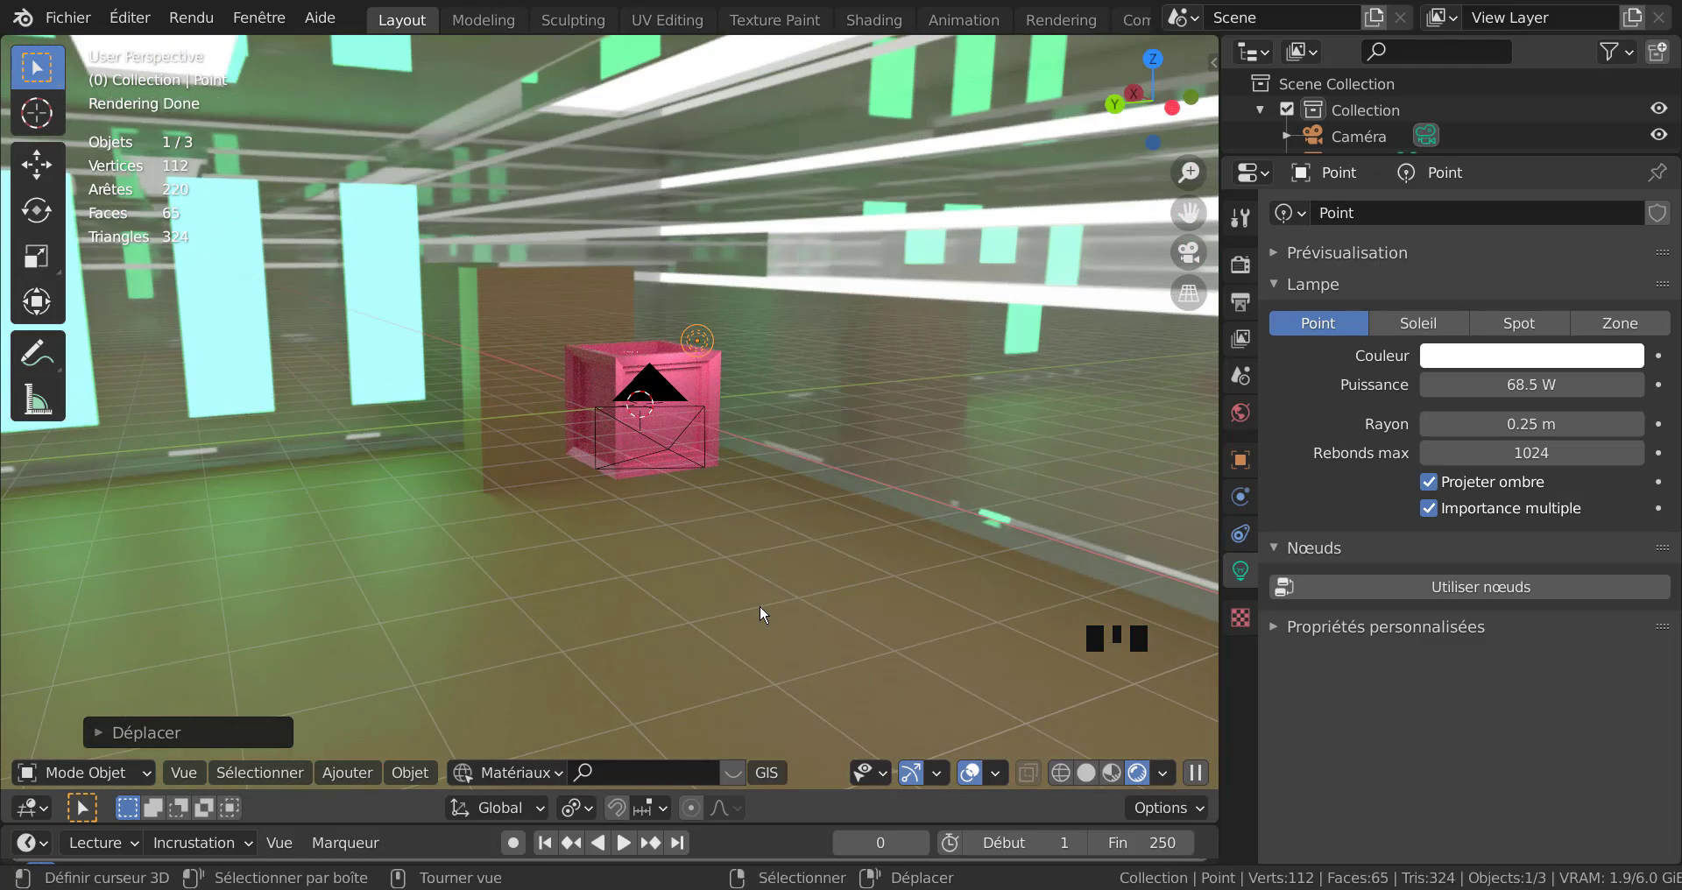
pyautogui.press('ctrl+alt+KP_0')
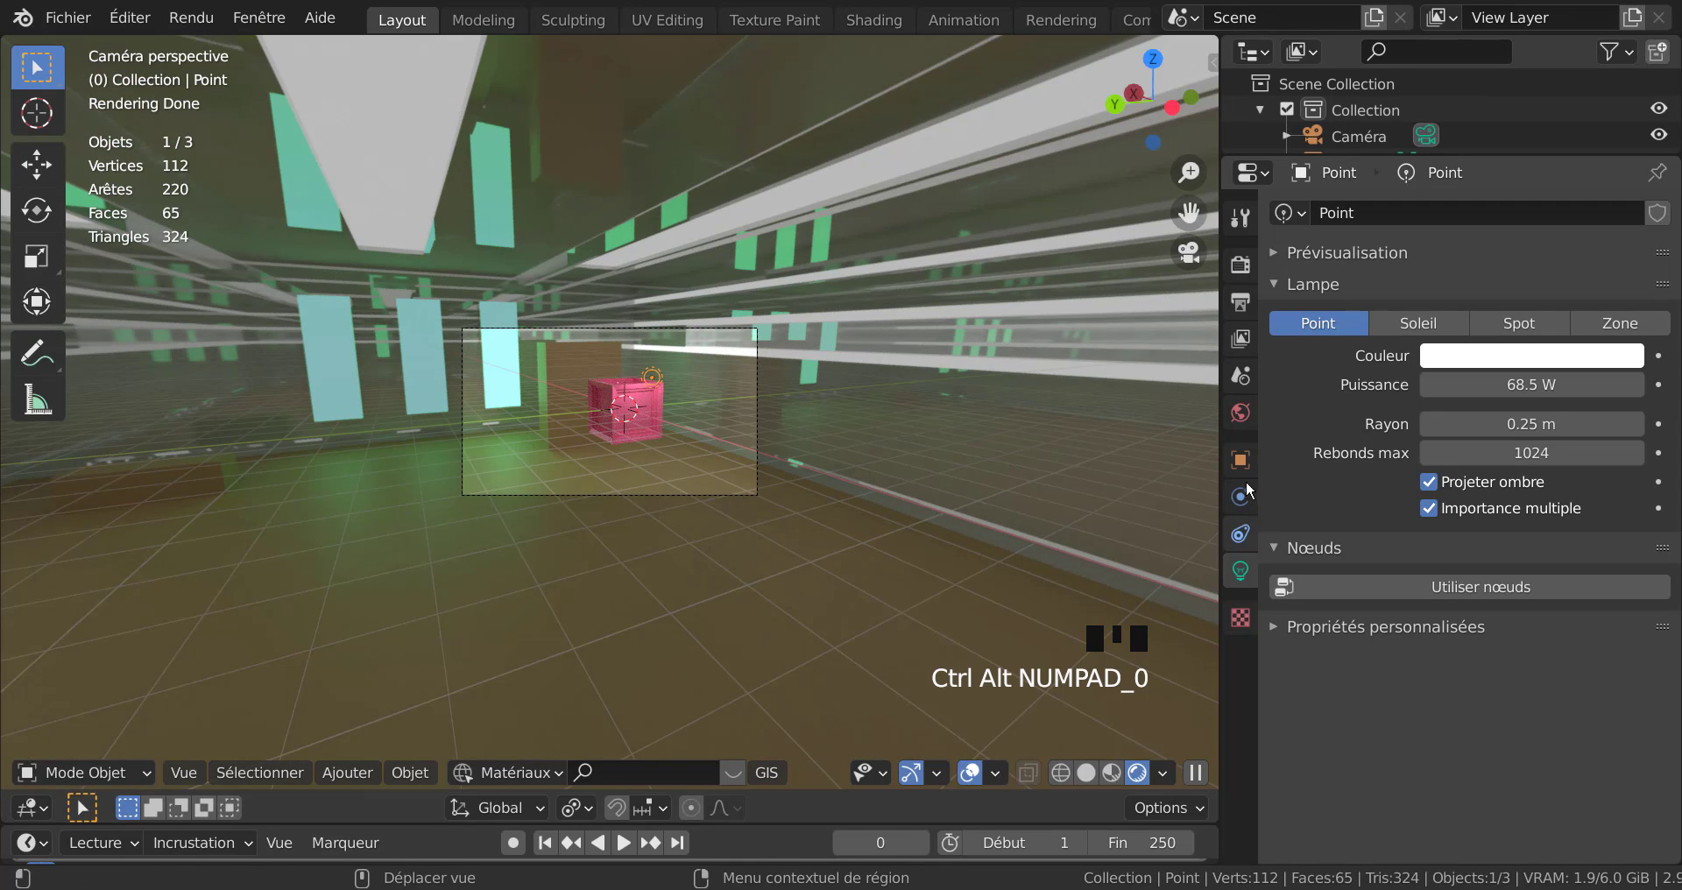
pyautogui.click(1359, 136)
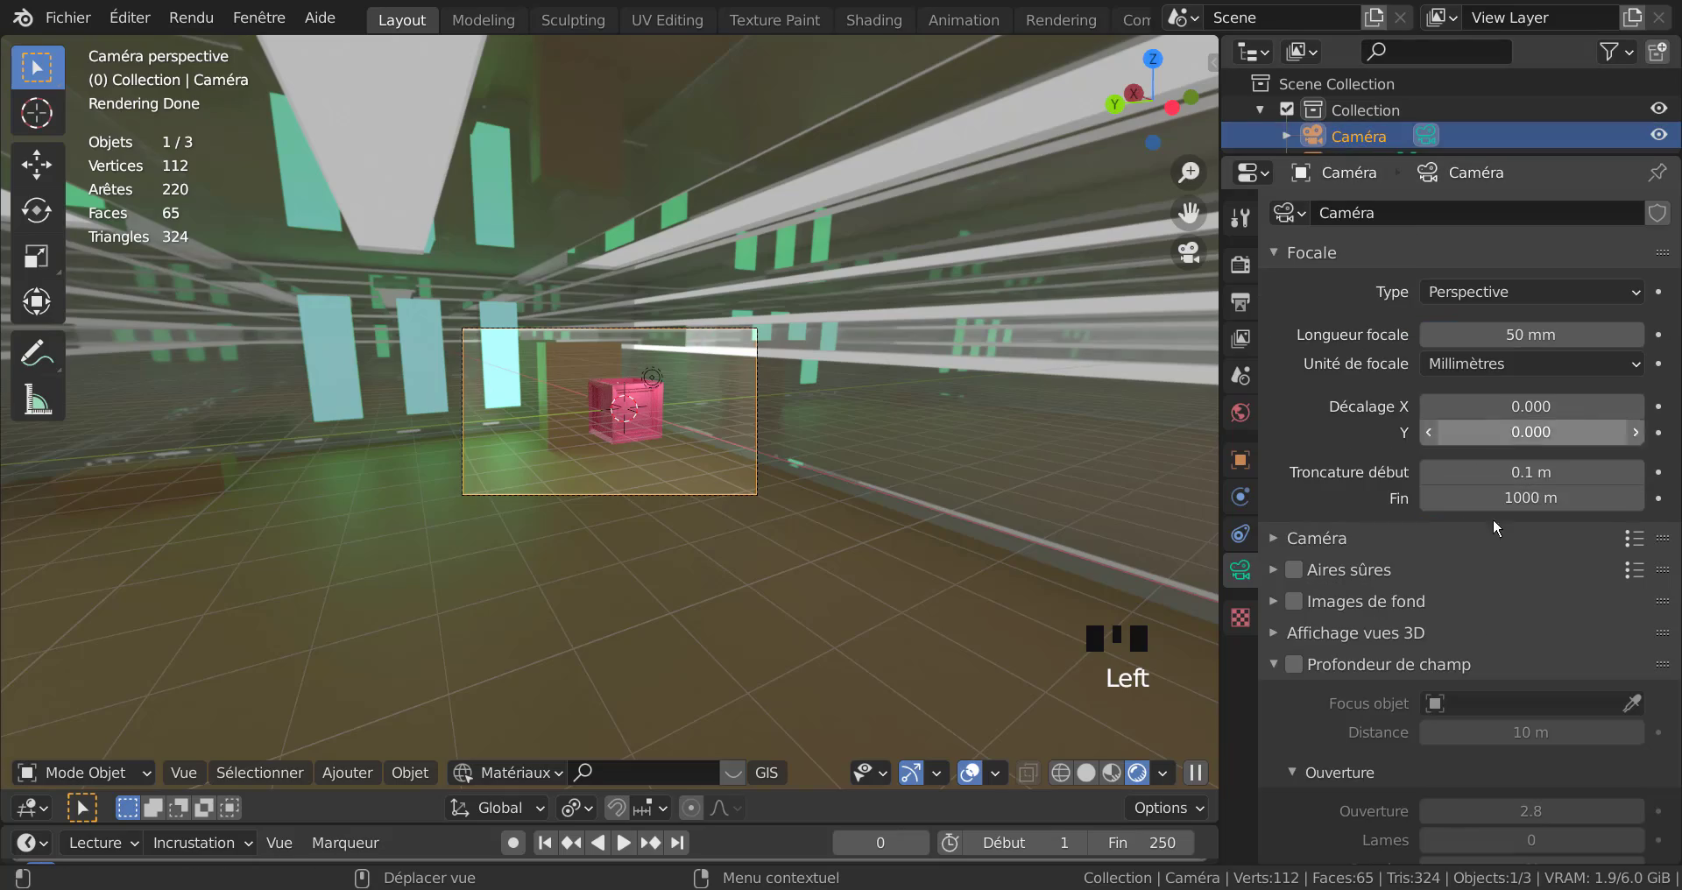
pyautogui.moveTo(1530, 335); pyautogui.dragTo(1441, 335)
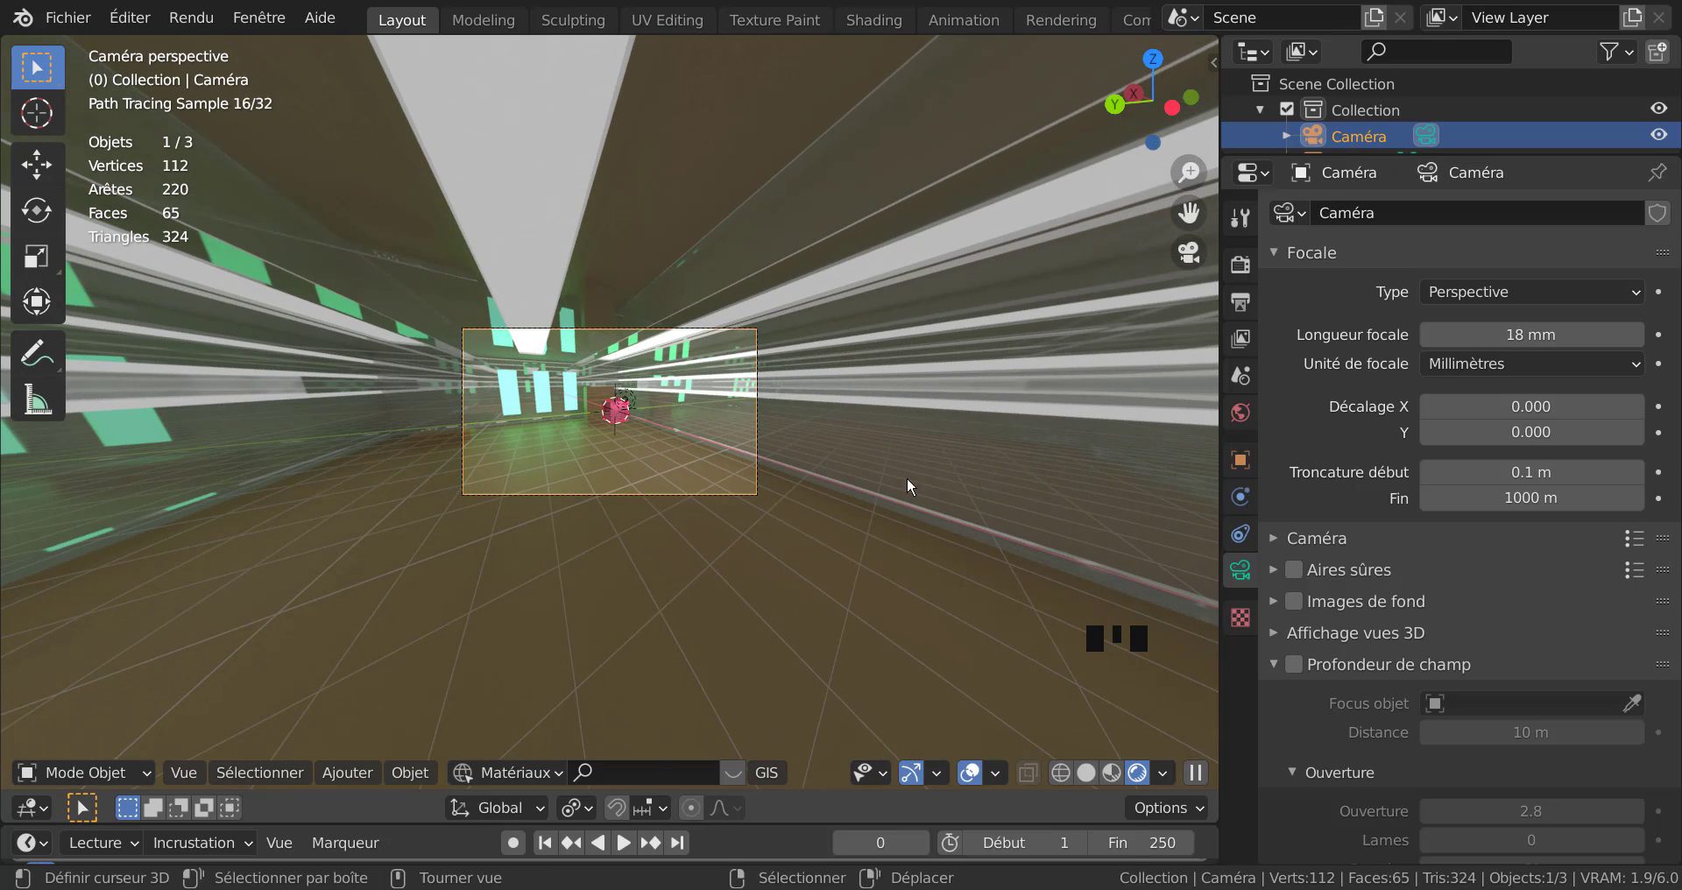
# Scale the cube up to about 2.3 times its size.
pyautogui.click(611, 414)
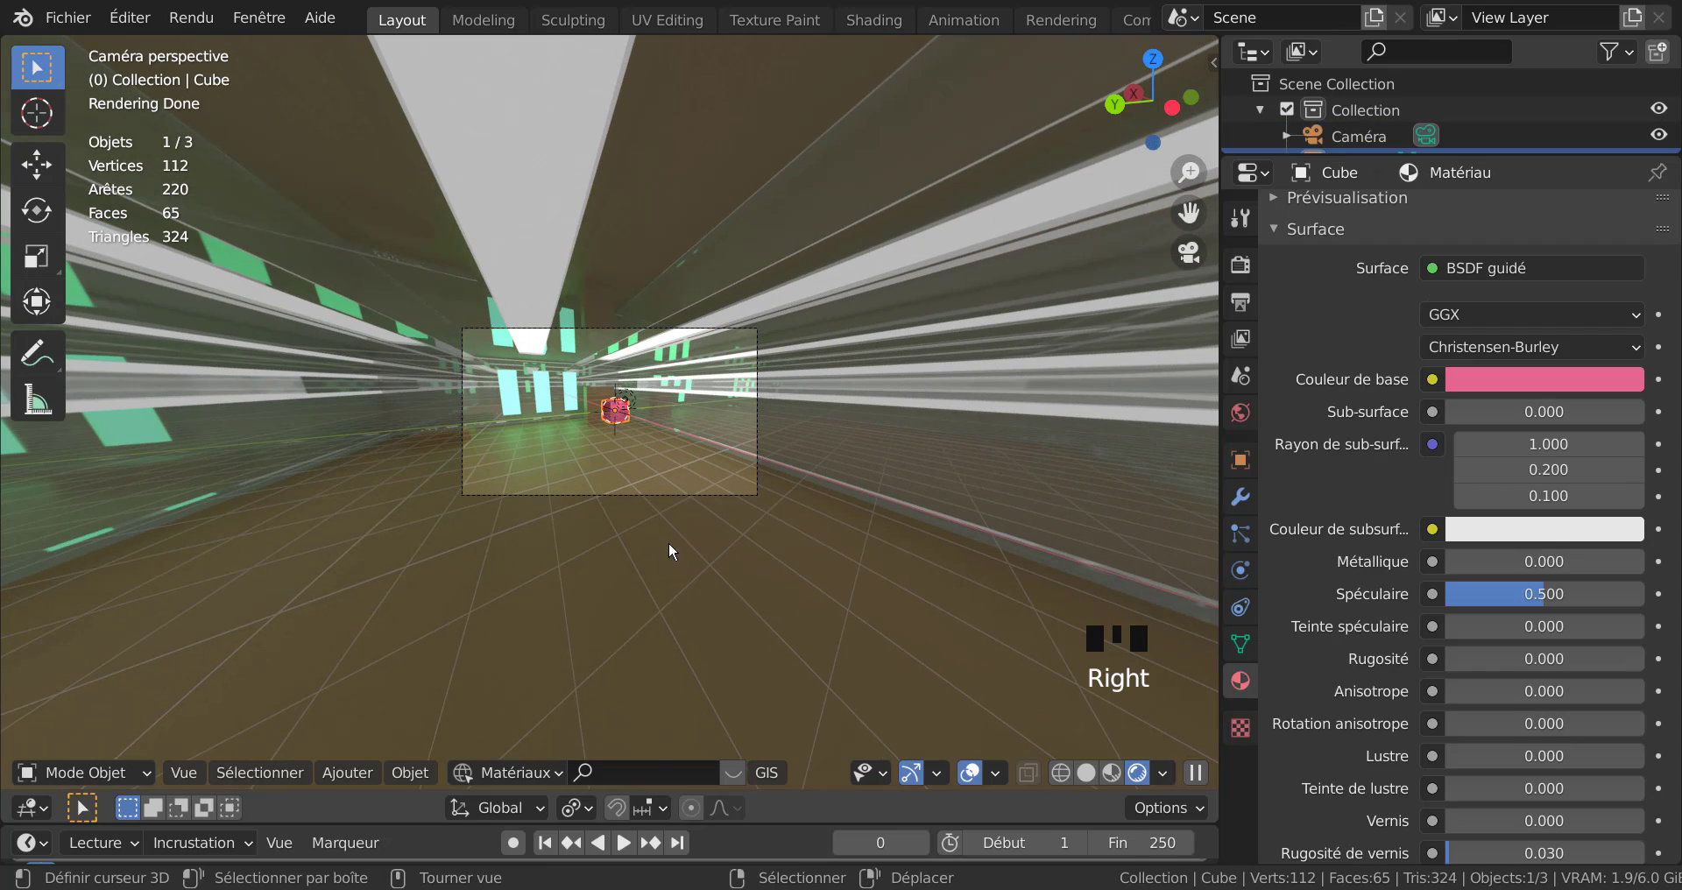
pyautogui.press('s')
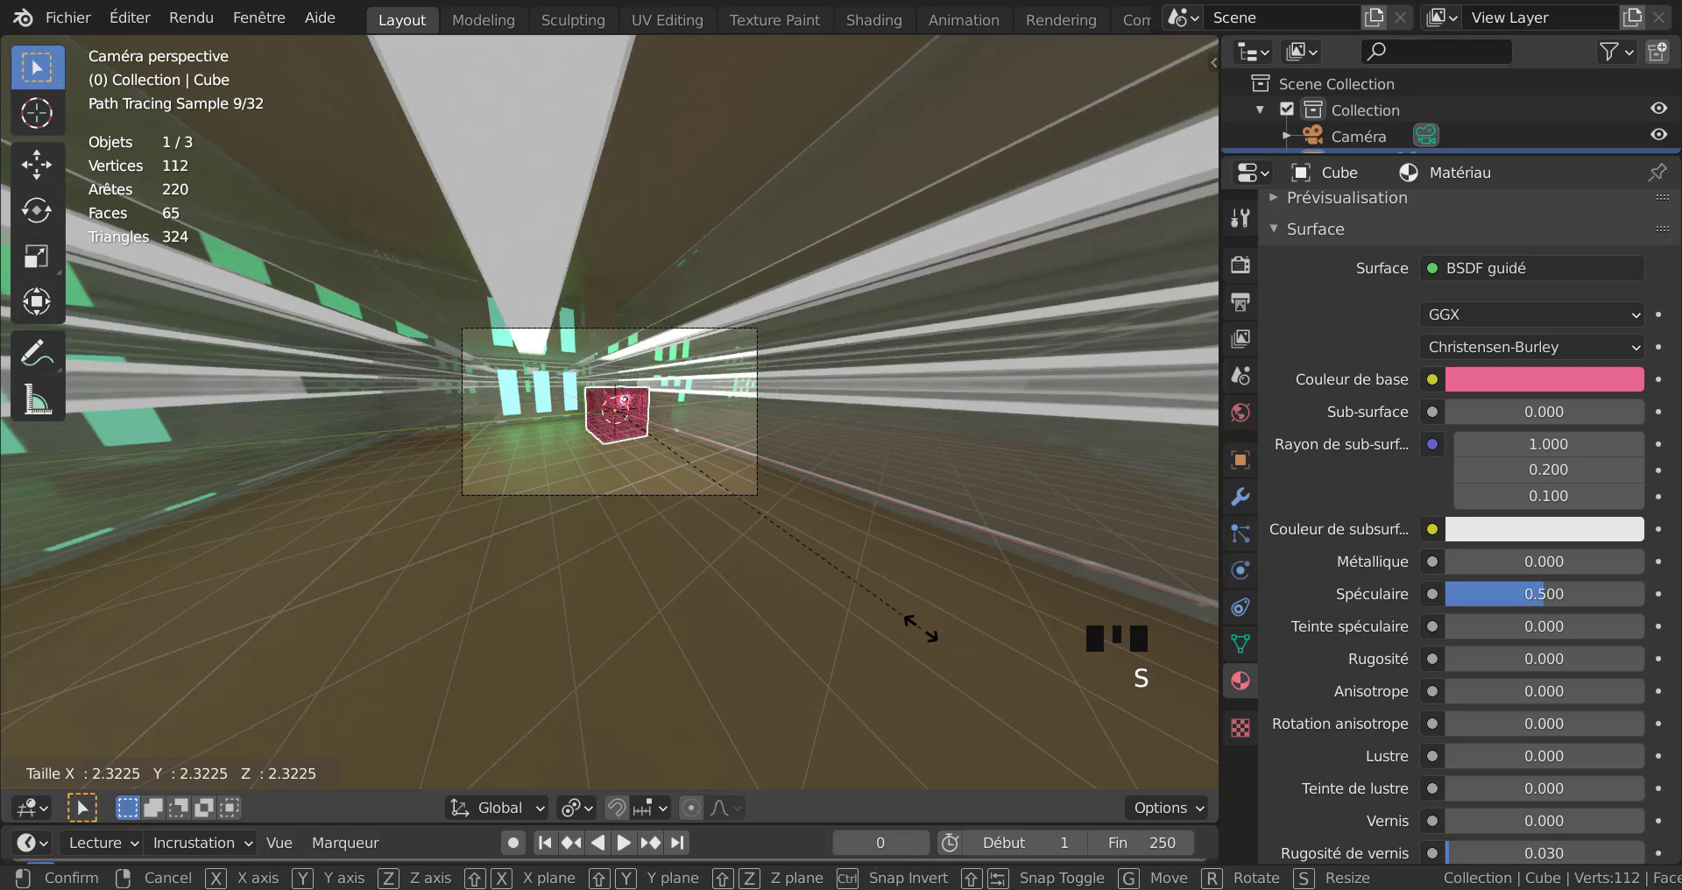
pyautogui.click(762, 627)
pyautogui.scroll(1, 762, 628)
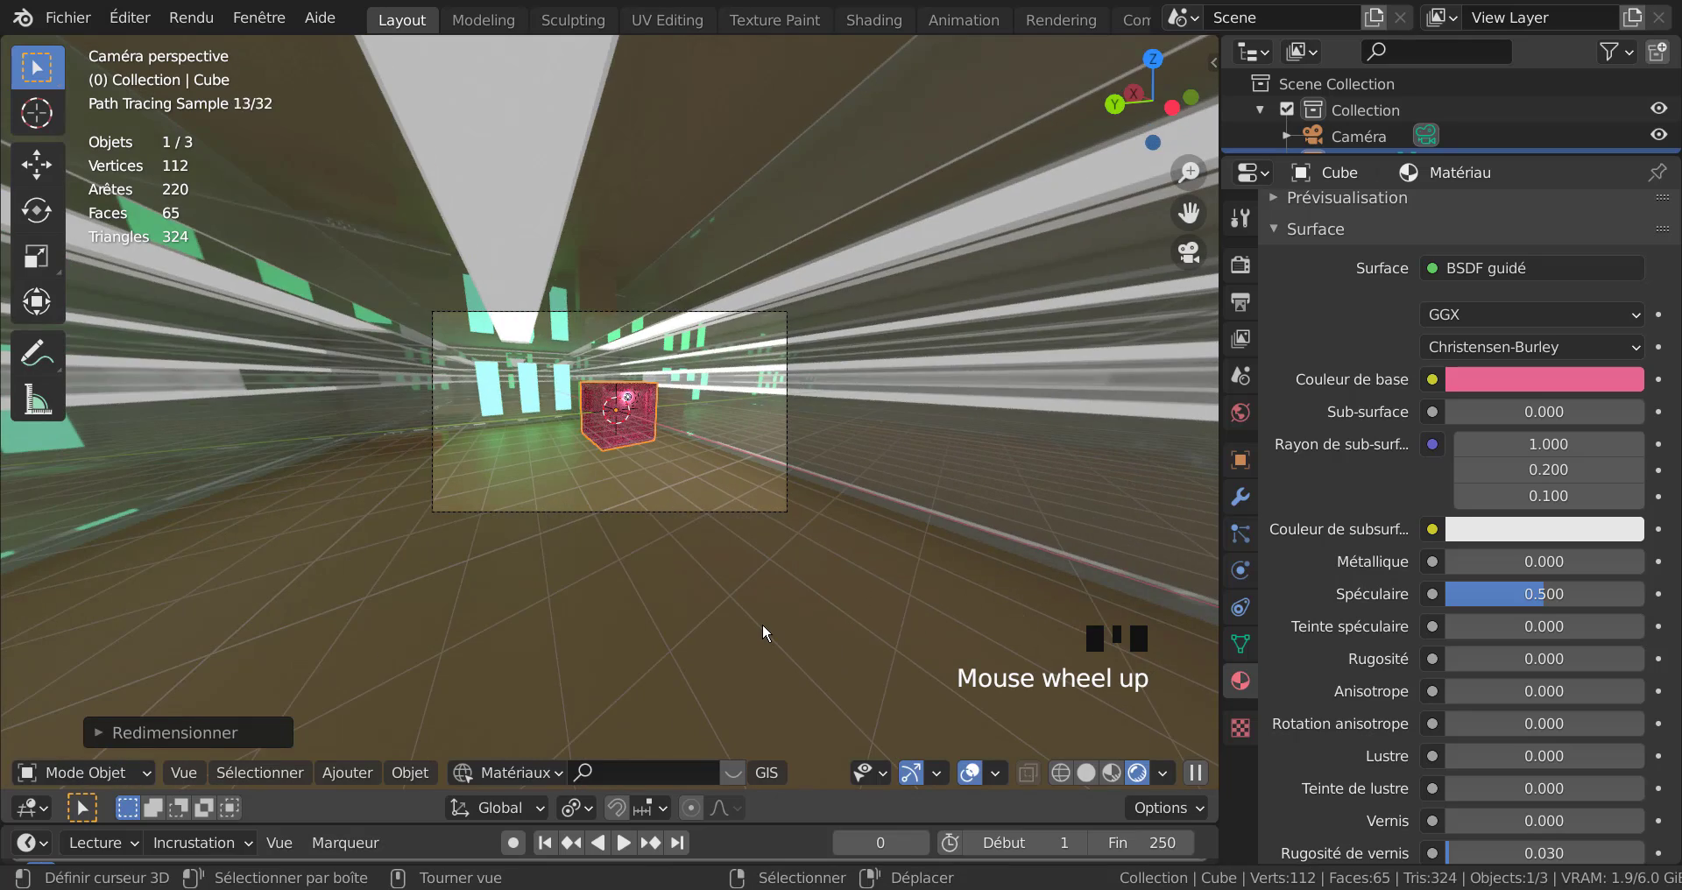
pyautogui.scroll(5, 763, 626)
# Move the point lamp out of the enlarged cube to a spot beside its upper edge.
pyautogui.rightClick(654, 376)
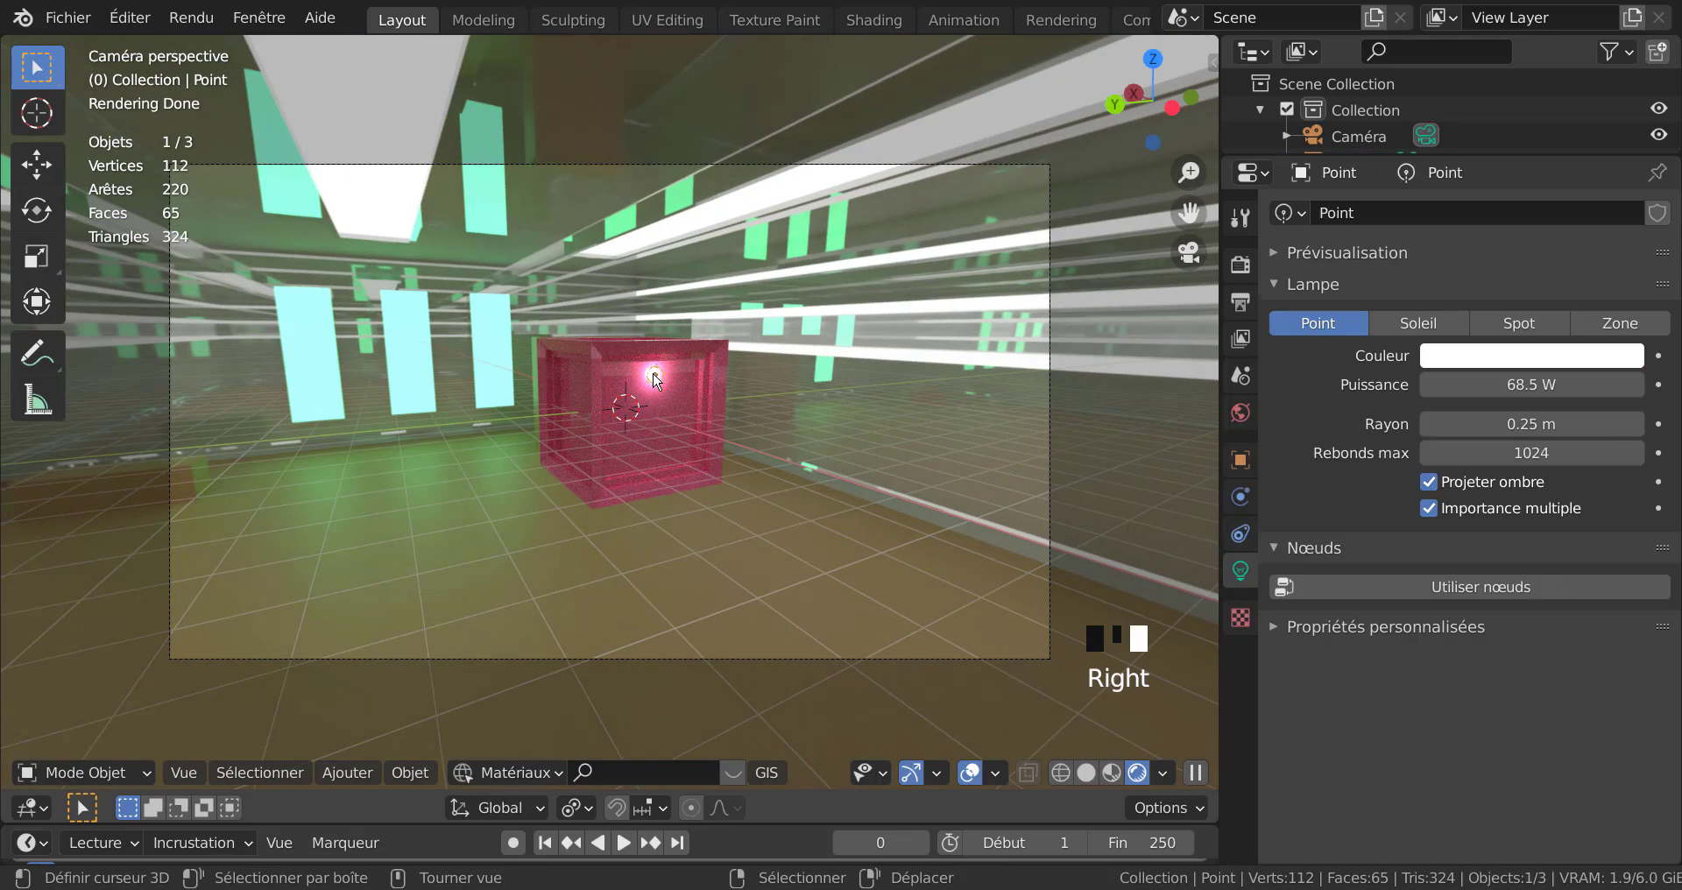
pyautogui.moveTo(794, 427); pyautogui.dragTo(818, 453, button='middle')
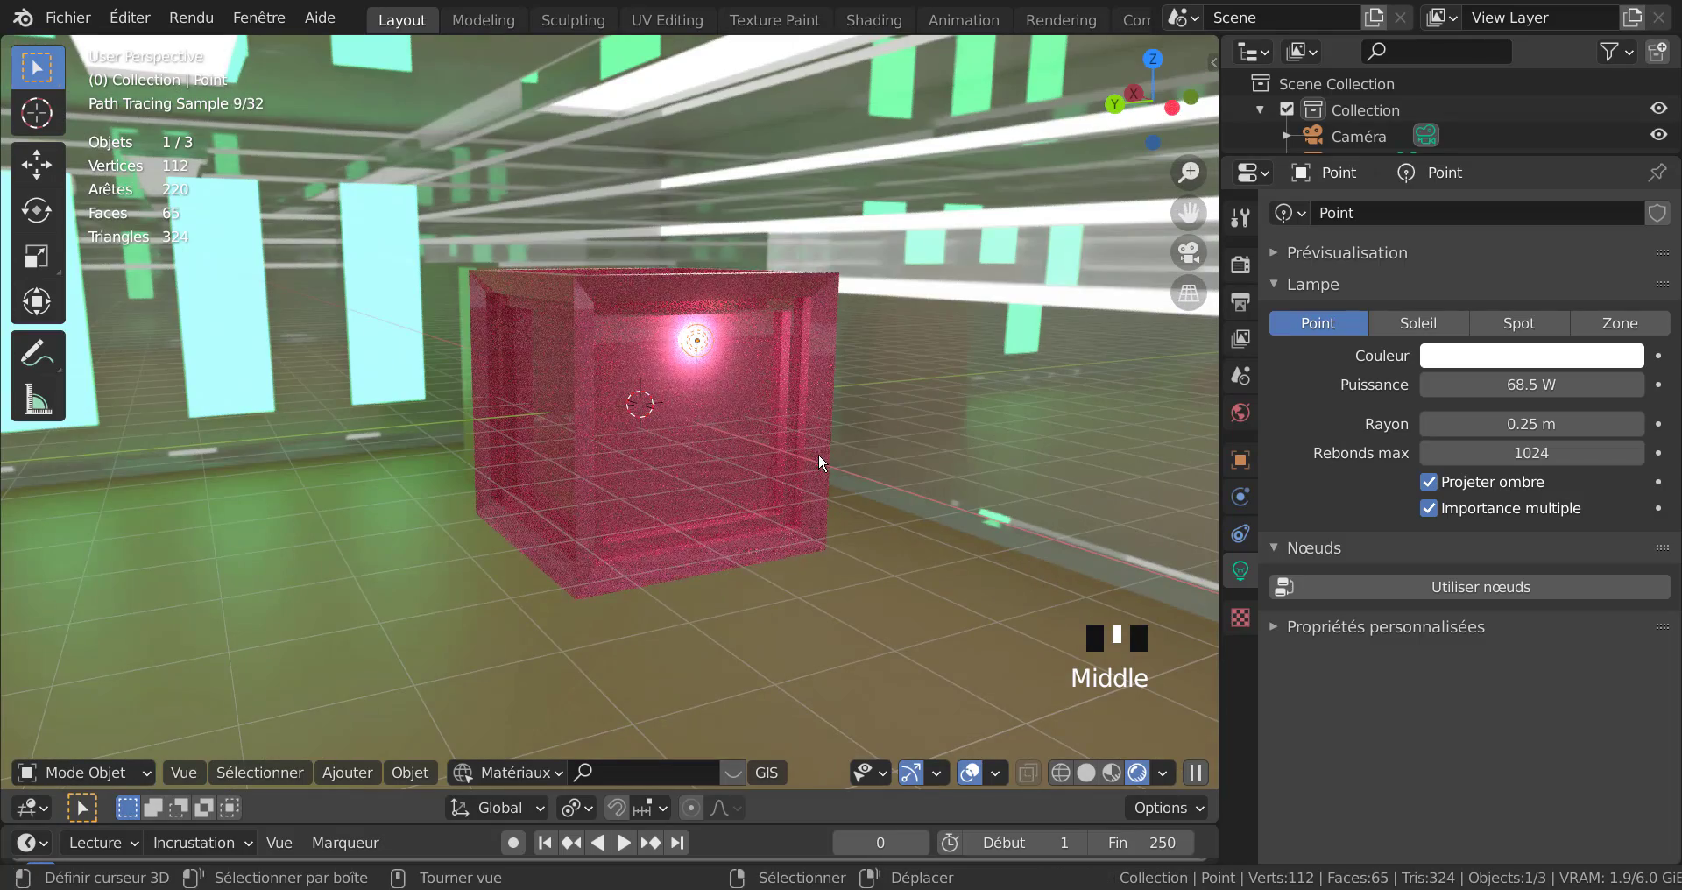
pyautogui.press('g')
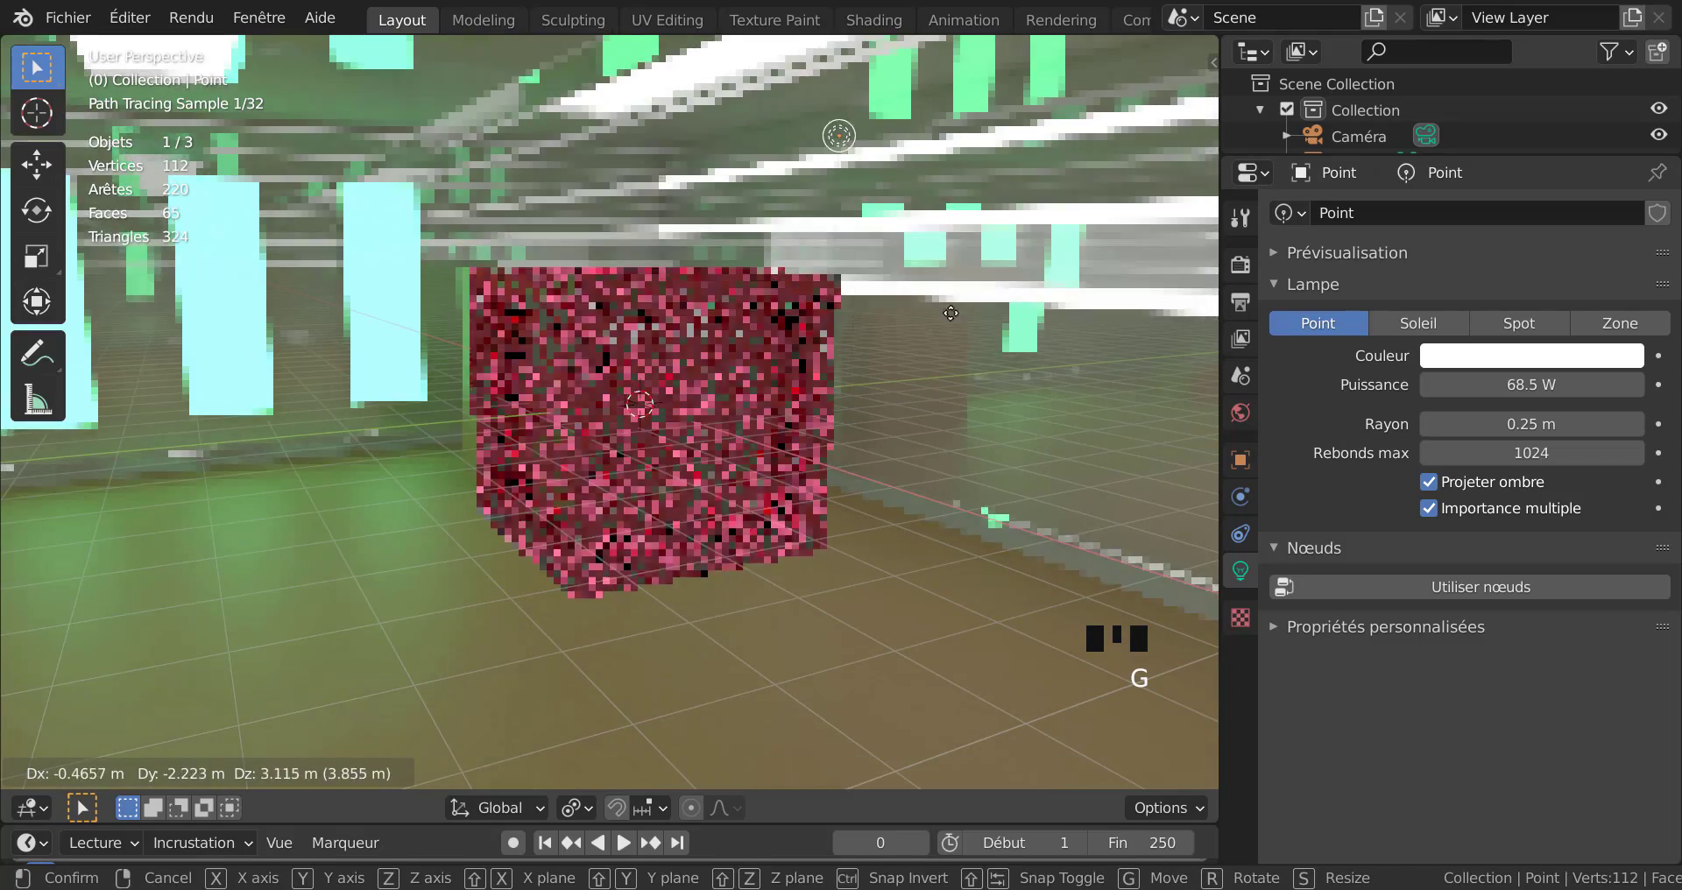
pyautogui.click(897, 424)
pyautogui.scroll(-3, 896, 429)
pyautogui.moveTo(896, 430)
pyautogui.mouseDown(button='middle')
pyautogui.moveTo(1039, 466)
pyautogui.moveTo(877, 455)
pyautogui.moveTo(911, 406)
pyautogui.mouseUp(button='middle')
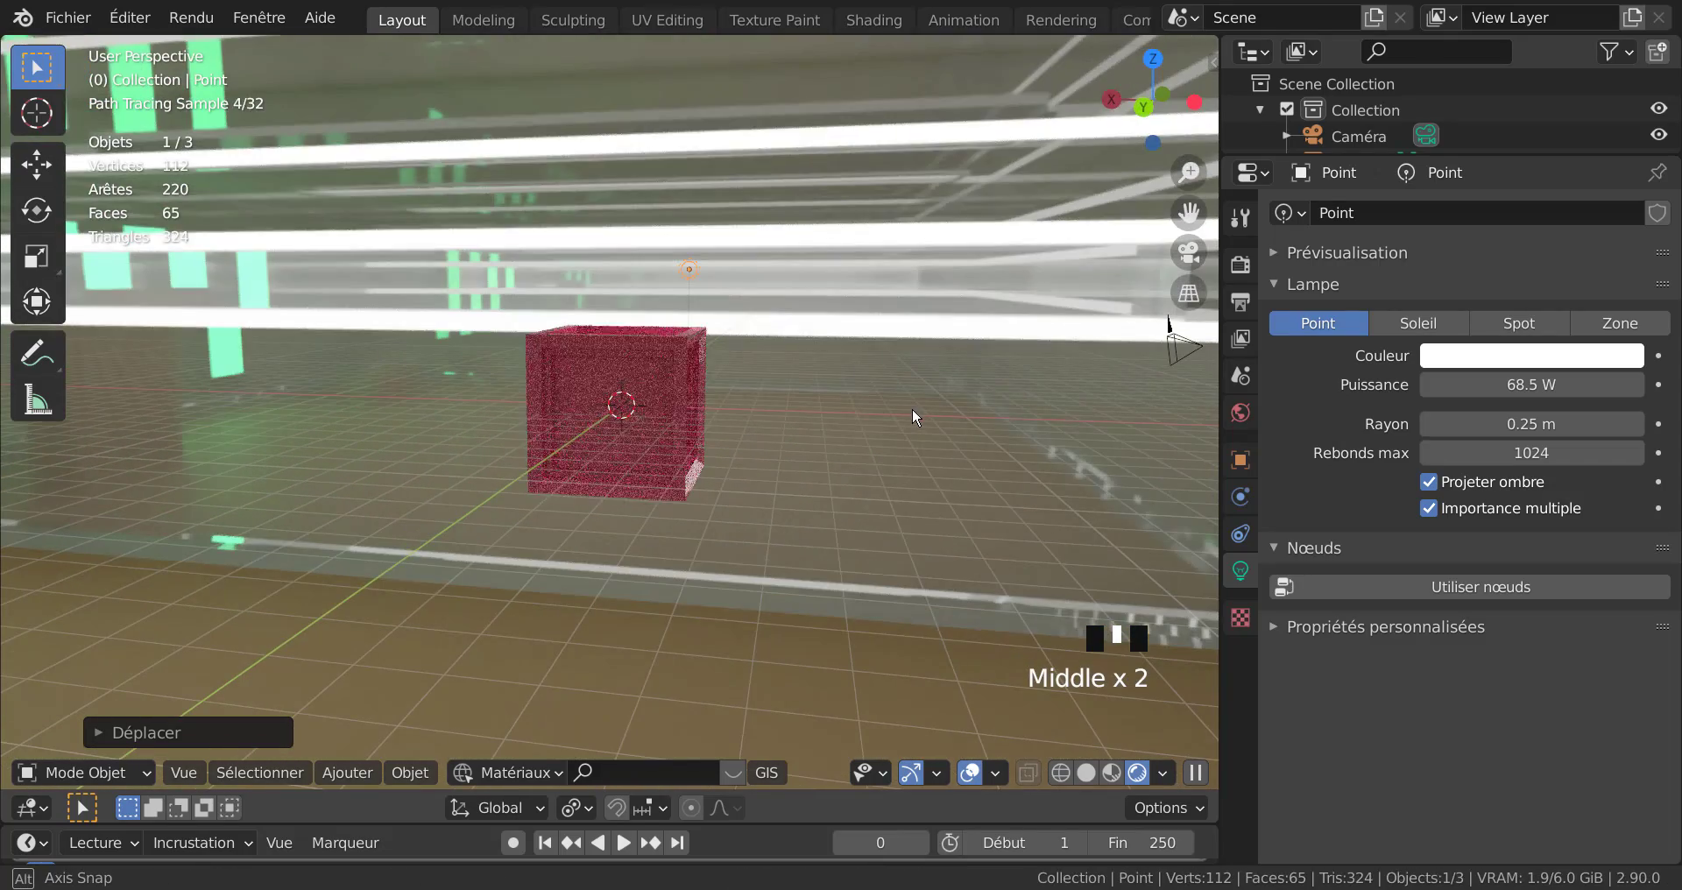
pyautogui.press('g')
pyautogui.click(970, 508)
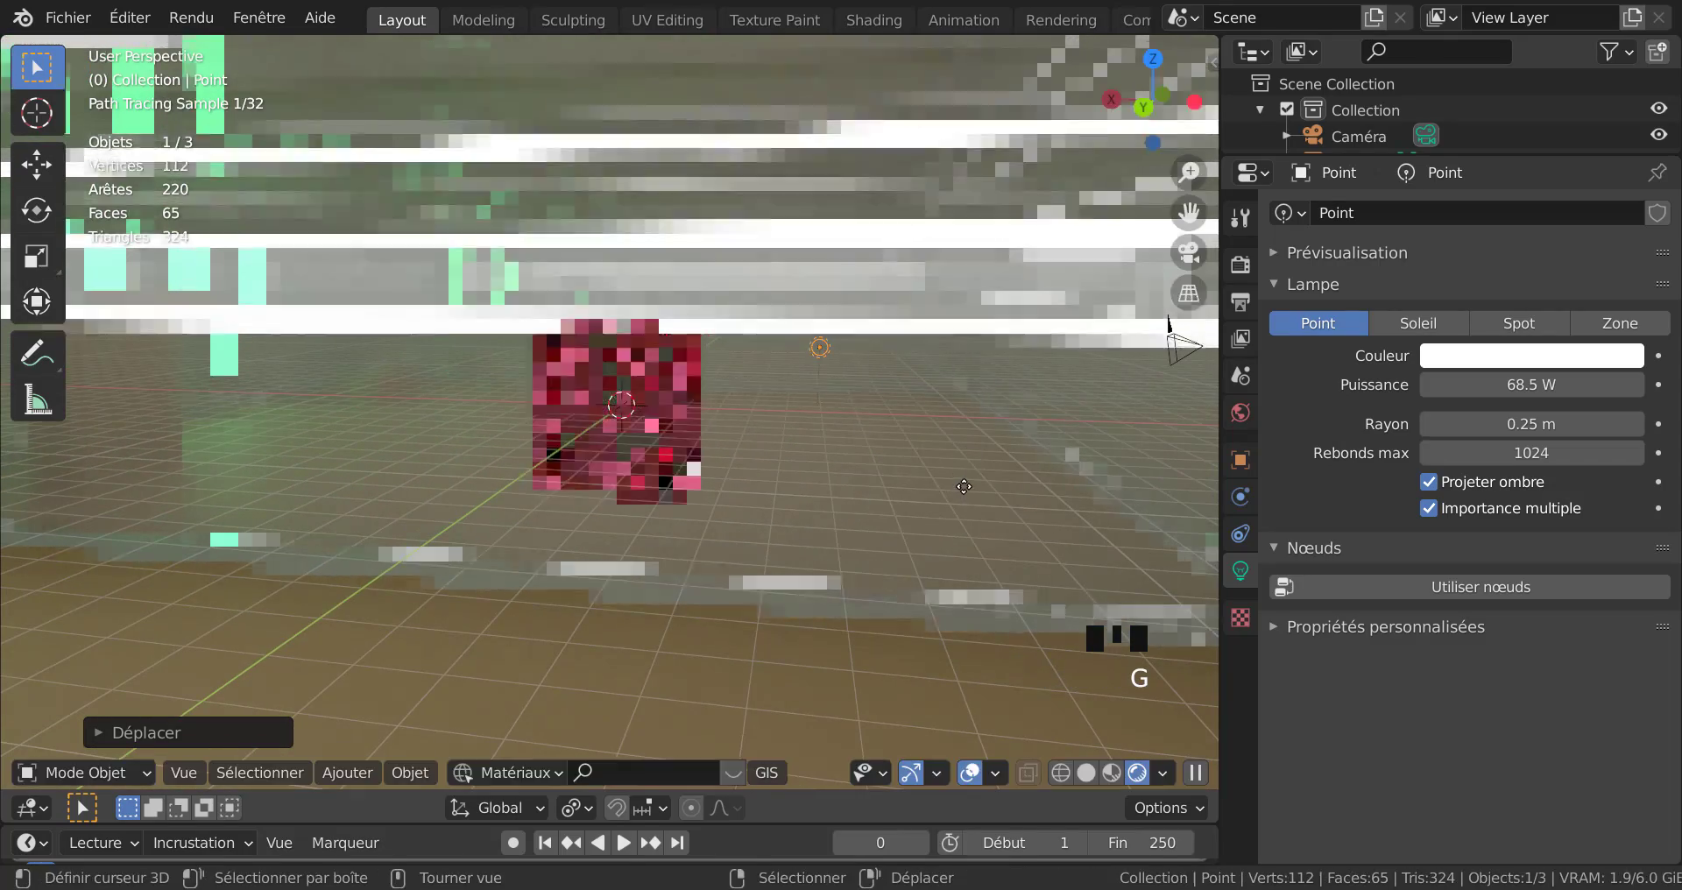
# Set the point lamp's power (Puissance) to about 730 W and its radius (Rayon) to 0.64 m.
pyautogui.moveTo(970, 508); pyautogui.dragTo(765, 496, button='middle')
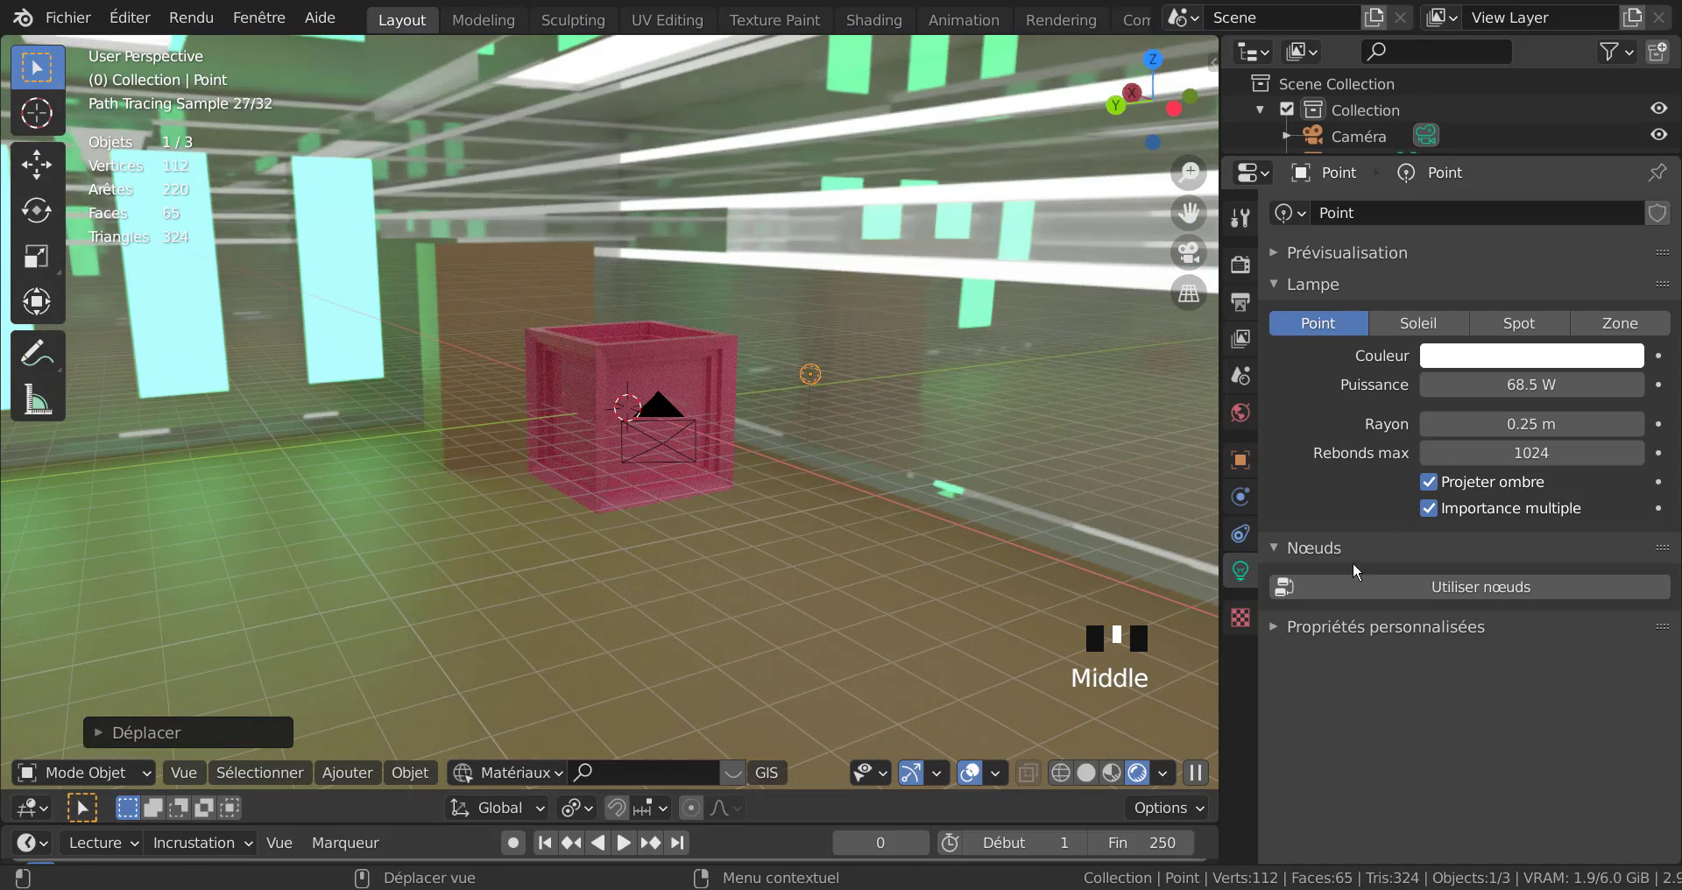
pyautogui.moveTo(1480, 387); pyautogui.dragTo(1601, 387)
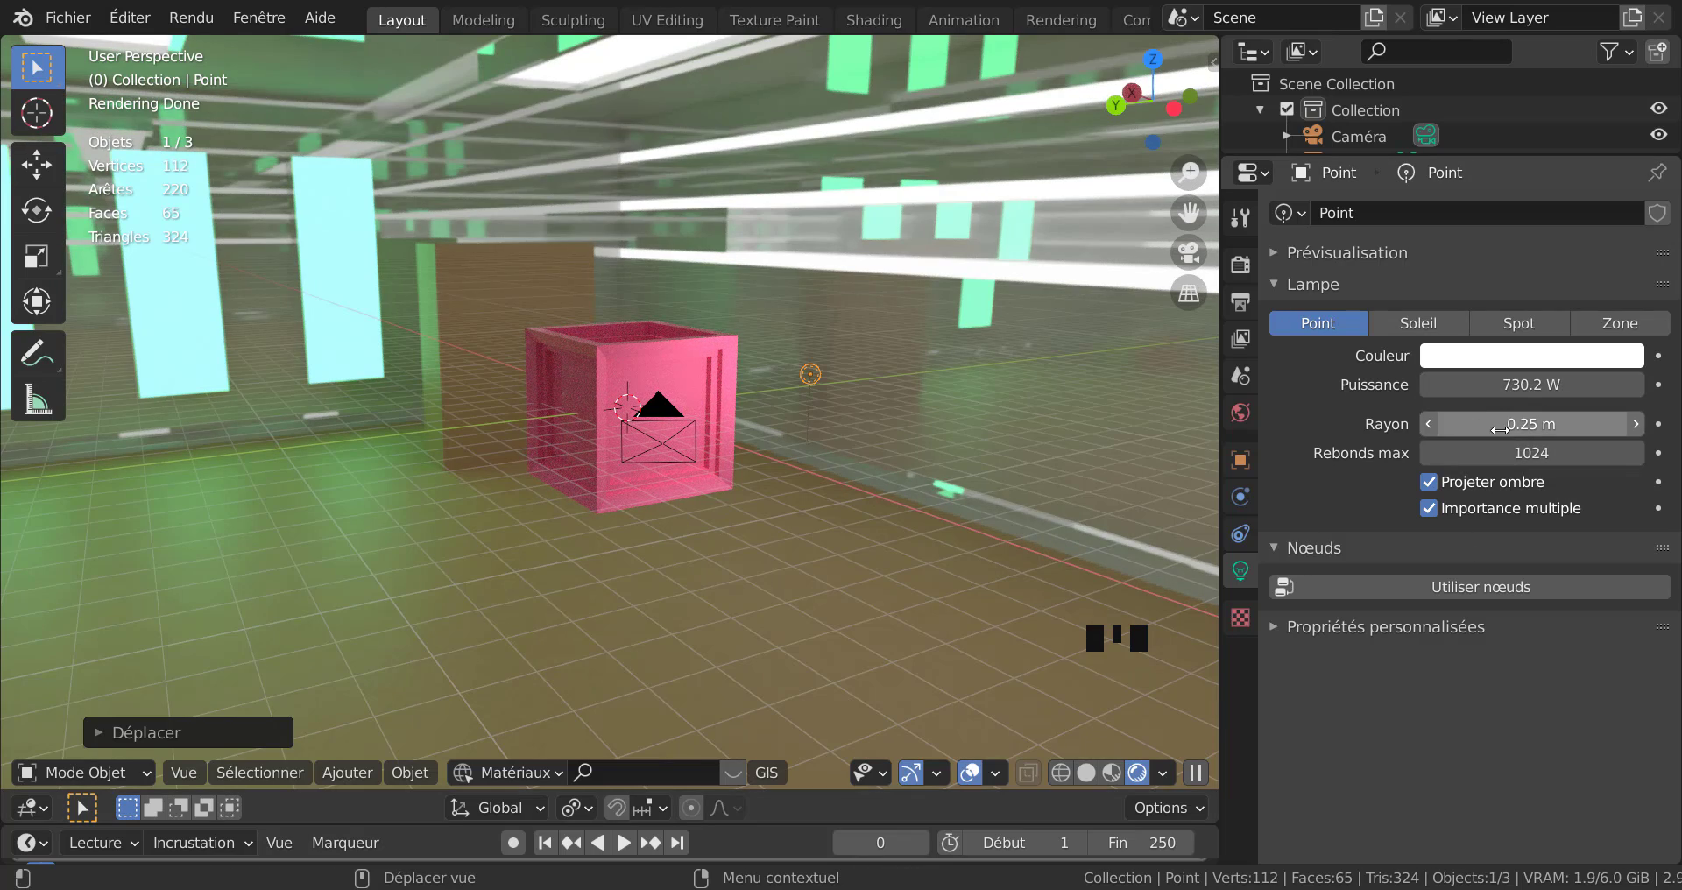
pyautogui.moveTo(1497, 426)
pyautogui.mouseDown()
pyautogui.moveTo(1556, 426)
pyautogui.moveTo(1540, 426)
pyautogui.mouseUp()
# Align the camera to a closer view of the cube and set the point lamp's power to about 680.8 W.
pyautogui.moveTo(1127, 480); pyautogui.dragTo(1005, 444, button='middle')
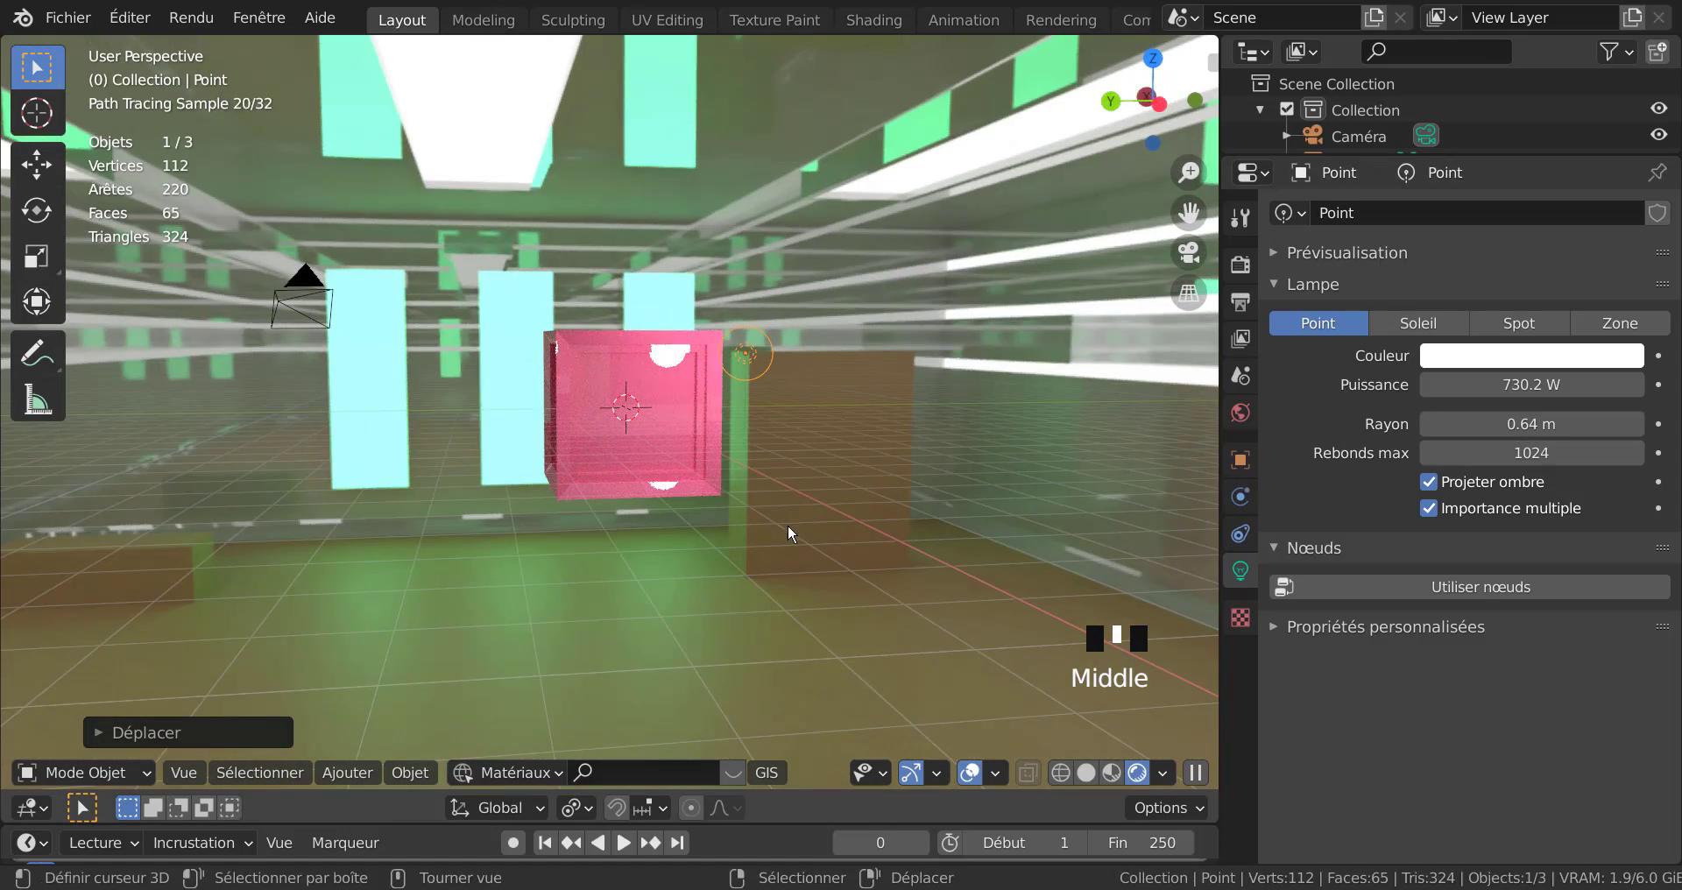
pyautogui.moveTo(786, 524); pyautogui.dragTo(876, 538, button='middle')
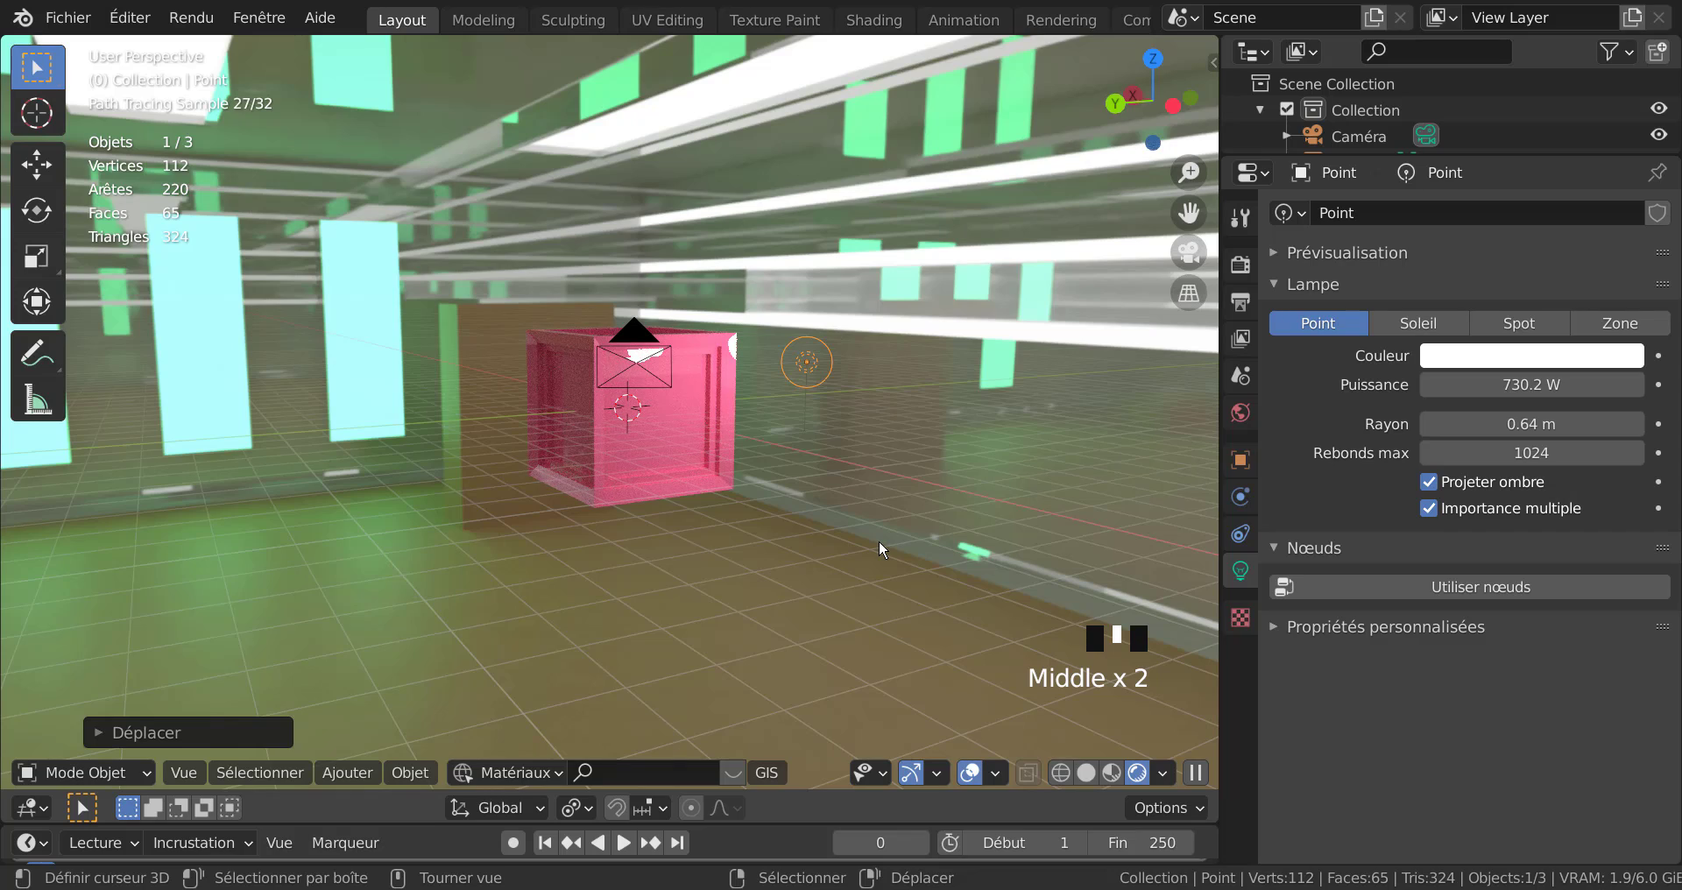
pyautogui.press('ctrl+alt+KP_0')
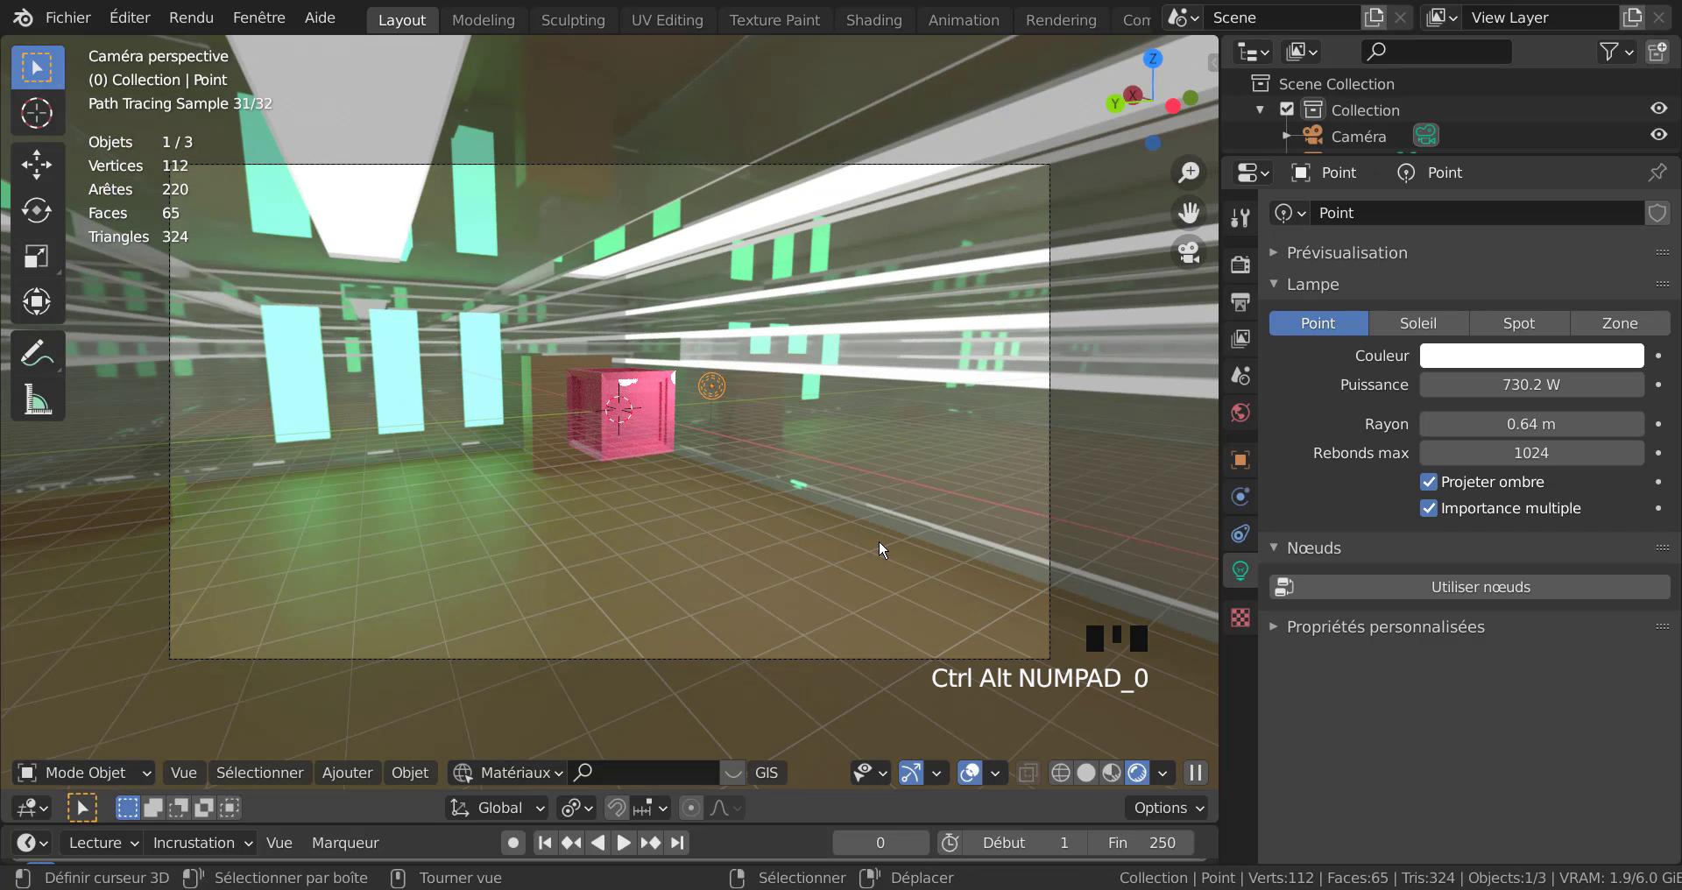
pyautogui.scroll(1, 880, 549)
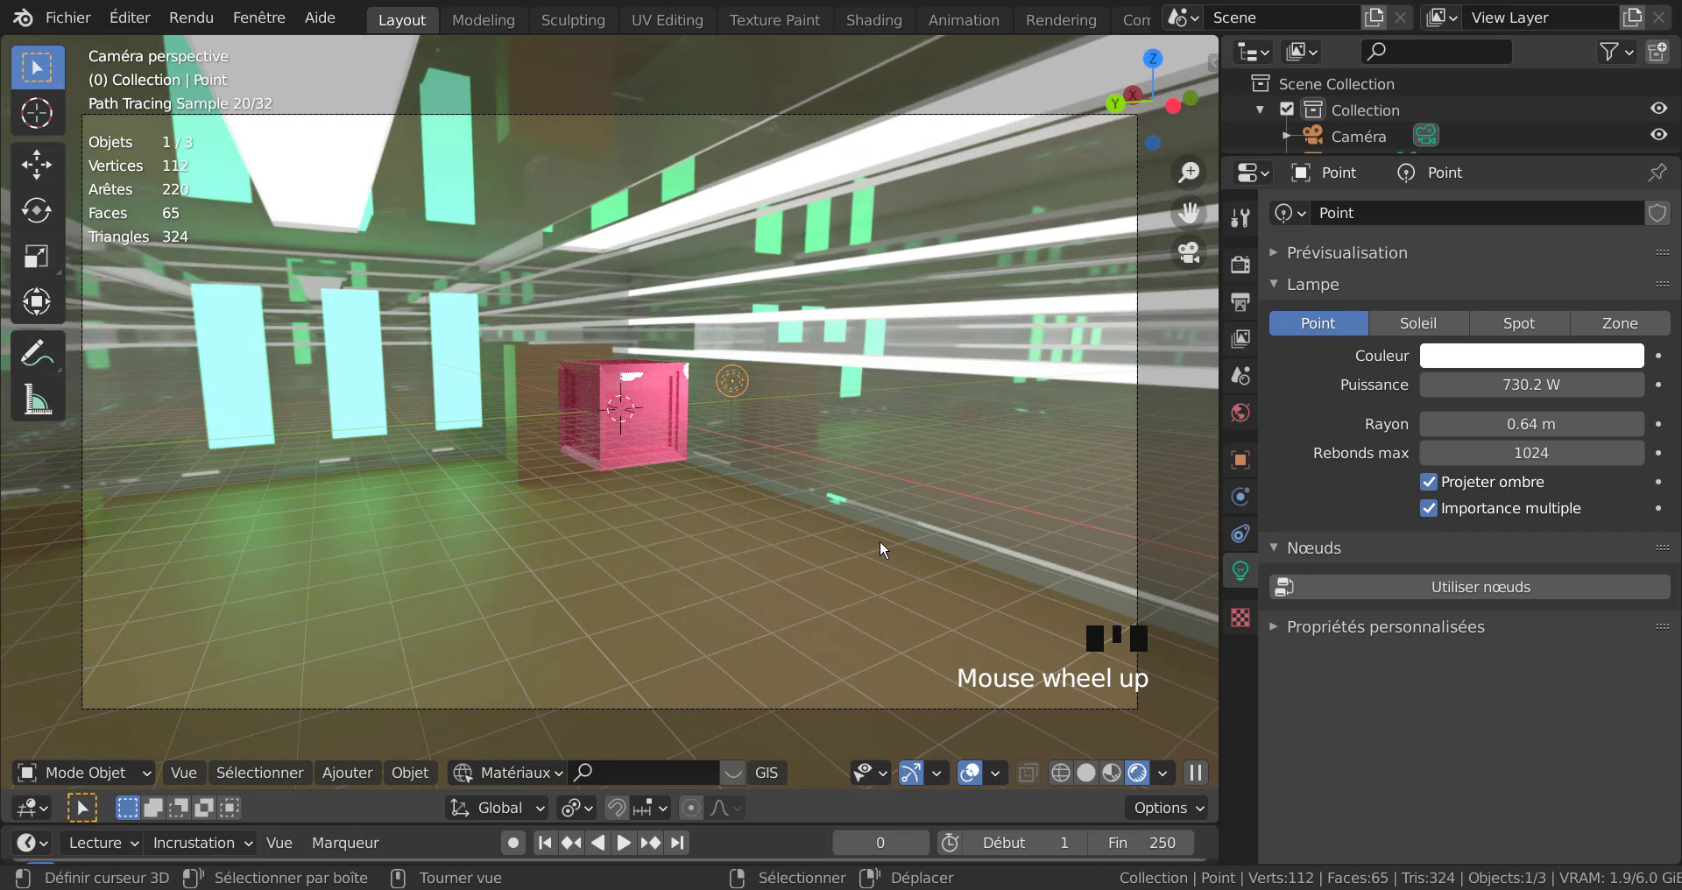
pyautogui.middleClick(881, 546)
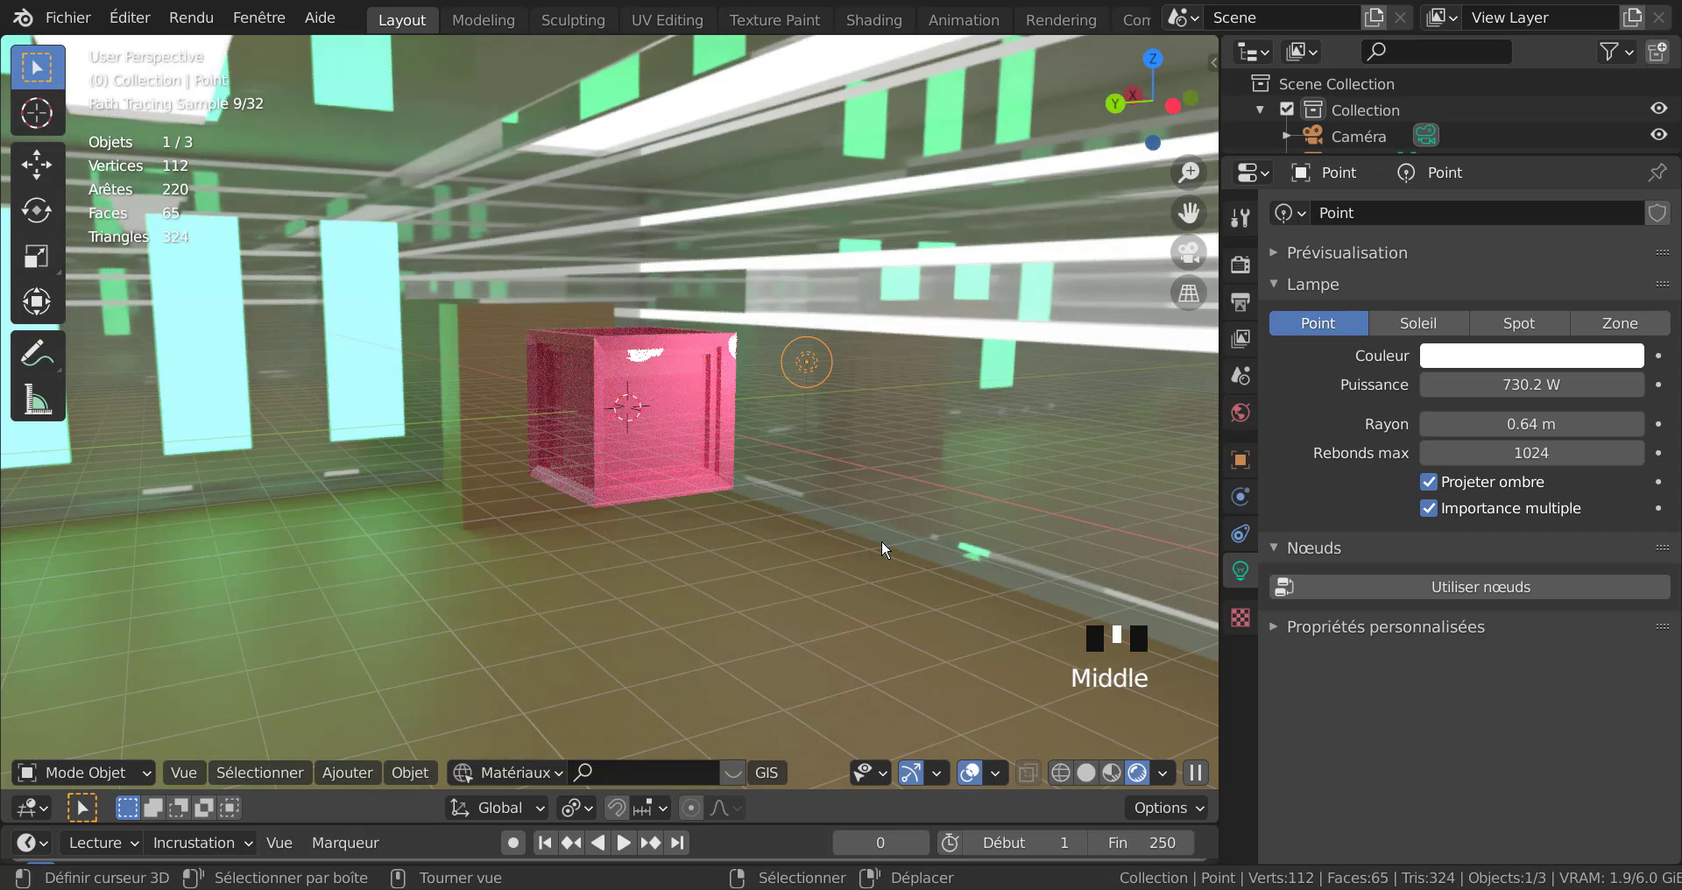
pyautogui.scroll(2, 882, 546)
pyautogui.press('ctrl+alt+KP_0')
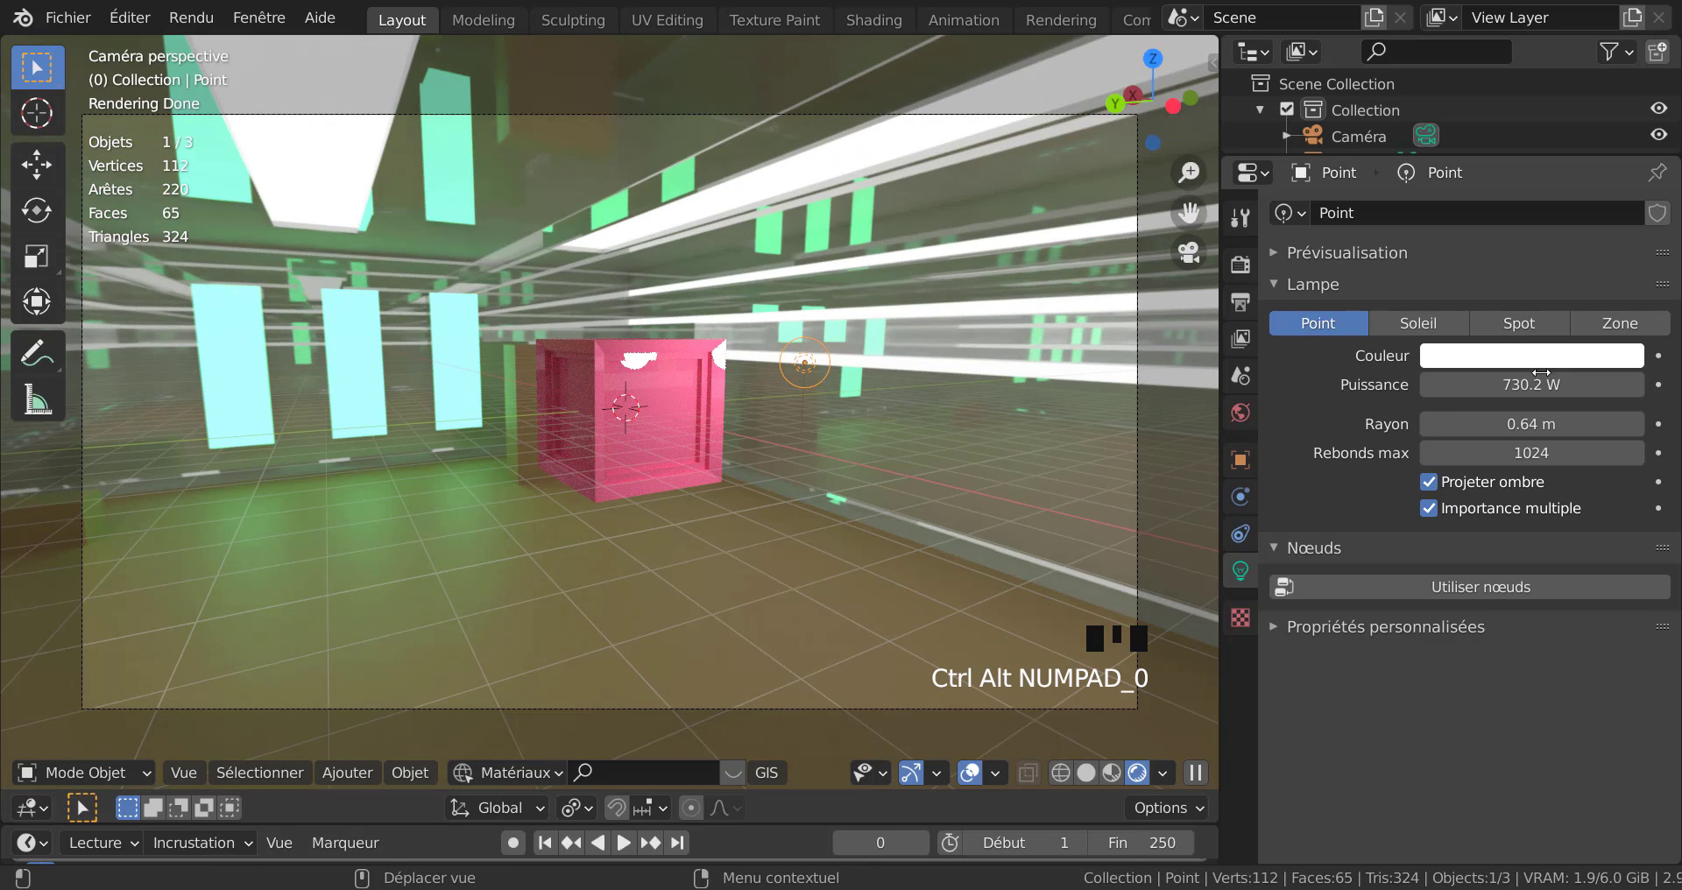
pyautogui.moveTo(1531, 385); pyautogui.dragTo(1495, 384)
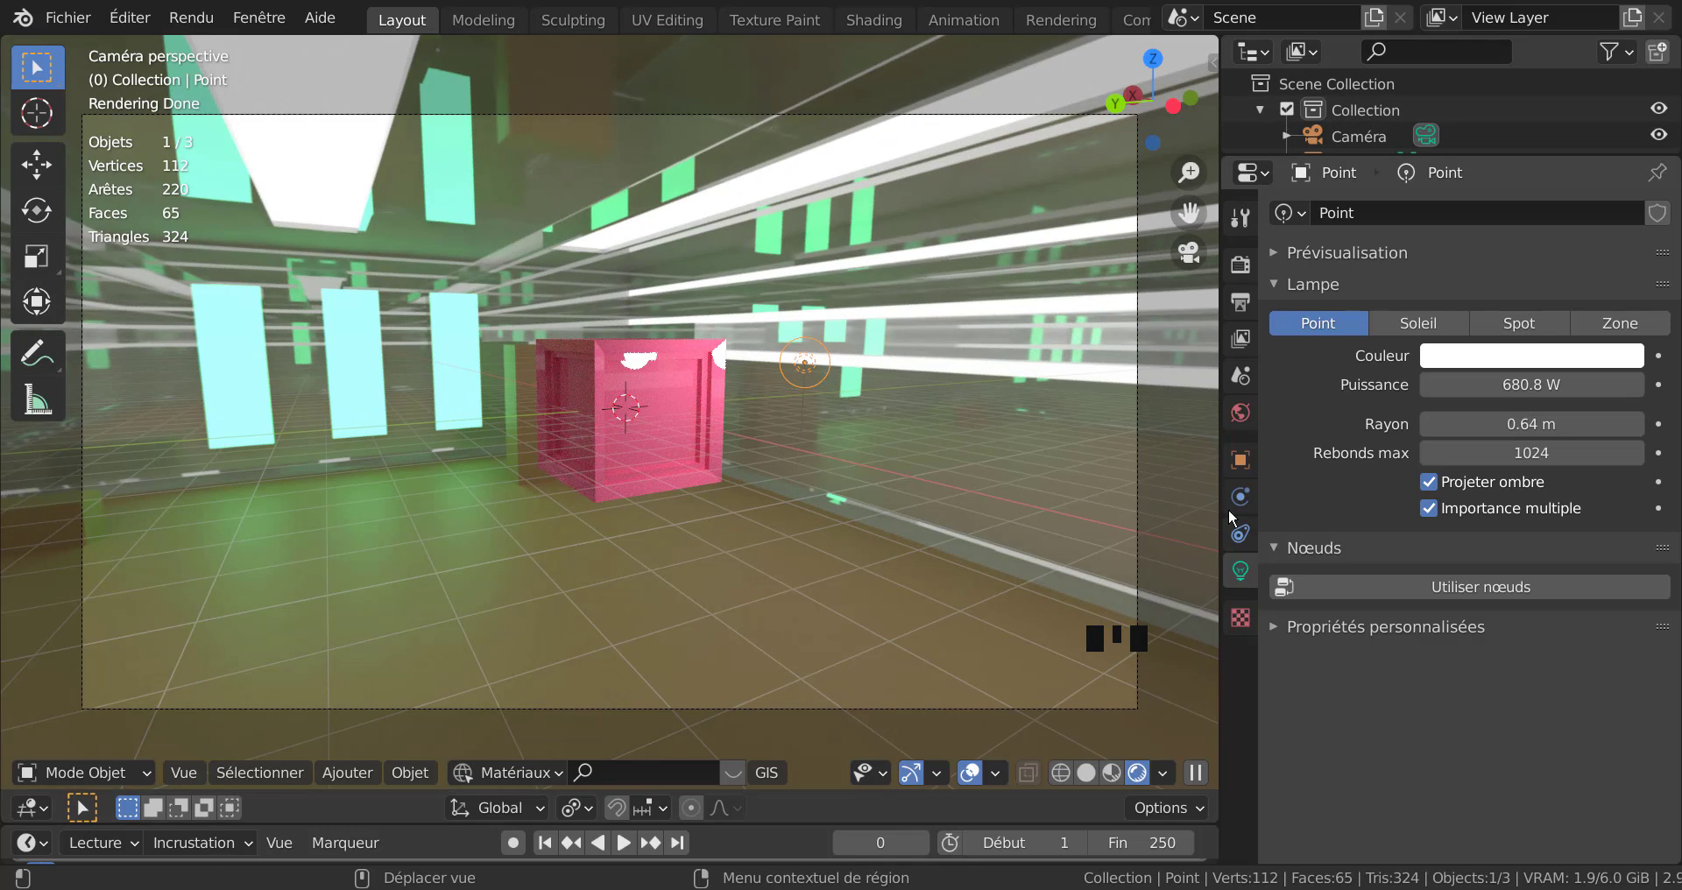
# Set the camera's focal length to 34 mm and align it to a close view of the cube from another side.
pyautogui.click(1364, 138)
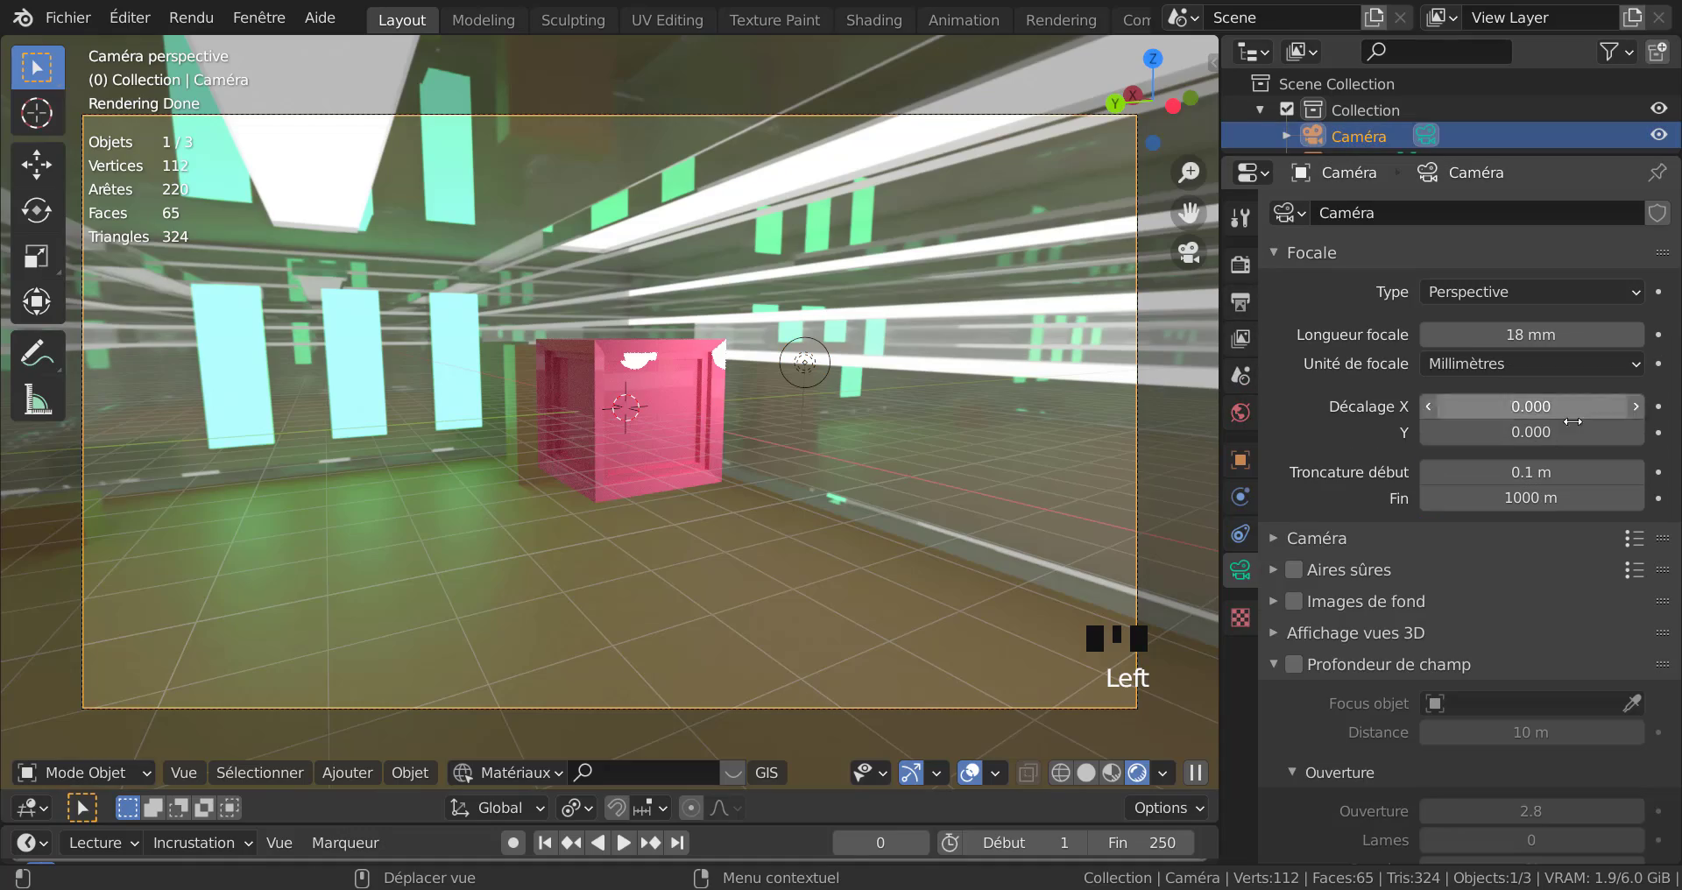
pyautogui.moveTo(1531, 335); pyautogui.dragTo(978, 318)
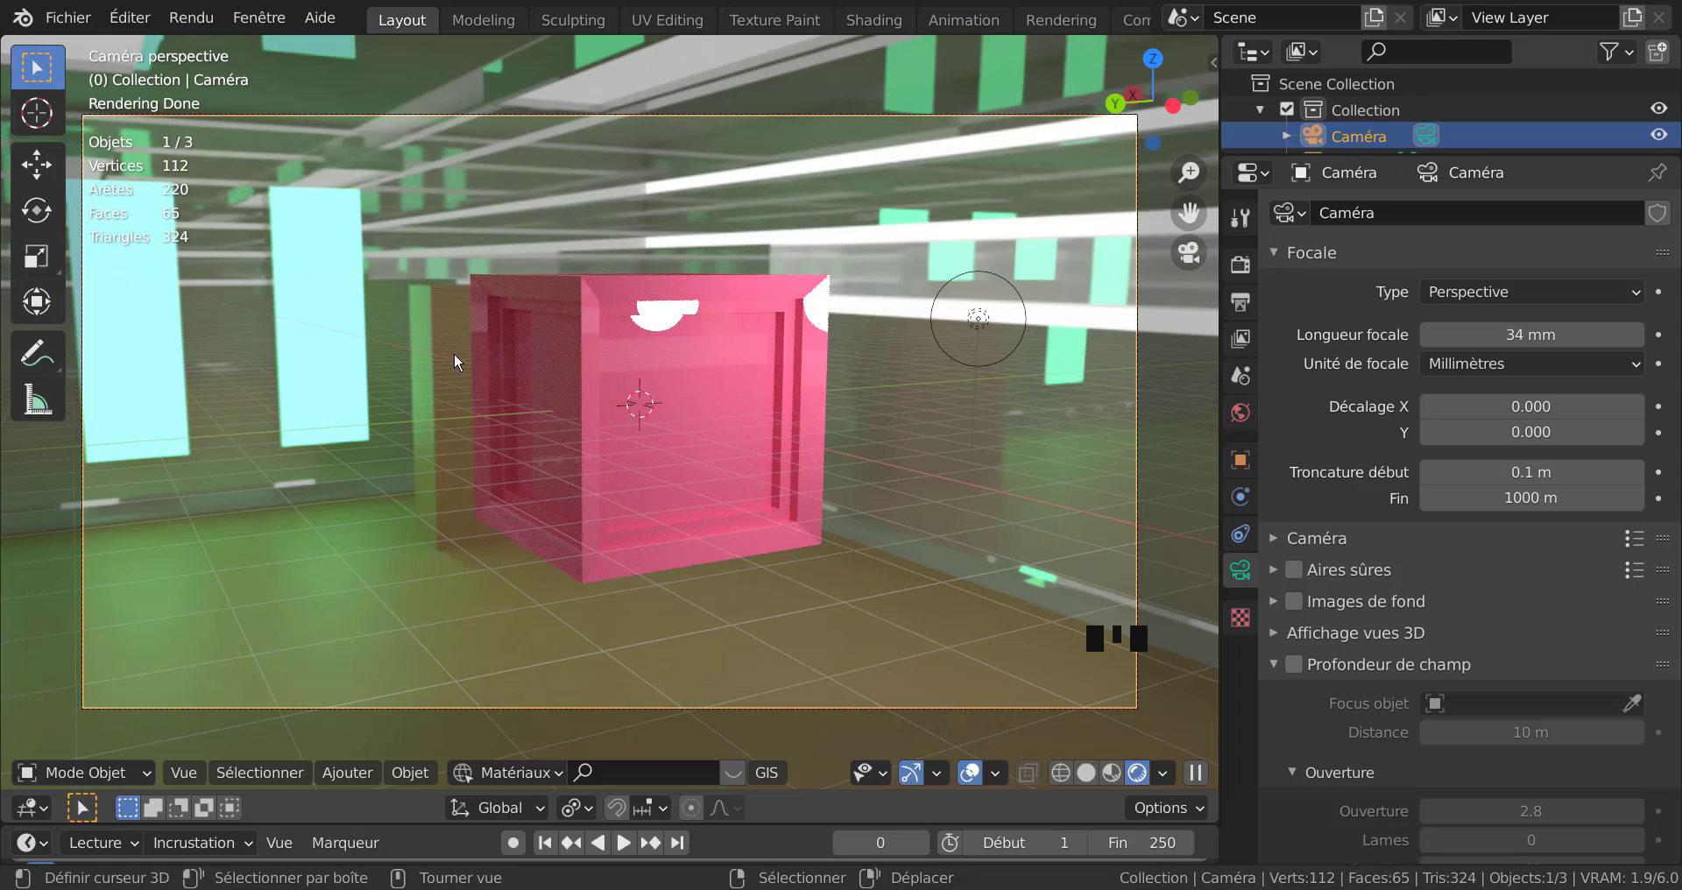
pyautogui.moveTo(765, 431); pyautogui.dragTo(1115, 435, button='middle')
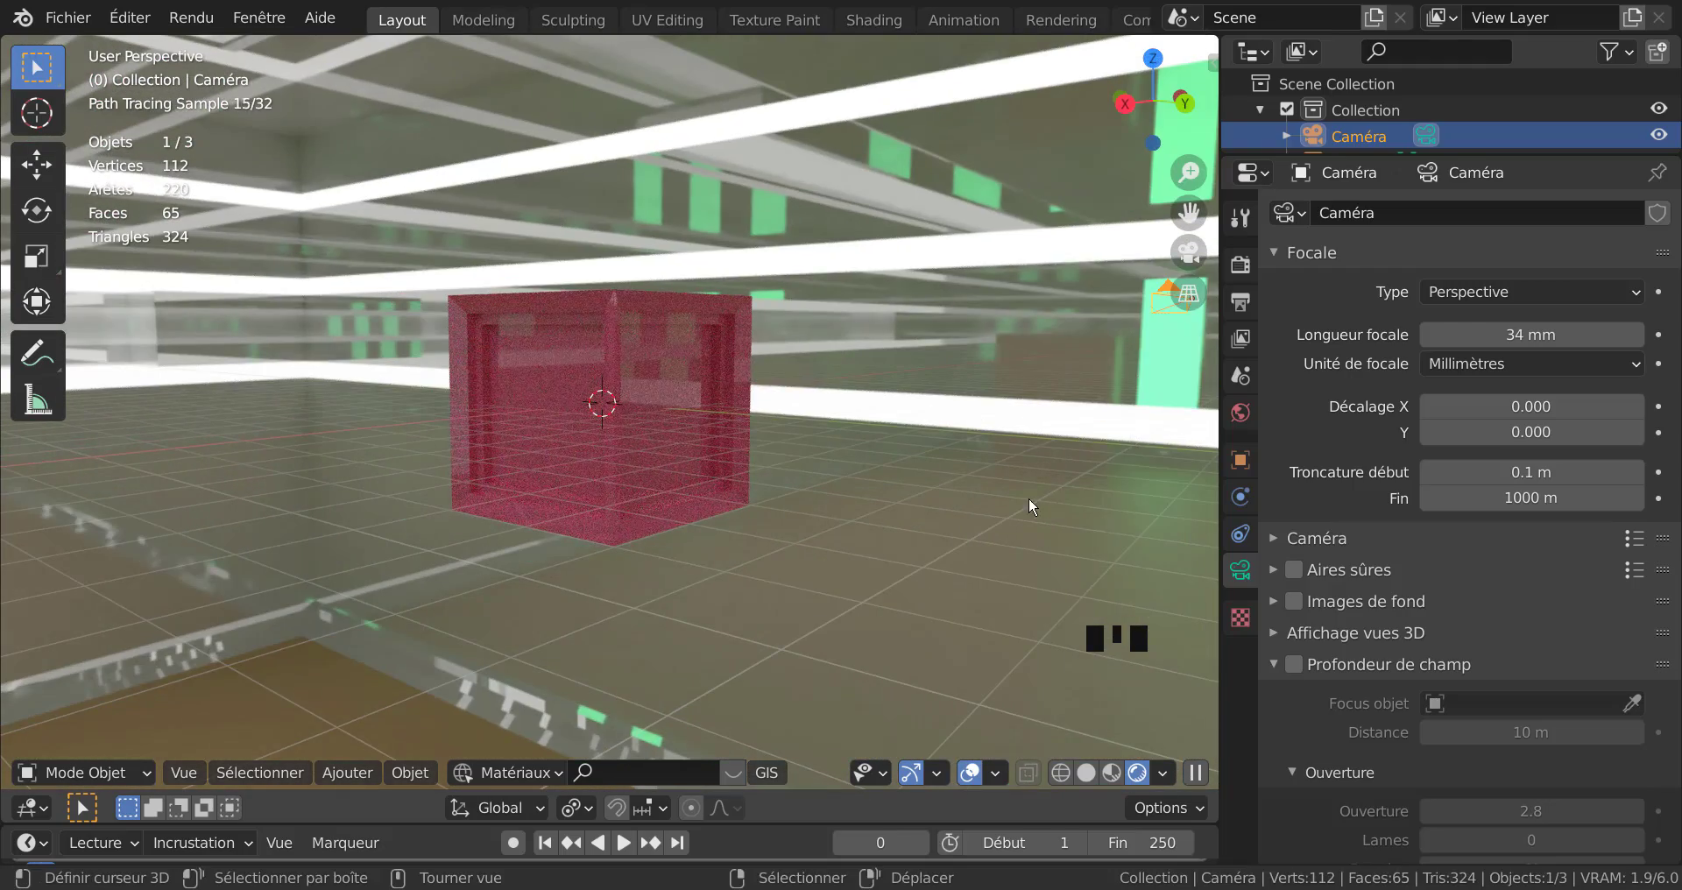
pyautogui.moveTo(1028, 497)
pyautogui.mouseDown(button='middle')
pyautogui.moveTo(1071, 434)
pyautogui.moveTo(990, 518)
pyautogui.moveTo(664, 659)
pyautogui.moveTo(582, 608)
pyautogui.moveTo(546, 538)
pyautogui.moveTo(326, 554)
pyautogui.moveTo(418, 550)
pyautogui.moveTo(386, 613)
pyautogui.mouseUp(button='middle')
pyautogui.scroll(1, 424, 640)
pyautogui.middleClick(386, 614)
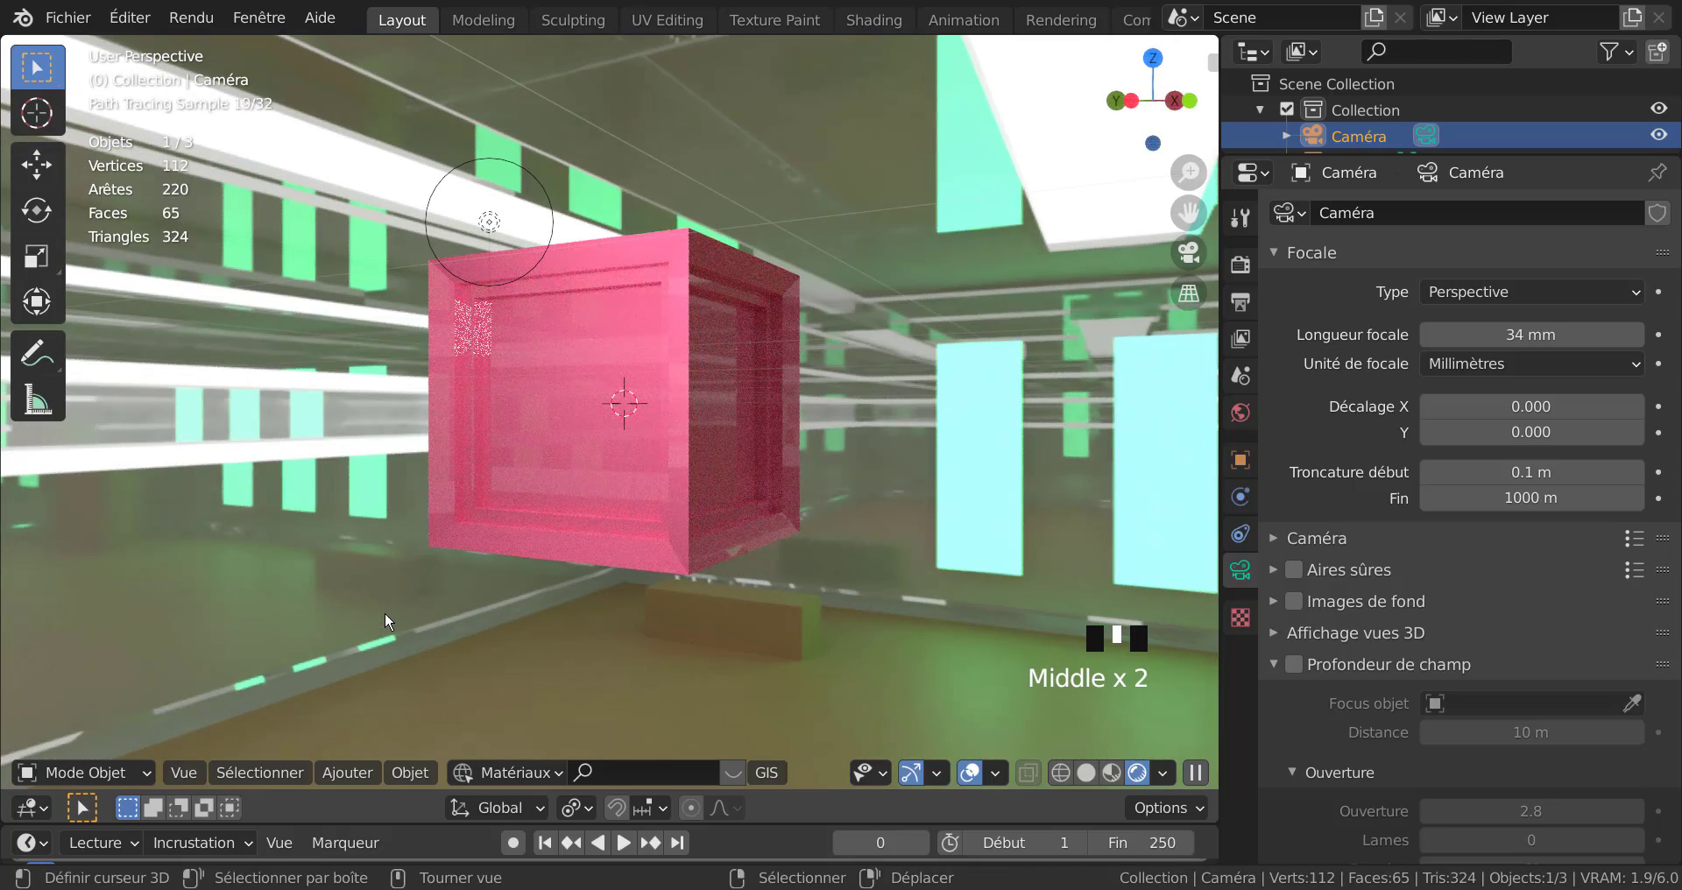
pyautogui.scroll(1, 386, 612)
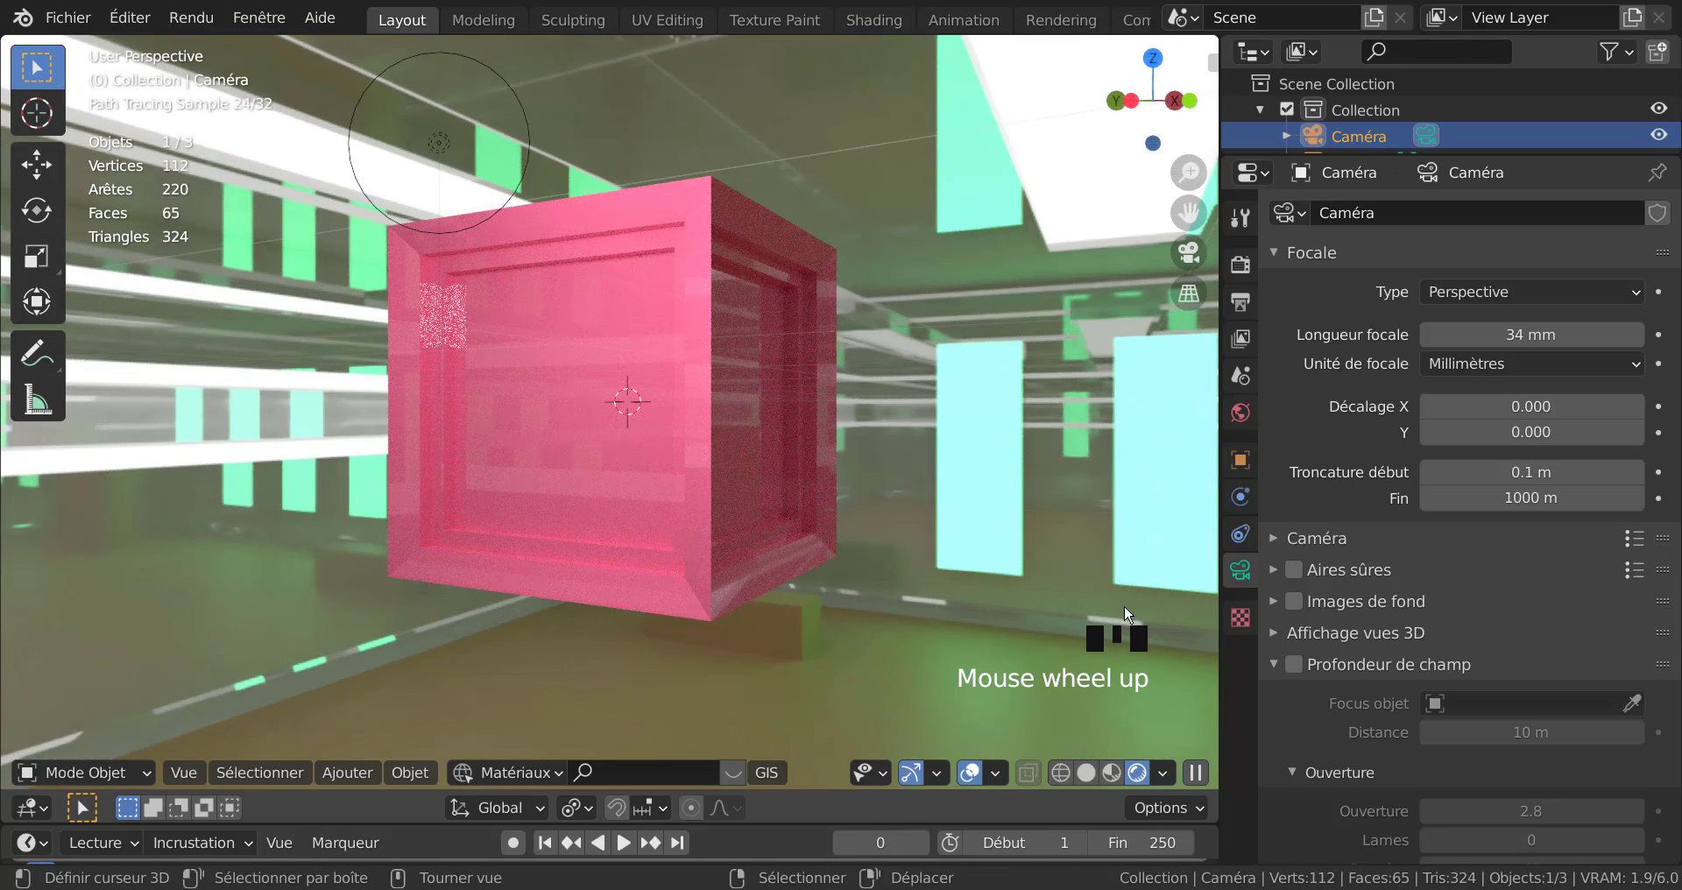
pyautogui.press('ctrl+alt+KP_0')
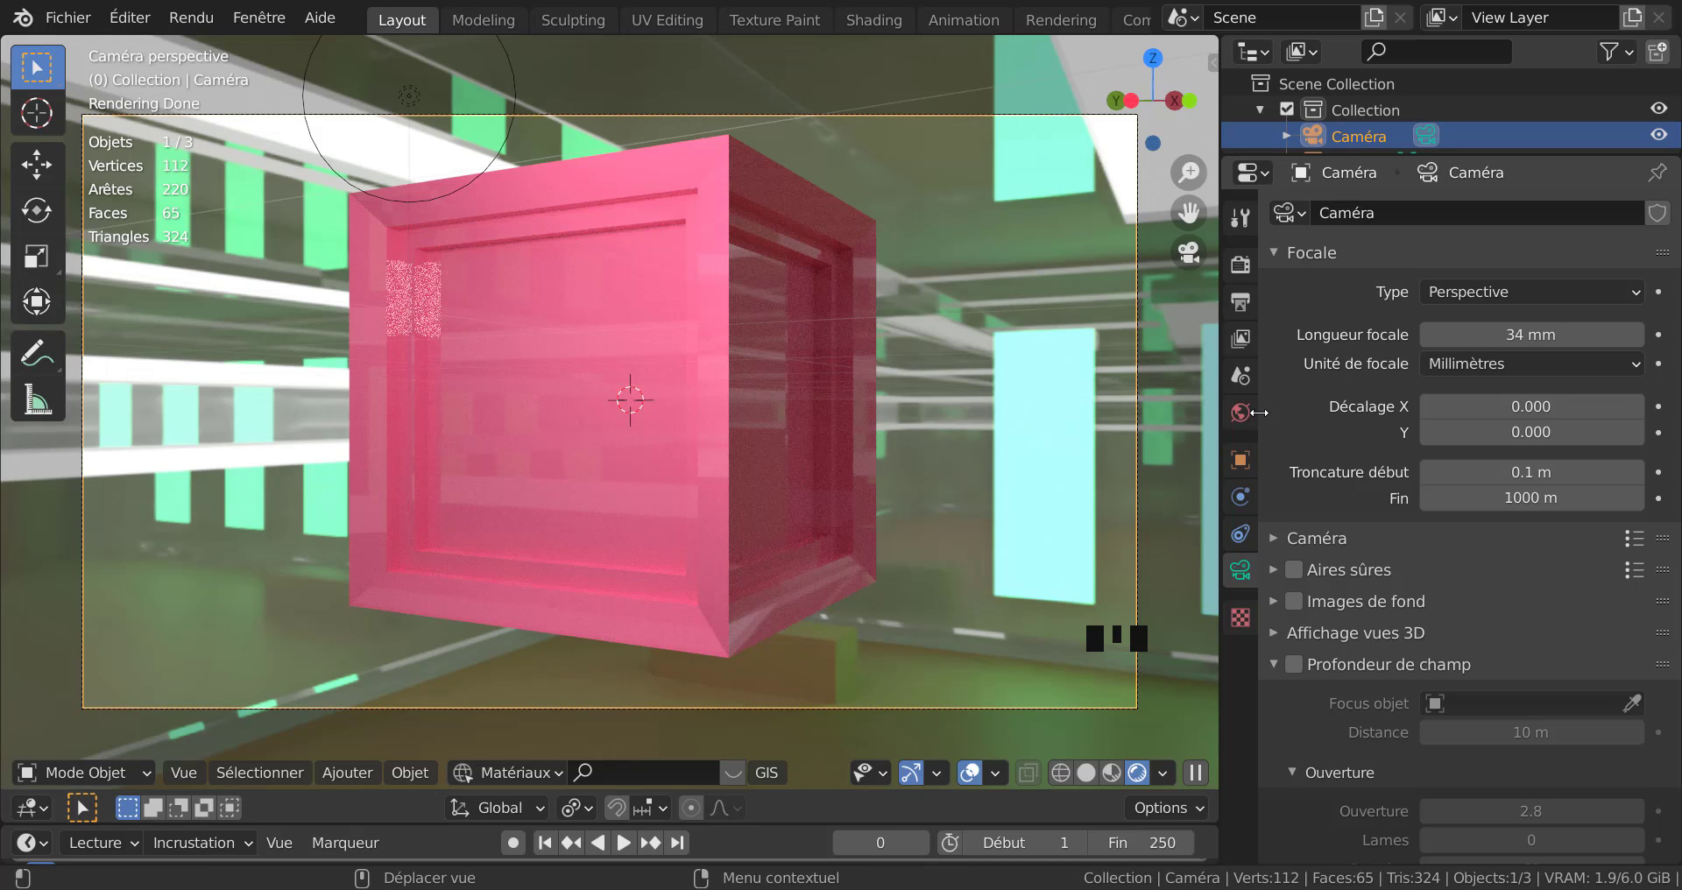
# Enable the Transparent film option so the environment background is hidden, and render the camera view.
pyautogui.click(1237, 264)
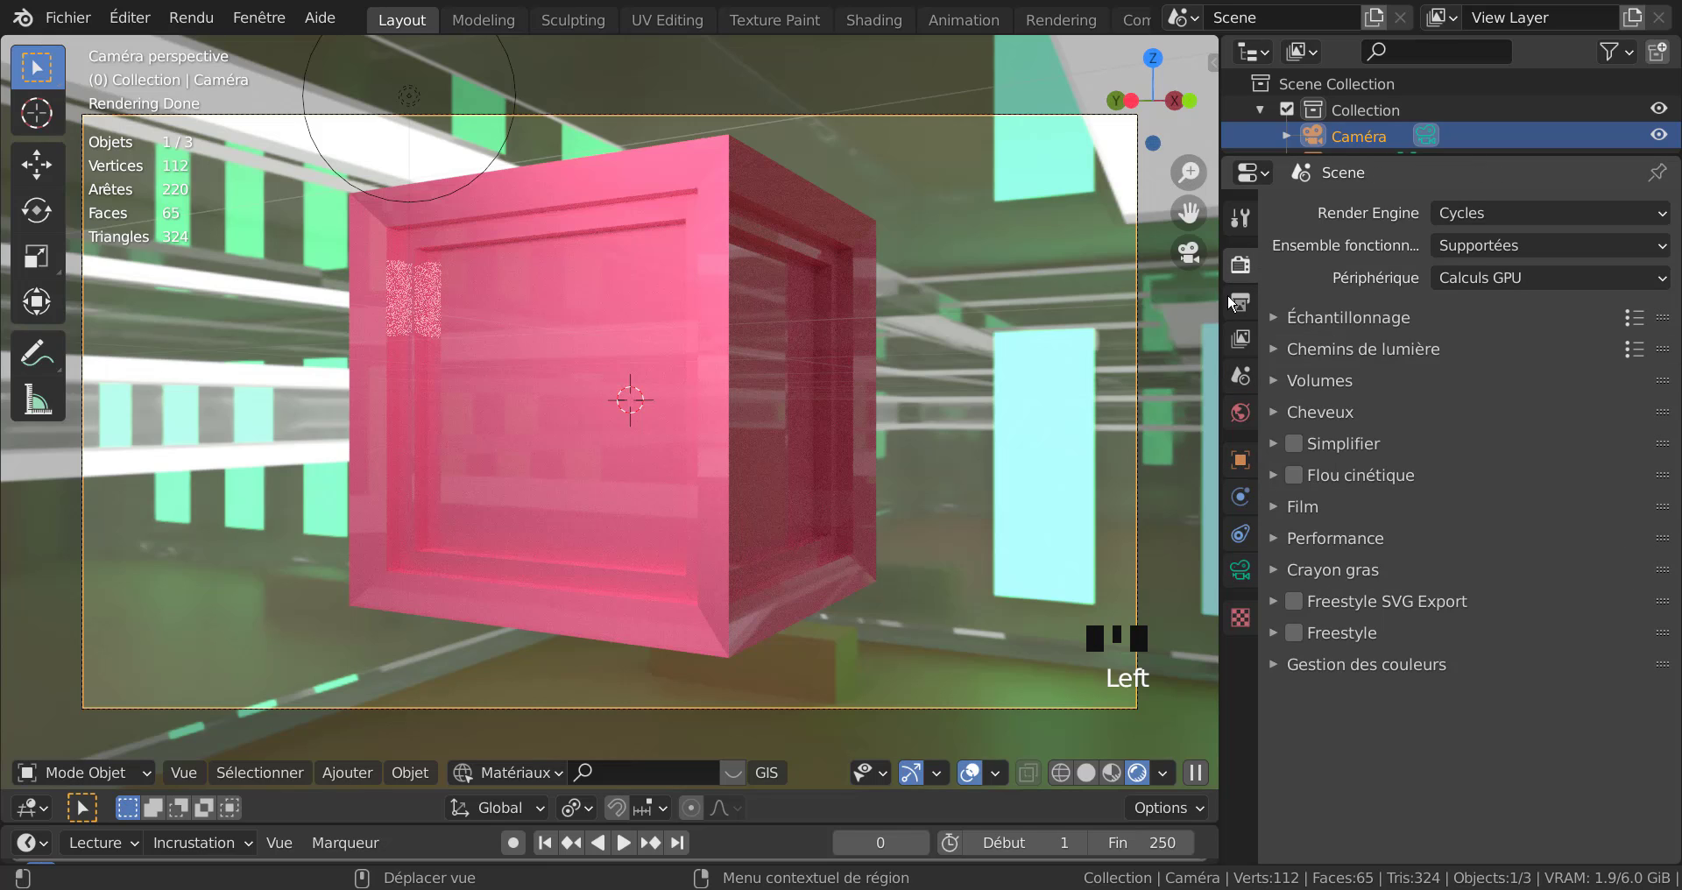
pyautogui.click(1305, 508)
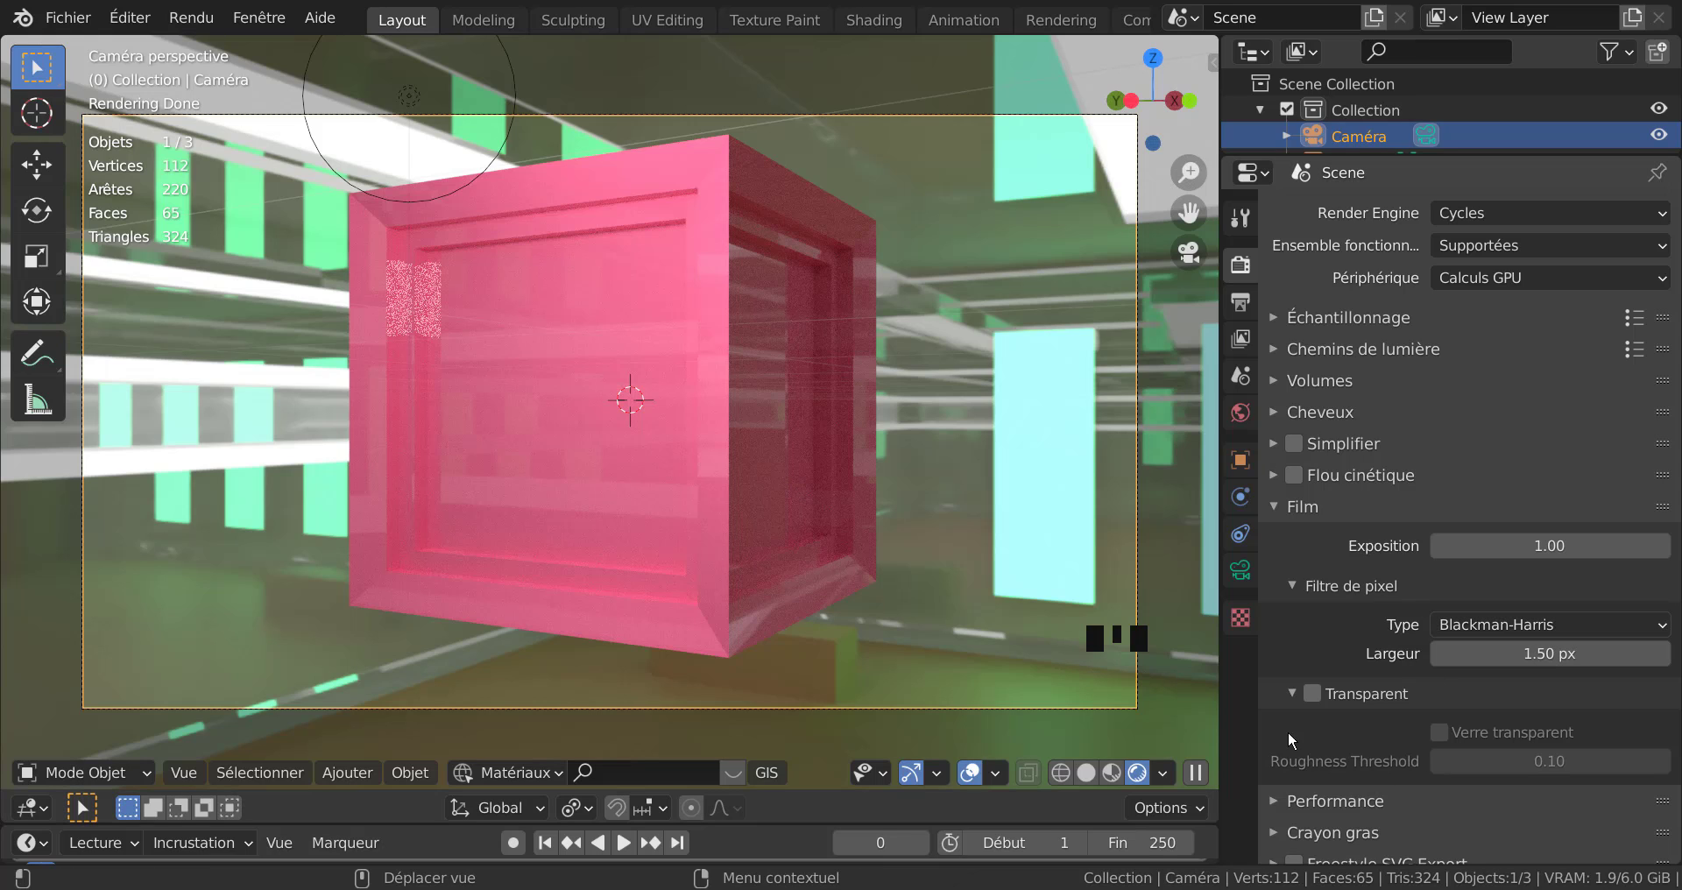
pyautogui.click(1301, 694)
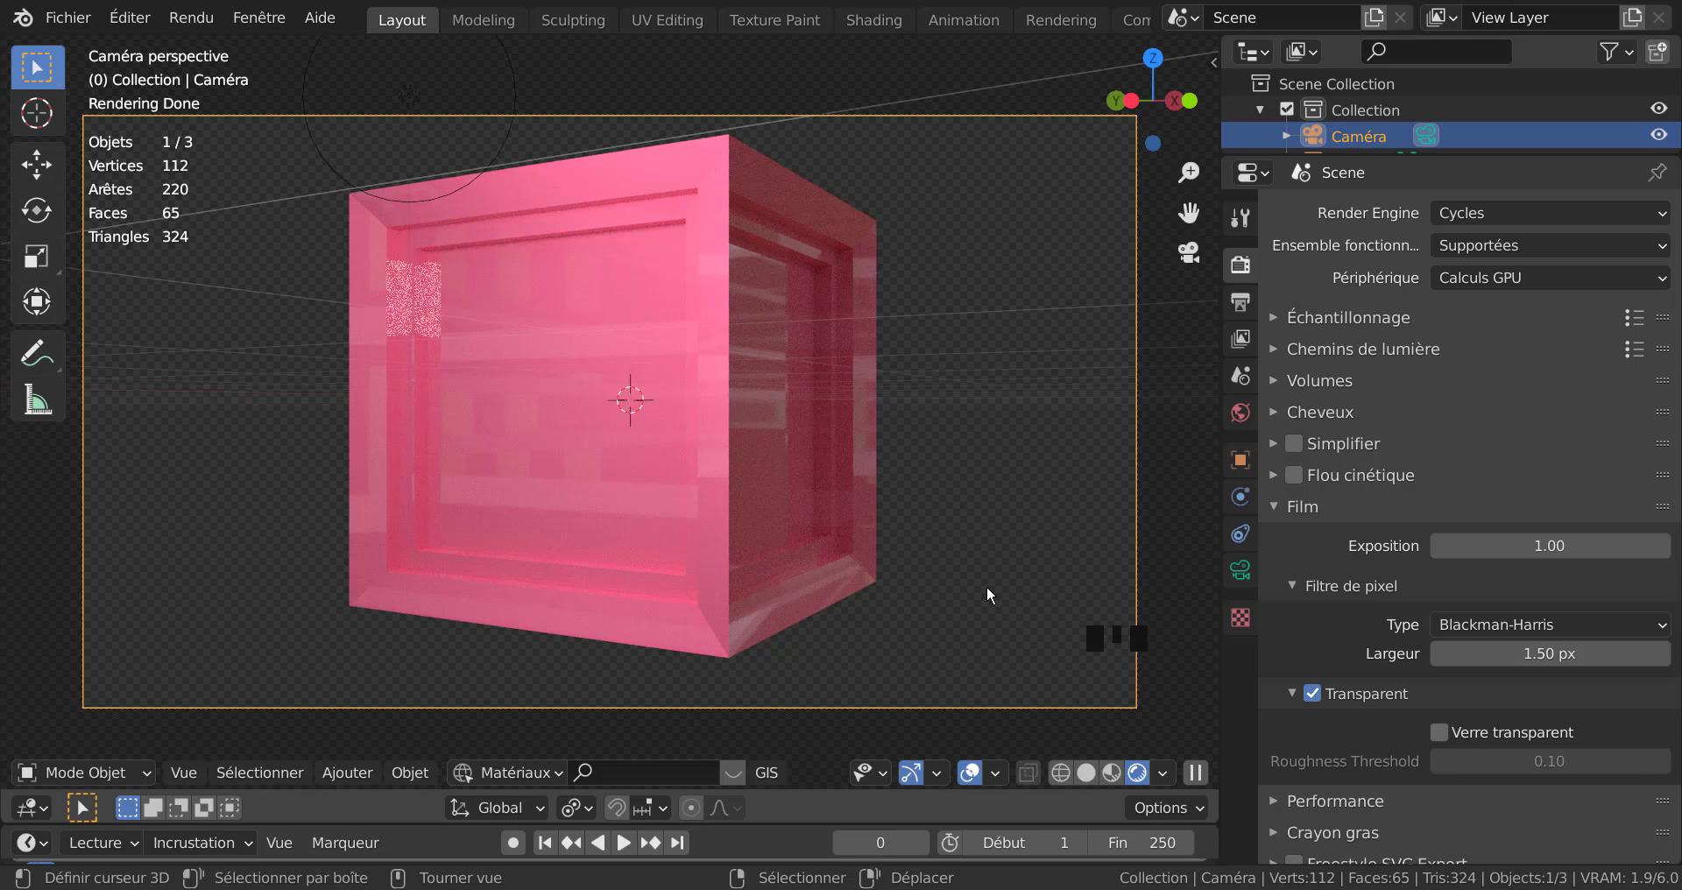
pyautogui.press('F12')
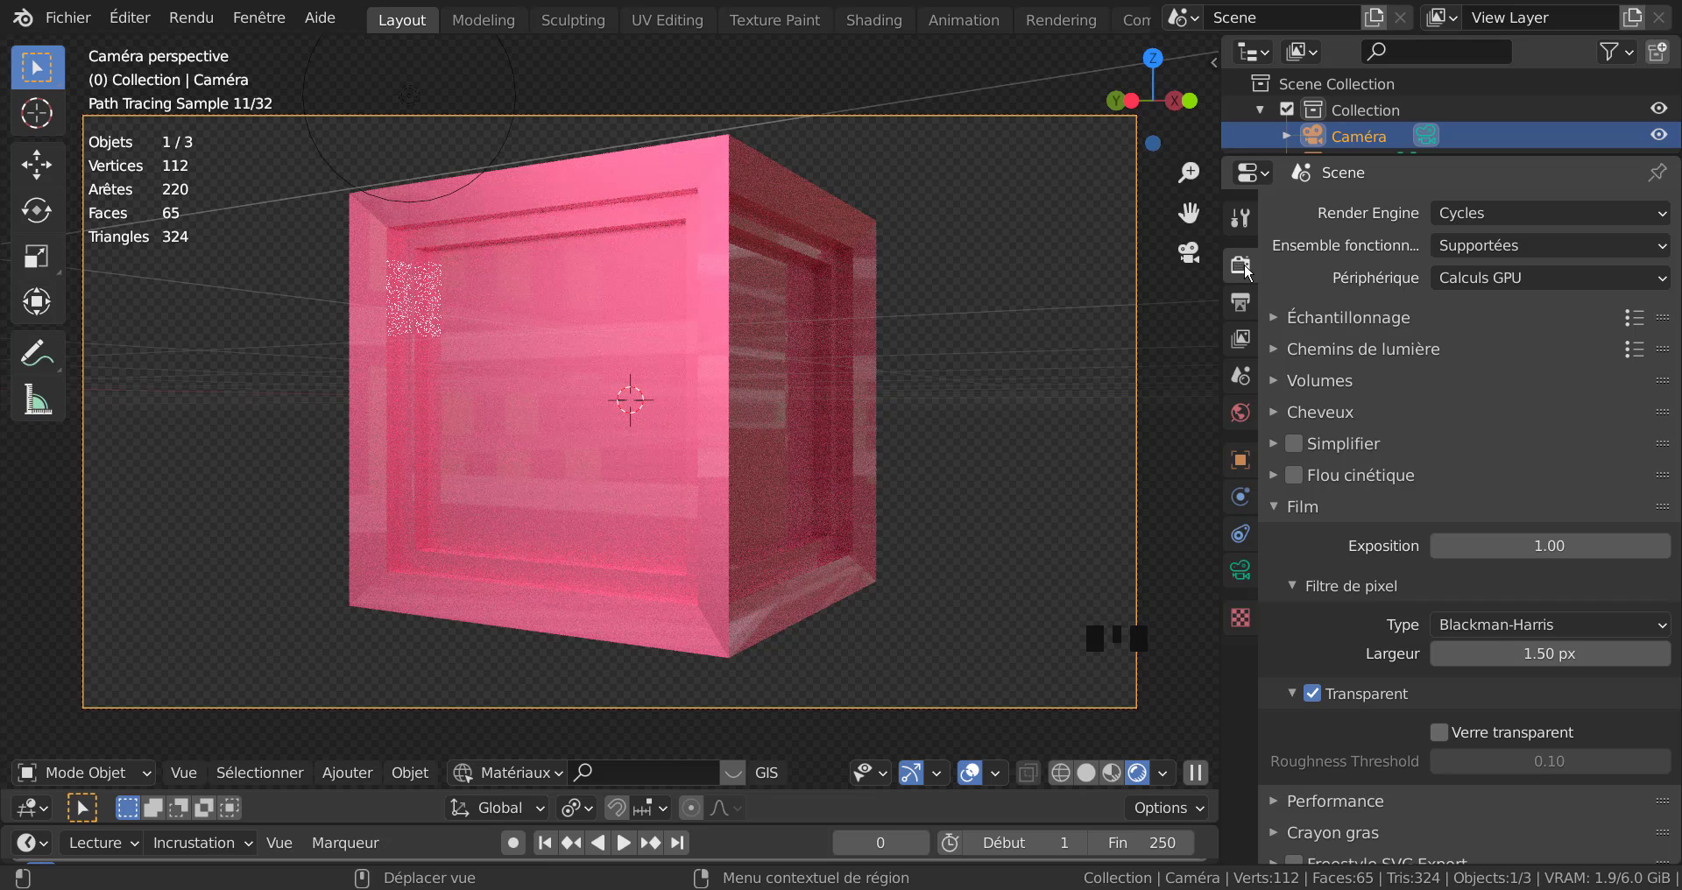
# Enable denoising (Débruitage) with NLM for the final render and OptiX for the 3D viewport.
pyautogui.click(1274, 317)
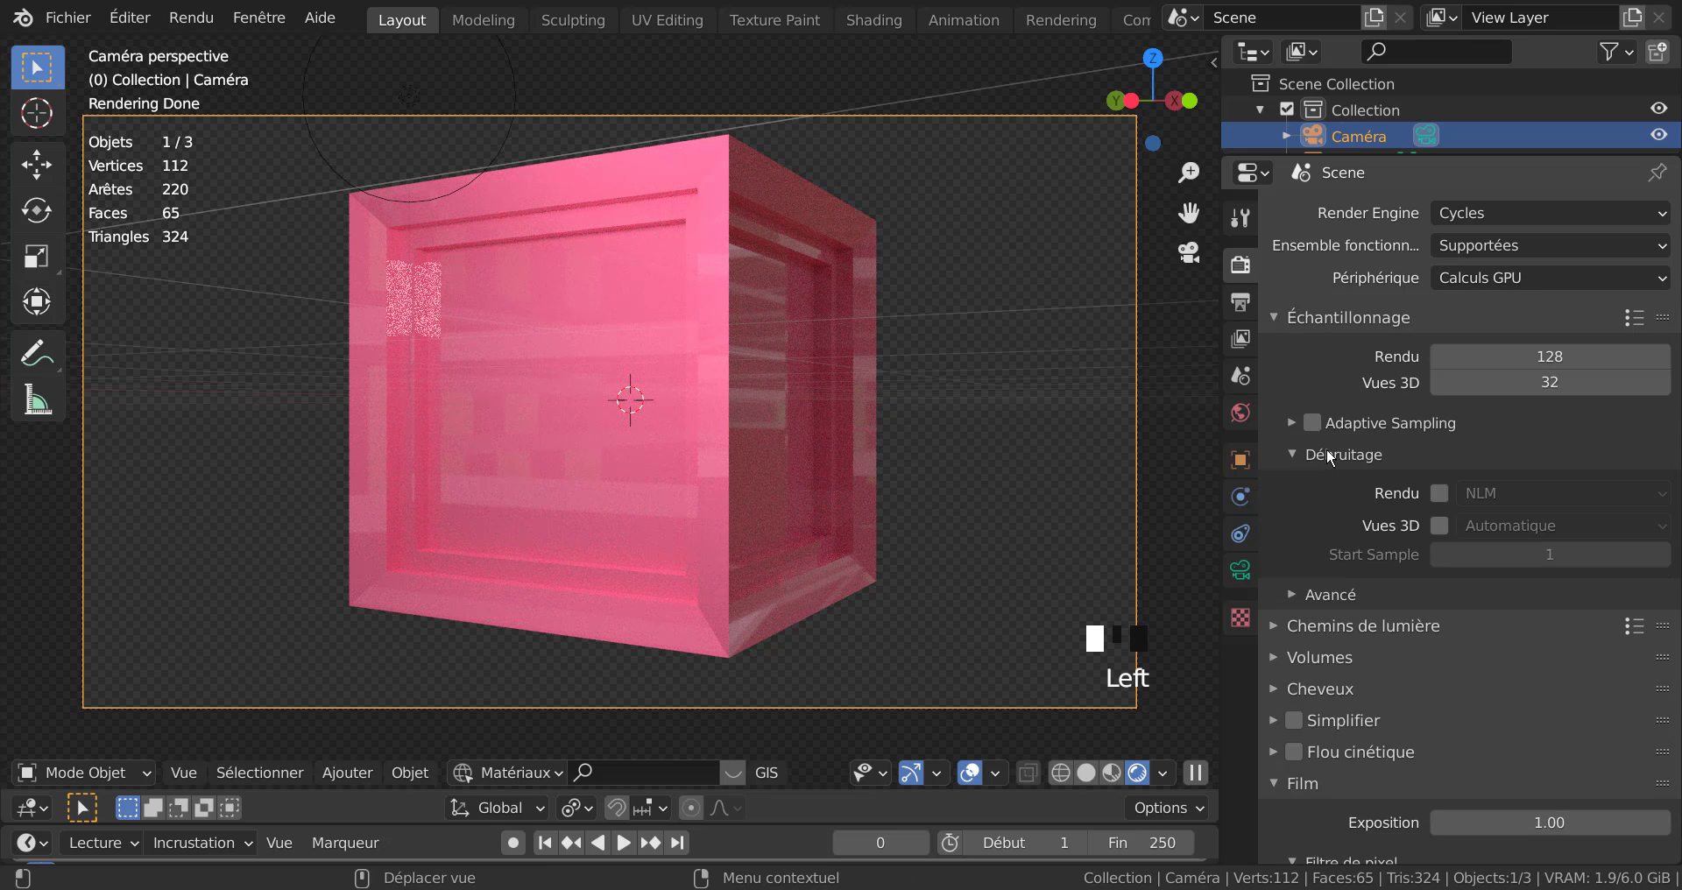
pyautogui.click(1438, 493)
pyautogui.click(1439, 526)
pyautogui.click(1515, 526)
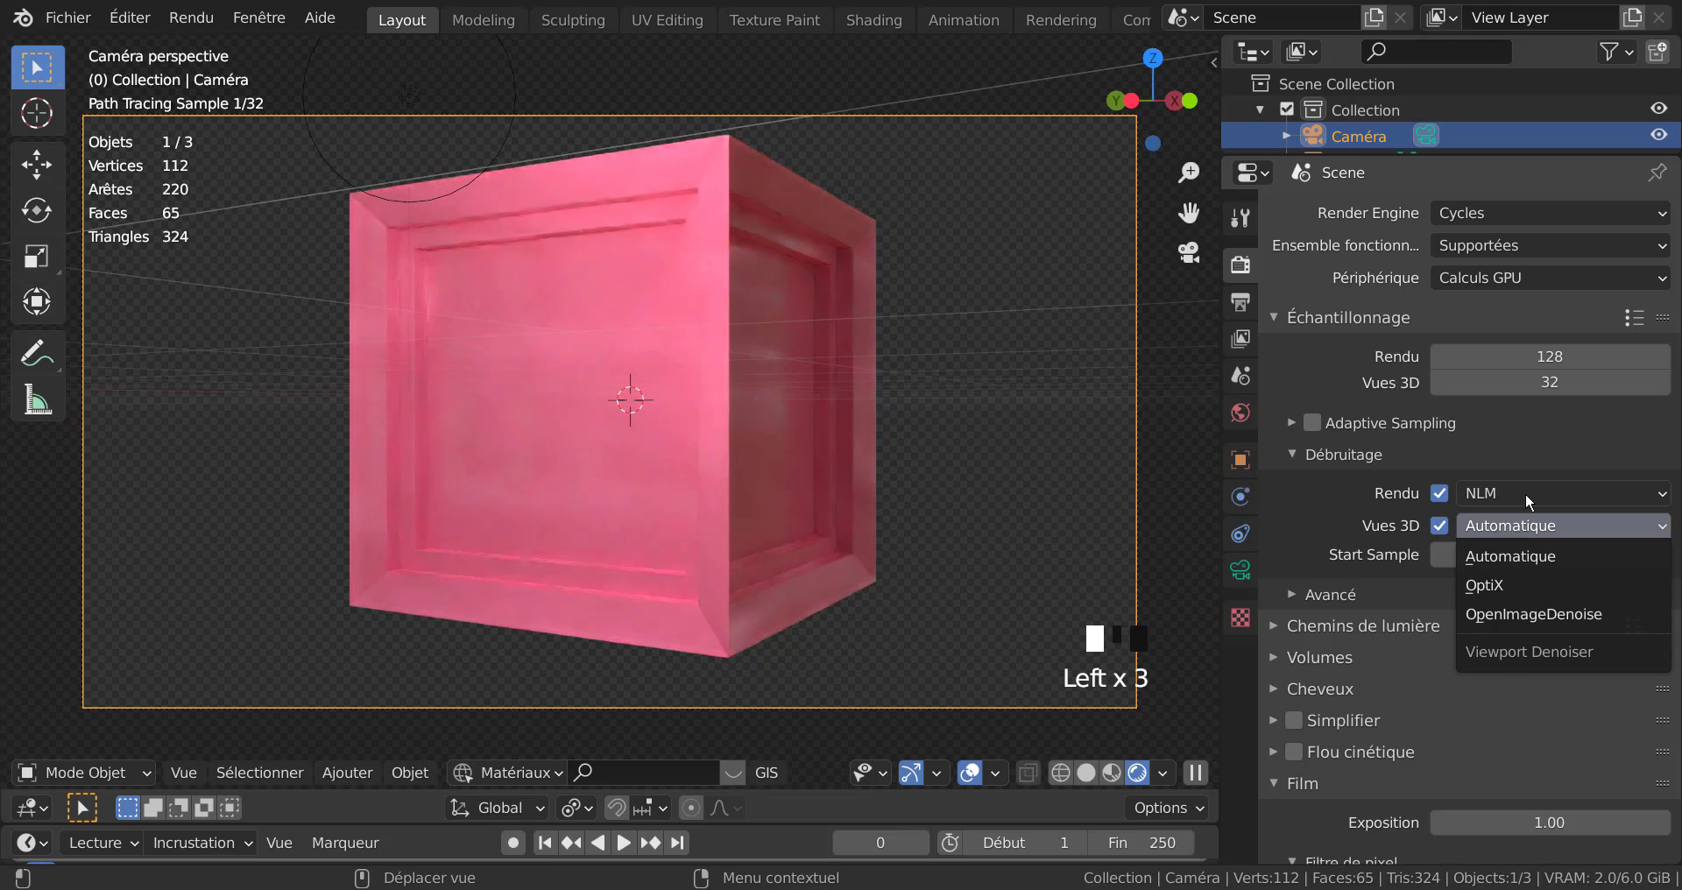
pyautogui.click(1517, 585)
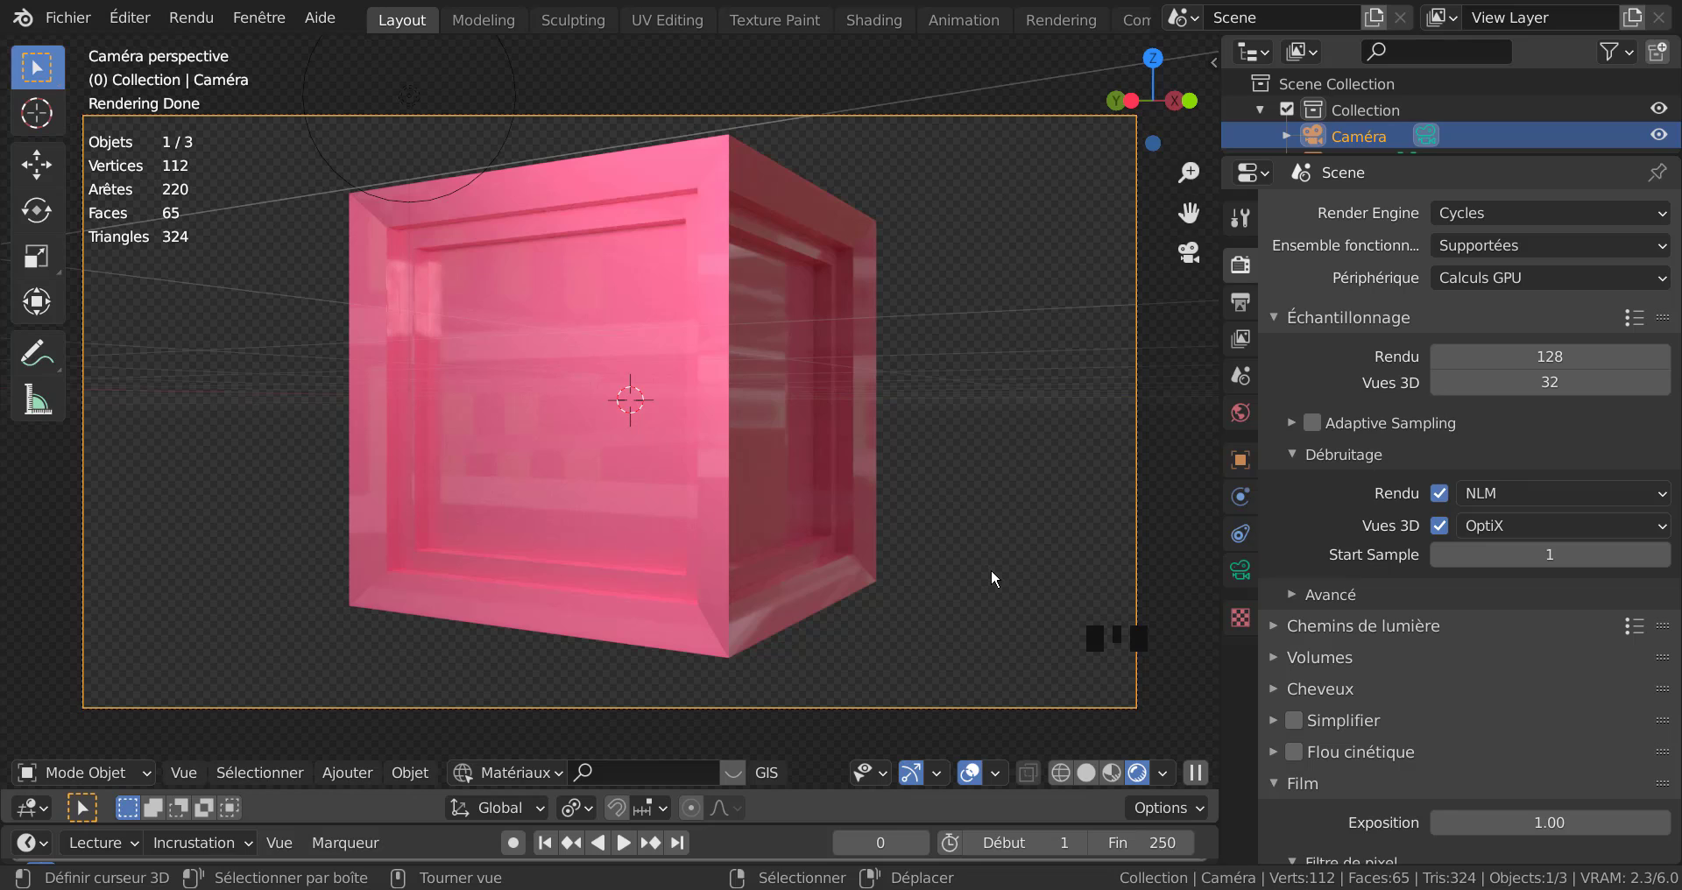
# Render the denoised cube on the transparent background, inspect the result and close the render window.
pyautogui.press('F12')
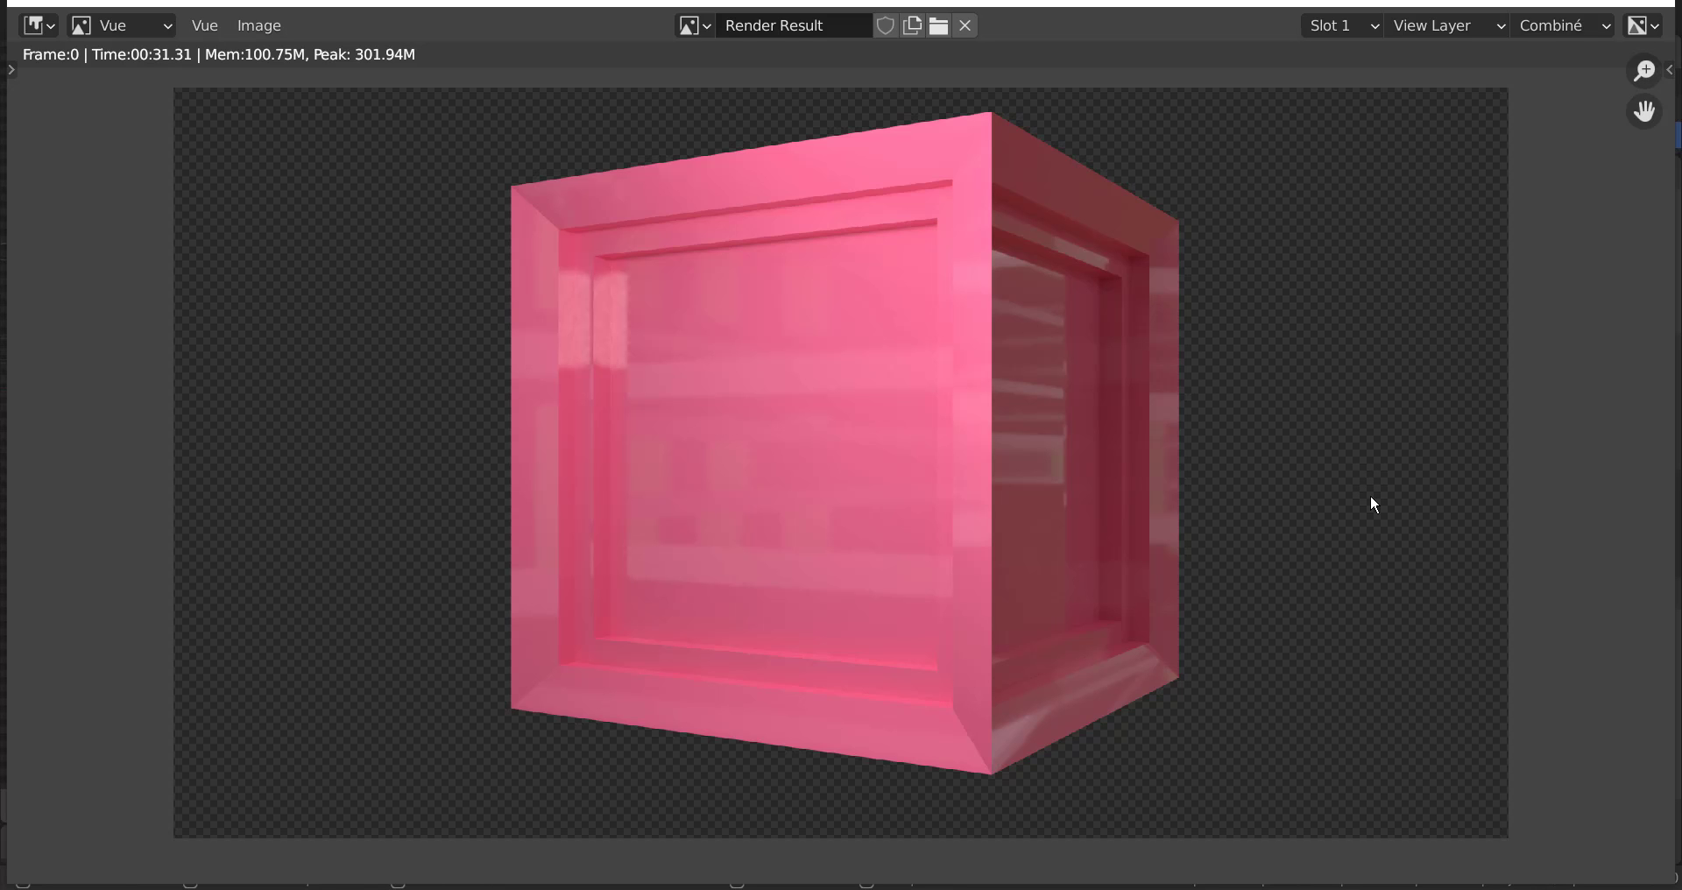
pyautogui.moveTo(1336, 473)
pyautogui.mouseDown(button='middle')
pyautogui.moveTo(1295, 514)
pyautogui.moveTo(1313, 484)
pyautogui.mouseUp(button='middle')
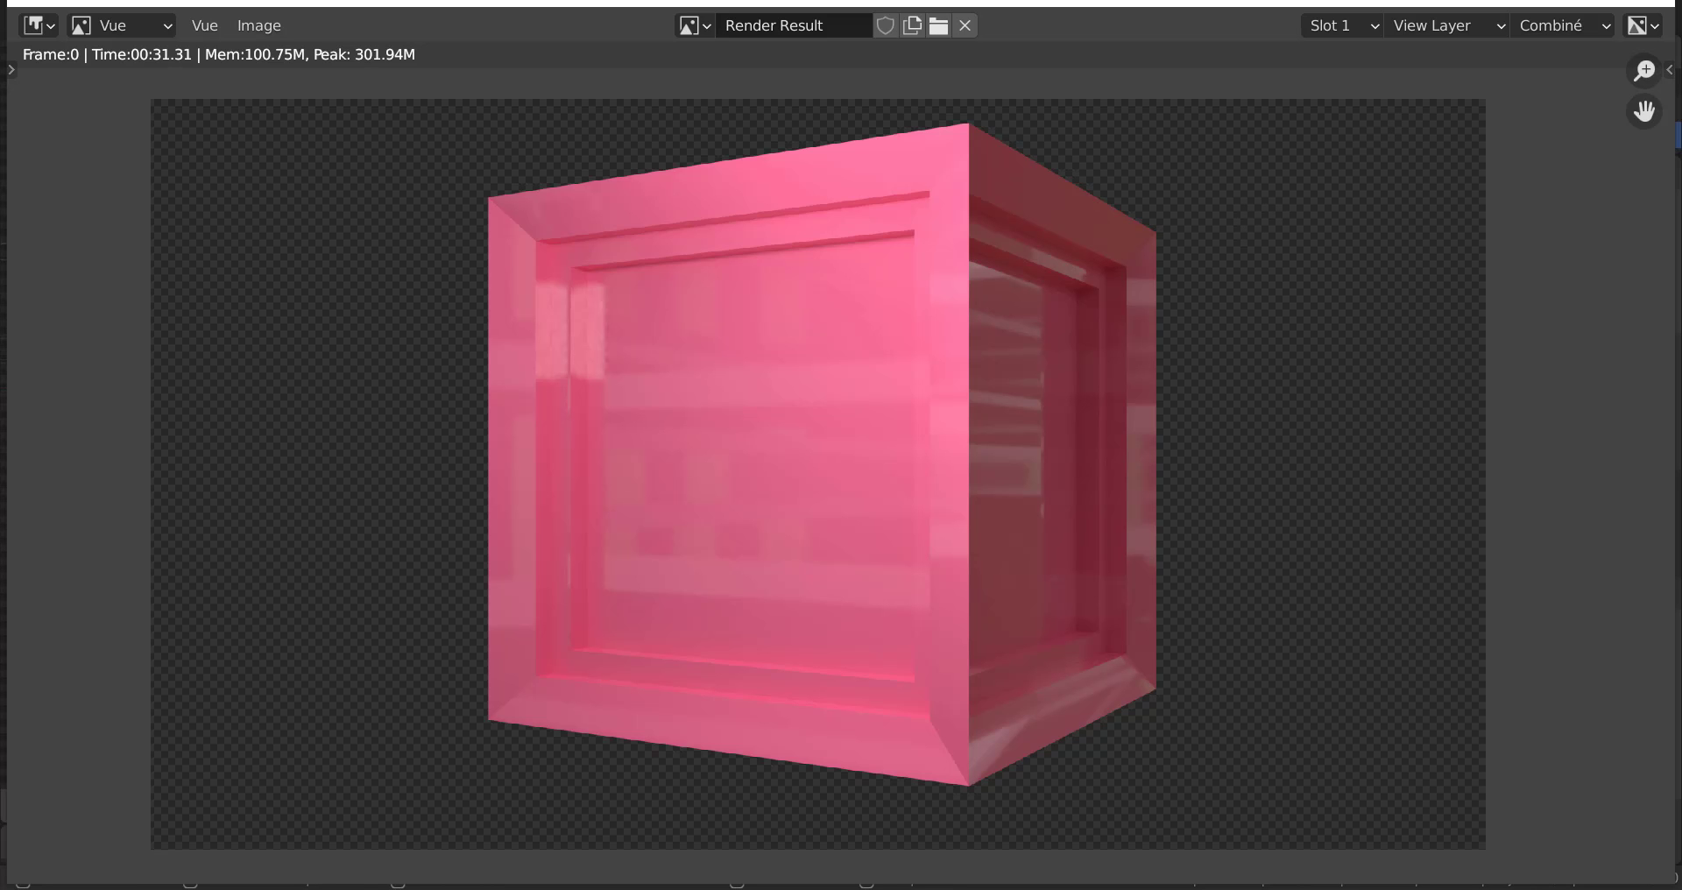
pyautogui.click(1656, 3)
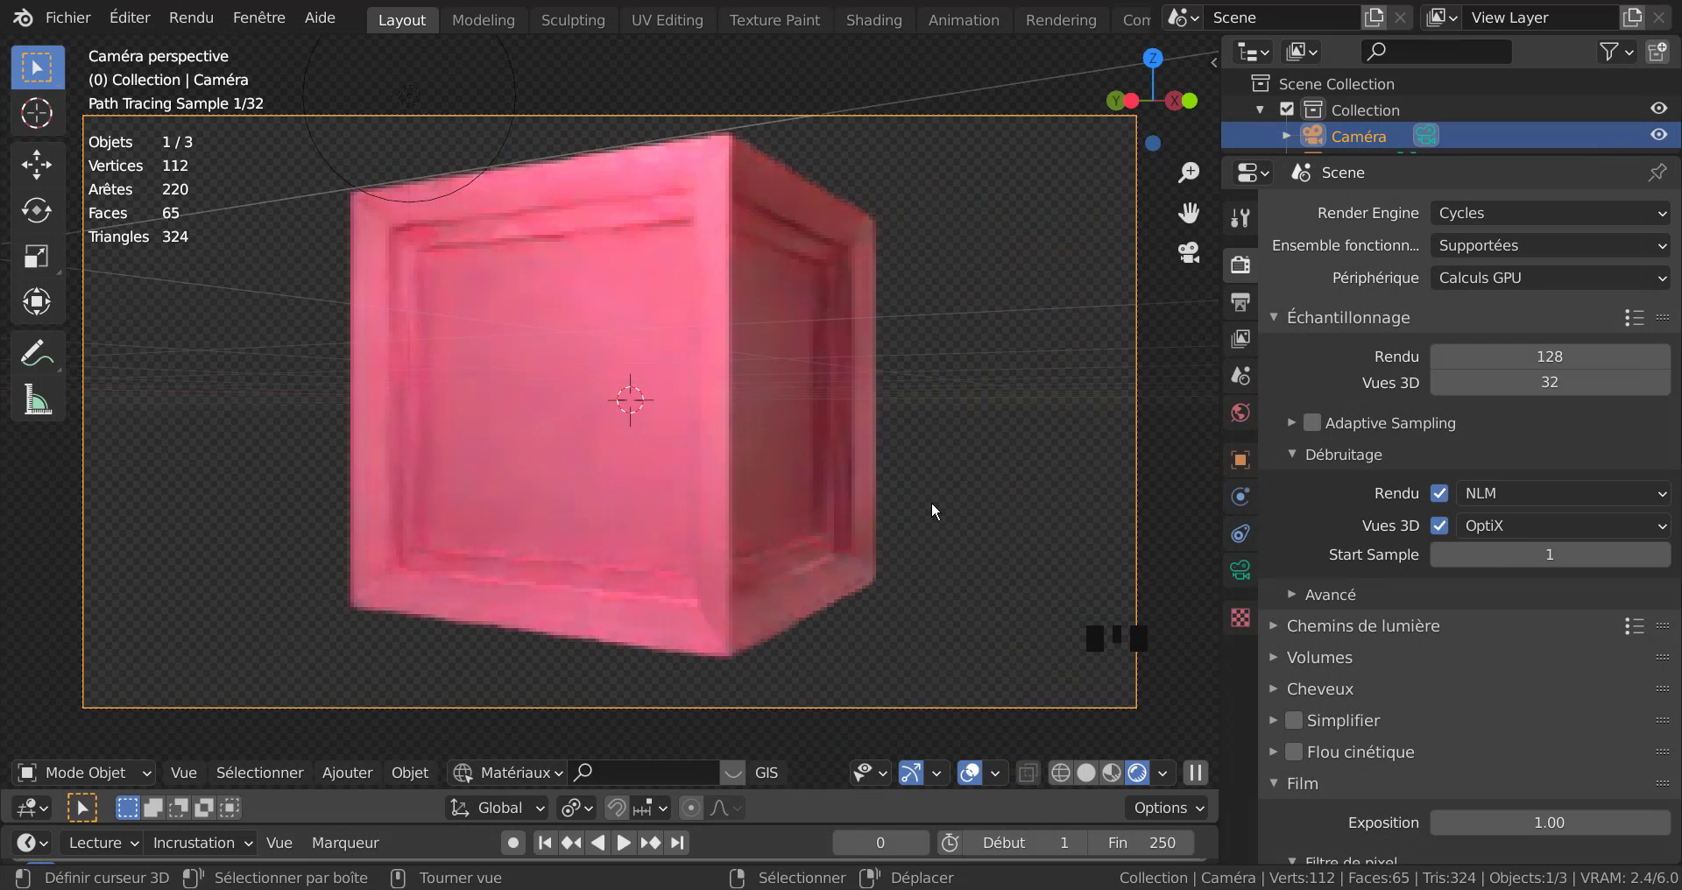